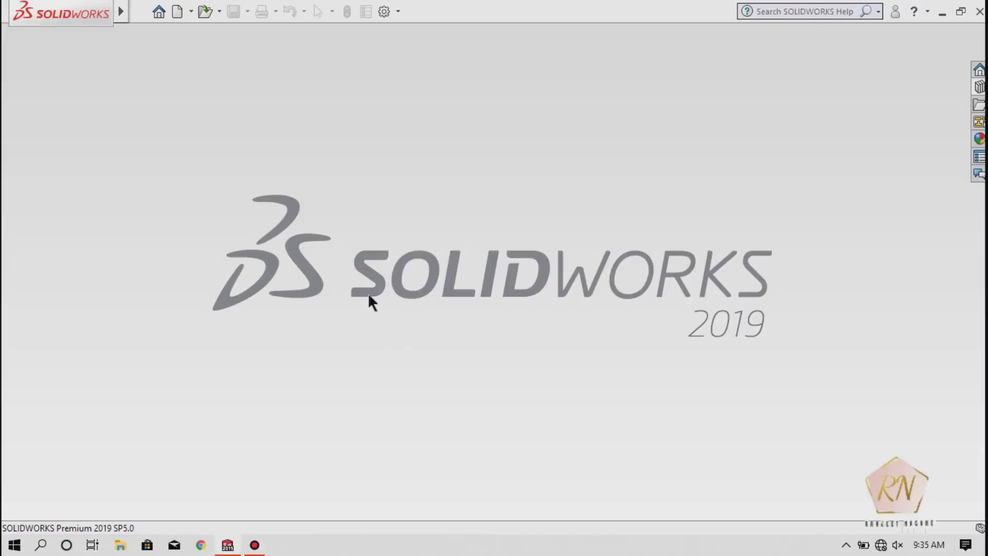
# Create a new Part document (Part4) and start a new sketch
pyautogui.click(179, 11)
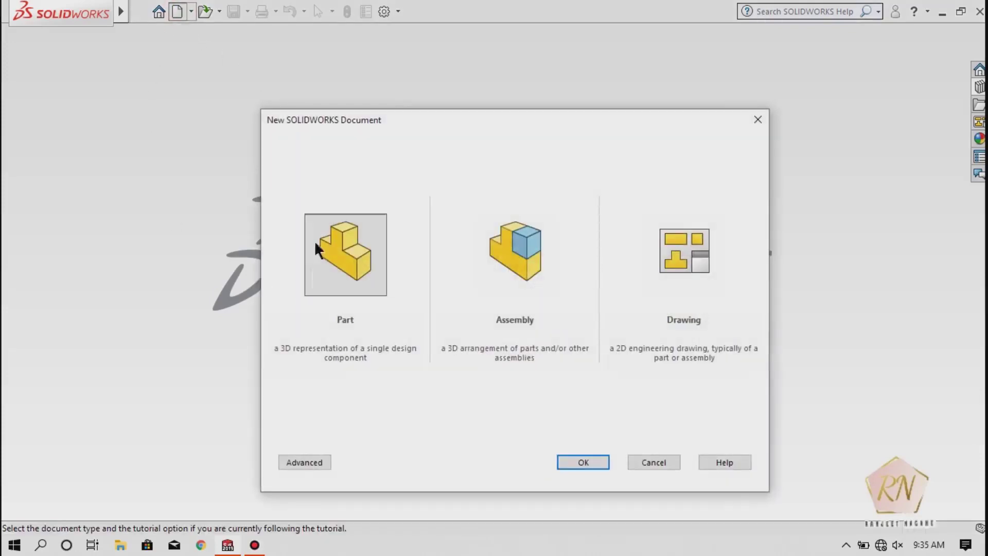
pyautogui.click(310, 230)
pyautogui.click(573, 465)
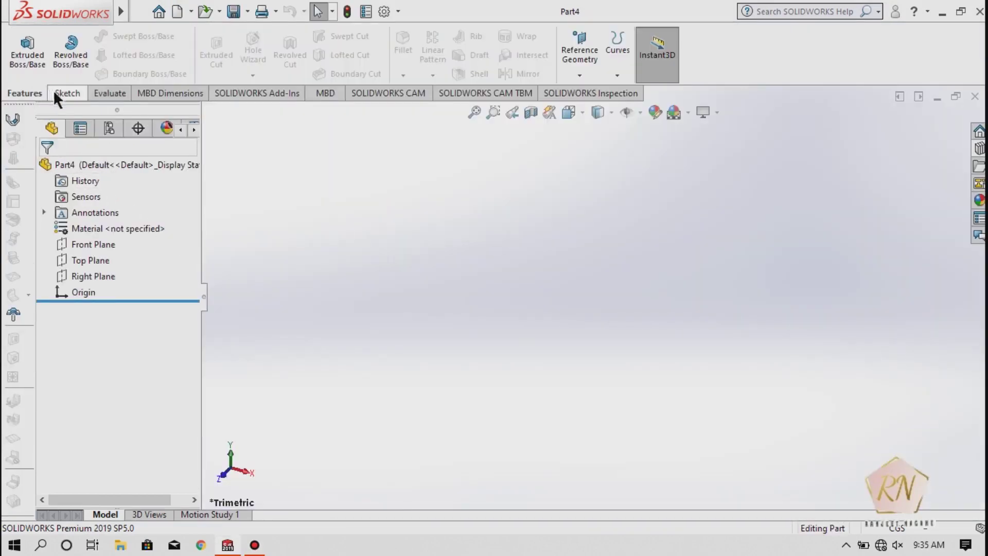
pyautogui.click(55, 93)
pyautogui.click(21, 52)
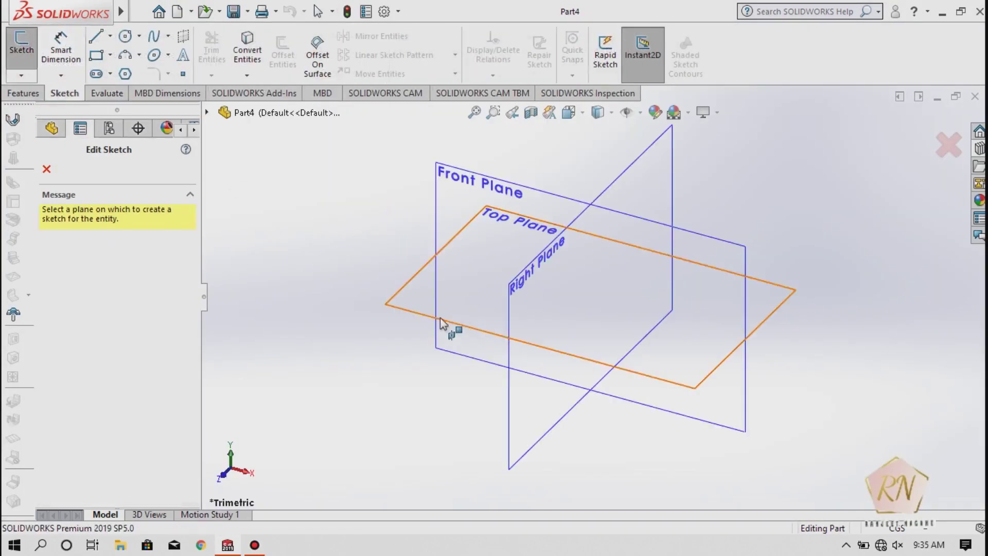
# On the Top Plane, draw a radius-30 circle centred on the origin
pyautogui.click(406, 309)
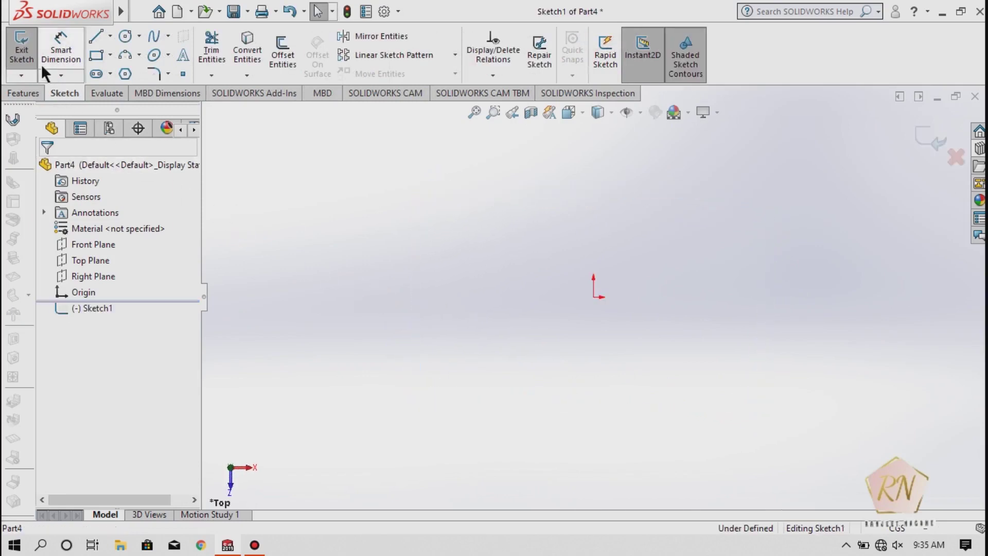
pyautogui.click(125, 36)
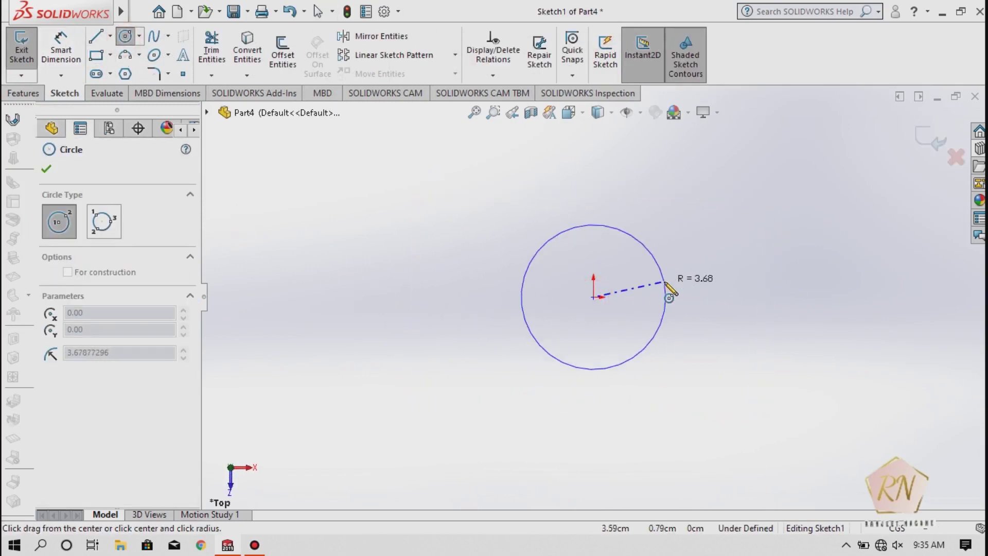
pyautogui.click(684, 290)
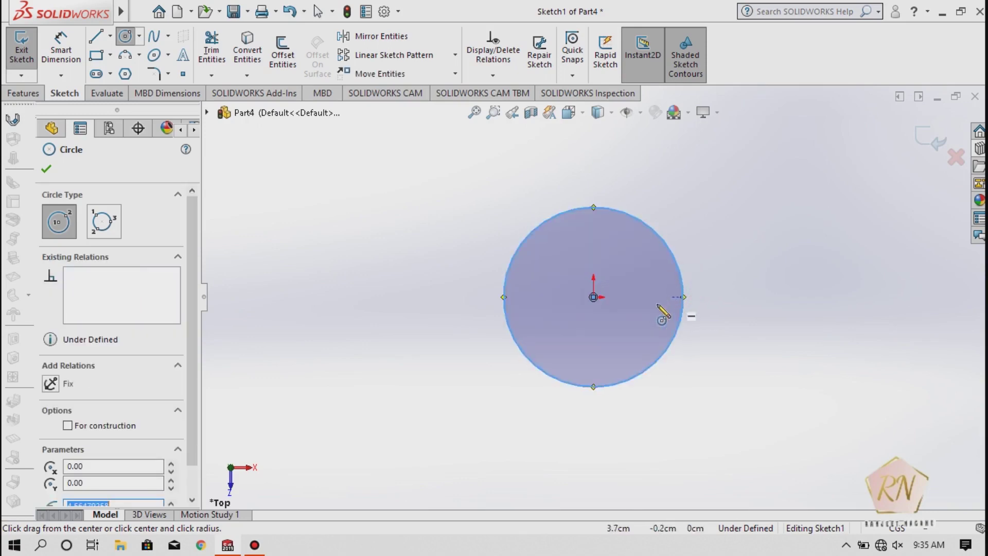
pyautogui.scroll(-1, 161, 418)
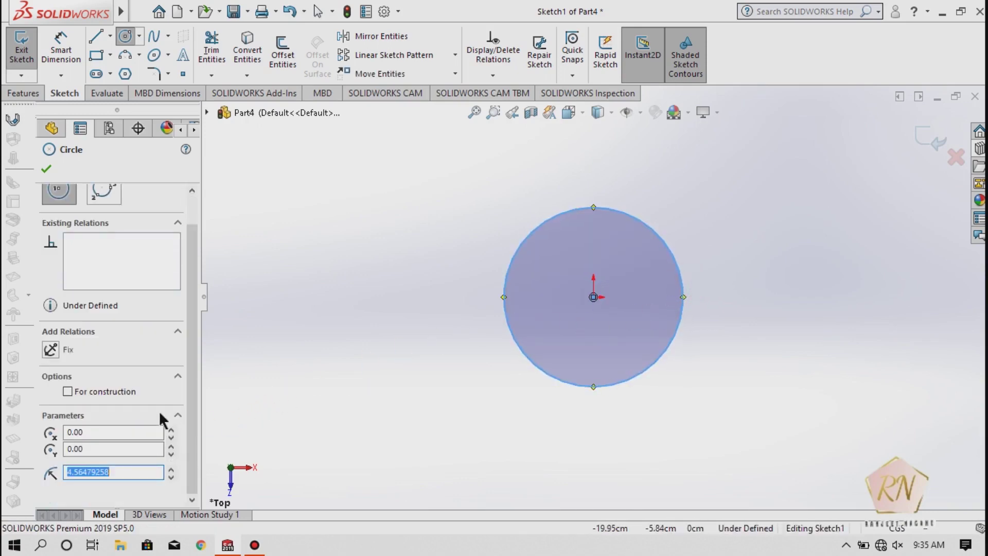
pyautogui.write('30')
pyautogui.press('Return')
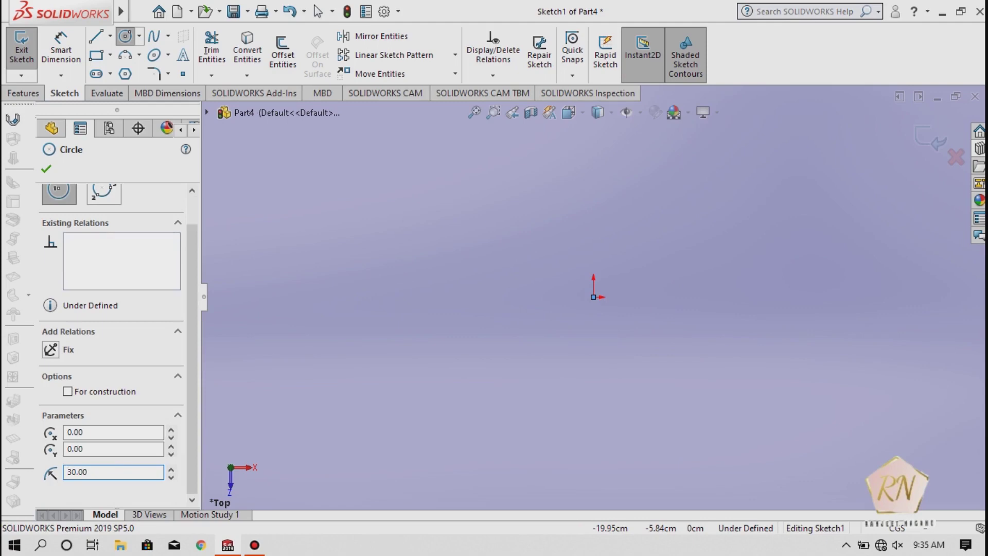
pyautogui.press('f')
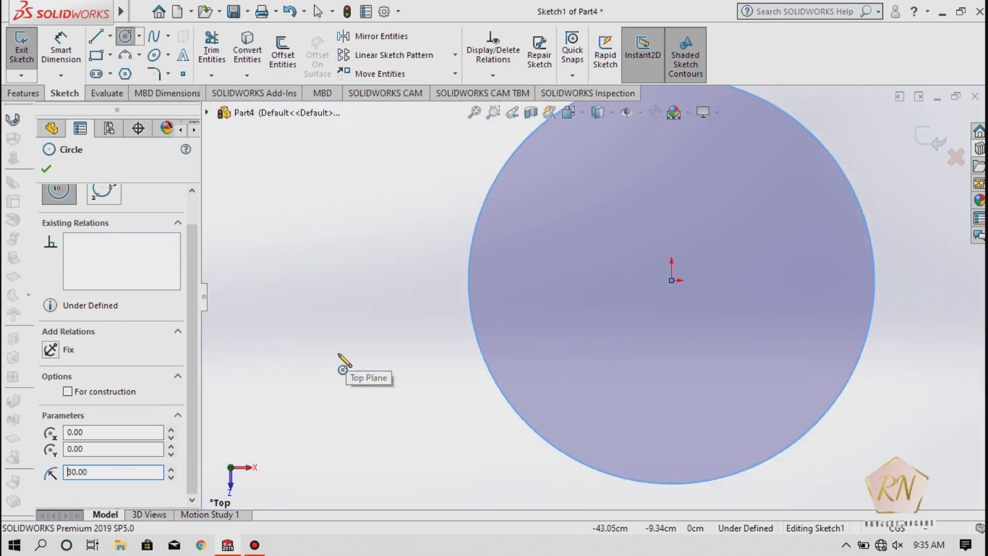
pyautogui.press('z')
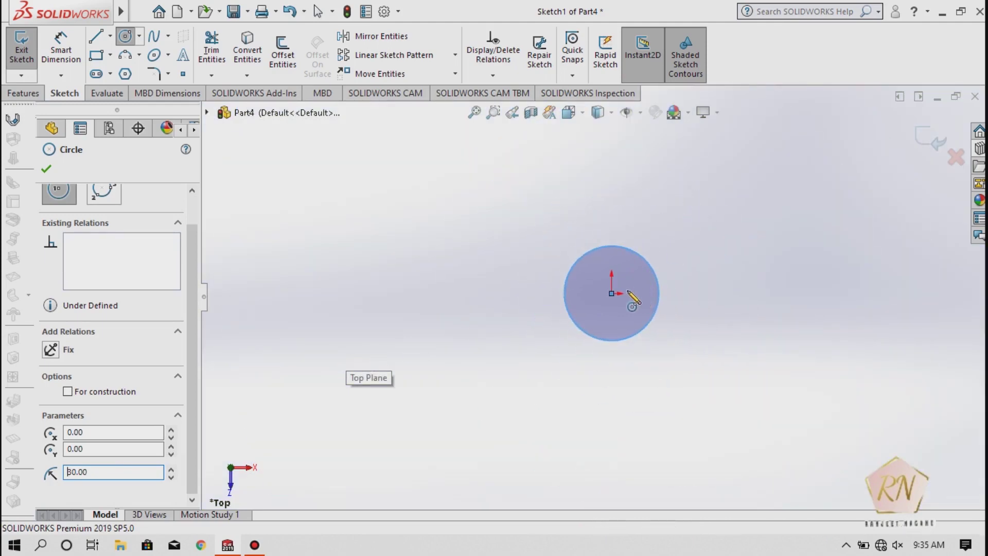
# Add a concentric outer circle of radius 50 at the origin
pyautogui.click(612, 293)
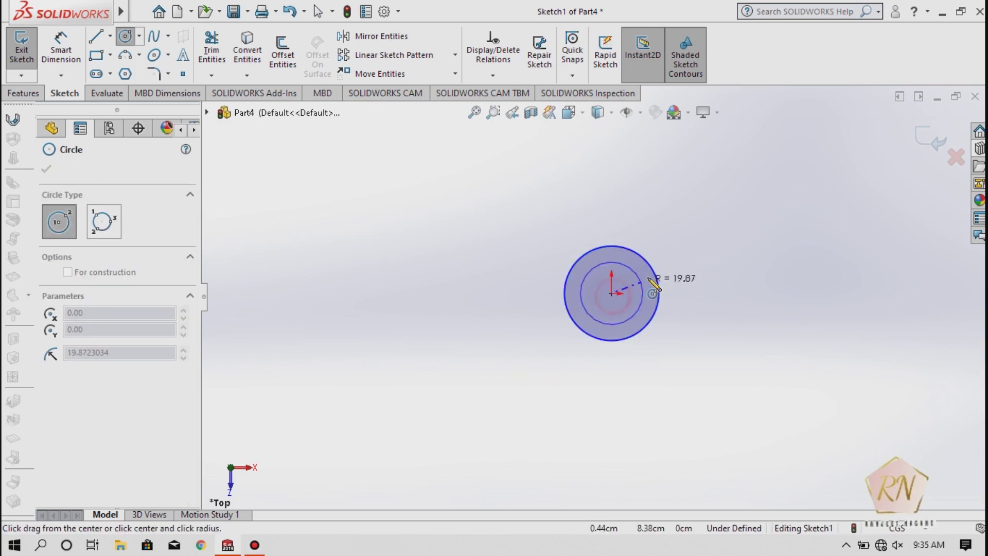
pyautogui.click(686, 261)
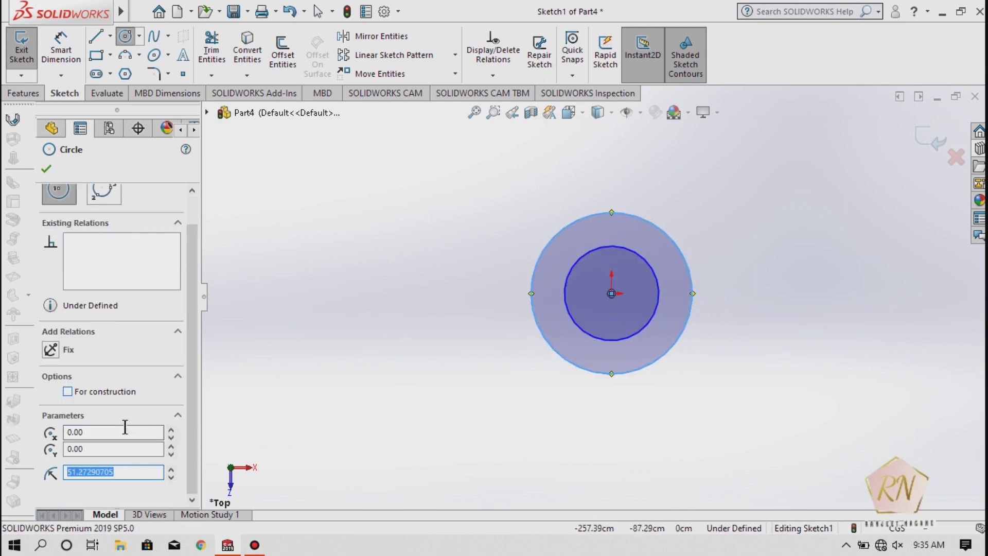
pyautogui.write('50')
pyautogui.press('Return')
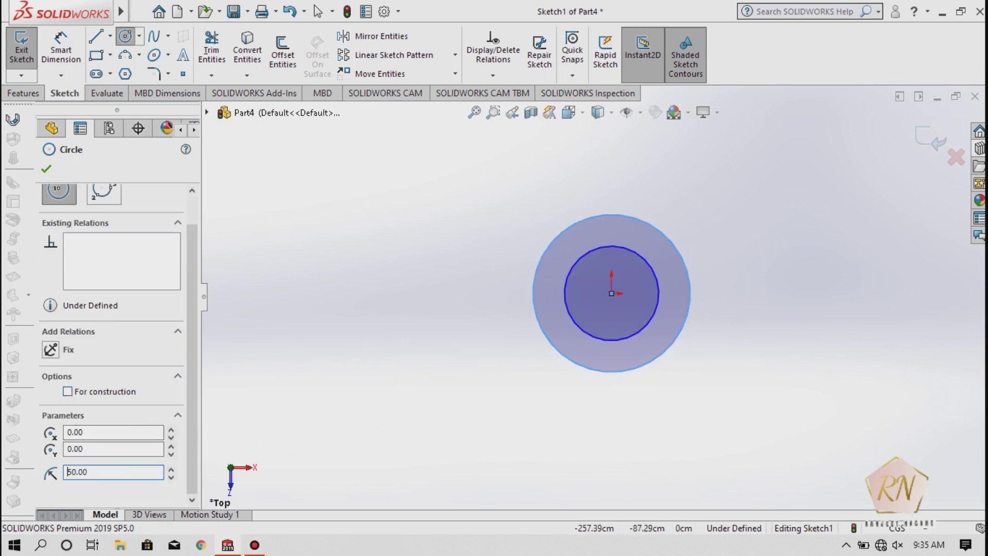
pyautogui.click(51, 166)
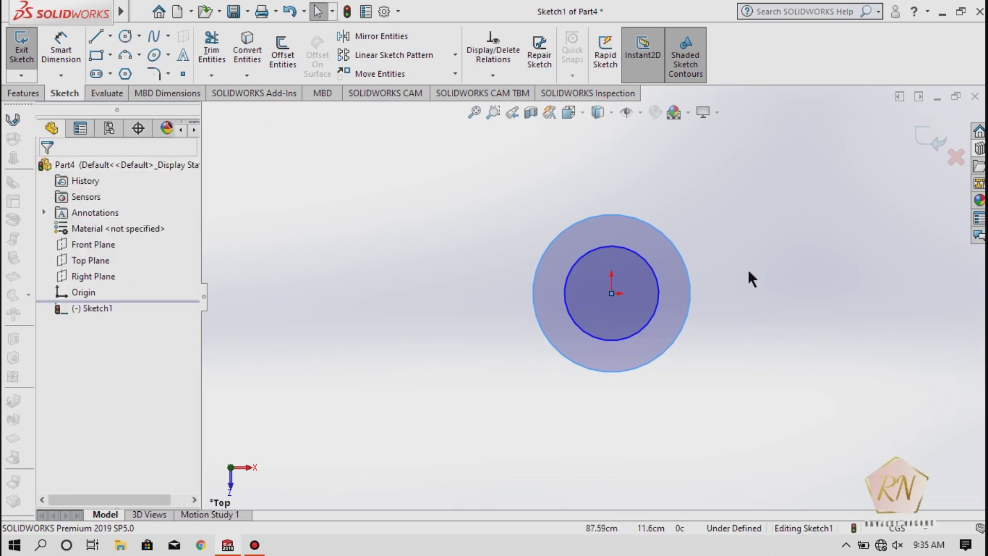
pyautogui.scroll(2, 688, 234)
pyautogui.scroll(-3, 690, 281)
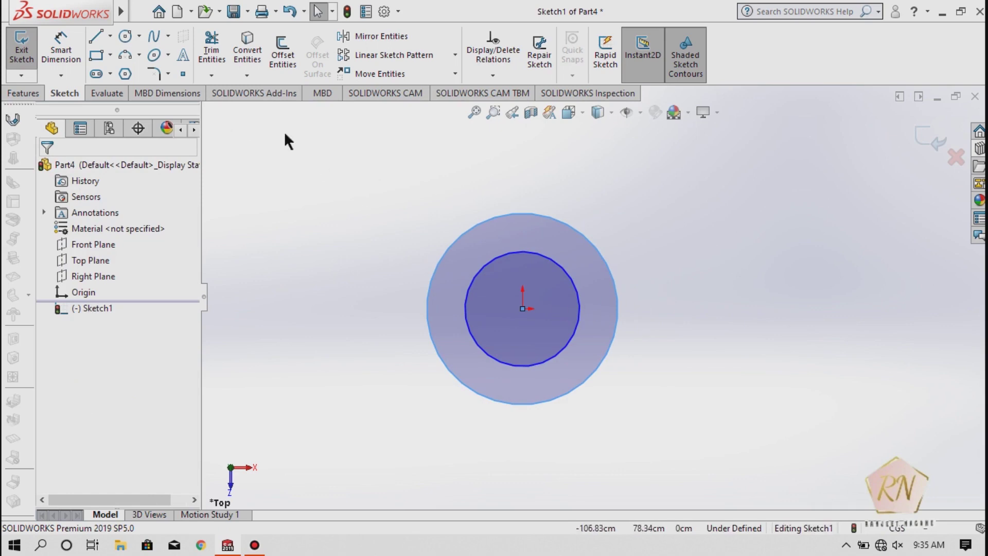
# Draw top, right and bottom lines from the inner circle forming the rectangular arm
pyautogui.click(98, 37)
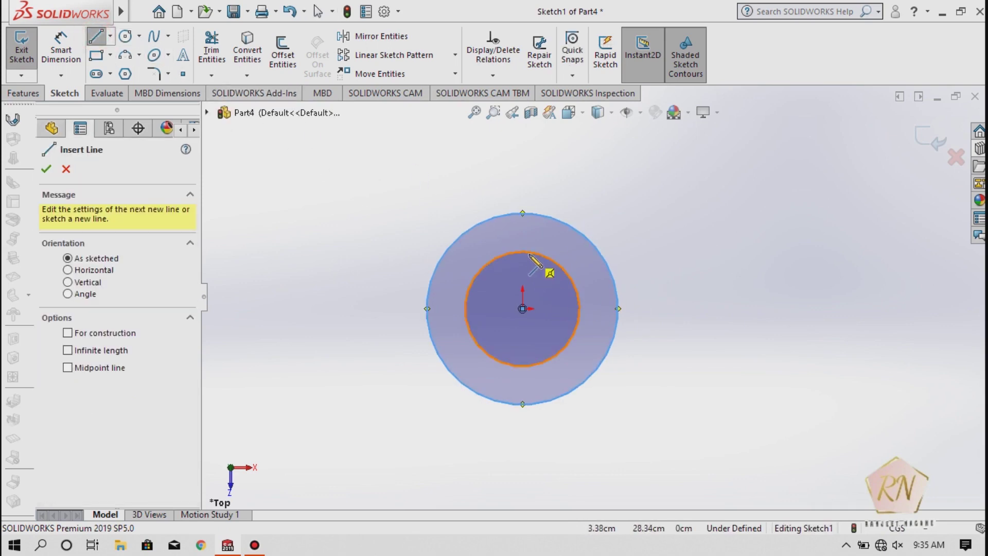
pyautogui.click(522, 252)
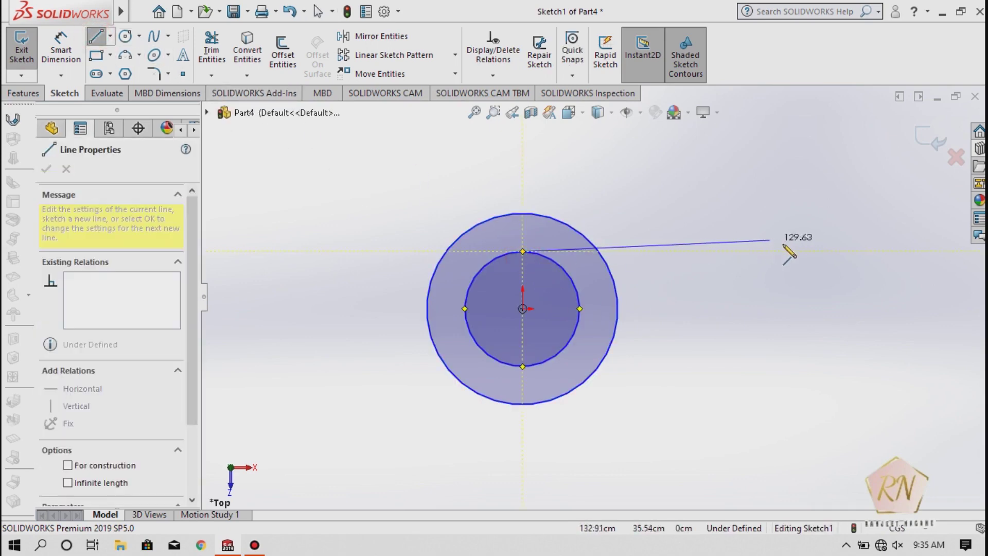
pyautogui.click(825, 251)
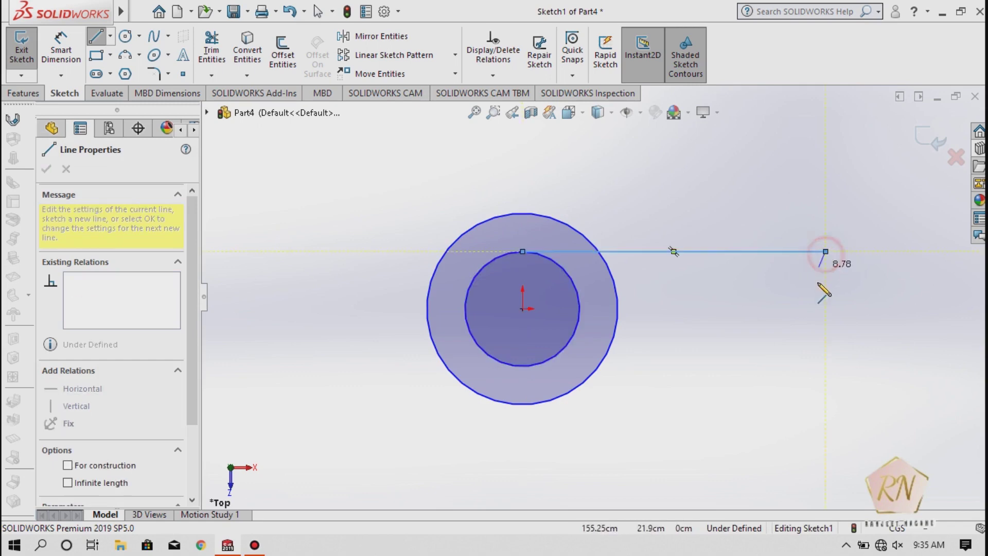
pyautogui.click(825, 366)
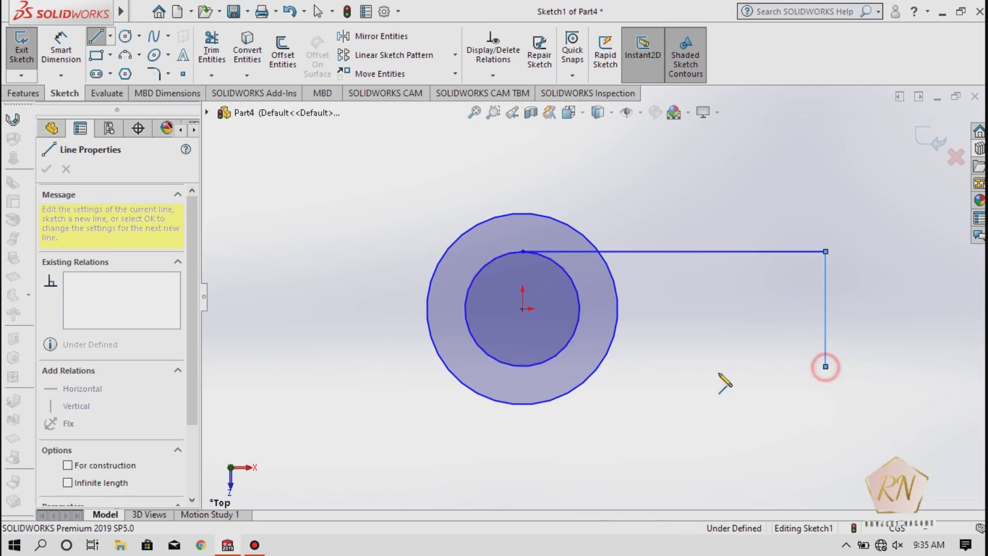
pyautogui.click(523, 367)
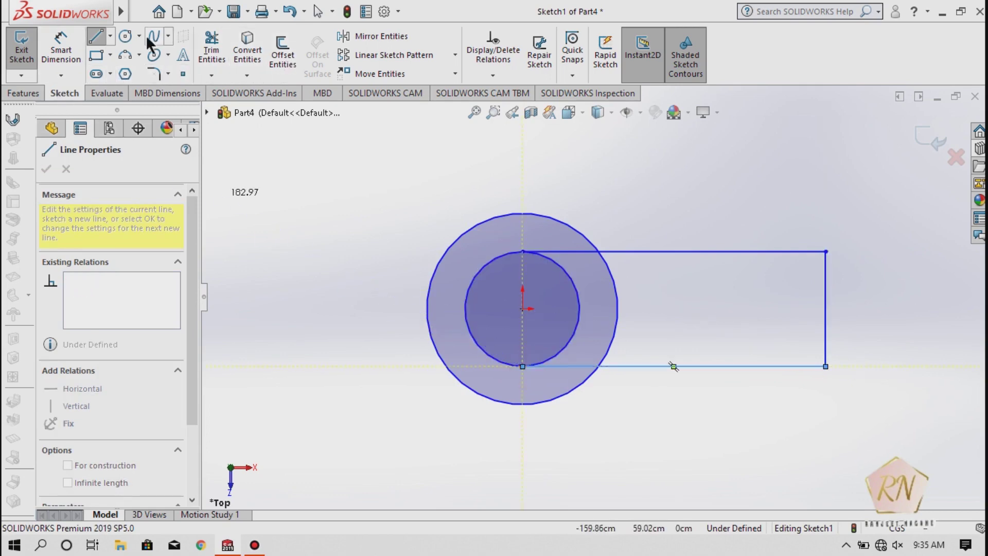
# Dimension the arm's top line to 150
pyautogui.click(61, 52)
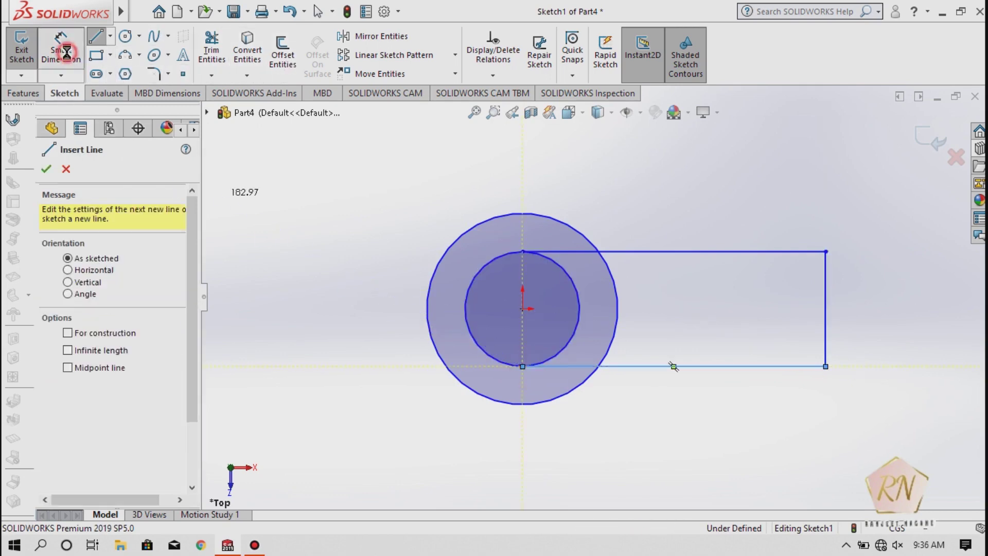
pyautogui.click(718, 251)
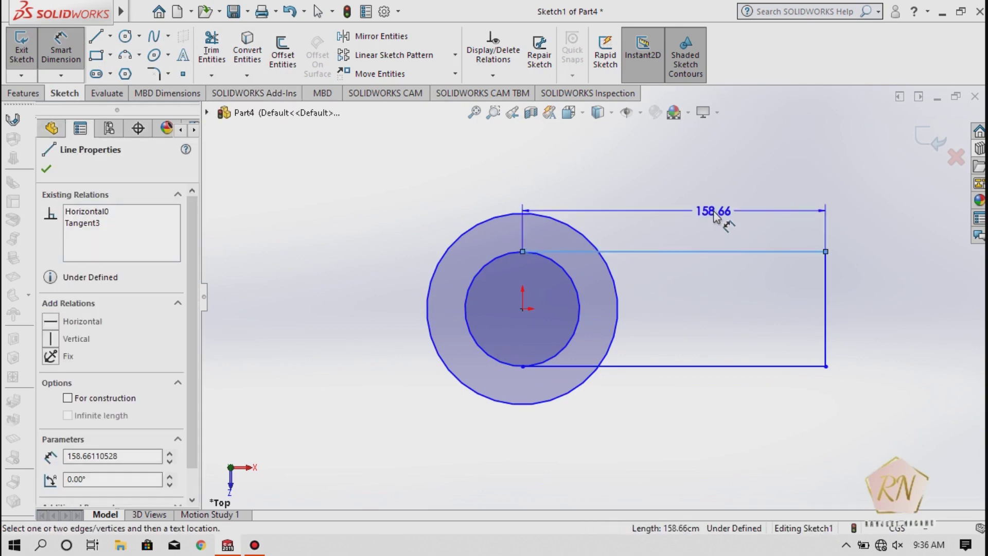
pyautogui.click(712, 210)
pyautogui.click(714, 219)
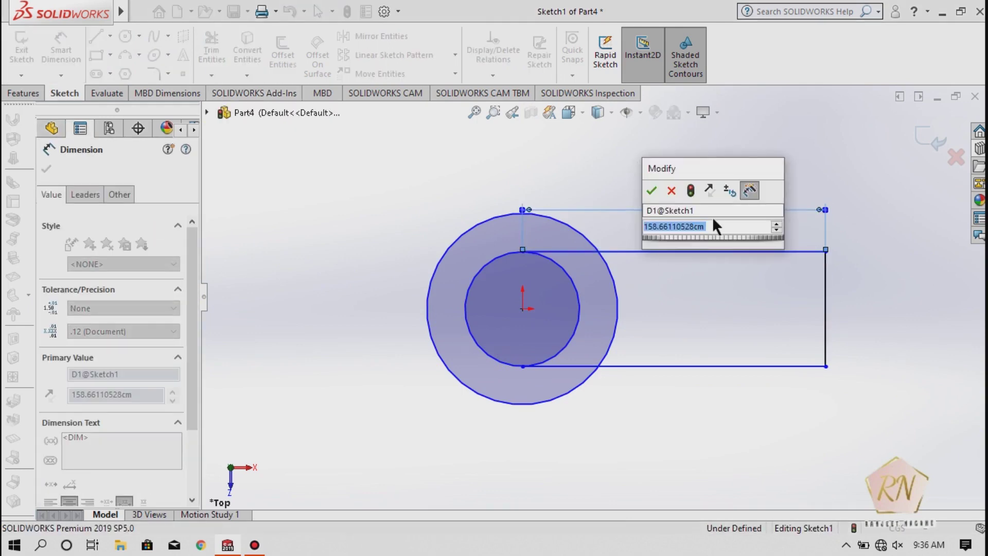
pyautogui.write('150')
pyautogui.press('Return')
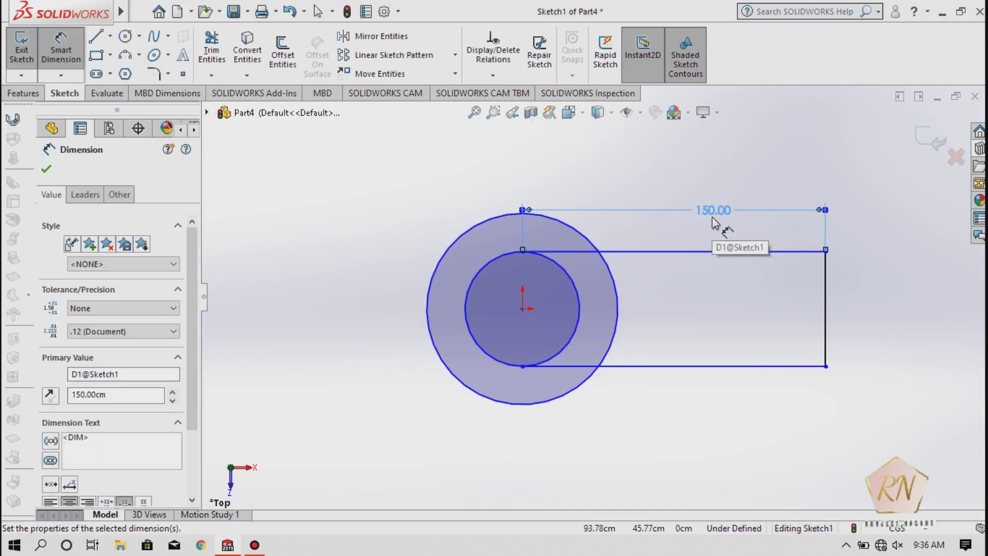
pyautogui.click(45, 169)
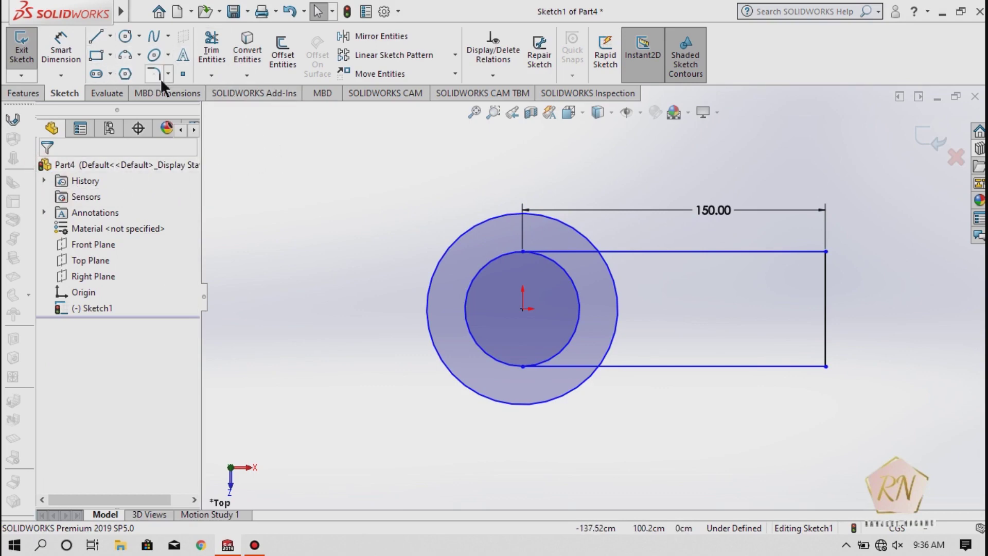
# Trim the arm lines inside the outer circle and the arc between them, then exit the sketch
pyautogui.click(213, 50)
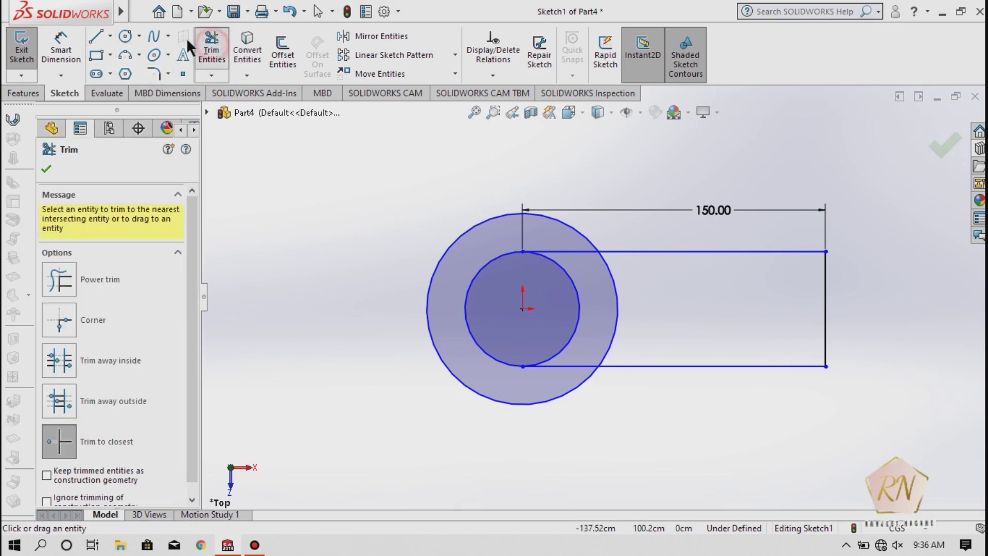
pyautogui.click(575, 251)
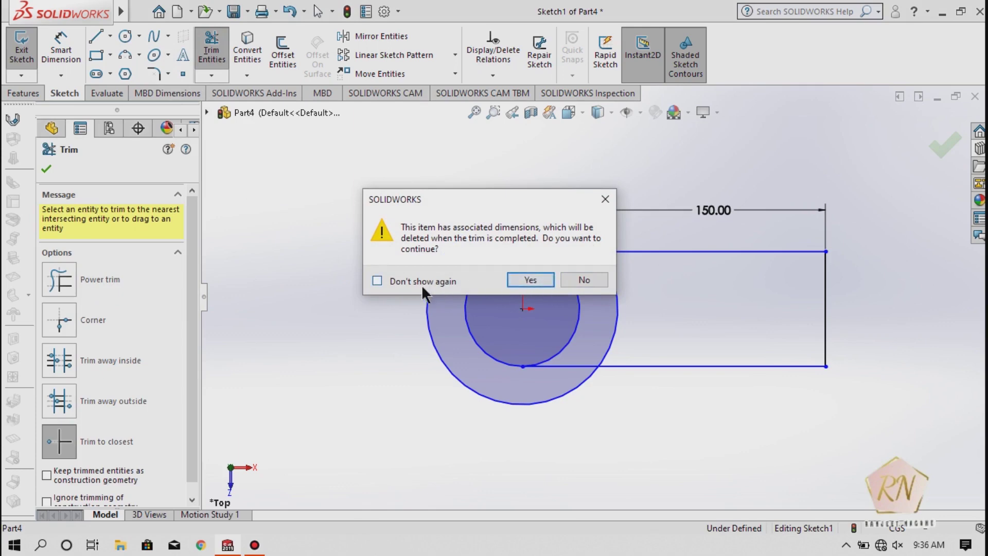
pyautogui.click(530, 280)
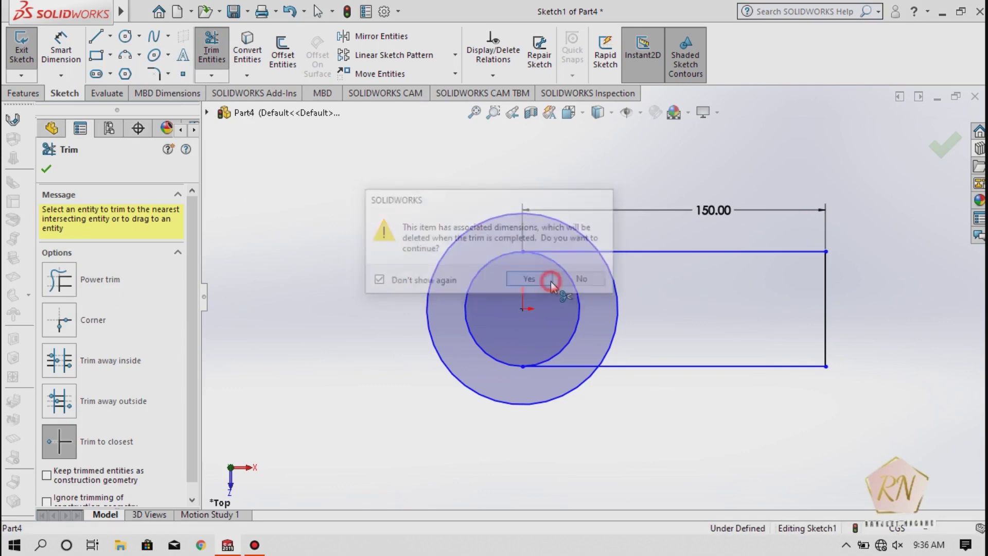
pyautogui.click(561, 367)
pyautogui.click(619, 330)
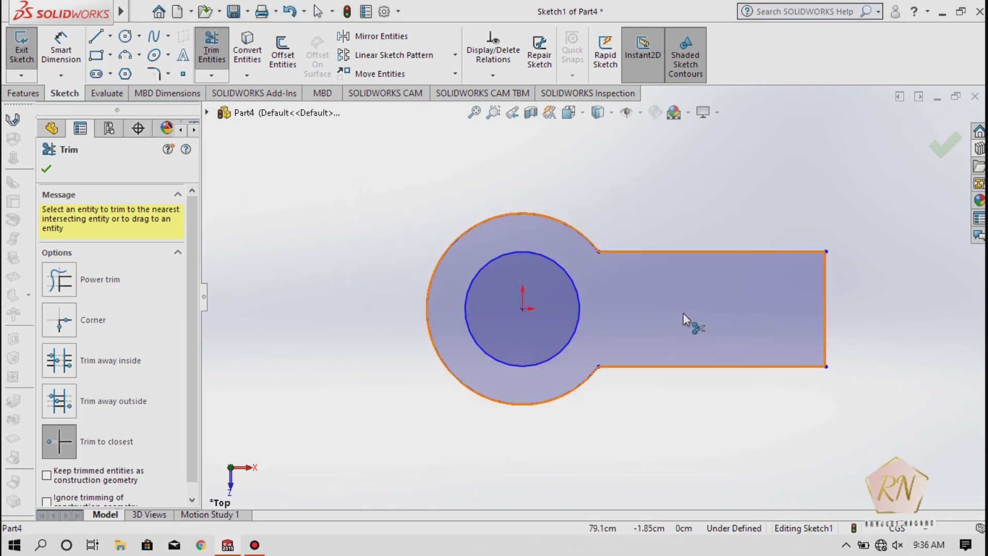
pyautogui.click(48, 172)
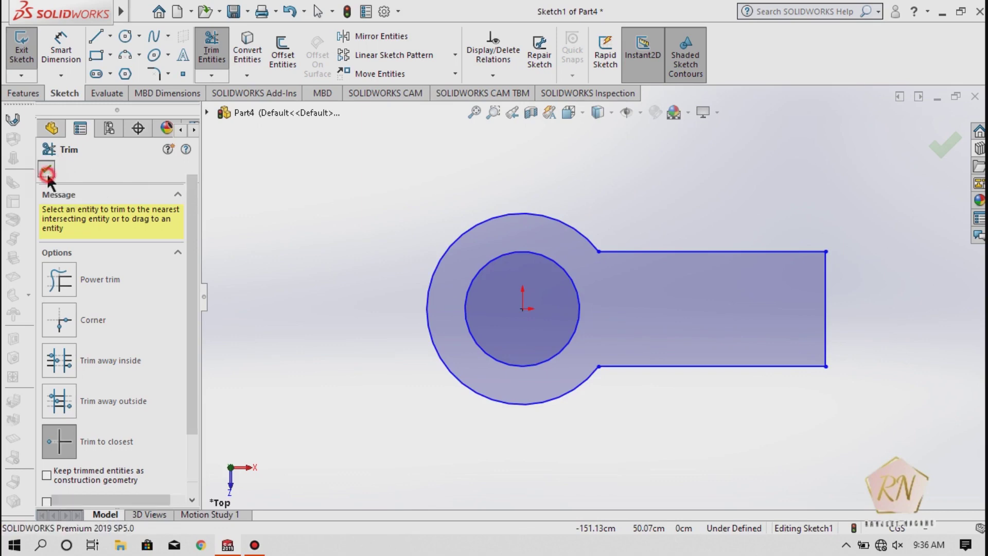
pyautogui.click(22, 52)
# Extrude the keyhole sketch 25 cm into Boss-Extrude1
pyautogui.click(30, 93)
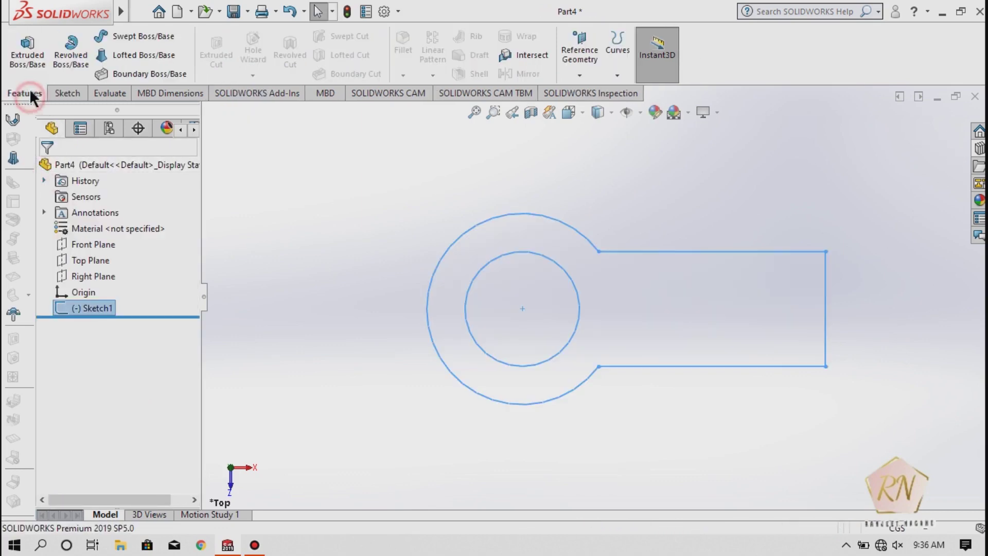
pyautogui.click(28, 46)
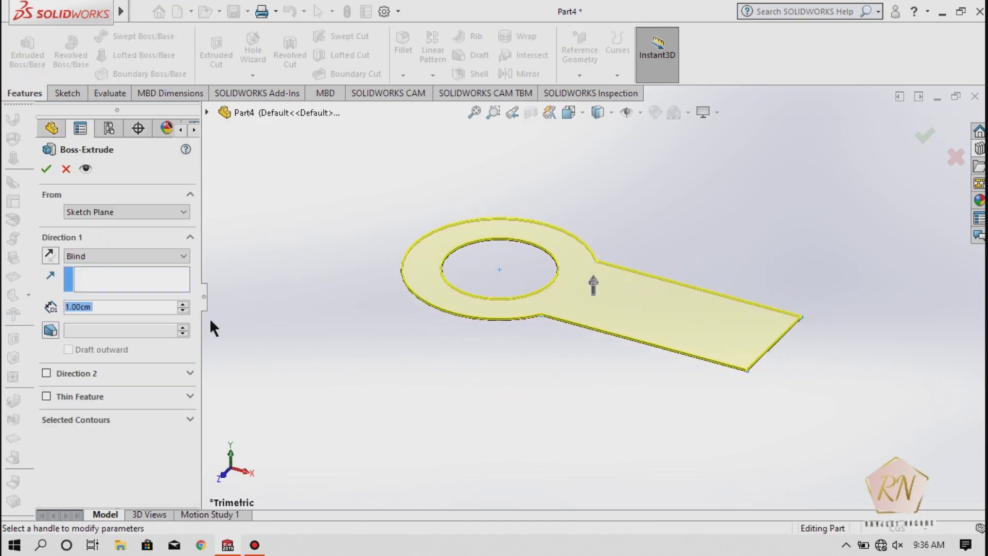
pyautogui.write('25')
pyautogui.press('Return')
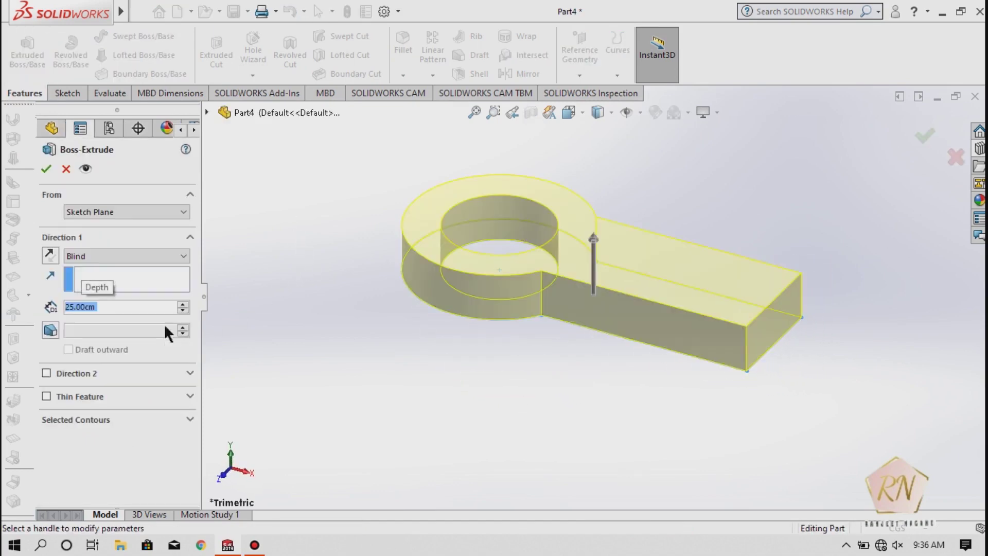
pyautogui.click(45, 168)
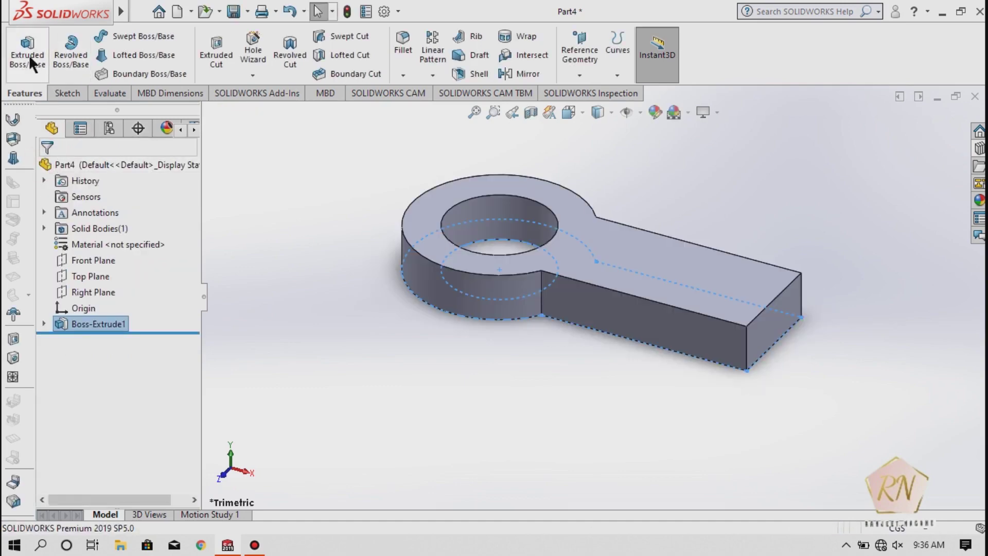
pyautogui.click(68, 93)
# Sketch a corner rectangle at the arm's end on the part's top face, viewed from Top
pyautogui.click(32, 61)
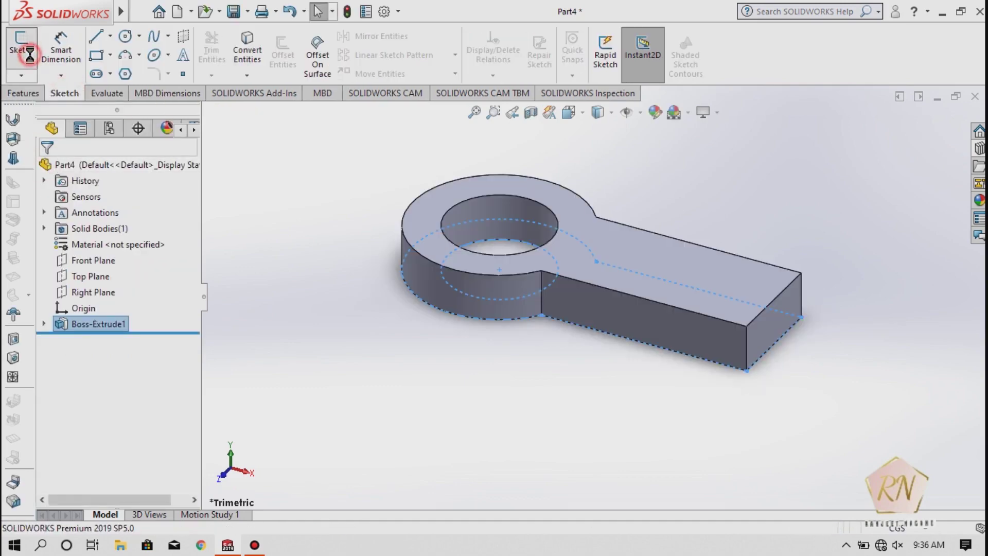
pyautogui.click(690, 298)
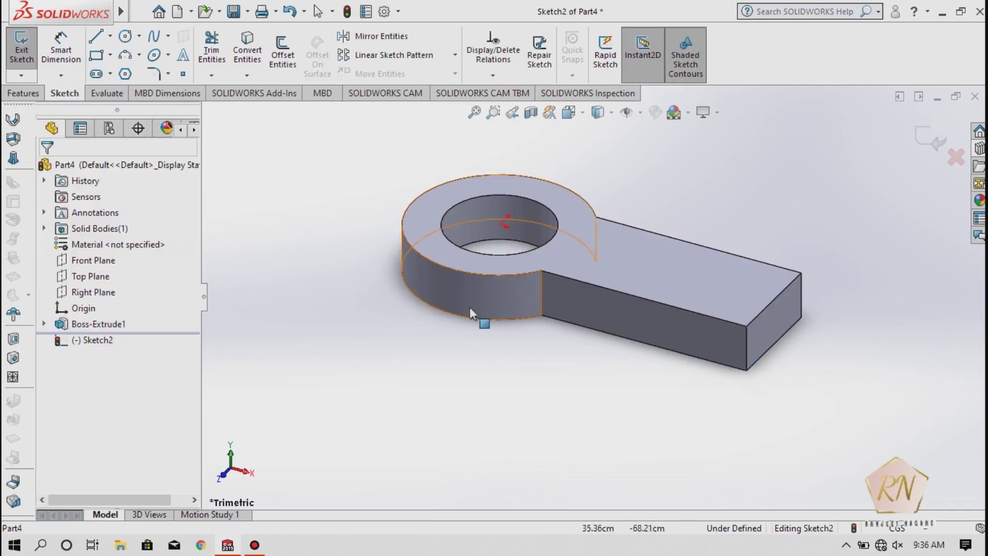
pyautogui.click(567, 114)
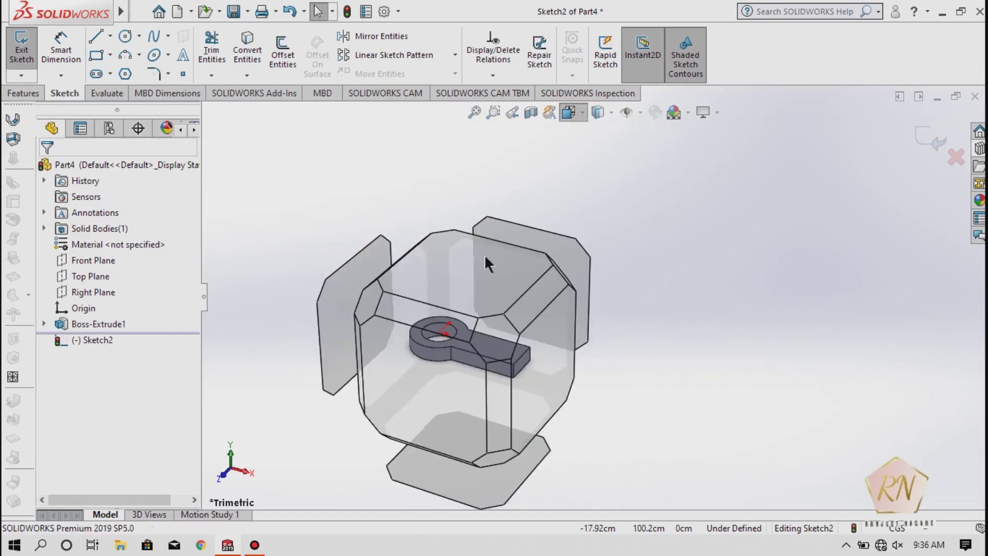
pyautogui.click(476, 269)
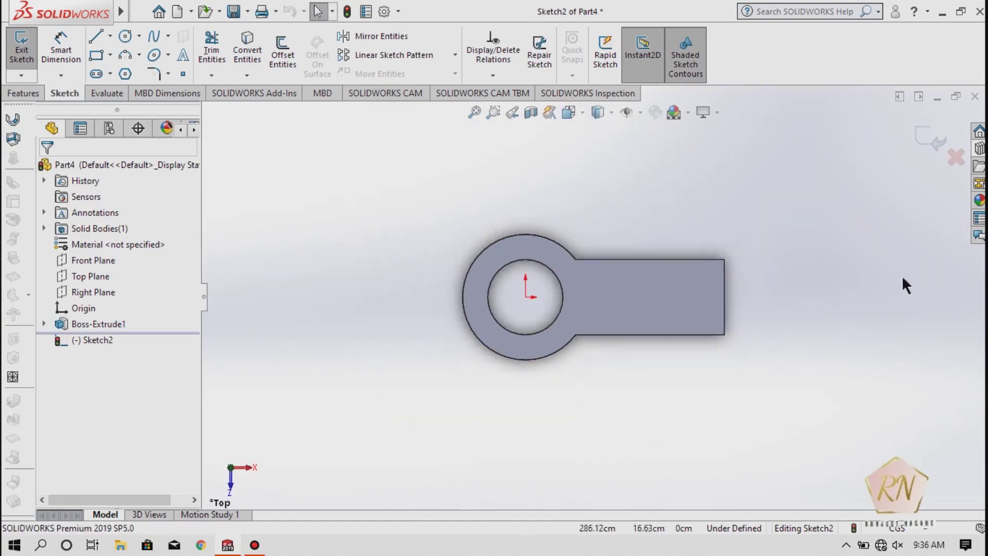
pyautogui.scroll(-3, 800, 289)
pyautogui.scroll(-3, 669, 306)
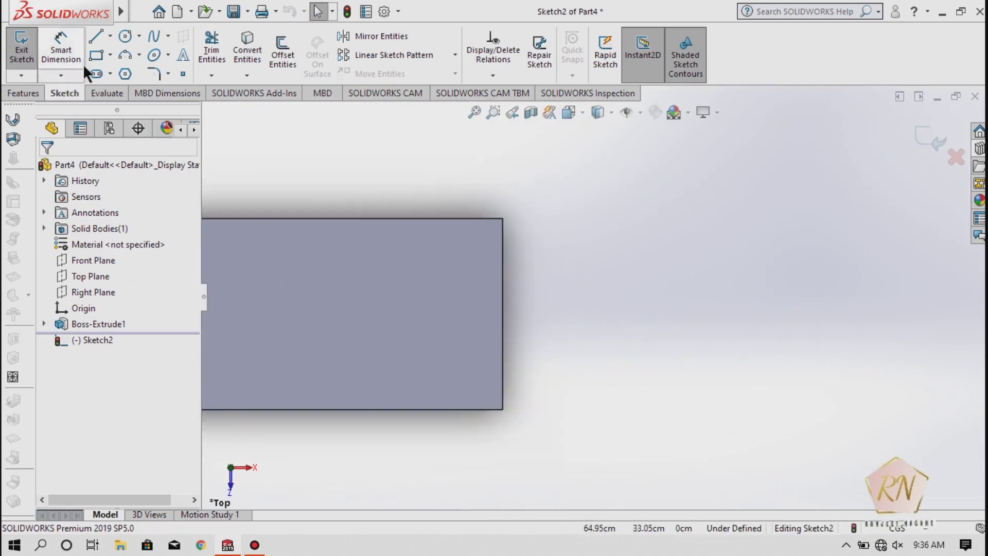
pyautogui.click(98, 54)
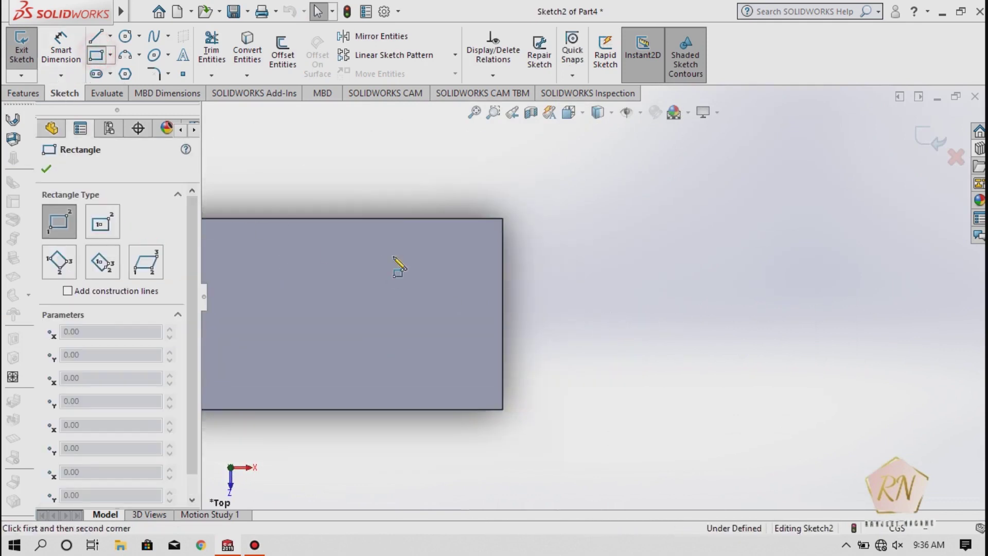
pyautogui.click(392, 218)
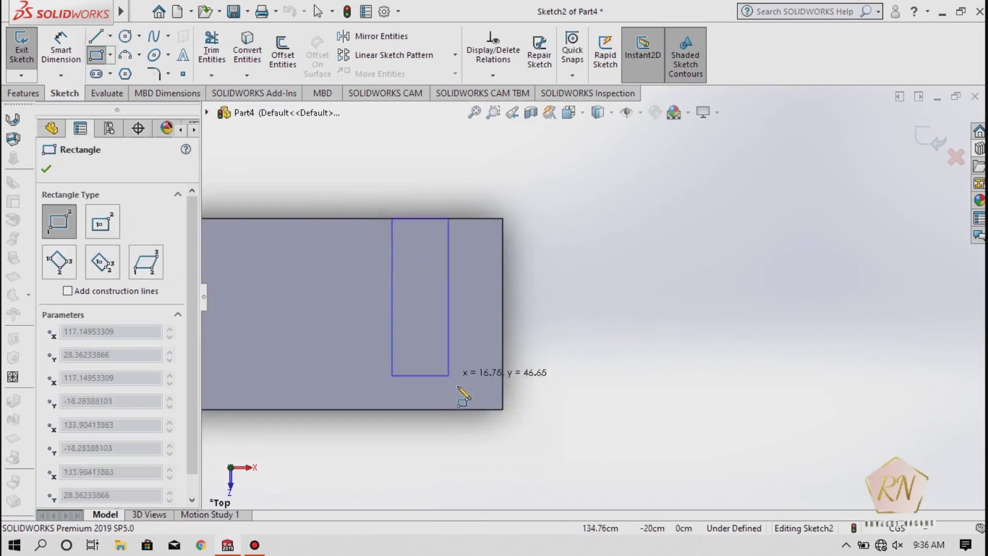
pyautogui.click(503, 409)
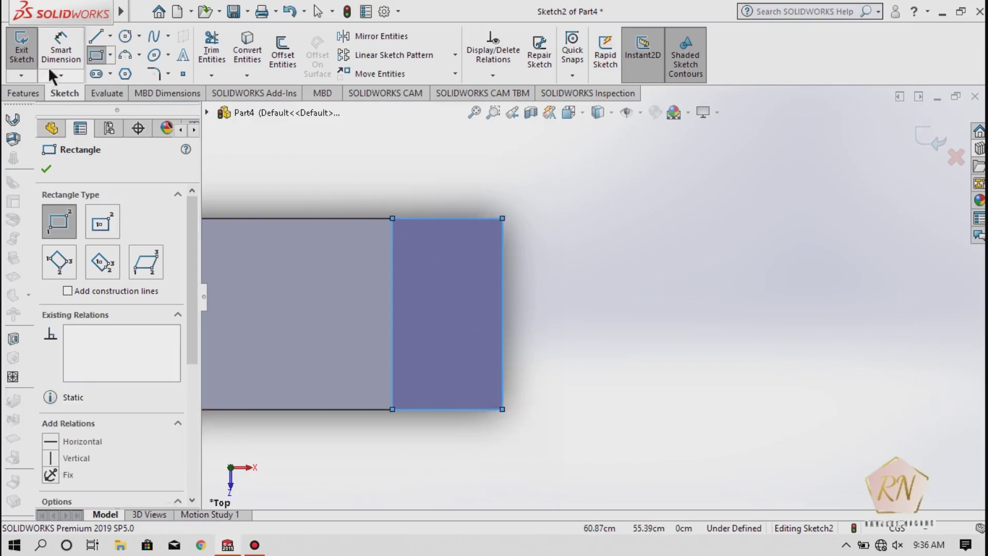
# Dimension the rectangle's width to 25 and exit the sketch
pyautogui.click(65, 54)
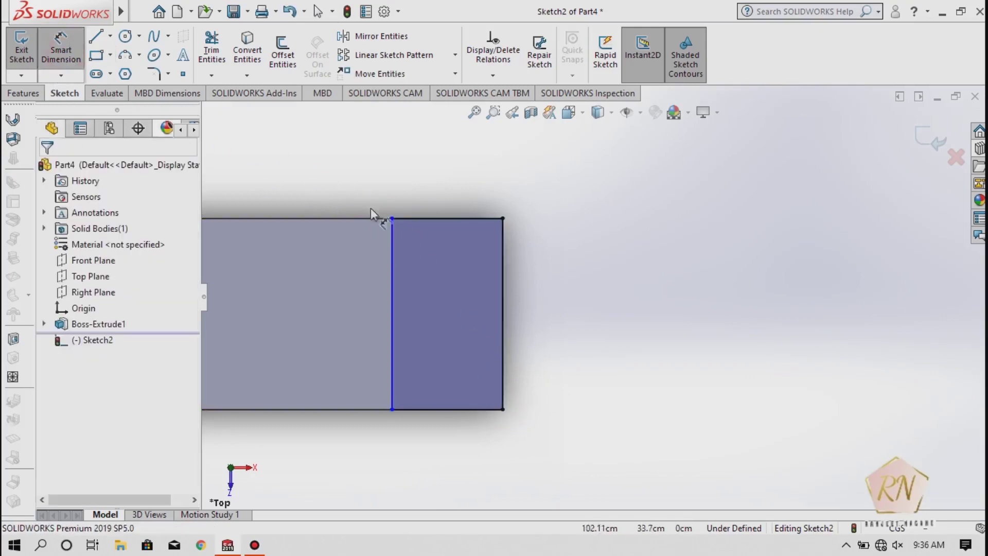
pyautogui.click(426, 219)
pyautogui.click(454, 172)
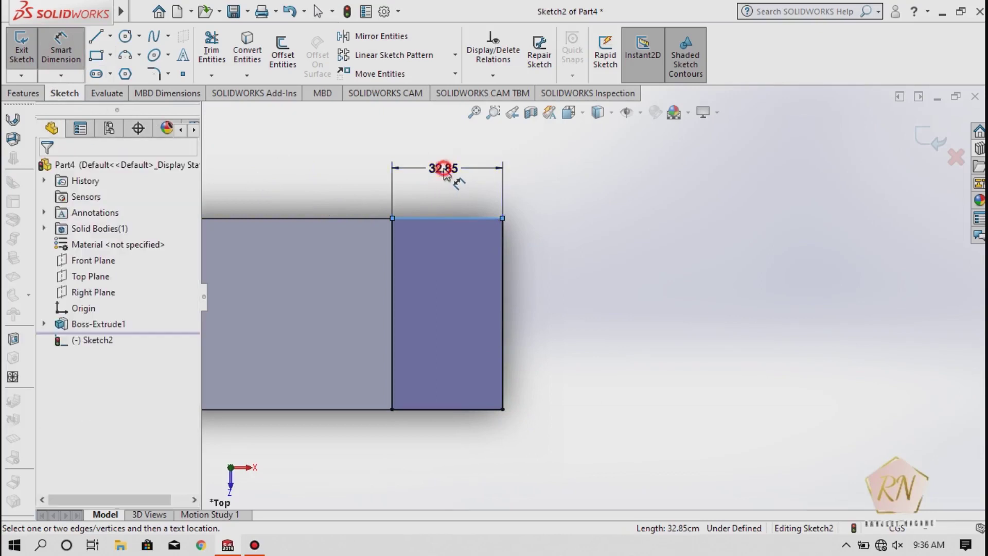
pyautogui.click(456, 169)
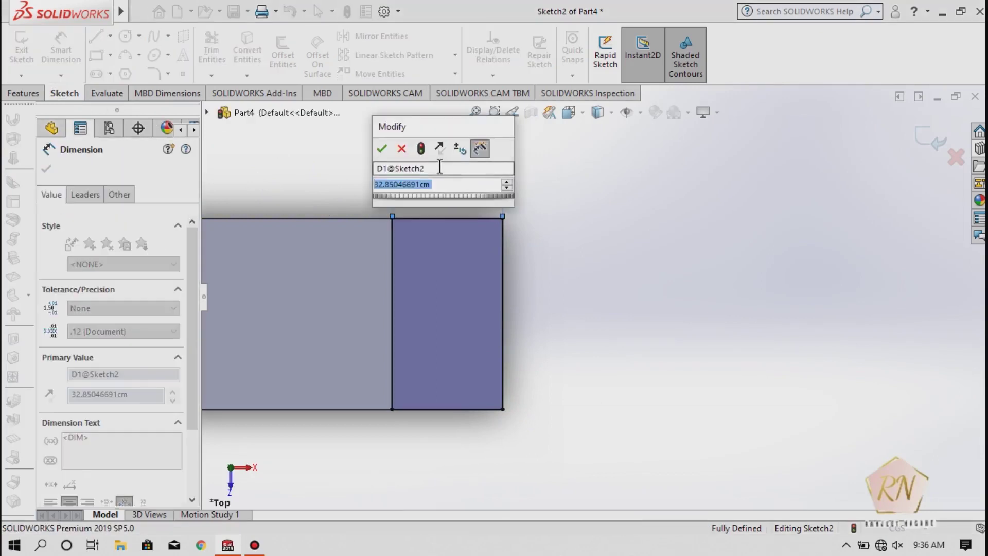
pyautogui.write('25')
pyautogui.press('Return')
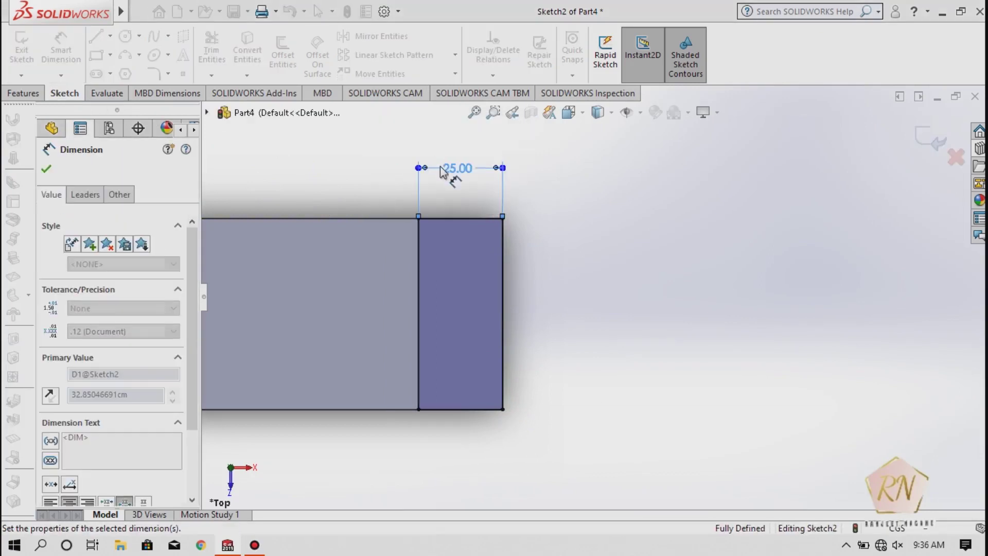
pyautogui.scroll(-3, 725, 292)
pyautogui.scroll(-2, 727, 296)
pyautogui.scroll(4, 727, 296)
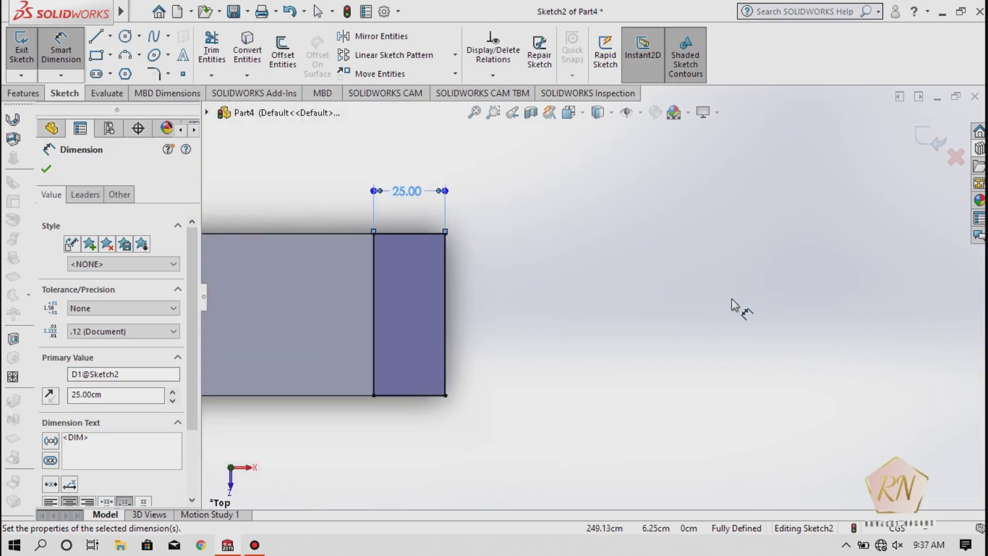
pyautogui.scroll(4, 733, 301)
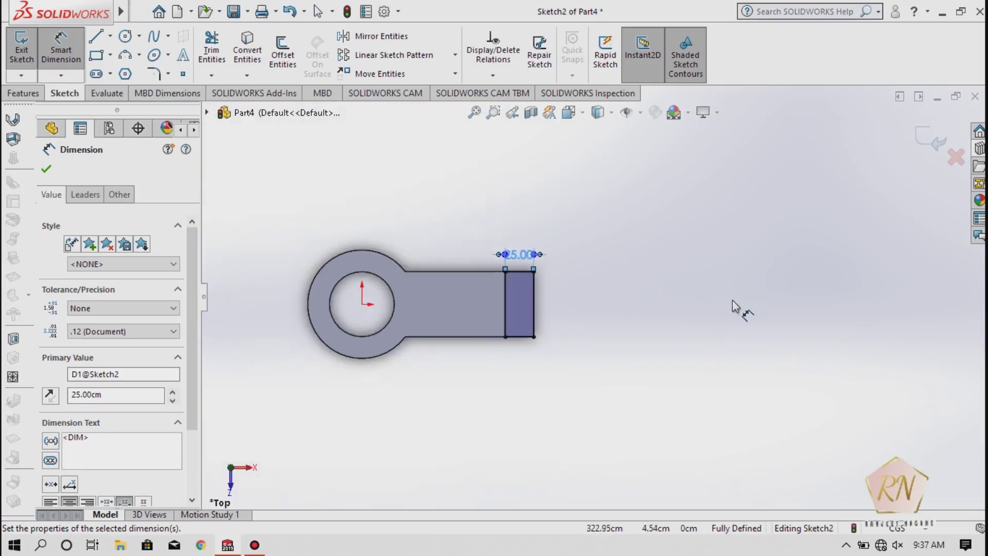
pyautogui.click(47, 169)
pyautogui.click(13, 61)
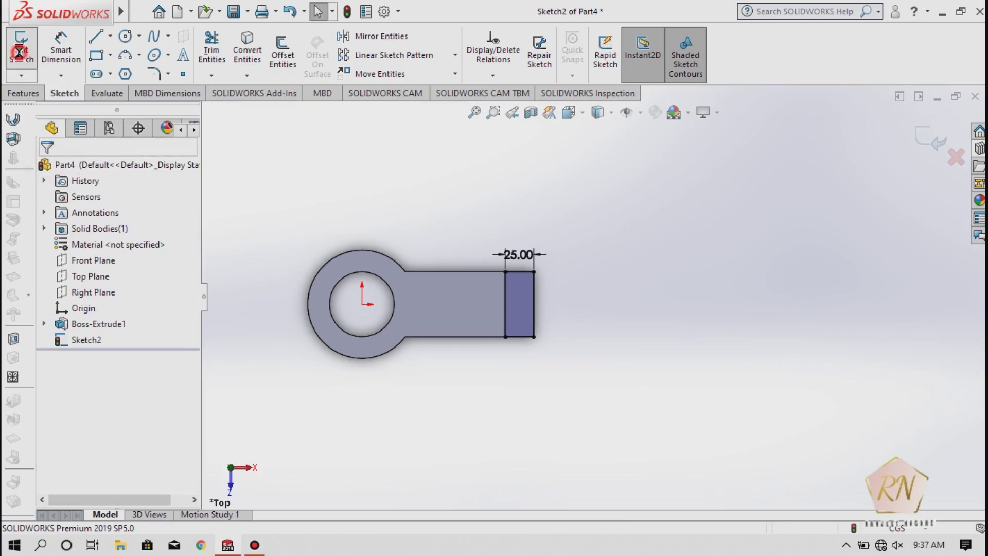
pyautogui.click(26, 92)
# Extrude the arm-end rectangle 35 cm, merged with the part
pyautogui.click(28, 52)
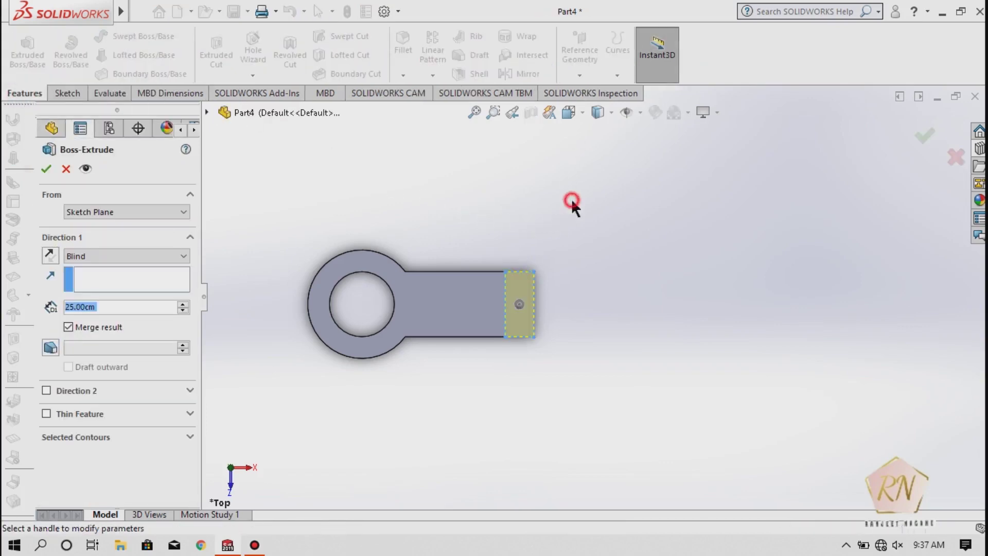
pyautogui.moveTo(579, 260)
pyautogui.mouseDown(button='middle')
pyautogui.moveTo(575, 80)
pyautogui.moveTo(545, 187)
pyautogui.mouseUp(button='middle')
pyautogui.scroll(-2, 417, 244)
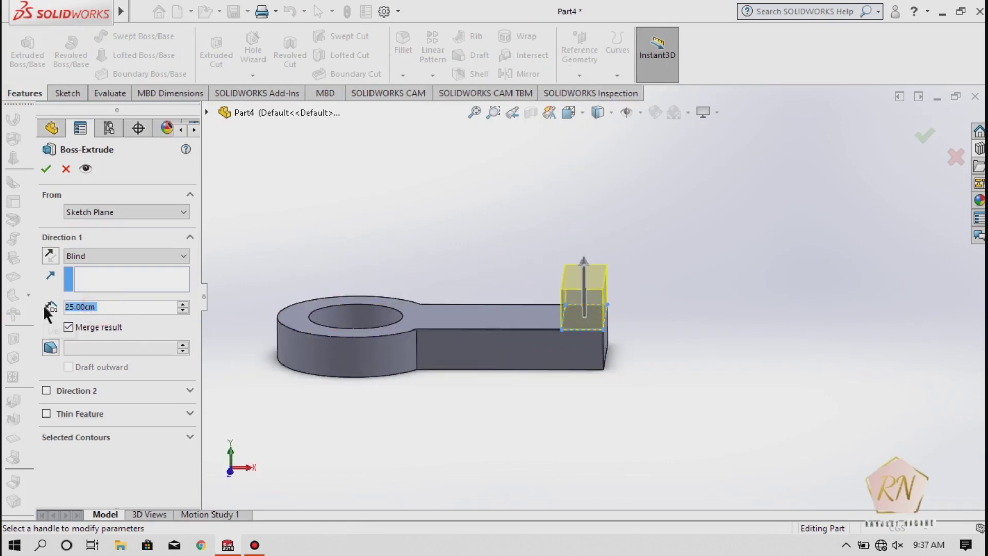
pyautogui.write('5')
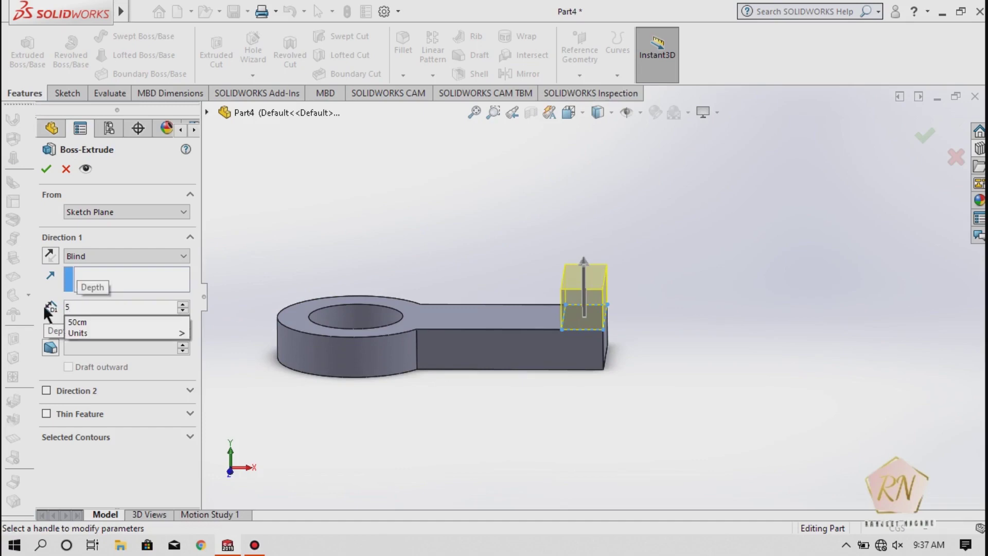
pyautogui.press('BackSpace')
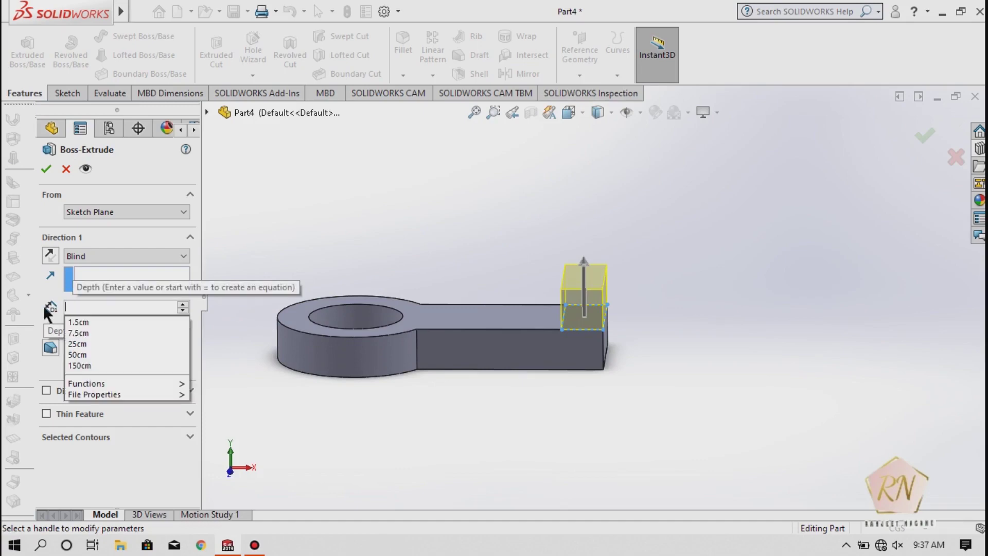
pyautogui.write('35')
pyautogui.press('Return')
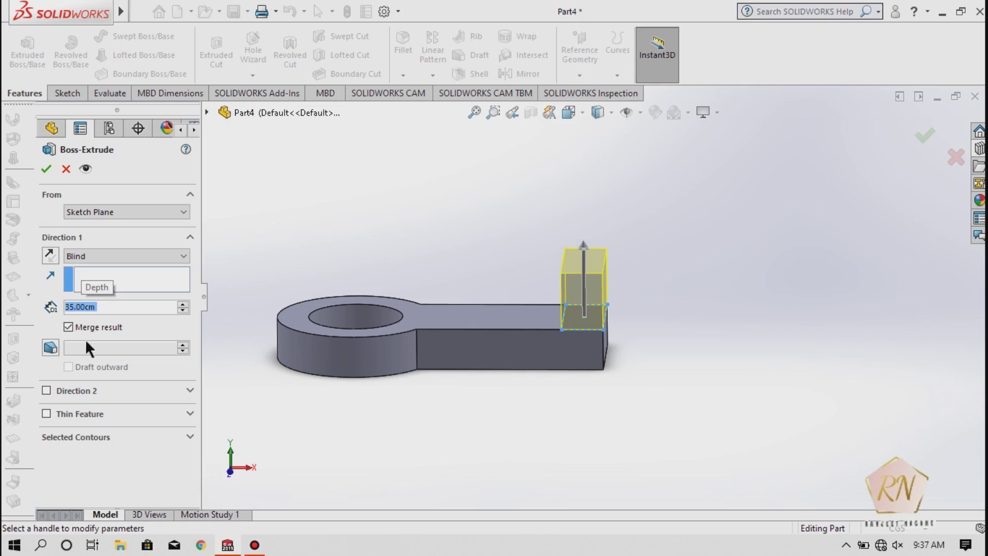
pyautogui.click(45, 169)
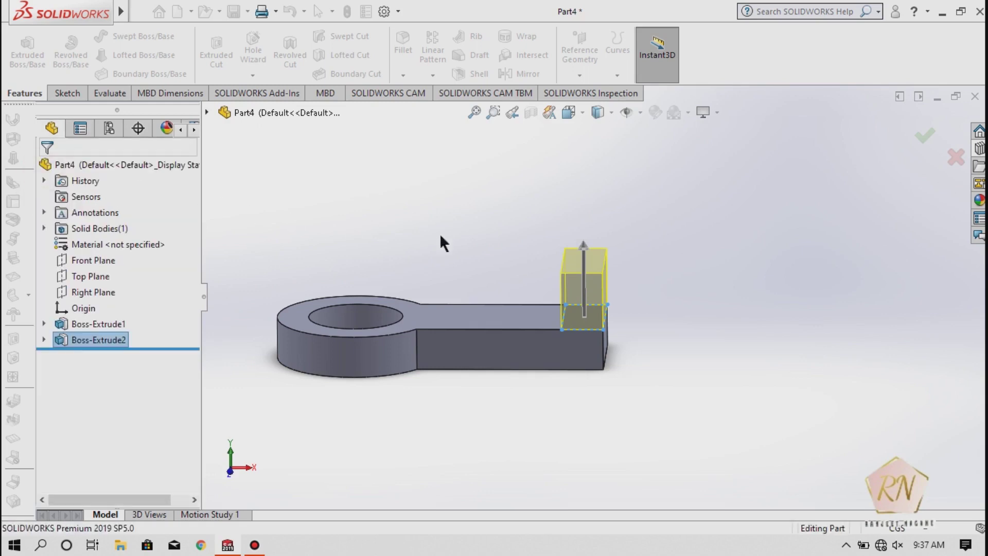
# Inspect the model, selecting and then clearing the base plate
pyautogui.click(642, 307)
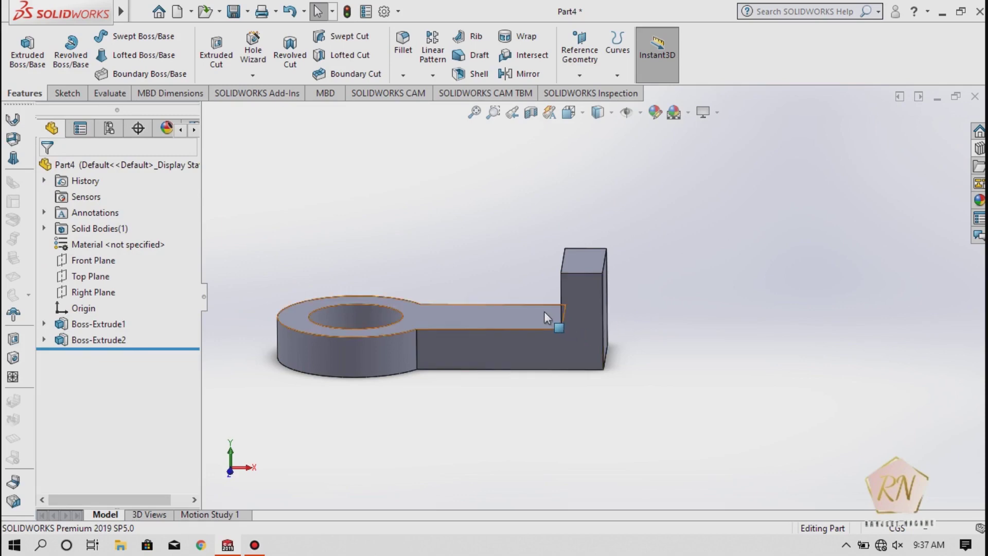
pyautogui.scroll(2, 544, 310)
pyautogui.scroll(-3, 545, 311)
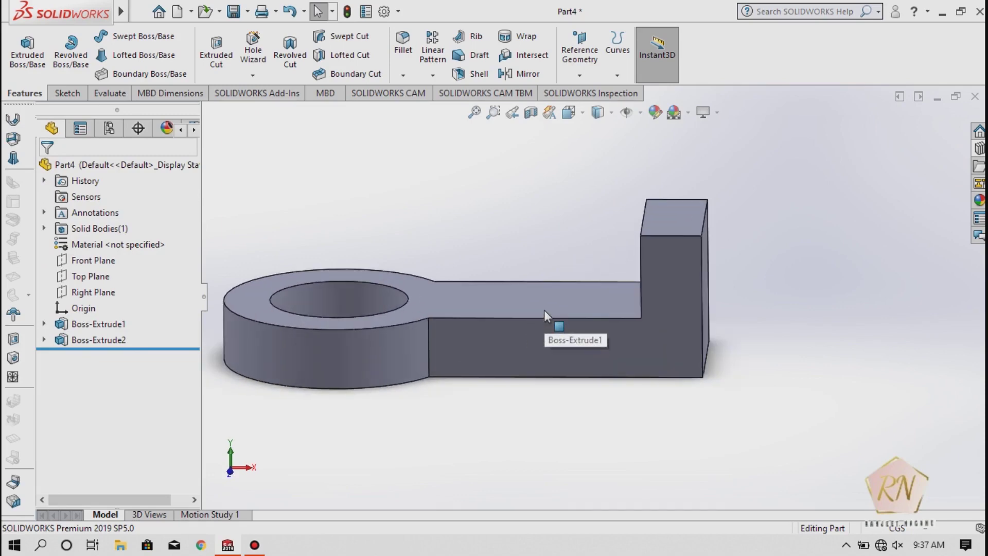
pyautogui.scroll(2, 544, 309)
pyautogui.scroll(-1, 545, 310)
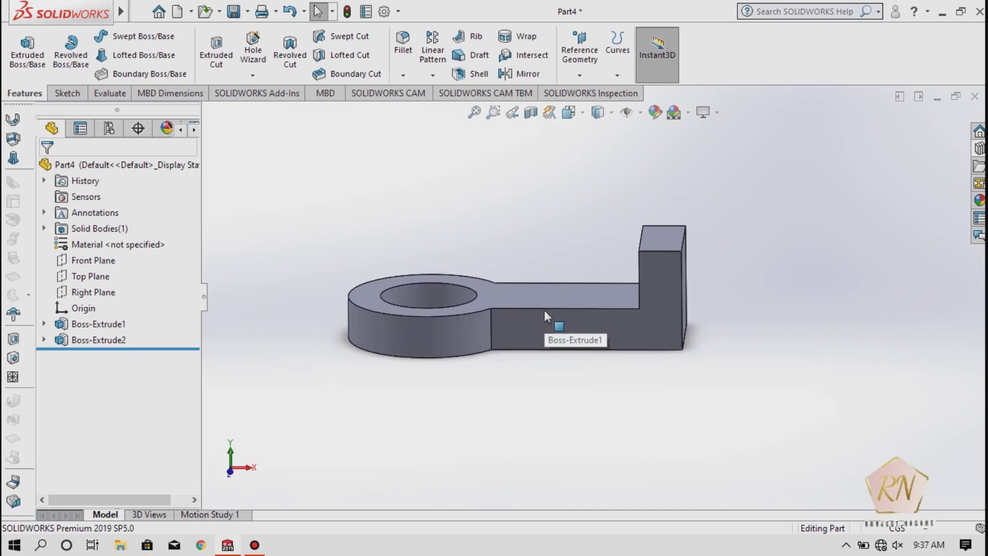
pyautogui.scroll(1, 544, 310)
pyautogui.scroll(-2, 544, 310)
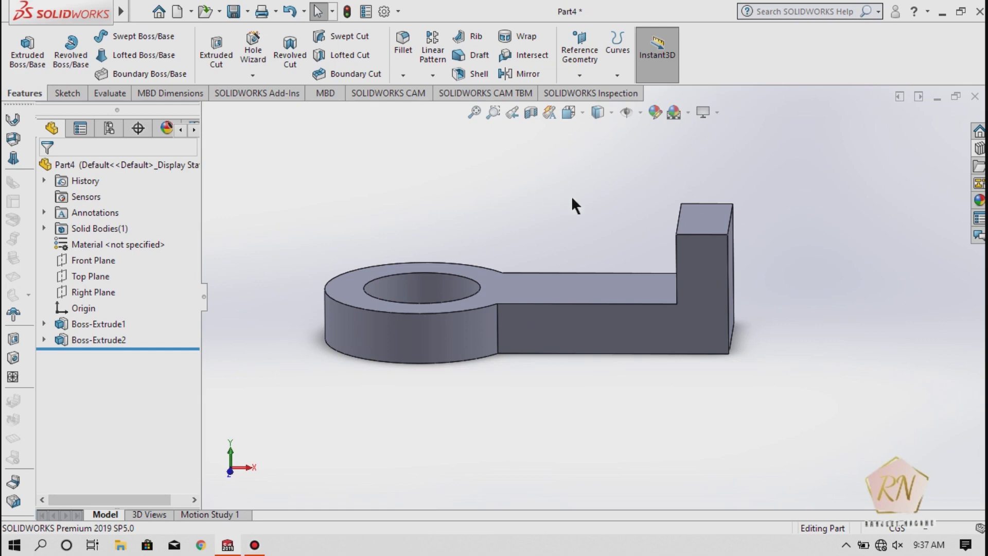
pyautogui.click(690, 263)
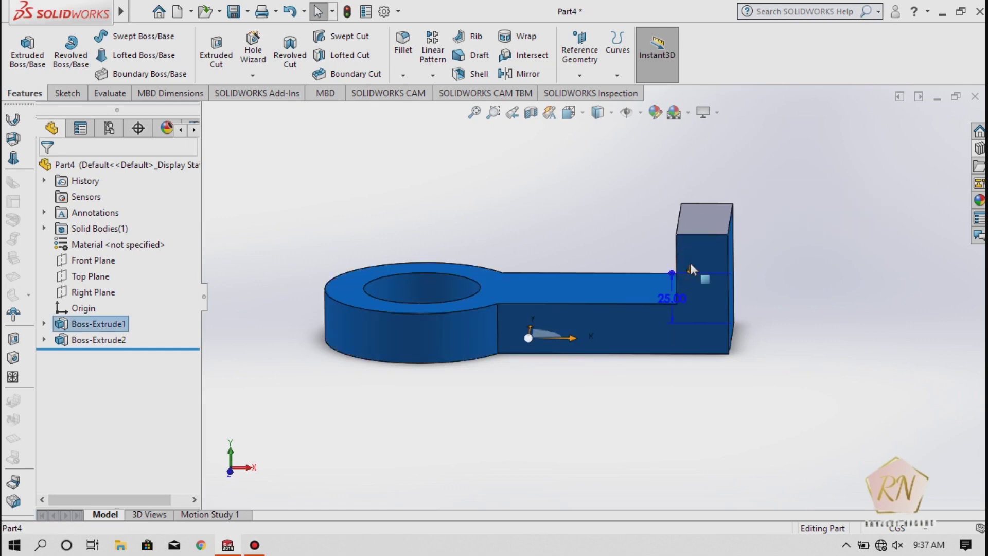
pyautogui.click(554, 249)
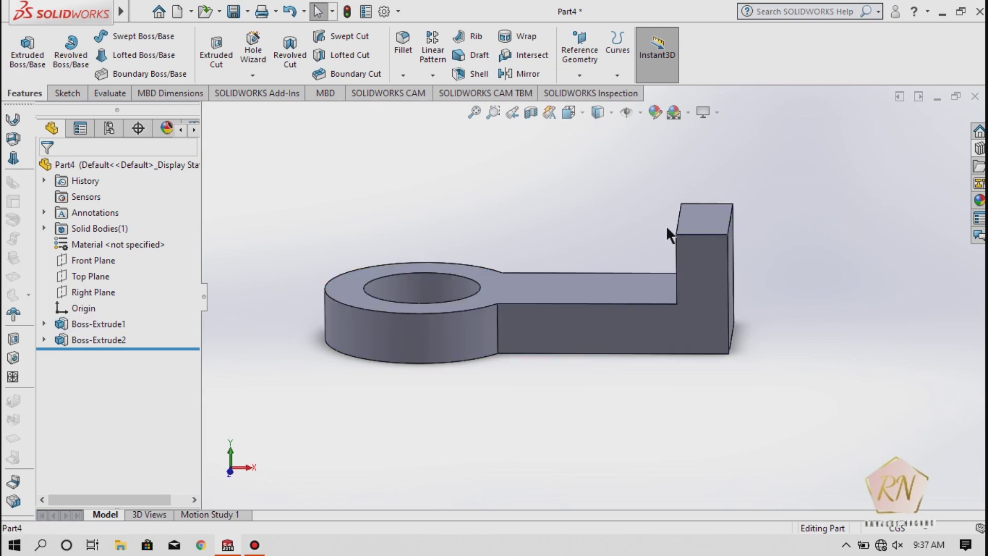
# Change the upright block's 35.00 Instant3D height to 70
pyautogui.click(706, 220)
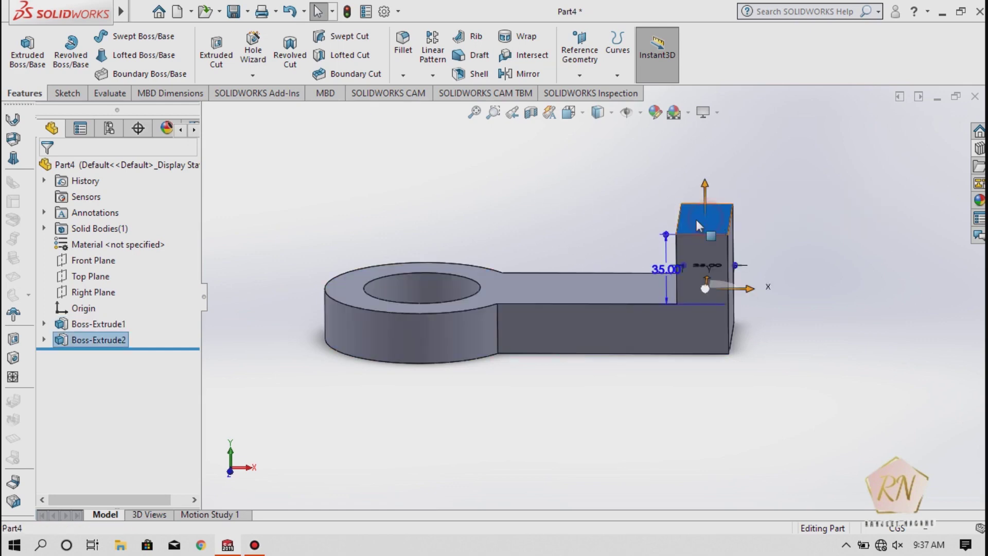
pyautogui.doubleClick(664, 268)
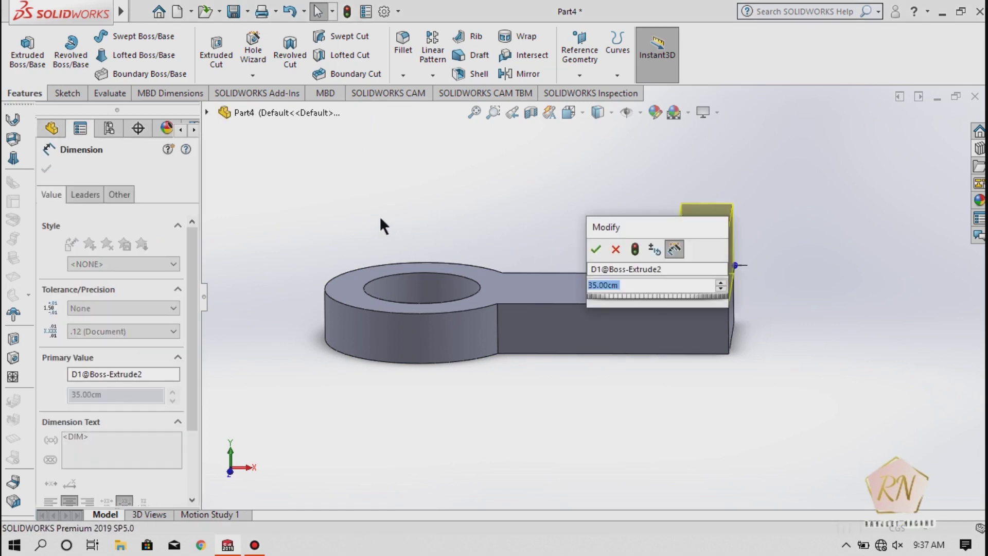
pyautogui.write('70')
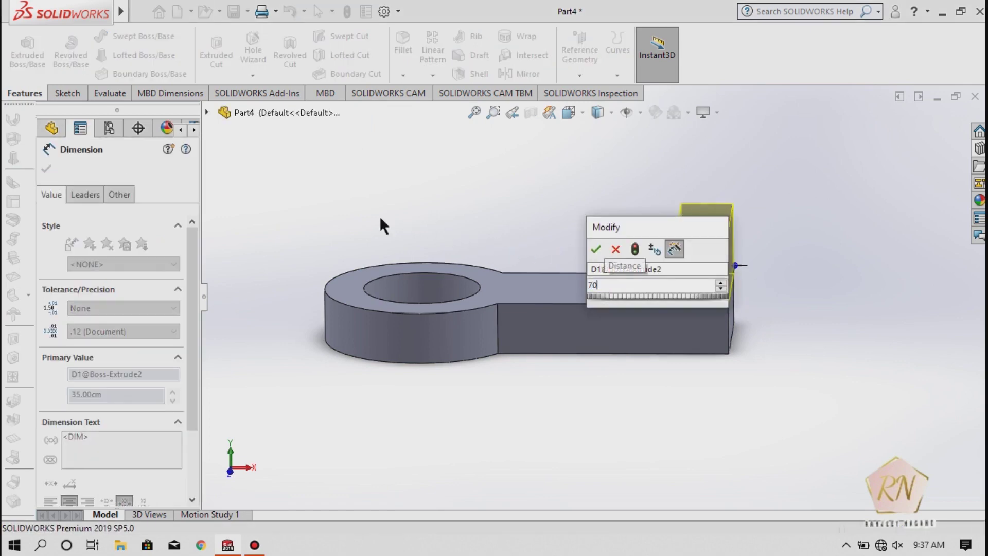
pyautogui.press('Return')
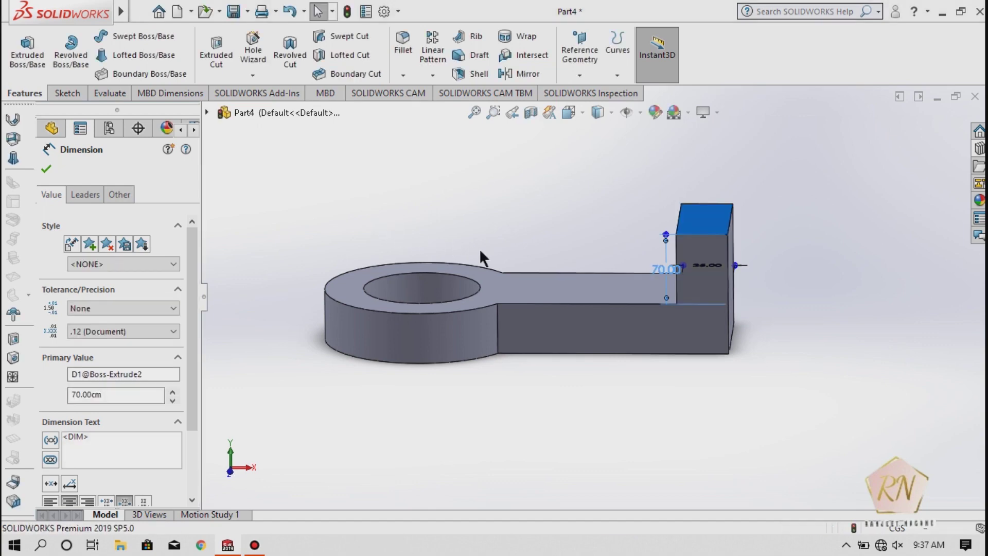
pyautogui.click(46, 166)
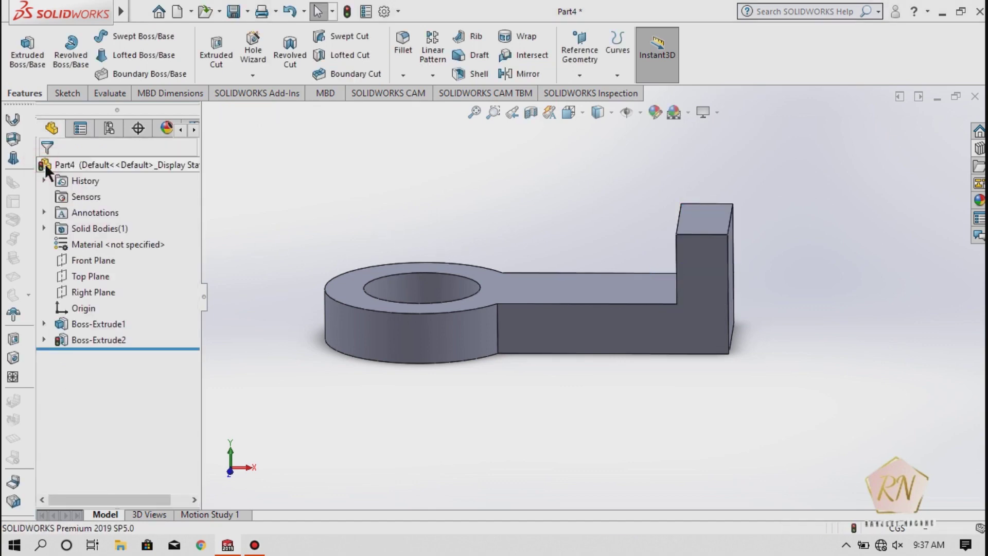
# Reselect the block's top face and undo the last change
pyautogui.scroll(2, 594, 246)
pyautogui.scroll(-3, 645, 252)
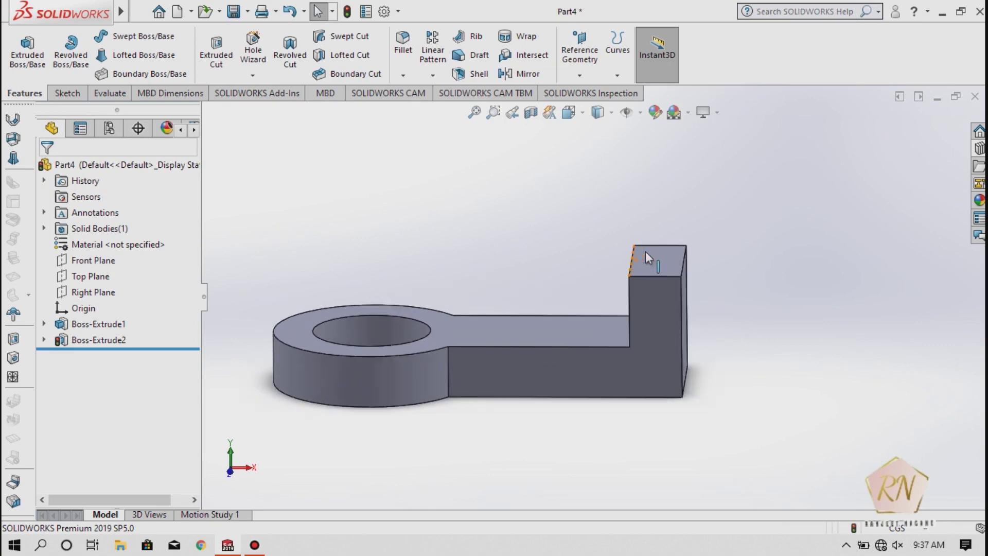
pyautogui.scroll(-2, 645, 251)
pyautogui.click(646, 251)
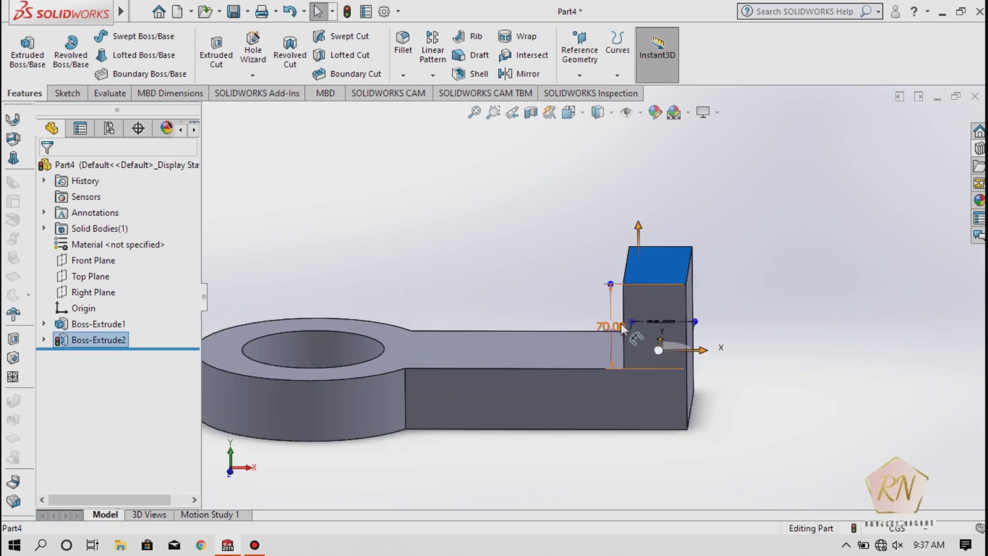
pyautogui.click(289, 11)
# Undo the old block and extrude the end rectangle 70 cm as Boss-Extrude3
pyautogui.click(288, 11)
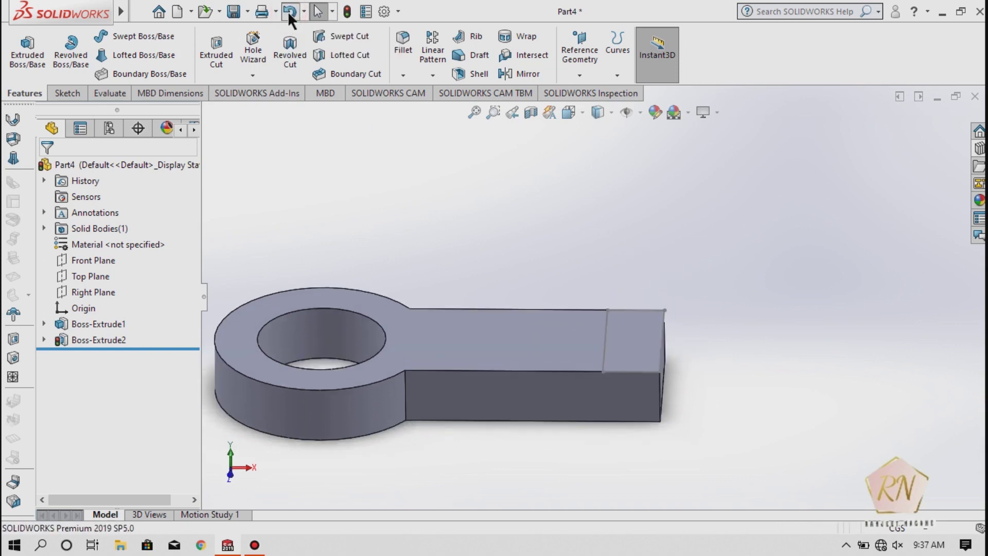
pyautogui.hotkey('ctrl', '5')
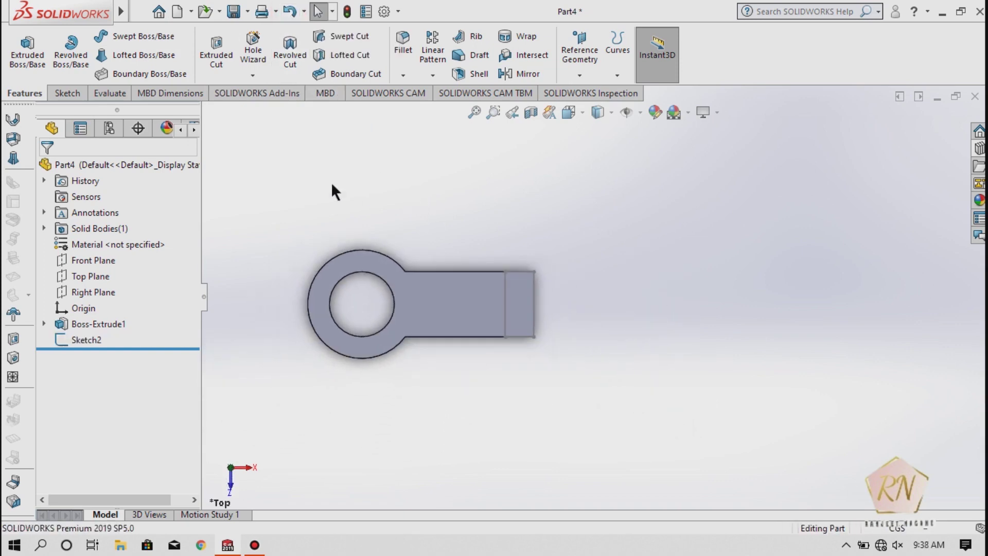
pyautogui.click(31, 57)
pyautogui.click(505, 306)
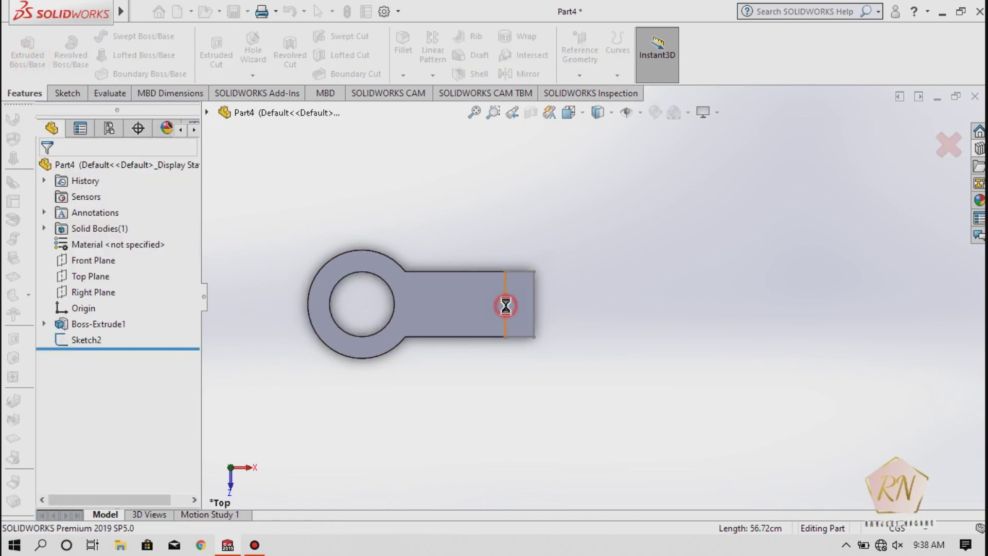
pyautogui.click(548, 214)
pyautogui.moveTo(624, 330)
pyautogui.mouseDown(button='middle')
pyautogui.moveTo(606, 238)
pyautogui.moveTo(646, 150)
pyautogui.moveTo(608, 128)
pyautogui.moveTo(507, 216)
pyautogui.moveTo(441, 227)
pyautogui.moveTo(525, 249)
pyautogui.mouseUp(button='middle')
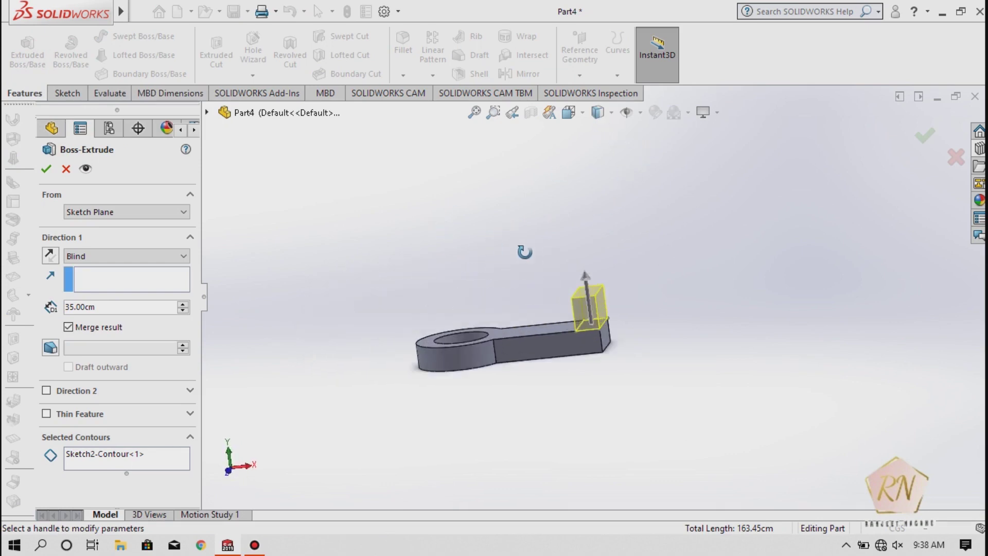
pyautogui.scroll(-3, 508, 288)
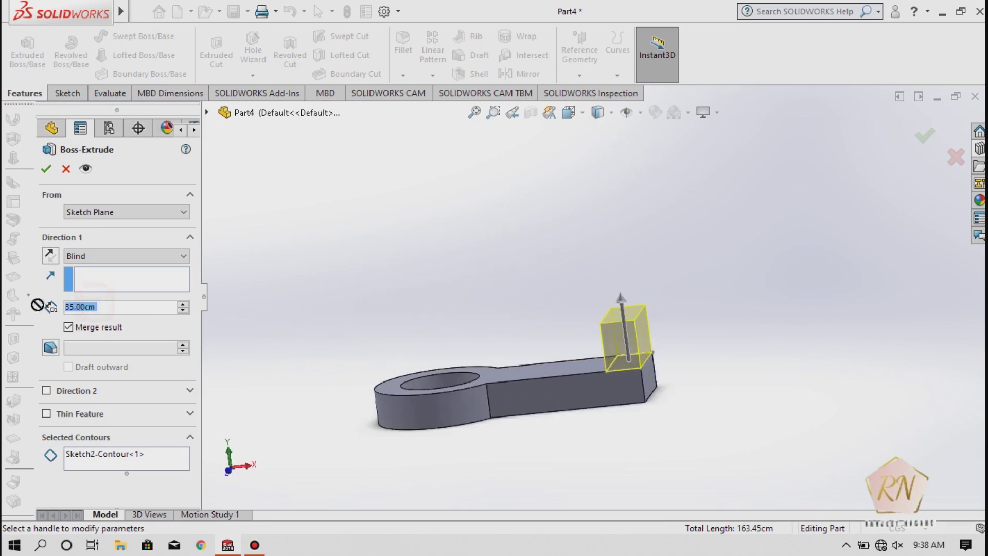
pyautogui.write('70')
pyautogui.press('Return')
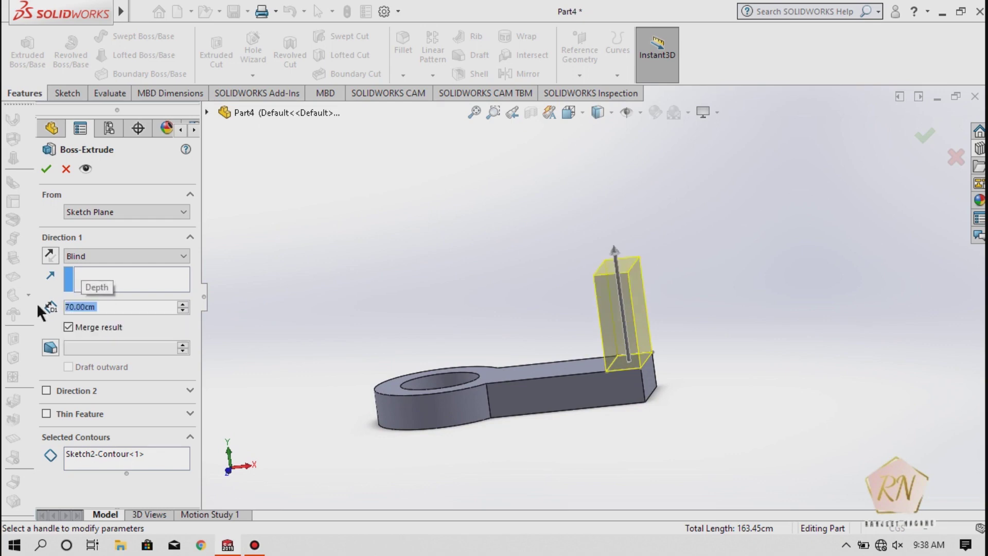
pyautogui.click(44, 169)
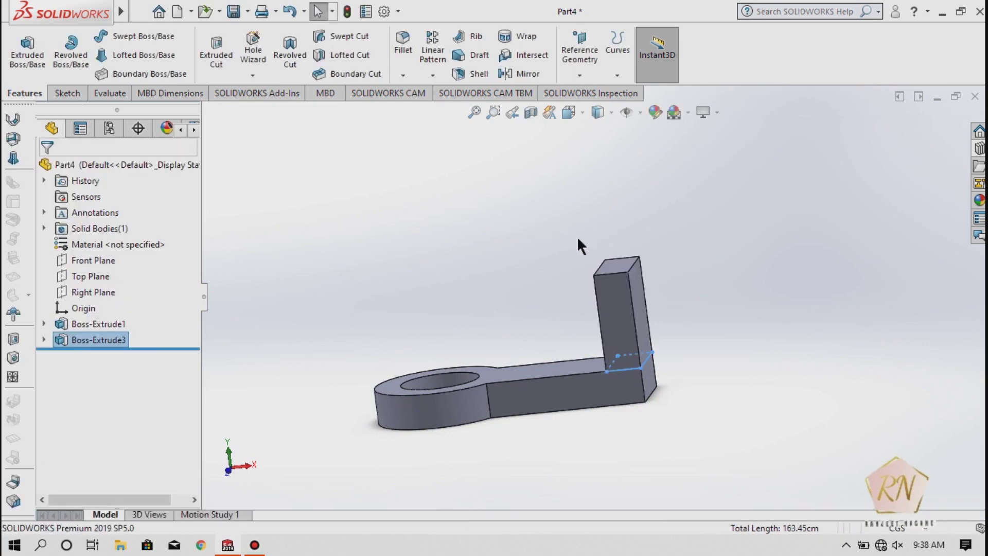
# Start a new sketch on the plate's top face in Top view
pyautogui.click(81, 90)
pyautogui.click(21, 49)
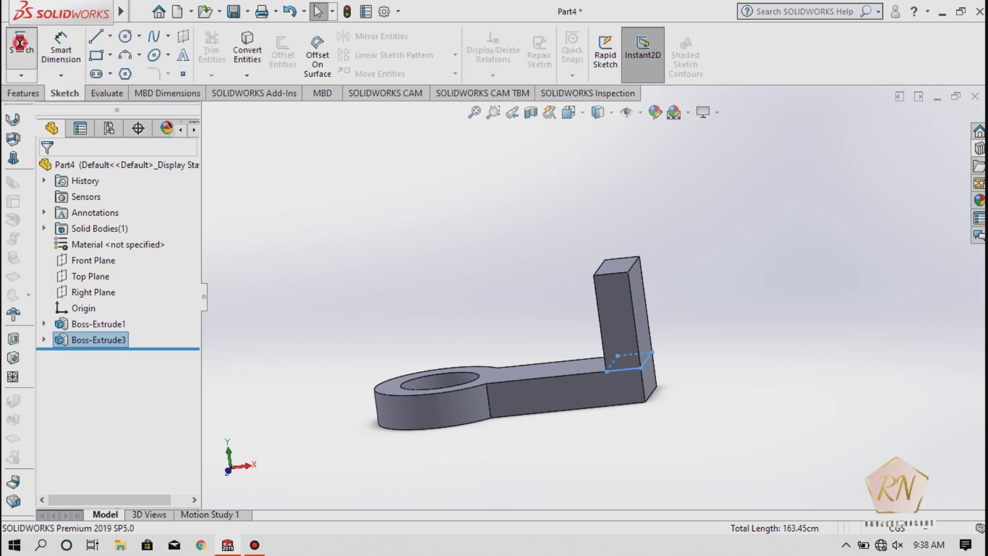
pyautogui.click(610, 269)
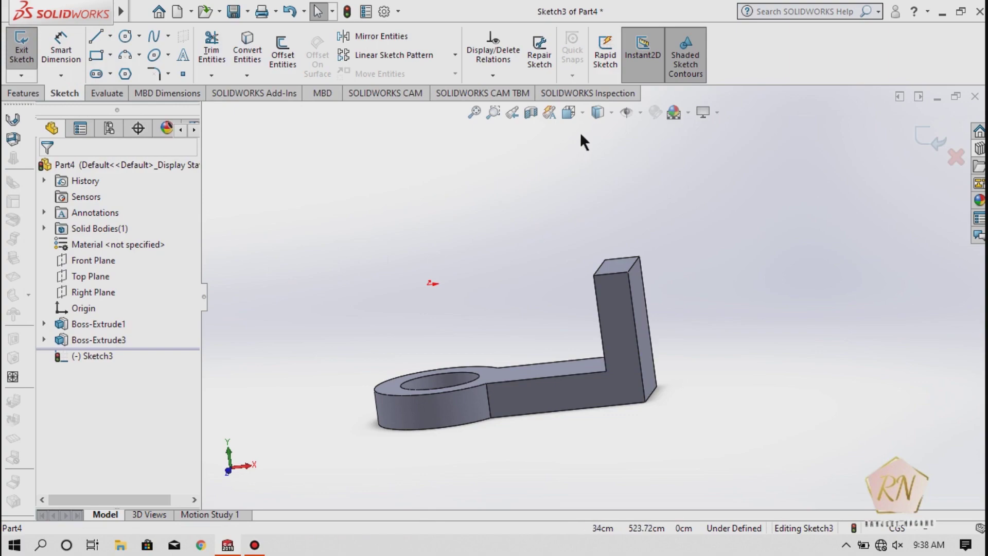
pyautogui.click(569, 112)
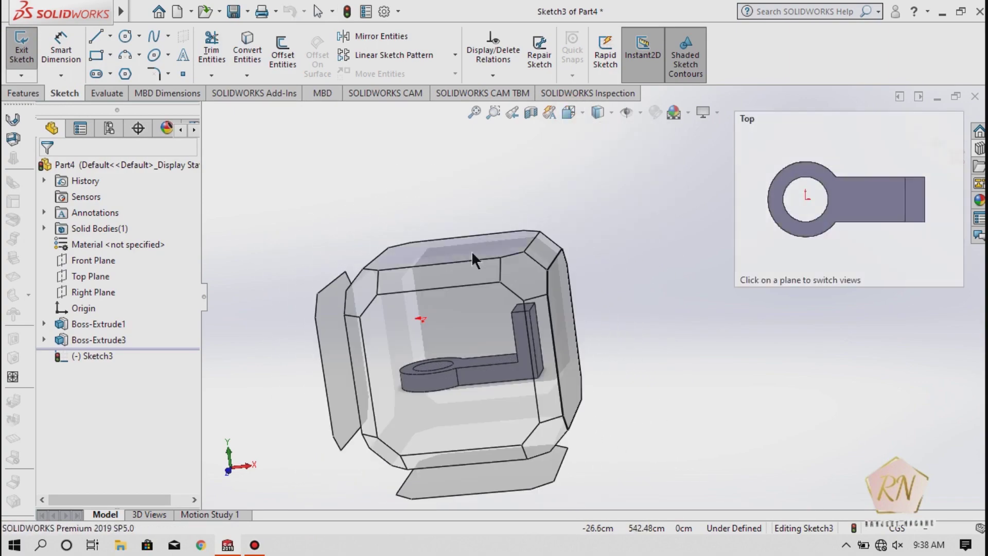
pyautogui.click(471, 250)
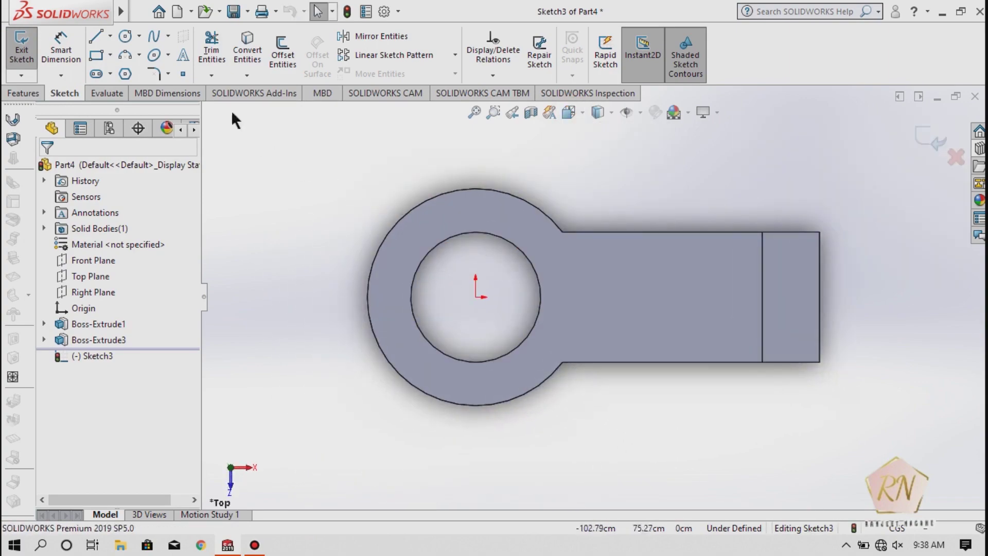
# Draw two origin-centred circles on the hole's edge and the ring's outer edge
pyautogui.click(123, 37)
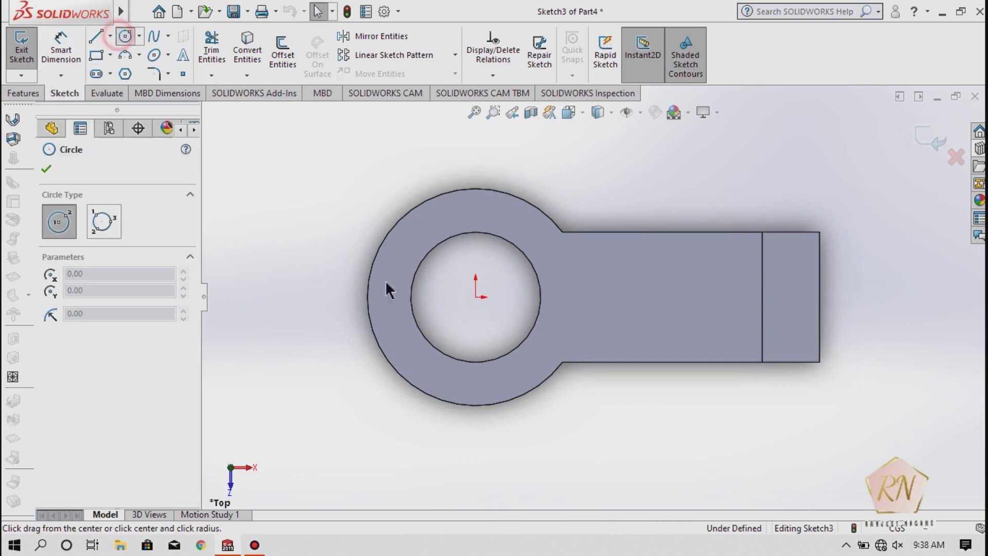
pyautogui.click(477, 297)
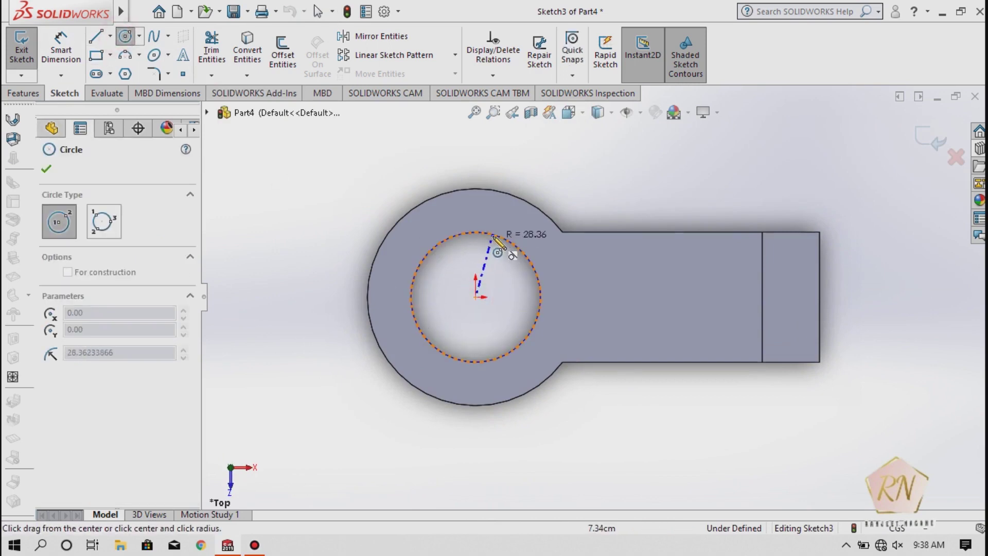
pyautogui.click(493, 236)
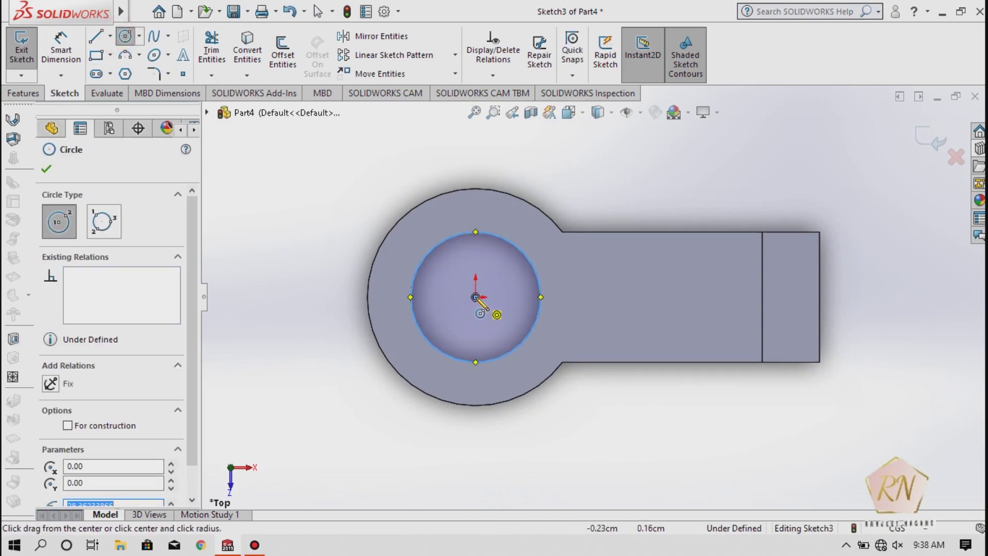
pyautogui.click(476, 296)
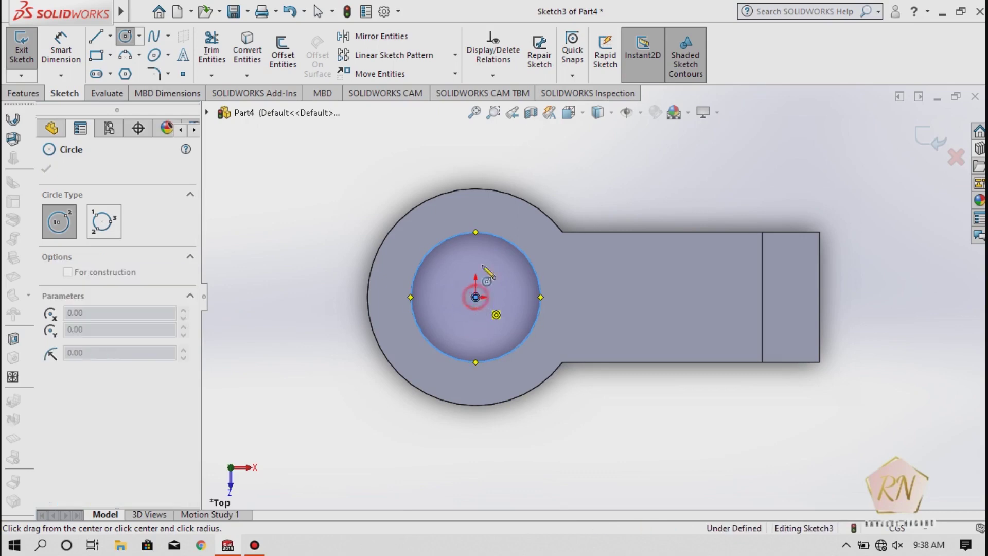
pyautogui.click(523, 198)
# Trace lines from the inner circle around the plate's right end to outline the arm
pyautogui.click(97, 36)
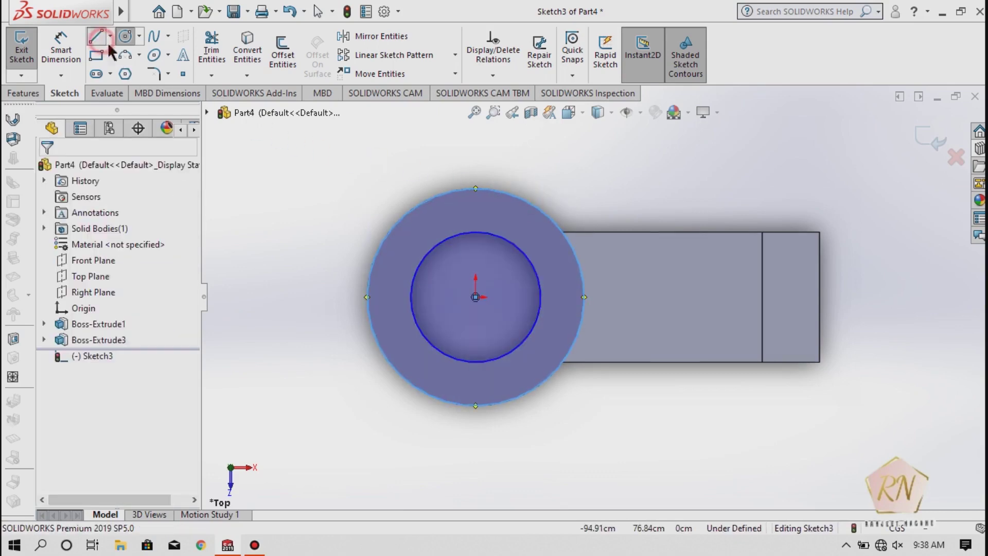
pyautogui.click(476, 232)
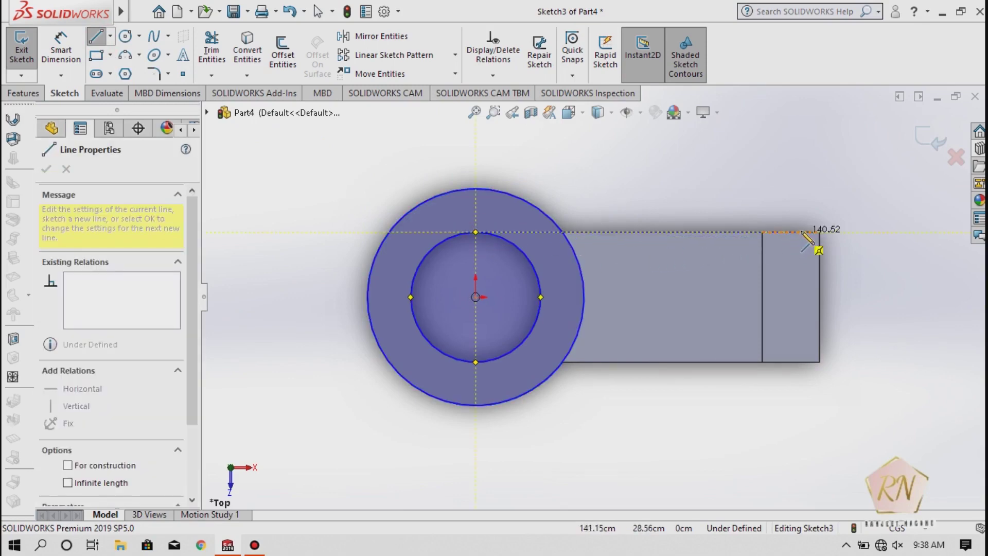
pyautogui.click(820, 232)
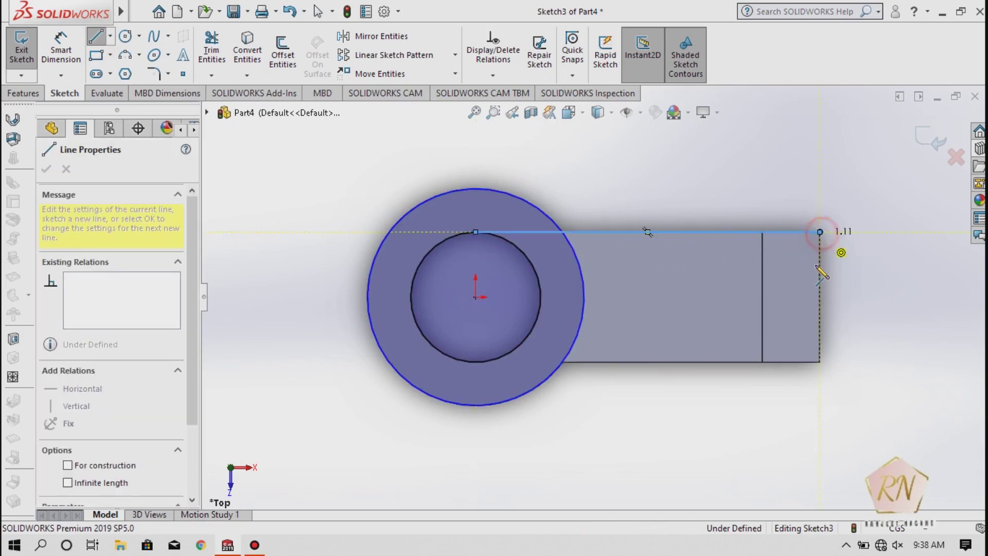
pyautogui.click(820, 361)
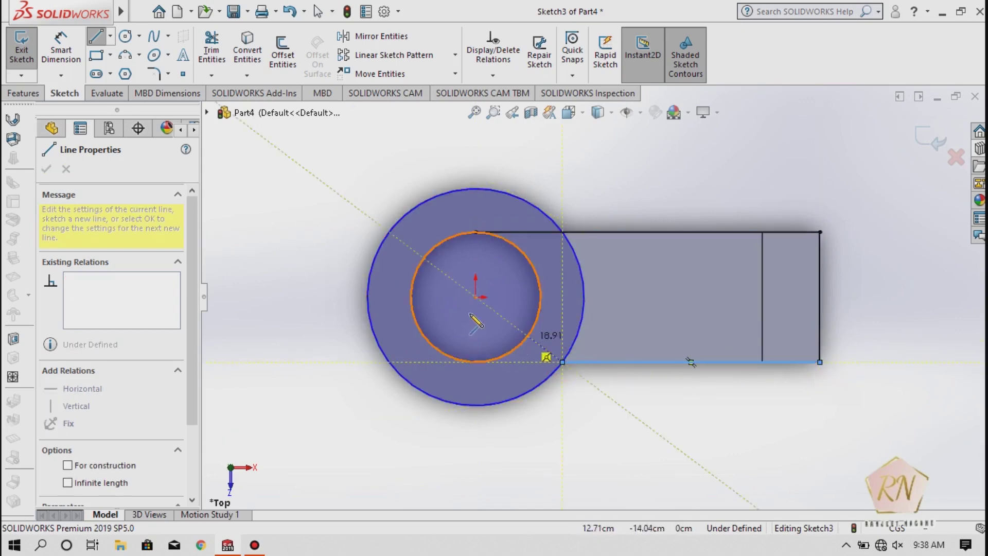
pyautogui.doubleClick(562, 362)
# Trim the line segment inside the circle and the arc between the two lines
pyautogui.click(210, 49)
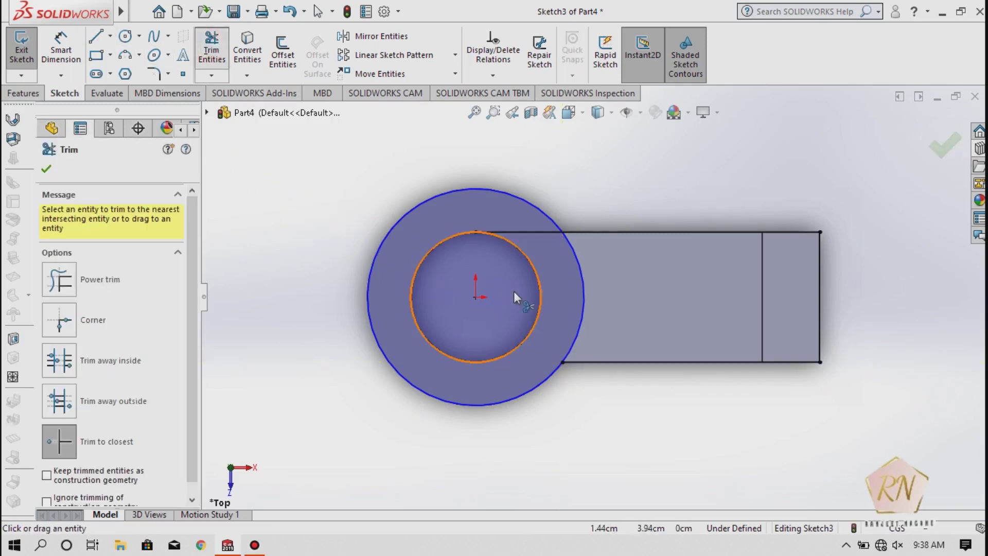
pyautogui.click(533, 233)
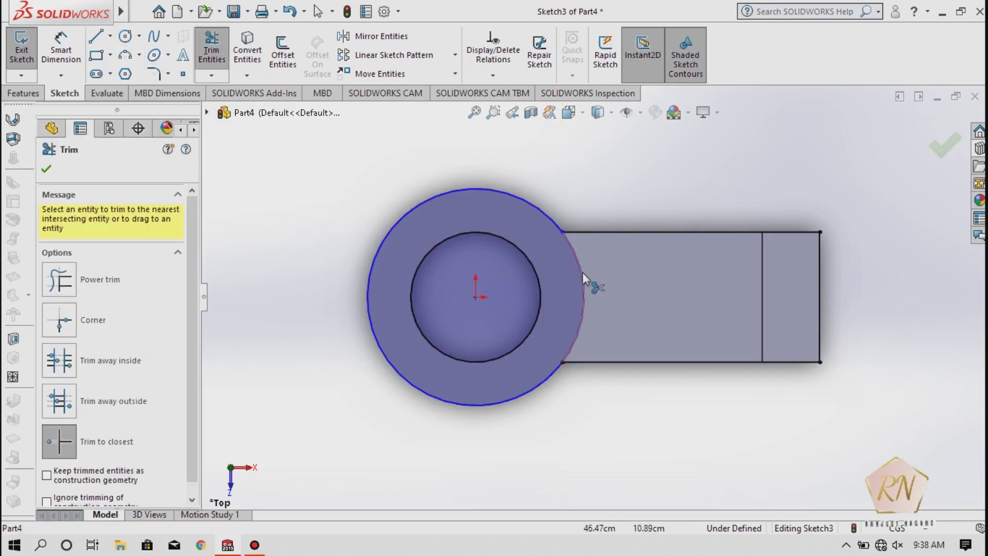
pyautogui.click(583, 273)
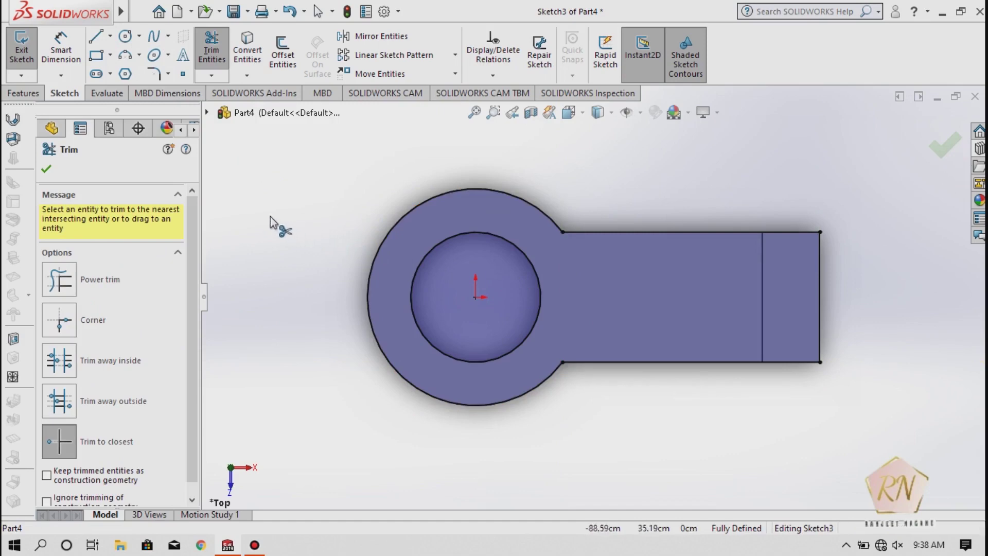
# Exit the arm sketch and extrude it 25 cm Blind to form the top ring arm
pyautogui.click(21, 50)
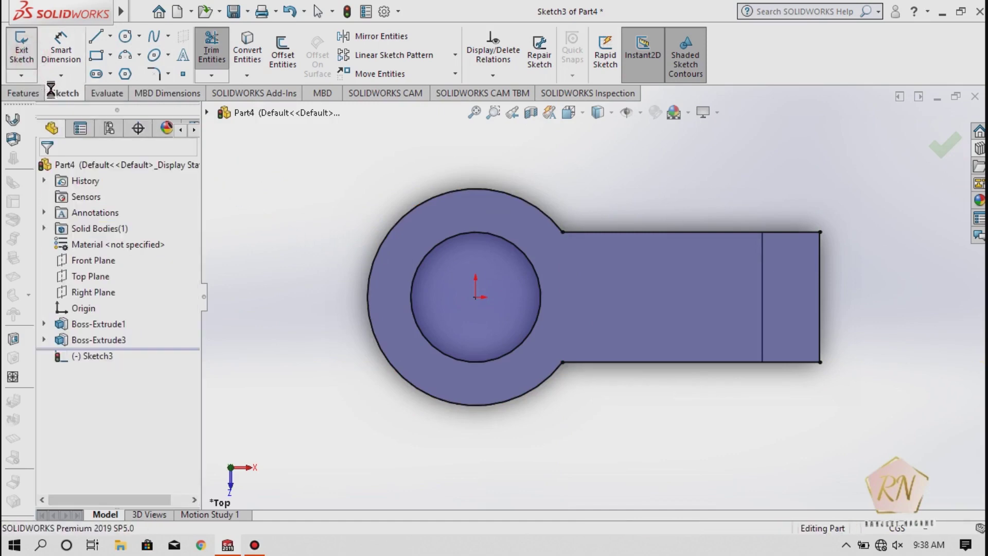
pyautogui.click(22, 93)
pyautogui.click(27, 50)
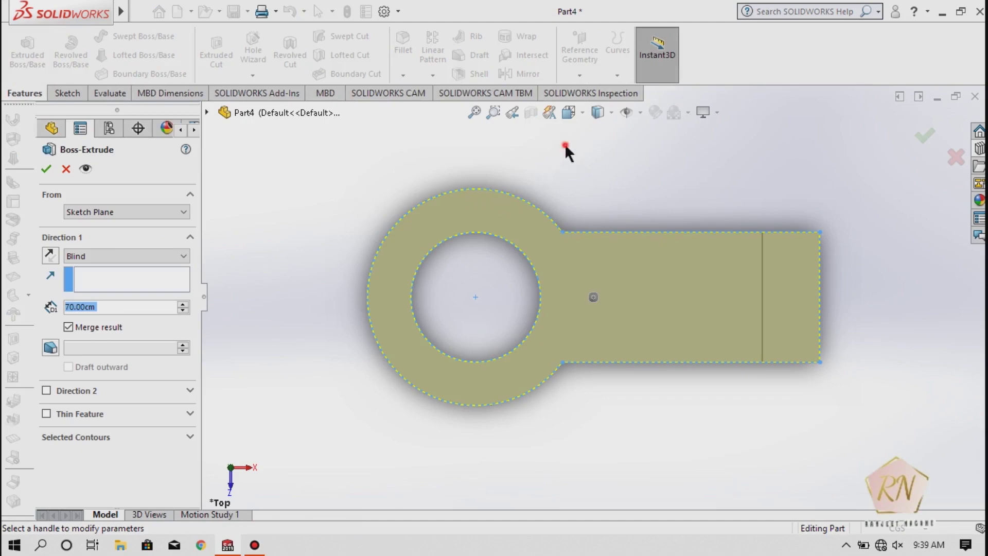
pyautogui.click(565, 146)
pyautogui.moveTo(568, 406)
pyautogui.mouseDown(button='middle')
pyautogui.moveTo(567, 225)
pyautogui.moveTo(536, 353)
pyautogui.moveTo(535, 432)
pyautogui.moveTo(498, 420)
pyautogui.mouseUp(button='middle')
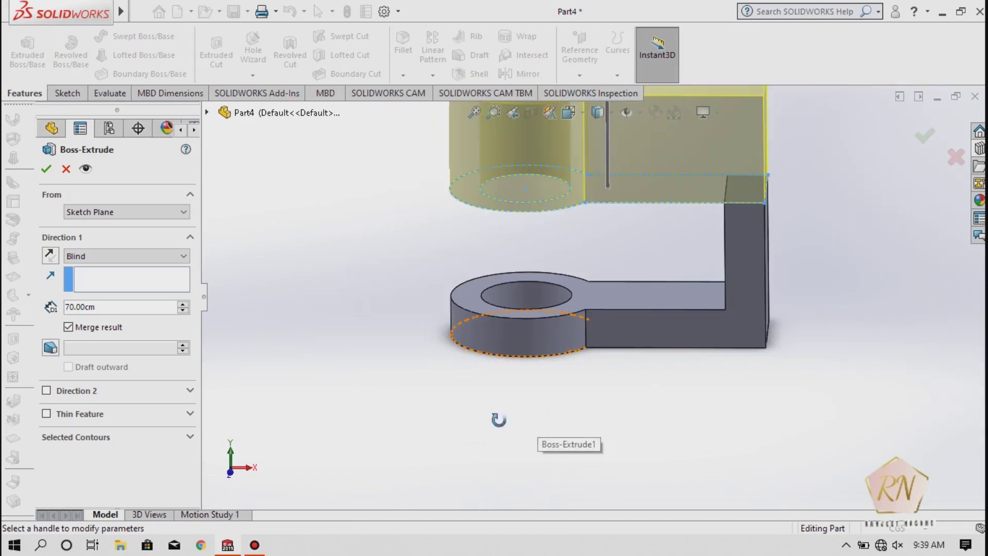
pyautogui.click(96, 306)
pyautogui.write('25')
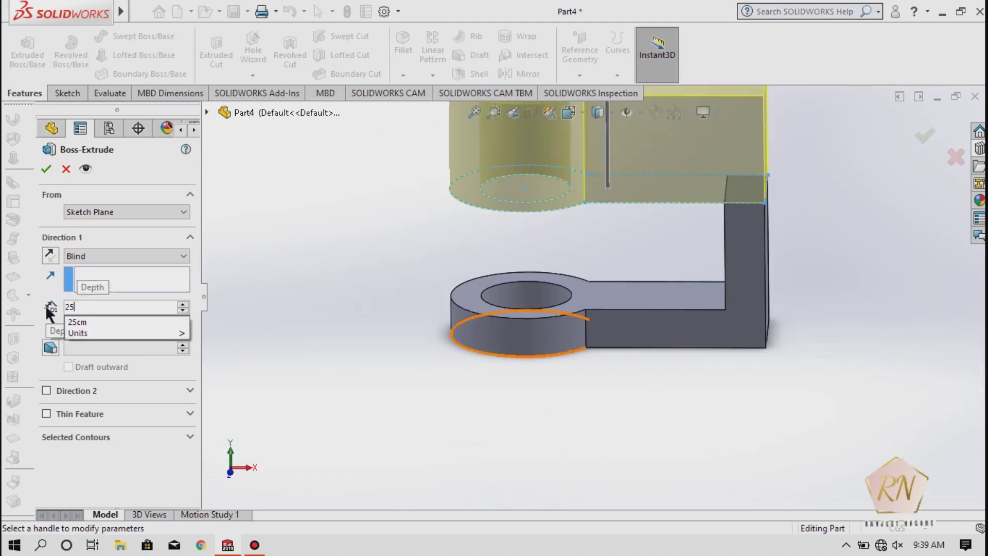
pyautogui.press('Return')
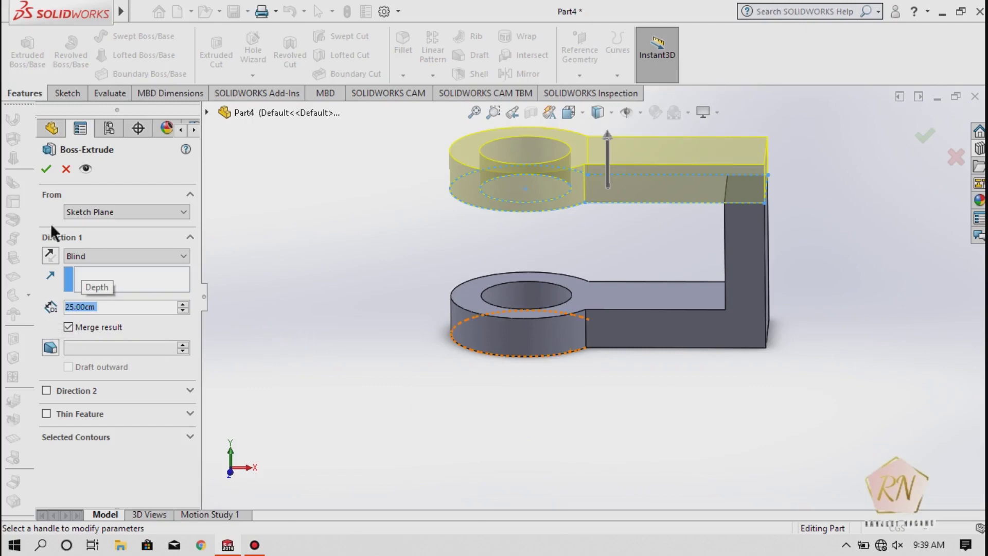
pyautogui.click(46, 168)
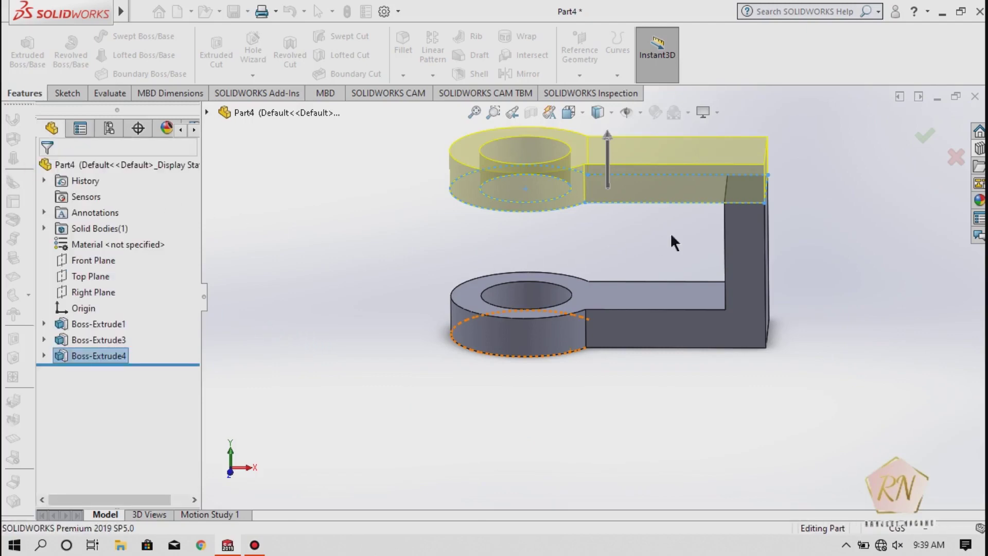
# Orbit and zoom the model to inspect the new arm and the back plate
pyautogui.moveTo(783, 190); pyautogui.dragTo(767, 214, button='middle')
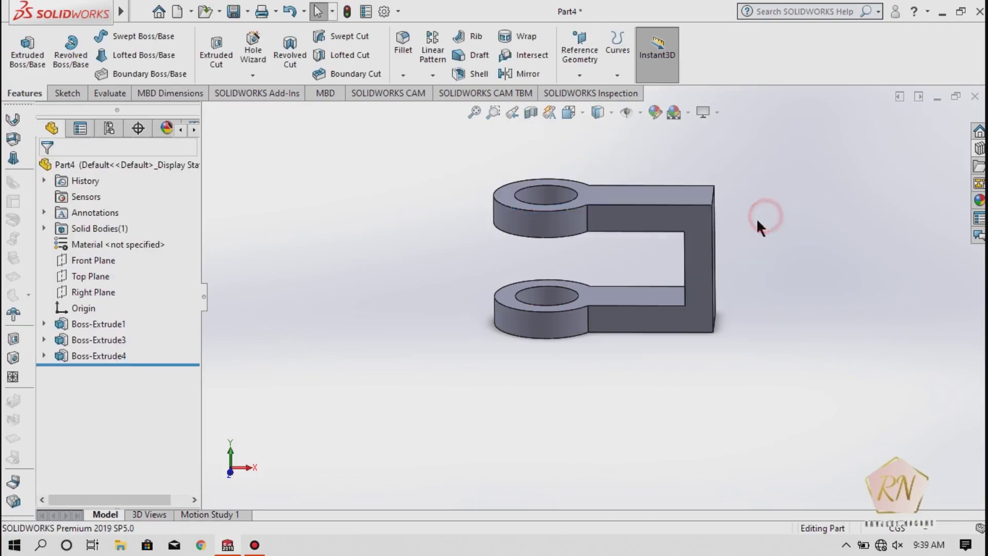
pyautogui.scroll(1, 732, 224)
pyautogui.scroll(-2, 732, 223)
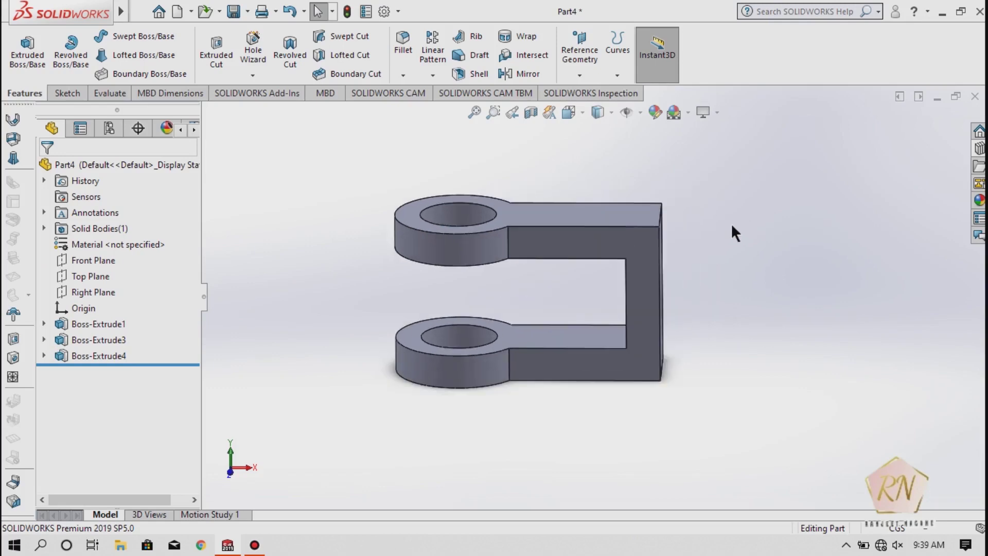
pyautogui.scroll(-2, 726, 227)
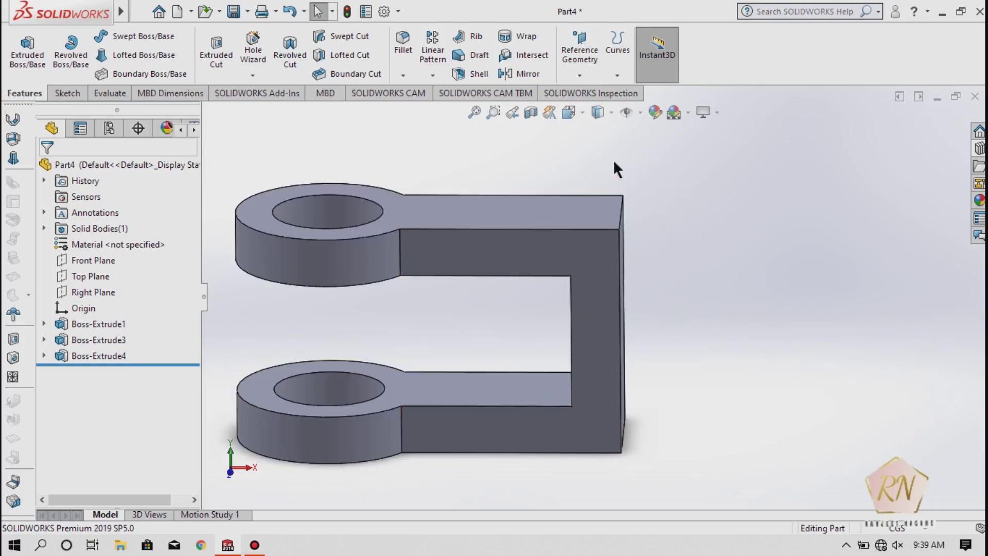
pyautogui.moveTo(715, 322)
pyautogui.mouseDown(button='middle')
pyautogui.moveTo(713, 281)
pyautogui.moveTo(735, 247)
pyautogui.moveTo(700, 232)
pyautogui.moveTo(633, 278)
pyautogui.moveTo(623, 262)
pyautogui.mouseUp(button='middle')
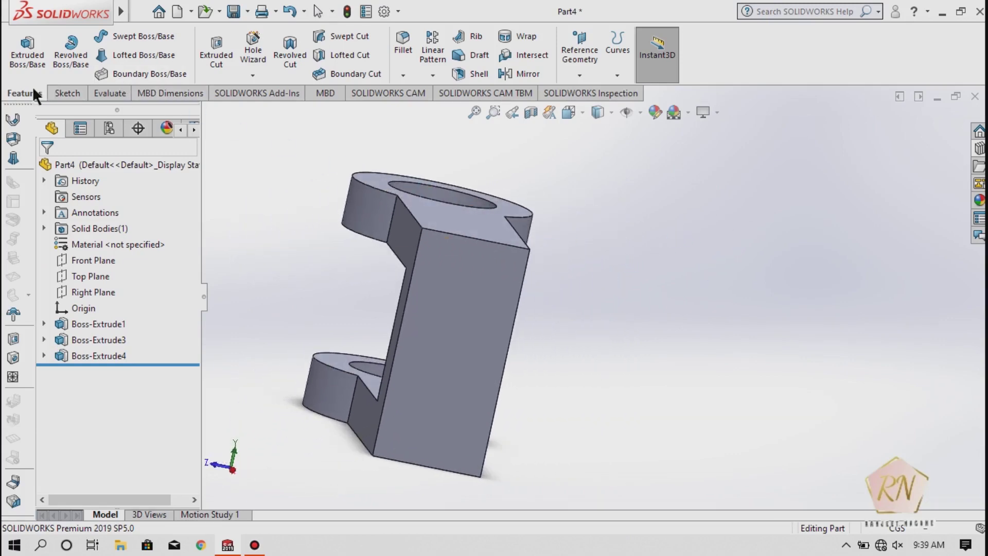
# Start a sketch on the back plate's outer face in Right view, cancelling an ellipse attempt
pyautogui.click(56, 92)
pyautogui.click(21, 49)
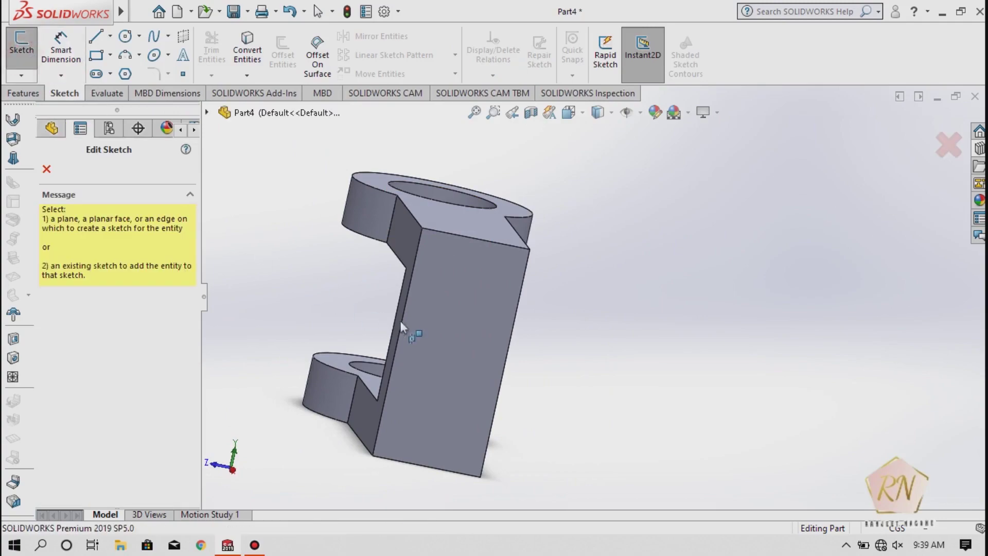
pyautogui.click(452, 339)
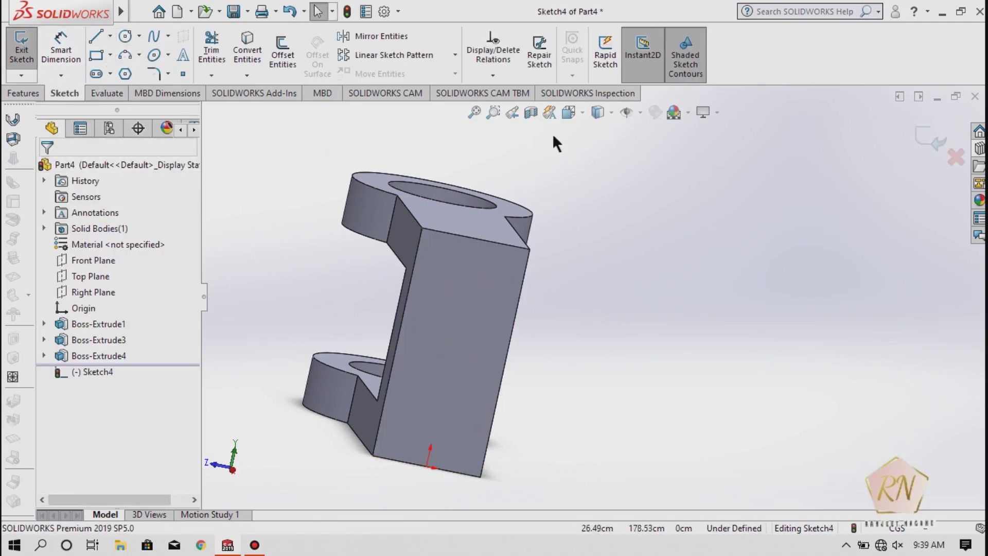
pyautogui.click(569, 113)
pyautogui.click(476, 377)
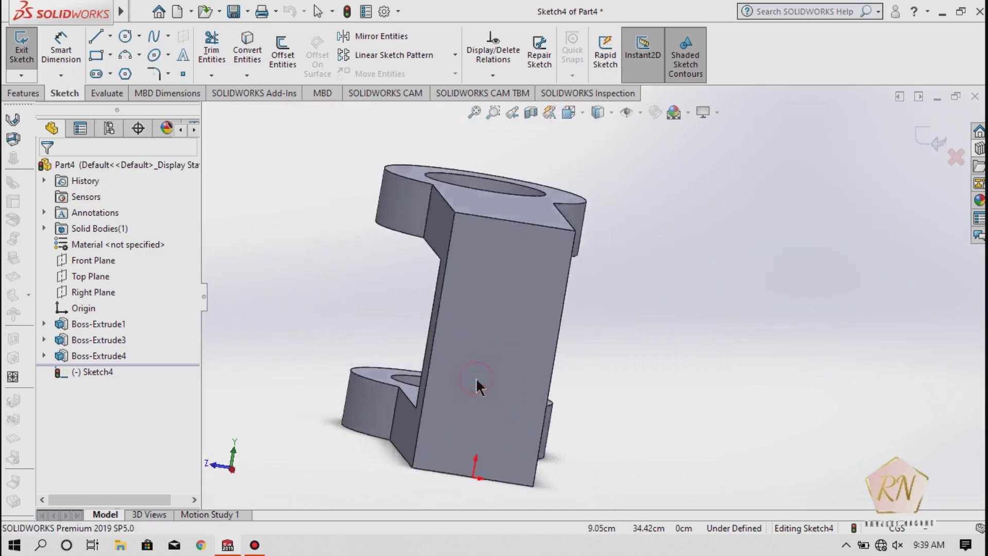
pyautogui.click(154, 54)
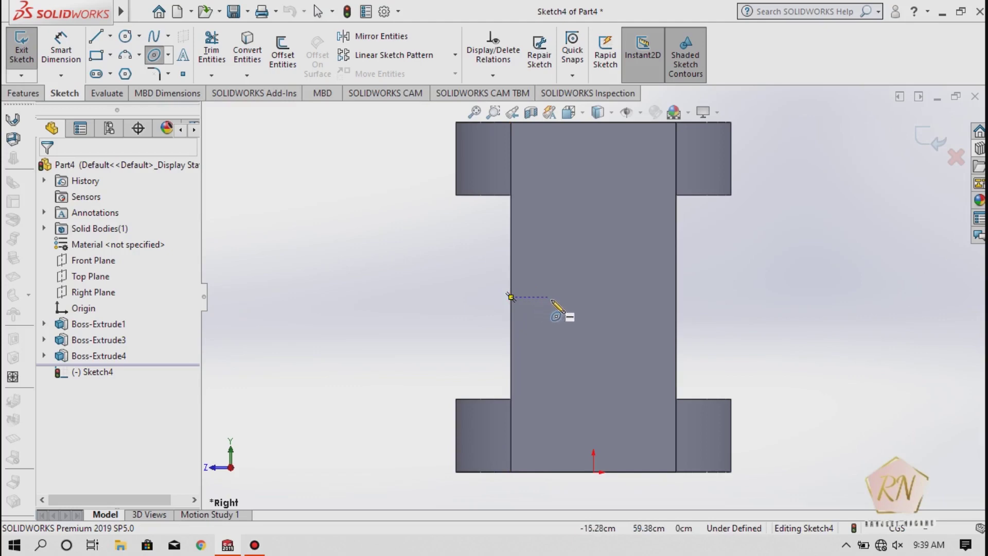
pyautogui.click(594, 297)
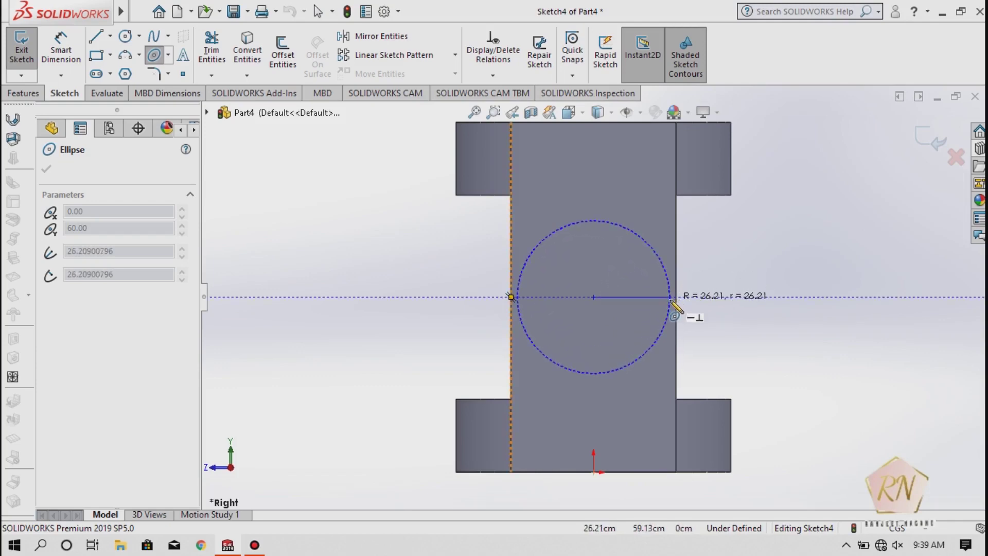
pyautogui.click(670, 297)
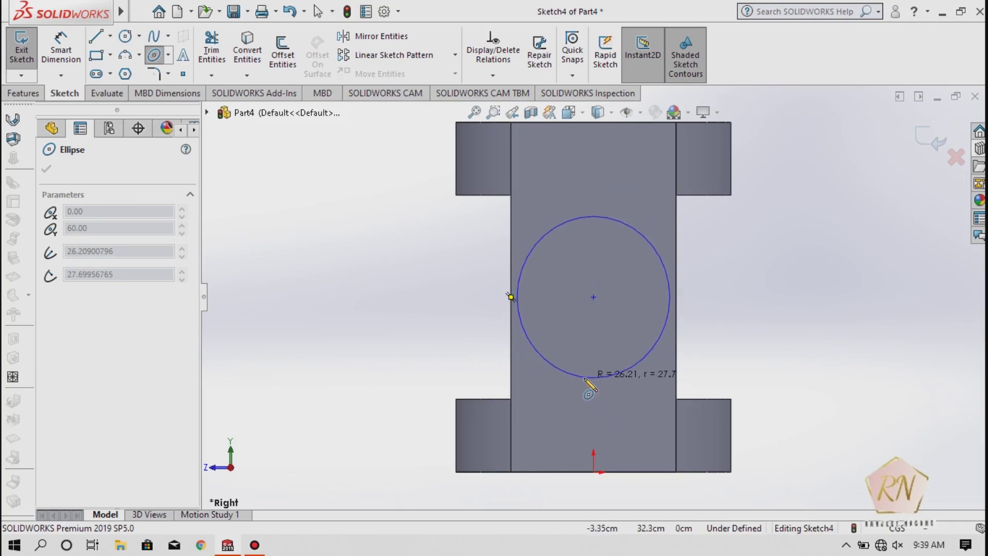
pyautogui.press('Escape')
# Draw a radius 25 circle centred on the back plate and exit the sketch
pyautogui.click(125, 36)
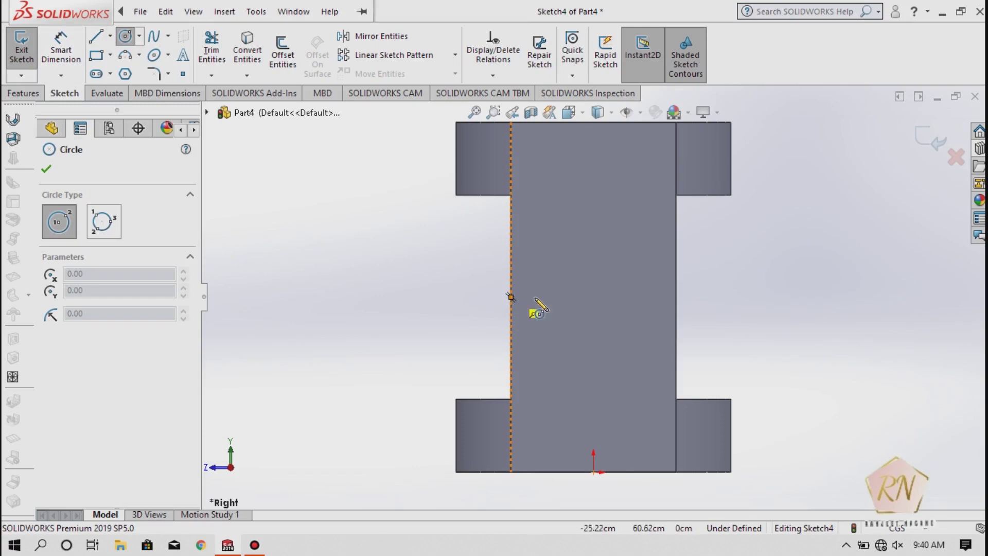
pyautogui.click(593, 297)
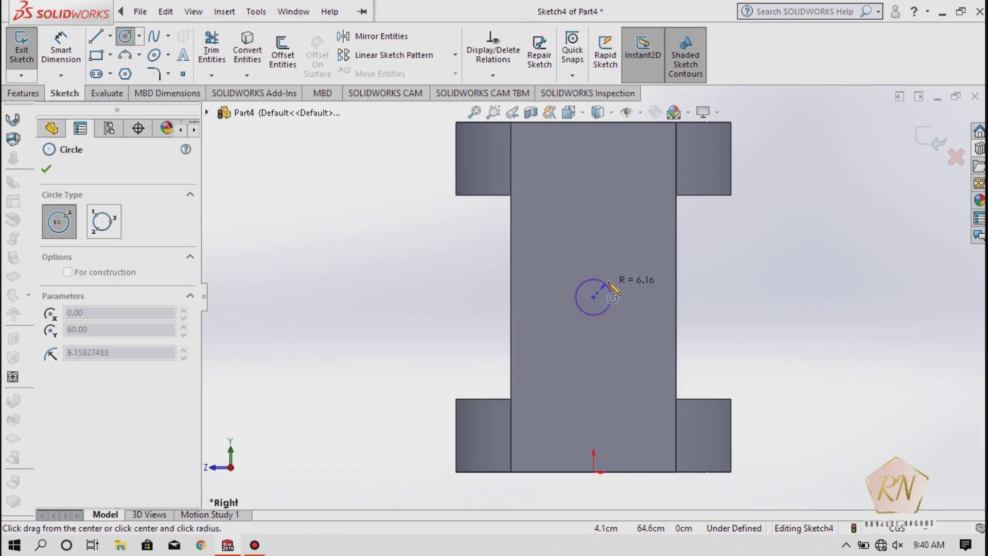
pyautogui.click(656, 253)
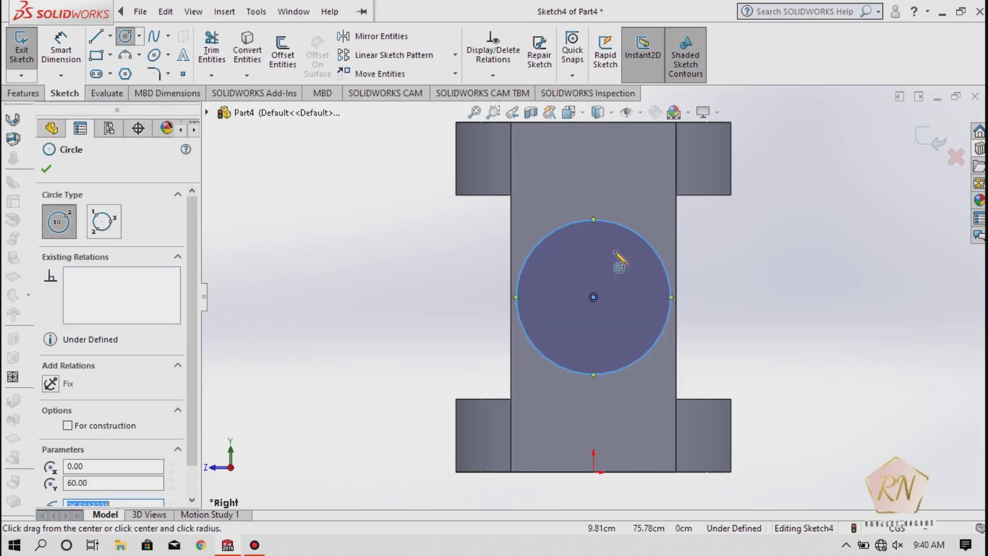
pyautogui.scroll(-1, 145, 359)
pyautogui.write('2')
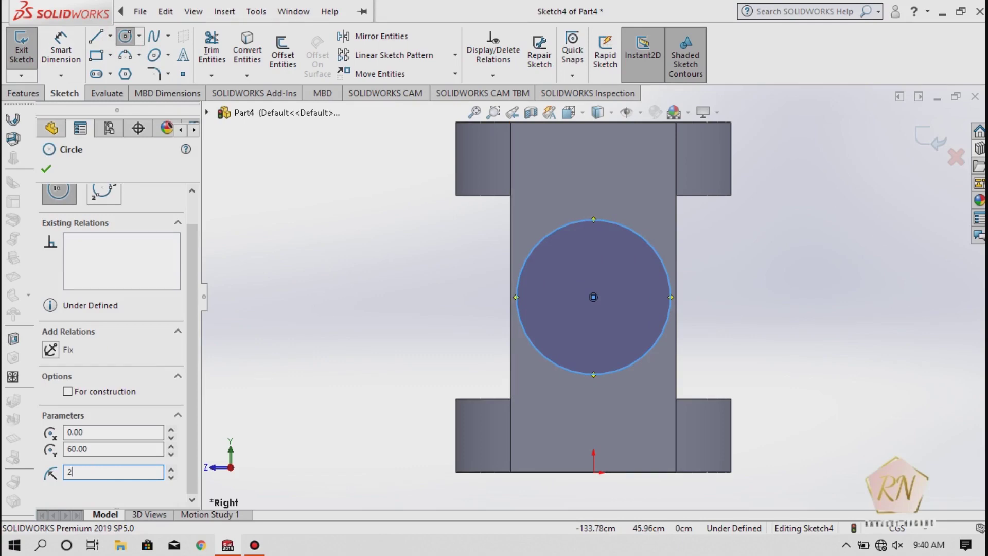
pyautogui.write('5')
pyautogui.press('Return')
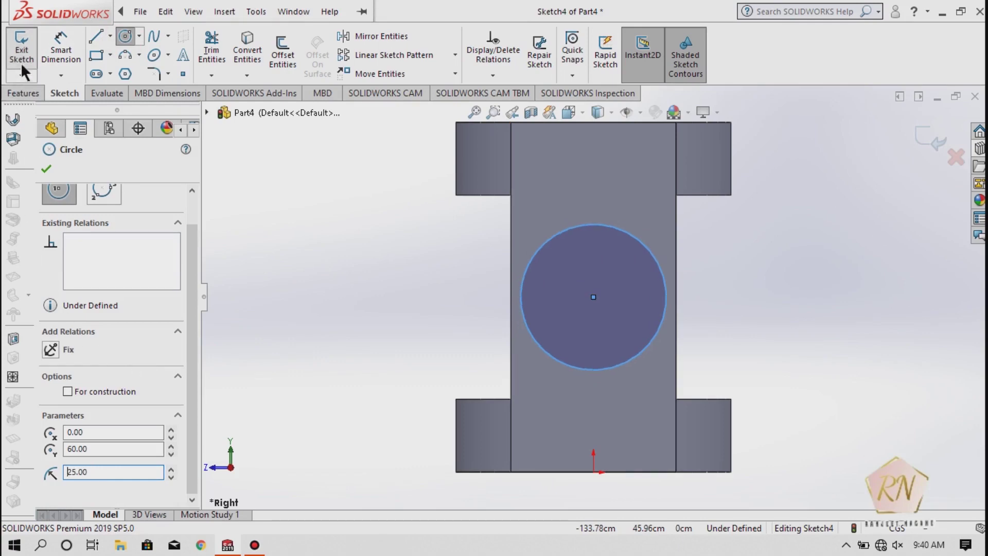
pyautogui.click(22, 52)
# Extrude the radius 25 circle 25 cm out from the back plate into a cylindrical boss
pyautogui.click(31, 95)
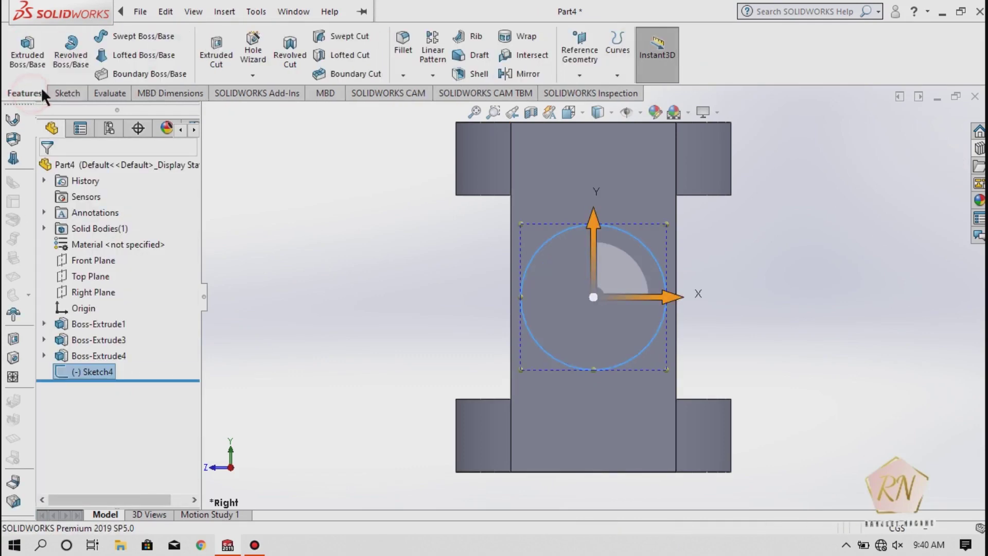
pyautogui.click(27, 54)
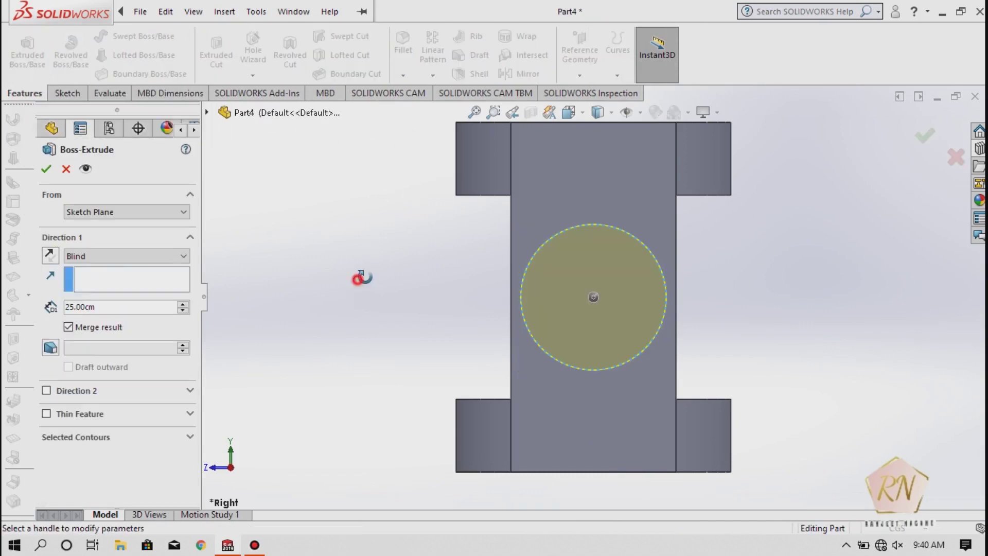
pyautogui.moveTo(359, 276)
pyautogui.mouseDown(button='middle')
pyautogui.moveTo(415, 272)
pyautogui.moveTo(433, 299)
pyautogui.mouseUp(button='middle')
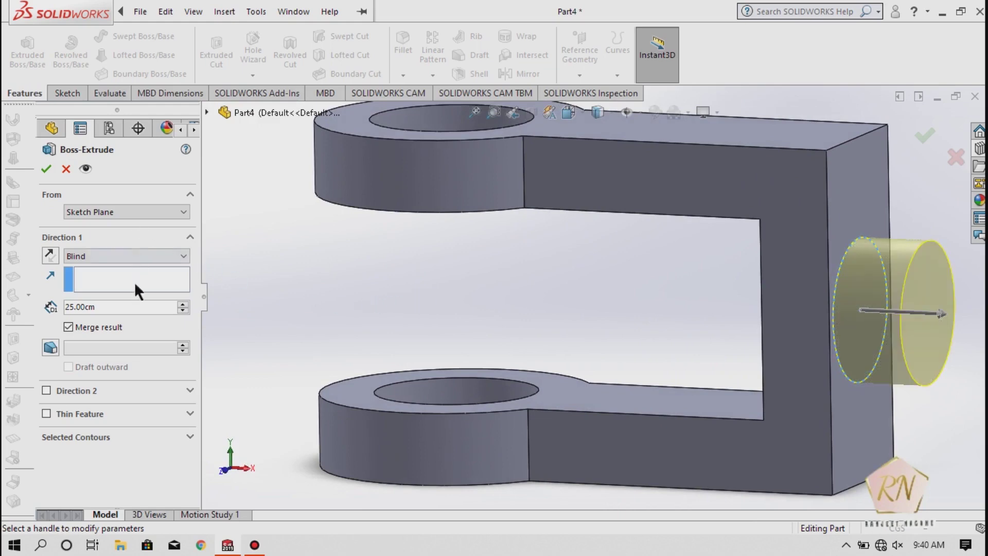
pyautogui.click(45, 169)
# Fit the part in view and select the cylinder's flat end face
pyautogui.scroll(-2, 277, 246)
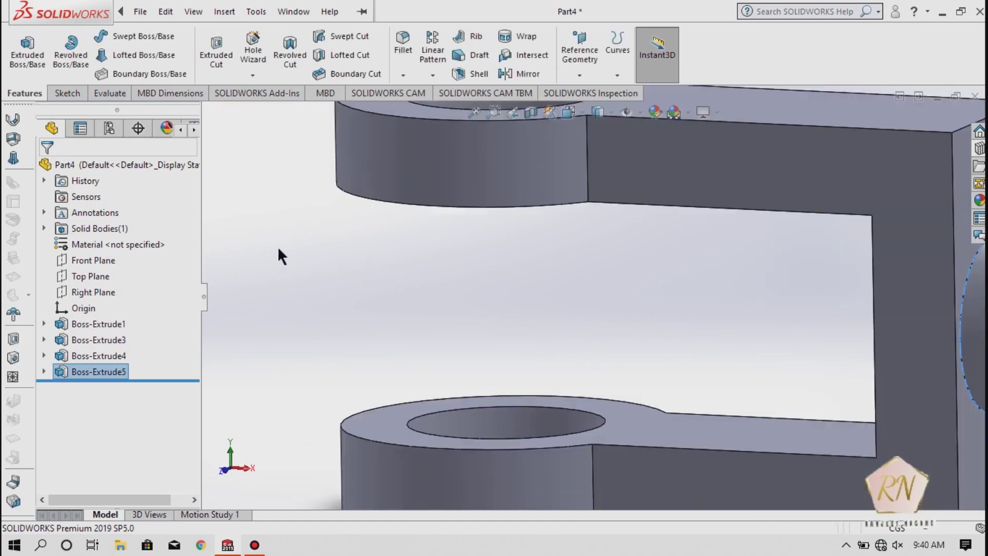
pyautogui.press('f')
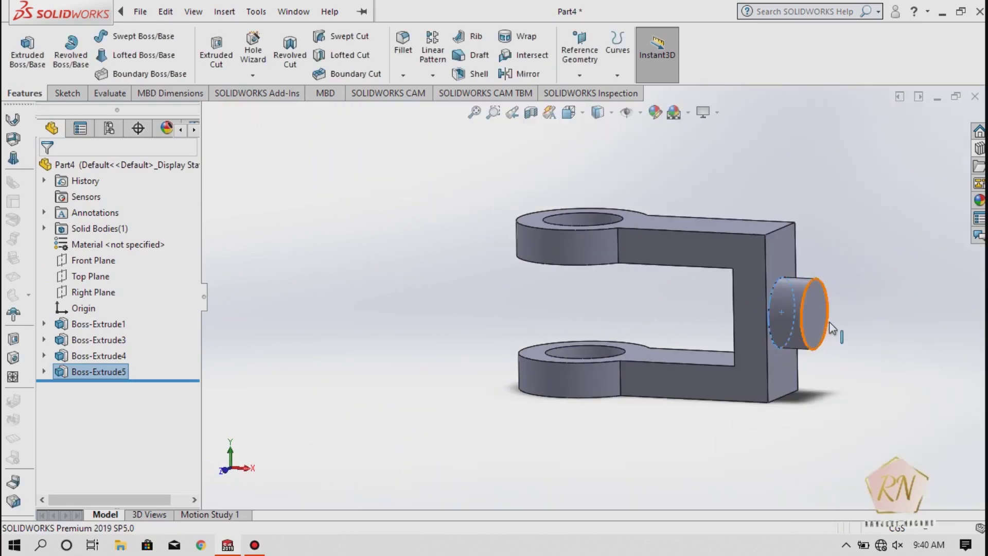
pyautogui.click(829, 322)
pyautogui.scroll(-3, 829, 322)
# Start a sketch on the cylinder's end face, viewed head-on from the Right
pyautogui.click(63, 92)
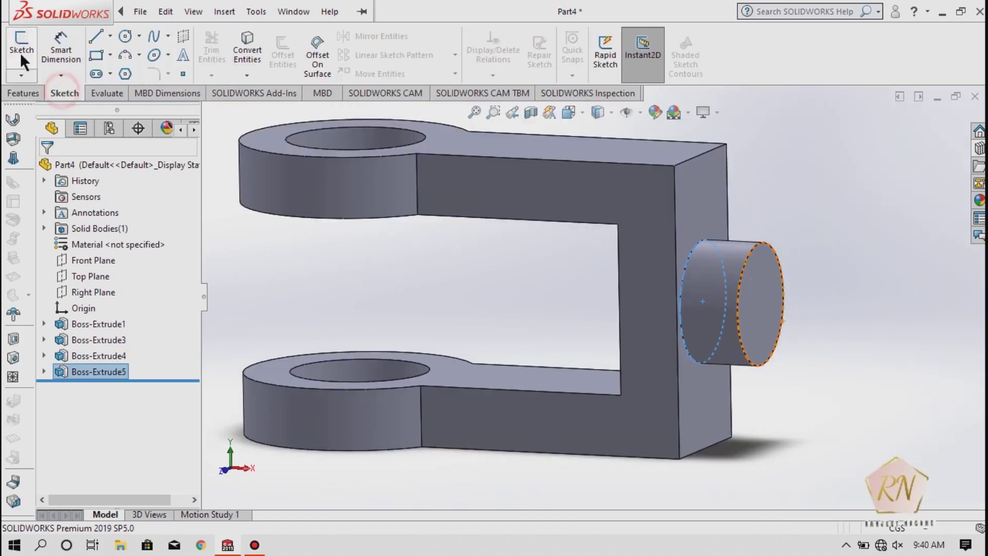
pyautogui.click(21, 57)
pyautogui.click(764, 314)
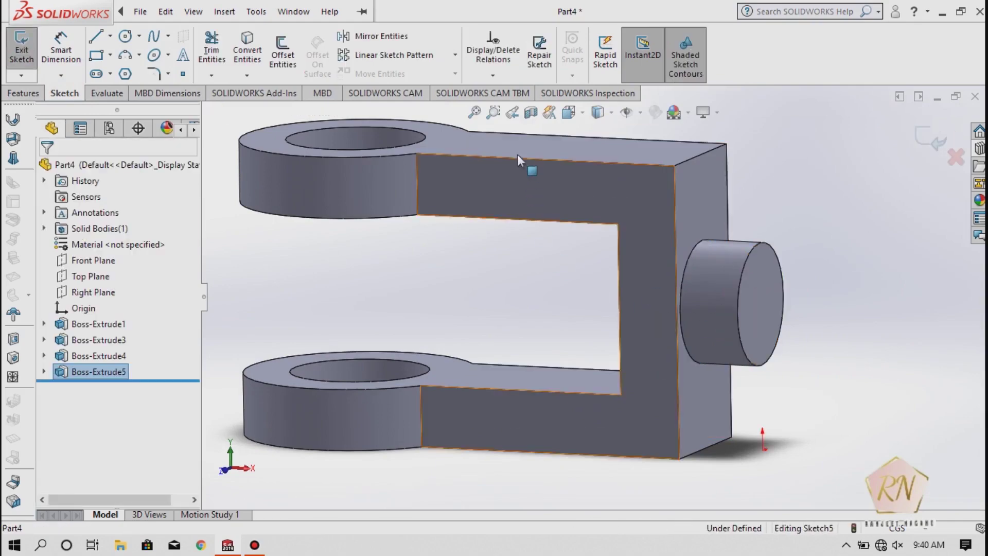
pyautogui.click(569, 112)
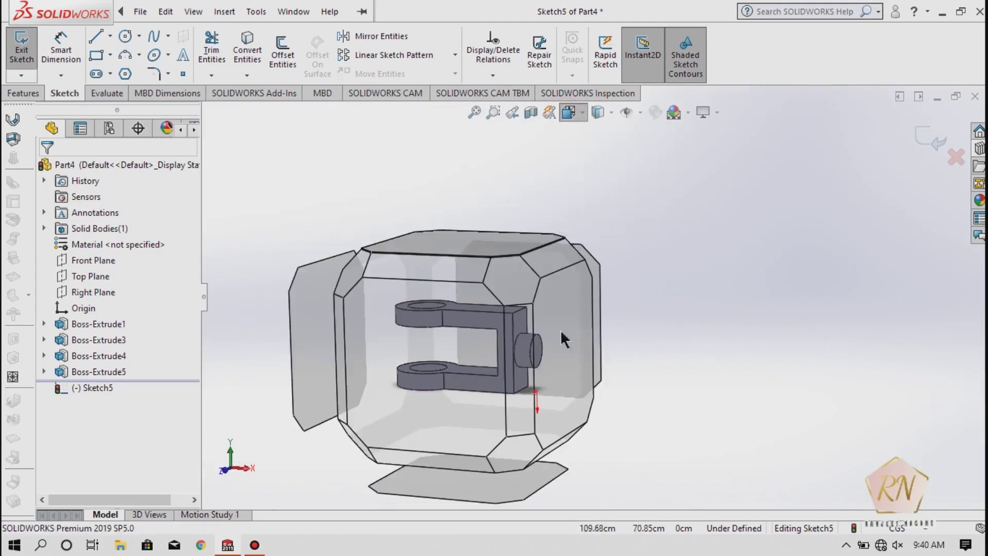
pyautogui.click(561, 329)
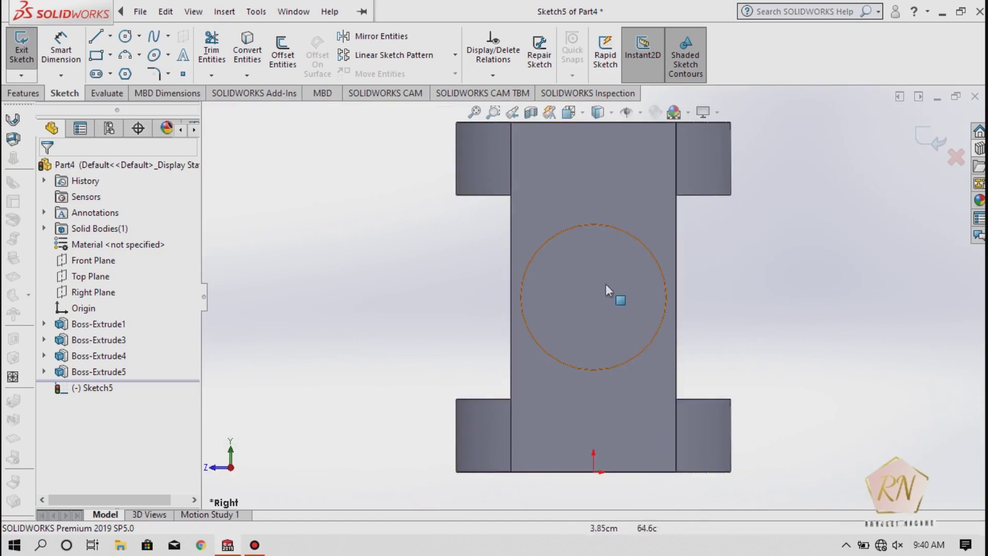
pyautogui.scroll(-3, 635, 278)
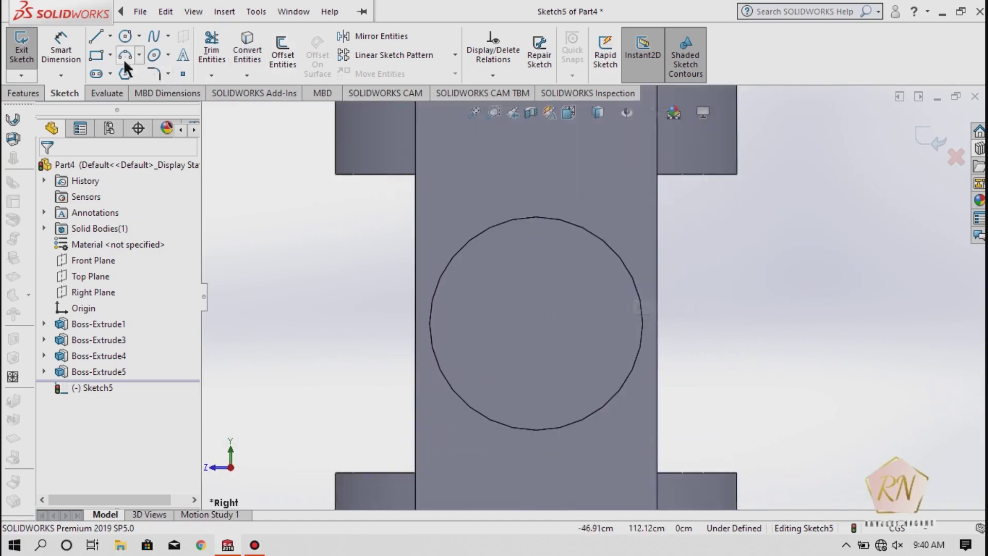
# Draw a centre rectangle from the circle centre to its edge and exit the sketch
pyautogui.click(110, 54)
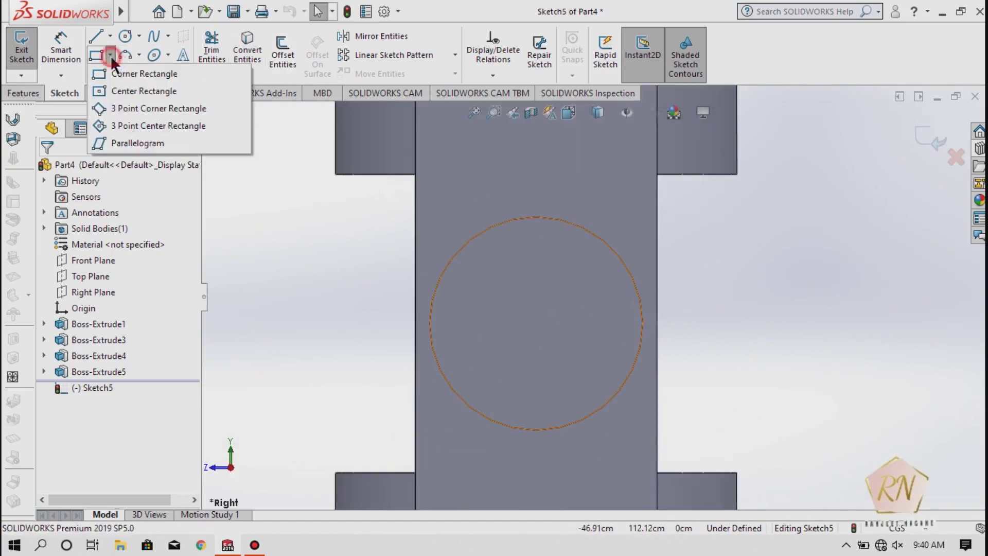
pyautogui.click(119, 89)
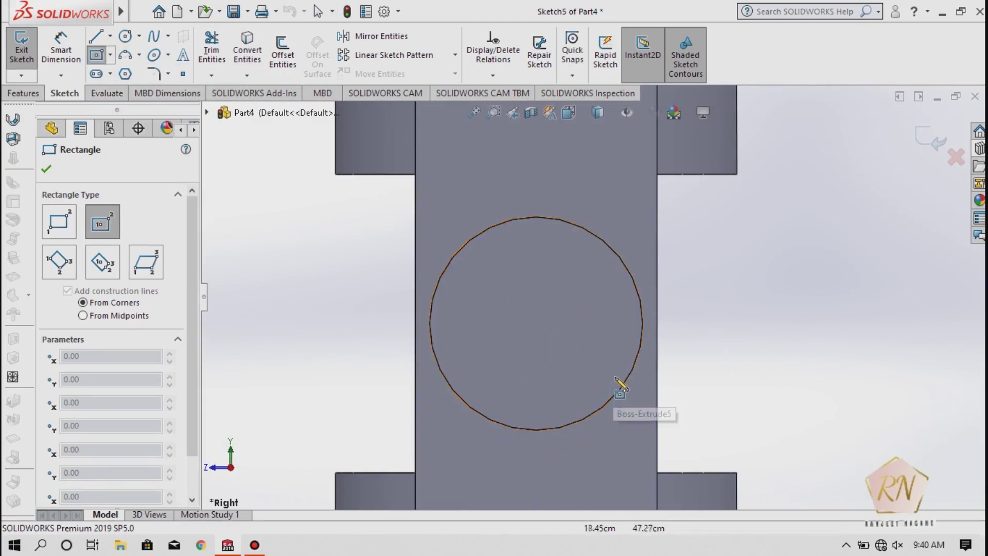
pyautogui.click(537, 324)
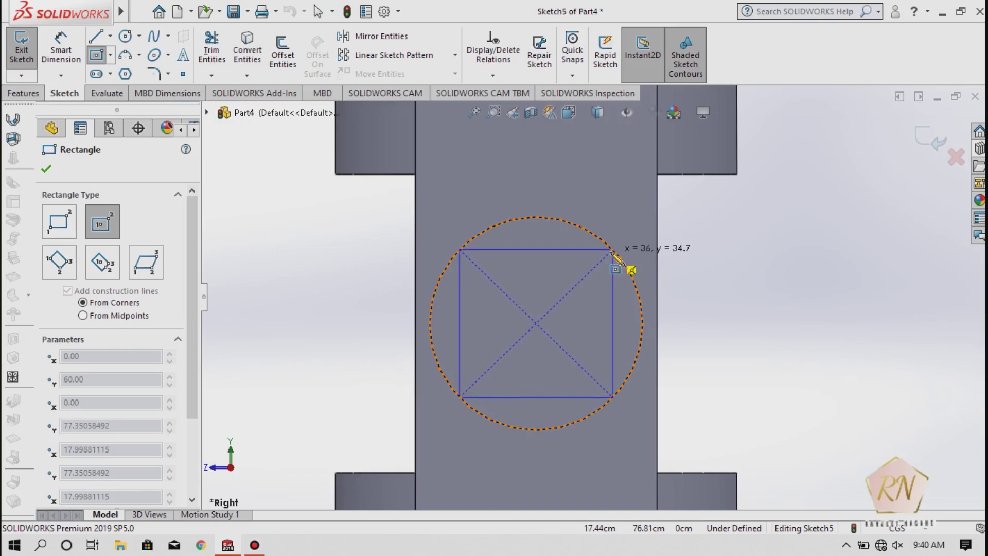
pyautogui.click(612, 250)
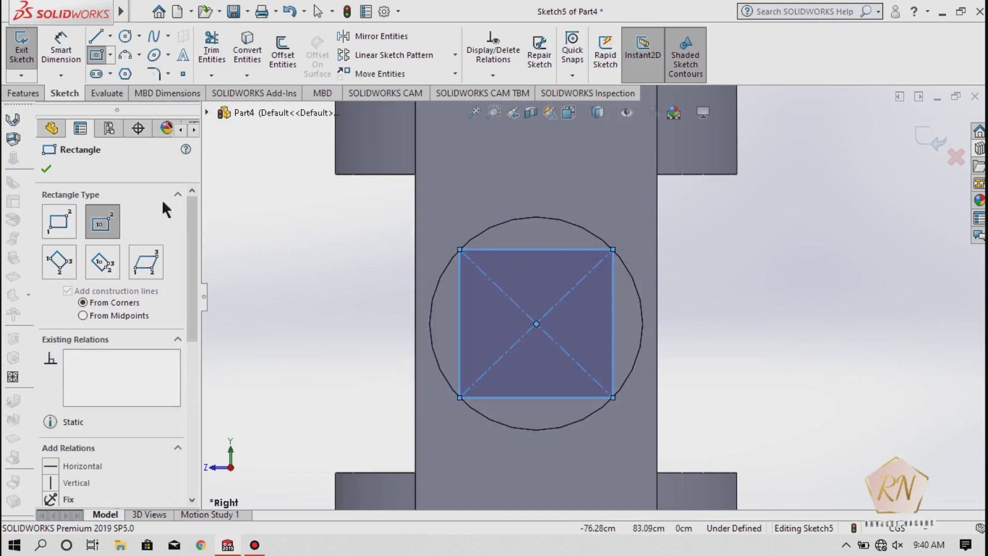
pyautogui.click(19, 59)
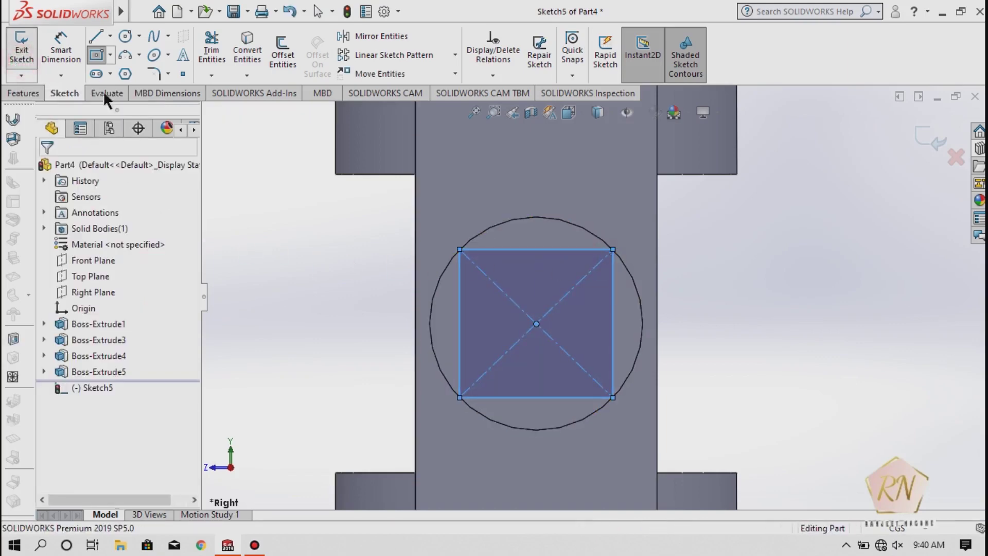
# Extrude the Sketch5 square 75 cm Blind out from the cylinder into a square shaft
pyautogui.click(23, 93)
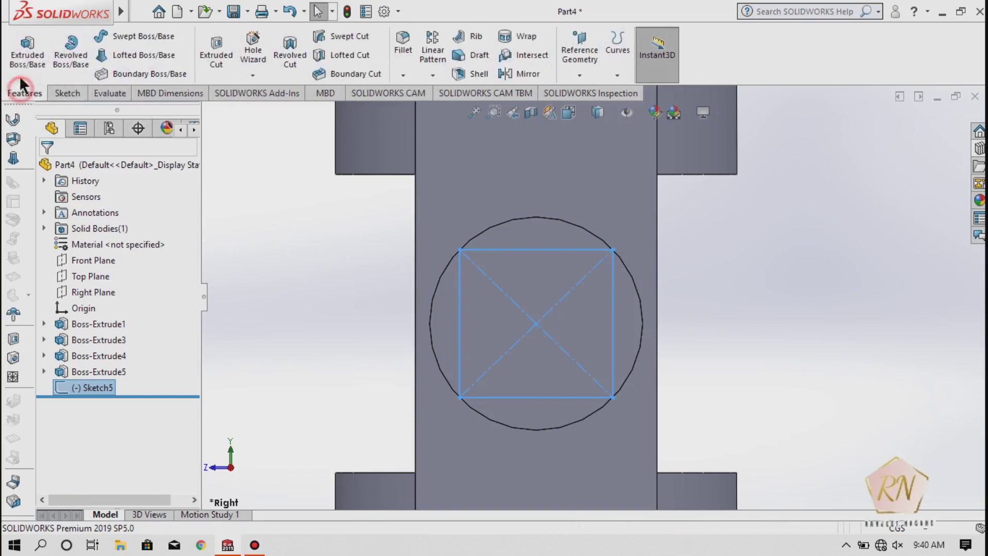
pyautogui.click(23, 60)
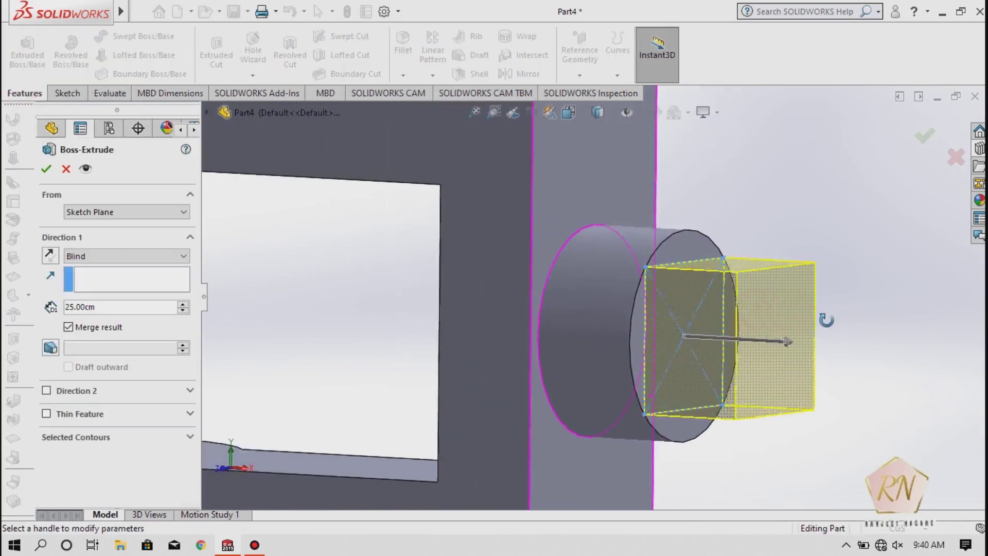
pyautogui.moveTo(758, 307); pyautogui.dragTo(831, 326, button='middle')
pyautogui.scroll(4, 473, 334)
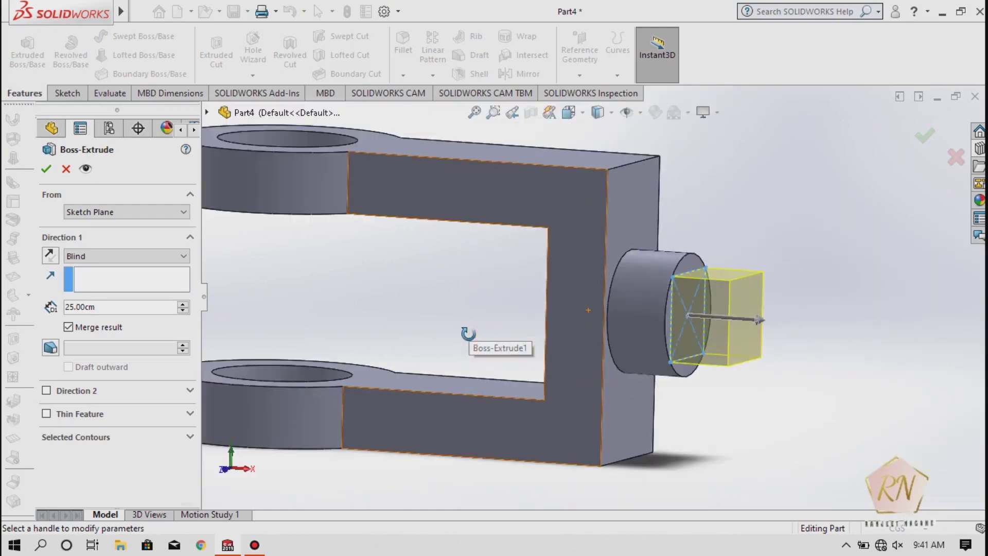
pyautogui.scroll(4, 458, 336)
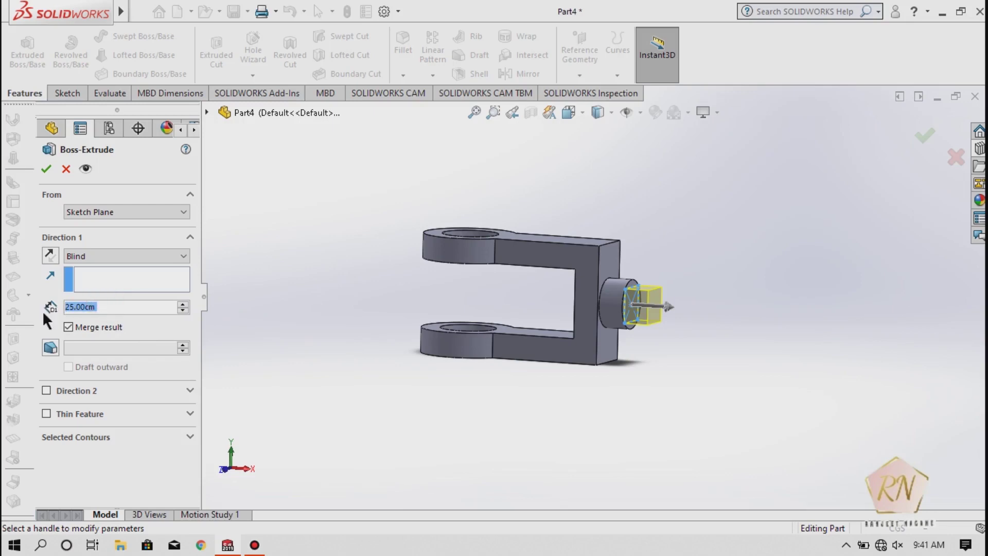
pyautogui.write('75')
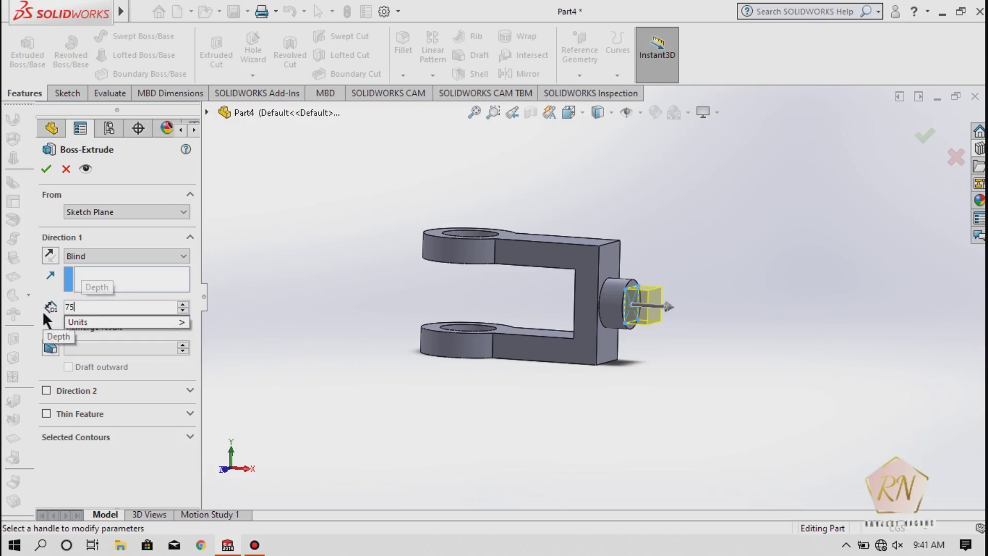
pyautogui.press('Return')
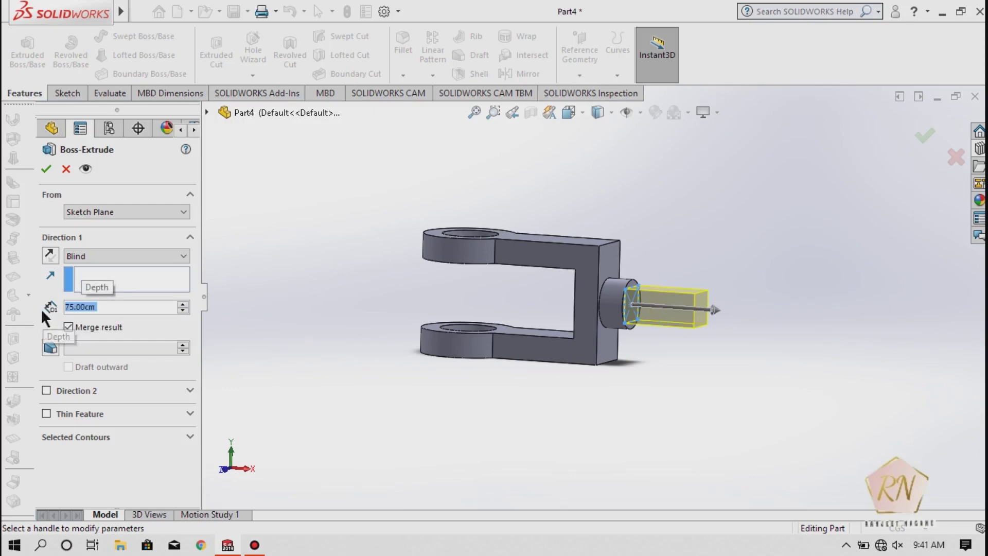
pyautogui.click(41, 168)
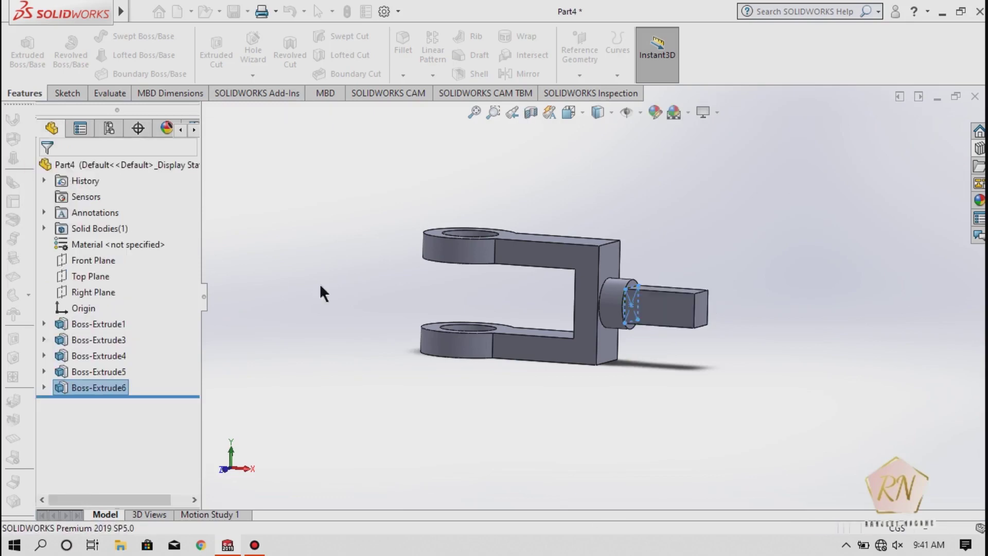
pyautogui.scroll(-1, 740, 308)
pyautogui.scroll(-2, 725, 311)
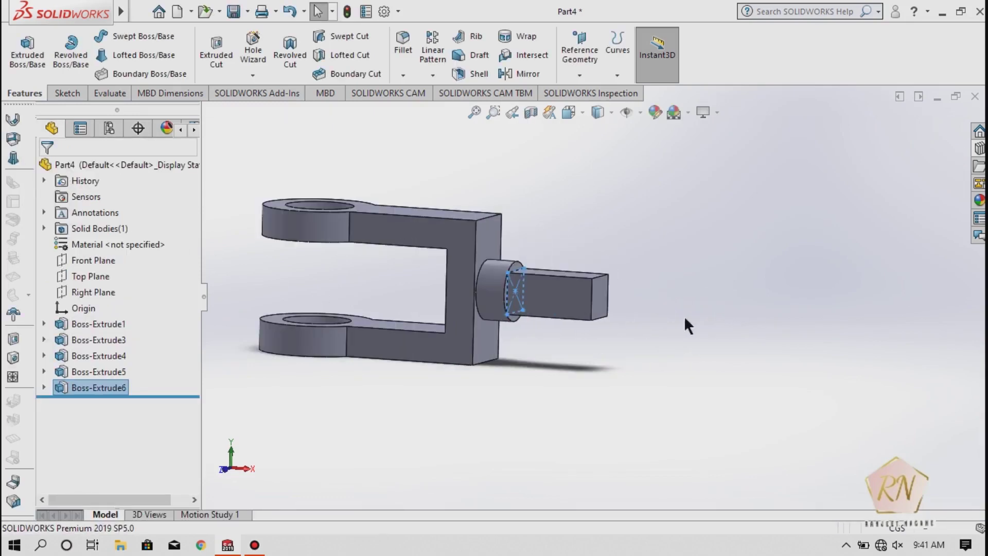
pyautogui.scroll(-3, 684, 316)
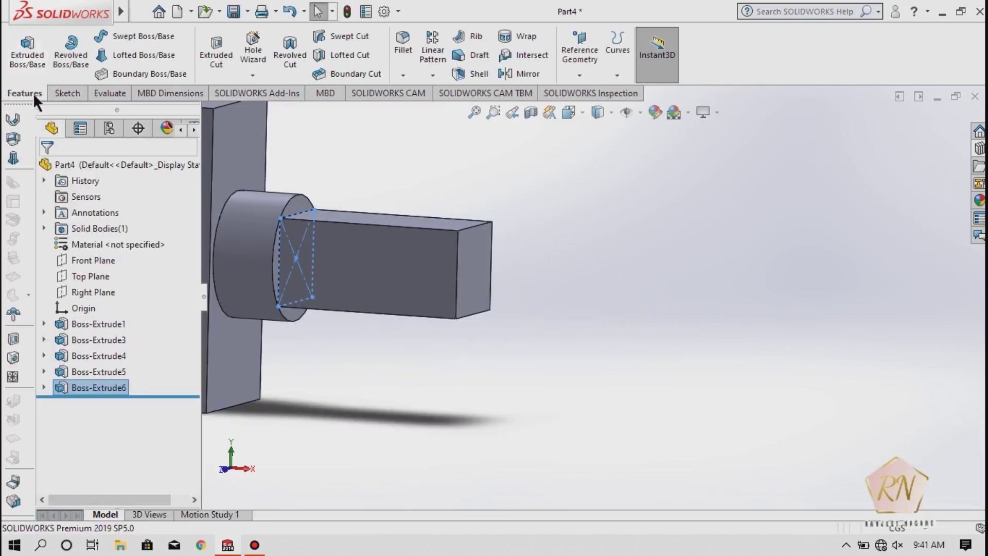
# Start a sketch on the square shaft's end face, viewed from the Right
pyautogui.click(54, 91)
pyautogui.click(27, 46)
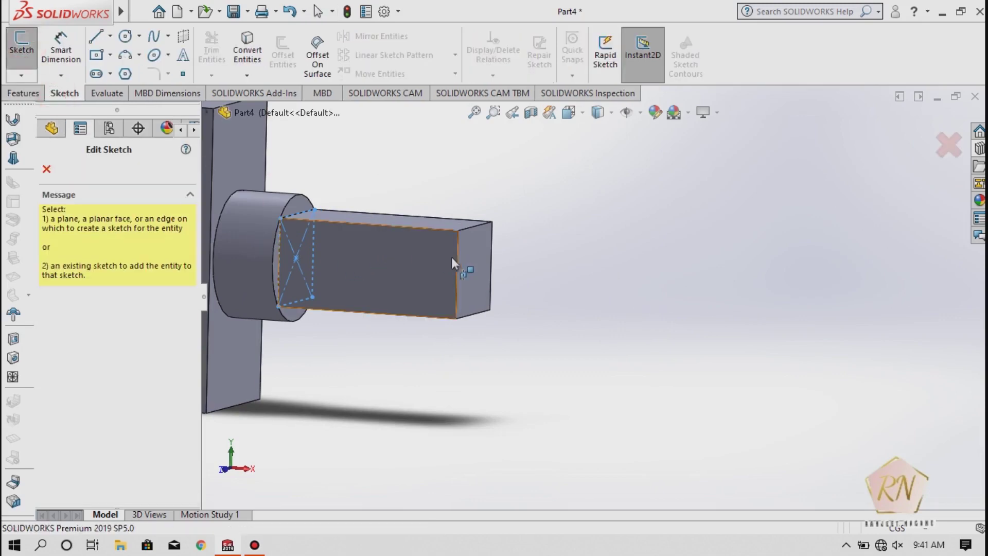
pyautogui.click(470, 269)
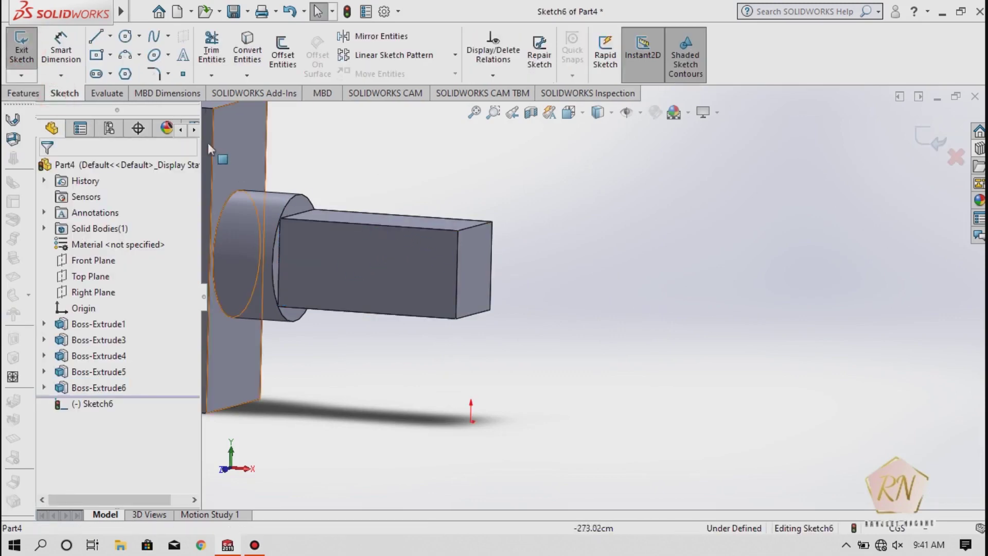
pyautogui.click(566, 116)
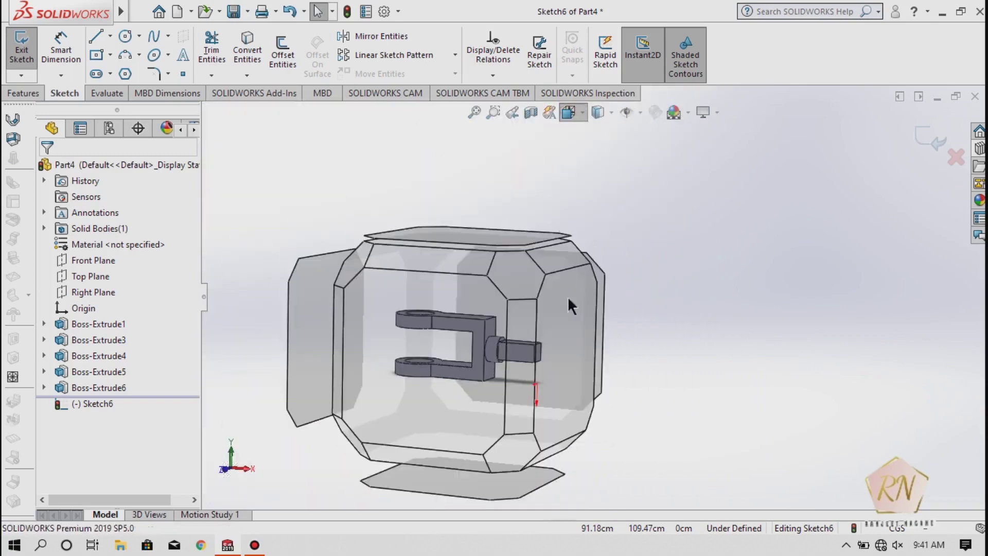
pyautogui.click(569, 326)
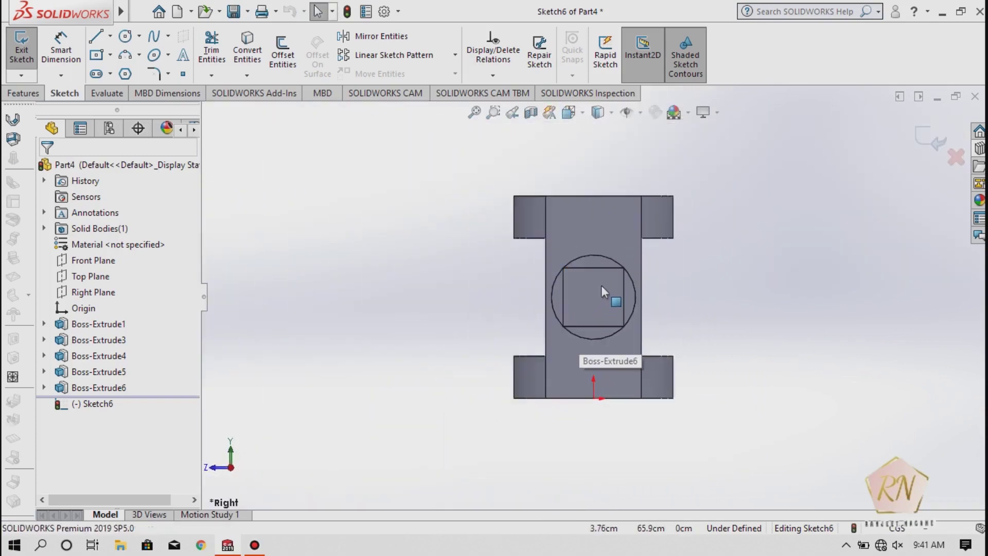
pyautogui.scroll(-3, 601, 285)
pyautogui.scroll(-3, 601, 285)
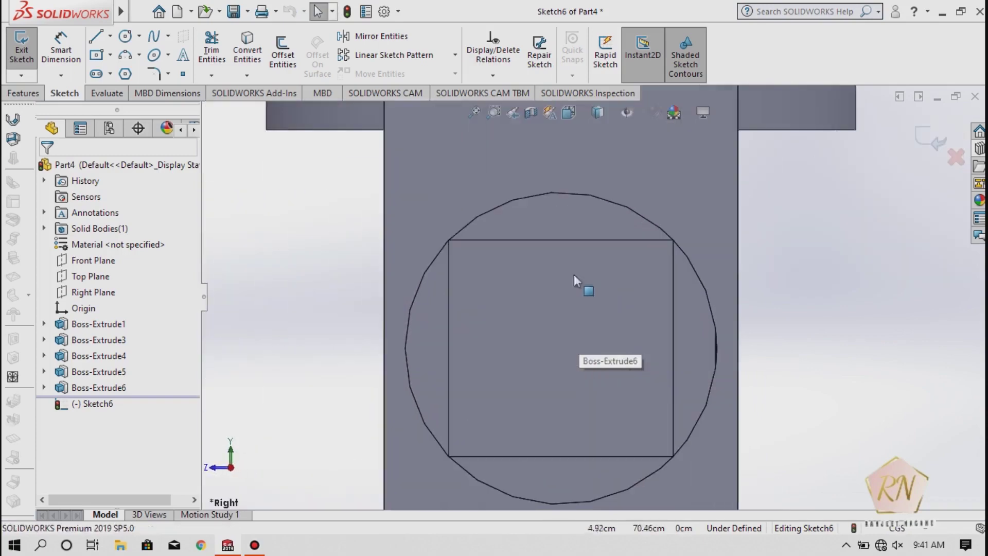
# Draw a circle of radius about 14.23 at the square's centre and exit the sketch
pyautogui.click(125, 36)
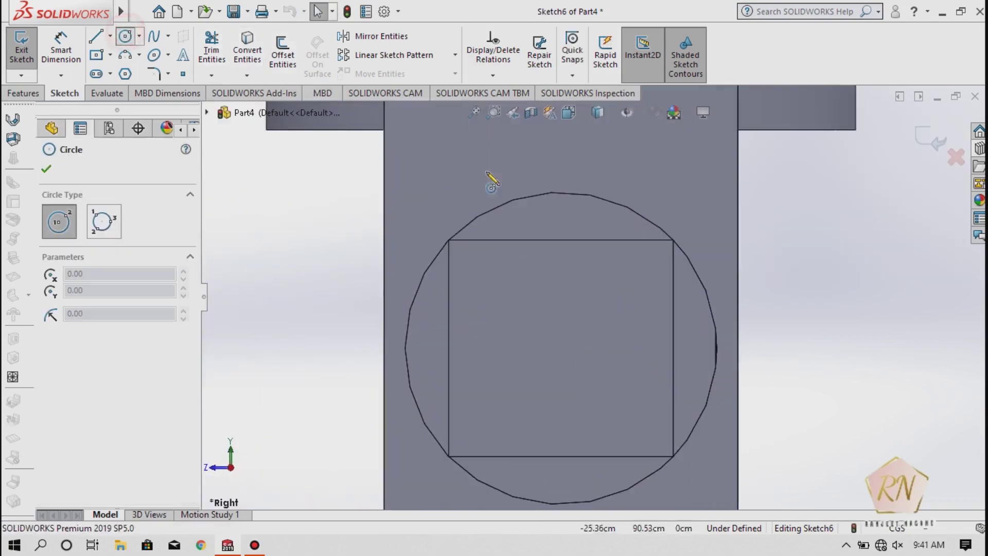
pyautogui.click(561, 348)
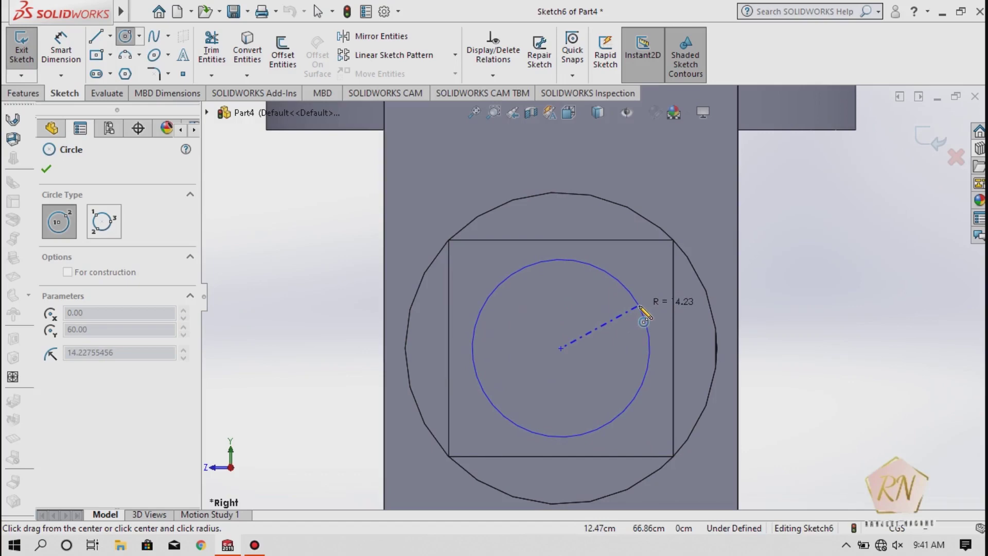
pyautogui.click(640, 306)
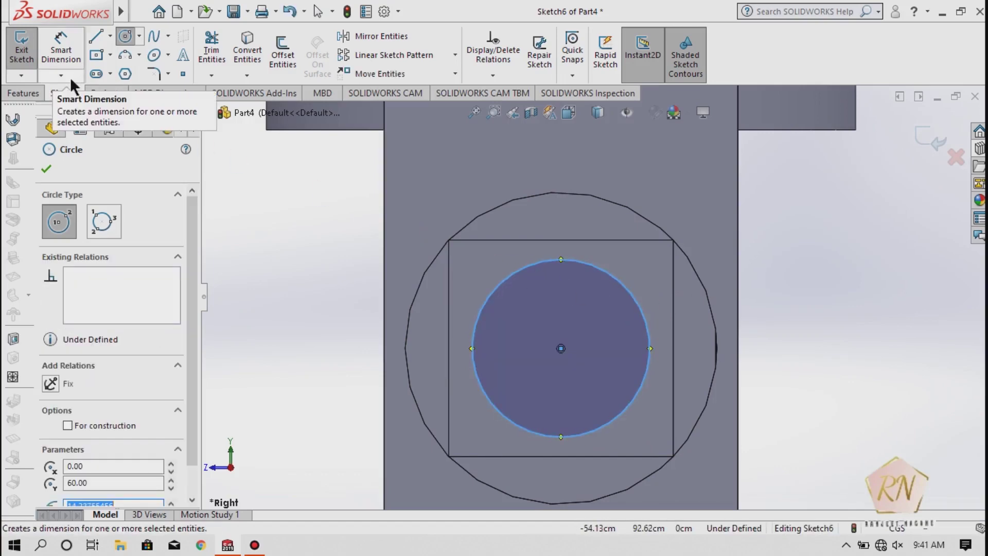
pyautogui.click(21, 49)
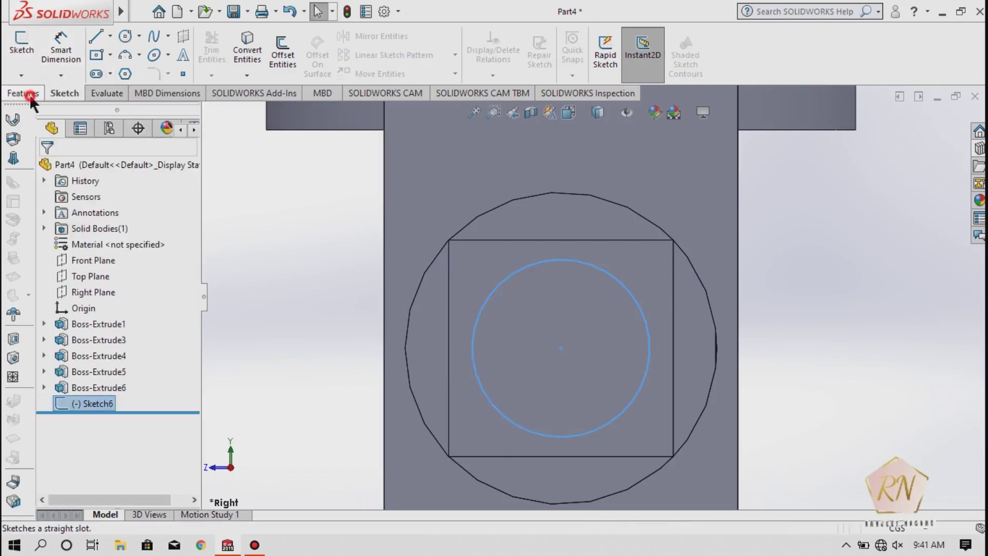
pyautogui.click(29, 94)
# Extrude the Sketch6 circle 20 cm Blind beyond the square shaft as a round pin end
pyautogui.click(23, 53)
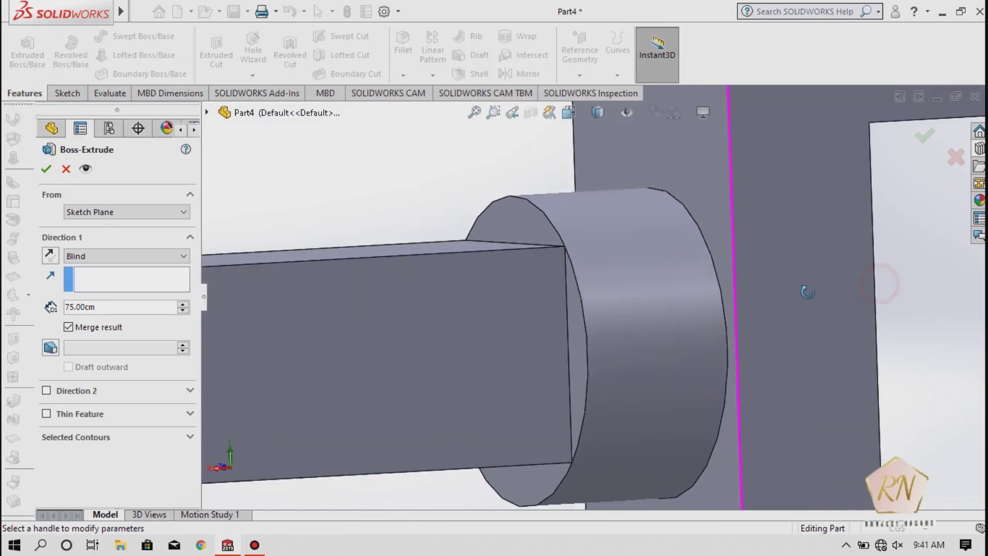
pyautogui.moveTo(743, 273); pyautogui.dragTo(751, 271, button='middle')
pyautogui.press('f')
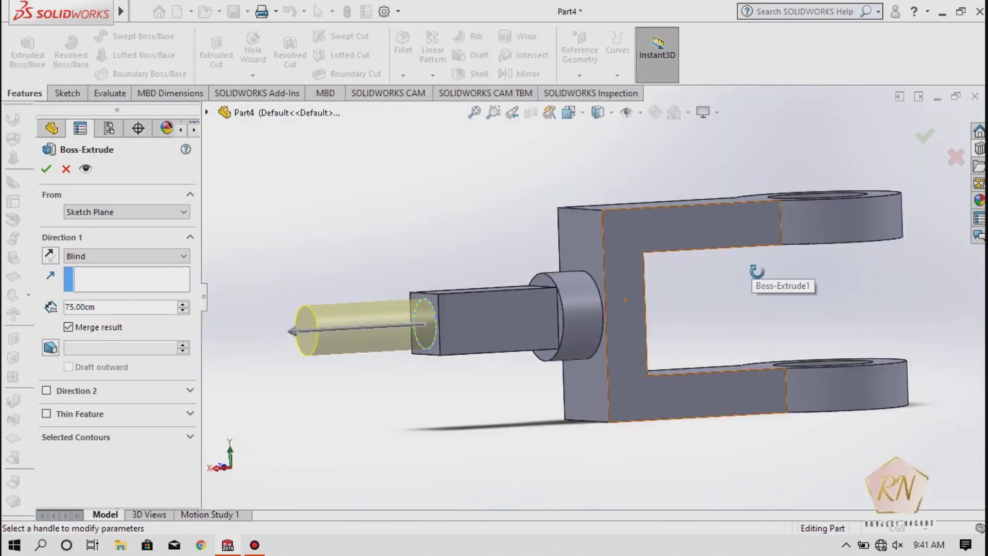
pyautogui.doubleClick(100, 307)
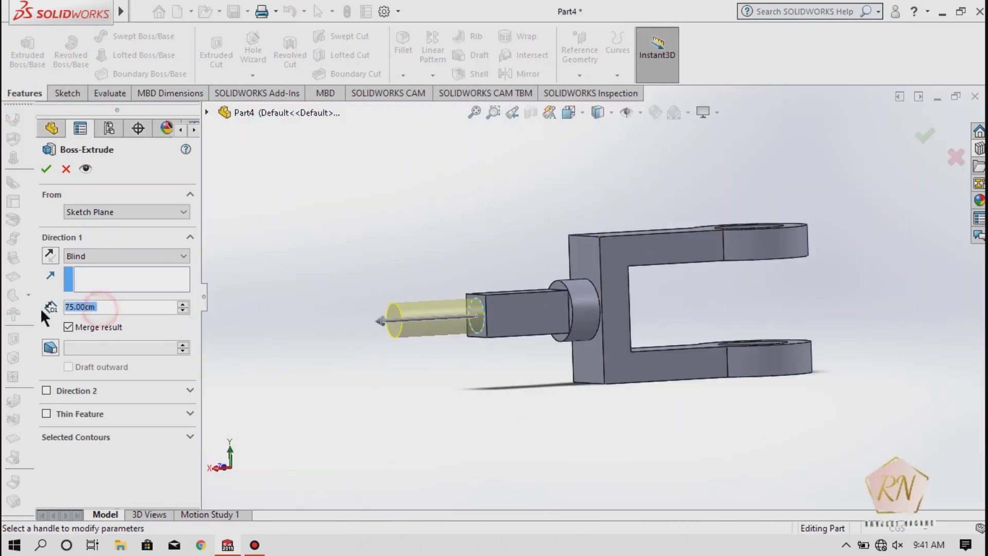
pyautogui.write('20')
pyautogui.press('Return')
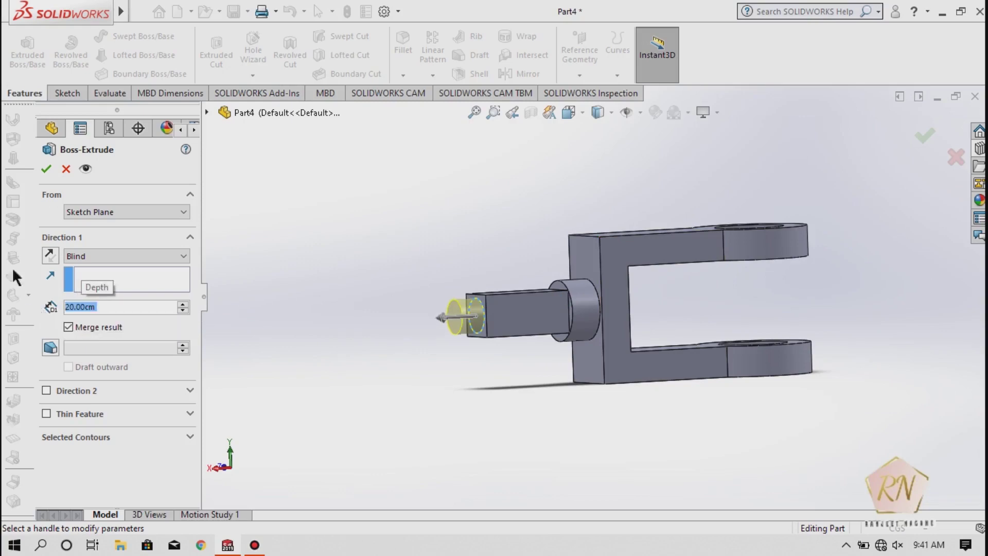
pyautogui.click(43, 169)
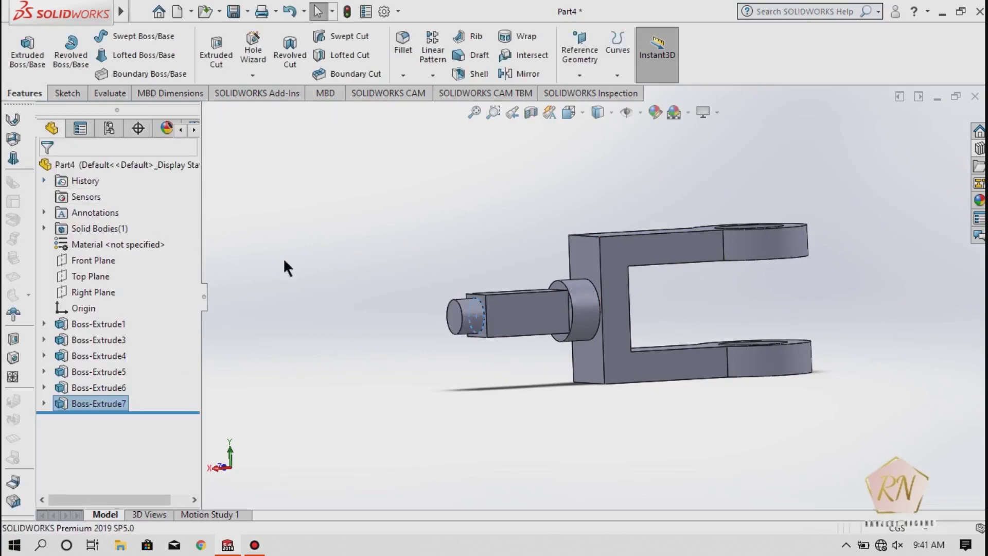
pyautogui.scroll(-3, 520, 335)
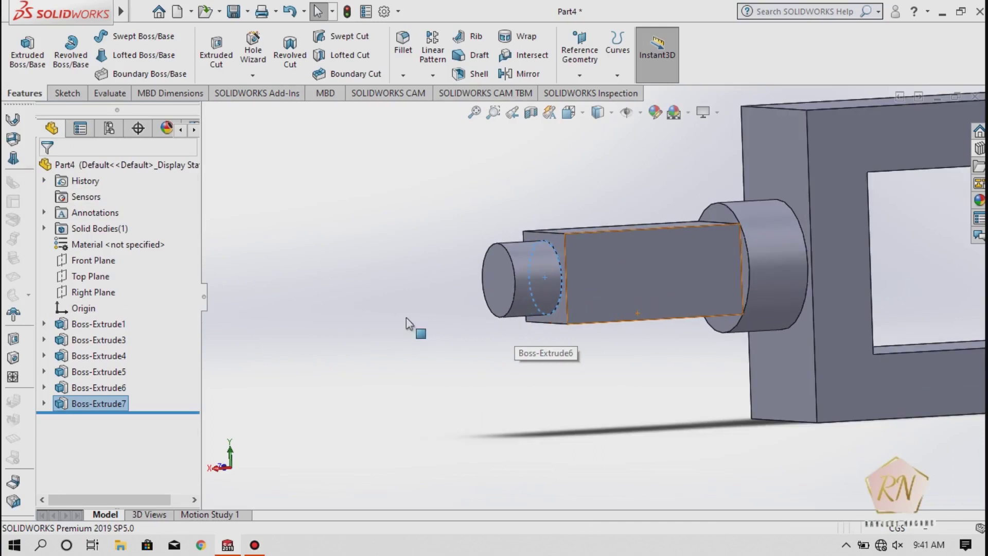
pyautogui.scroll(-2, 412, 317)
pyautogui.scroll(2, 429, 318)
pyautogui.scroll(-3, 618, 264)
pyautogui.scroll(-2, 602, 267)
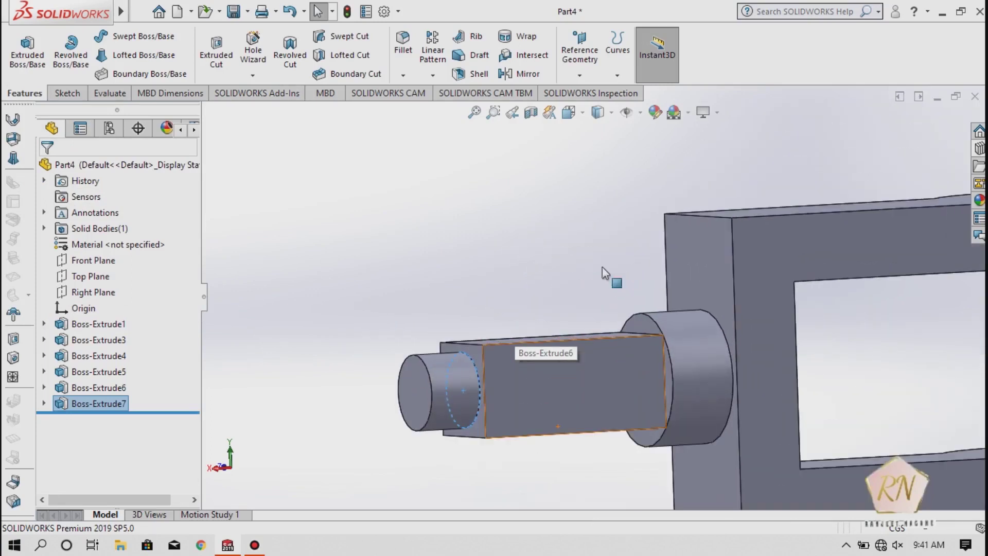
pyautogui.click(432, 249)
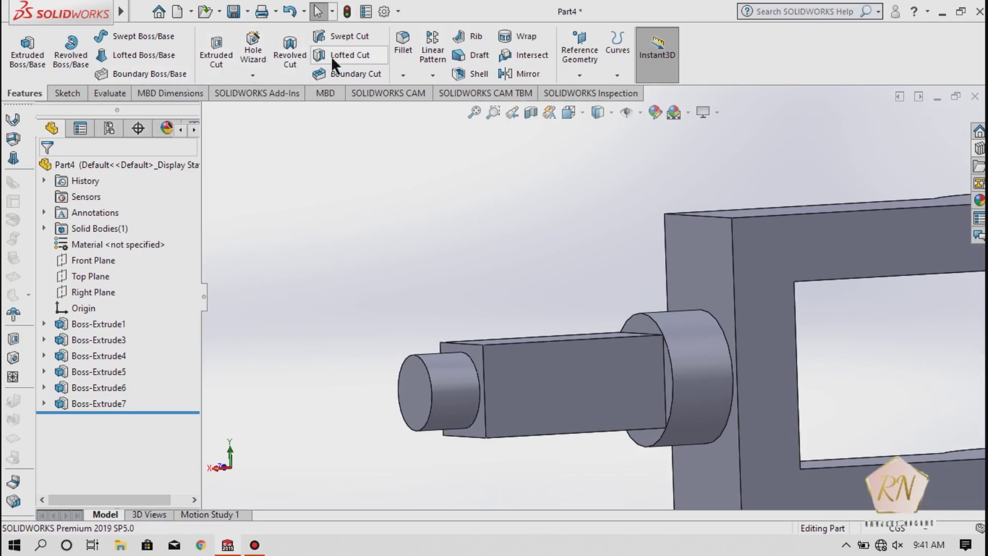
pyautogui.click(403, 75)
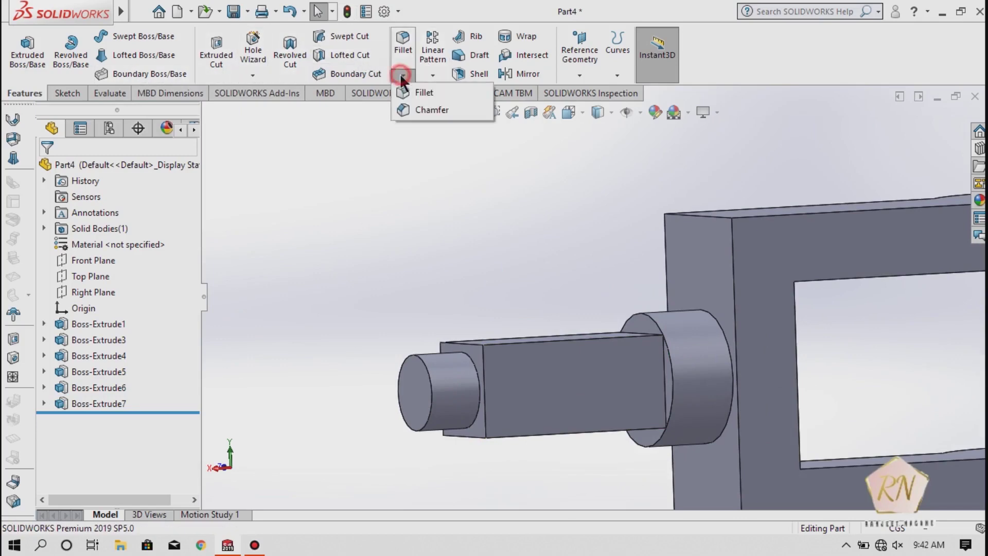
pyautogui.click(422, 109)
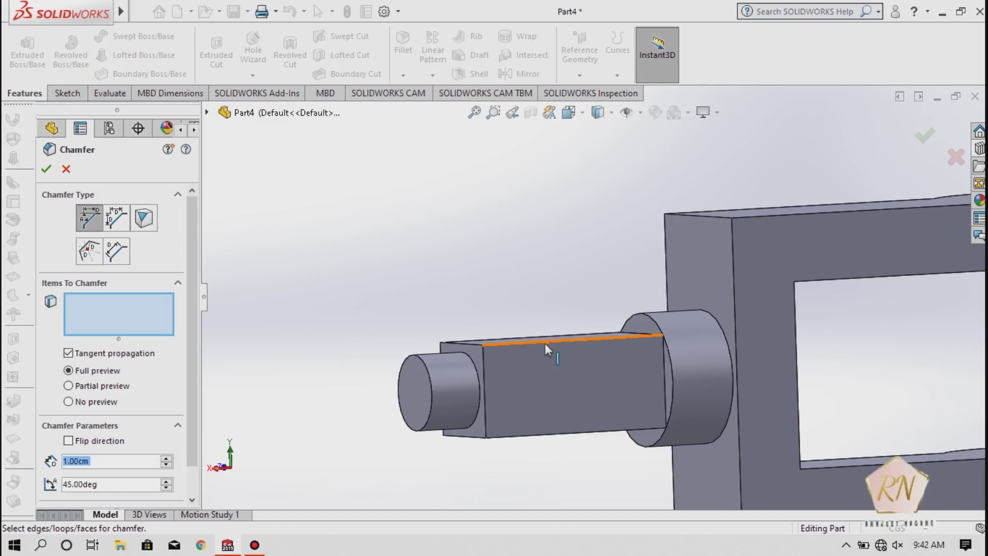
pyautogui.click(545, 344)
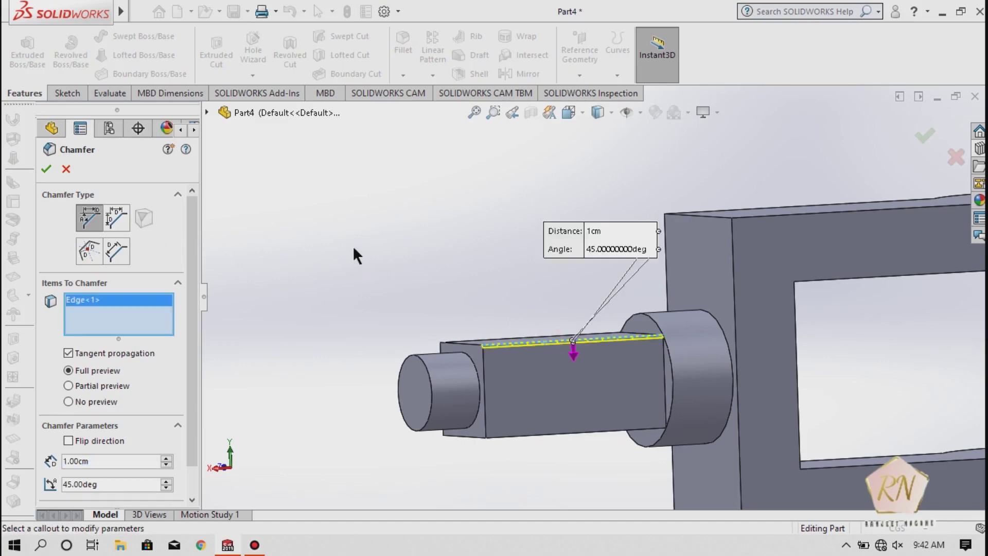
pyautogui.scroll(-2, 353, 246)
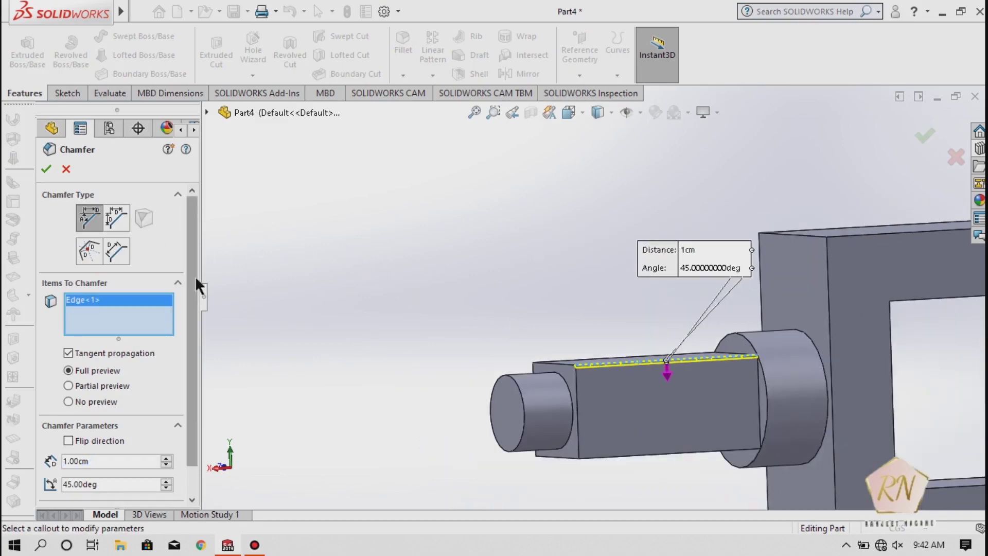
pyautogui.scroll(-2, 196, 286)
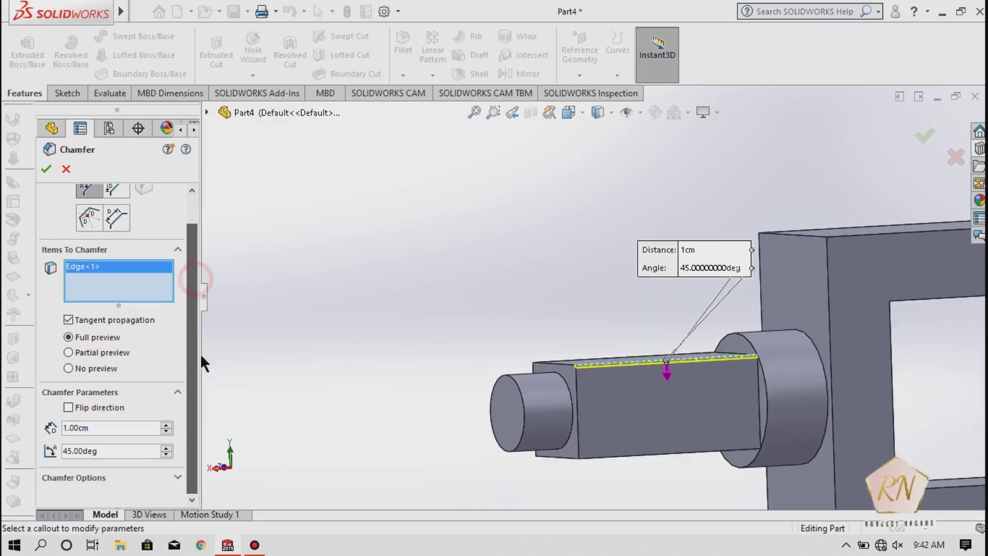
pyautogui.click(175, 474)
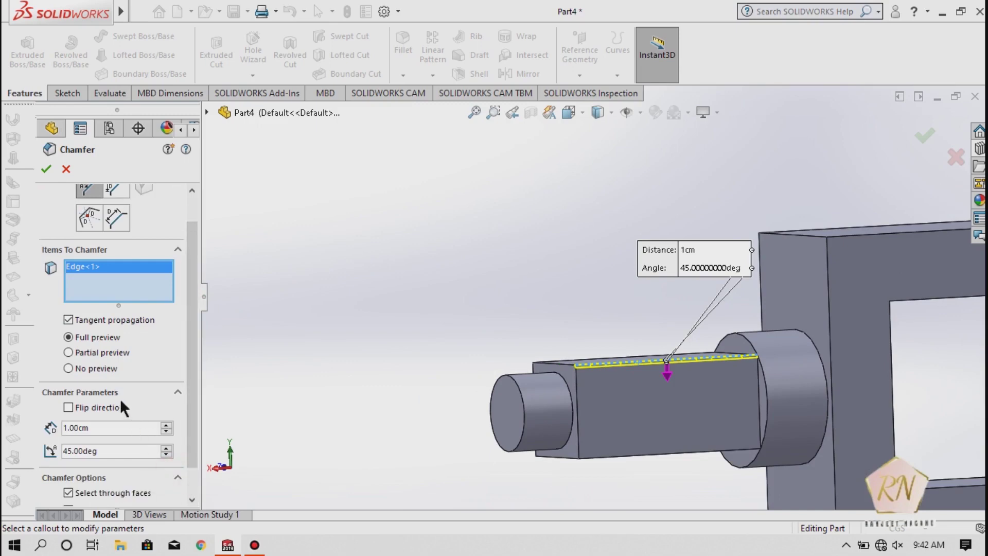
pyautogui.moveTo(193, 360); pyautogui.dragTo(204, 437)
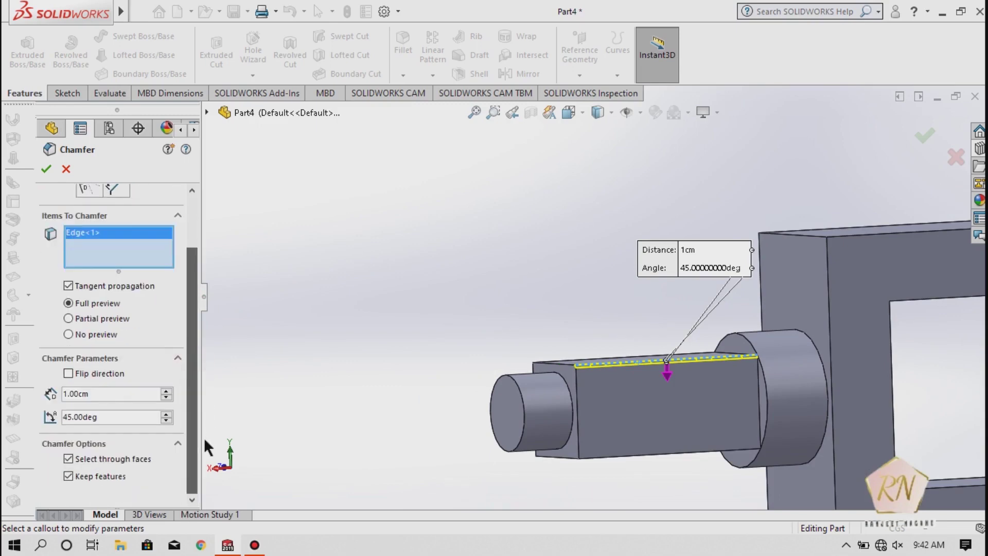
pyautogui.moveTo(189, 396); pyautogui.dragTo(188, 345)
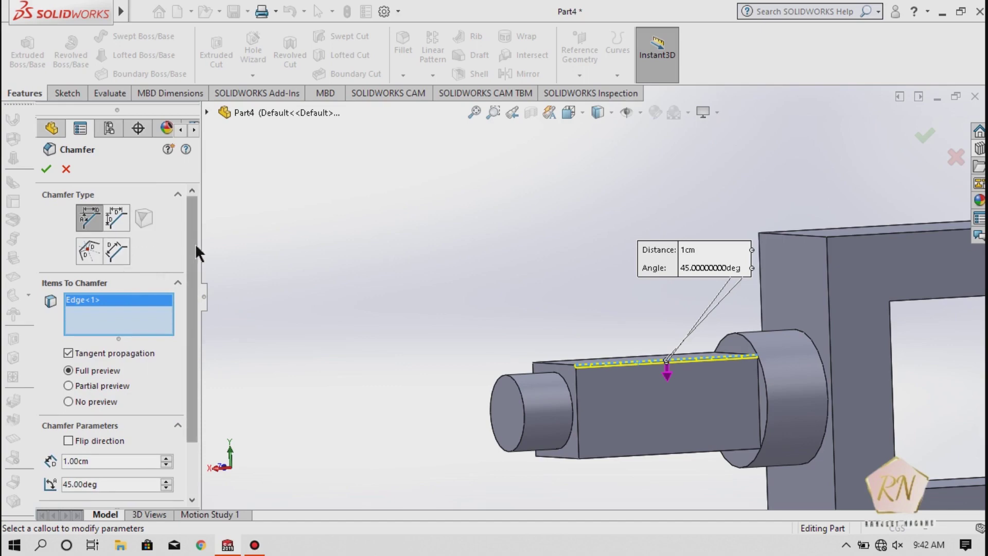
pyautogui.moveTo(196, 243); pyautogui.dragTo(184, 304)
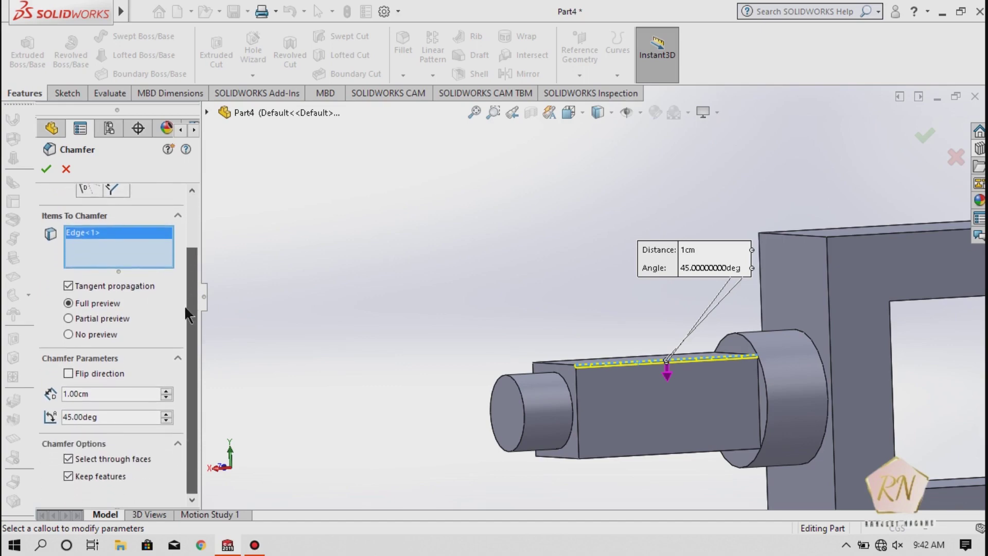
pyautogui.click(112, 317)
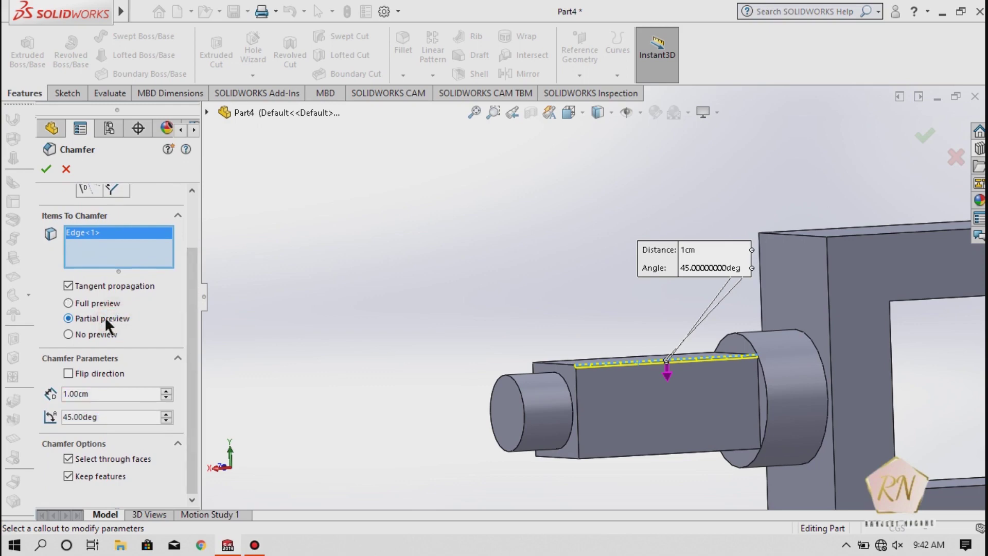
pyautogui.click(90, 304)
pyautogui.click(66, 169)
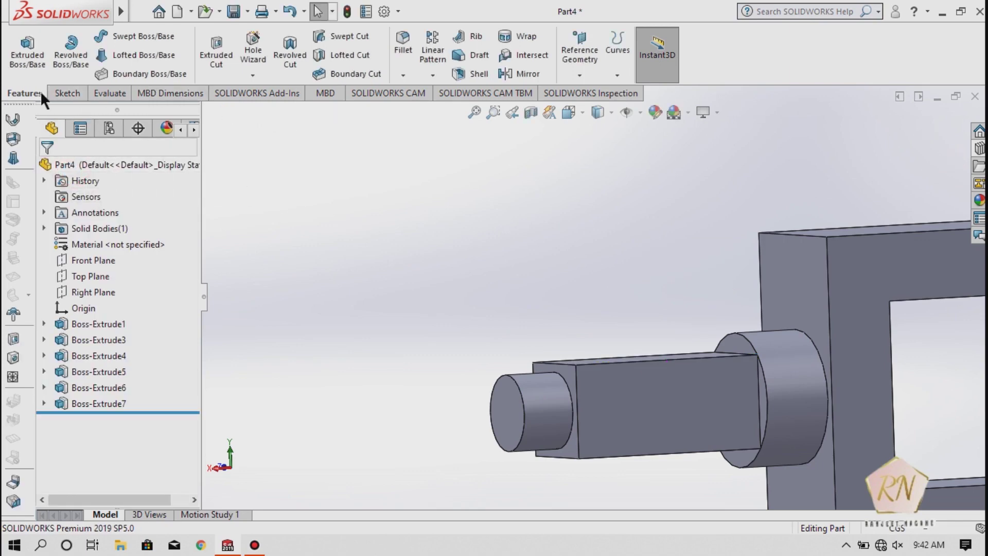
# Start a new sketch on the shaft's end face, viewed from the Right
pyautogui.click(65, 93)
pyautogui.click(21, 47)
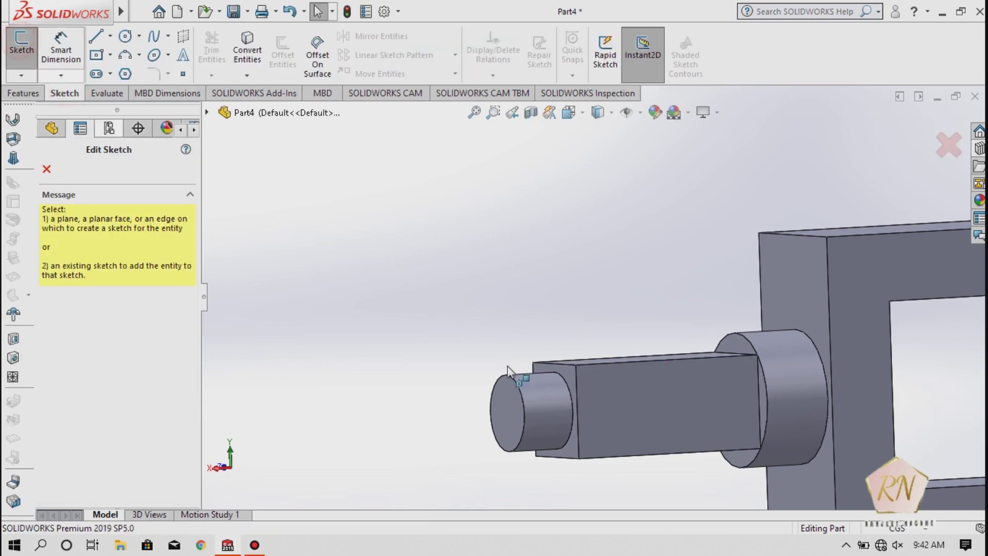
pyautogui.click(571, 380)
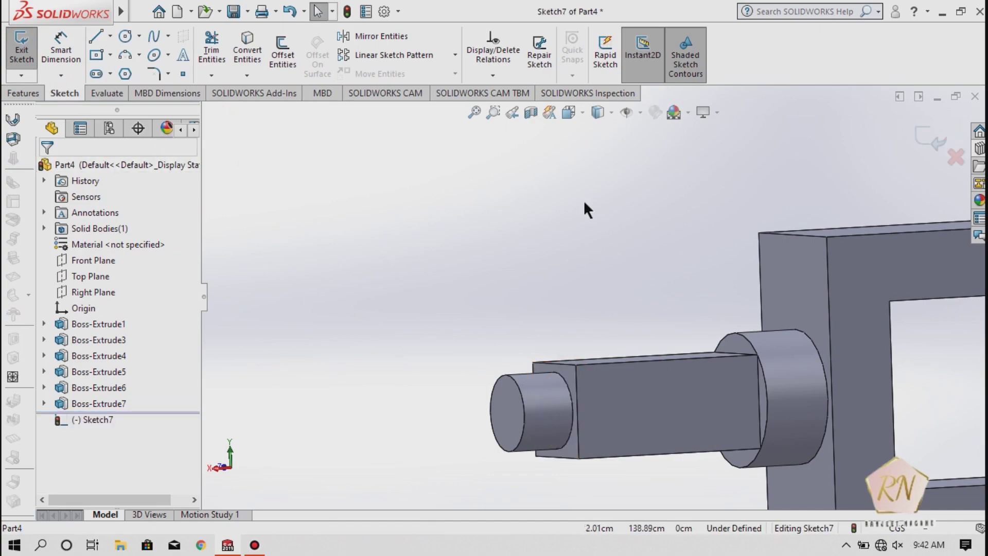
pyautogui.click(569, 113)
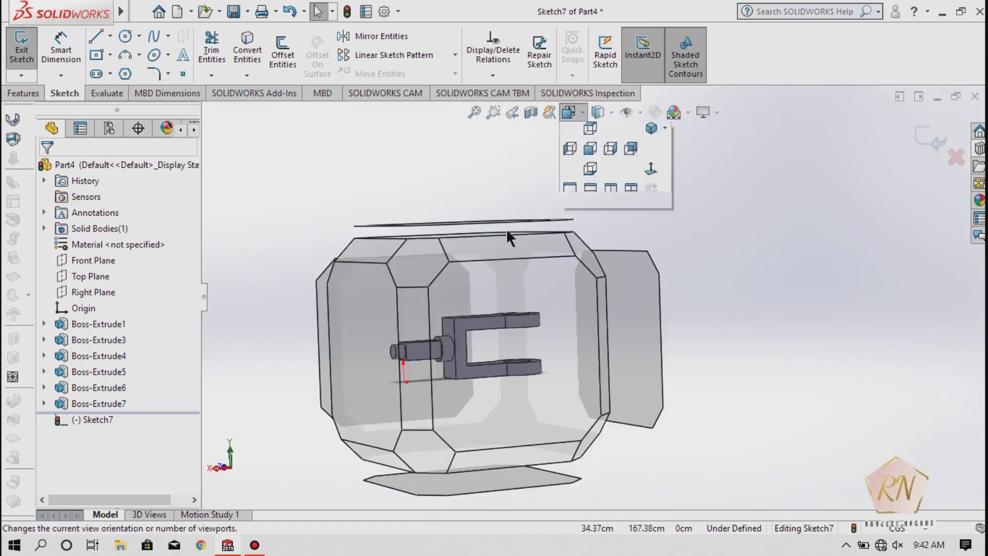
pyautogui.click(362, 353)
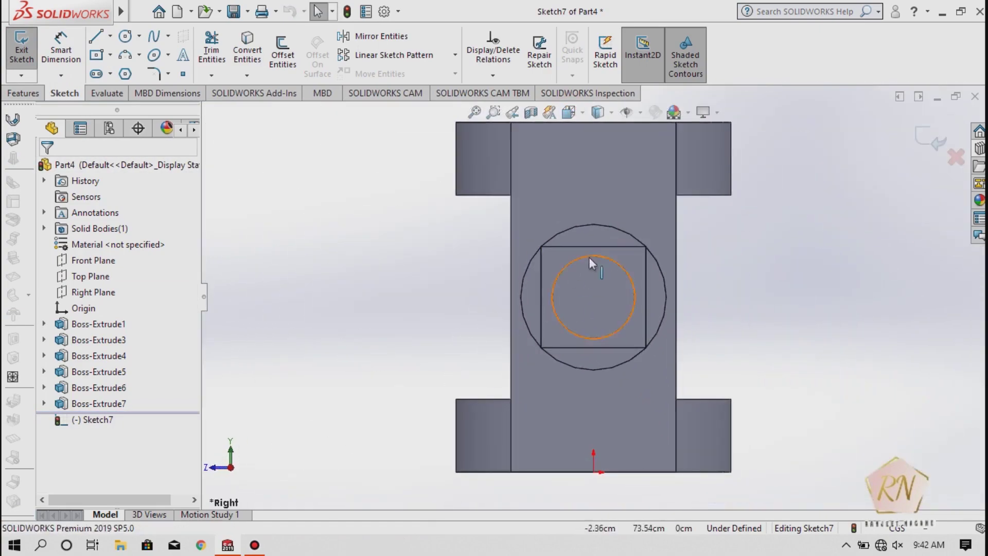
pyautogui.scroll(-2, 596, 256)
pyautogui.scroll(-1, 561, 366)
pyautogui.scroll(-2, 530, 360)
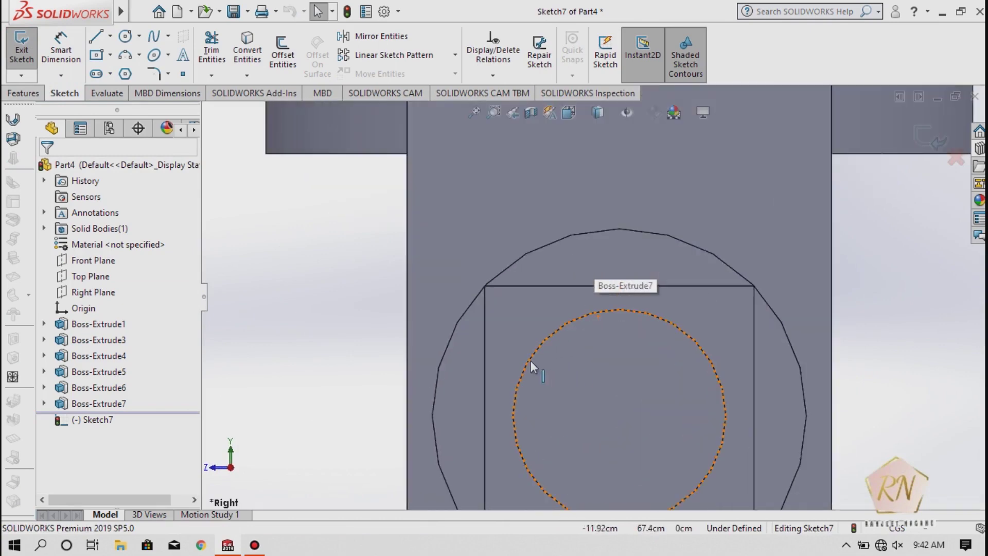
pyautogui.scroll(-2, 530, 360)
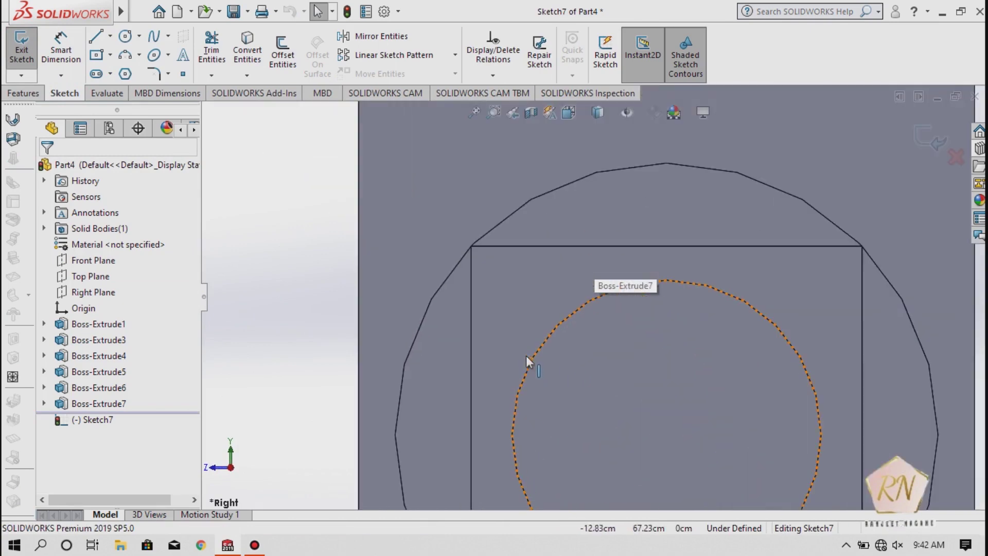
# Draw a 3-sided polygon over the square's top-left corner, then zoom out
pyautogui.click(125, 74)
pyautogui.doubleClick(80, 252)
pyautogui.write('3')
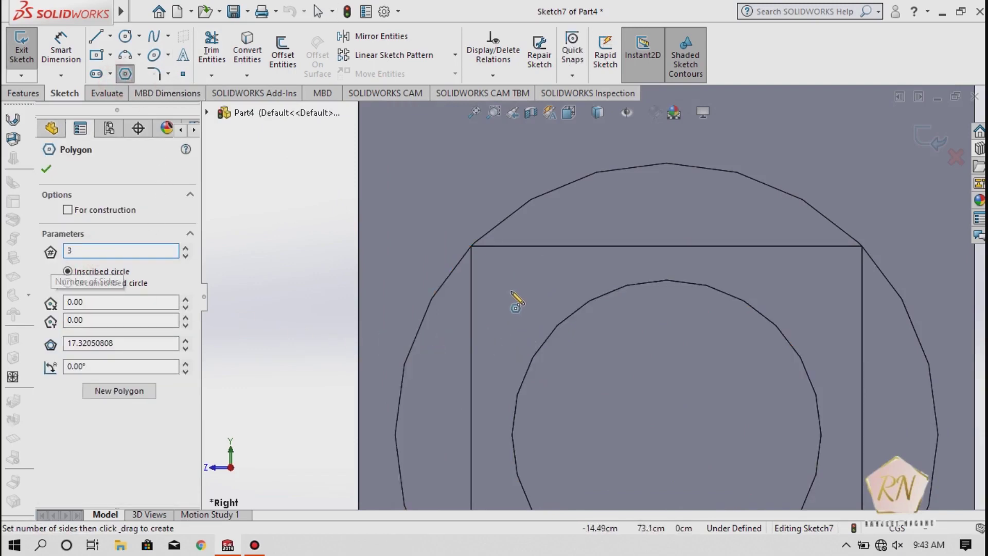
pyautogui.moveTo(471, 246)
pyautogui.mouseDown()
pyautogui.moveTo(509, 273)
pyautogui.moveTo(569, 218)
pyautogui.mouseUp()
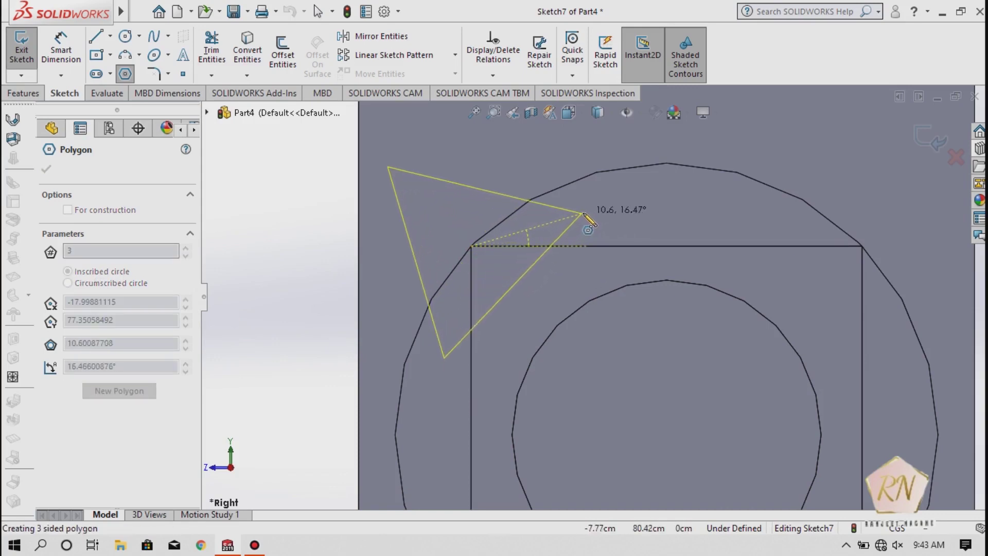
pyautogui.moveTo(568, 219); pyautogui.dragTo(585, 212)
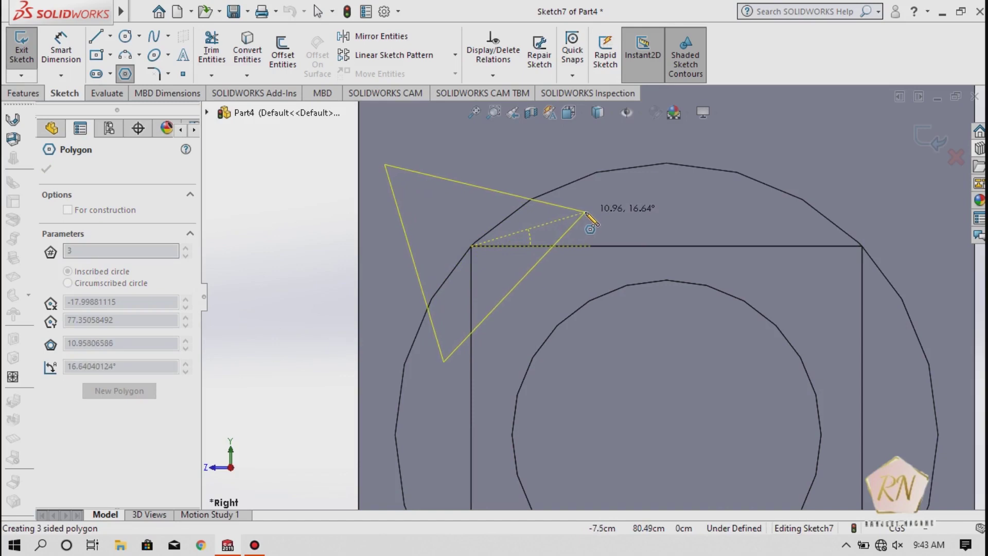
pyautogui.moveTo(585, 212); pyautogui.dragTo(585, 212)
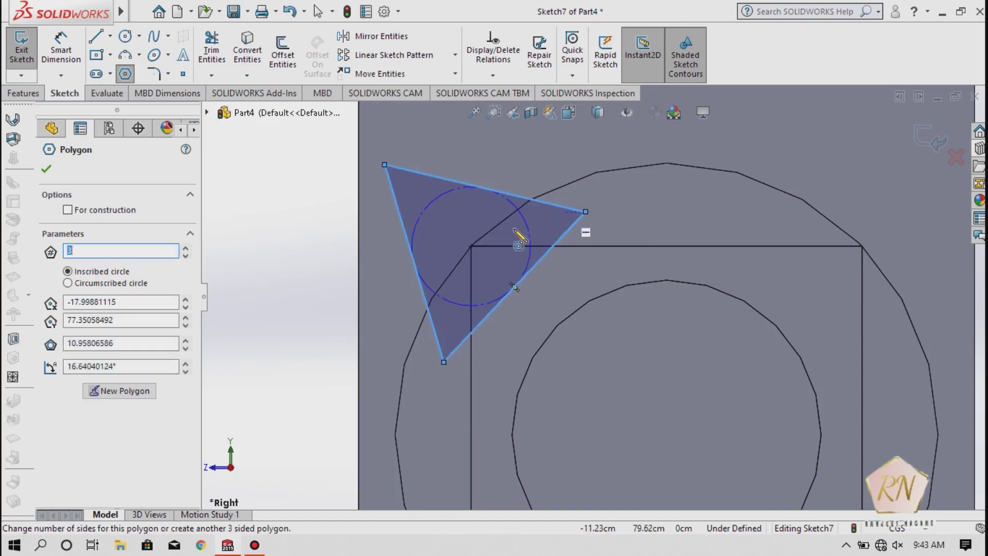
pyautogui.click(46, 169)
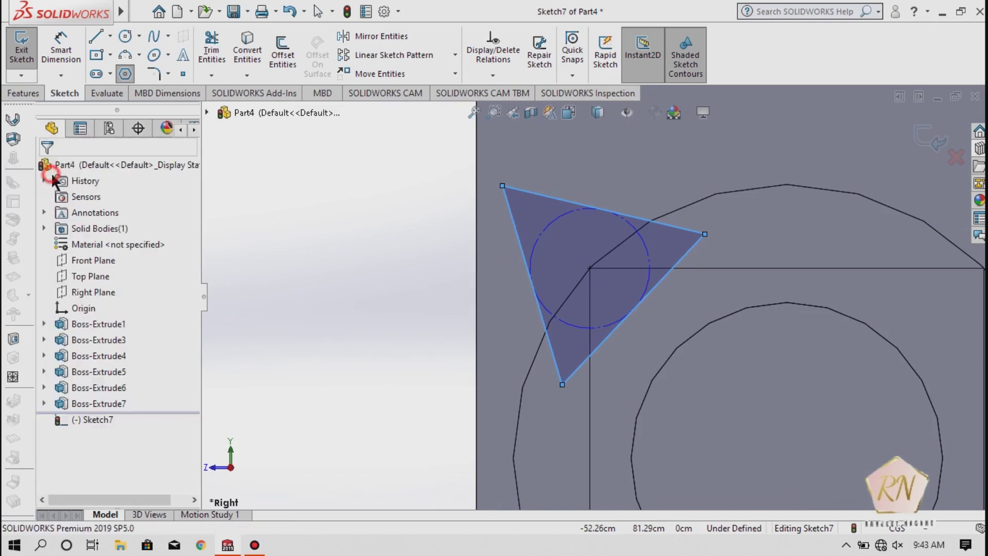
pyautogui.press('z')
pyautogui.press('z')
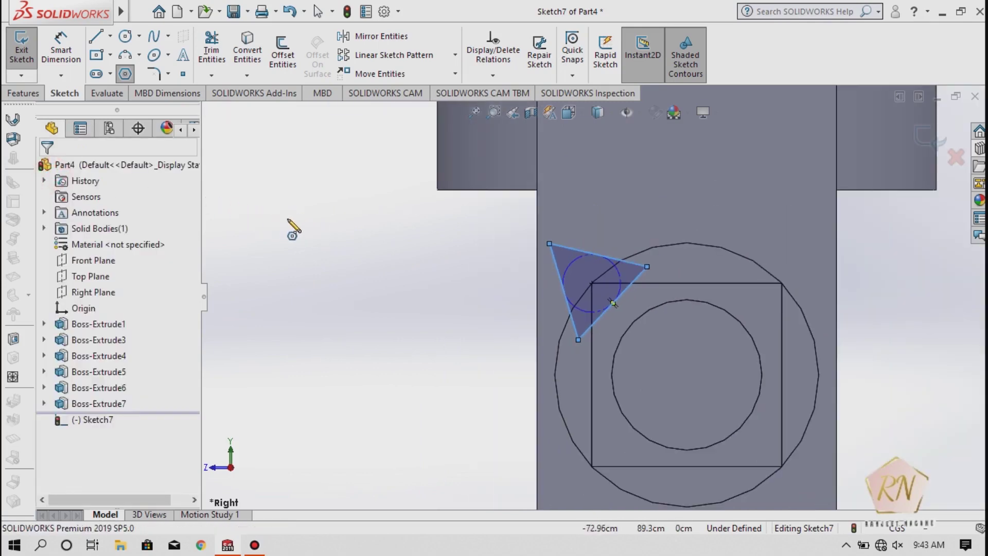
pyautogui.press('z')
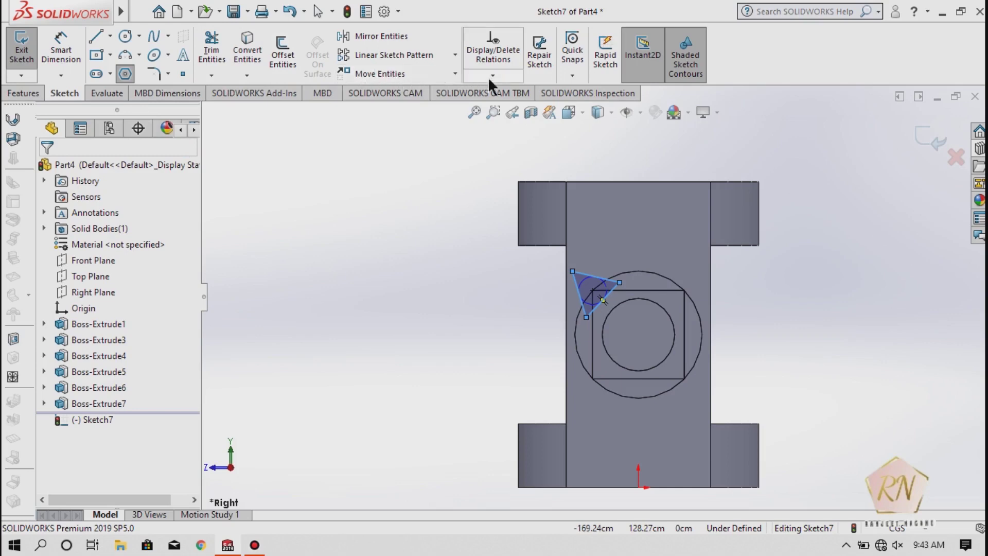
pyautogui.click(395, 40)
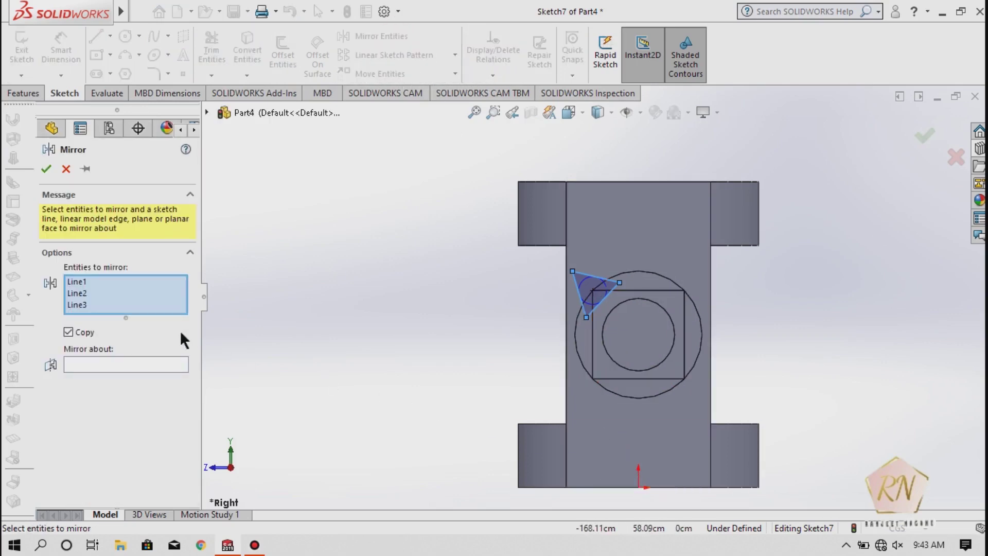
pyautogui.click(129, 364)
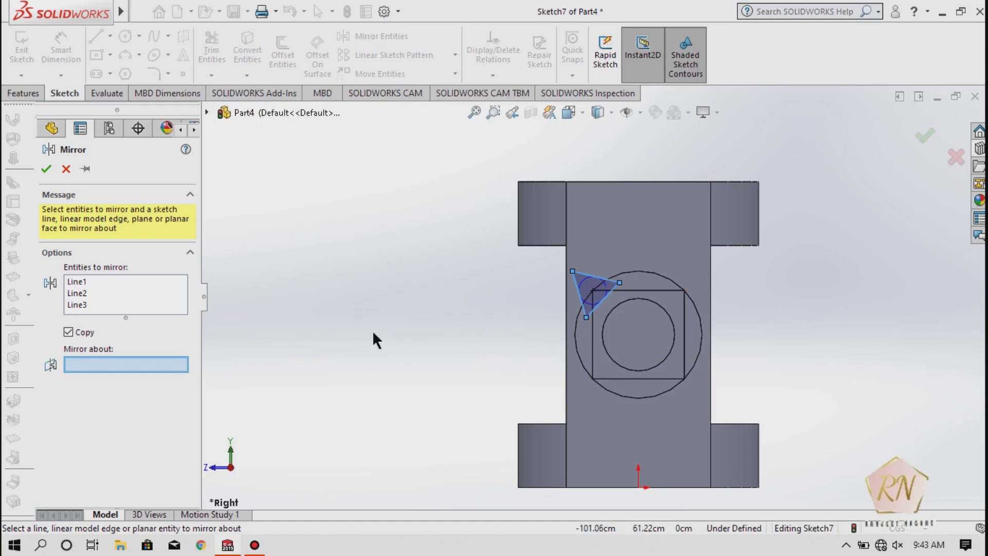
pyautogui.scroll(-2, 372, 330)
pyautogui.press('z')
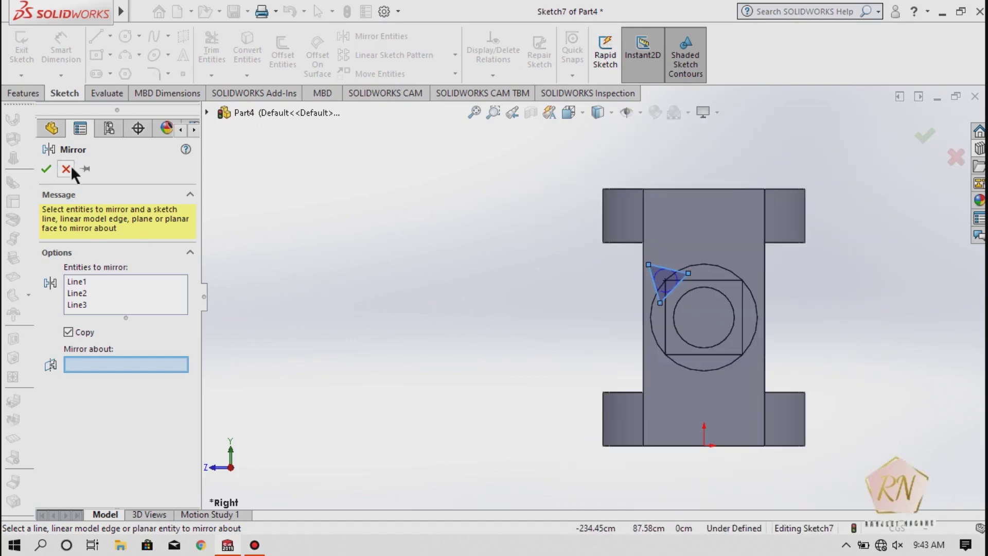
pyautogui.click(66, 168)
pyautogui.scroll(-2, 775, 288)
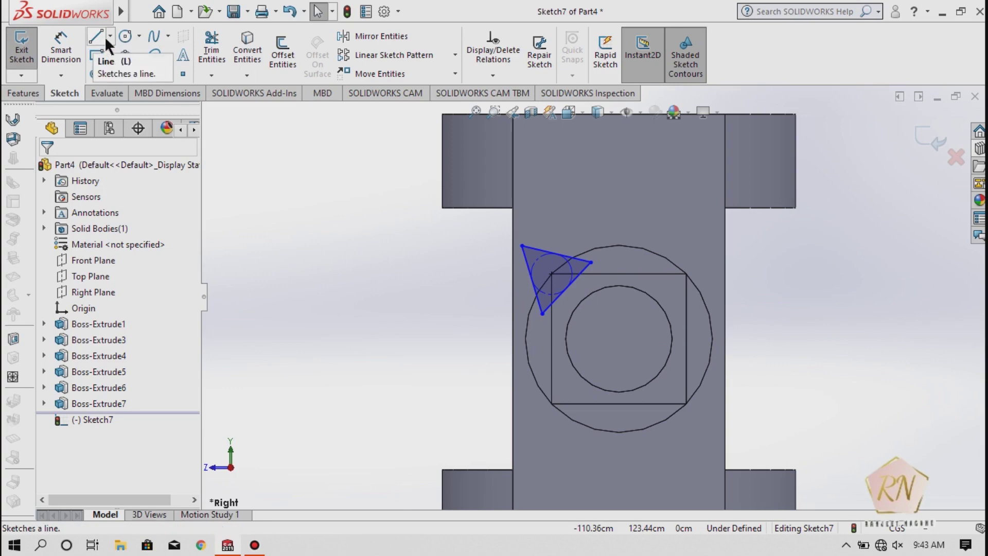
# Draw a vertical centerline downward and a horizontal centerline rightward from the circle centre
pyautogui.click(110, 36)
pyautogui.click(111, 72)
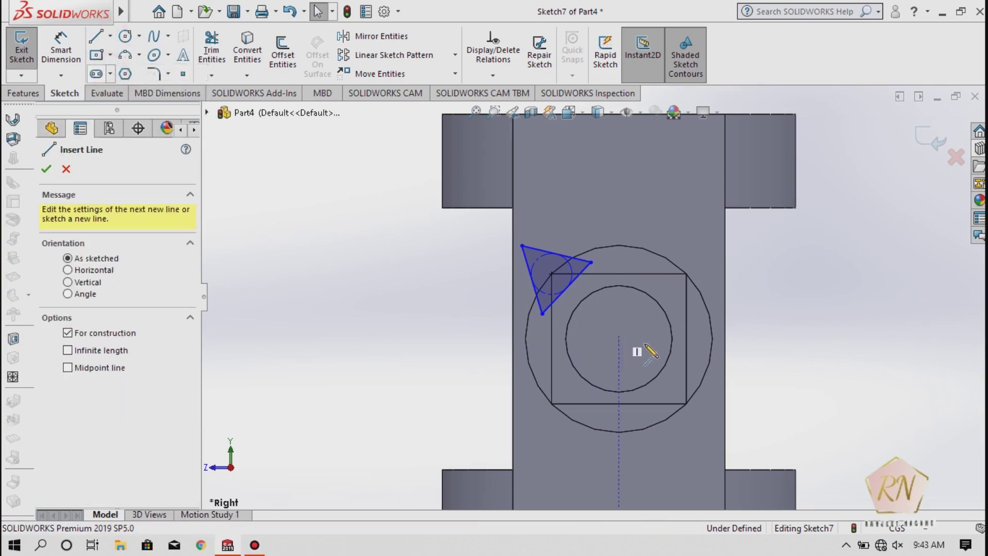
pyautogui.click(619, 339)
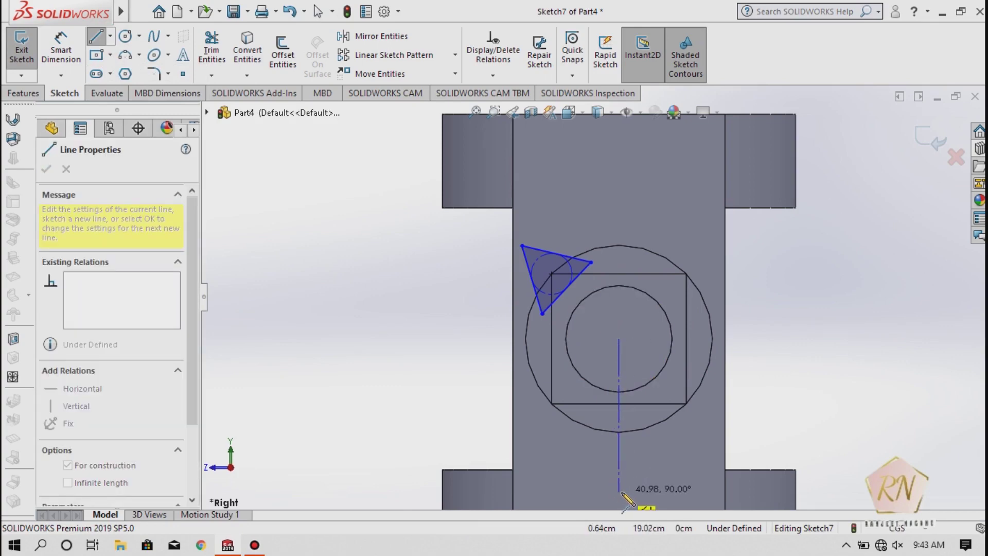
pyautogui.click(619, 492)
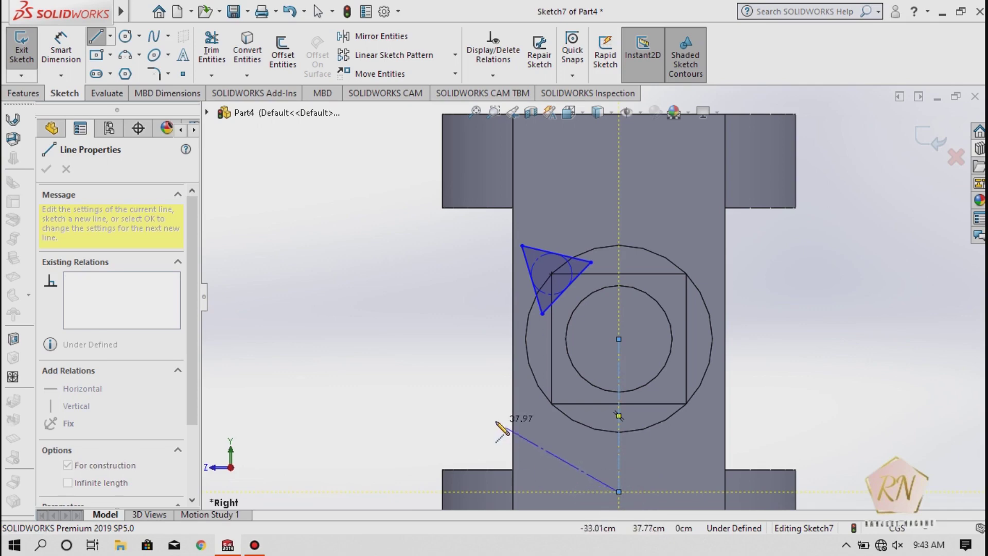
pyautogui.press('Escape')
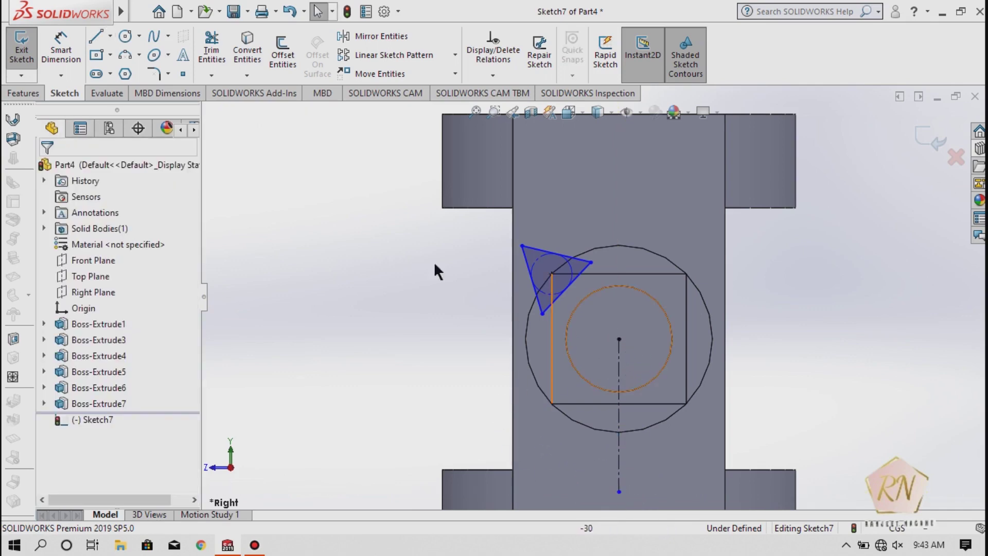
pyautogui.click(113, 33)
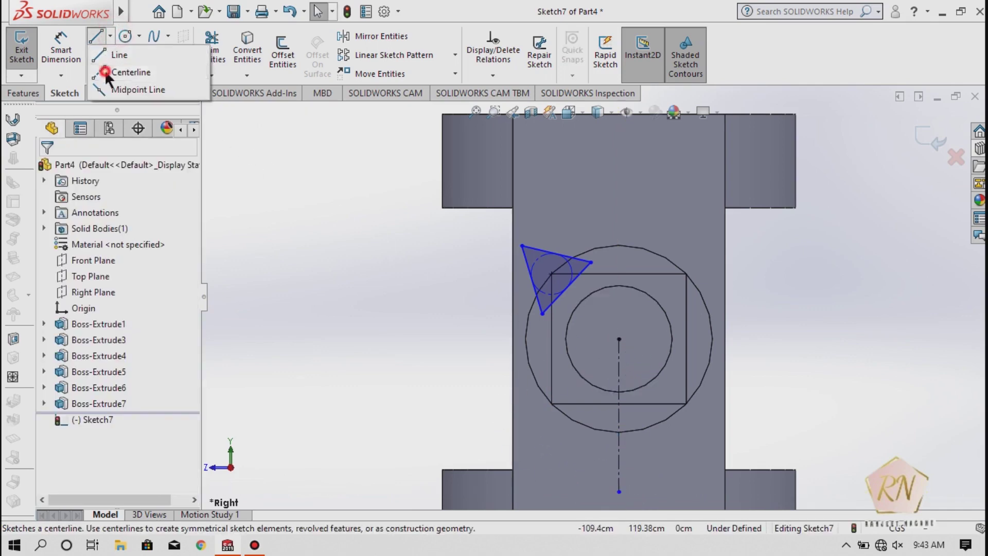
pyautogui.click(121, 72)
pyautogui.click(620, 341)
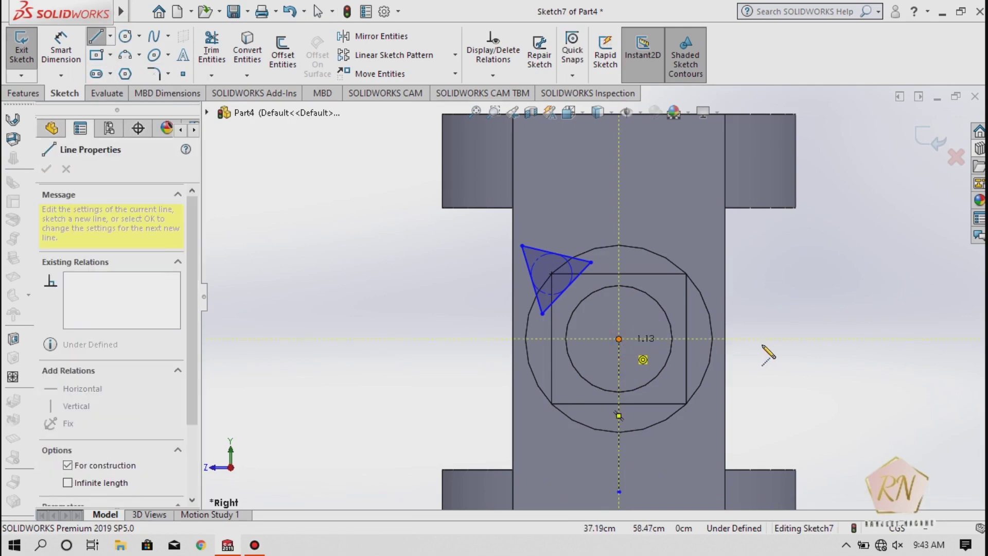
pyautogui.click(781, 338)
pyautogui.press('Escape')
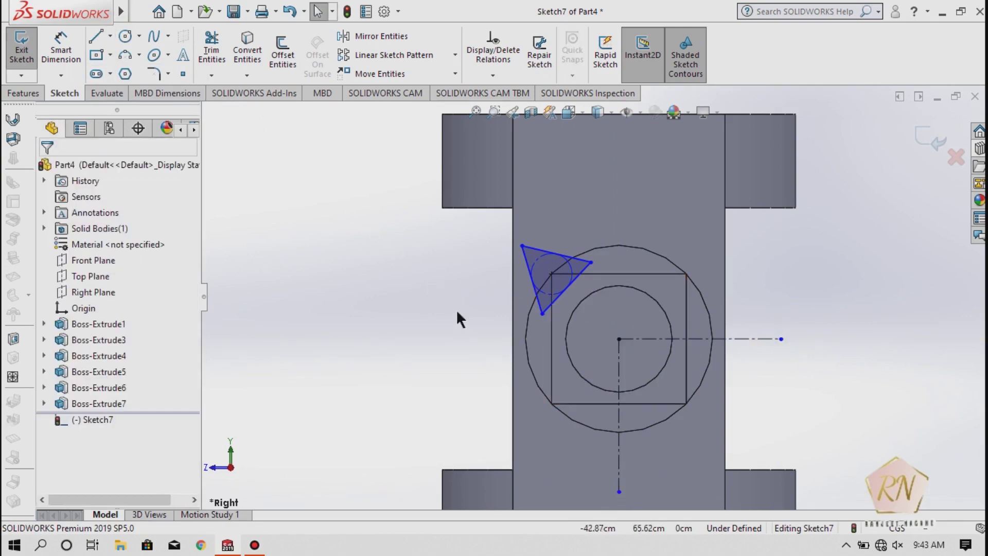
# Mirror the triangle's three edges about the vertical centerline
pyautogui.click(356, 38)
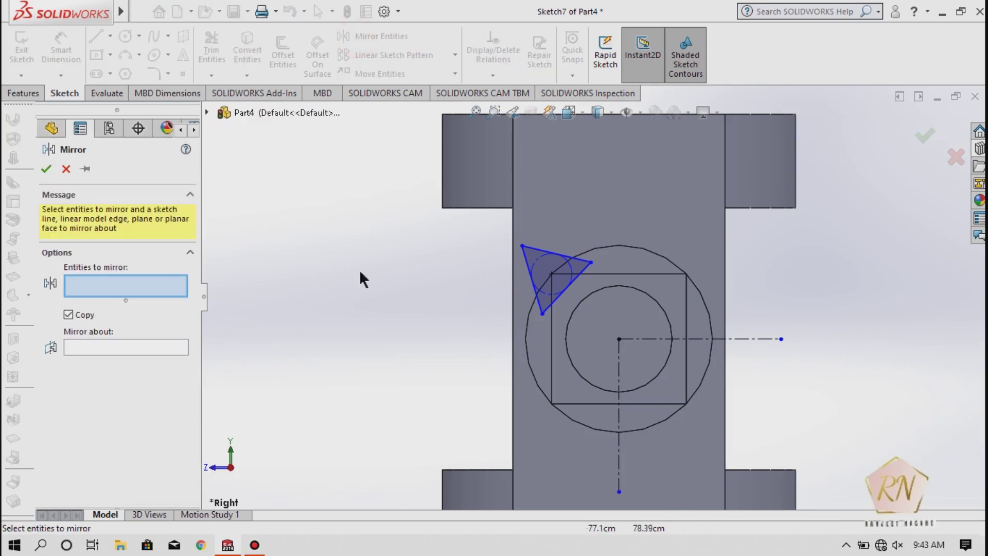
pyautogui.click(532, 280)
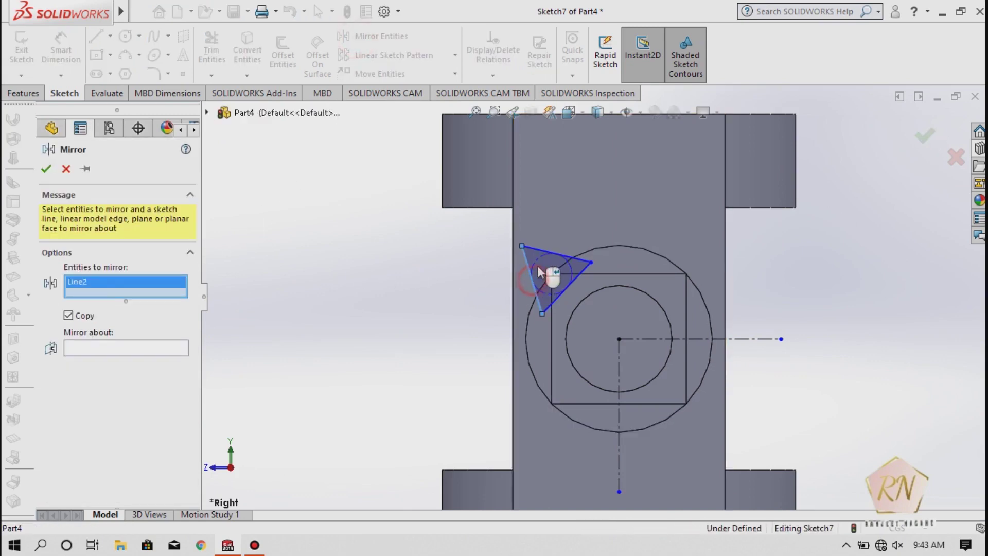
pyautogui.click(558, 255)
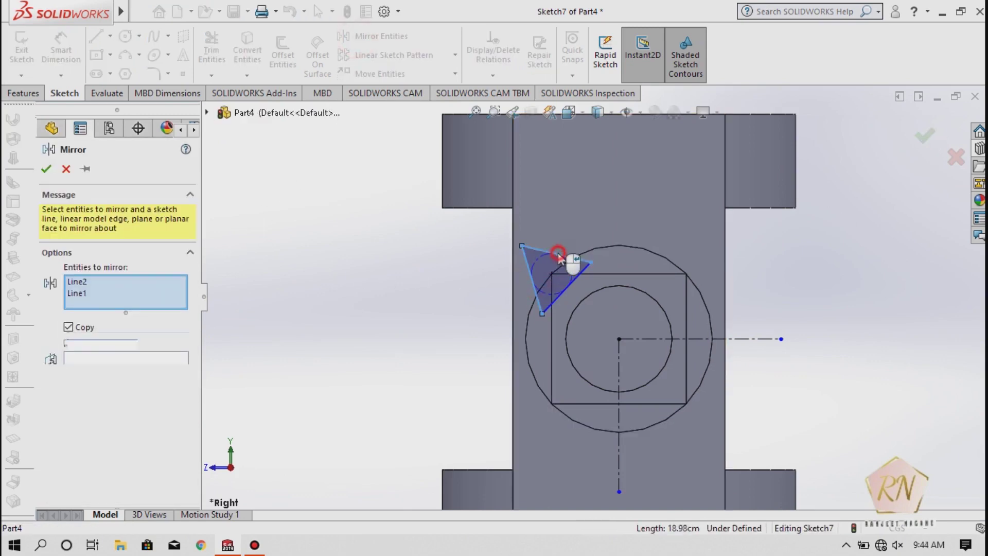
pyautogui.click(566, 291)
pyautogui.click(138, 369)
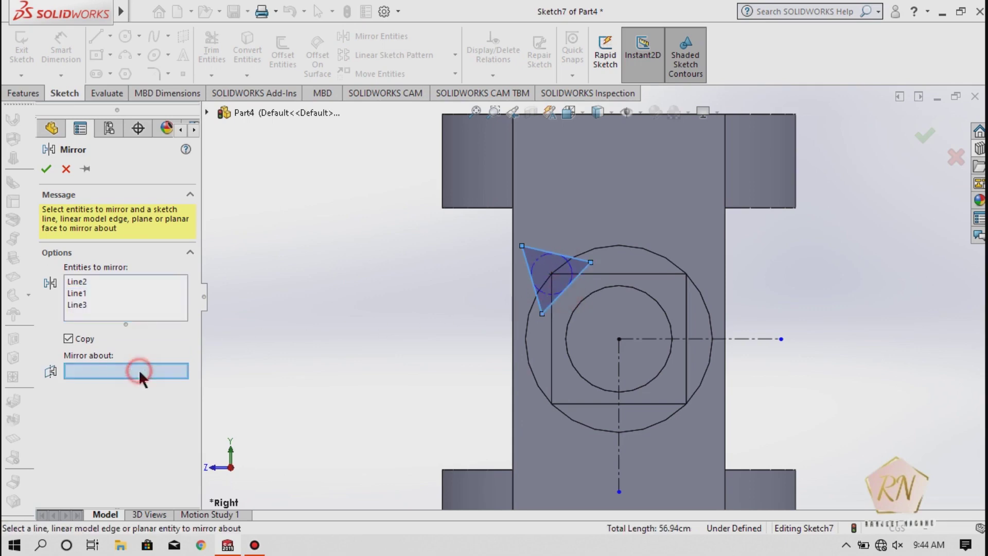
pyautogui.click(617, 381)
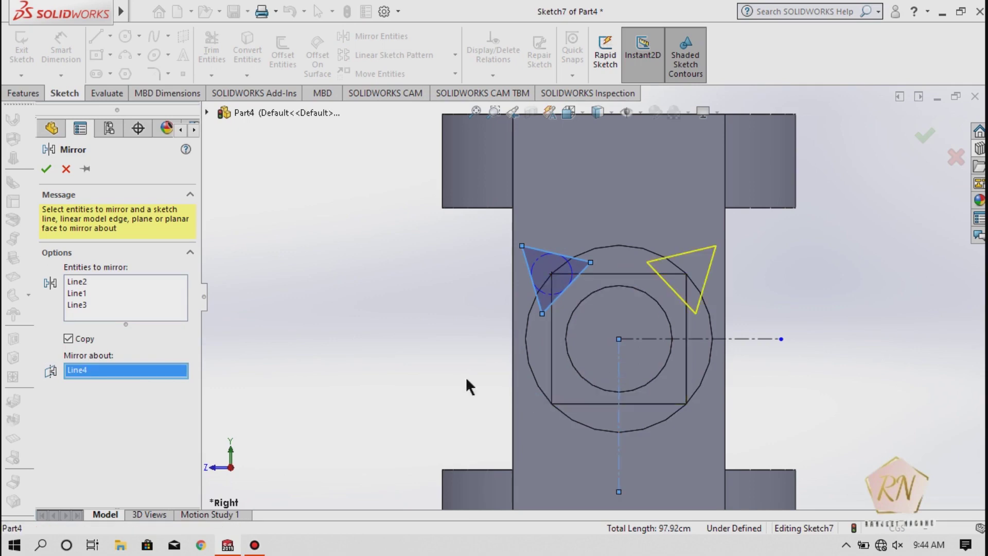
pyautogui.click(46, 168)
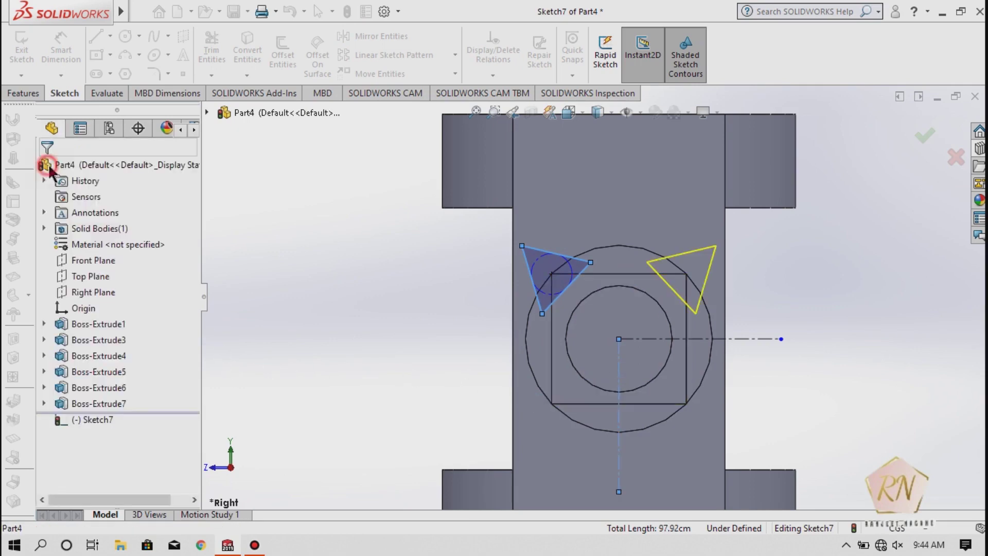
# Mirror both upper triangles about the horizontal centerline to make four
pyautogui.click(370, 36)
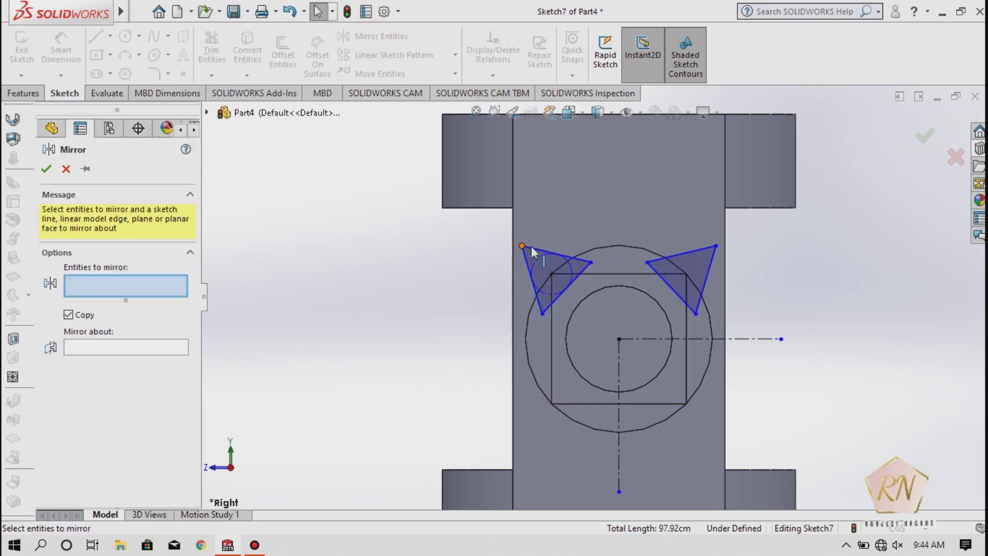
pyautogui.click(539, 251)
pyautogui.click(532, 280)
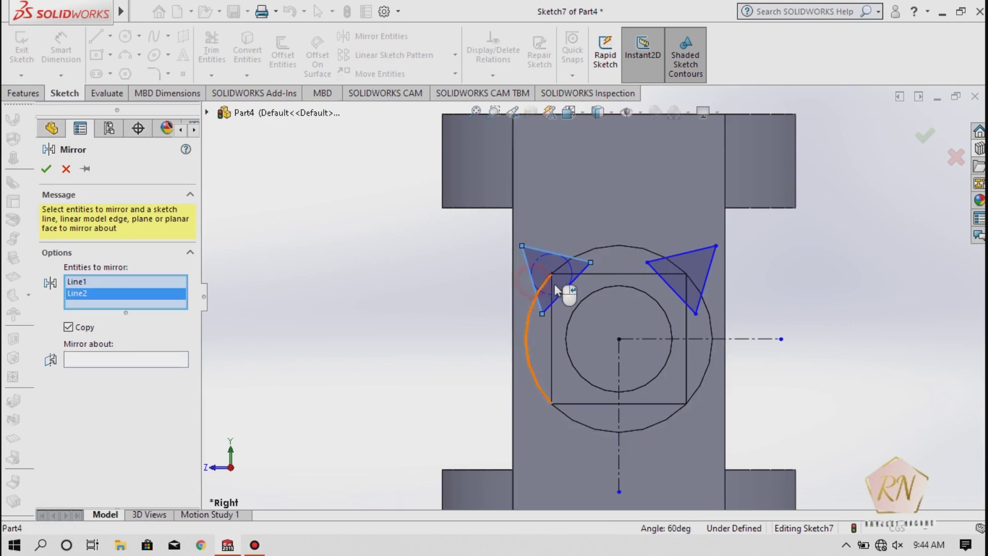
pyautogui.click(572, 288)
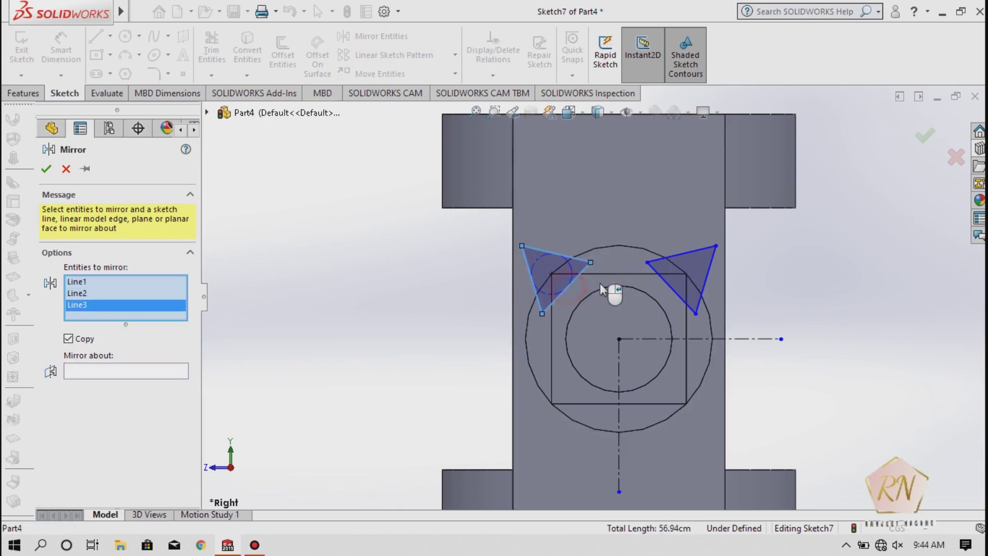
pyautogui.click(675, 291)
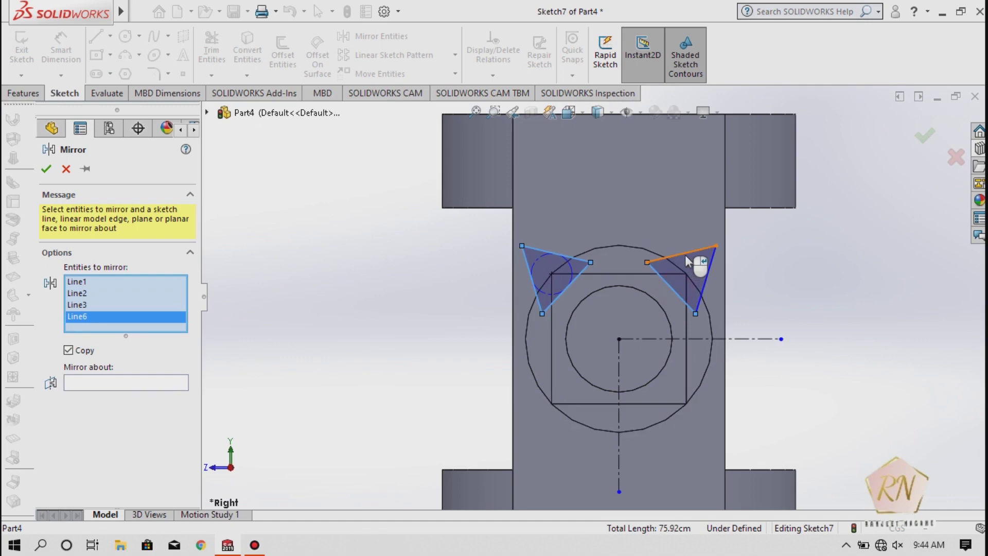
pyautogui.click(698, 250)
pyautogui.click(708, 282)
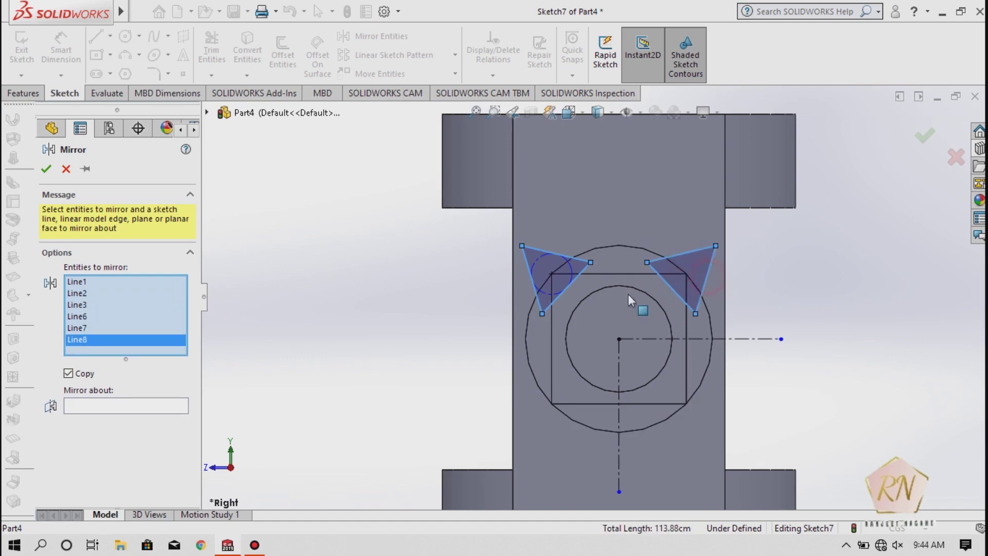
pyautogui.click(116, 405)
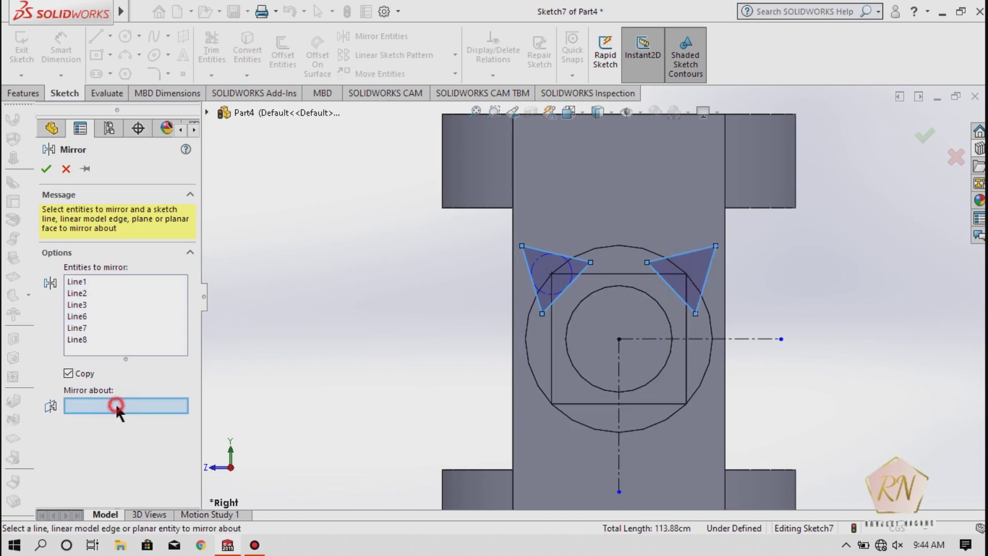
pyautogui.click(759, 340)
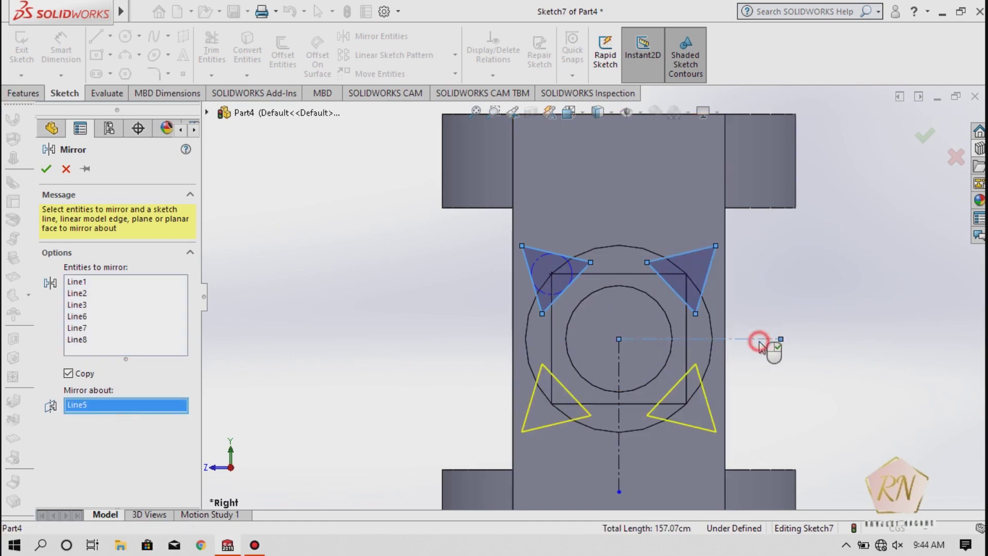
pyautogui.click(44, 166)
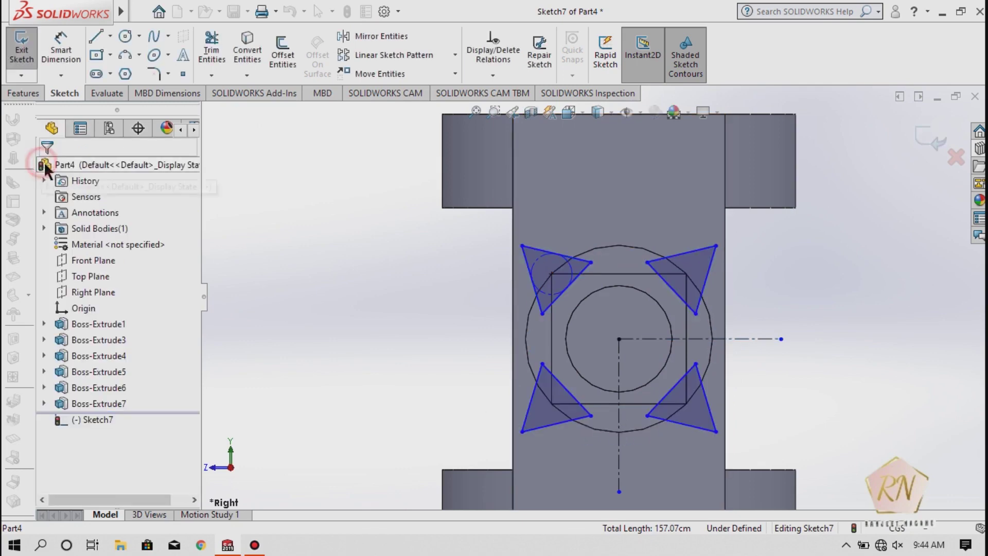
# Deselect the vertical centerline and exit the four-triangle sketch, leaving Sketch7 after Boss-Extrude7
pyautogui.click(620, 462)
pyautogui.rightClick(620, 460)
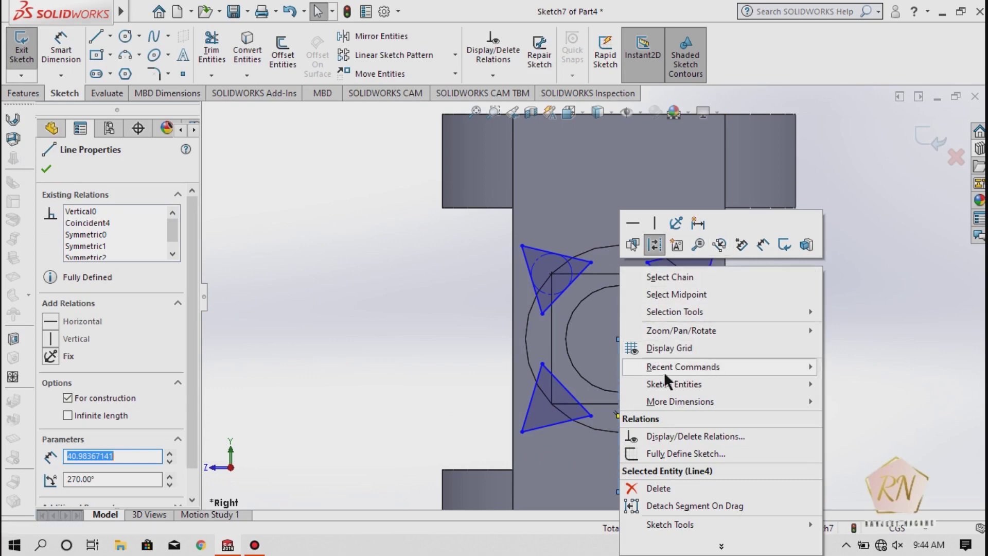
pyautogui.click(361, 315)
pyautogui.click(294, 305)
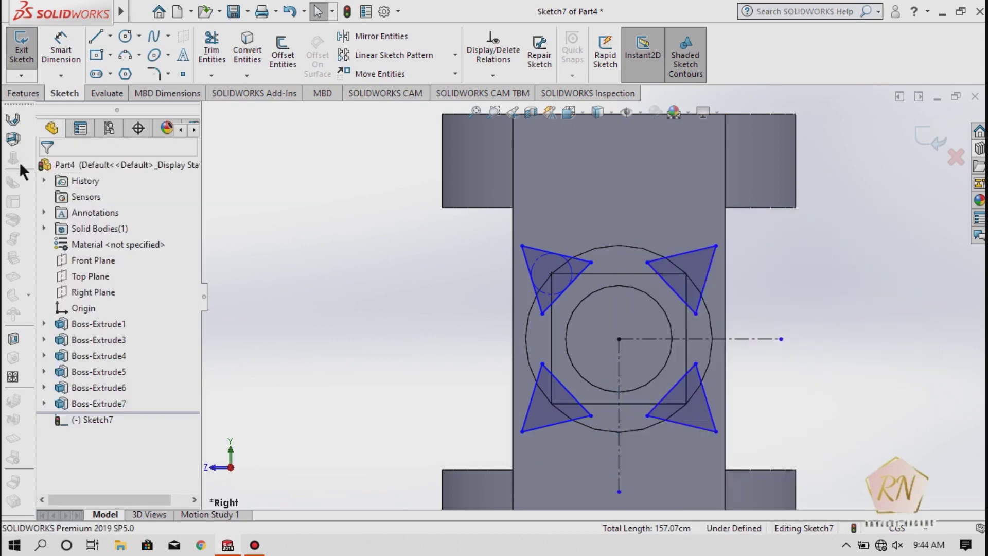
pyautogui.click(24, 59)
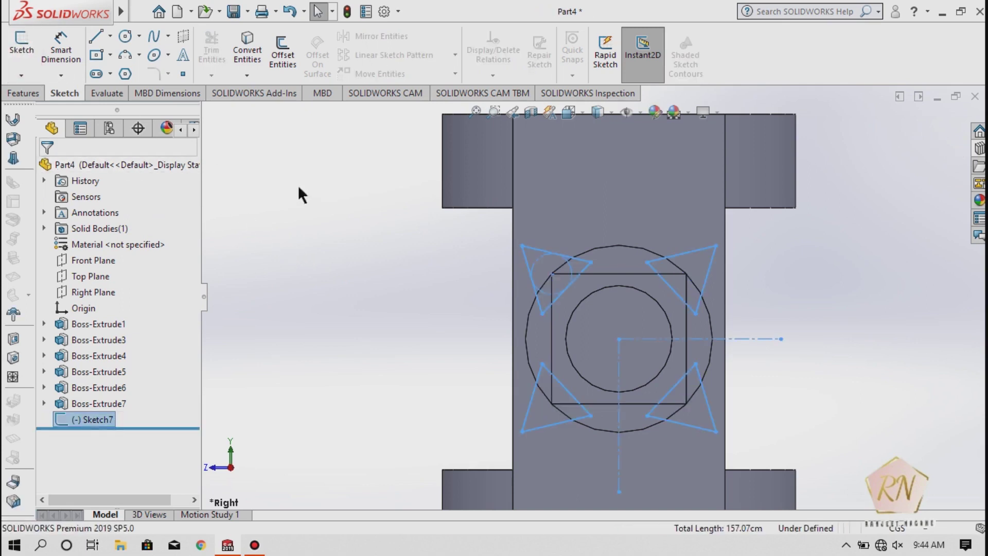
# Start an Extruded Boss/Base from the Features tab, then cancel it
pyautogui.click(23, 91)
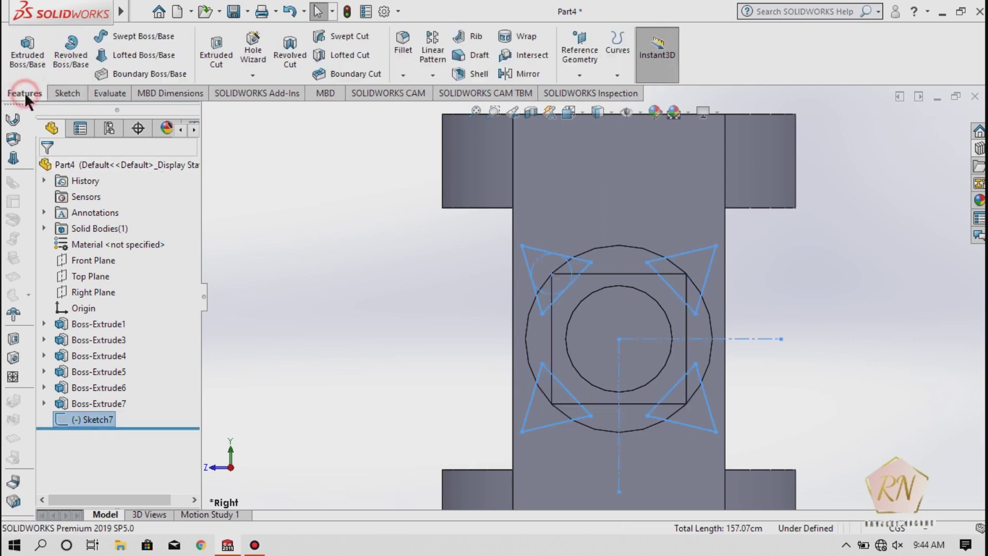
pyautogui.click(31, 60)
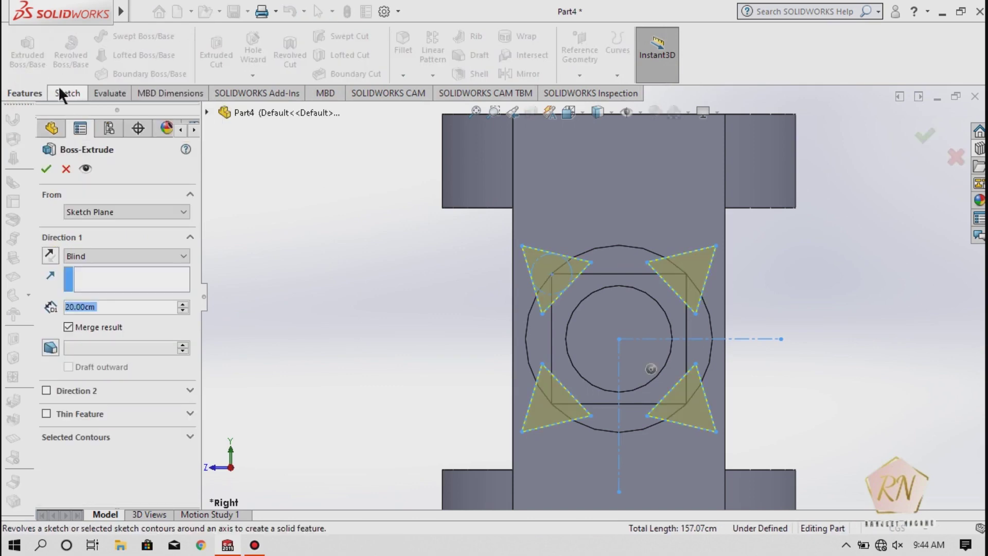
pyautogui.click(66, 169)
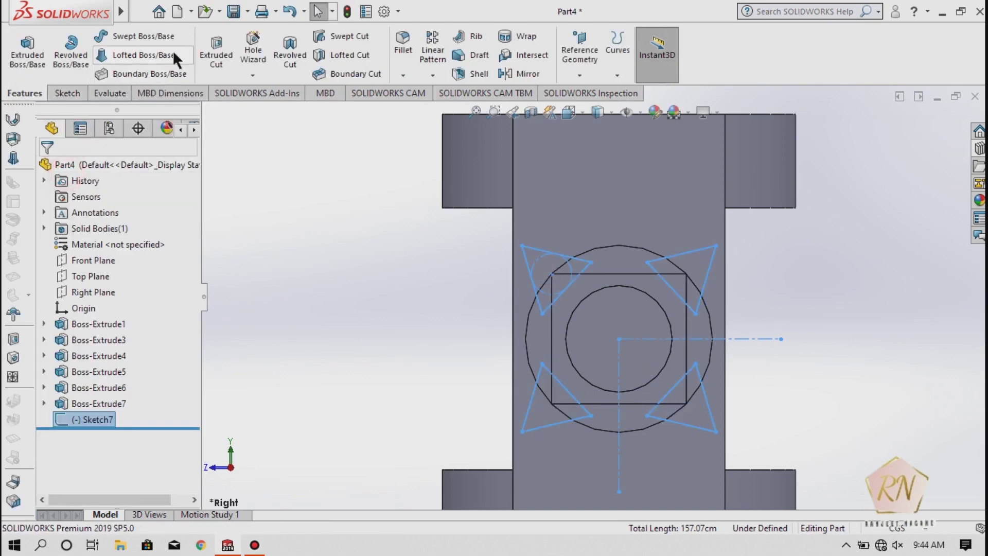
# Start an extruded cut of the triangle sketch and orbit to inspect its preview
pyautogui.click(223, 52)
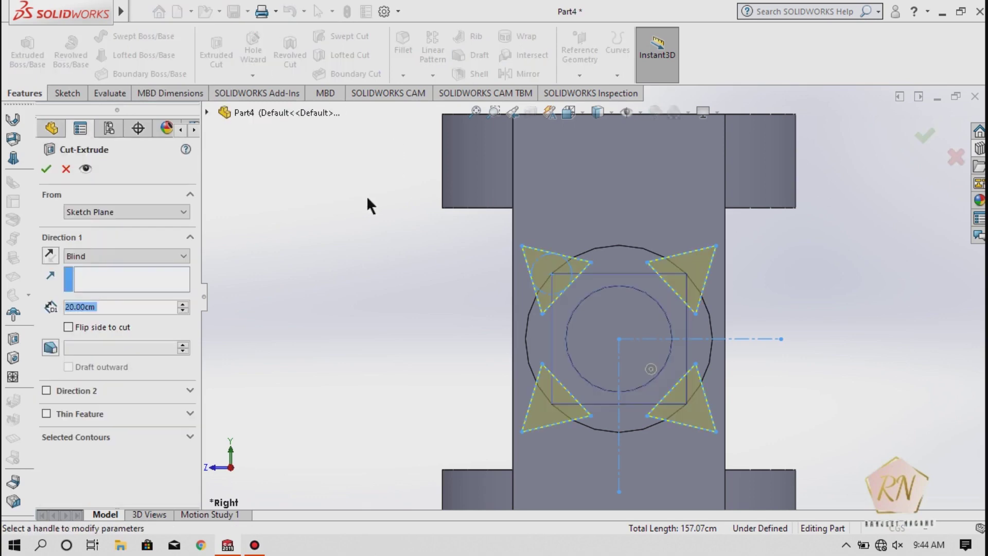
pyautogui.moveTo(370, 222); pyautogui.dragTo(536, 321, button='middle')
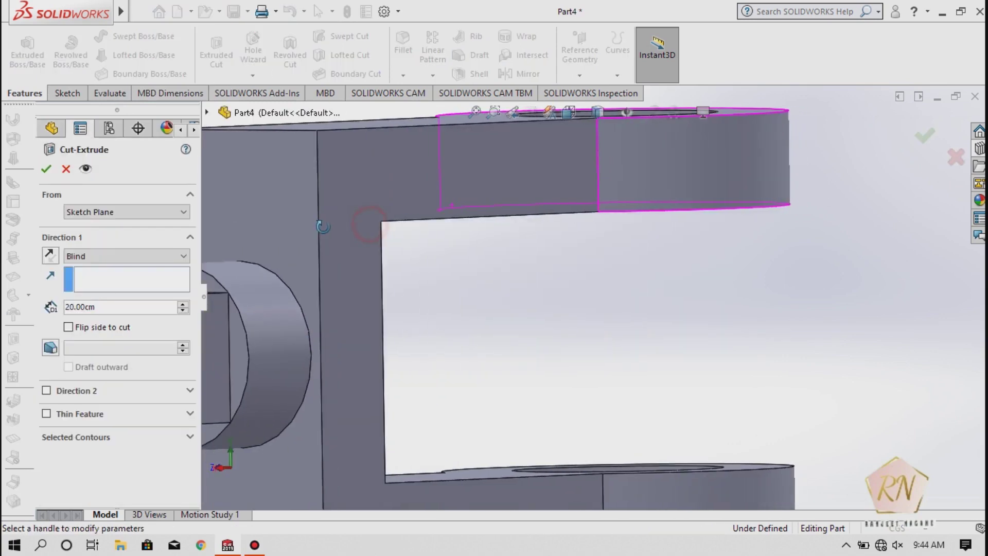
pyautogui.scroll(5, 536, 321)
pyautogui.scroll(3, 536, 321)
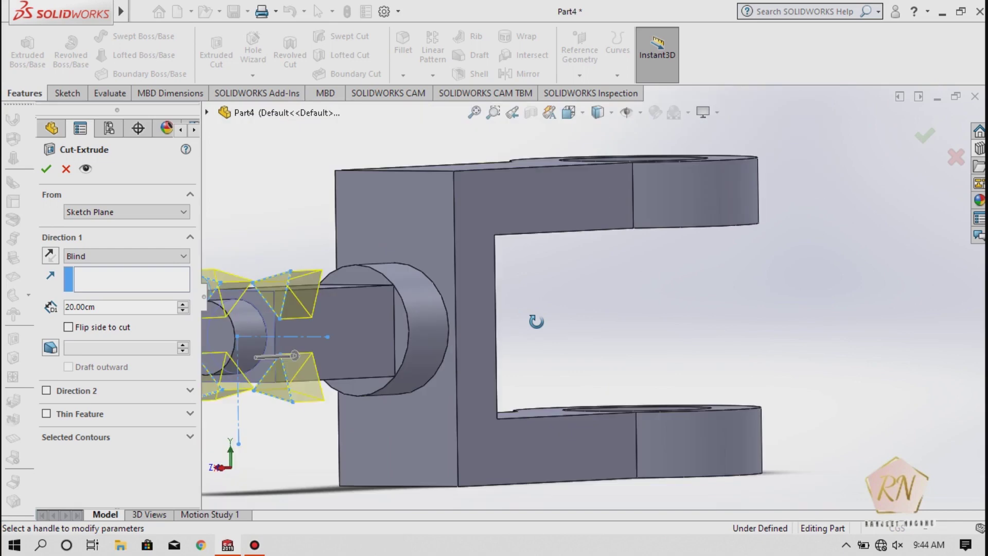
pyautogui.scroll(3, 536, 321)
pyautogui.moveTo(569, 321)
pyautogui.mouseDown(button='middle')
pyautogui.moveTo(536, 319)
pyautogui.moveTo(625, 320)
pyautogui.mouseUp(button='middle')
pyautogui.scroll(-1, 350, 300)
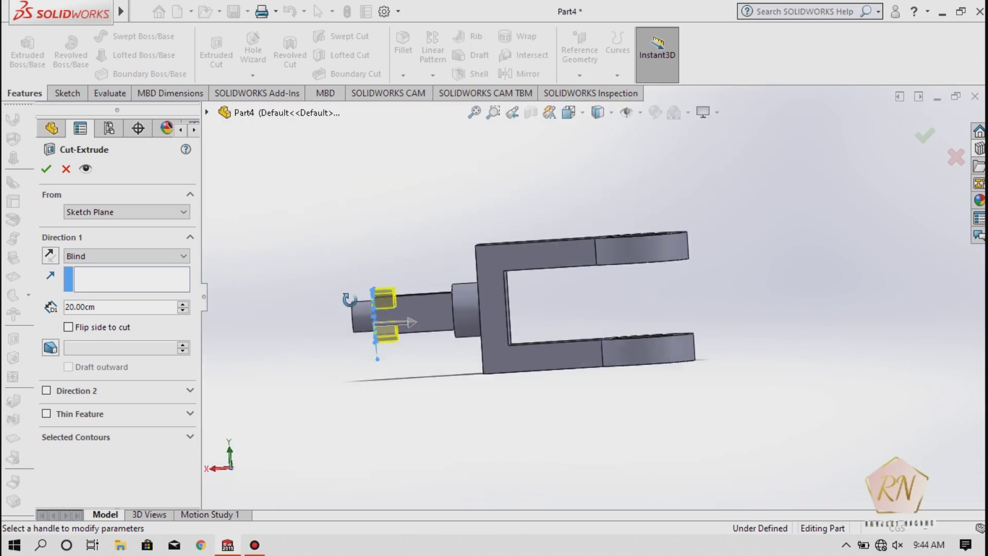
pyautogui.scroll(-3, 350, 300)
# Set the Blind cut depth to 50 cm and create Cut-Extrude1, notching the shaft corners
pyautogui.click(101, 307)
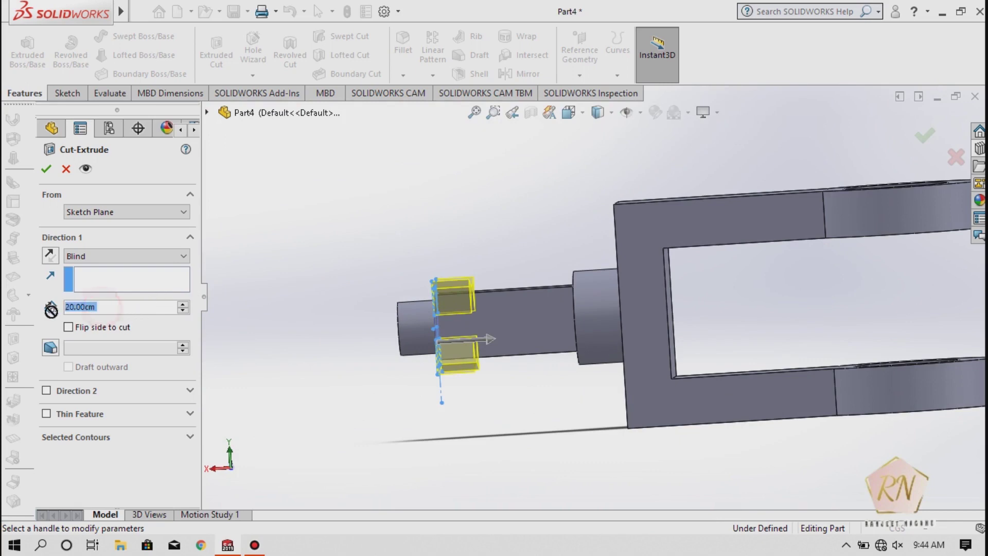
pyautogui.write('35')
pyautogui.press('Return')
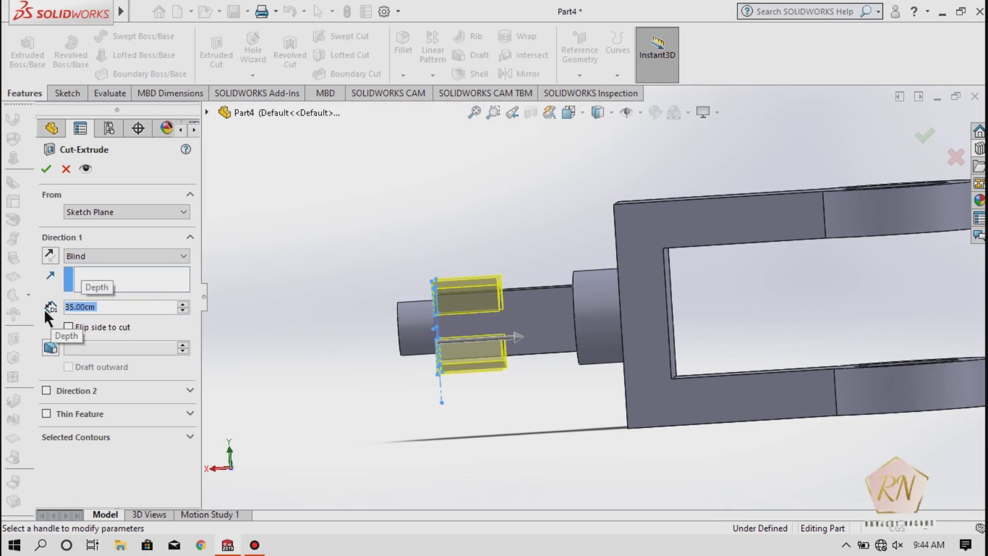
pyautogui.write('50')
pyautogui.press('Return')
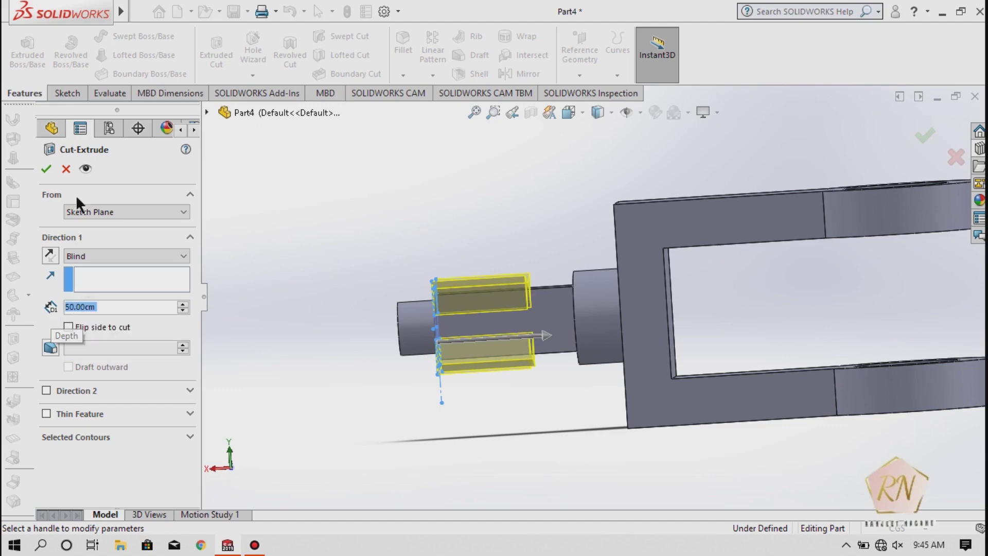
pyautogui.click(45, 168)
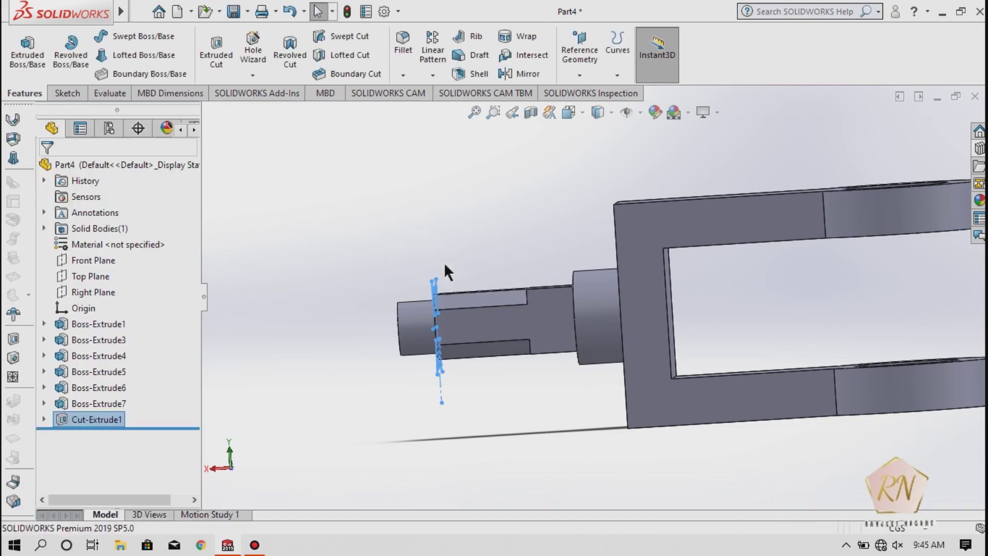
pyautogui.scroll(-2, 434, 288)
pyautogui.scroll(-3, 432, 285)
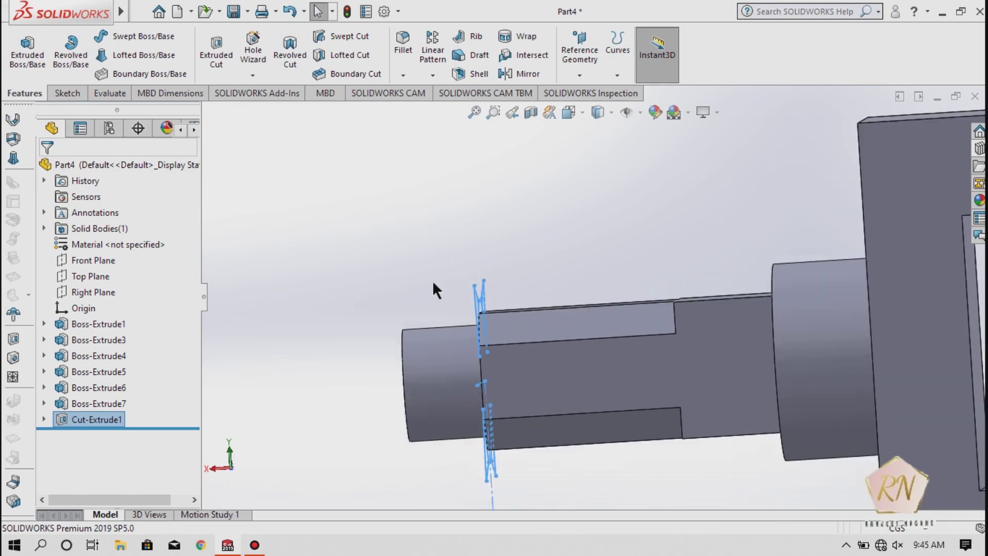
pyautogui.scroll(-3, 507, 295)
pyautogui.click(526, 273)
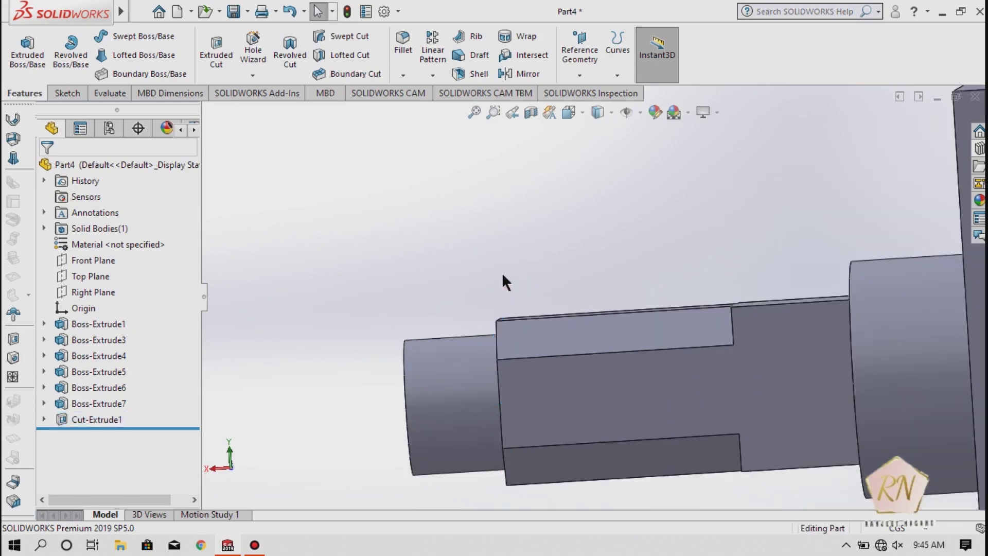
pyautogui.scroll(1, 479, 264)
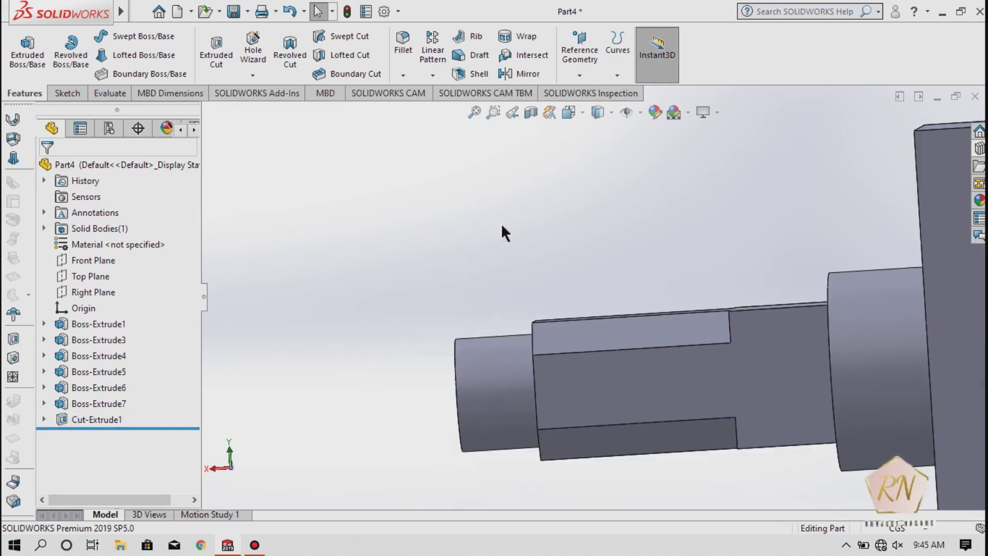
pyautogui.moveTo(502, 226)
pyautogui.mouseDown(button='middle')
pyautogui.moveTo(584, 245)
pyautogui.moveTo(374, 236)
pyautogui.moveTo(427, 224)
pyautogui.mouseUp(button='middle')
pyautogui.scroll(5, 313, 215)
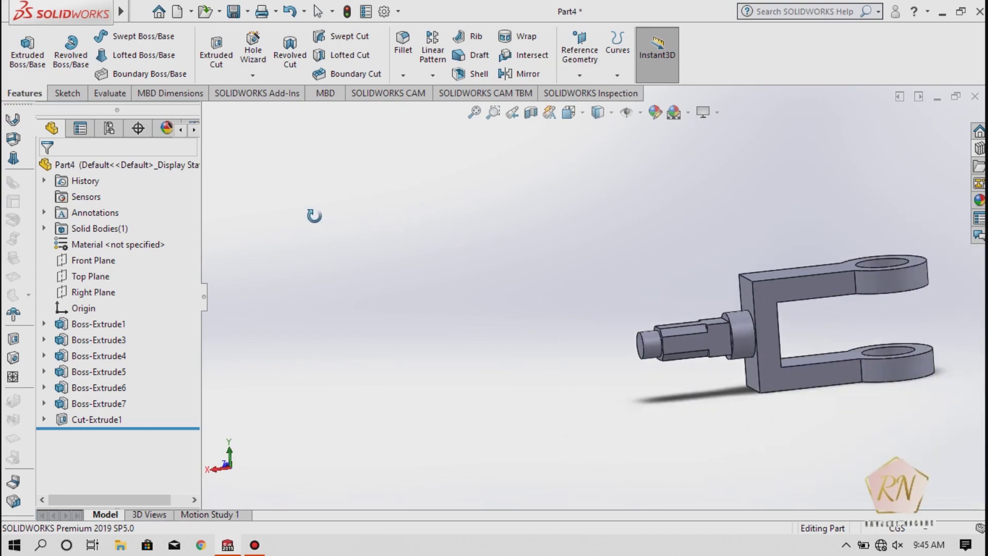
pyautogui.scroll(-2, 741, 304)
# Start a fillet on the back plate's top outer edge, trying radii of 20, 30 and 35 cm
pyautogui.scroll(-3, 739, 304)
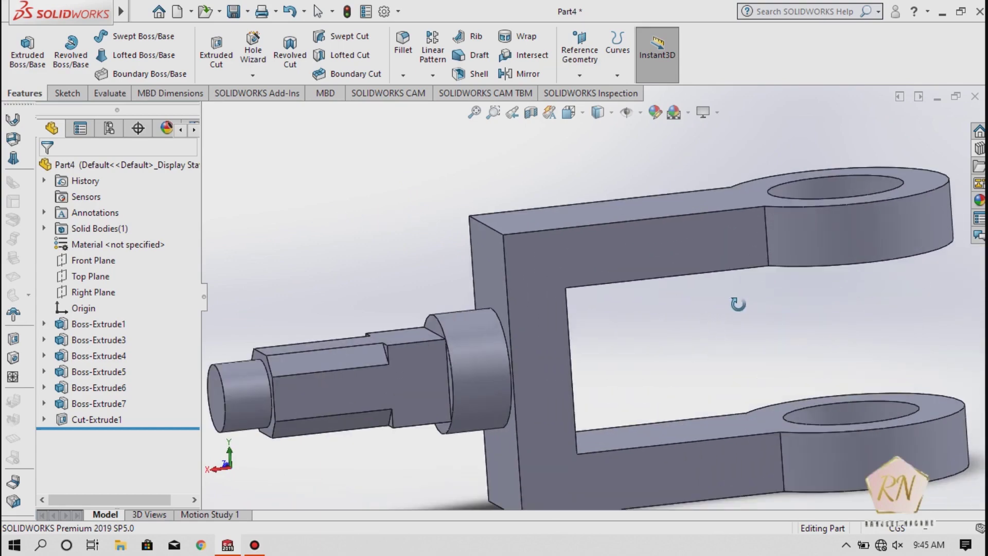
pyautogui.press('Escape')
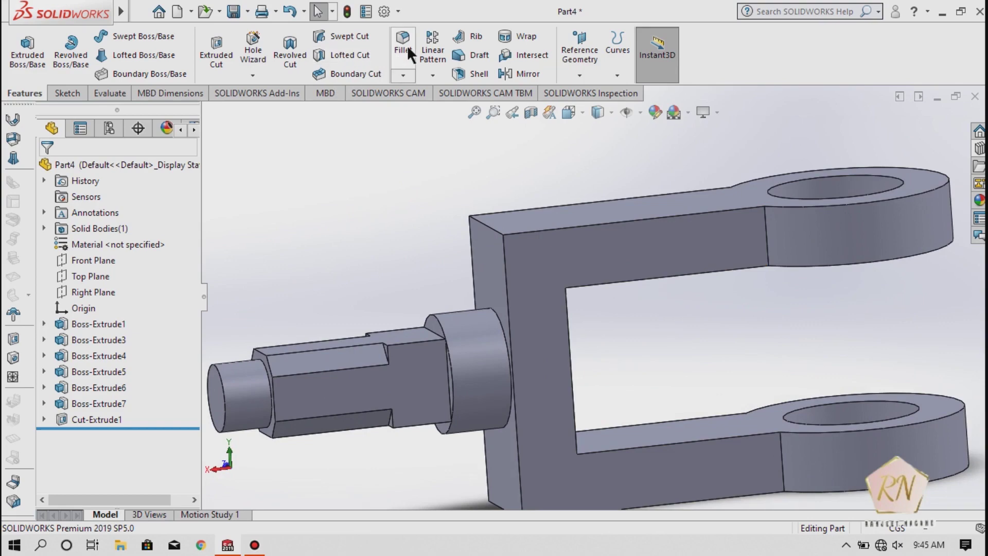
pyautogui.click(409, 45)
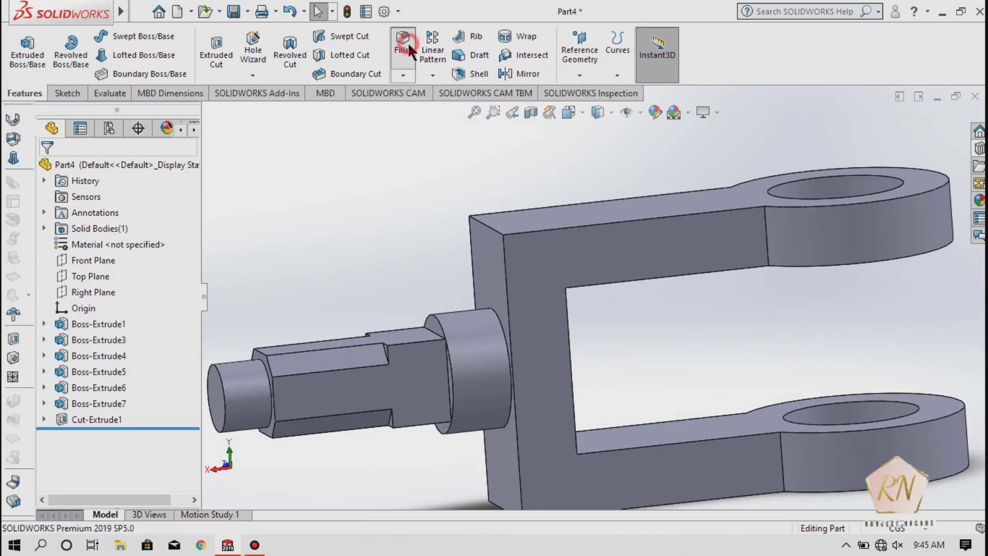
pyautogui.click(491, 227)
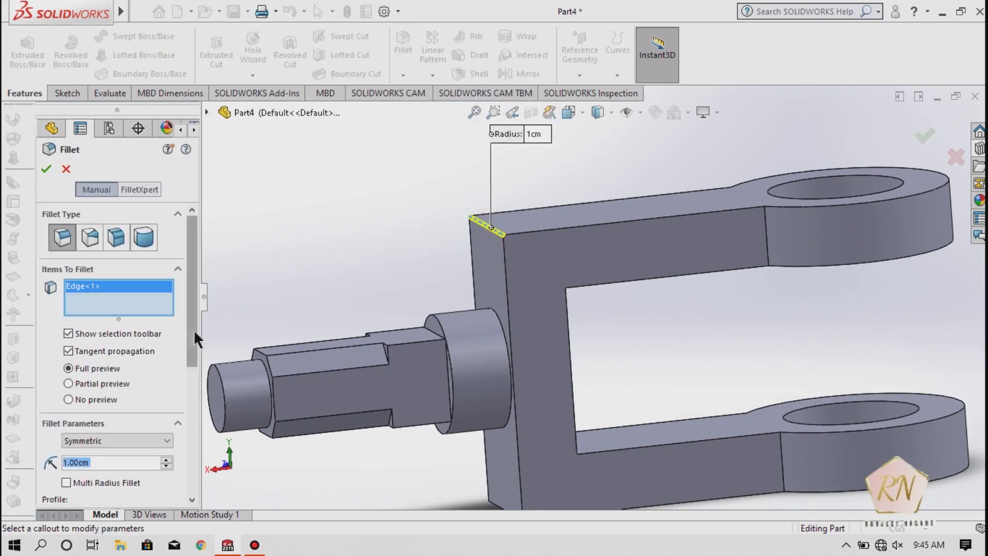
pyautogui.write('20')
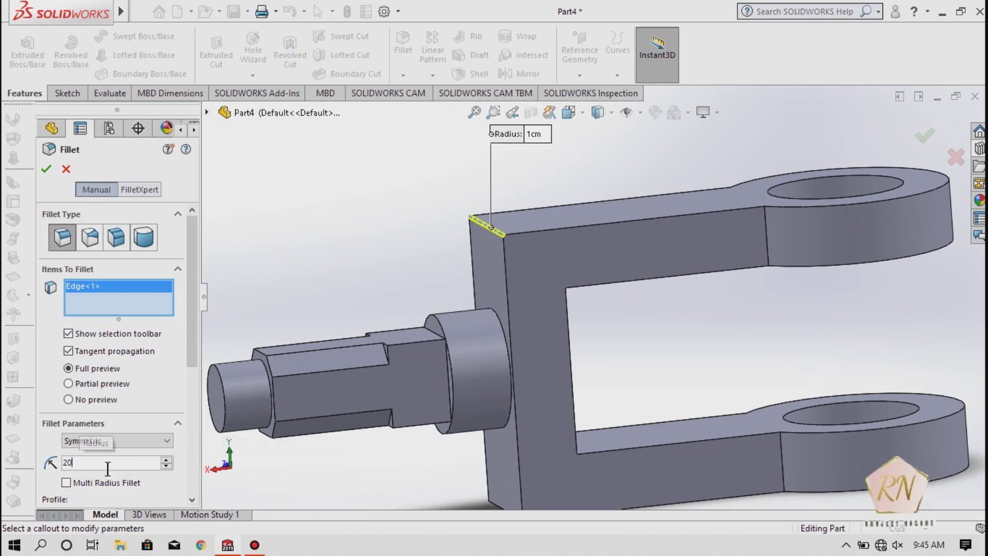
pyautogui.press('Return')
pyautogui.write('30')
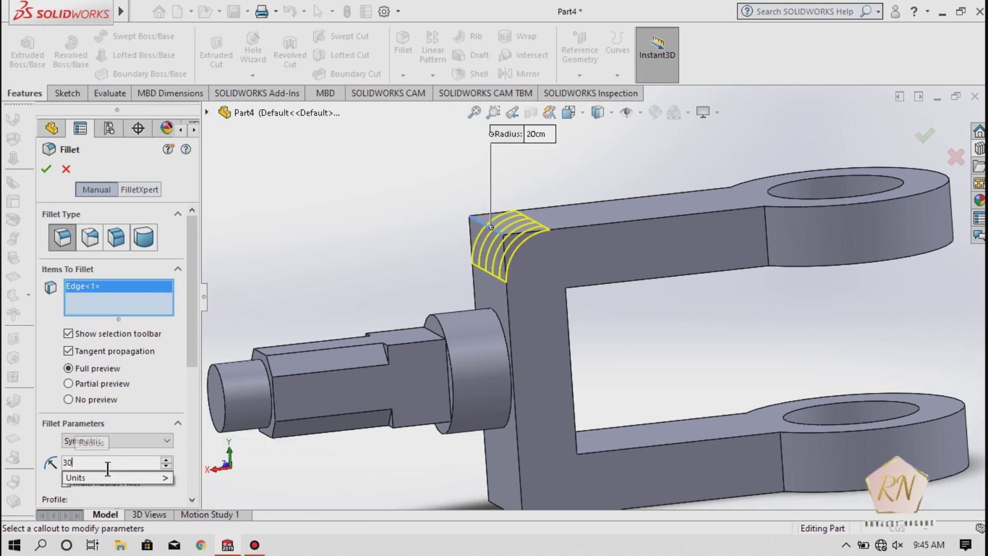
pyautogui.press('Return')
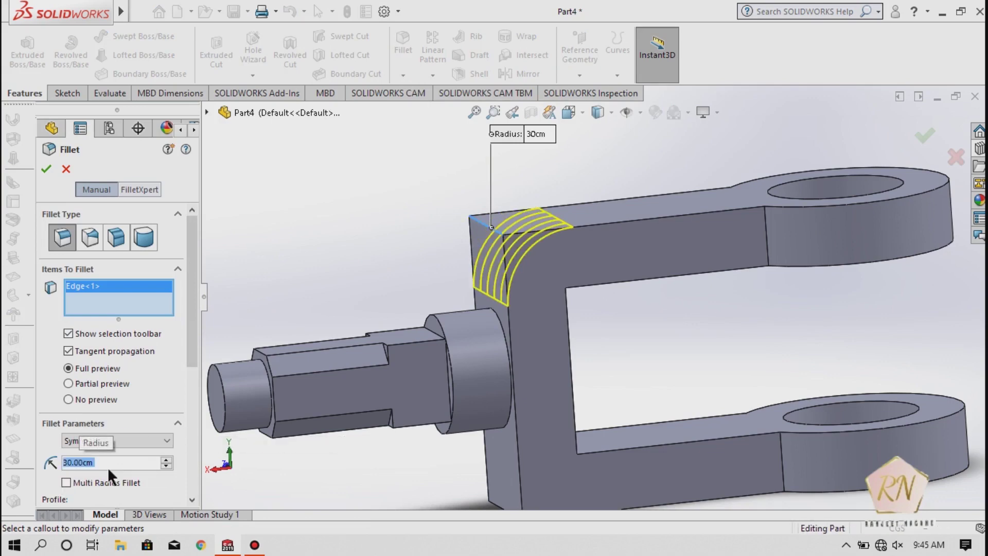
pyautogui.write('35')
pyautogui.press('Return')
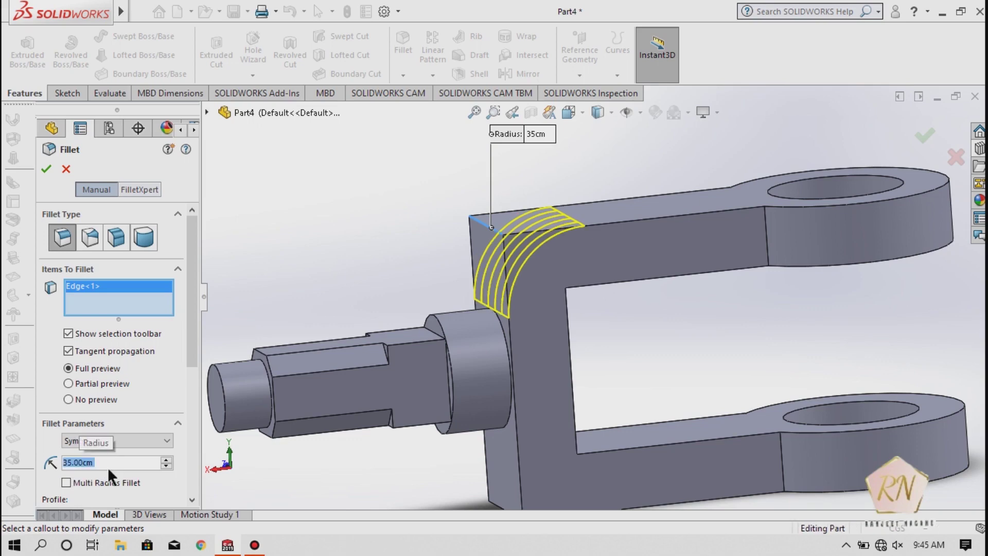
pyautogui.write('30')
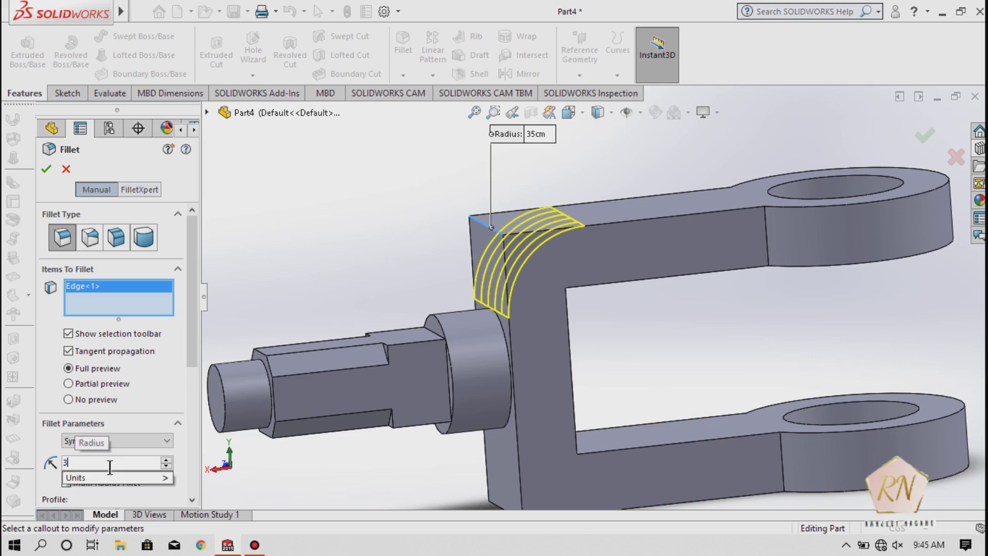
pyautogui.press('Return')
# Add the bottom outer edge and create Fillet1 at a 34 cm radius
pyautogui.scroll(-1, 298, 237)
pyautogui.scroll(2, 344, 304)
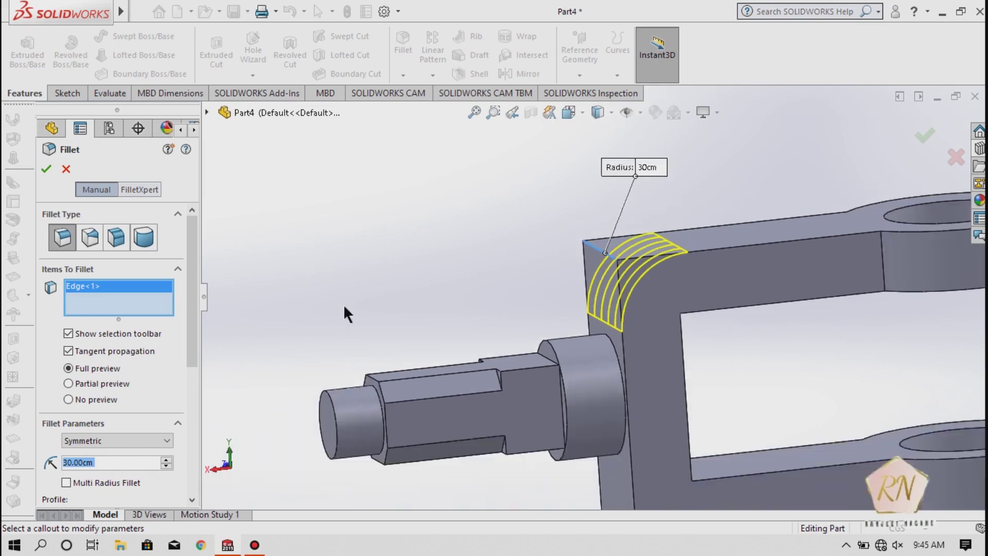
pyautogui.scroll(1, 344, 305)
pyautogui.scroll(1, 344, 304)
pyautogui.click(608, 416)
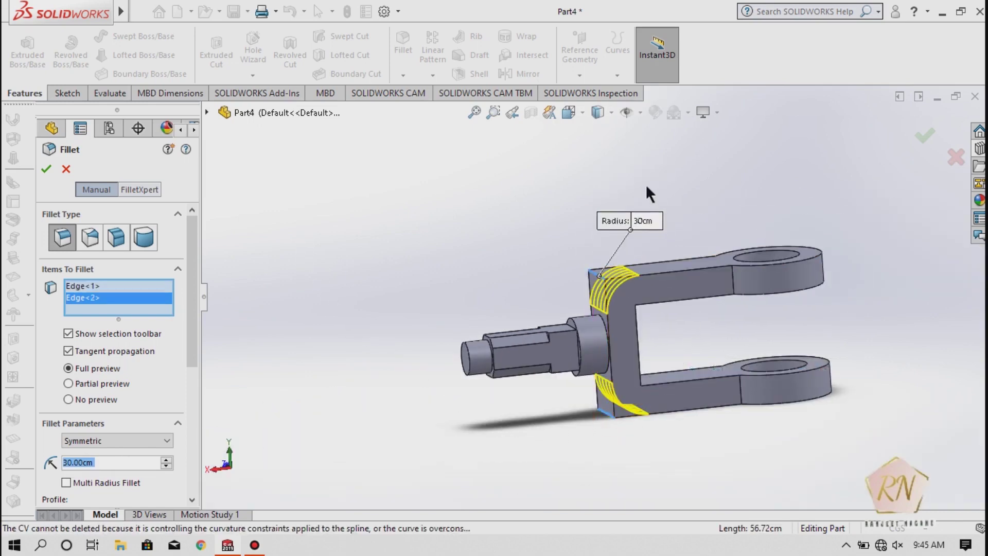
pyautogui.write('3')
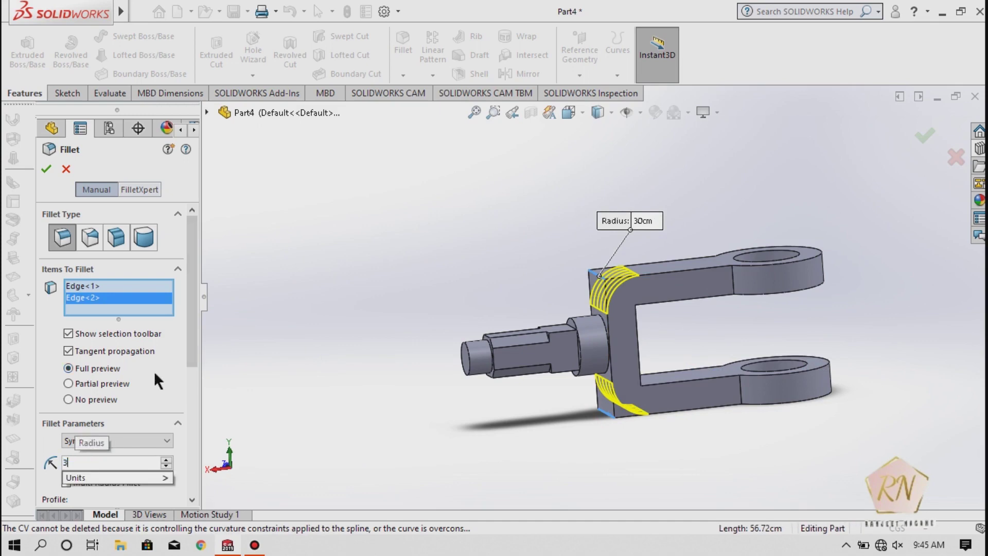
pyautogui.write('4')
pyautogui.press('Return')
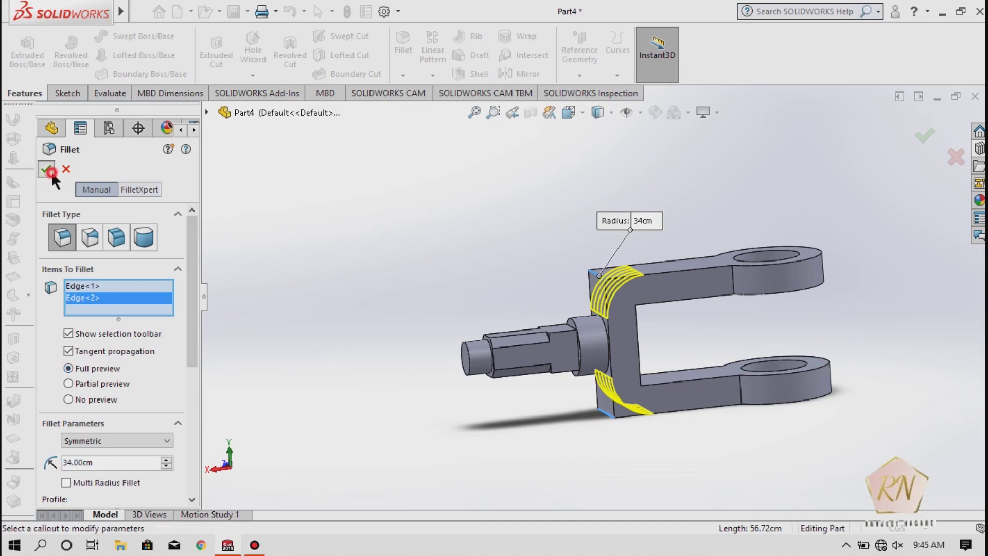
pyautogui.click(47, 169)
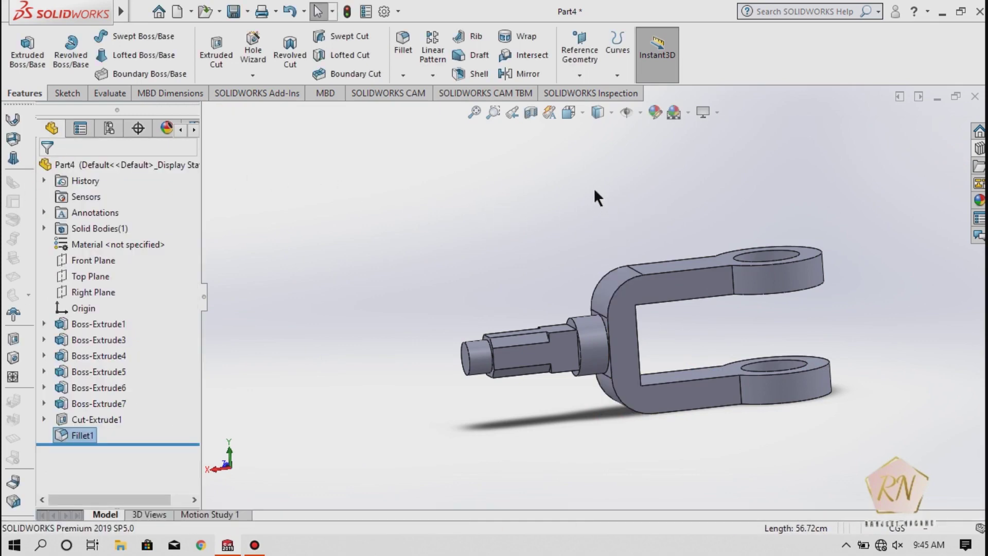
pyautogui.click(566, 208)
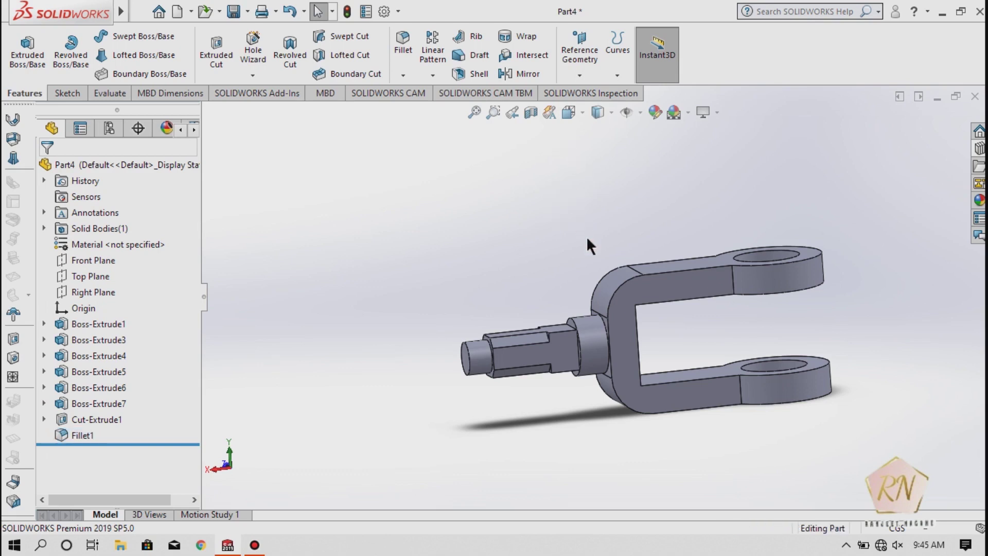
pyautogui.moveTo(587, 240); pyautogui.dragTo(533, 284, button='middle')
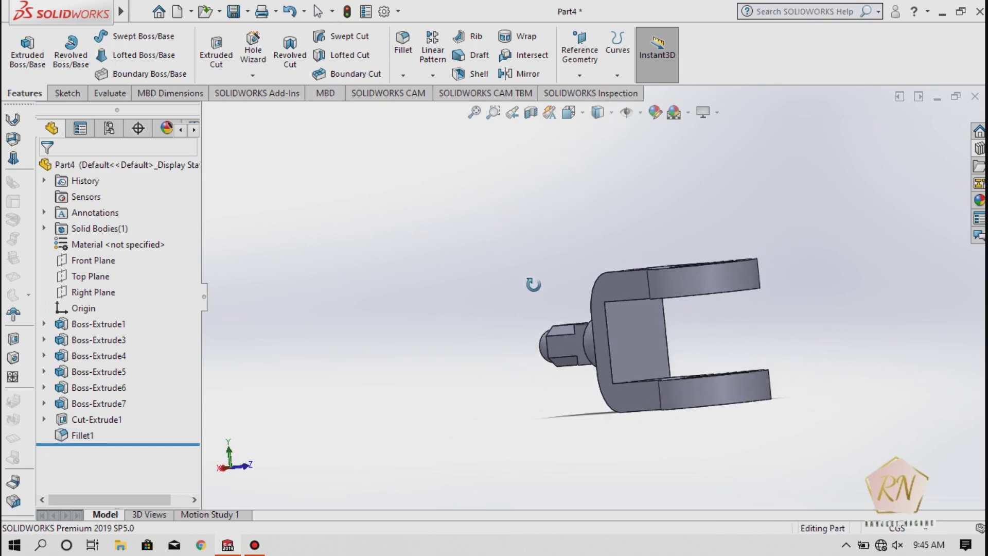
pyautogui.moveTo(510, 237); pyautogui.dragTo(518, 260, button='middle')
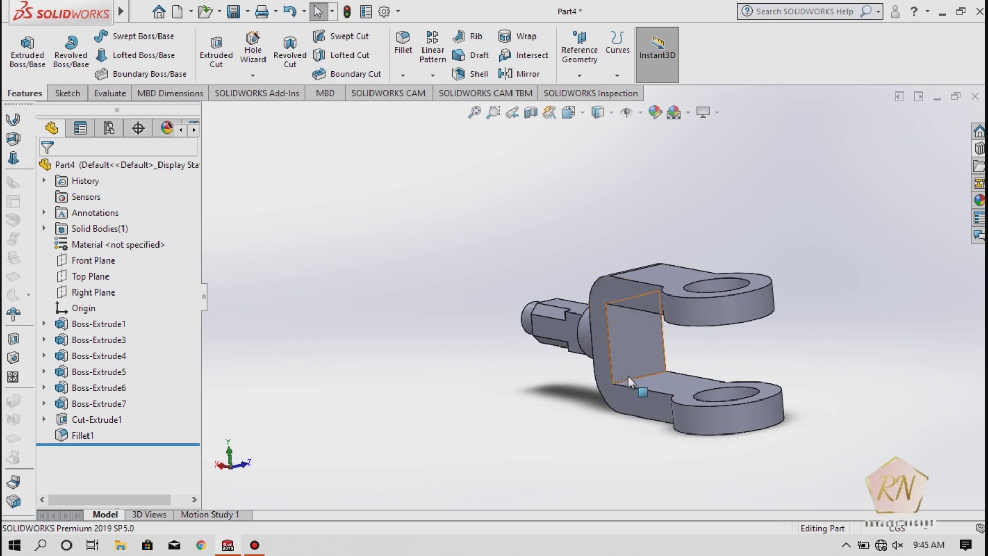
pyautogui.scroll(3, 628, 376)
pyautogui.scroll(-4, 619, 338)
pyautogui.scroll(-3, 619, 337)
pyautogui.scroll(-3, 618, 337)
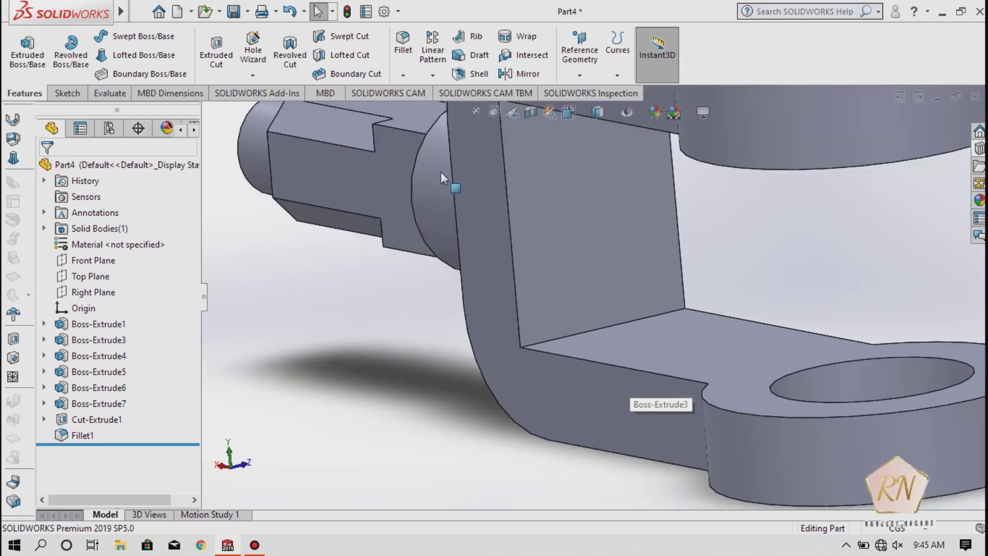
pyautogui.click(596, 332)
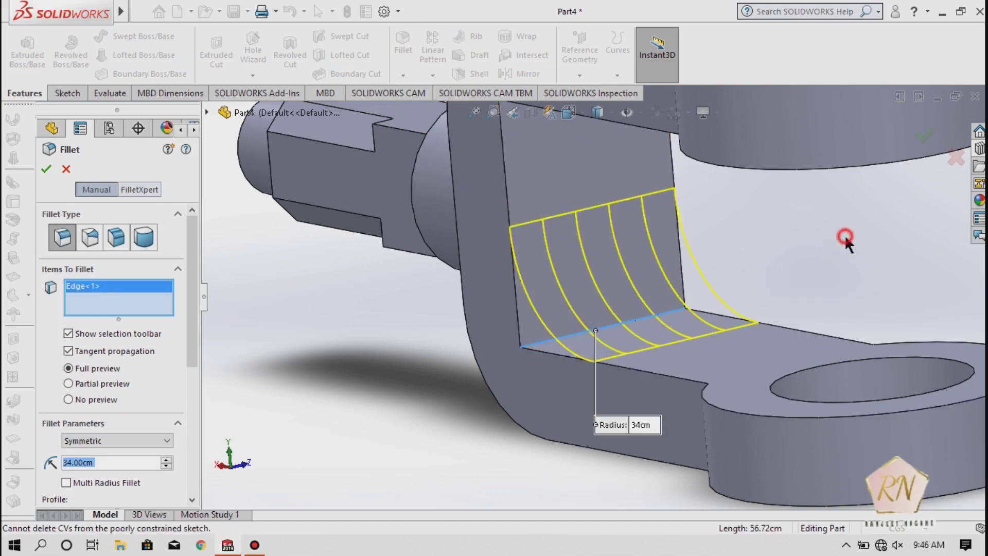
pyautogui.write('r')
pyautogui.press('Return')
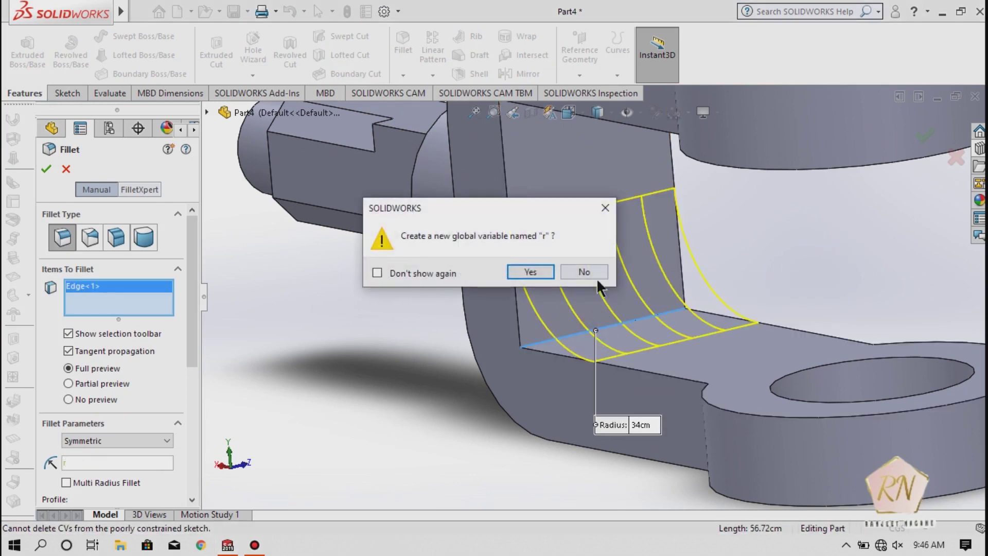
pyautogui.click(585, 273)
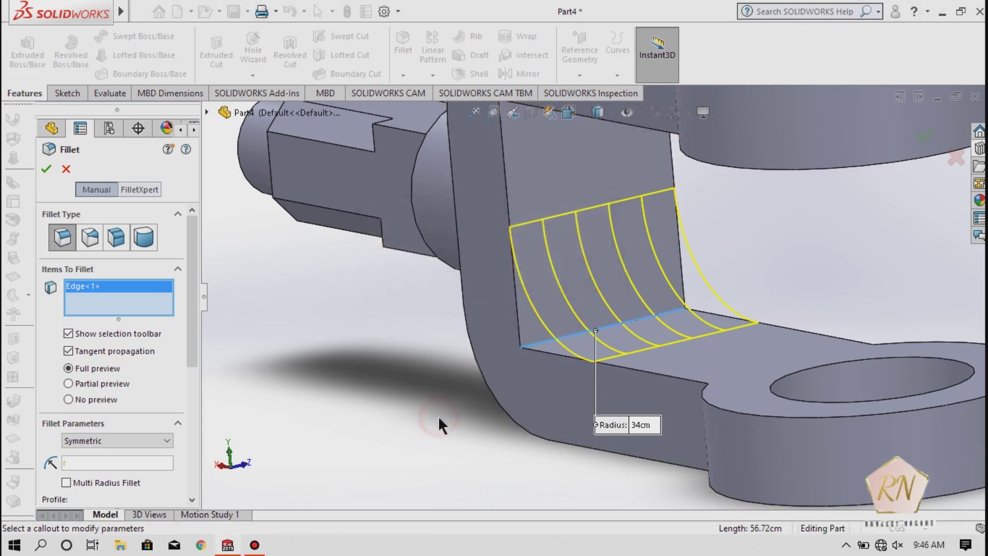
pyautogui.moveTo(439, 418); pyautogui.dragTo(428, 325, button='middle')
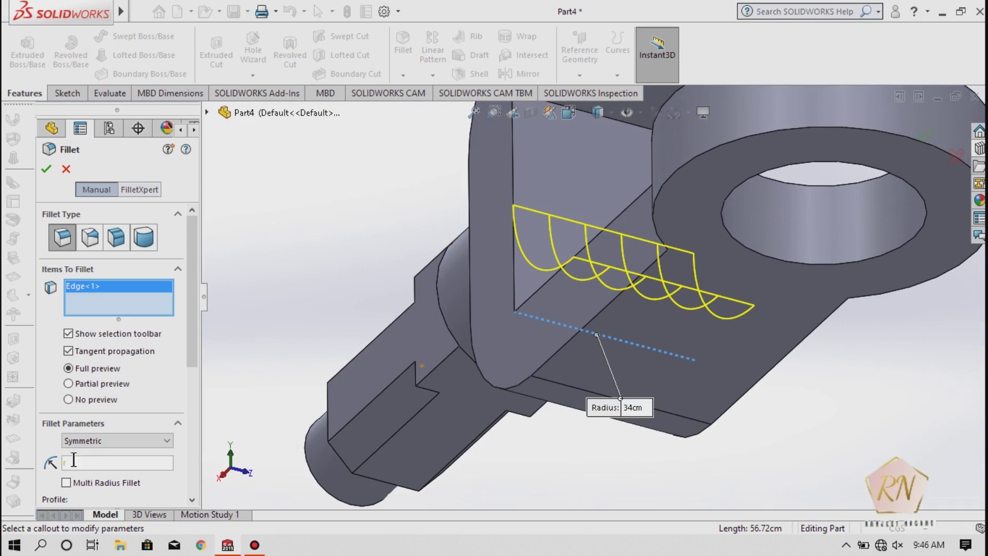
pyautogui.write('34')
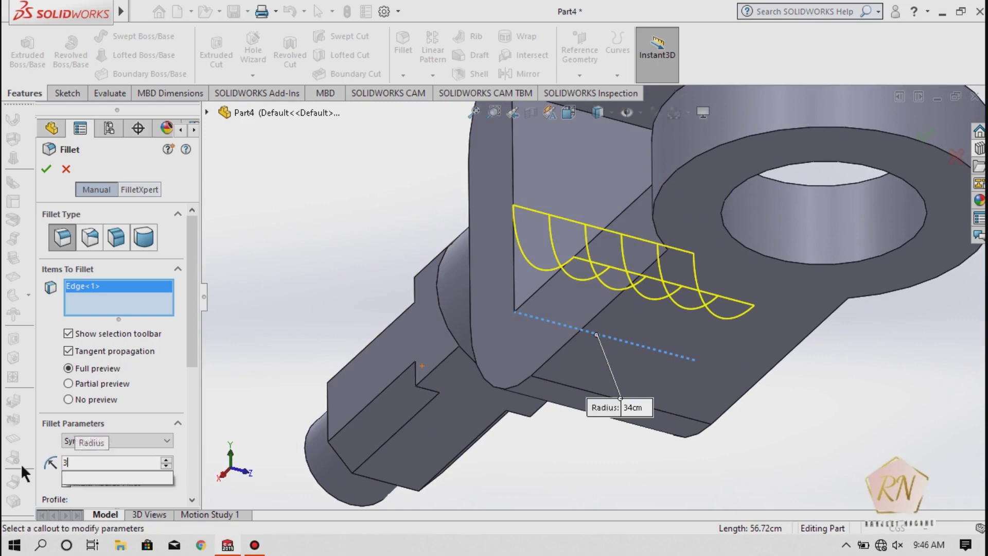
pyautogui.press('Return')
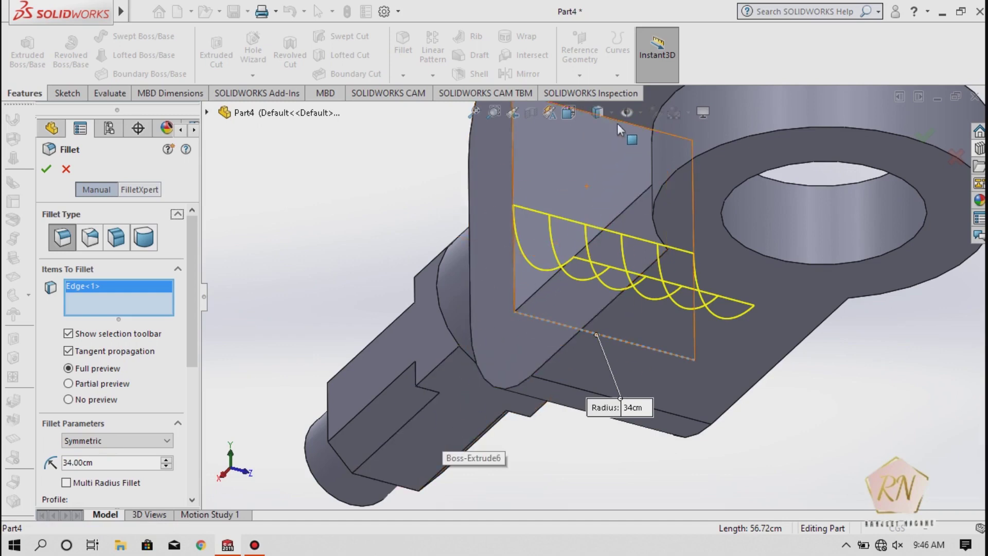
pyautogui.scroll(-3, 554, 357)
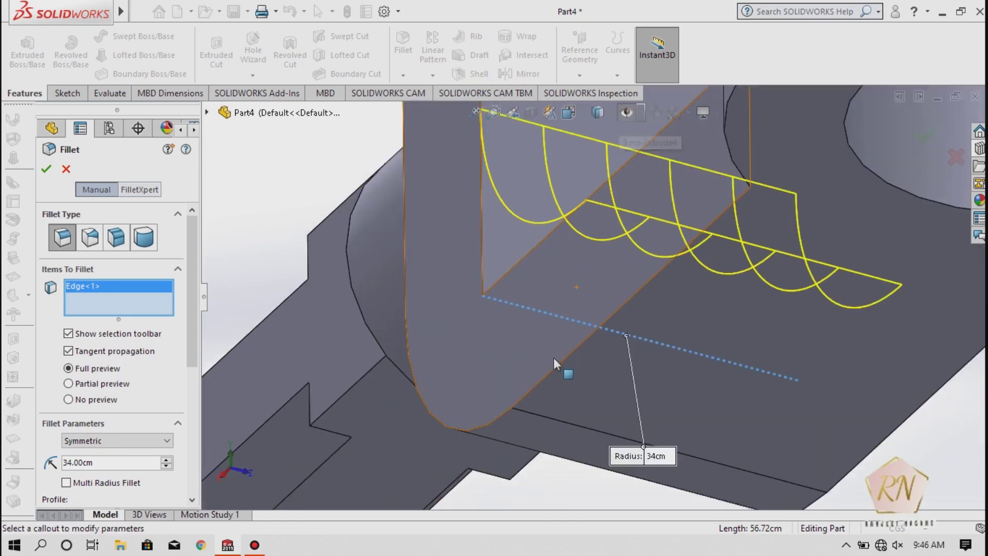
pyautogui.scroll(3, 553, 357)
pyautogui.scroll(2, 582, 375)
pyautogui.scroll(-3, 592, 206)
pyautogui.scroll(-2, 579, 265)
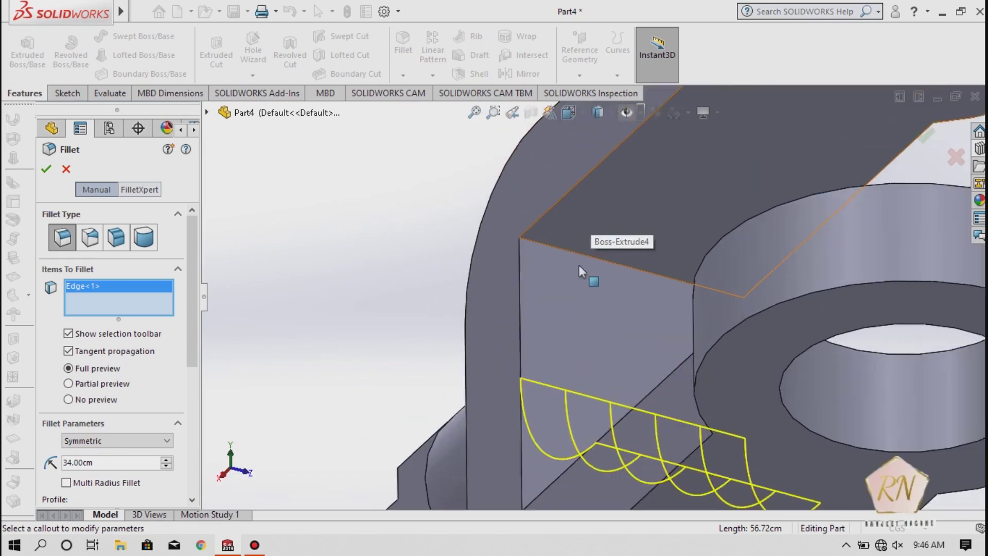
pyautogui.press('Return')
# Fillet both inner corners between the back plate and the arms at 34 cm, creating Fillet2
pyautogui.click(583, 254)
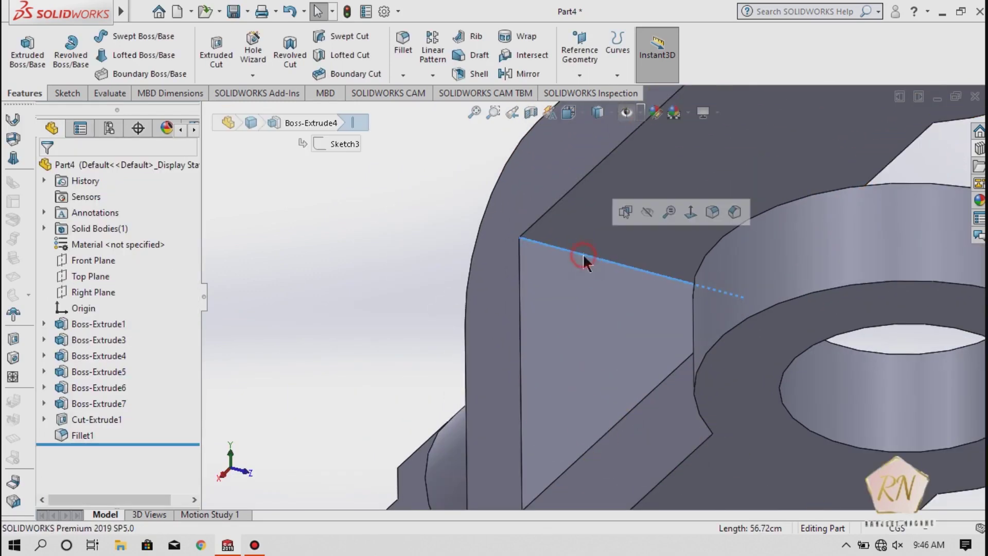
pyautogui.press('Escape')
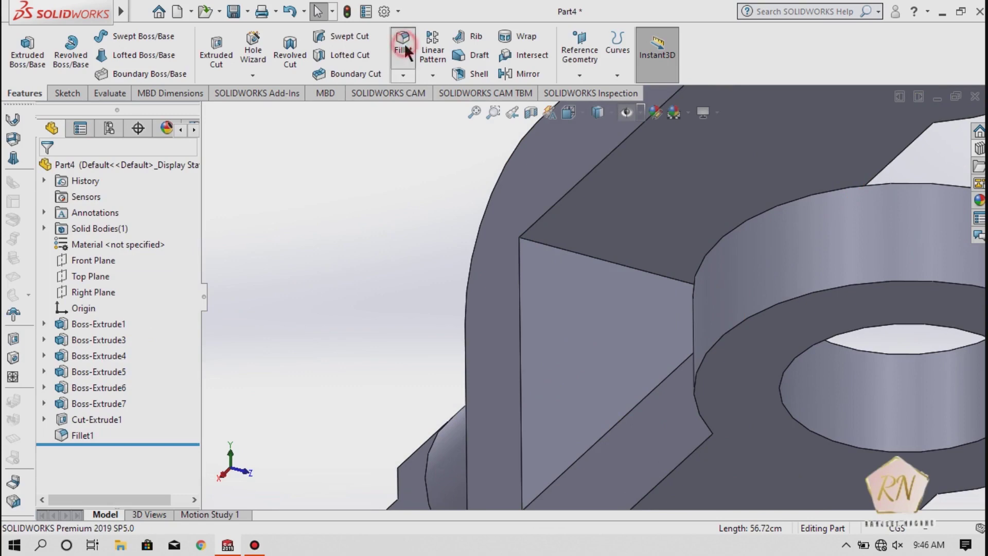
pyautogui.click(604, 260)
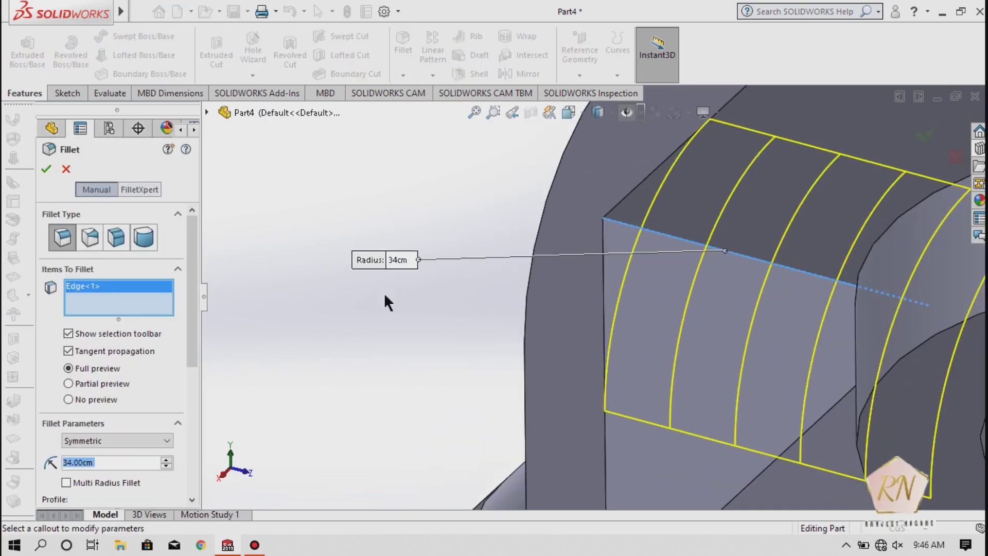
pyautogui.scroll(3, 384, 293)
pyautogui.scroll(2, 384, 295)
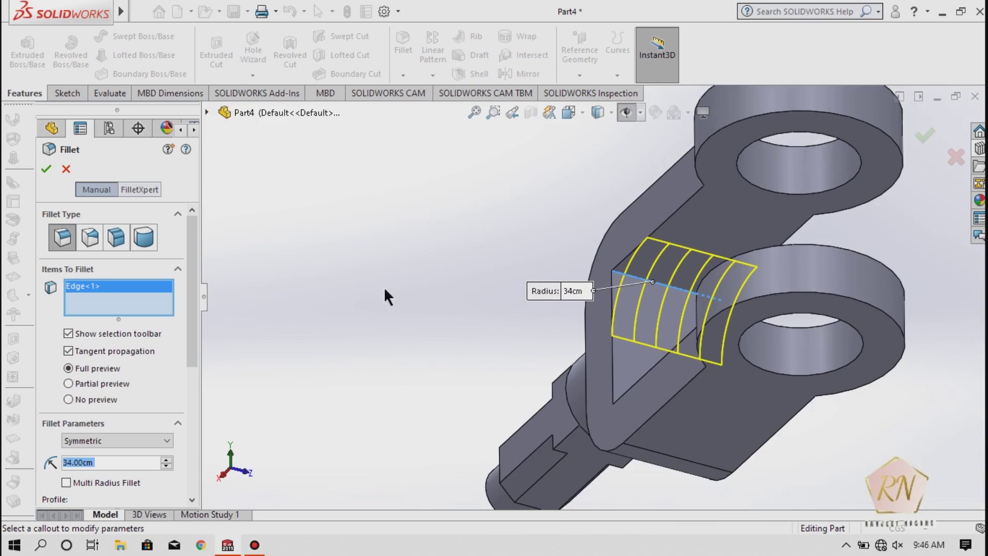
pyautogui.click(384, 290)
pyautogui.moveTo(385, 290); pyautogui.dragTo(404, 411, button='middle')
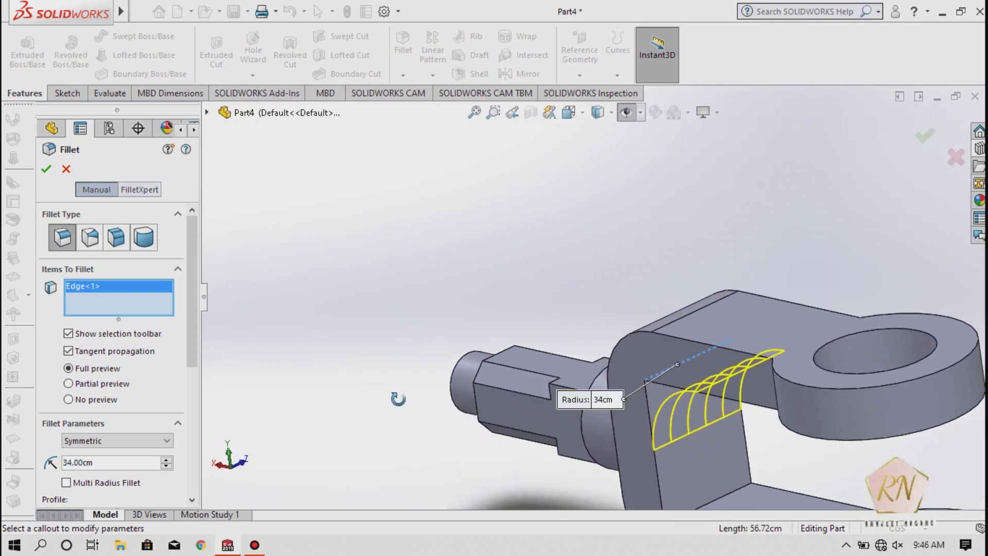
pyautogui.scroll(2, 330, 259)
pyautogui.scroll(2, 326, 255)
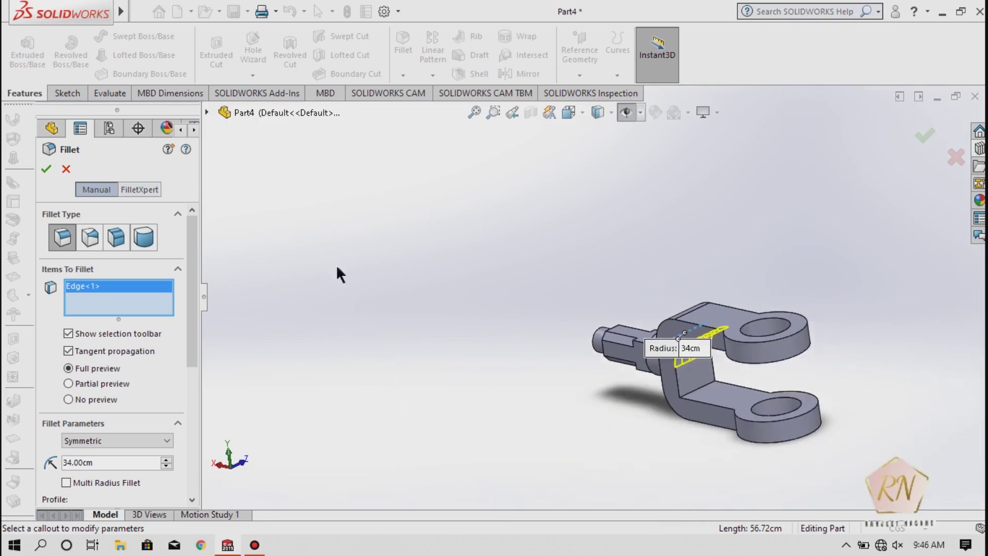
pyautogui.scroll(-3, 722, 375)
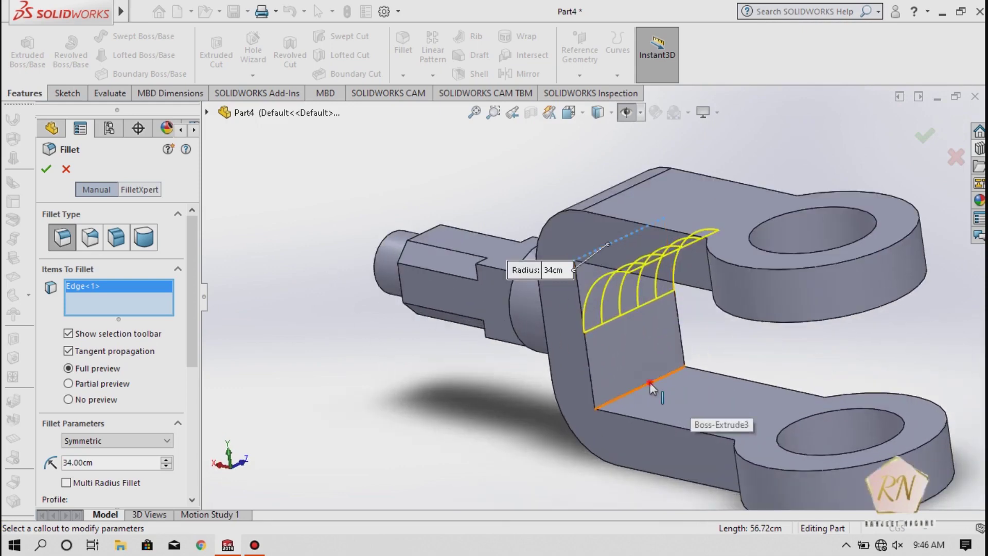
pyautogui.click(48, 170)
# Orbit and zoom the clevis to a side-on view showing the pin end
pyautogui.scroll(-3, 421, 332)
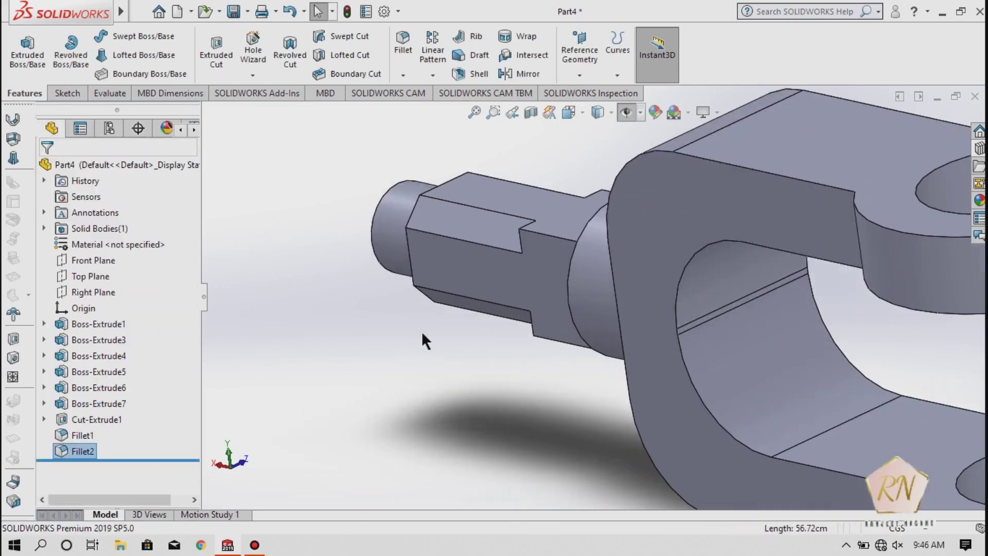
pyautogui.scroll(3, 423, 334)
pyautogui.scroll(1, 424, 332)
pyautogui.scroll(1, 428, 336)
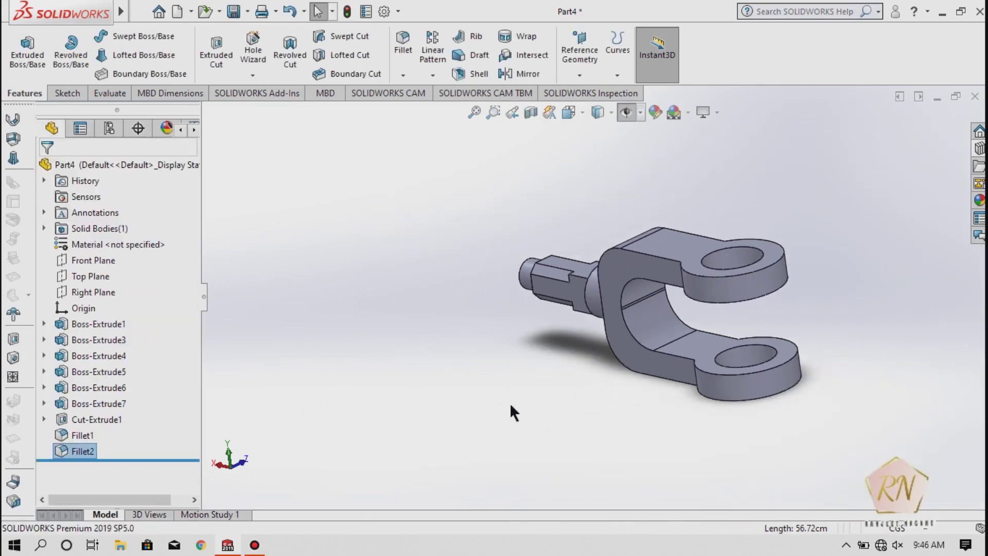
pyautogui.moveTo(495, 409)
pyautogui.mouseDown(button='middle')
pyautogui.moveTo(543, 368)
pyautogui.moveTo(530, 384)
pyautogui.moveTo(531, 431)
pyautogui.mouseUp(button='middle')
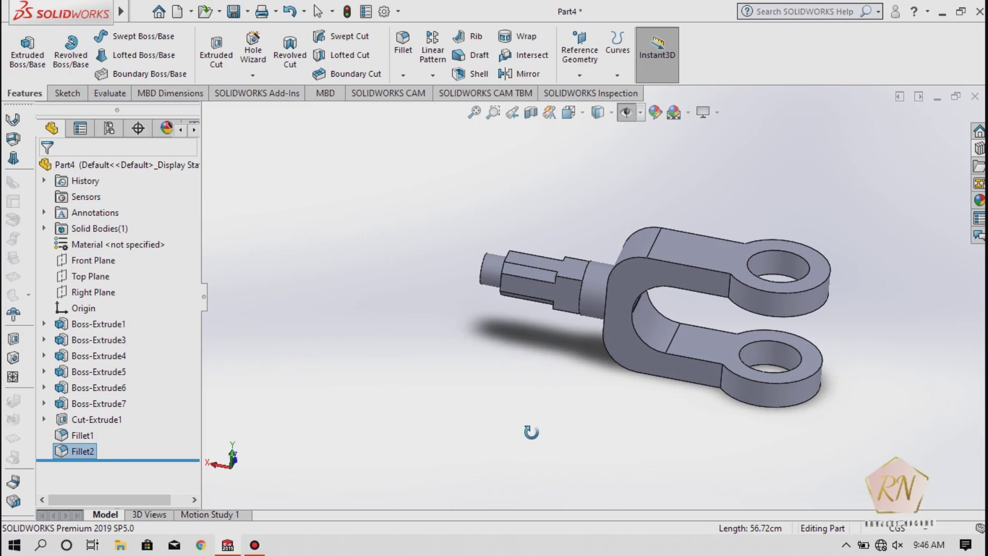
pyautogui.scroll(-2, 551, 276)
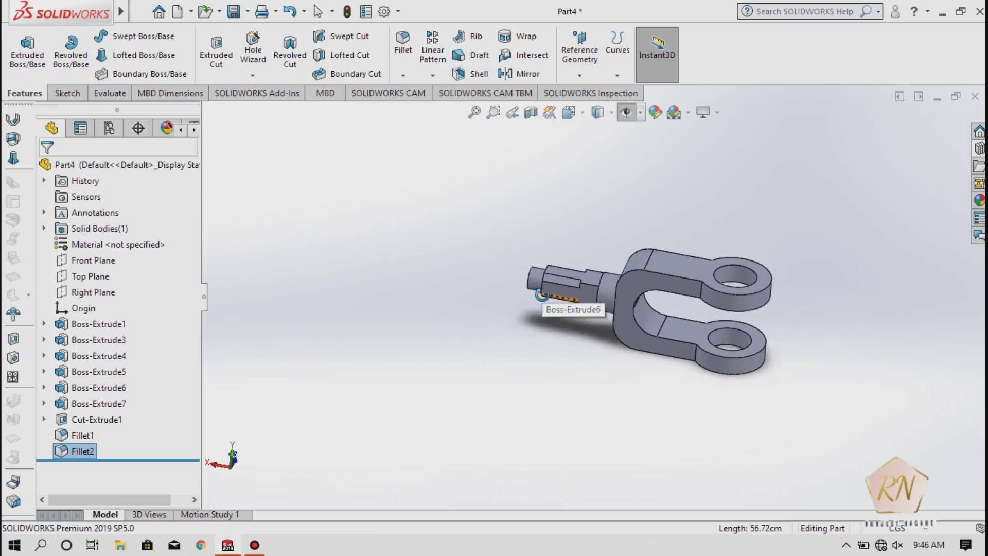
pyautogui.scroll(-3, 551, 277)
pyautogui.scroll(-2, 551, 276)
pyautogui.moveTo(490, 397)
pyautogui.mouseDown(button='middle')
pyautogui.moveTo(535, 399)
pyautogui.moveTo(546, 422)
pyautogui.mouseUp(button='middle')
pyautogui.press('Escape')
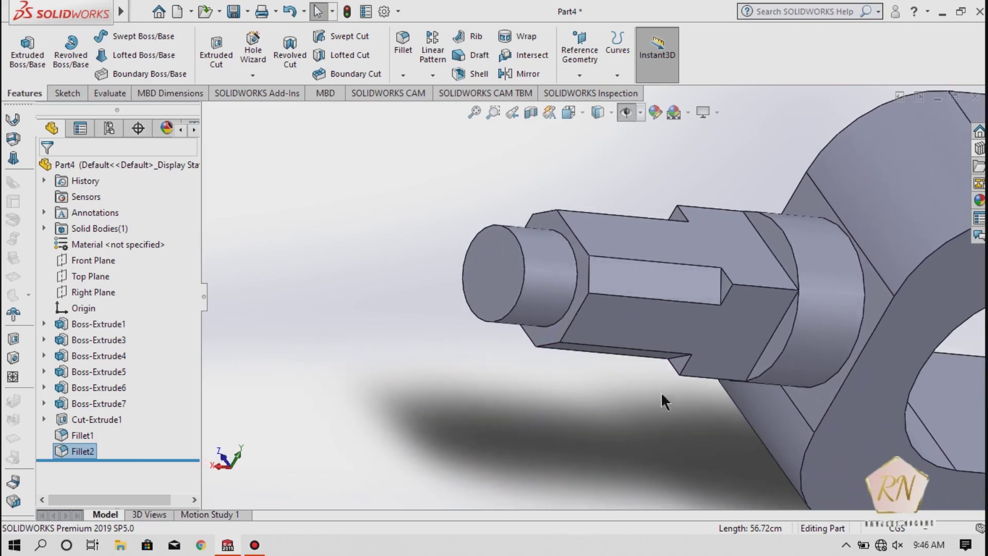
# Fillet the circular edge where the round collar meets the back plate at 2 cm
pyautogui.click(403, 44)
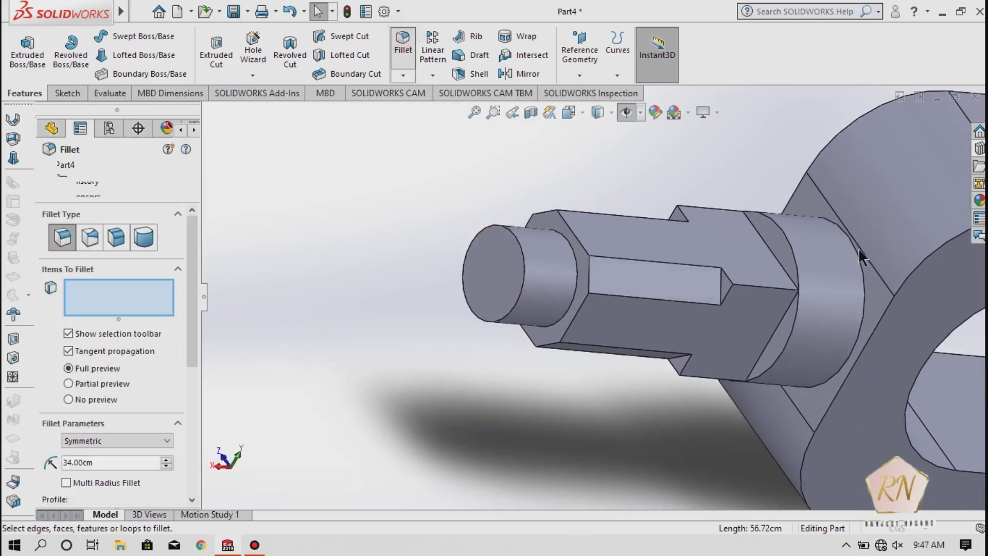
pyautogui.click(858, 266)
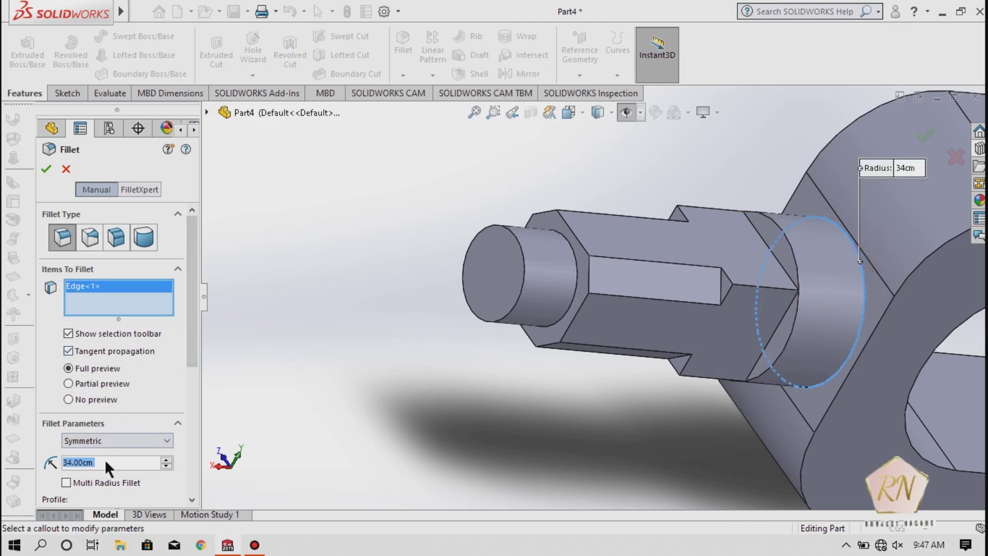
pyautogui.write('2')
pyautogui.press('Return')
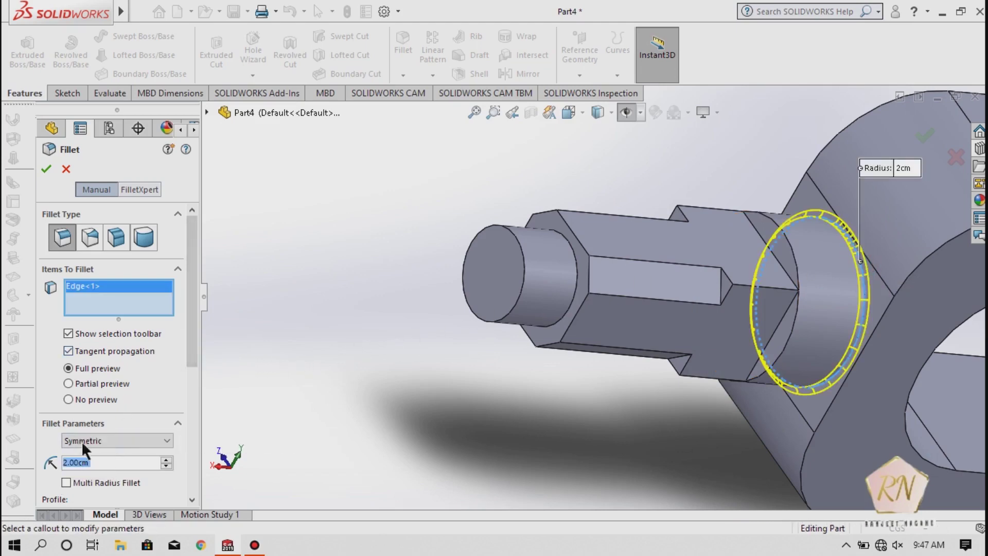
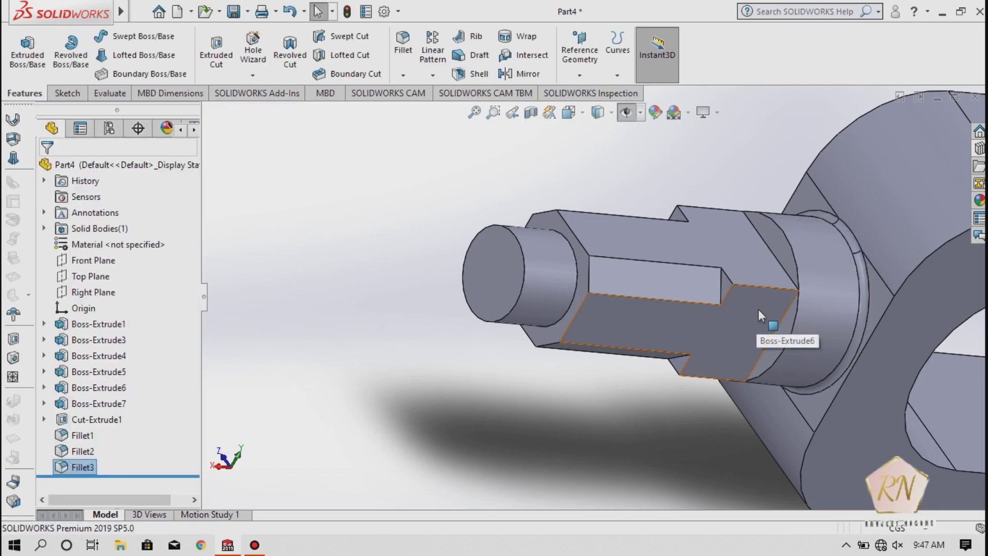
# Fillet two hex shaft edges and two hex socket edges with a 5 cm radius (Fillet4)
pyautogui.click(402, 58)
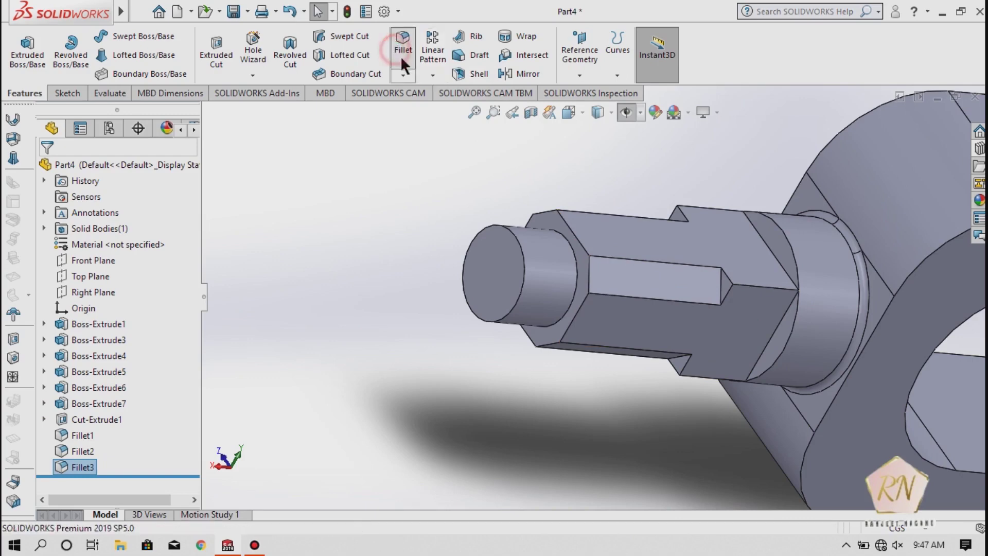
pyautogui.click(721, 280)
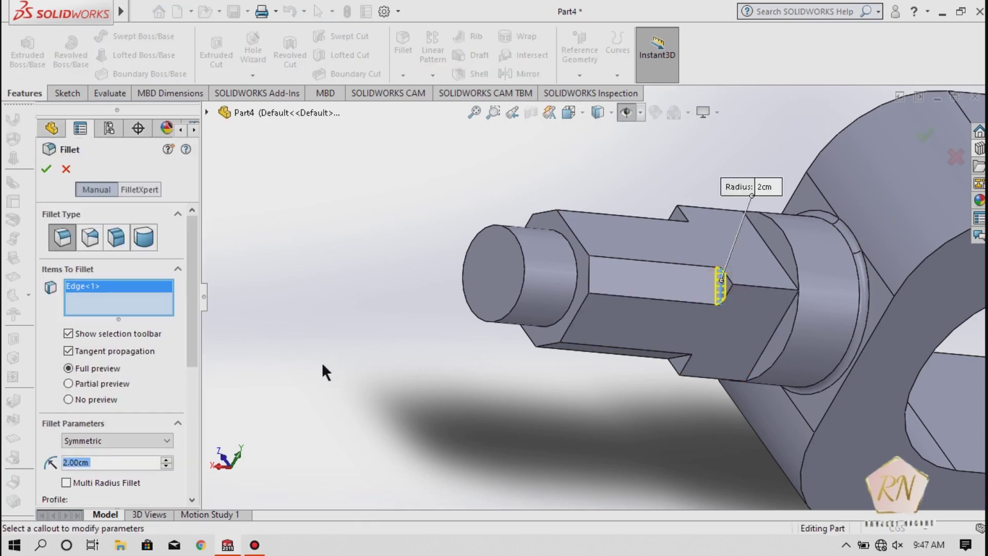
pyautogui.write('4')
pyautogui.press('Return')
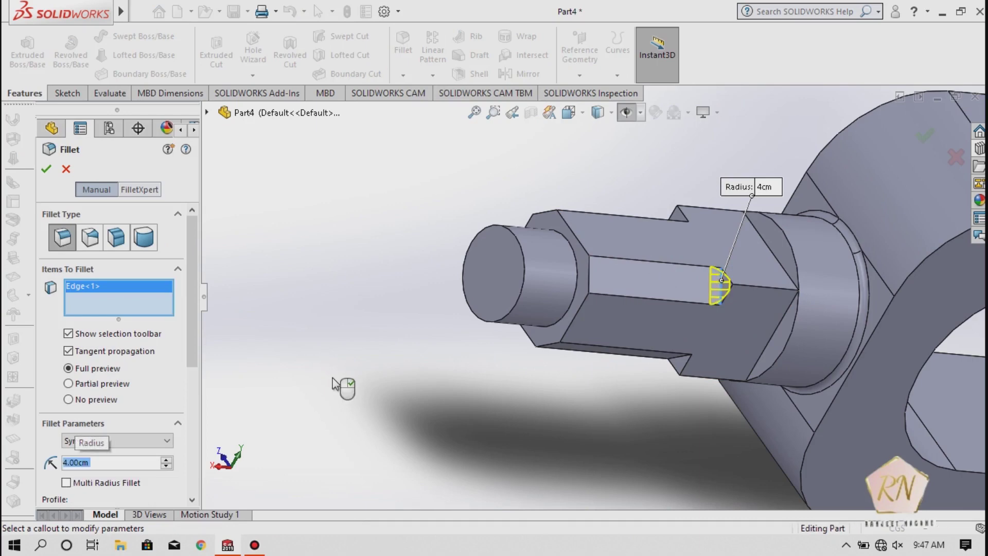
pyautogui.write('5')
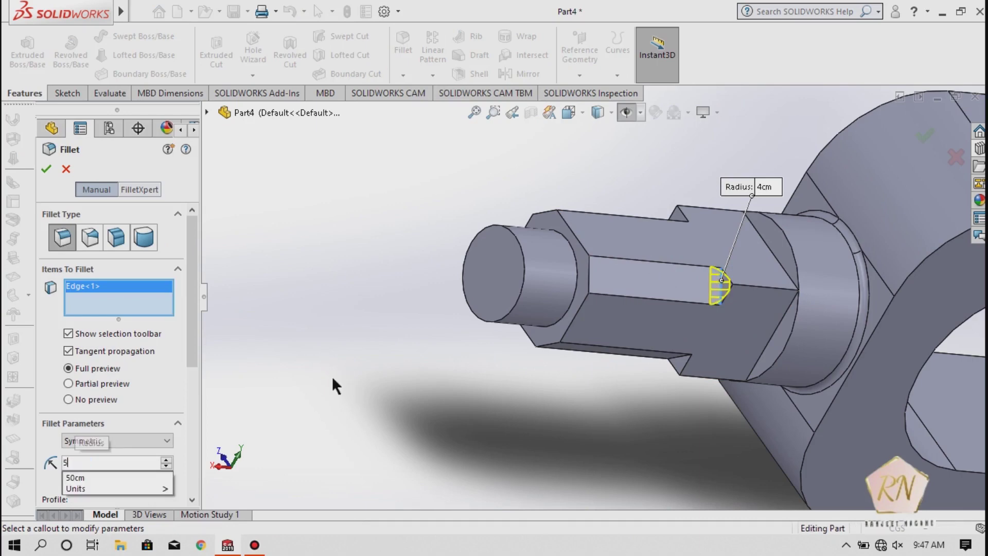
pyautogui.press('Return')
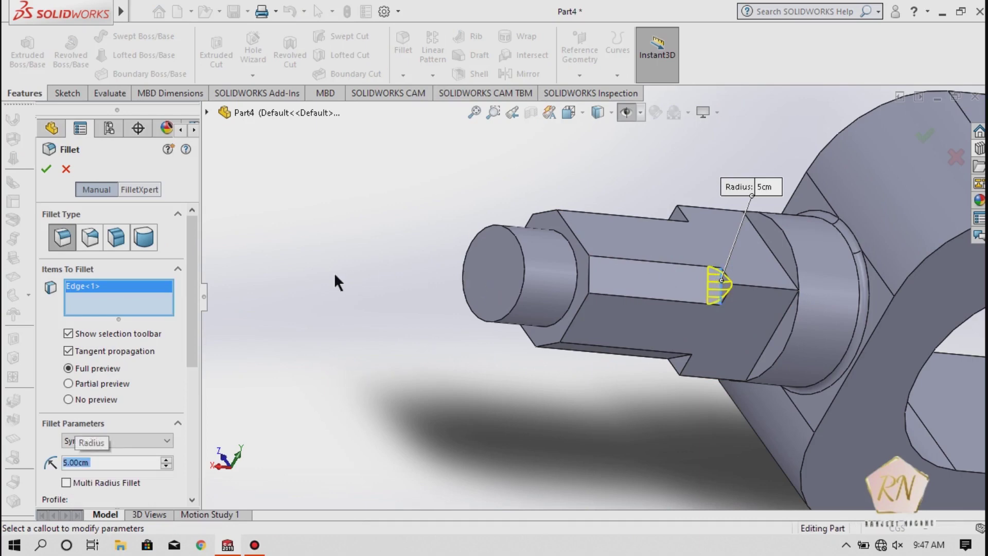
pyautogui.click(678, 361)
pyautogui.click(465, 407)
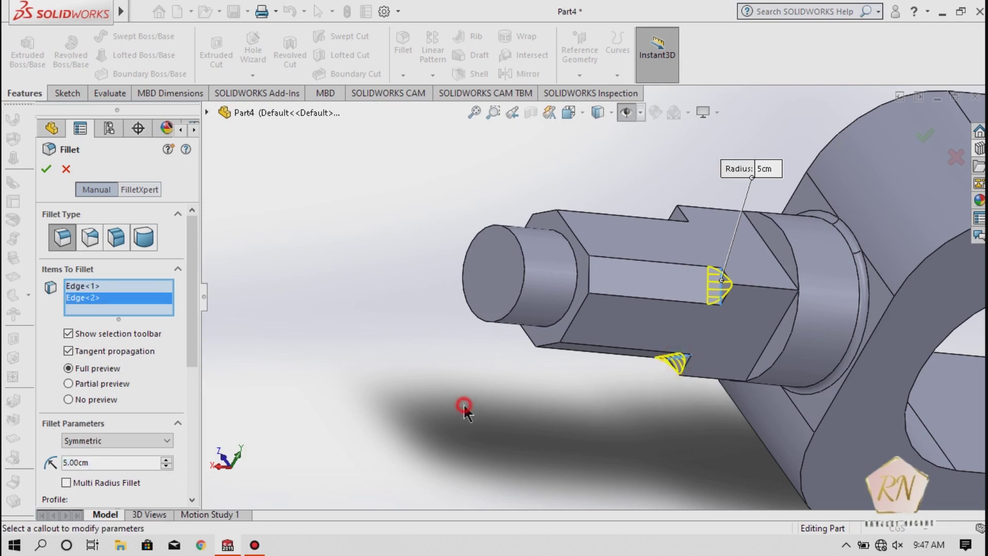
pyautogui.moveTo(466, 412); pyautogui.dragTo(537, 429, button='middle')
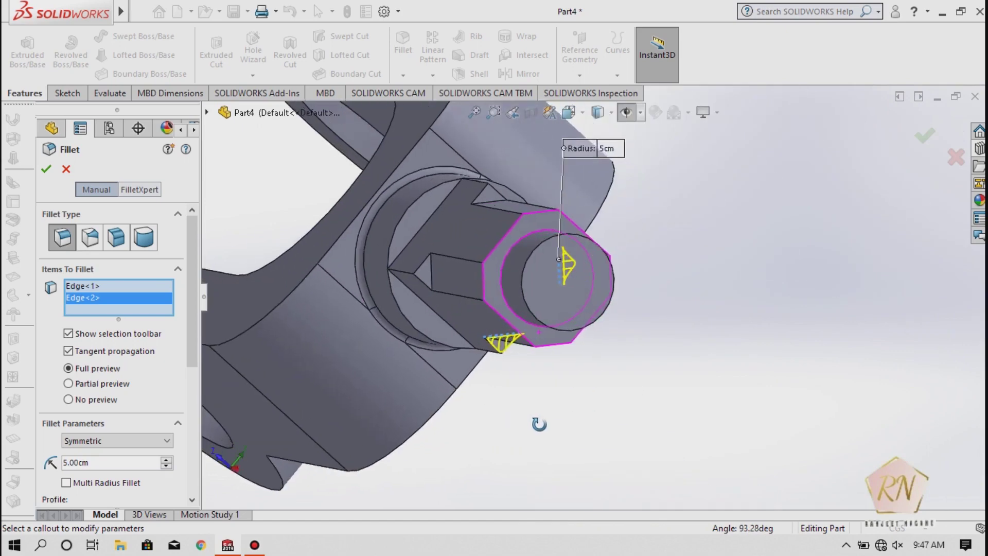
pyautogui.click(437, 264)
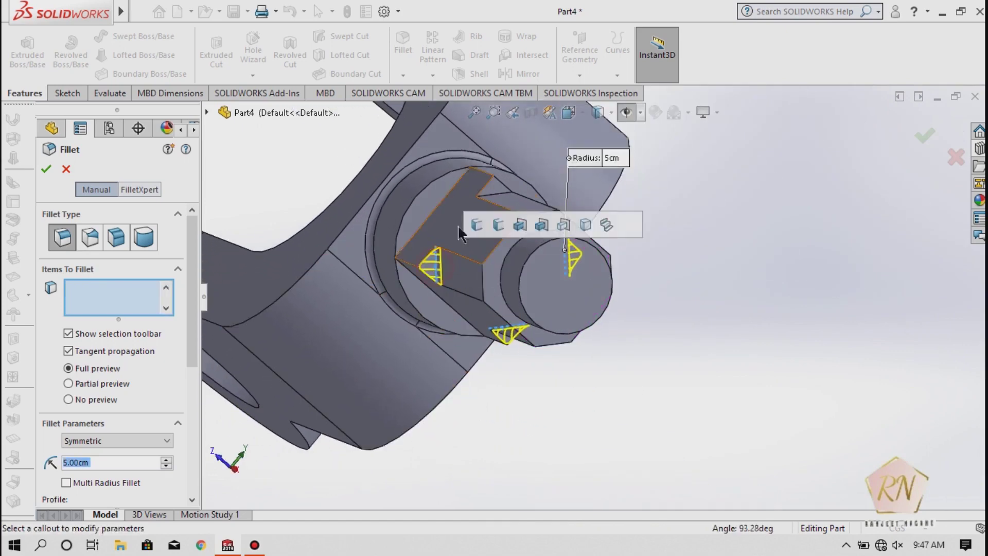
pyautogui.click(493, 196)
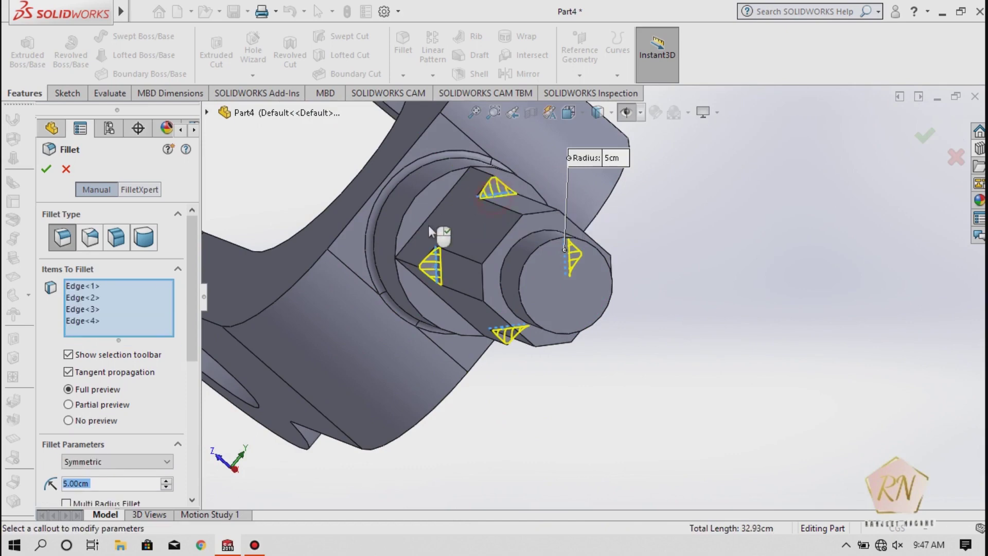
pyautogui.click(47, 170)
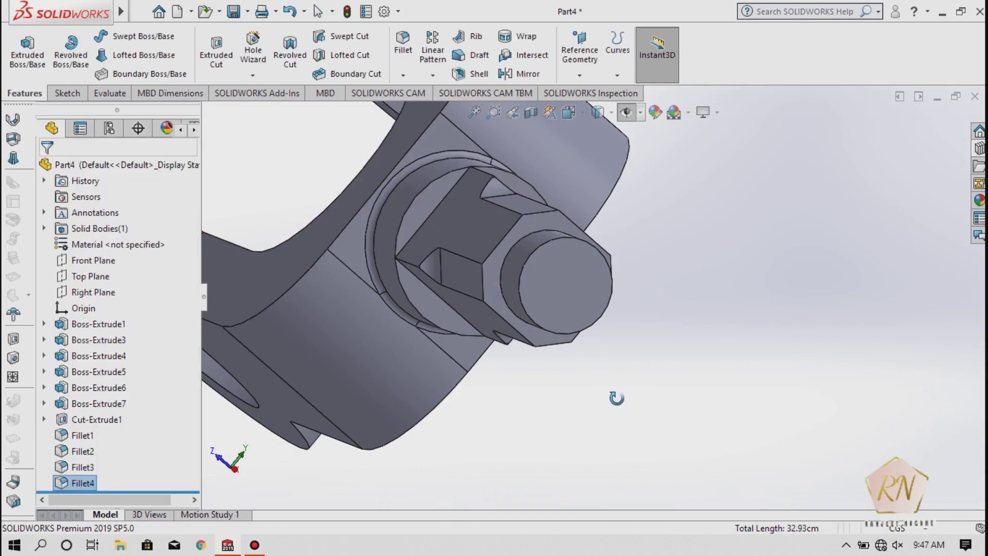
# Apply a 3 cm fillet to the circular edge at the shaft tip
pyautogui.moveTo(611, 407)
pyautogui.mouseDown(button='middle')
pyautogui.moveTo(512, 427)
pyautogui.moveTo(551, 425)
pyautogui.mouseUp(button='middle')
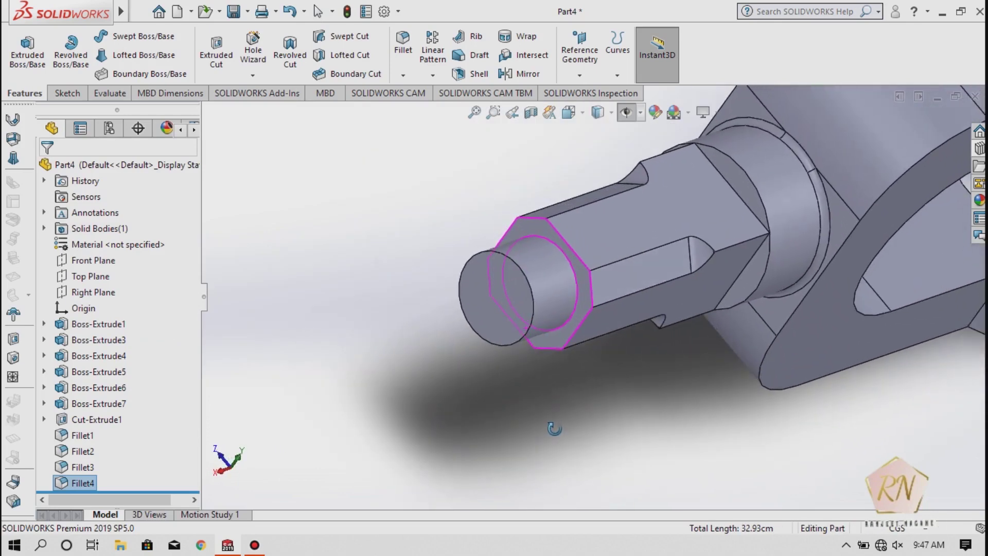
pyautogui.scroll(2, 573, 278)
pyautogui.scroll(-3, 548, 286)
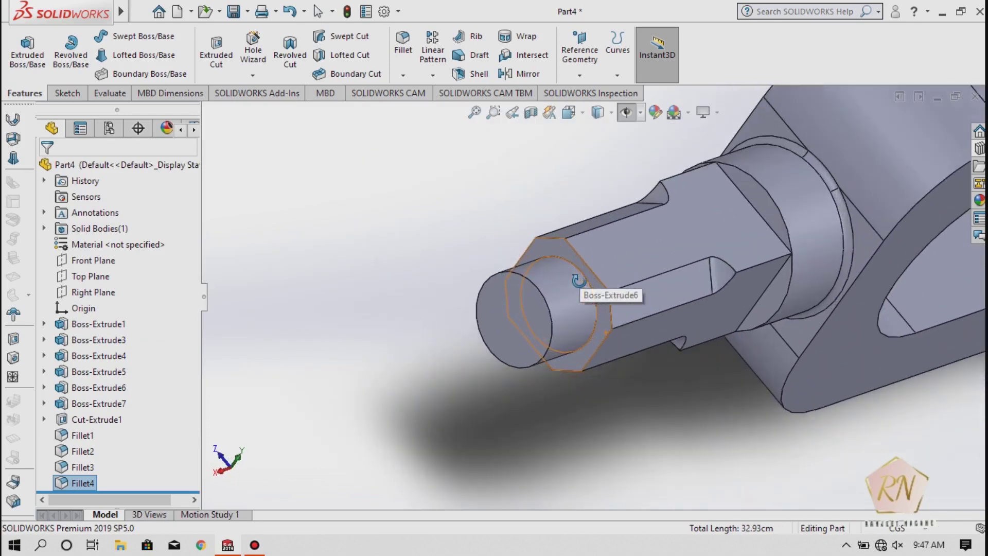
pyautogui.scroll(-3, 539, 226)
pyautogui.click(409, 52)
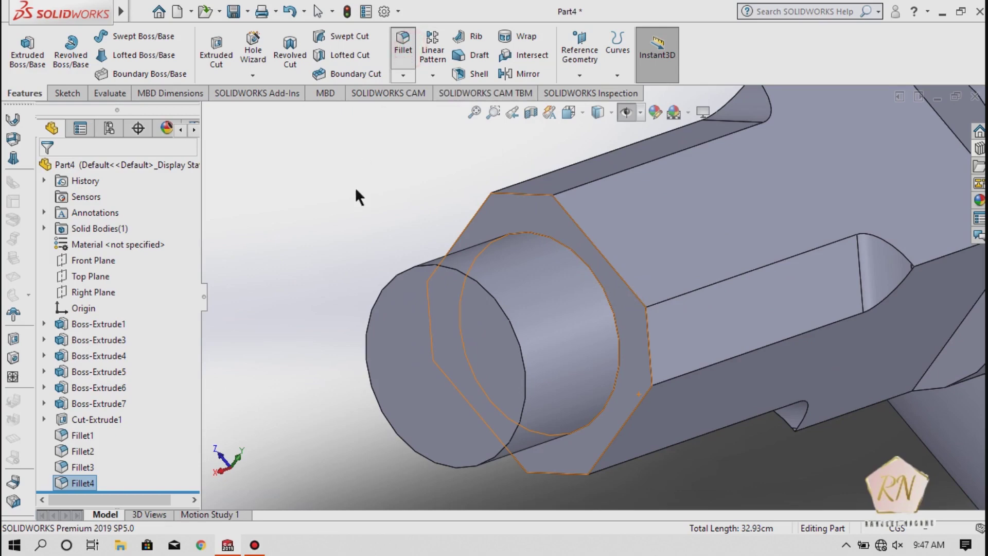
pyautogui.write('3')
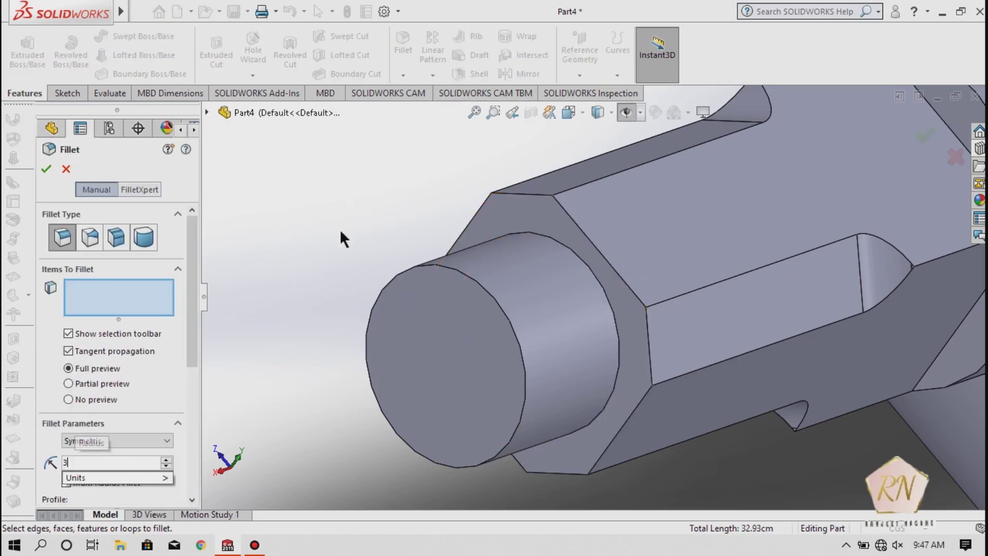
pyautogui.click(613, 307)
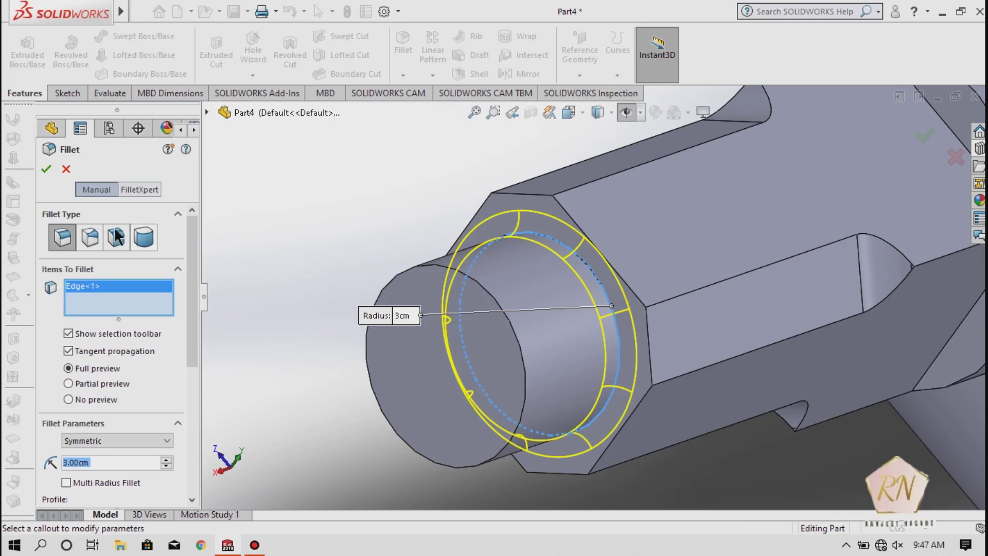
pyautogui.click(46, 170)
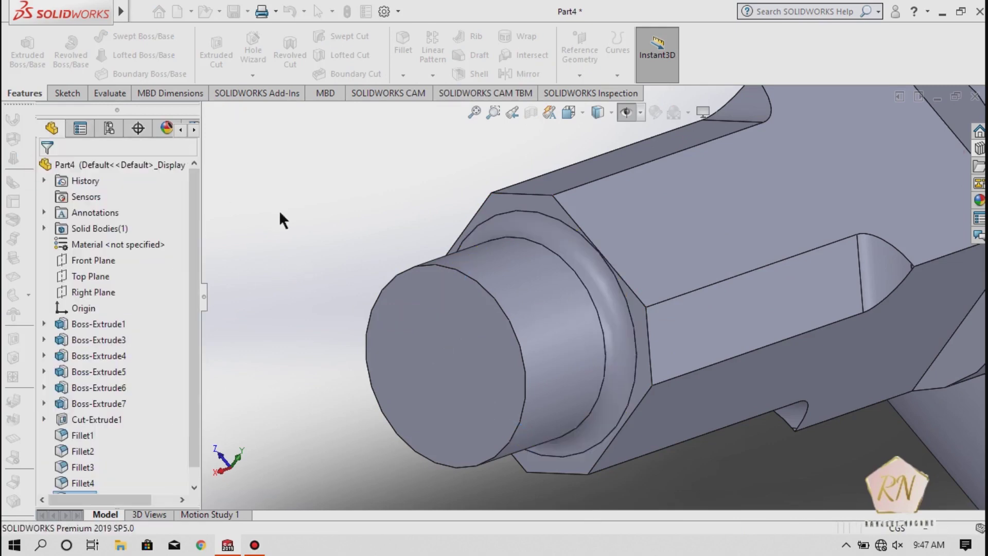
# Zoom to fit the whole part, then orbit and zoom in on the fork
pyautogui.press('f')
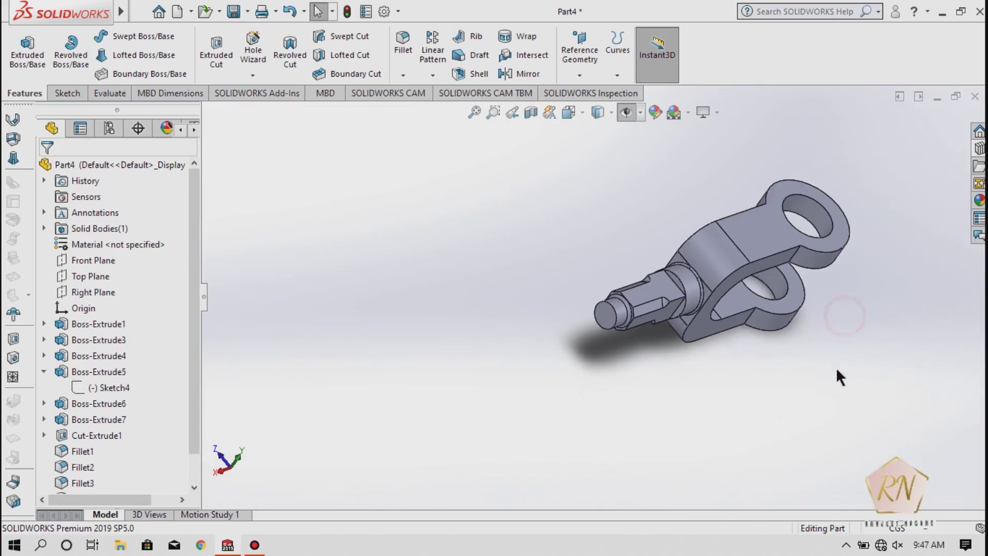
pyautogui.moveTo(842, 400); pyautogui.dragTo(786, 325, button='middle')
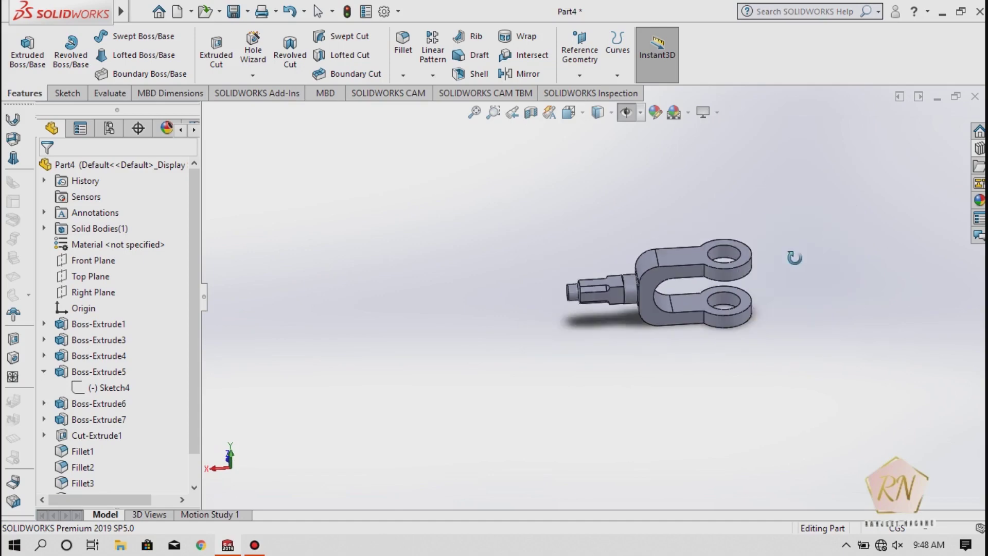
pyautogui.scroll(-3, 547, 345)
pyautogui.scroll(-3, 547, 345)
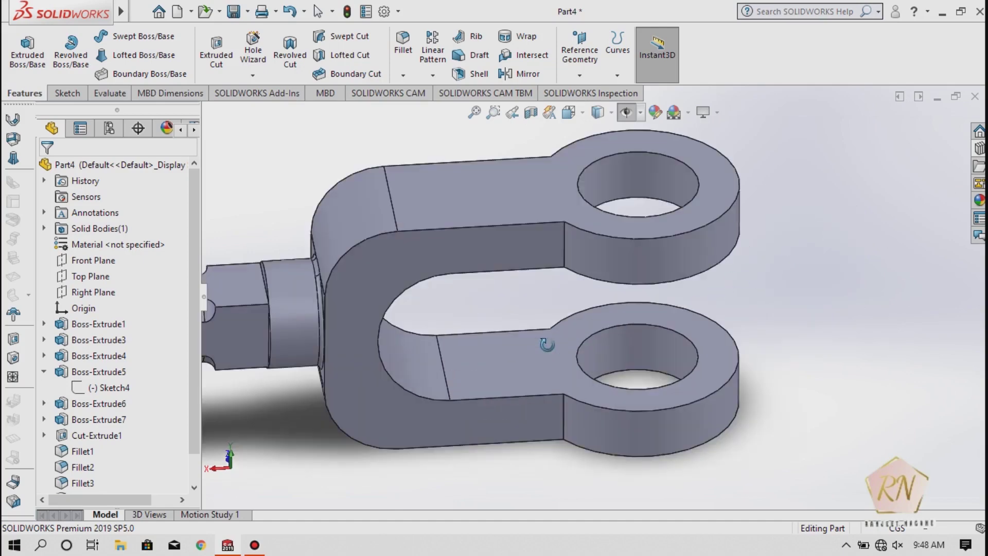
# Start a 10 cm fillet on the upper and lower fork arm edges
pyautogui.click(403, 42)
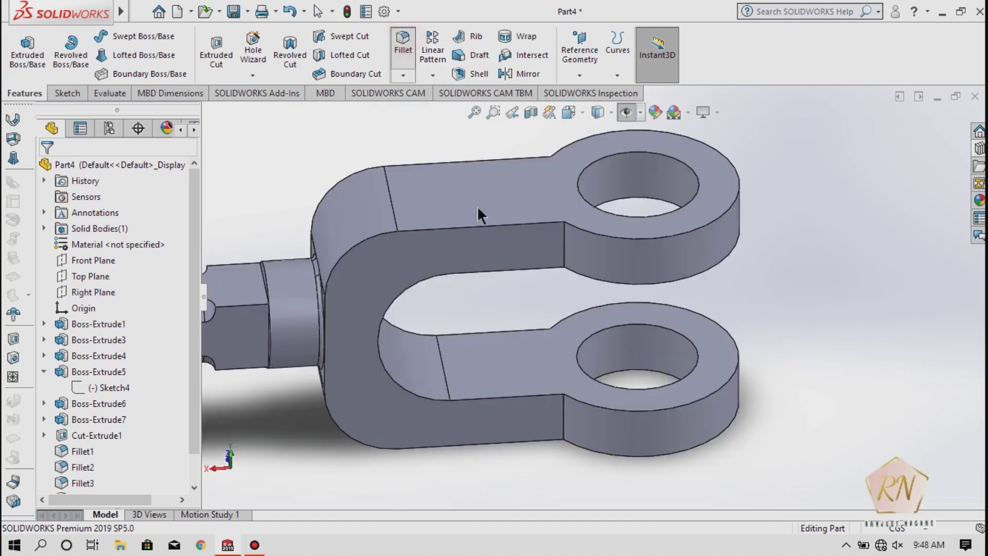
pyautogui.click(565, 251)
pyautogui.click(563, 428)
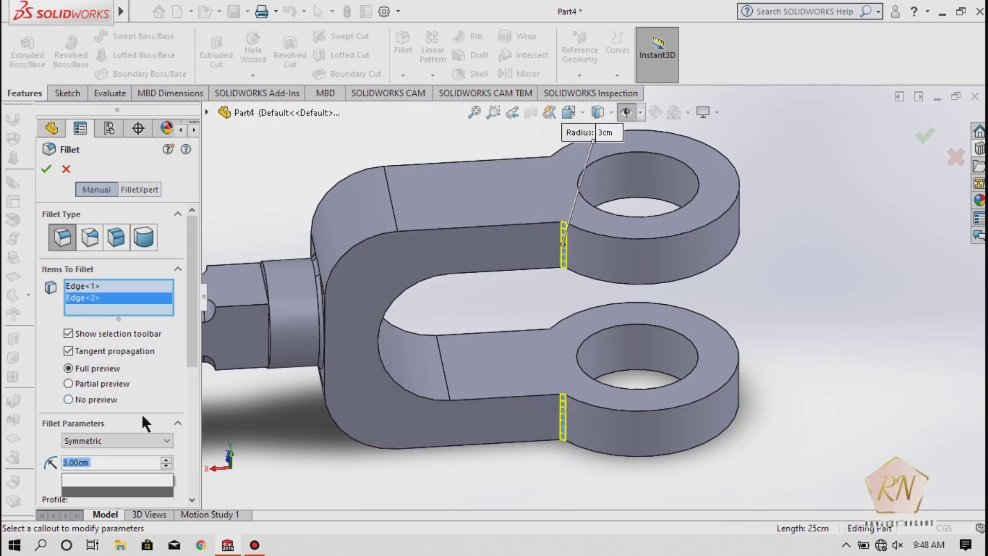
pyautogui.write('10')
pyautogui.press('Return')
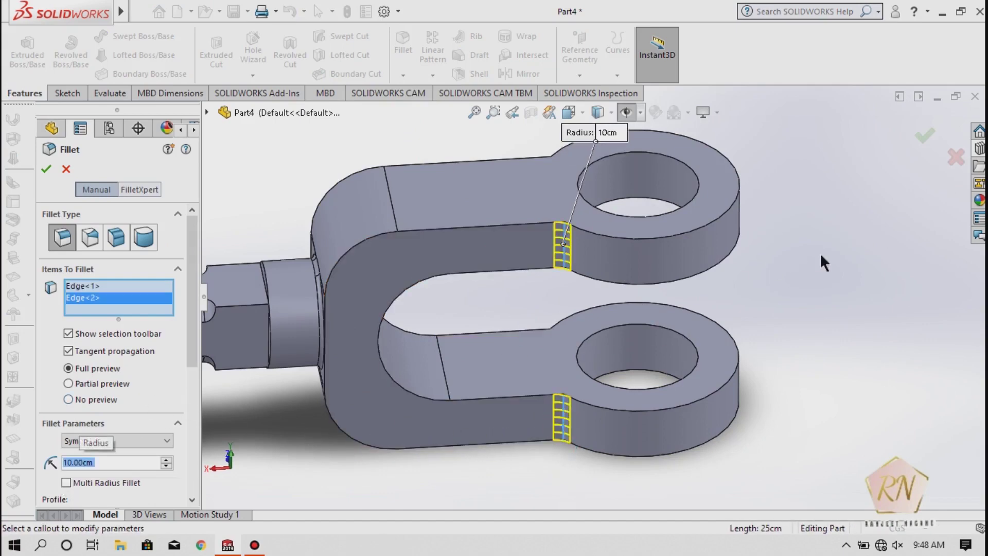
pyautogui.click(822, 255)
pyautogui.moveTo(812, 274); pyautogui.dragTo(651, 487, button='middle')
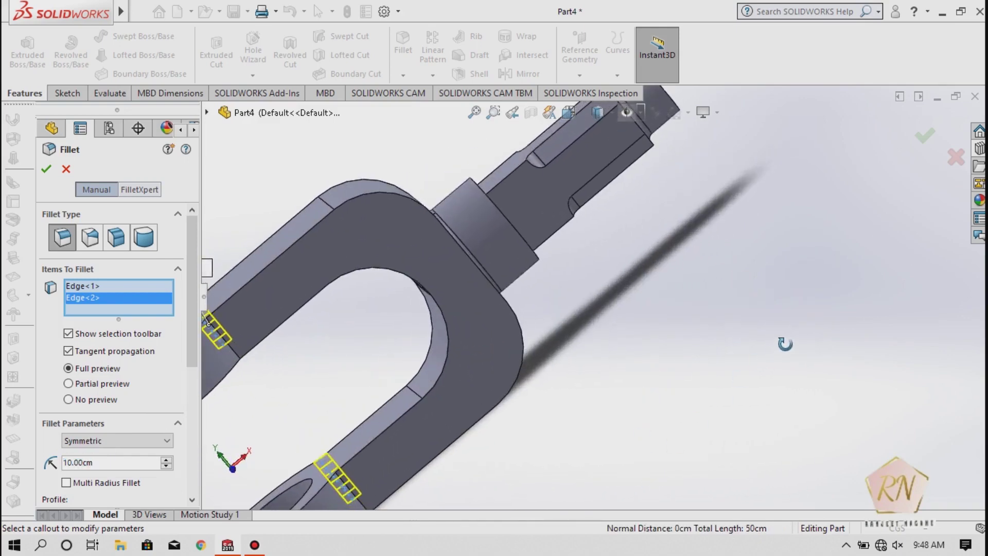
pyautogui.scroll(2, 786, 343)
pyautogui.scroll(2, 787, 341)
pyautogui.scroll(-2, 377, 370)
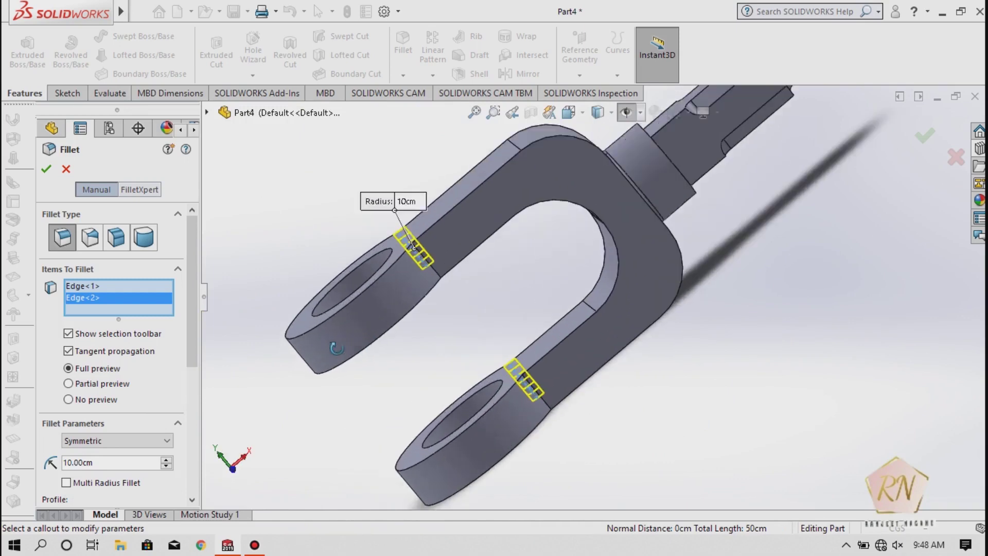
pyautogui.scroll(-2, 392, 351)
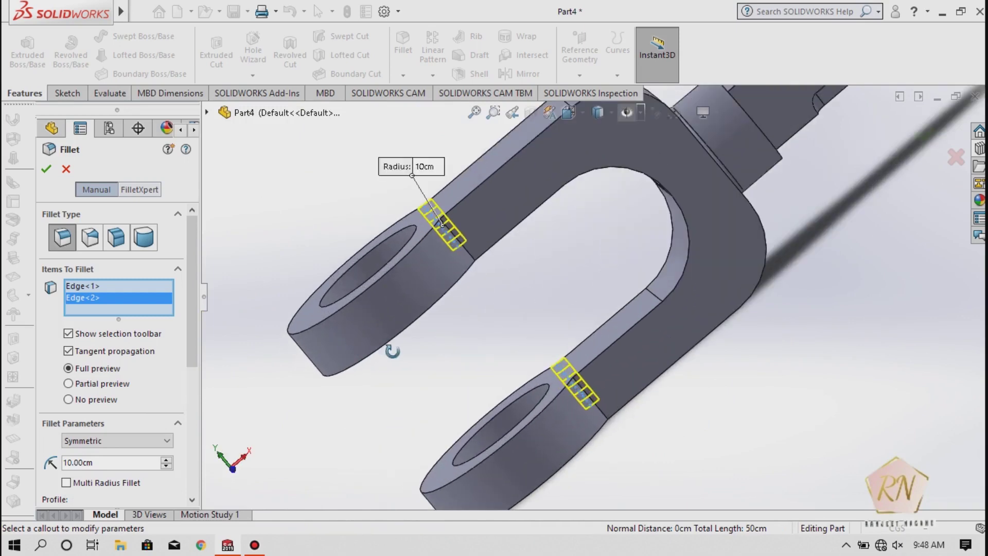
# Add the two remaining lug edges and confirm the 10 cm fillet on all four
pyautogui.click(470, 248)
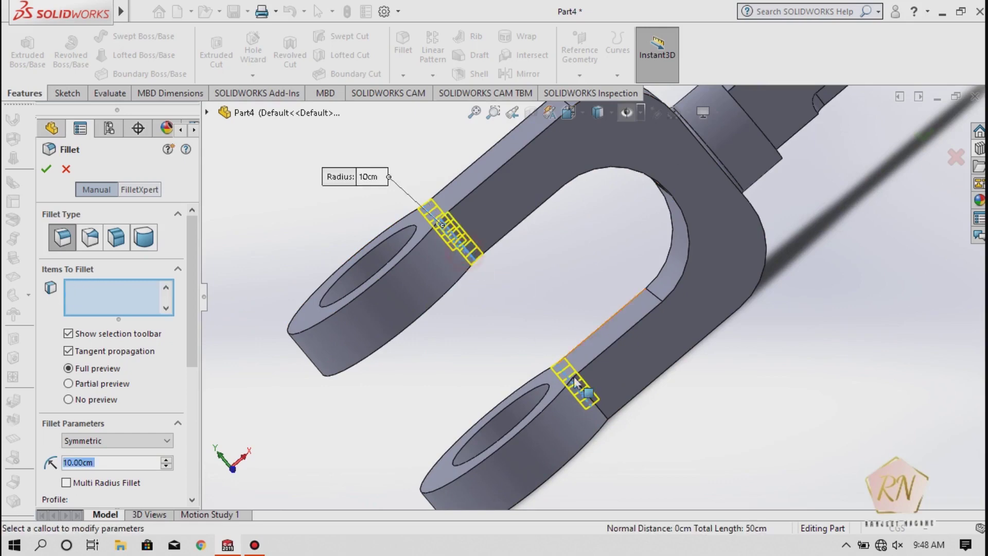
pyautogui.click(602, 411)
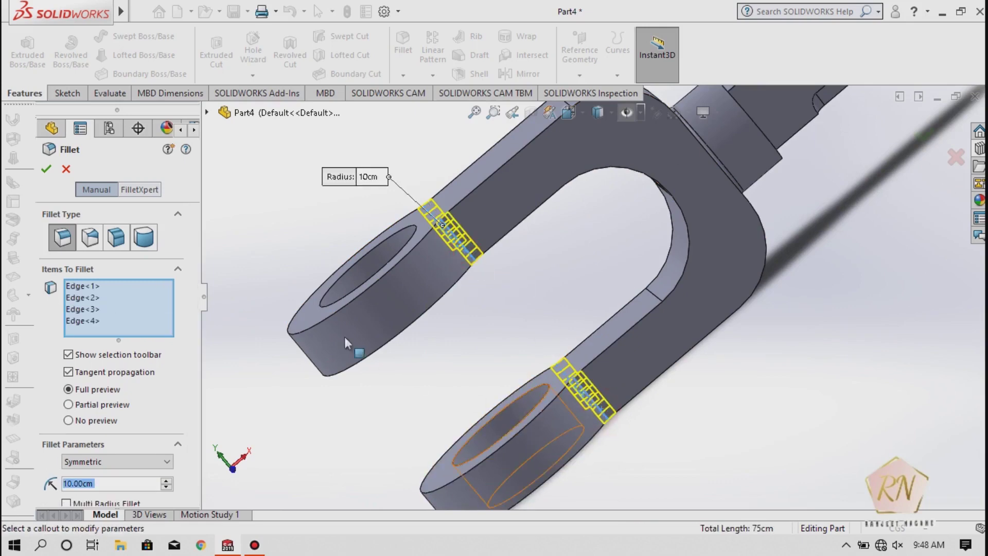
pyautogui.click(49, 169)
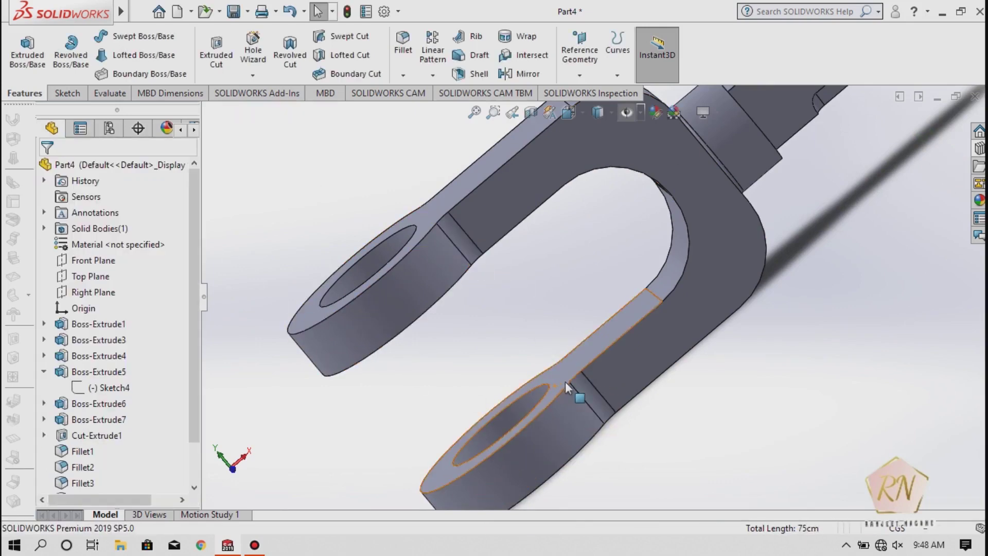
pyautogui.scroll(-5, 613, 404)
pyautogui.scroll(5, 615, 407)
pyautogui.scroll(2, 592, 411)
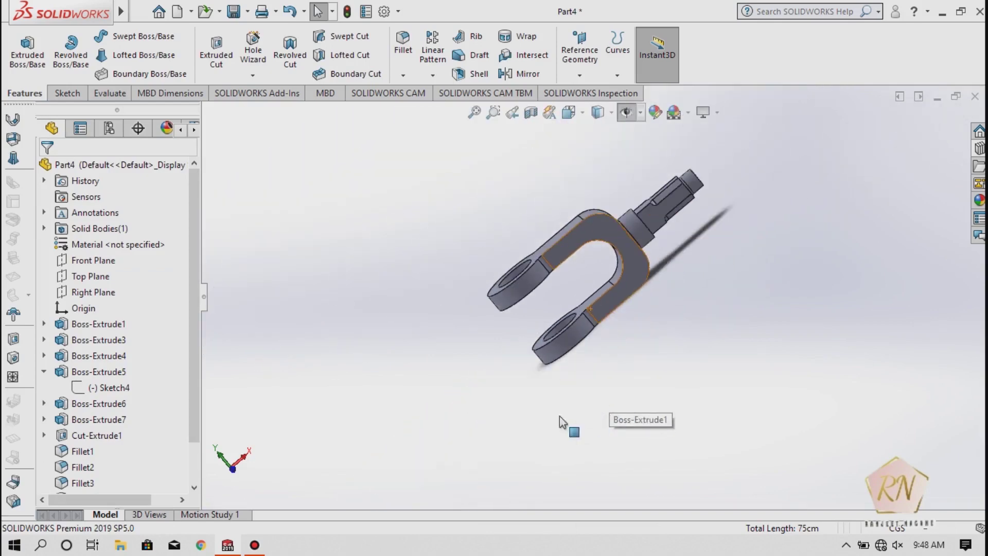
# Save the filleted fork part to the Desktop as Part1
pyautogui.moveTo(470, 431)
pyautogui.mouseDown(button='middle')
pyautogui.moveTo(603, 288)
pyautogui.moveTo(639, 346)
pyautogui.moveTo(633, 326)
pyautogui.moveTo(637, 340)
pyautogui.moveTo(710, 379)
pyautogui.moveTo(652, 378)
pyautogui.moveTo(631, 328)
pyautogui.moveTo(619, 369)
pyautogui.moveTo(632, 328)
pyautogui.mouseUp(button='middle')
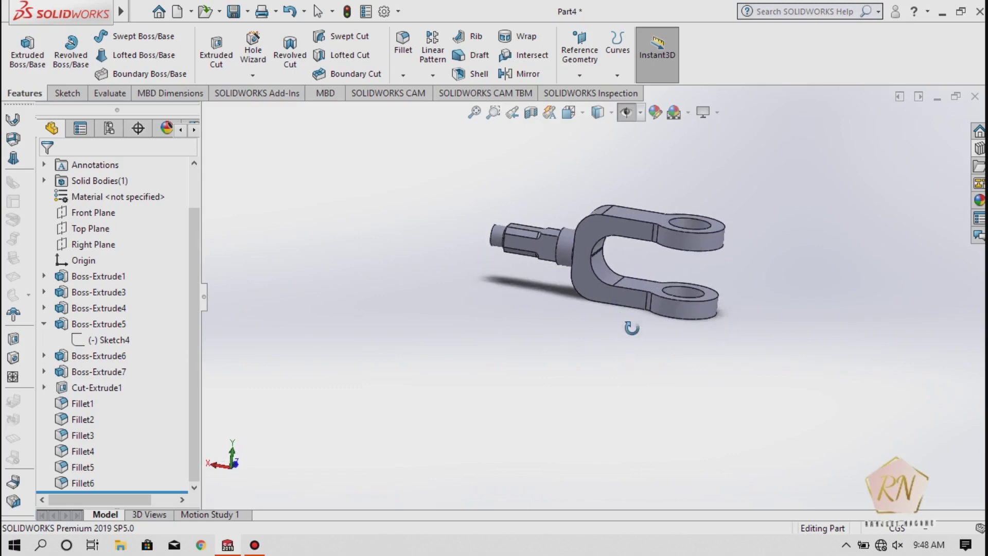
pyautogui.scroll(-1, 683, 177)
pyautogui.scroll(-1, 686, 193)
pyautogui.scroll(-2, 634, 231)
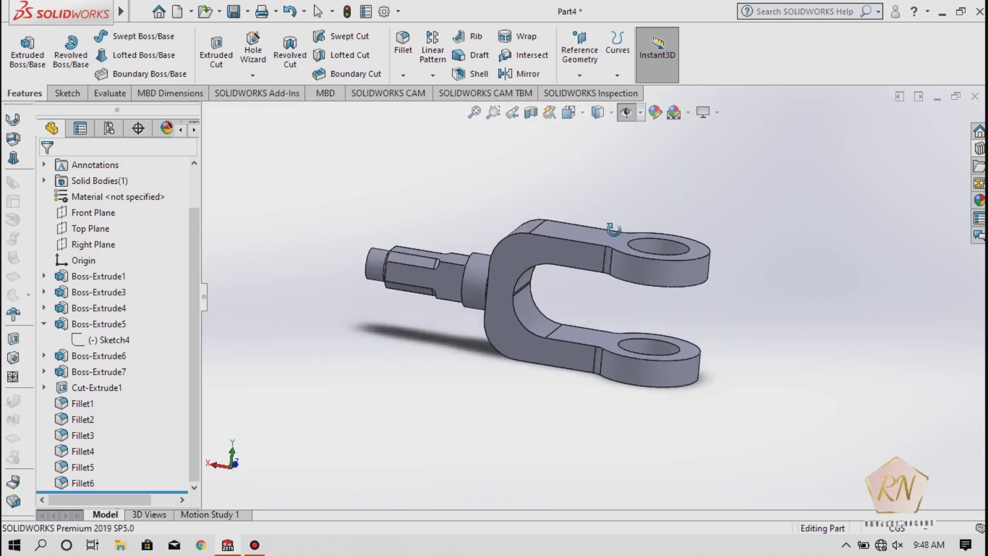
pyautogui.scroll(-2, 592, 278)
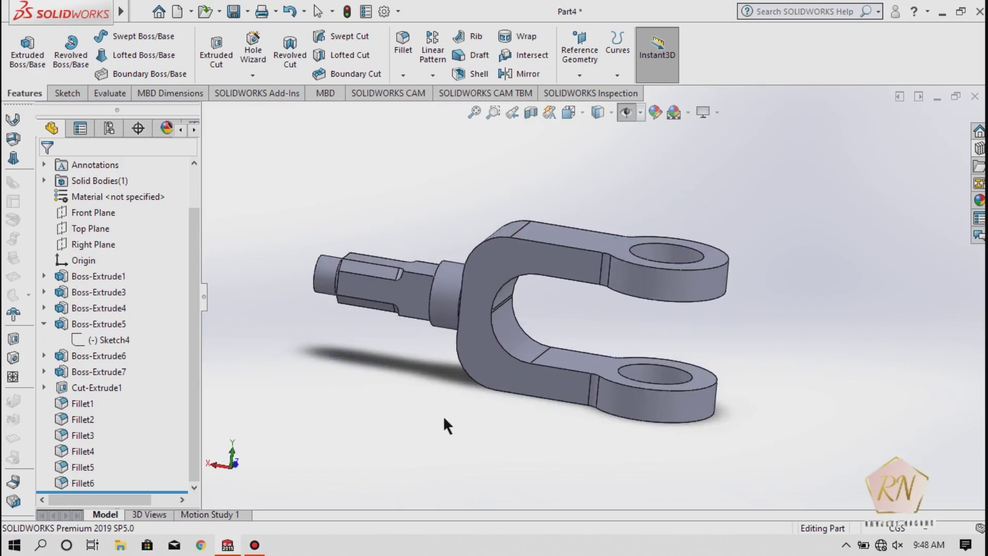
pyautogui.hotkey('ctrl', 's')
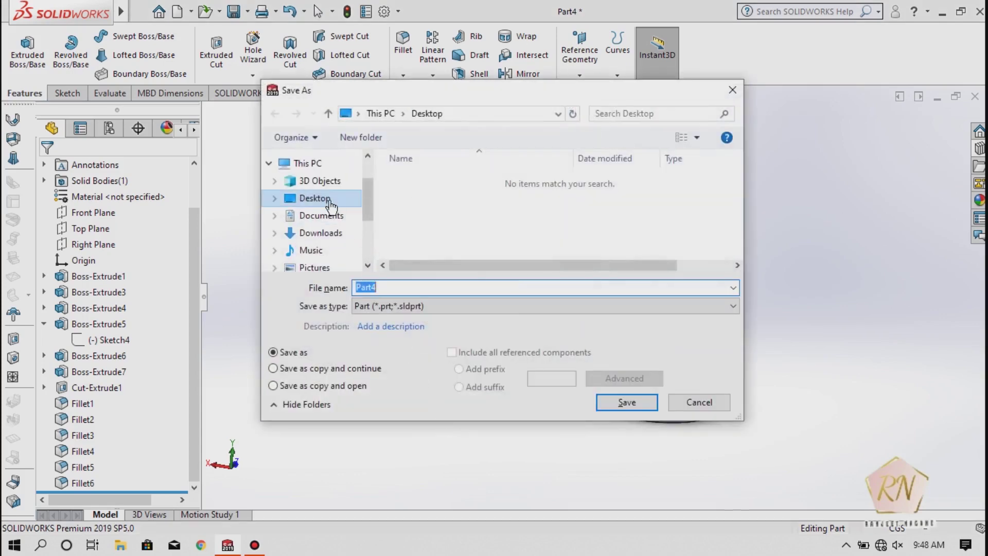
pyautogui.click(330, 202)
pyautogui.write('Part')
pyautogui.press('Return')
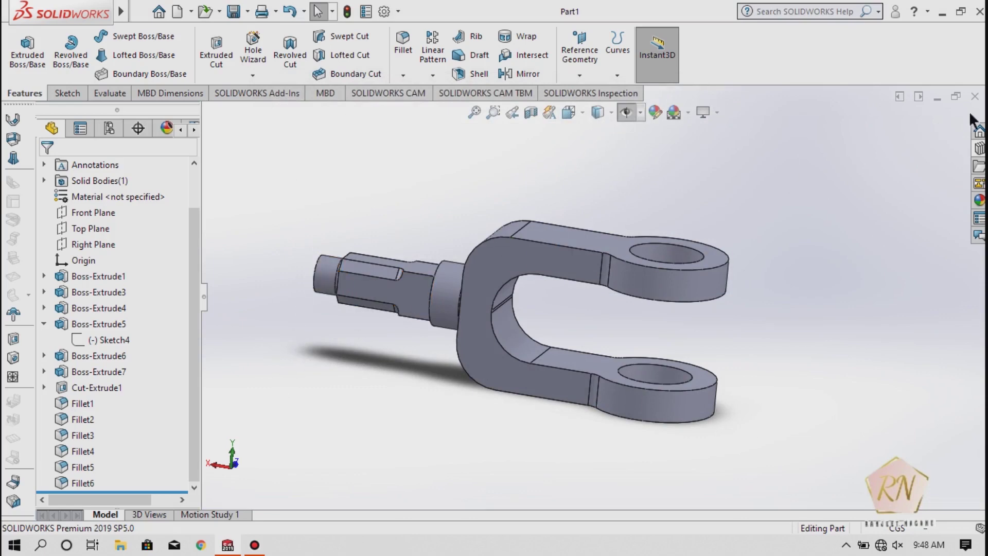
# Close the fork part and create a new Part document
pyautogui.click(975, 96)
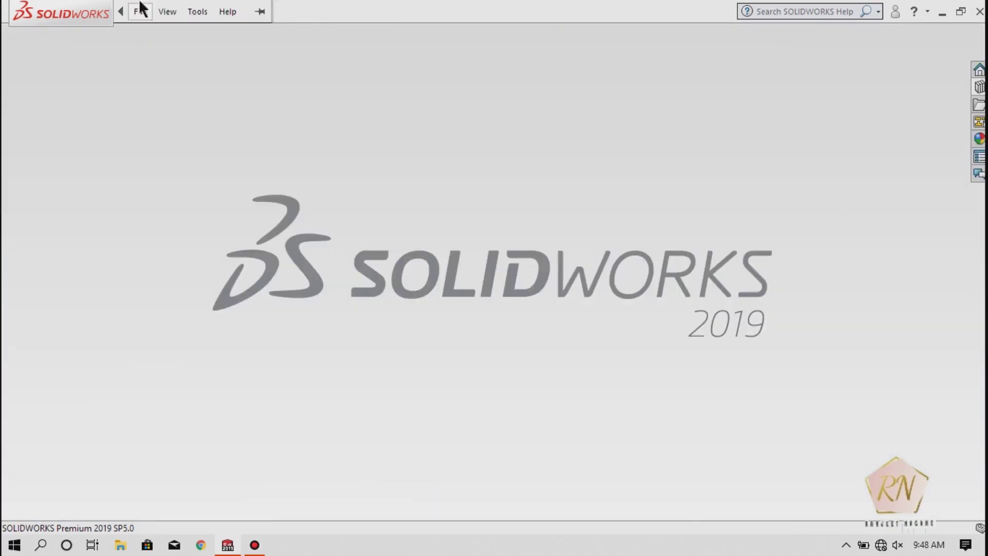
pyautogui.click(167, 11)
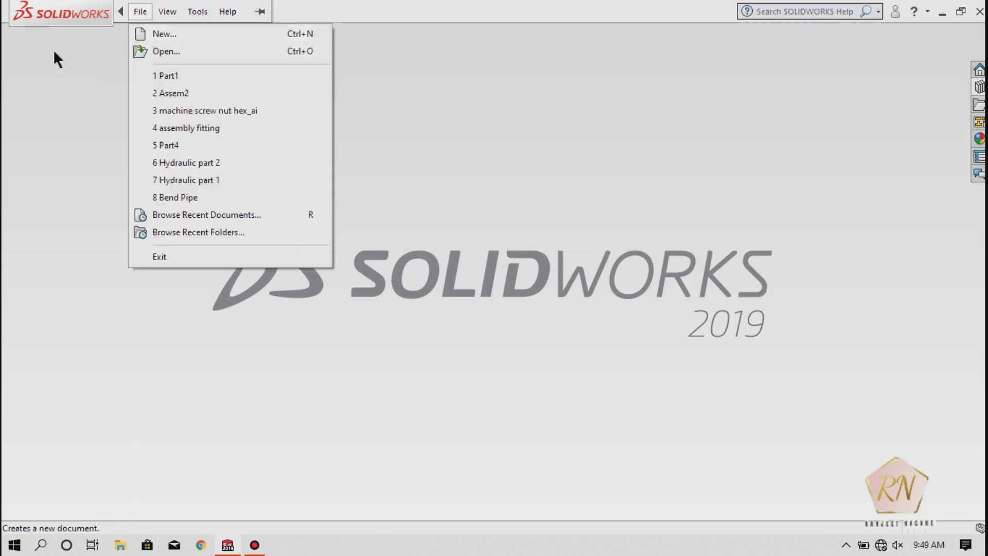
pyautogui.click(53, 51)
pyautogui.click(168, 11)
pyautogui.click(119, 58)
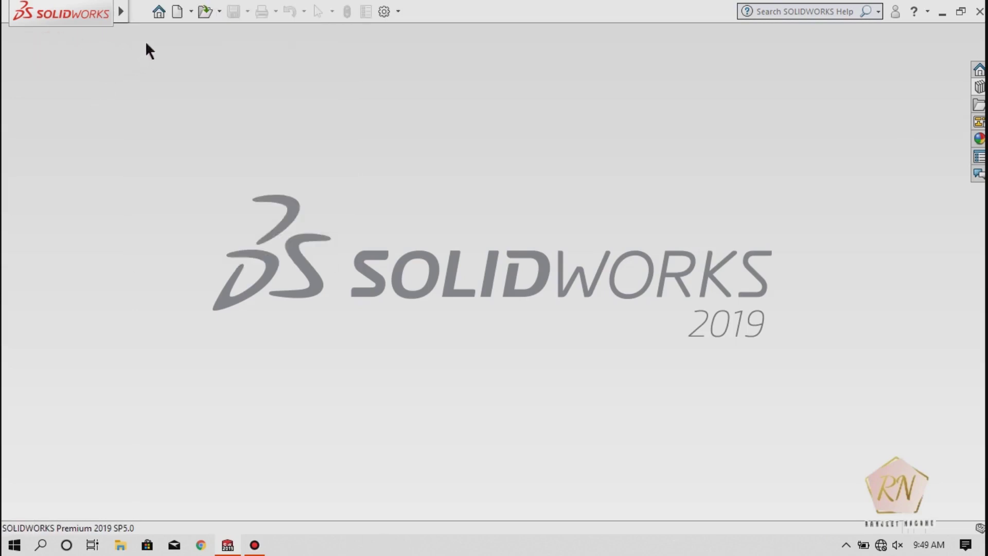
pyautogui.click(179, 12)
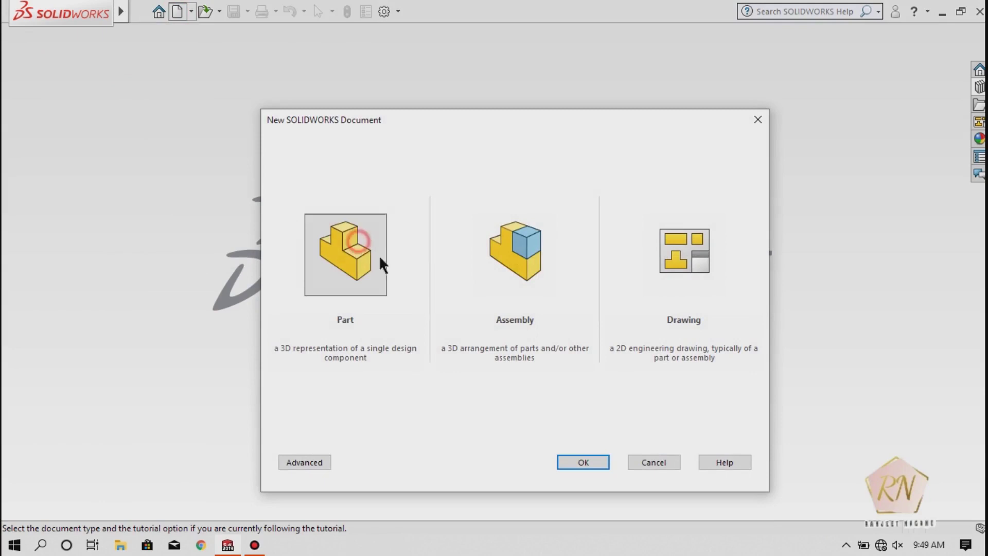
pyautogui.click(584, 462)
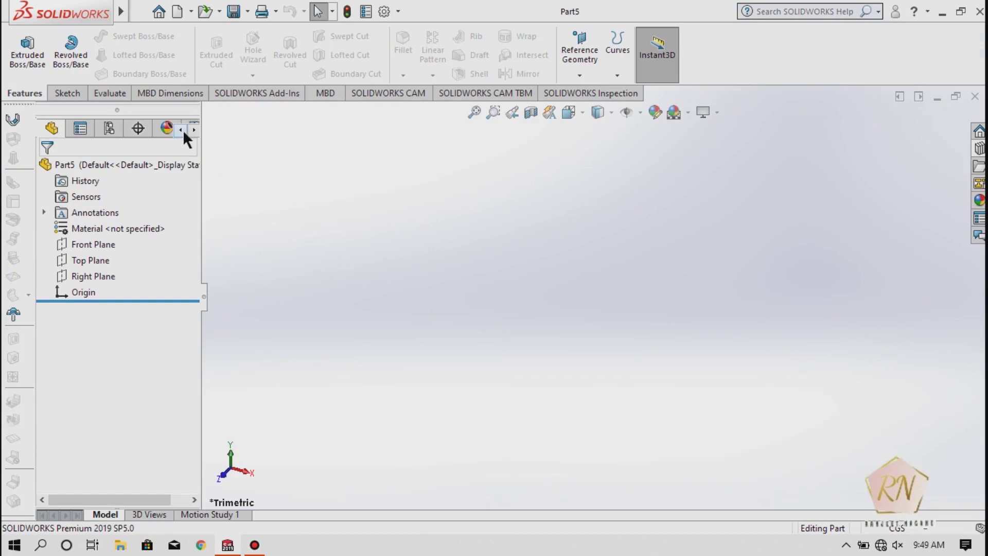
# Sketch two concentric circles at the origin on the Top Plane, radii 50 and 30
pyautogui.click(81, 95)
pyautogui.click(21, 44)
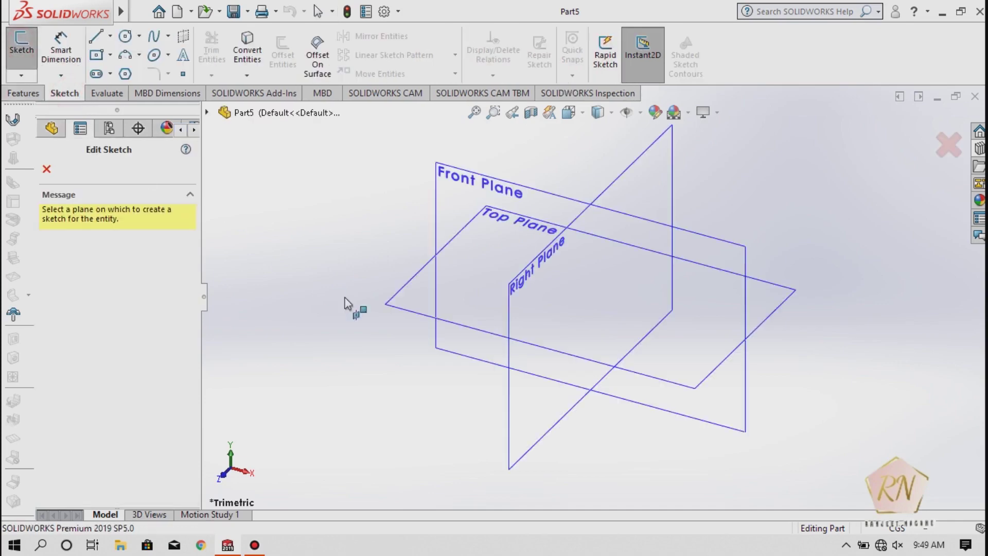
pyautogui.click(394, 308)
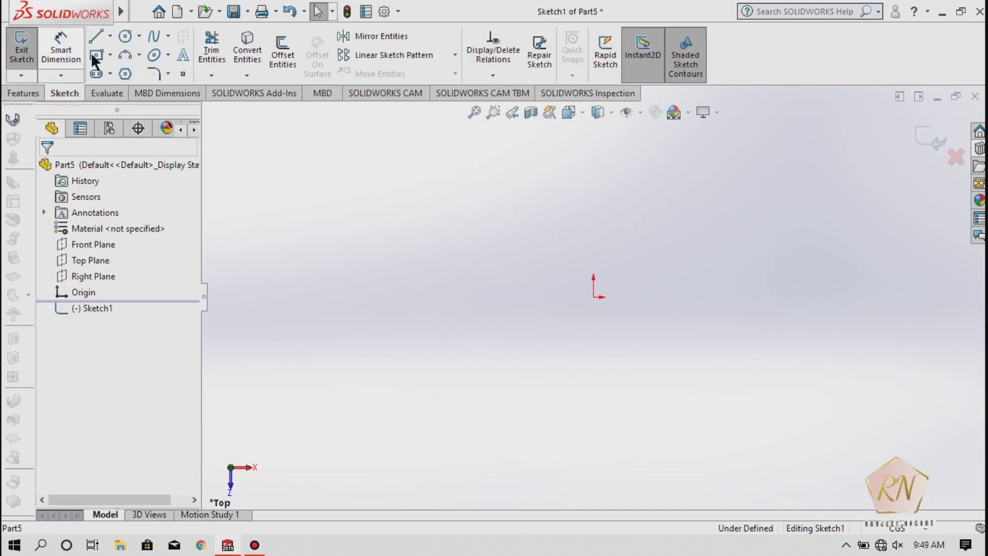
pyautogui.click(126, 44)
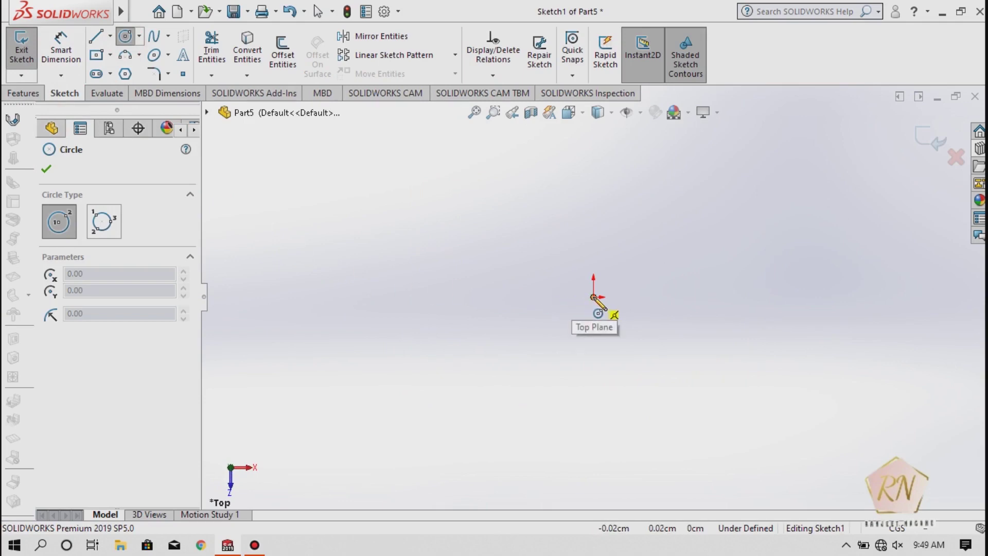
pyautogui.click(593, 298)
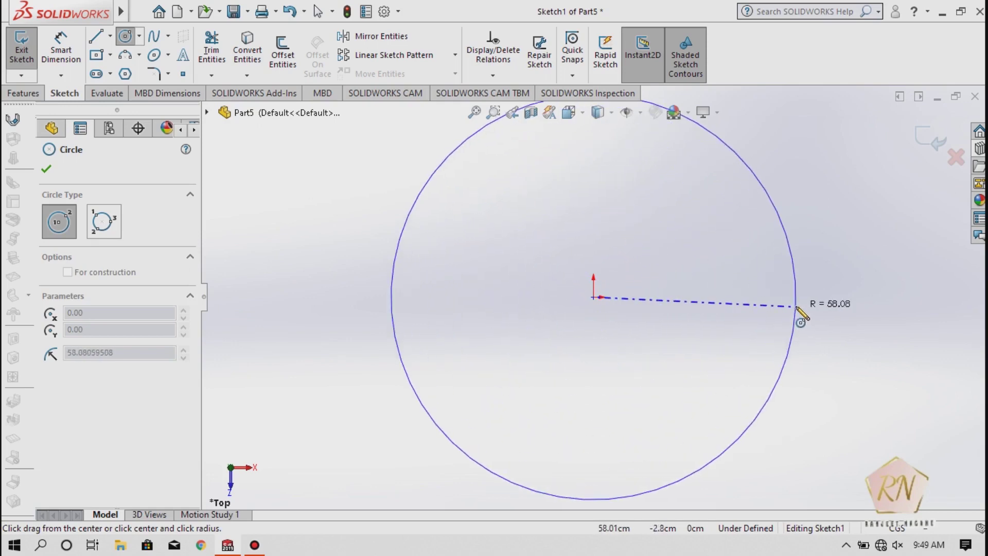
pyautogui.click(752, 297)
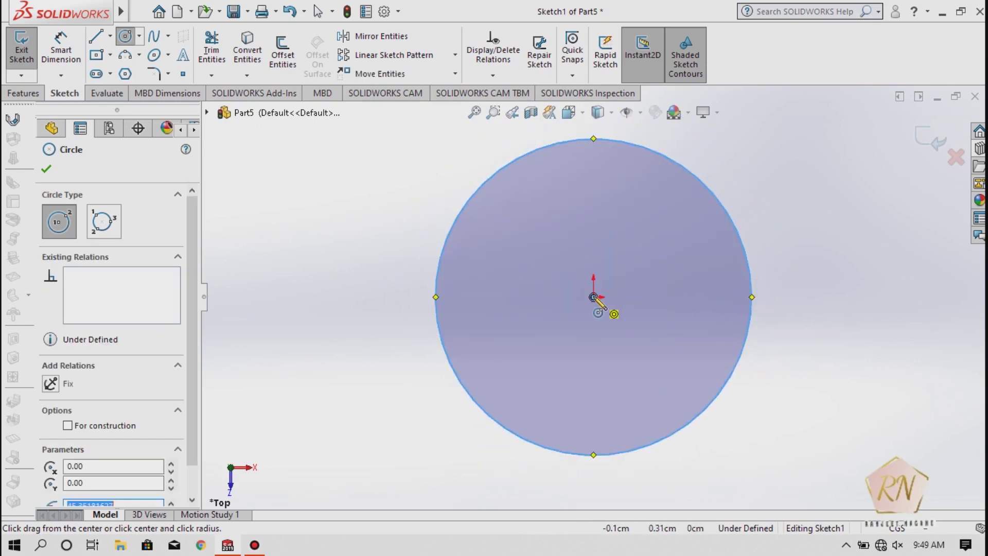
pyautogui.scroll(-1, 97, 408)
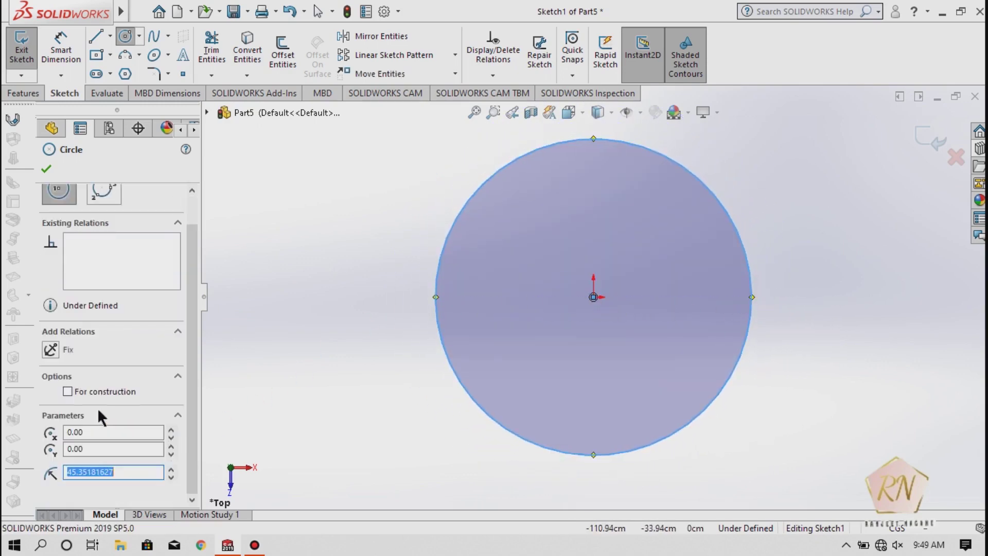
pyautogui.write('50')
pyautogui.press('Return')
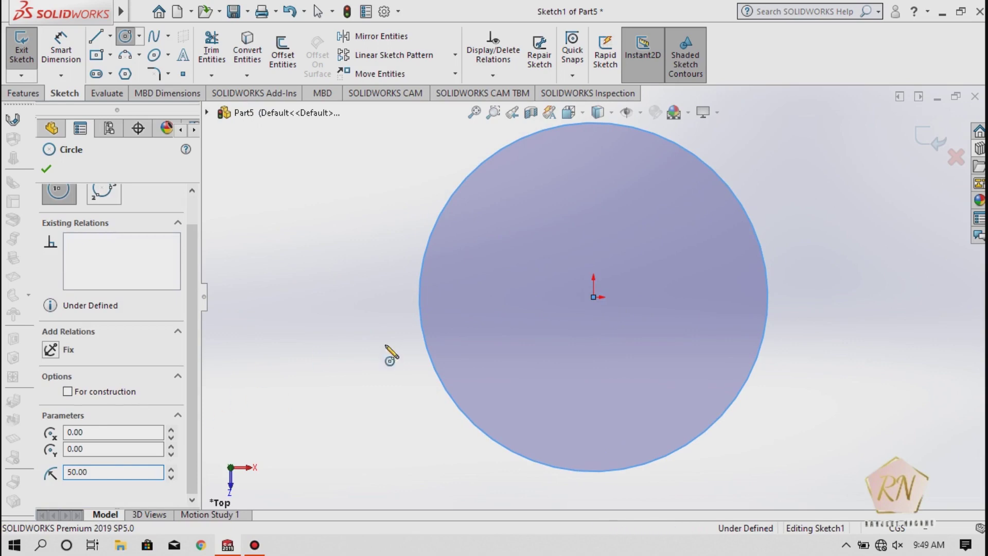
pyautogui.click(593, 297)
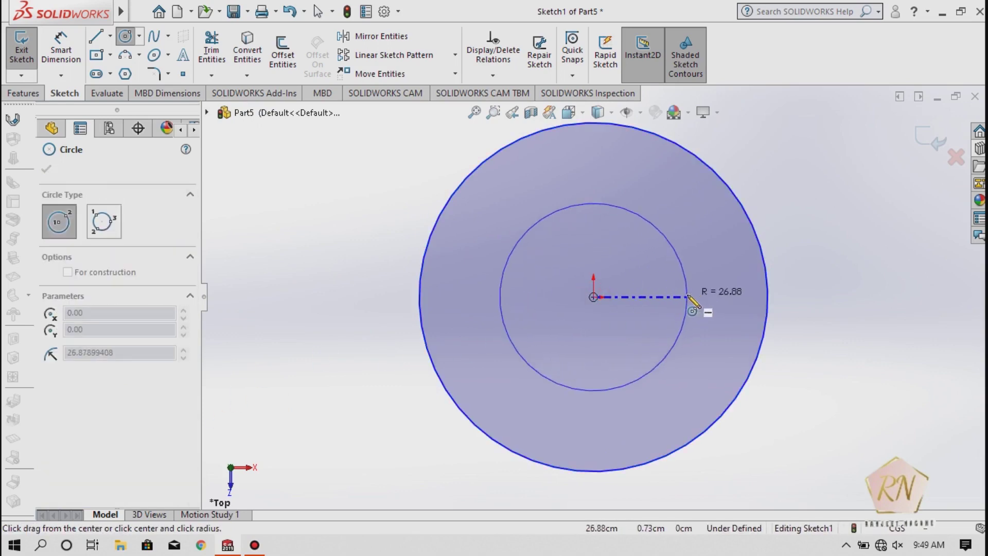
pyautogui.click(693, 298)
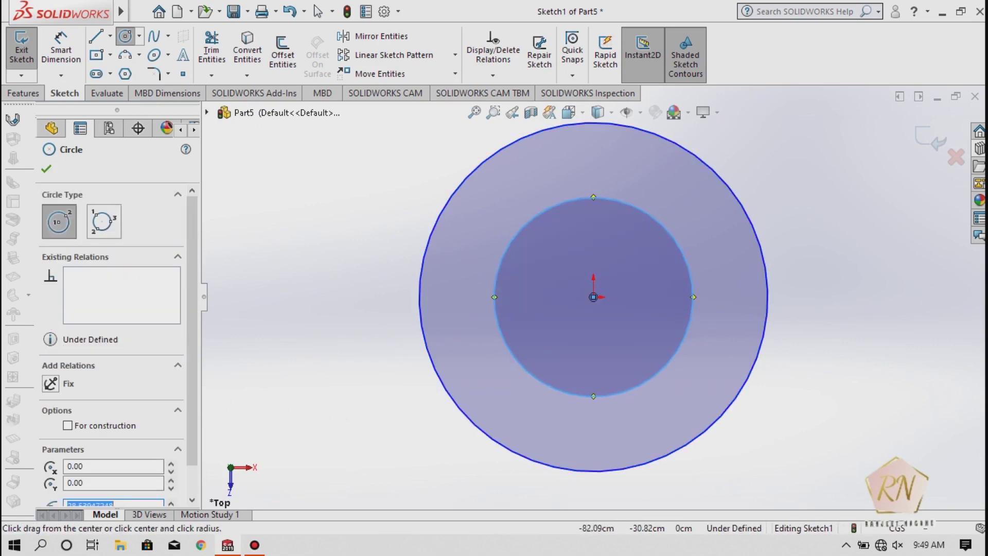
pyautogui.write('30')
pyautogui.press('Return')
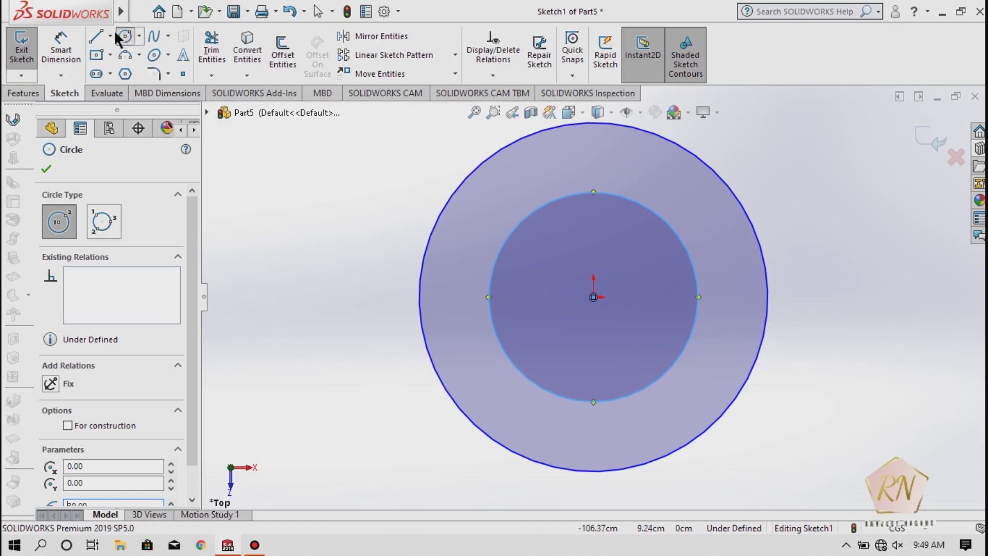
# Draw the arm outline: two horizontal lines from the inner circle, closed by a vertical end line
pyautogui.click(97, 39)
pyautogui.scroll(-1, 353, 408)
pyautogui.scroll(1, 354, 408)
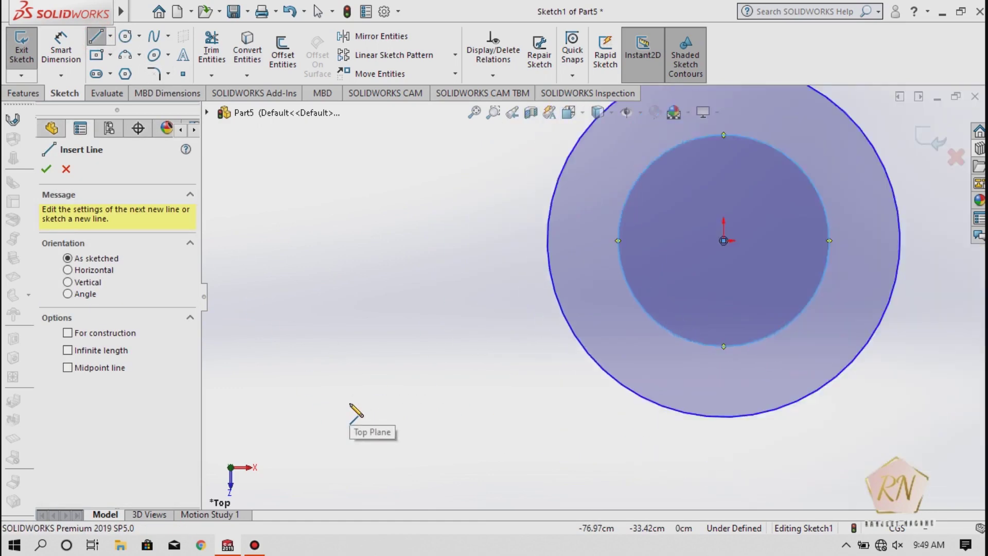
pyautogui.scroll(3, 352, 407)
pyautogui.scroll(-3, 827, 252)
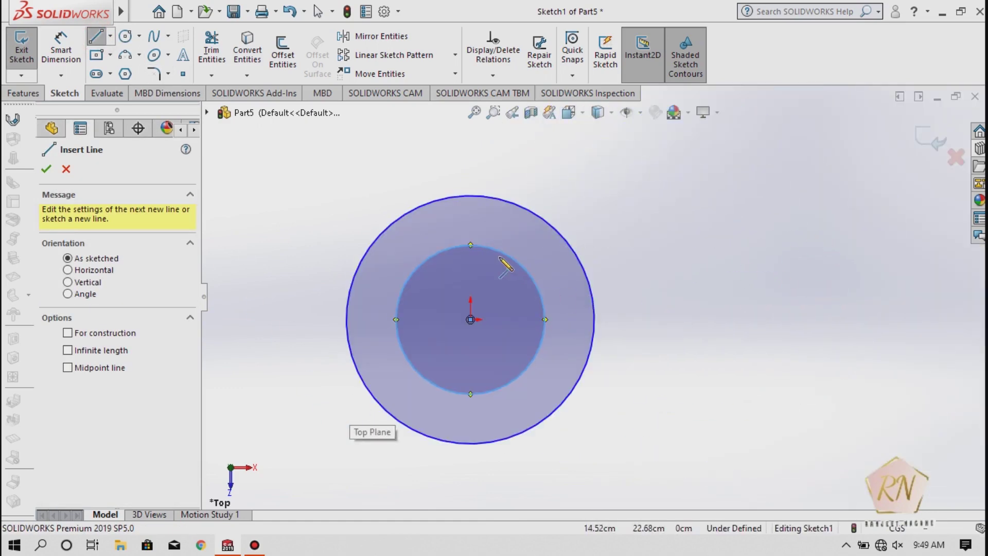
pyautogui.click(470, 245)
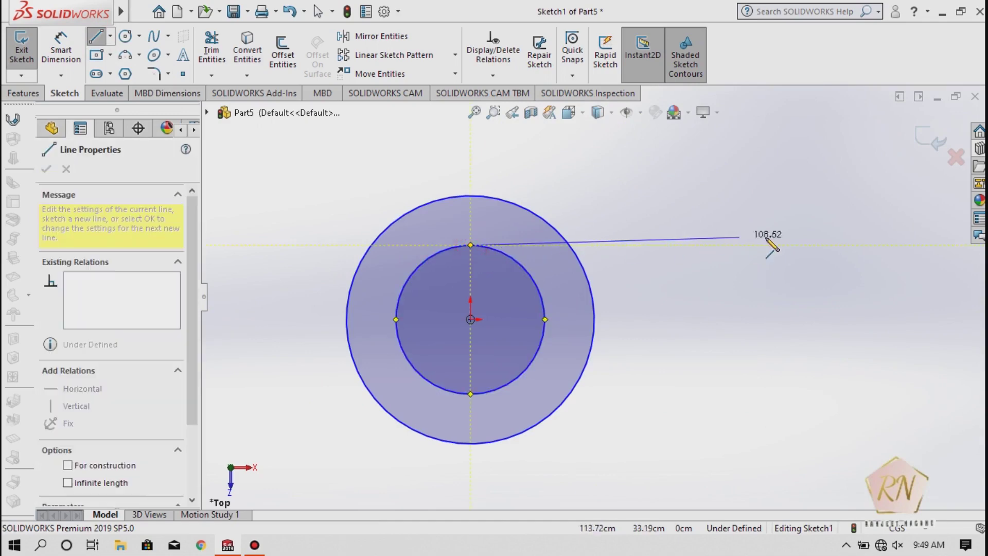
pyautogui.click(844, 245)
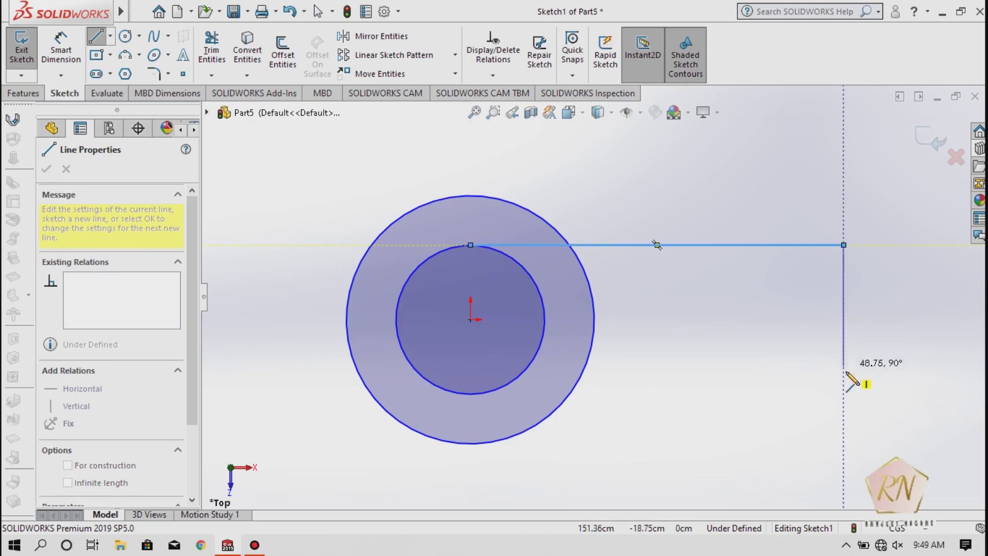
pyautogui.click(844, 394)
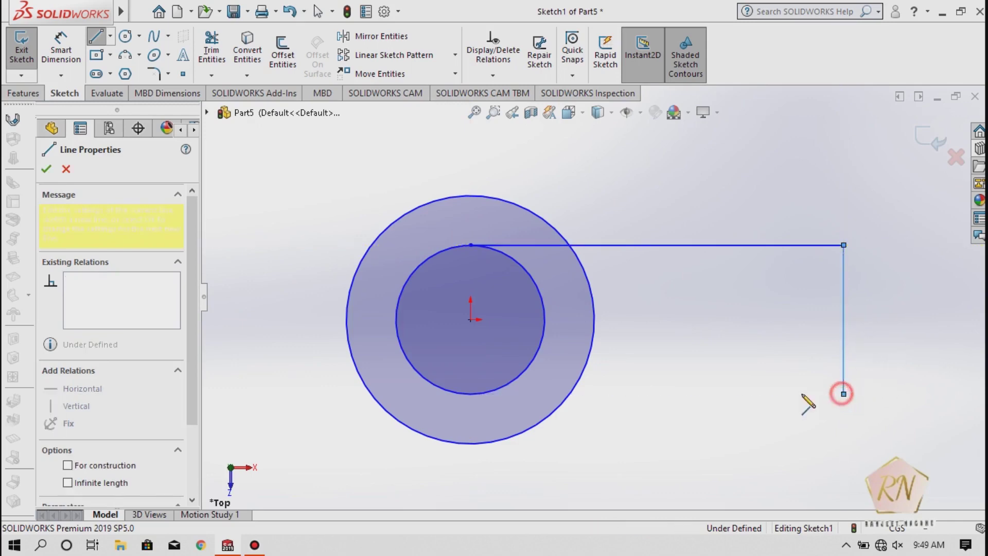
pyautogui.click(470, 394)
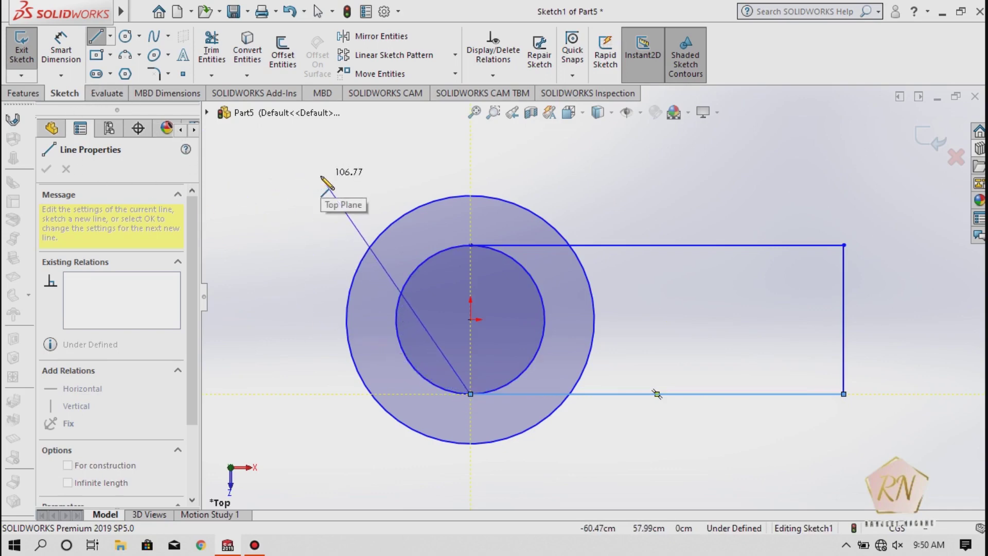
pyautogui.press('Escape')
pyautogui.press('Escape')
# Dimension the arm's top line to a length of 150
pyautogui.click(60, 46)
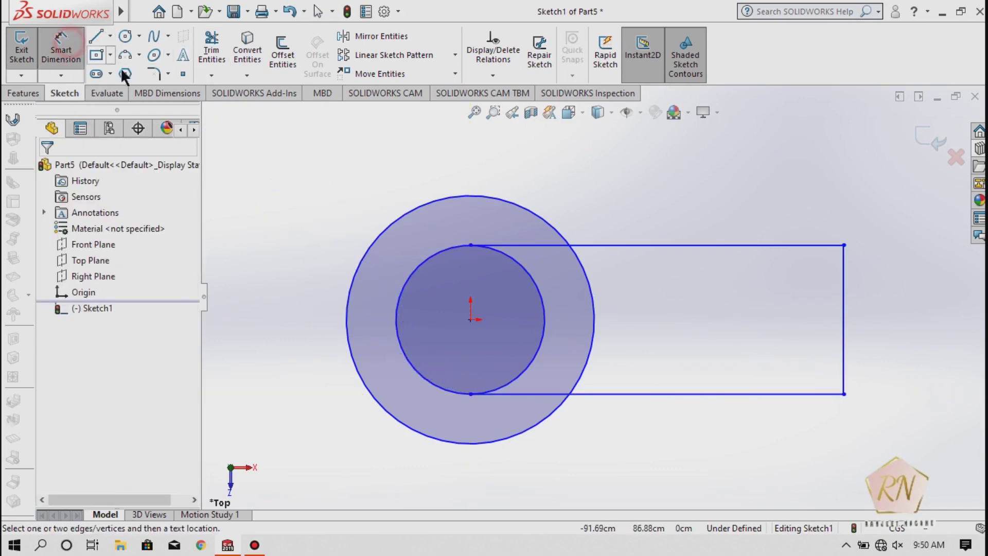
pyautogui.click(666, 248)
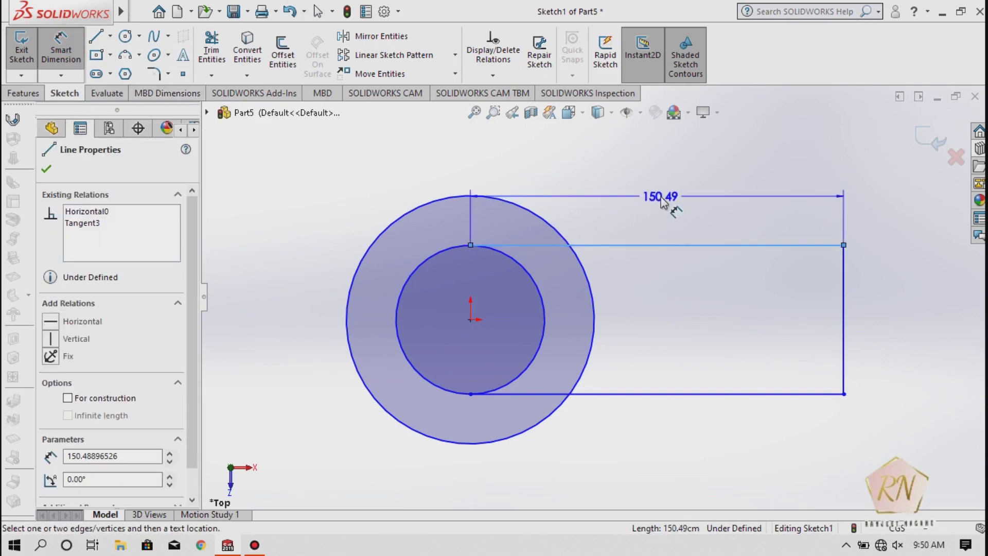
pyautogui.click(674, 212)
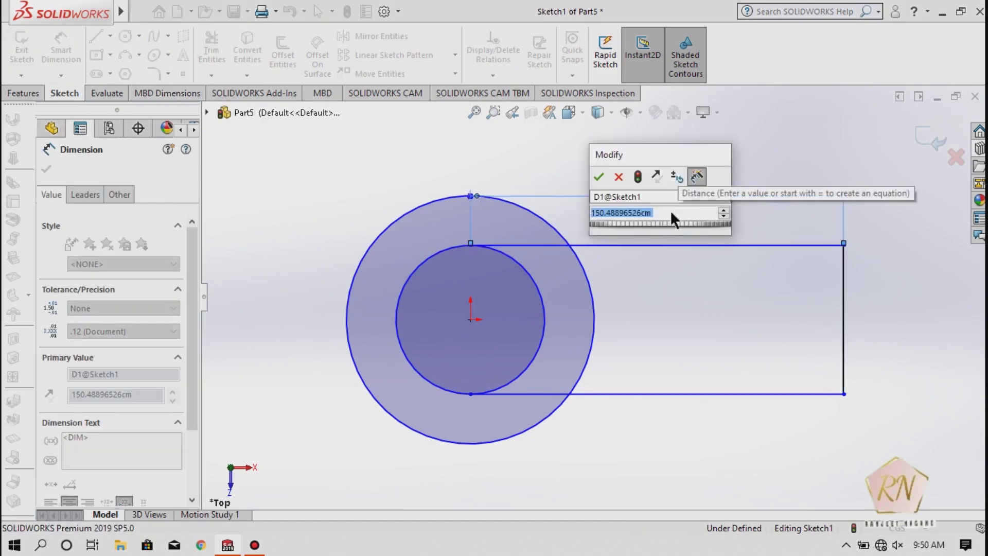
pyautogui.write('150')
pyautogui.press('Return')
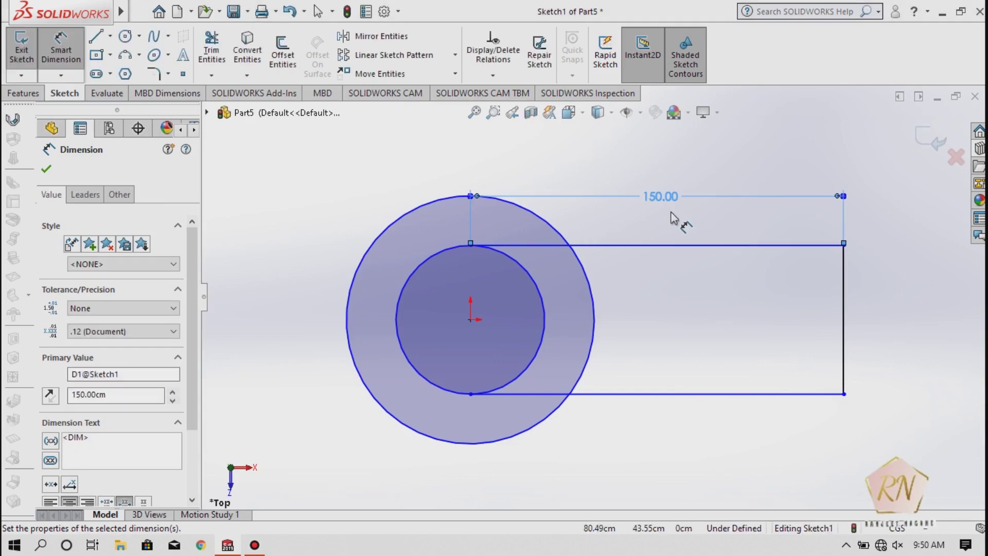
pyautogui.click(48, 173)
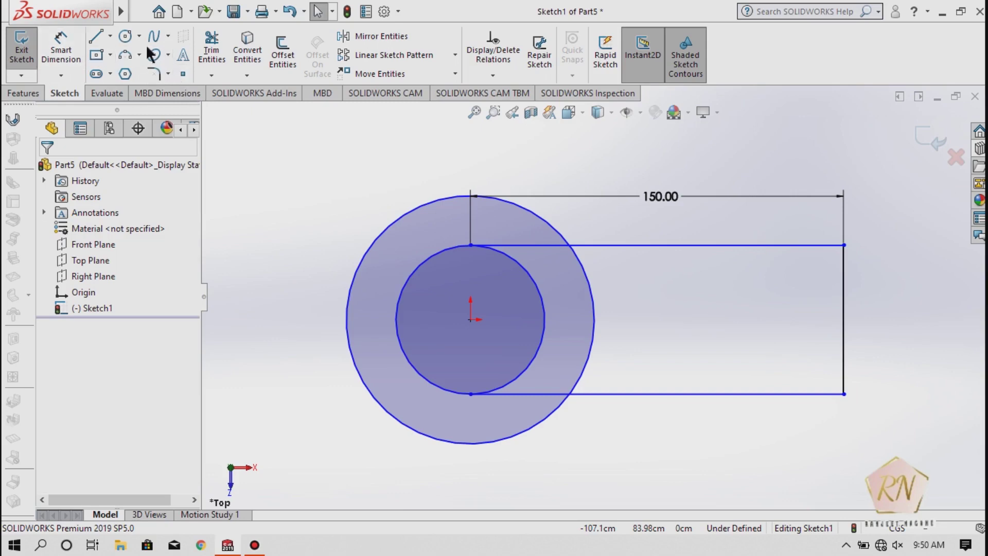
# Trim the inner line segments and the overlapping outer circle arc
pyautogui.click(222, 53)
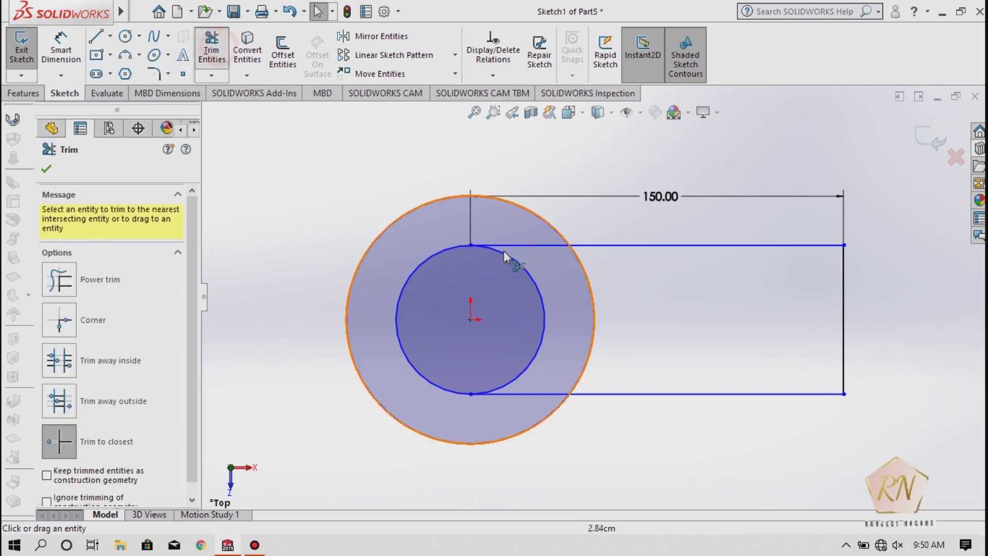
pyautogui.click(539, 250)
pyautogui.click(594, 316)
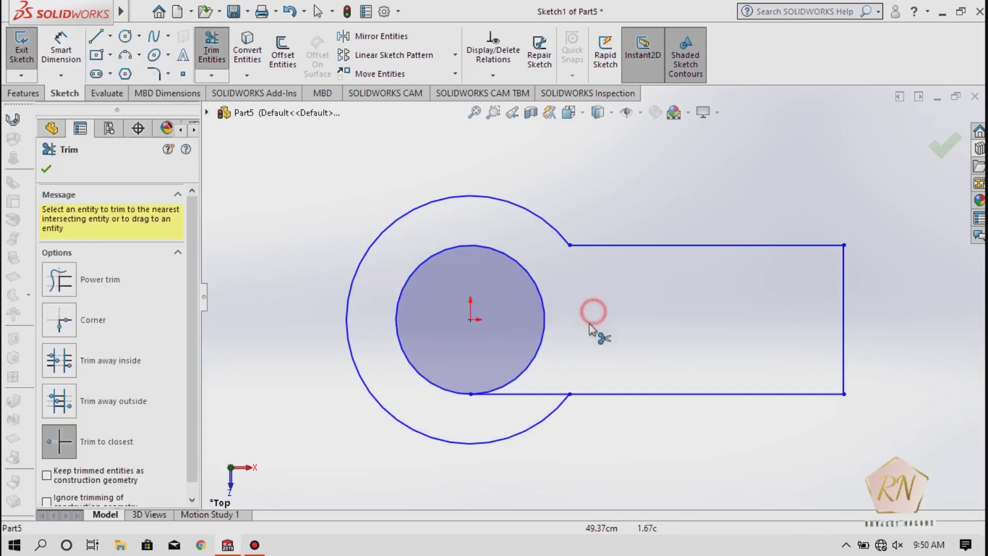
pyautogui.click(533, 394)
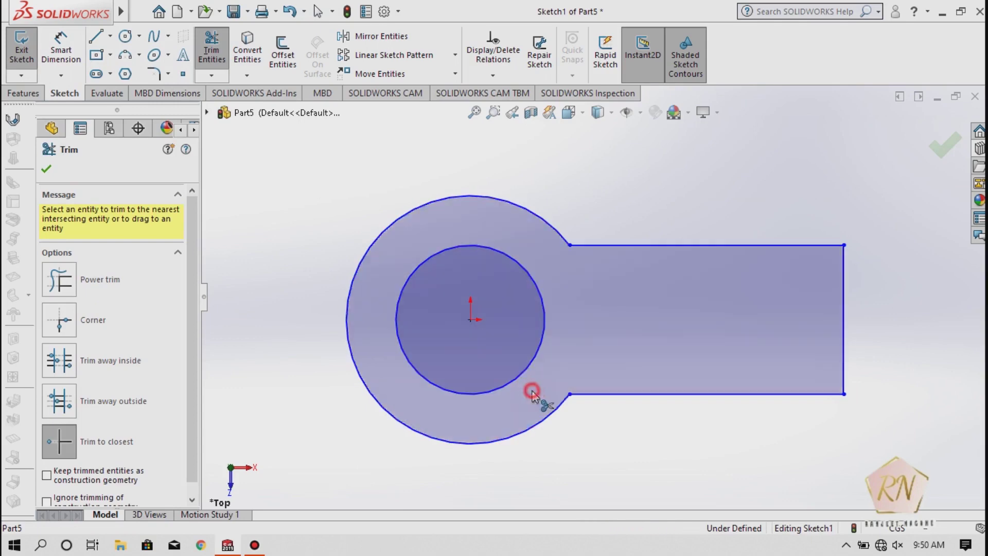
pyautogui.click(46, 169)
# Extrude Sketch1 70 cm into a solid as Boss-Extrude1
pyautogui.click(22, 50)
pyautogui.click(30, 93)
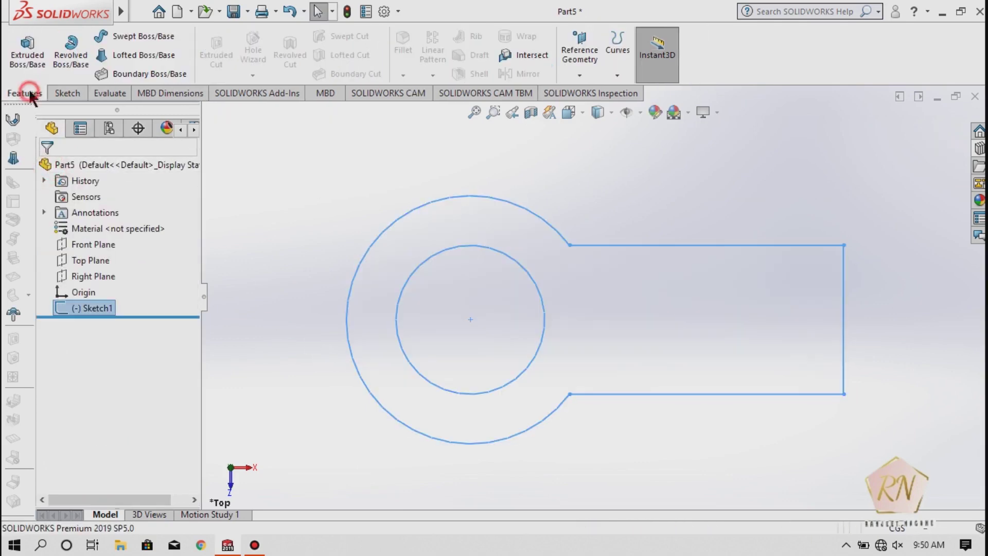
pyautogui.click(27, 52)
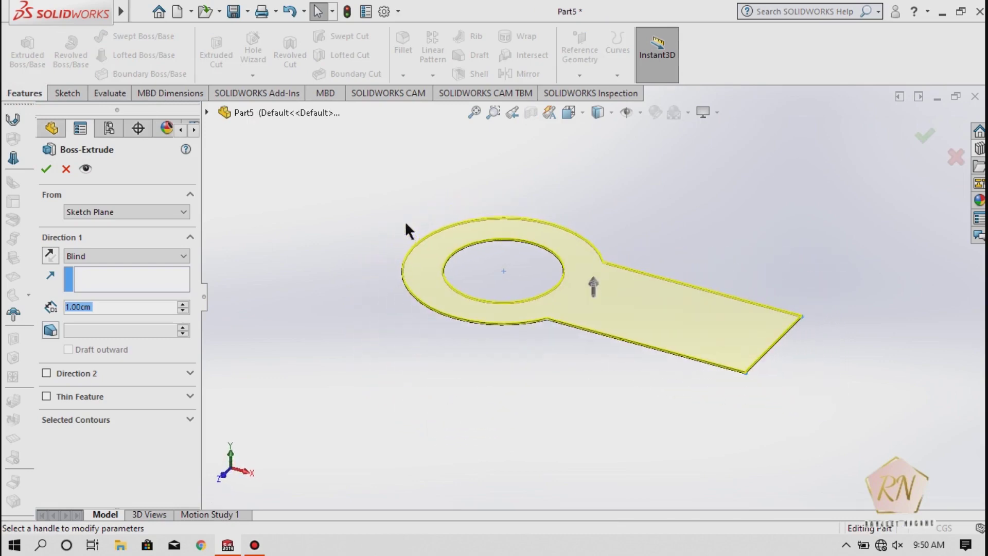
pyautogui.write('25')
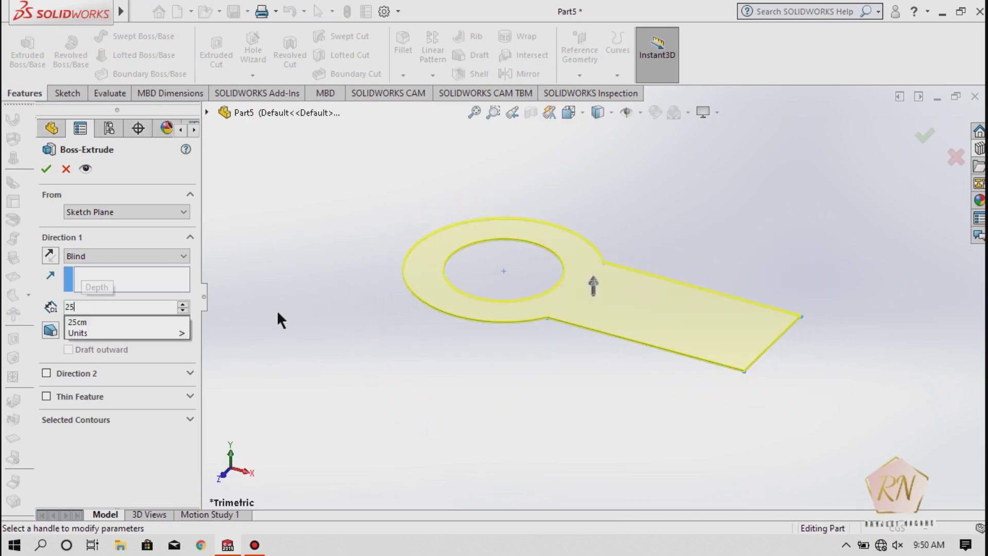
pyautogui.press('Return')
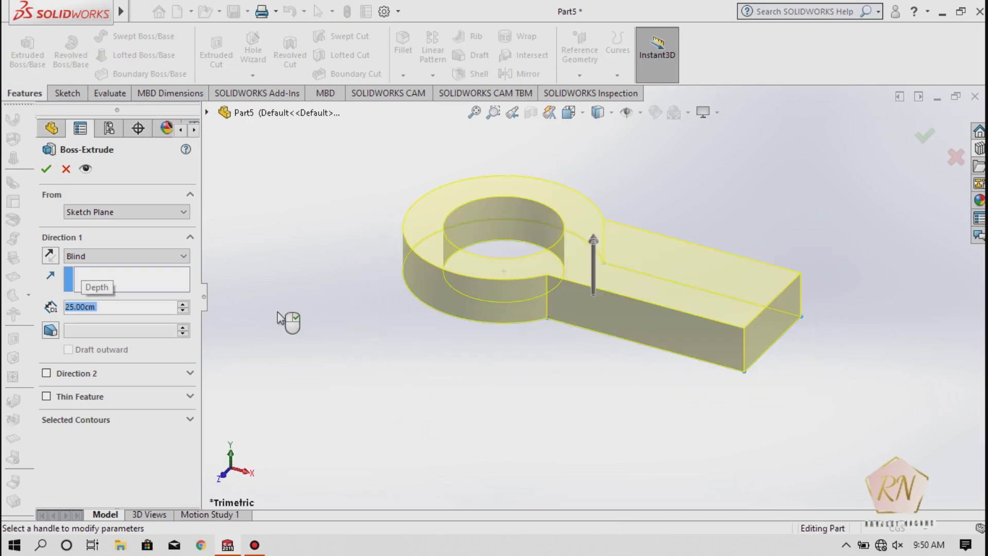
pyautogui.write('70')
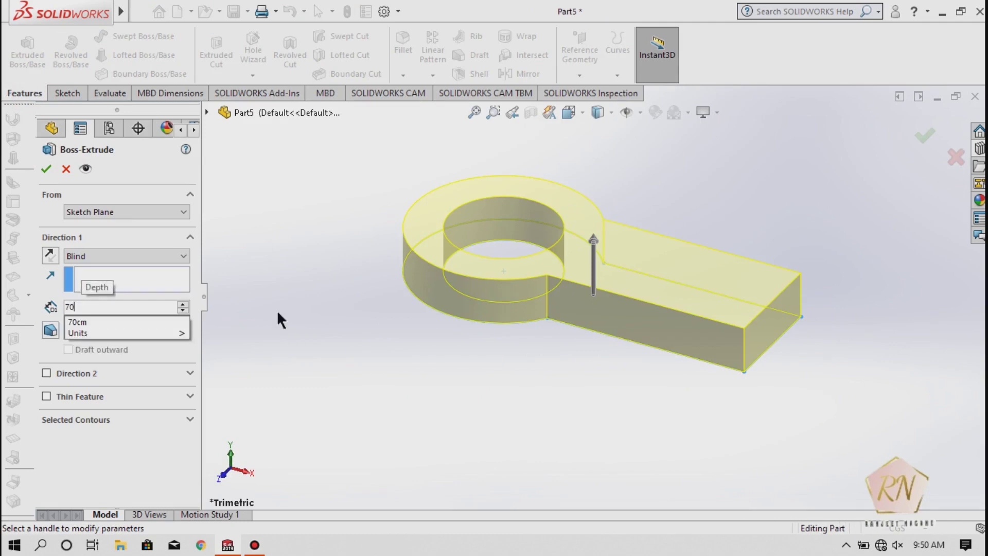
pyautogui.press('Return')
pyautogui.scroll(-2, 309, 330)
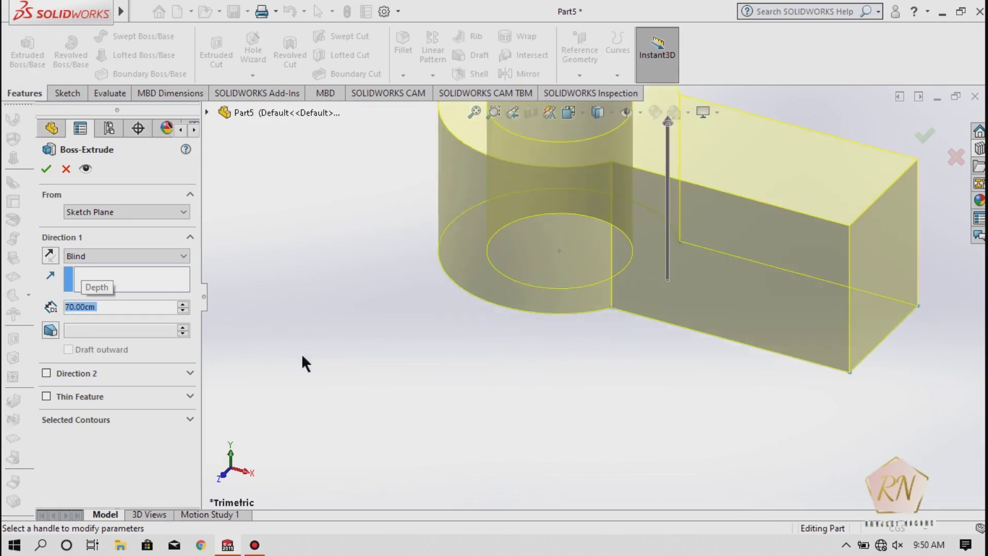
pyautogui.scroll(2, 301, 352)
pyautogui.scroll(3, 278, 339)
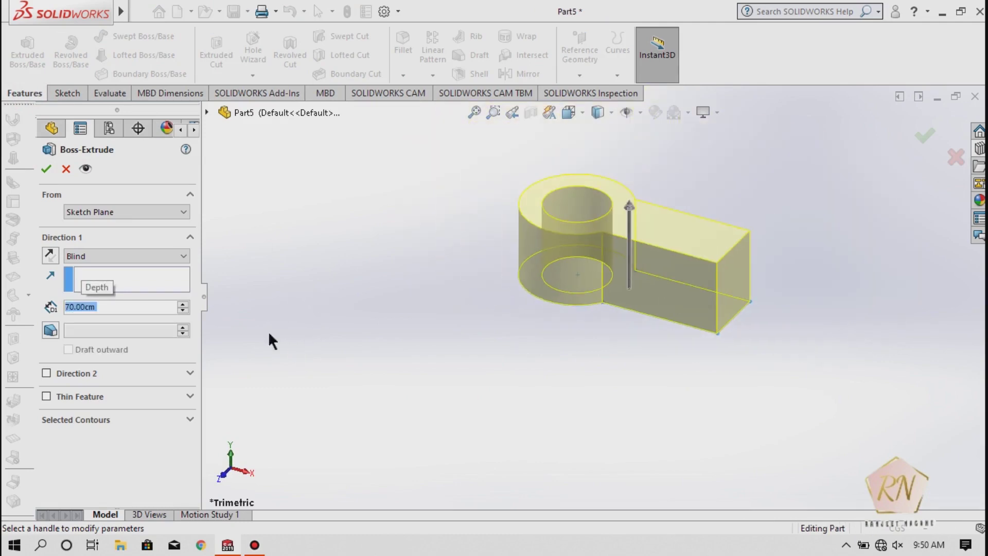
pyautogui.click(46, 165)
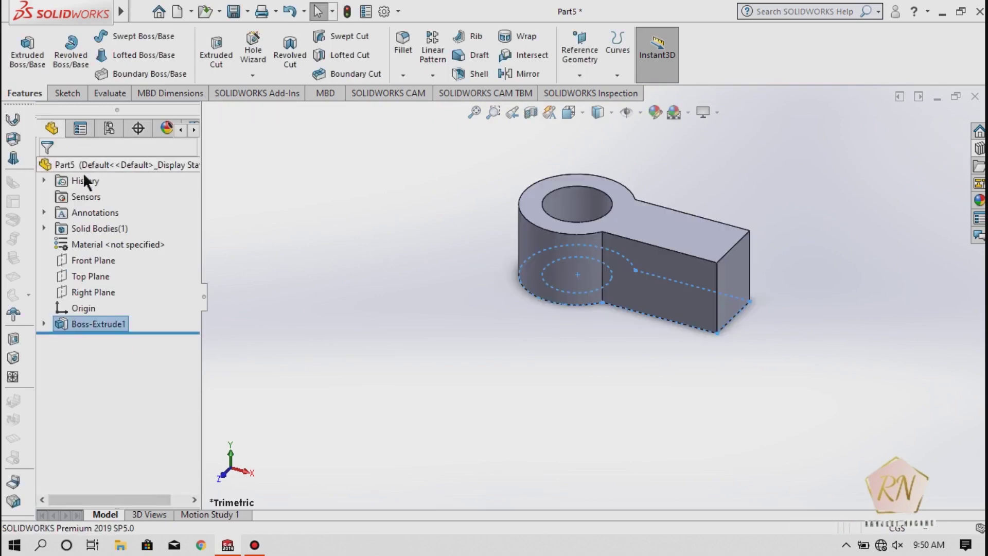
# Start a sketch on the arm's front face and view it Normal To
pyautogui.click(446, 251)
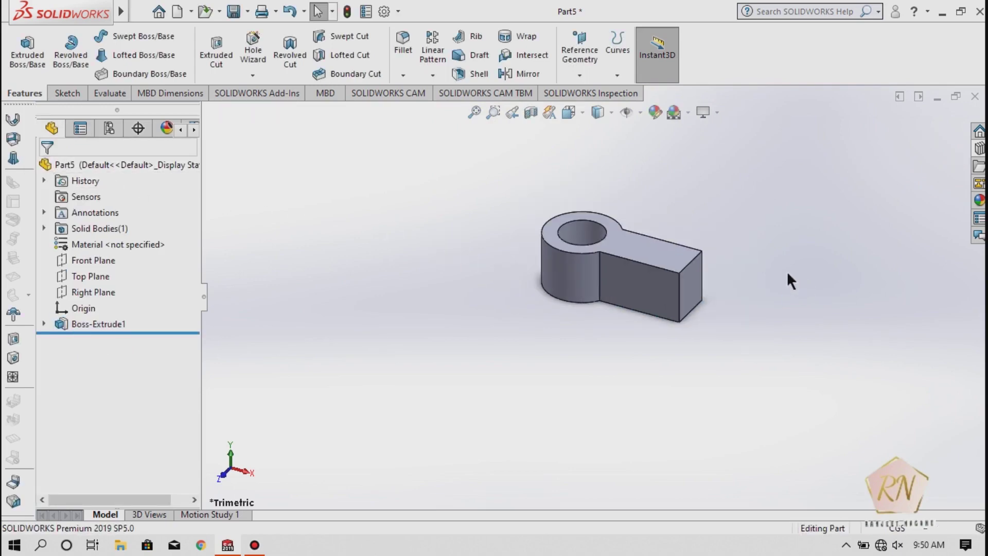
pyautogui.scroll(-3, 757, 273)
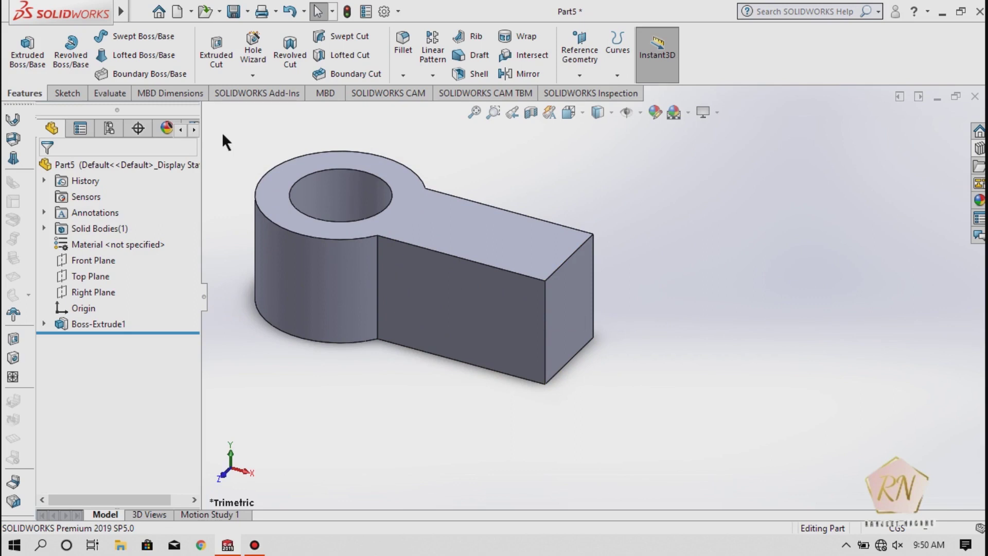
pyautogui.click(65, 93)
pyautogui.click(21, 48)
pyautogui.click(457, 298)
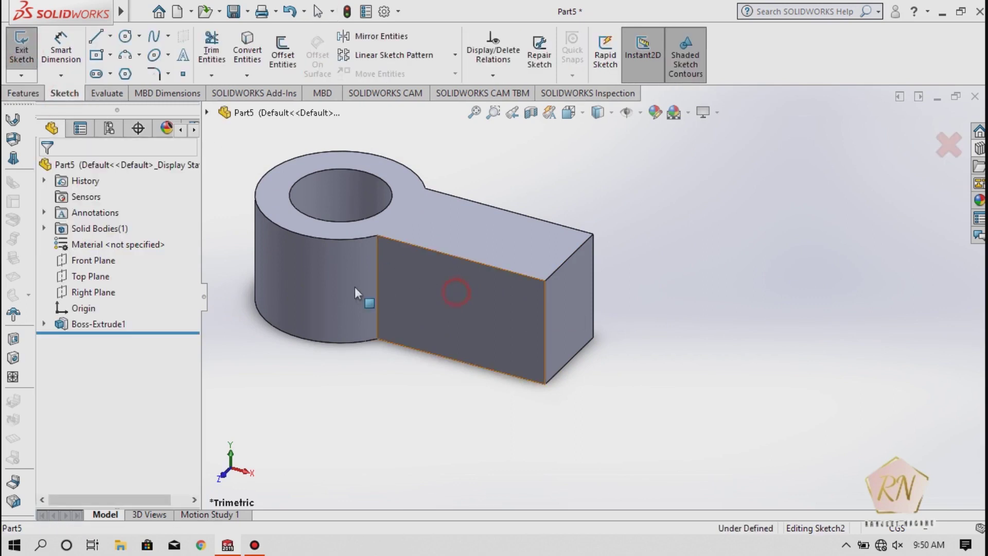
pyautogui.click(564, 113)
pyautogui.click(422, 402)
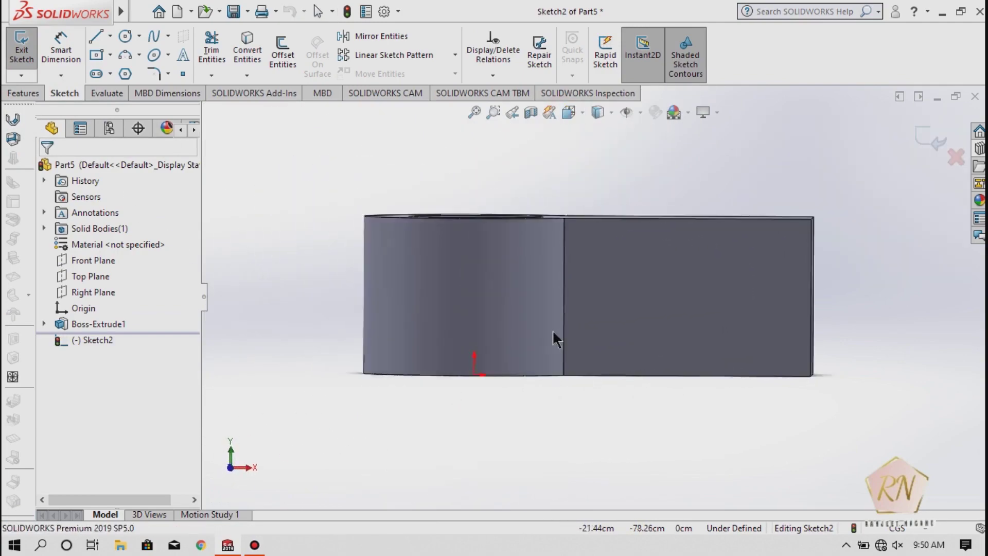
# Draw a centre rectangle on the arm face and drag it into position
pyautogui.click(99, 54)
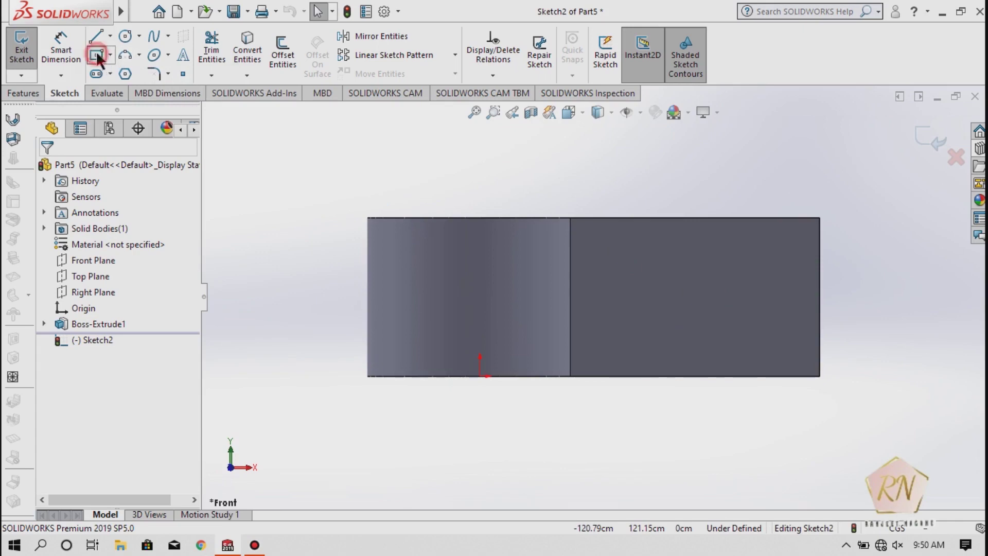
pyautogui.click(692, 290)
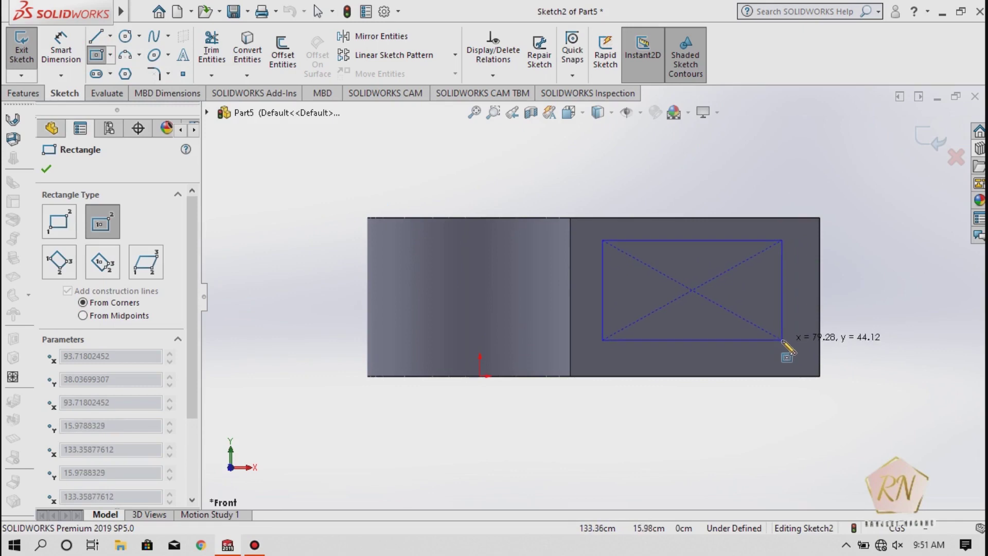
pyautogui.click(782, 345)
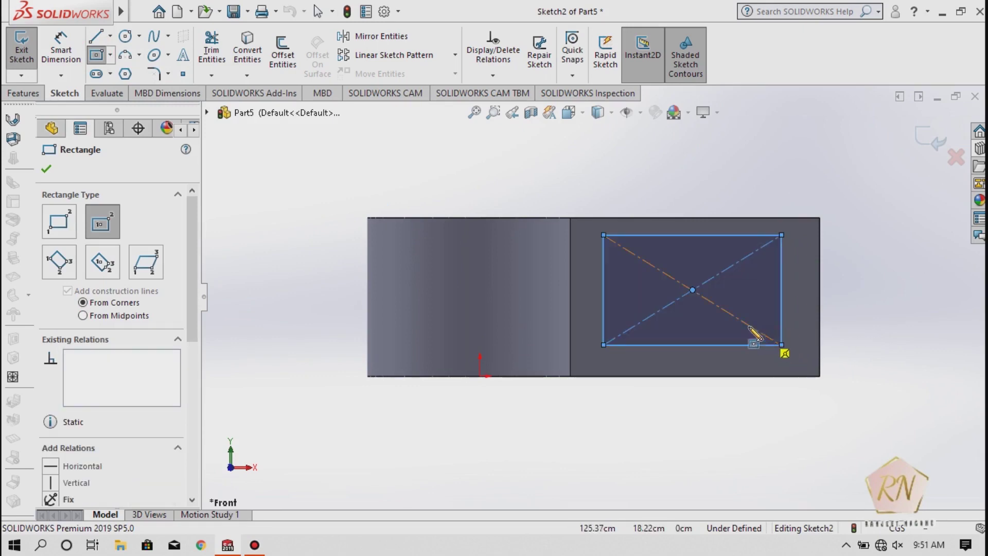
pyautogui.press('Escape')
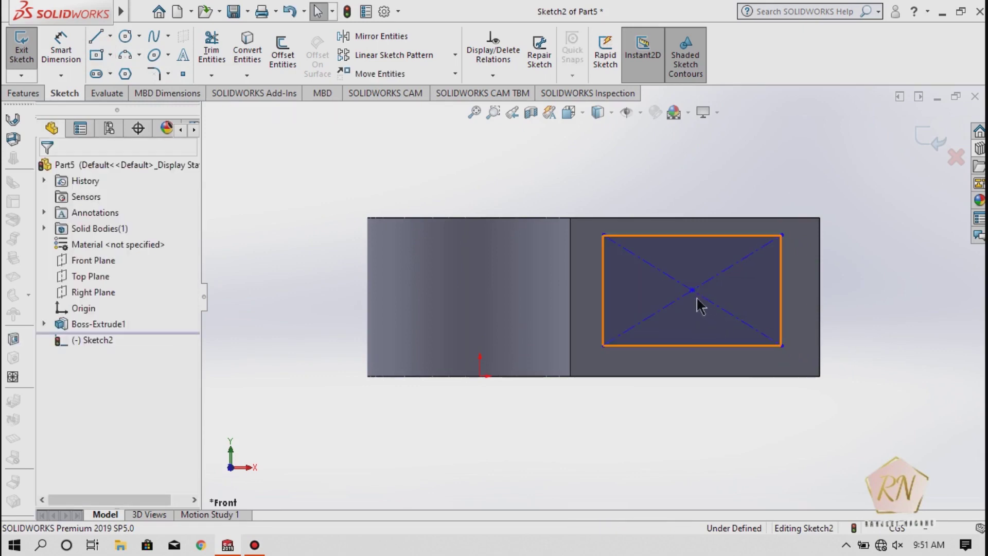
pyautogui.moveTo(696, 292); pyautogui.dragTo(699, 298)
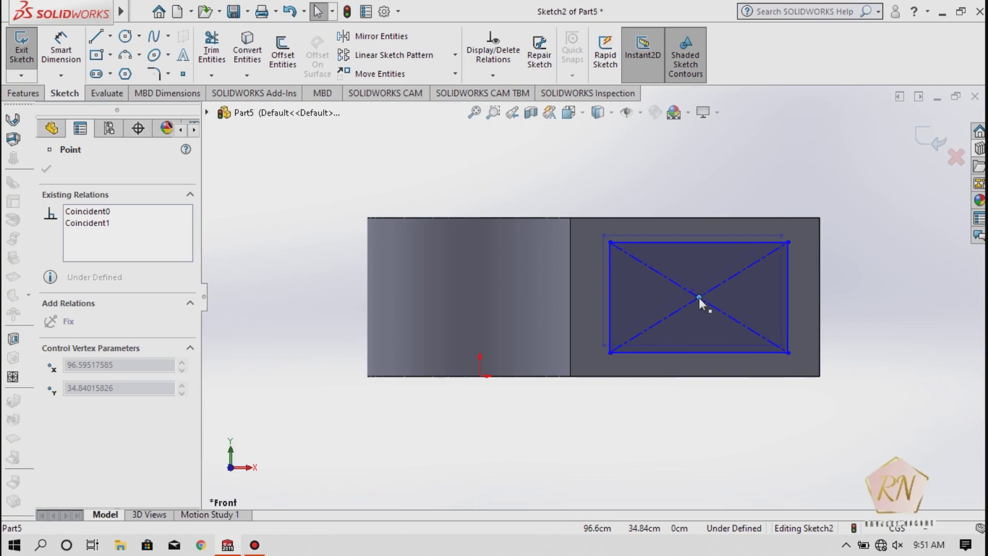
pyautogui.moveTo(699, 297); pyautogui.dragTo(695, 297)
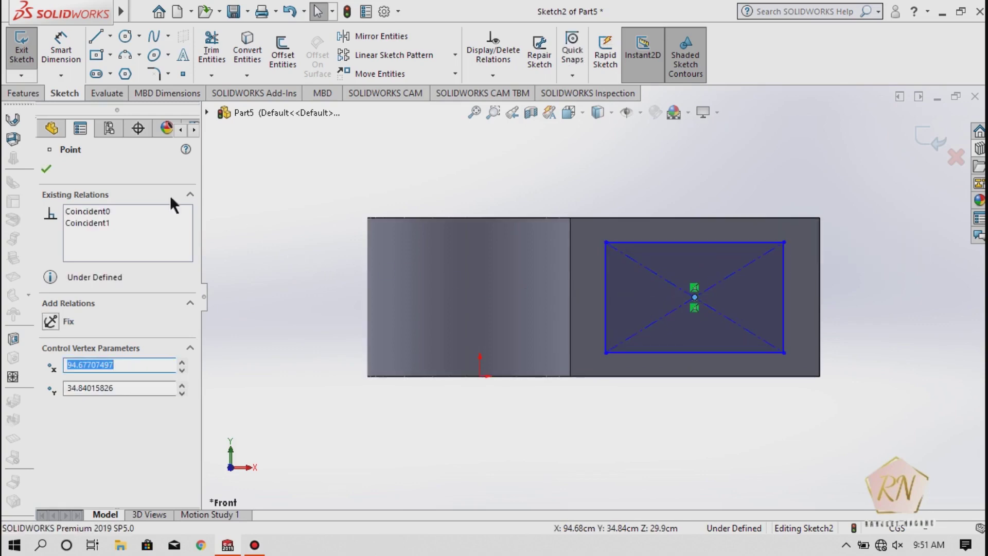
pyautogui.click(45, 169)
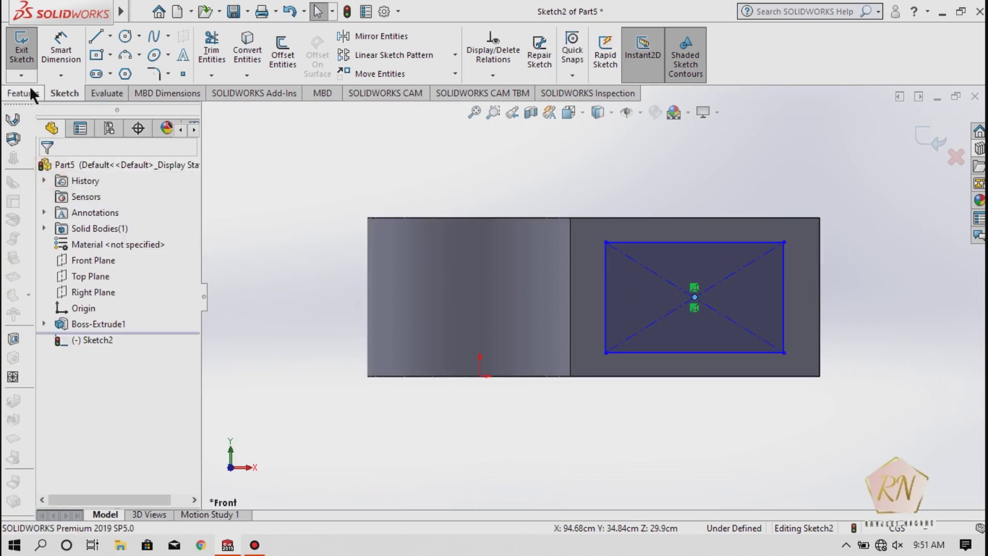
# Cut the rectangle 70 cm blind through the arm as Cut-Extrude1
pyautogui.click(19, 57)
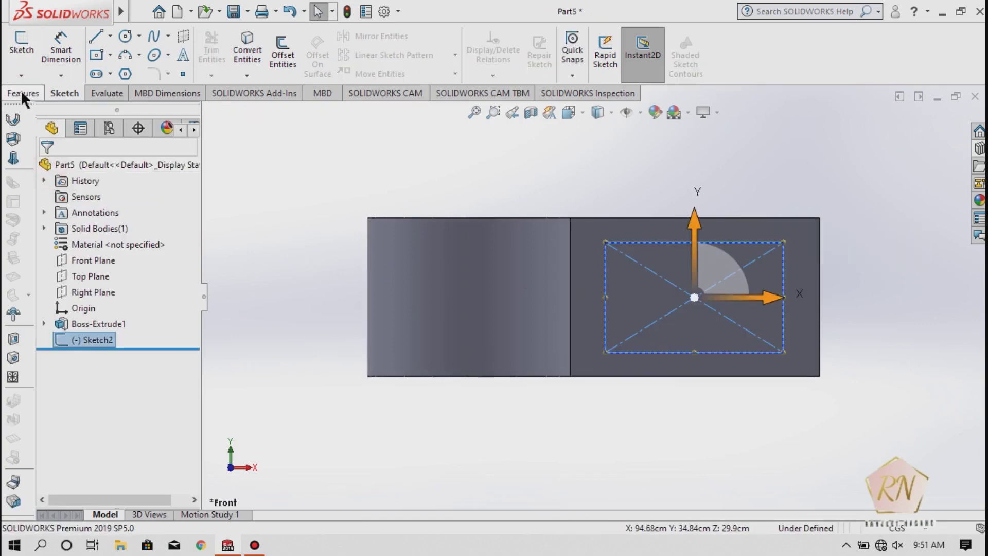
pyautogui.click(23, 93)
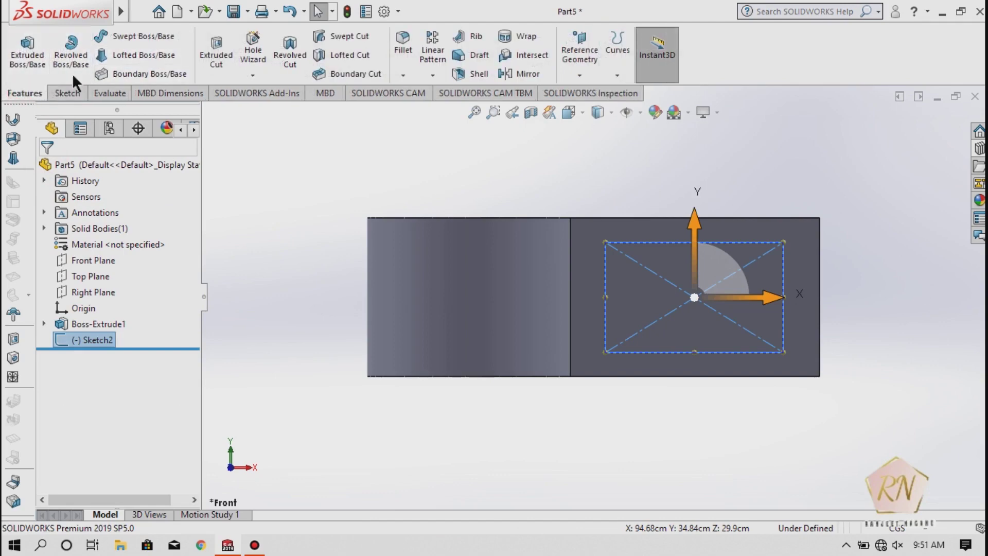
pyautogui.click(208, 52)
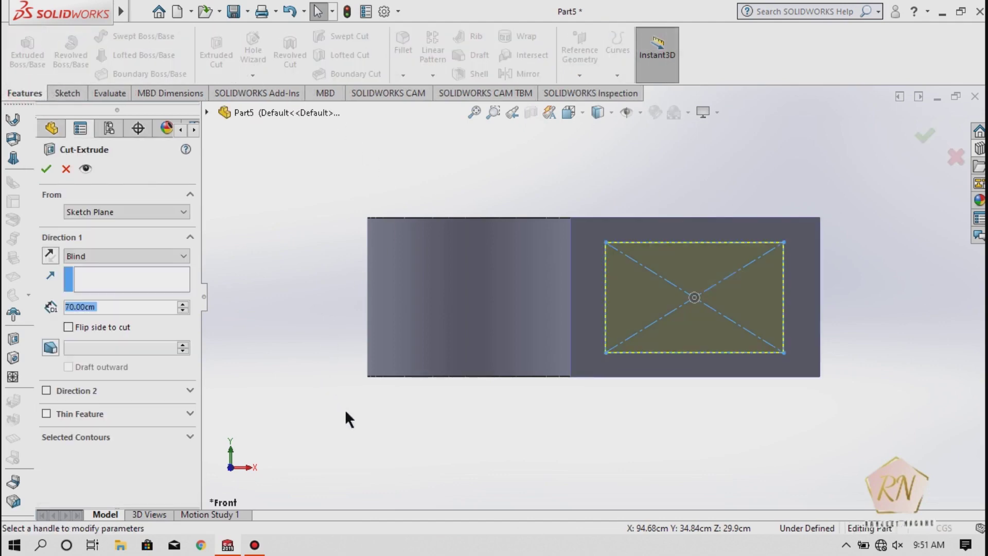
pyautogui.moveTo(345, 409); pyautogui.dragTo(245, 450, button='middle')
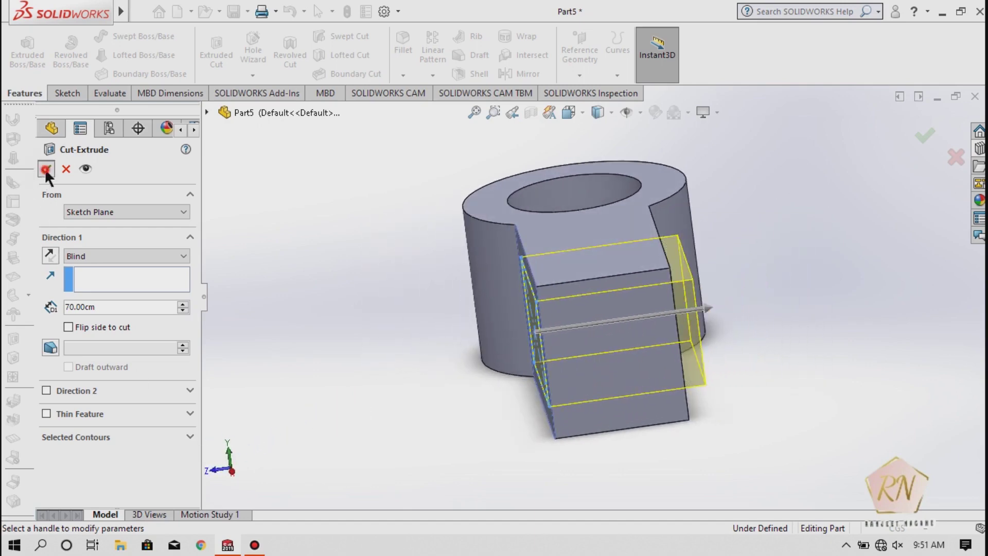
pyautogui.click(45, 168)
pyautogui.click(351, 237)
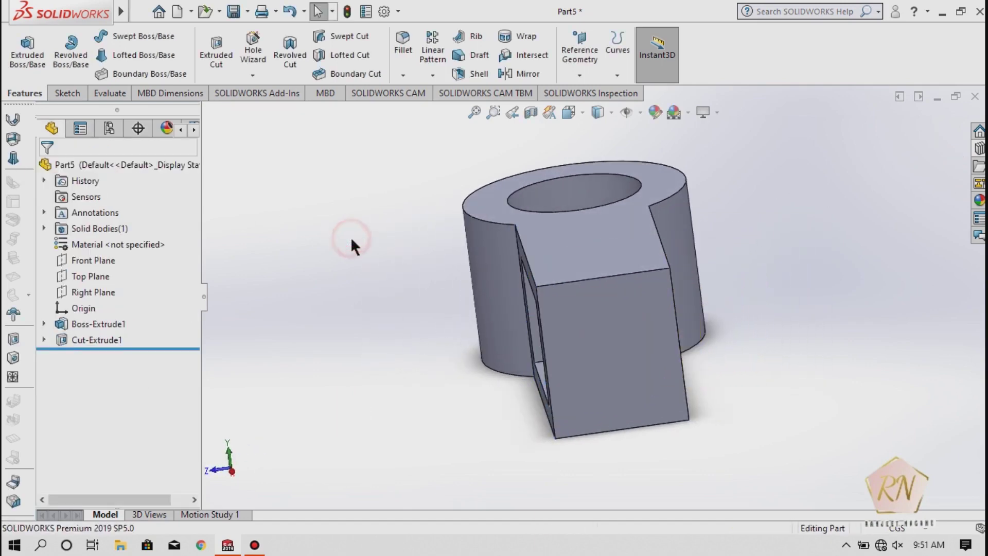
pyautogui.moveTo(364, 298); pyautogui.dragTo(458, 277, button='middle')
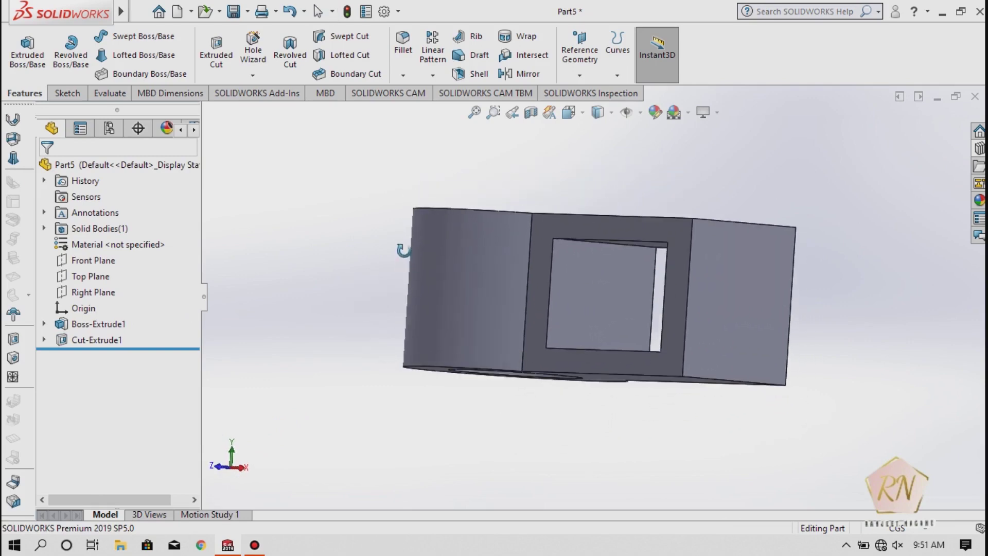
pyautogui.moveTo(419, 271); pyautogui.dragTo(379, 266, button='middle')
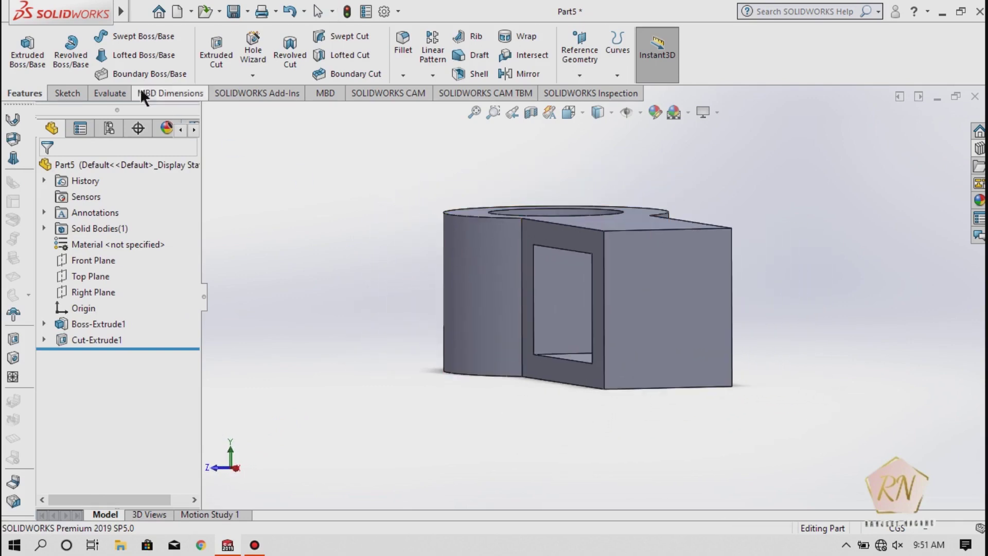
pyautogui.click(75, 93)
# Start a sketch on the part's end face and turn the view normal to it
pyautogui.click(33, 54)
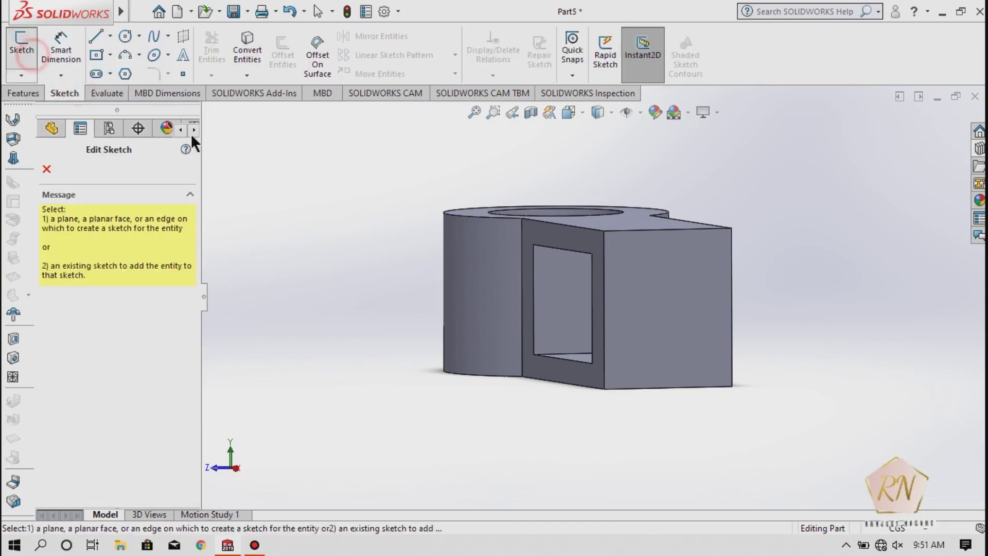
pyautogui.click(644, 306)
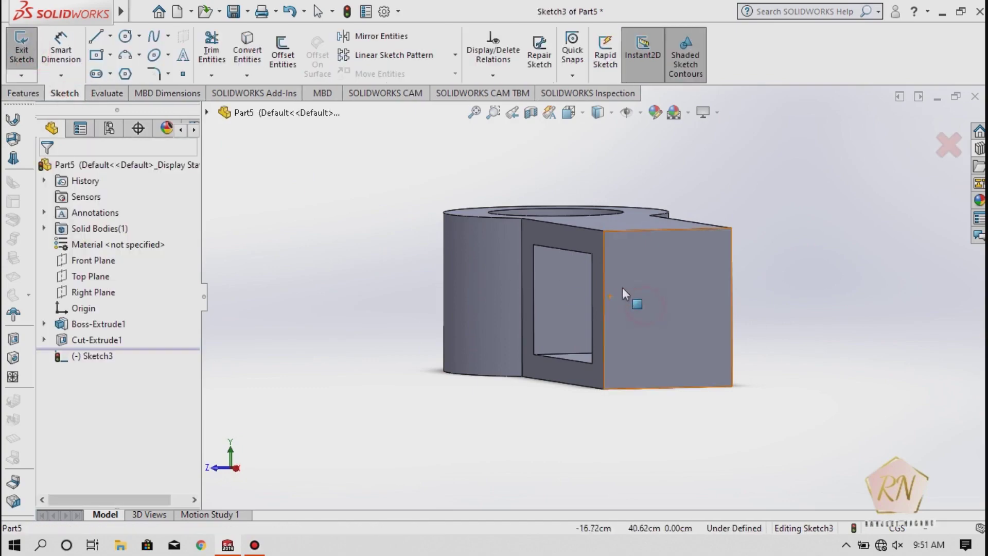
pyautogui.click(568, 112)
pyautogui.click(535, 324)
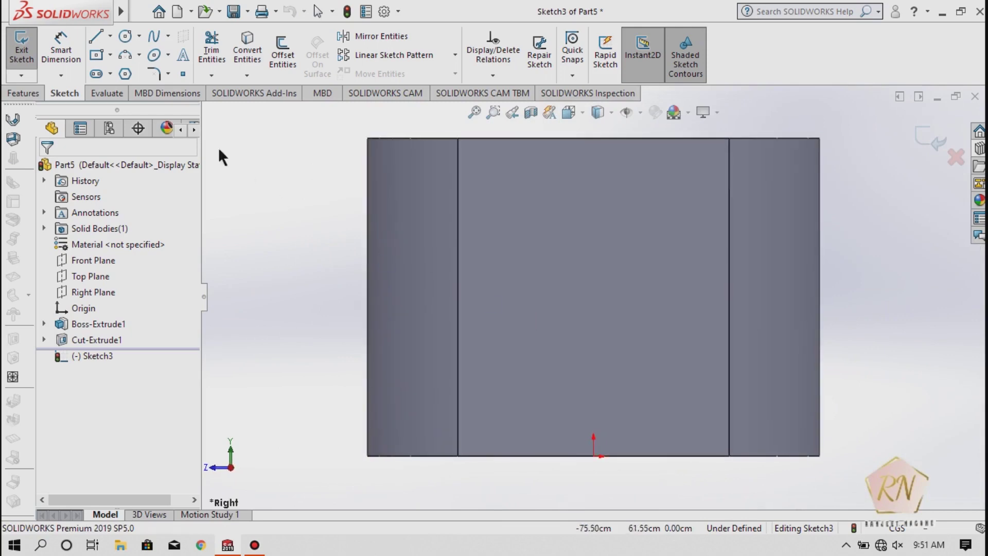
pyautogui.click(97, 56)
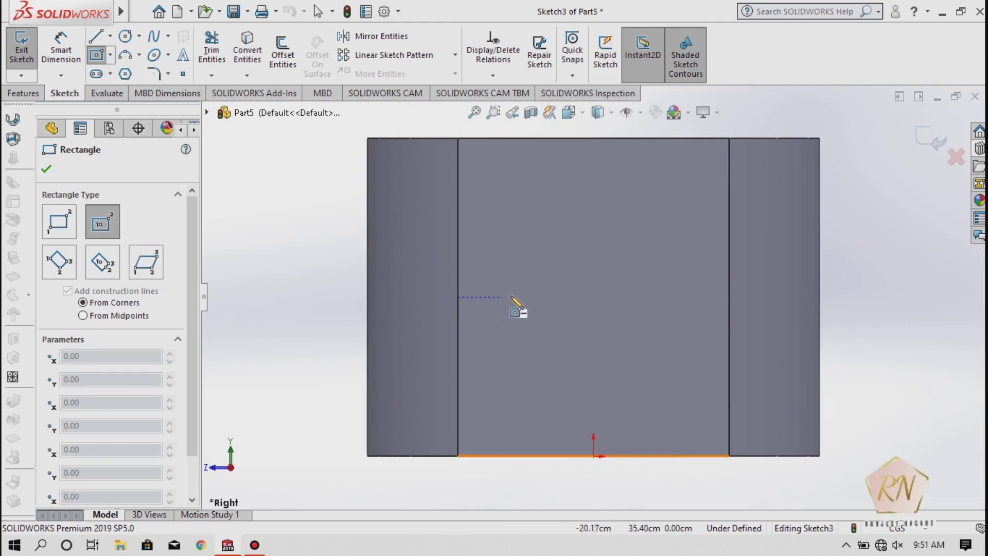
pyautogui.click(595, 298)
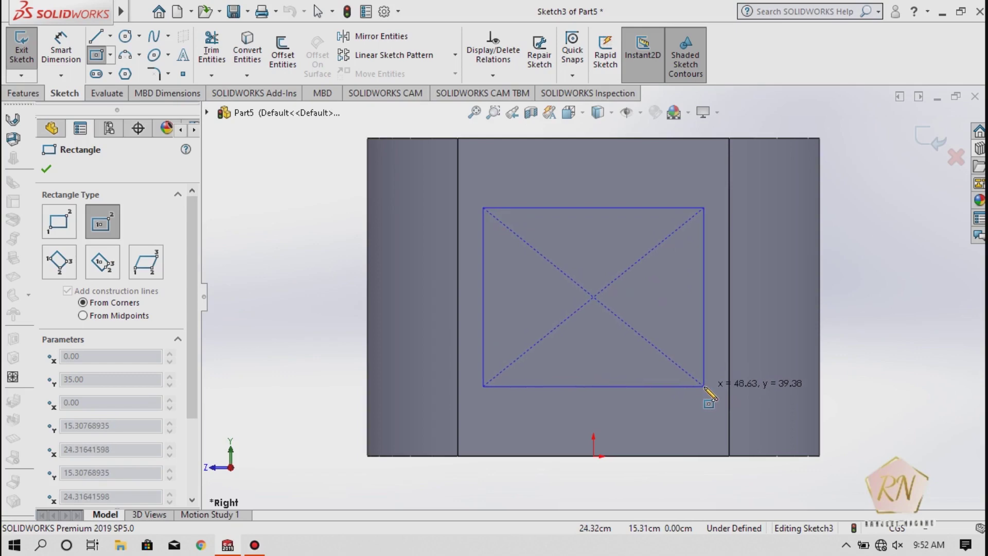
pyautogui.press('Escape')
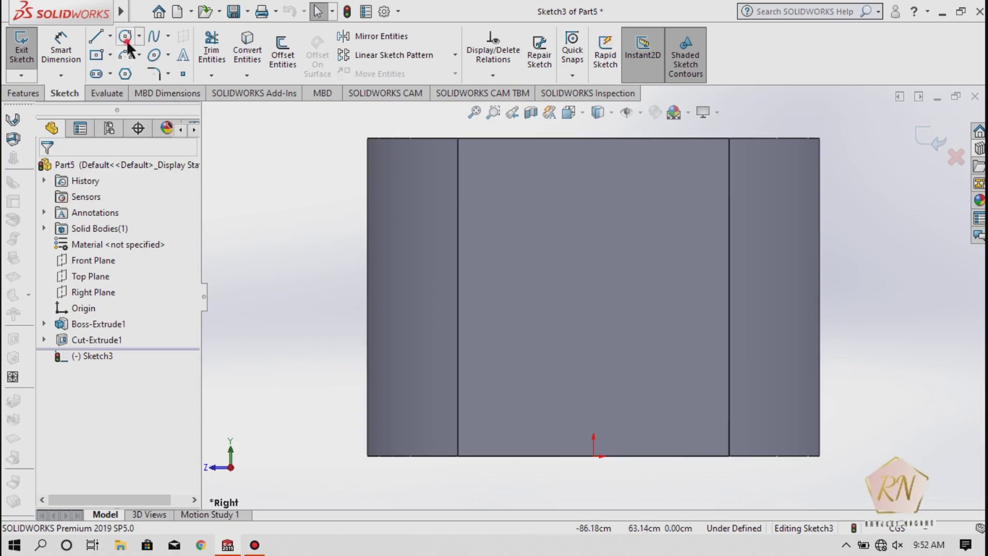
# Draw a radius-25 circle above the origin and exit the sketch
pyautogui.click(125, 36)
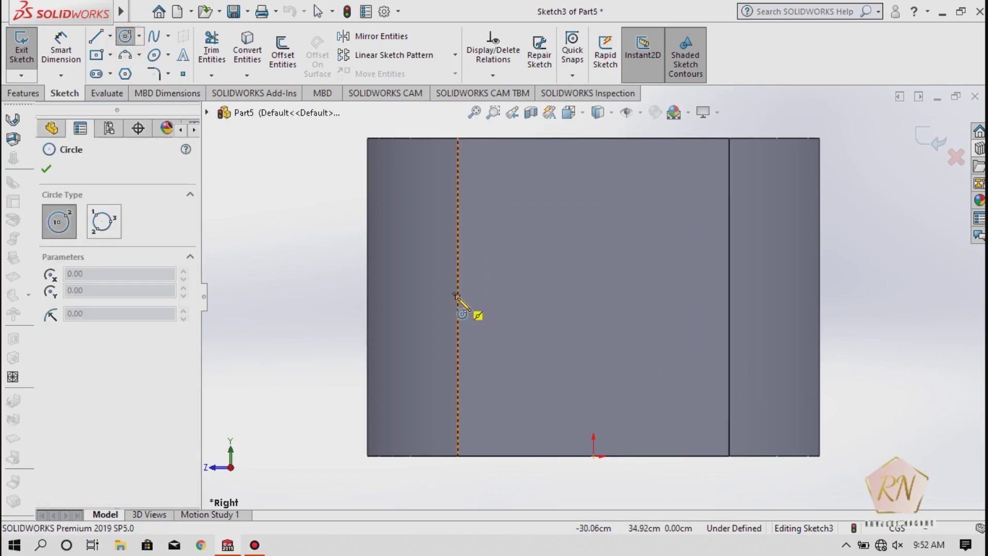
pyautogui.click(594, 297)
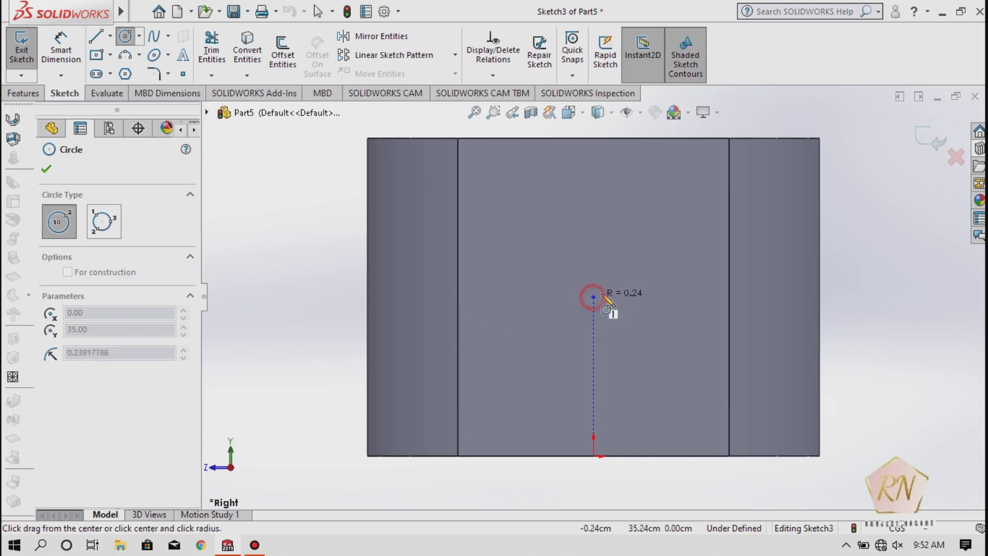
pyautogui.click(708, 299)
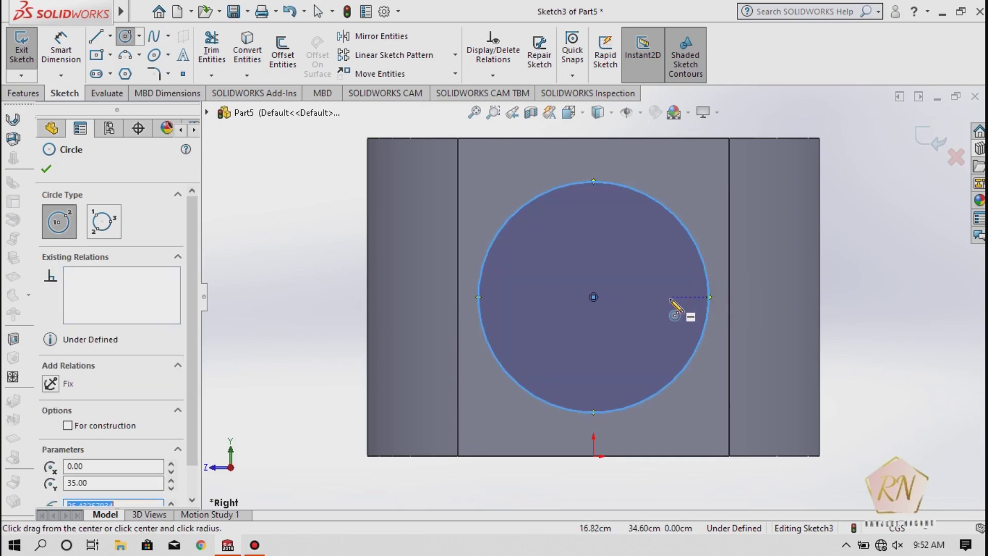
pyautogui.write('25')
pyautogui.press('Return')
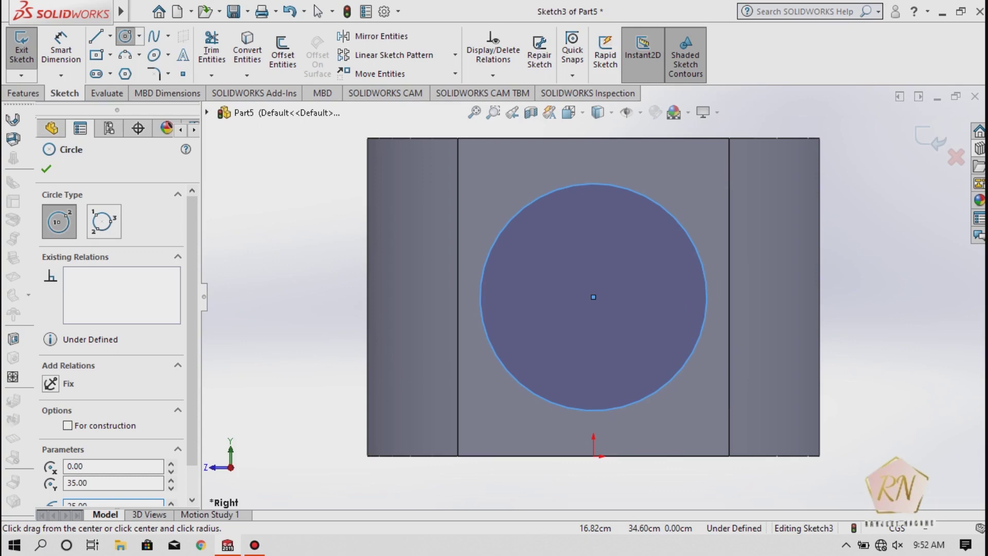
pyautogui.click(47, 169)
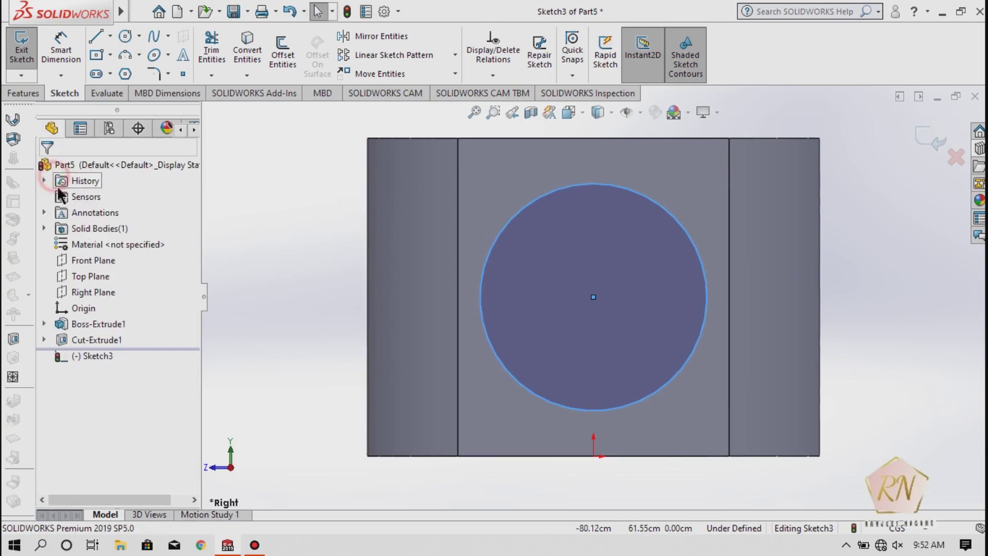
pyautogui.click(21, 51)
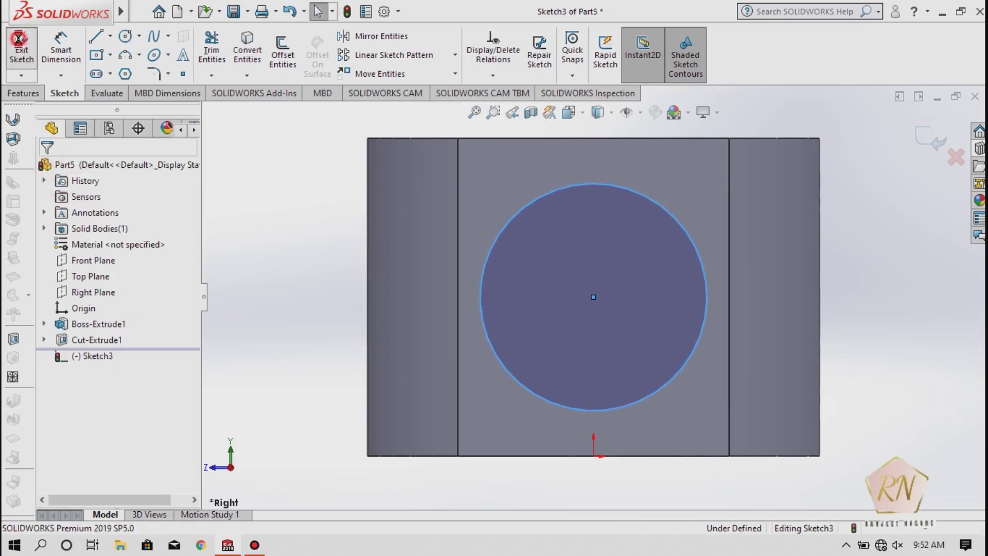
# Extrude Sketch3's radius-25 circle 25 cm from the arm's end face as Boss-Extrude2
pyautogui.click(31, 93)
pyautogui.click(27, 56)
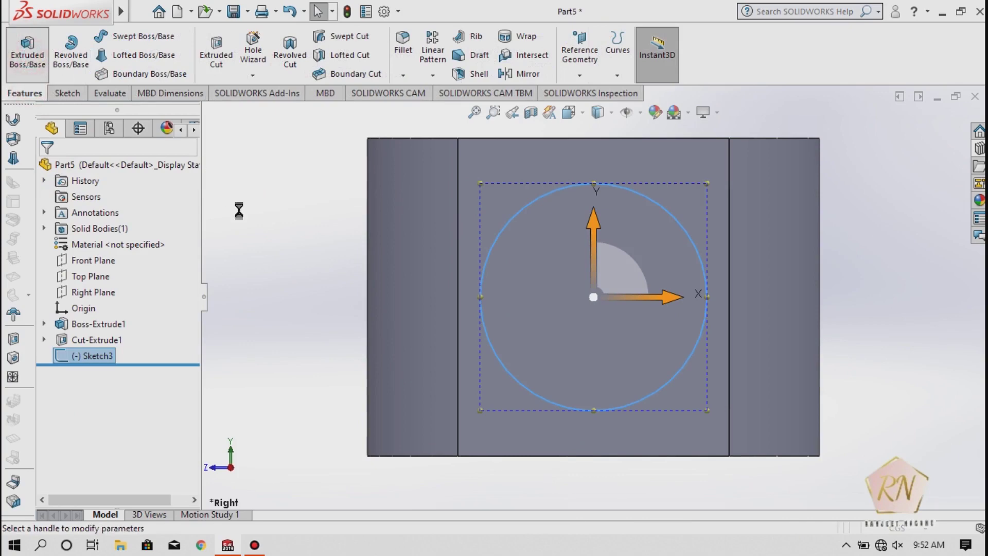
pyautogui.moveTo(292, 287); pyautogui.dragTo(347, 295, button='middle')
pyautogui.scroll(-3, 345, 296)
pyautogui.scroll(5, 344, 293)
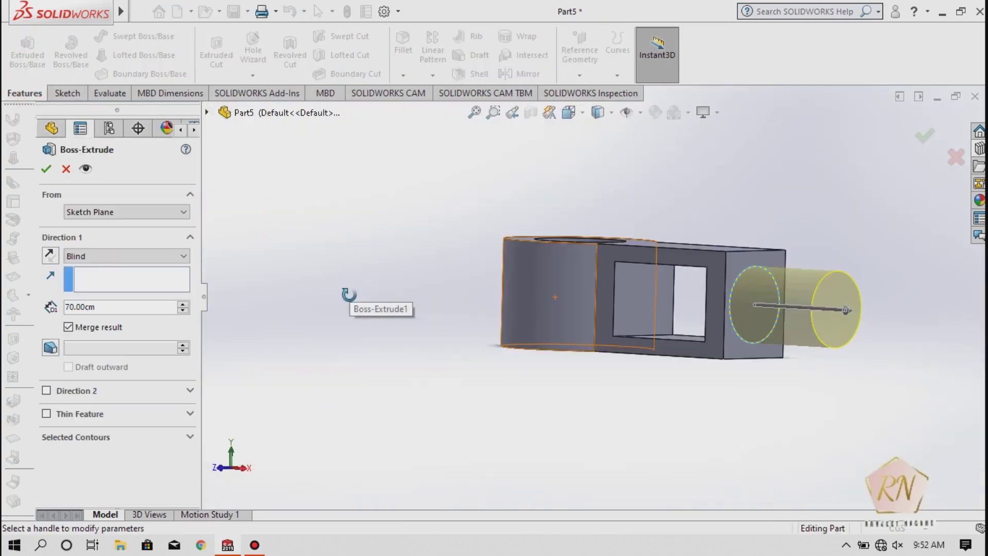
pyautogui.doubleClick(107, 304)
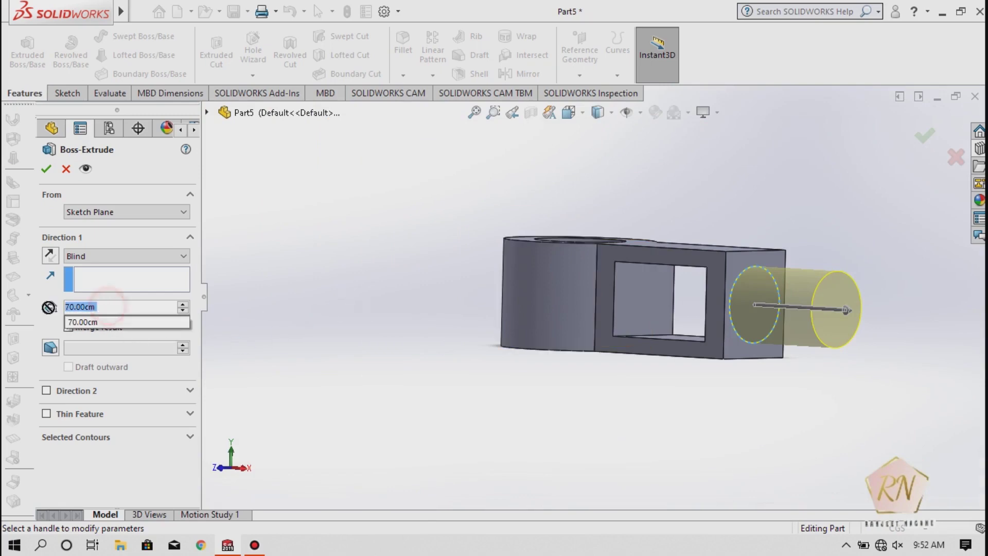
pyautogui.write('25')
pyautogui.press('Return')
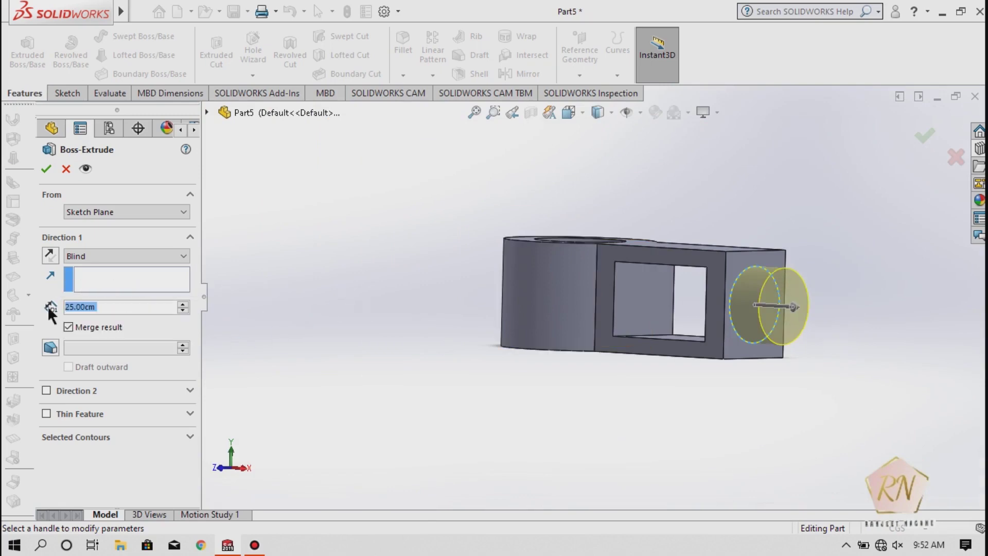
pyautogui.click(41, 167)
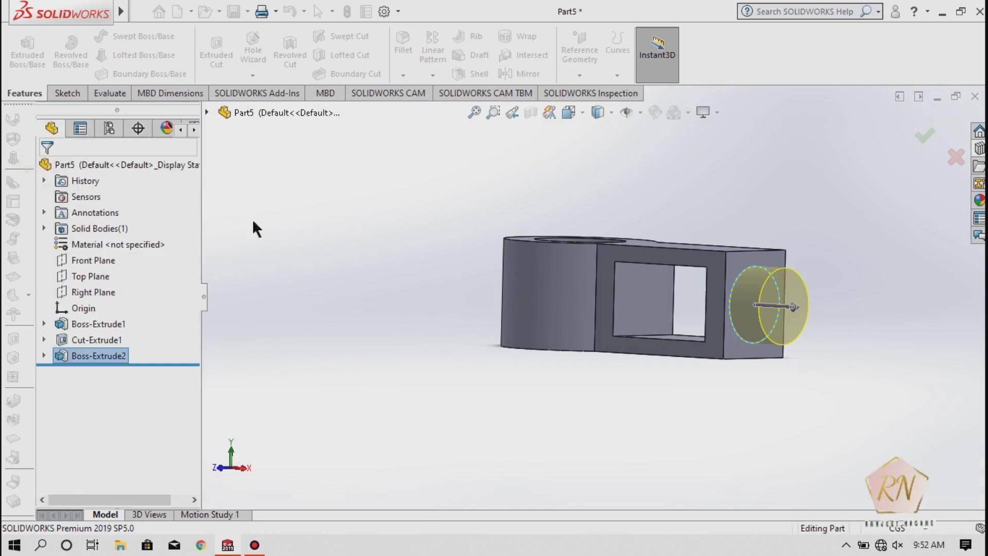
pyautogui.scroll(-2, 854, 295)
pyautogui.scroll(-1, 854, 295)
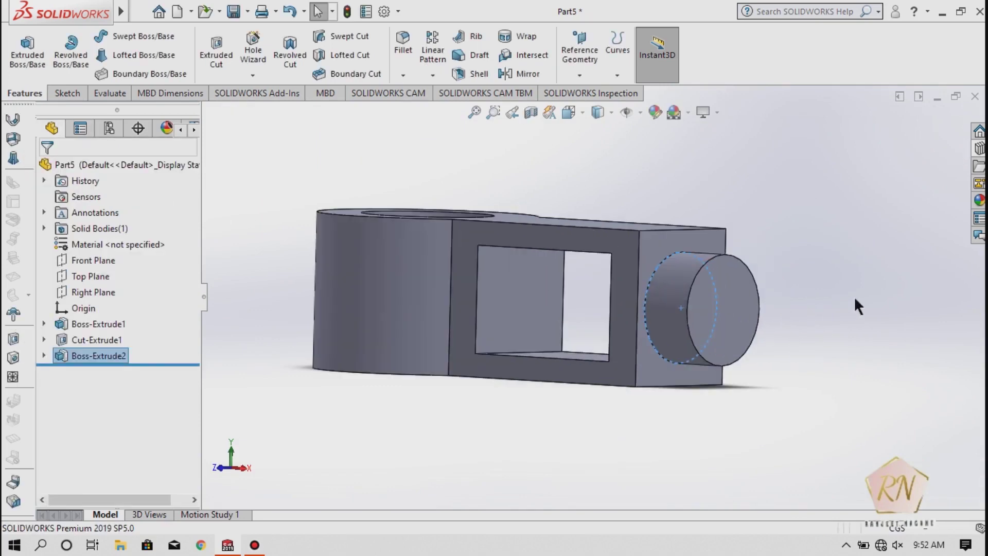
pyautogui.scroll(-2, 808, 295)
# Start a new sketch on the cylindrical shaft's end face, viewed from the Right
pyautogui.click(62, 93)
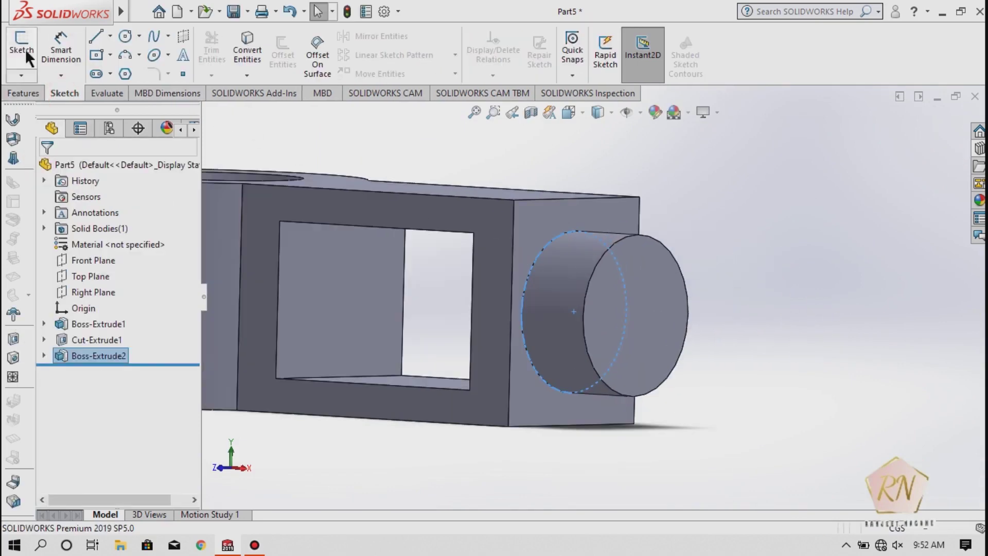
pyautogui.click(23, 49)
pyautogui.click(624, 331)
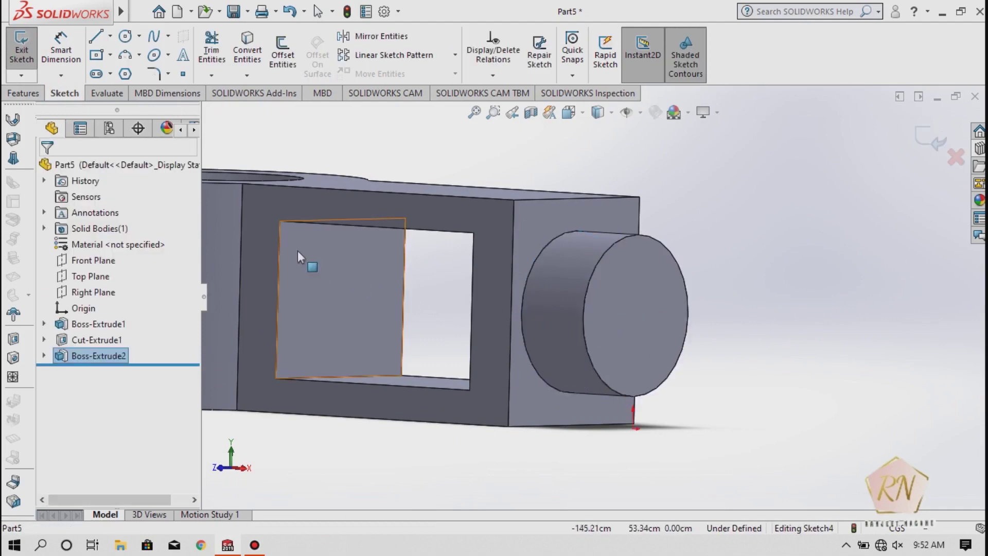
pyautogui.click(626, 309)
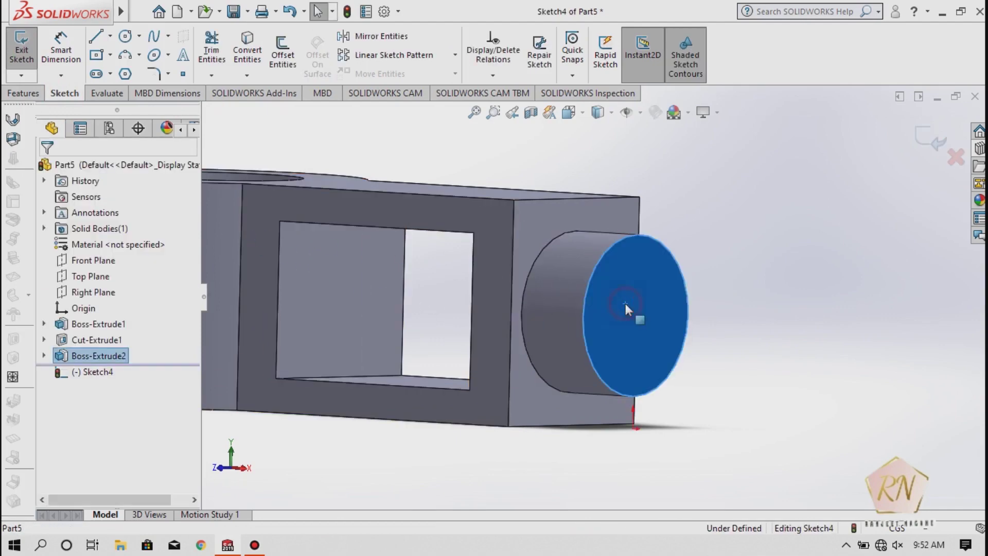
pyautogui.click(568, 112)
pyautogui.click(558, 322)
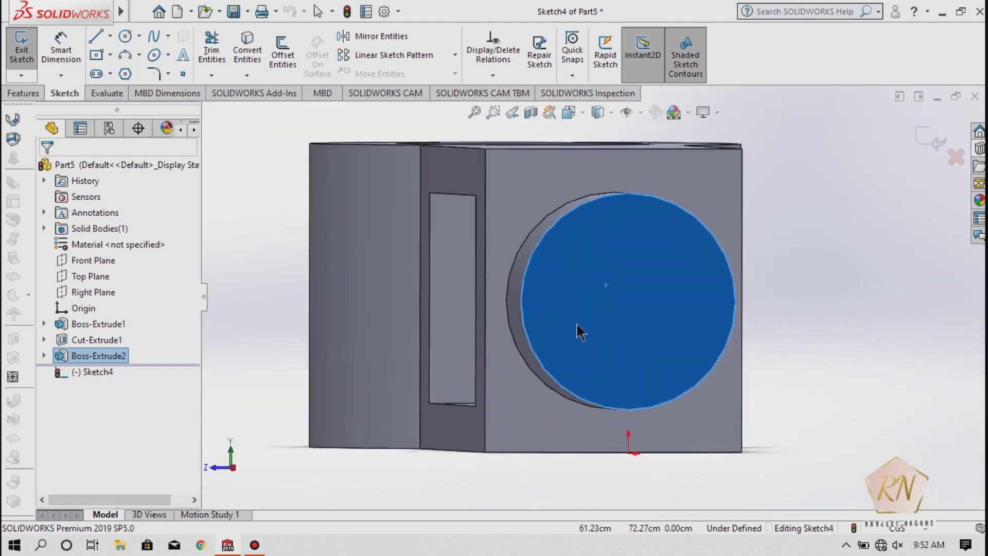
pyautogui.press('Escape')
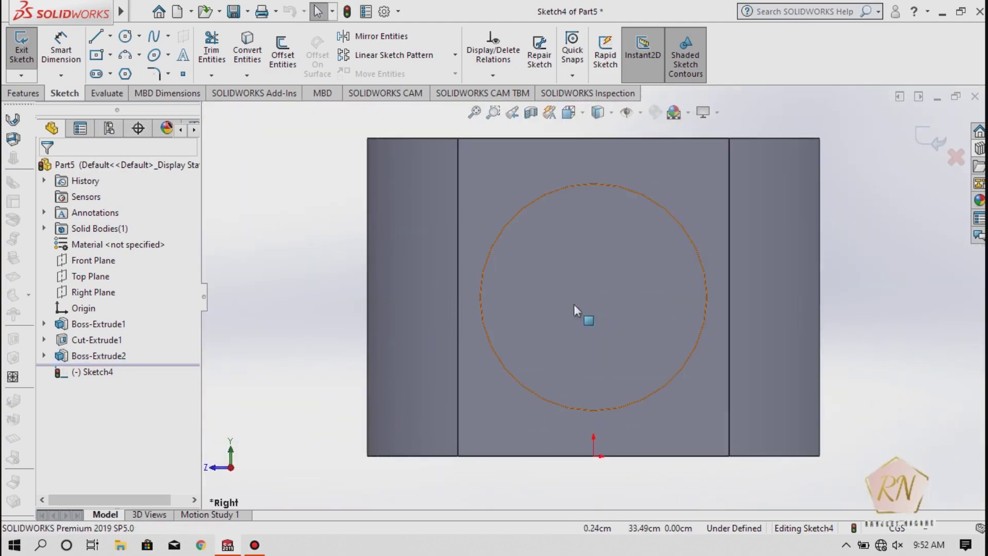
# Draw a centre rectangle from the circle's centre to a corner on the circle
pyautogui.click(94, 56)
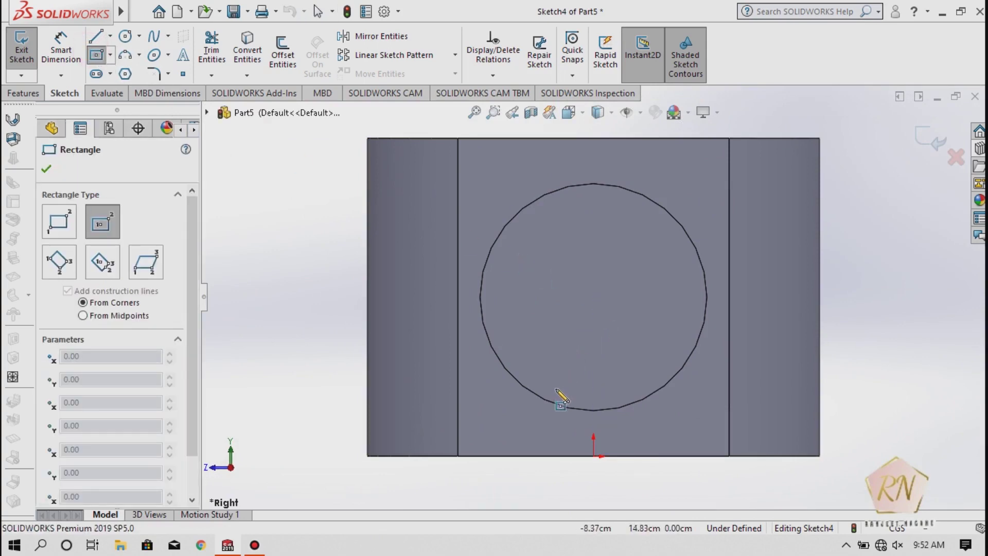
pyautogui.click(594, 296)
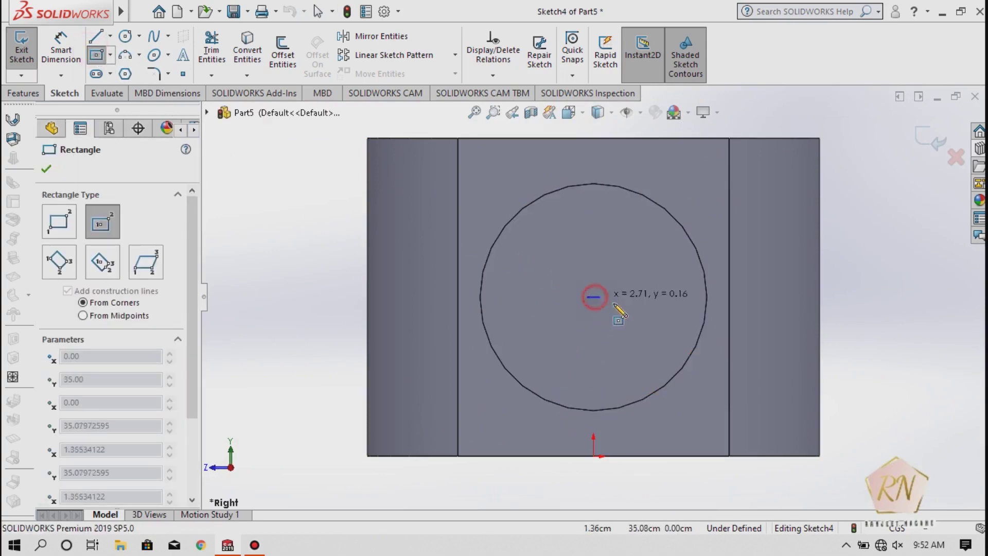
pyautogui.click(688, 361)
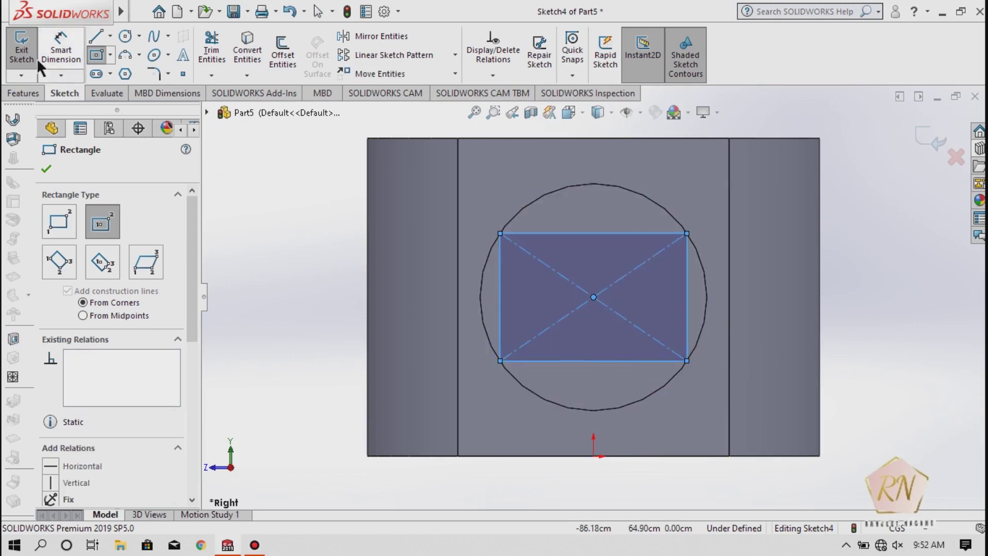
pyautogui.click(21, 56)
# Extrude Sketch4's rectangle 70 cm blind from the round boss as Boss-Extrude3
pyautogui.click(21, 95)
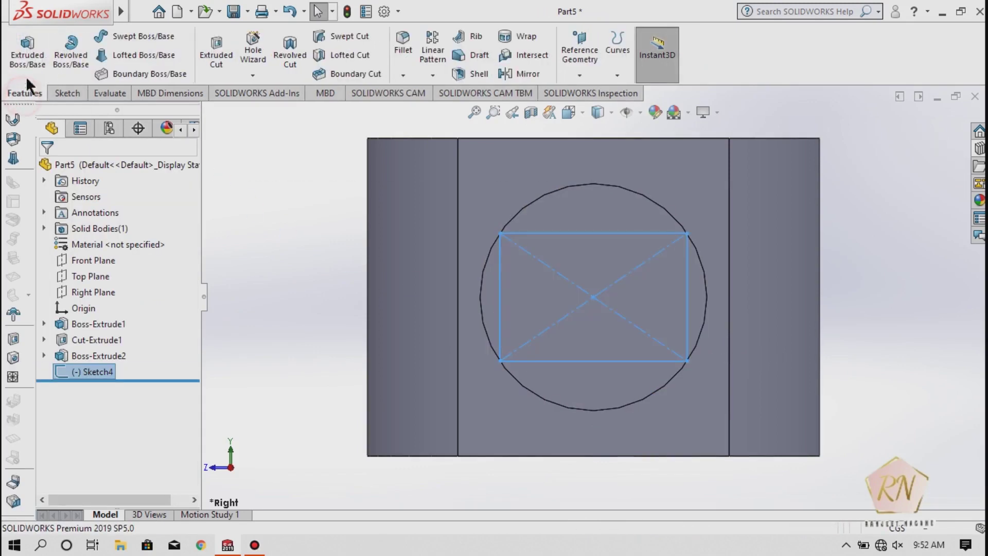
pyautogui.click(28, 55)
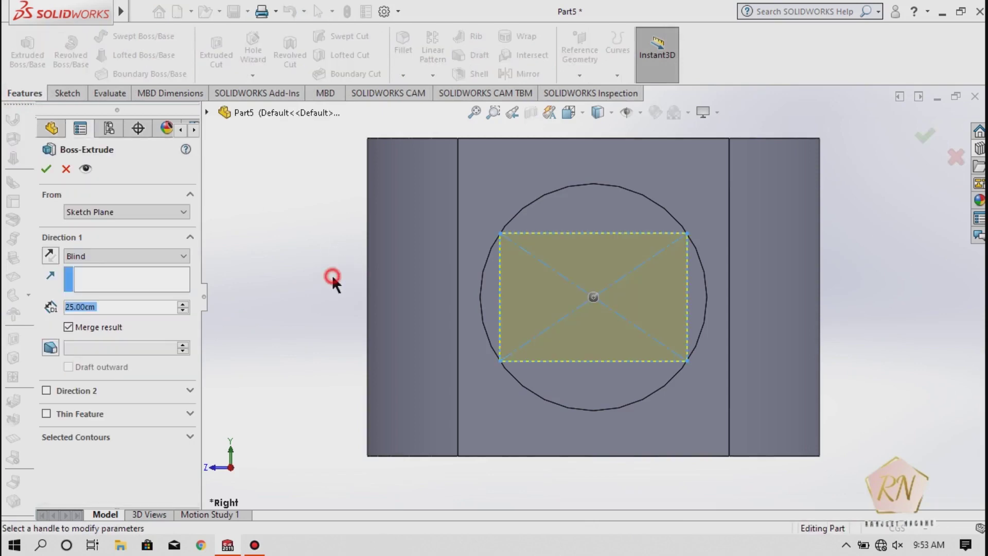
pyautogui.moveTo(332, 274)
pyautogui.mouseDown(button='middle')
pyautogui.moveTo(412, 282)
pyautogui.moveTo(430, 265)
pyautogui.moveTo(434, 274)
pyautogui.mouseUp(button='middle')
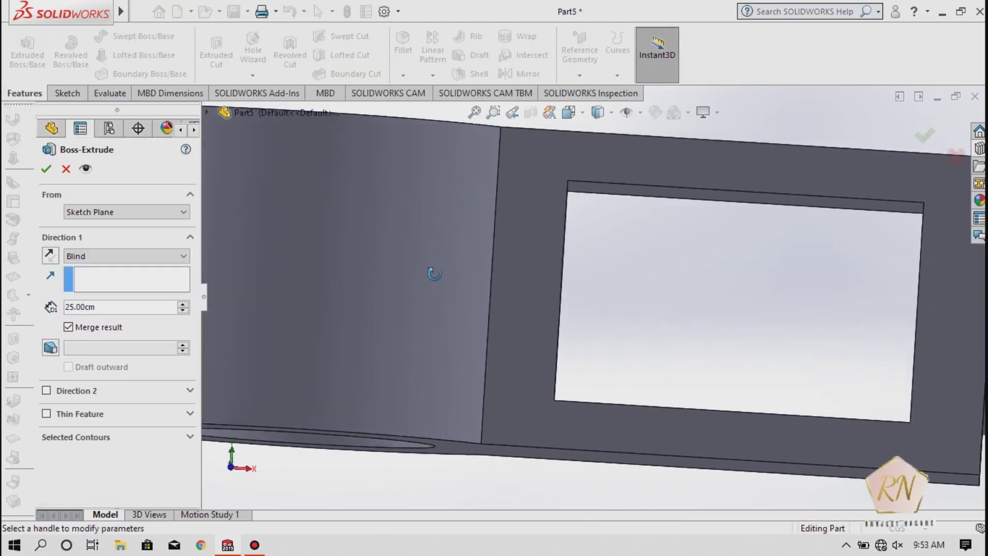
pyautogui.scroll(5, 368, 295)
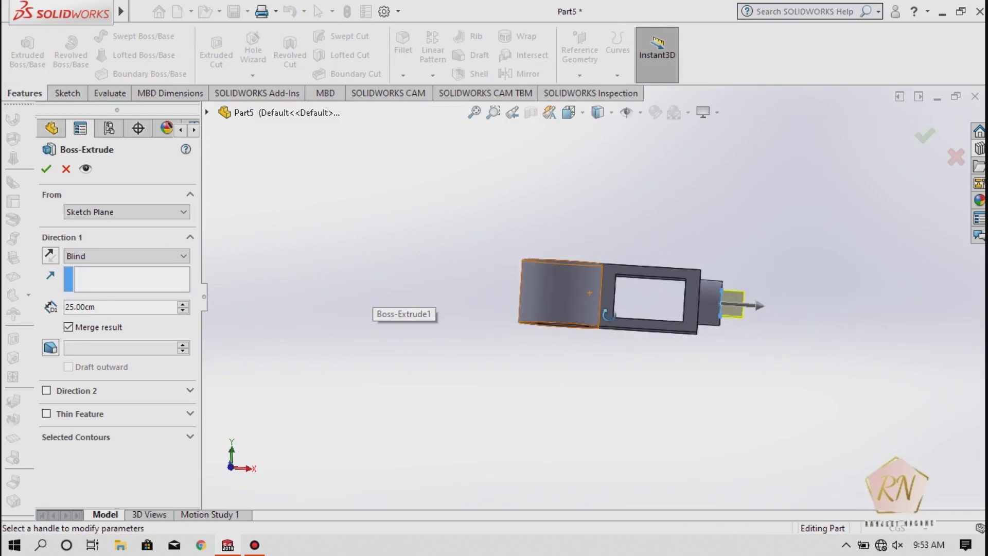
pyautogui.scroll(-4, 782, 302)
pyautogui.click(110, 307)
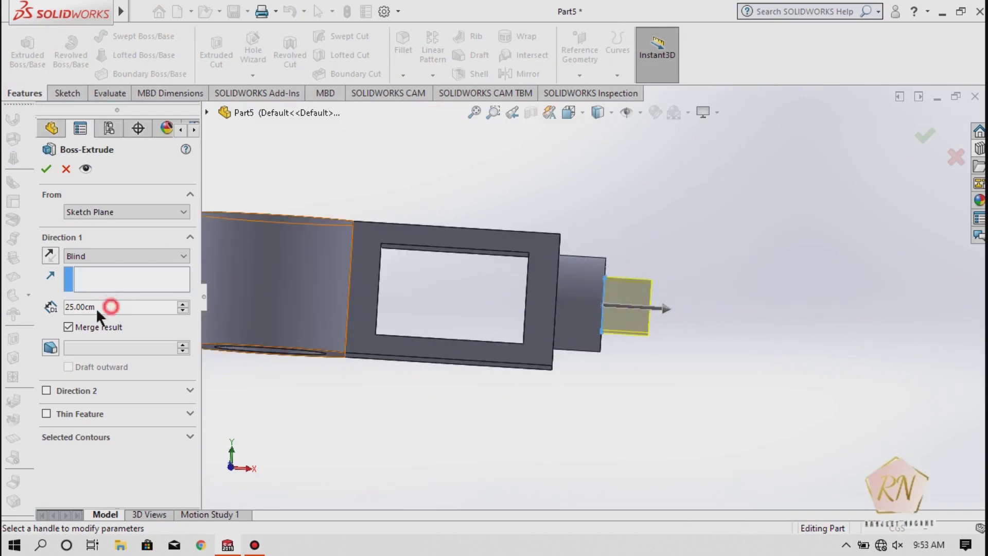
pyautogui.write('70')
pyautogui.press('Return')
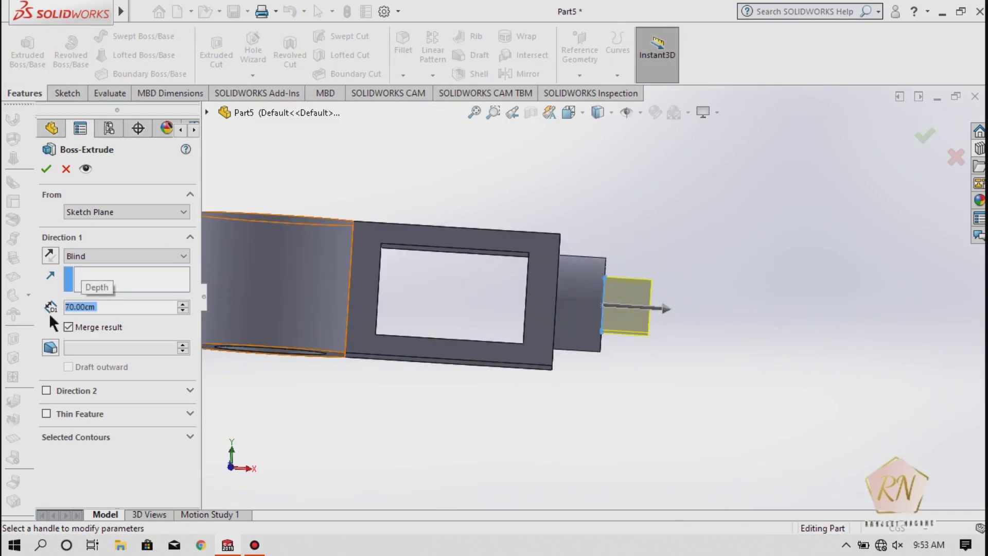
pyautogui.click(47, 169)
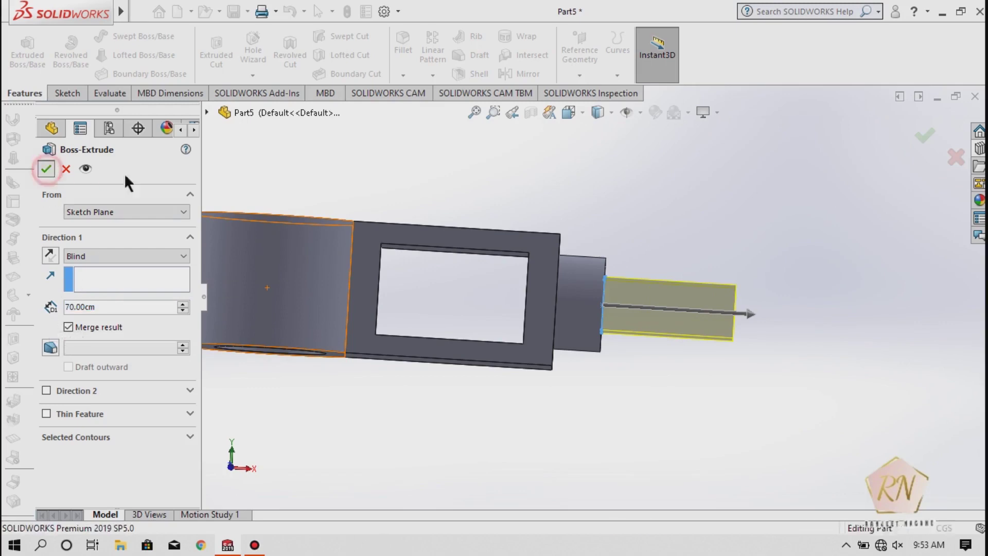
pyautogui.scroll(3, 670, 330)
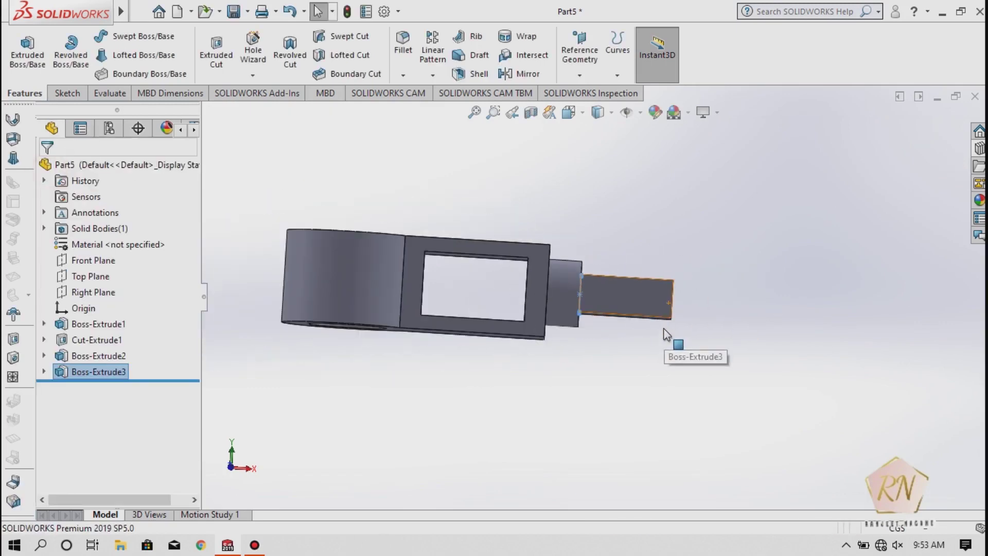
pyautogui.click(716, 268)
# Start a new sketch on the square shaft's end face, viewed from the Right
pyautogui.moveTo(715, 273)
pyautogui.mouseDown(button='middle')
pyautogui.moveTo(695, 289)
pyautogui.moveTo(591, 288)
pyautogui.mouseUp(button='middle')
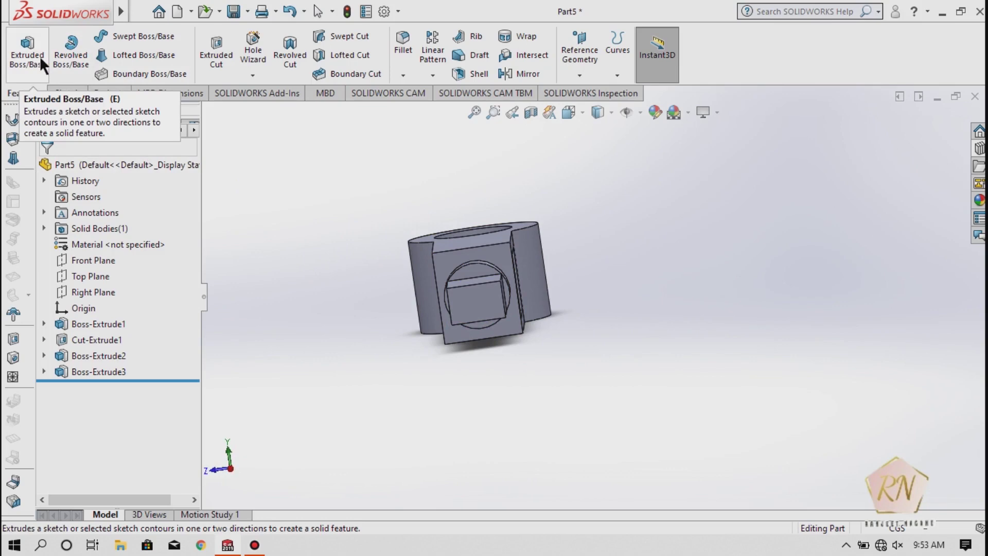
pyautogui.click(63, 92)
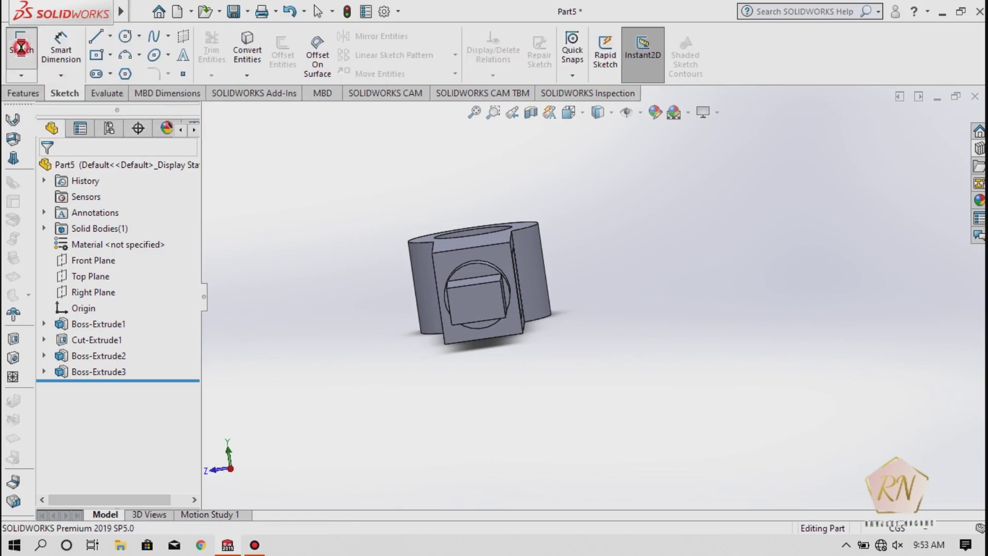
pyautogui.click(20, 48)
pyautogui.click(464, 305)
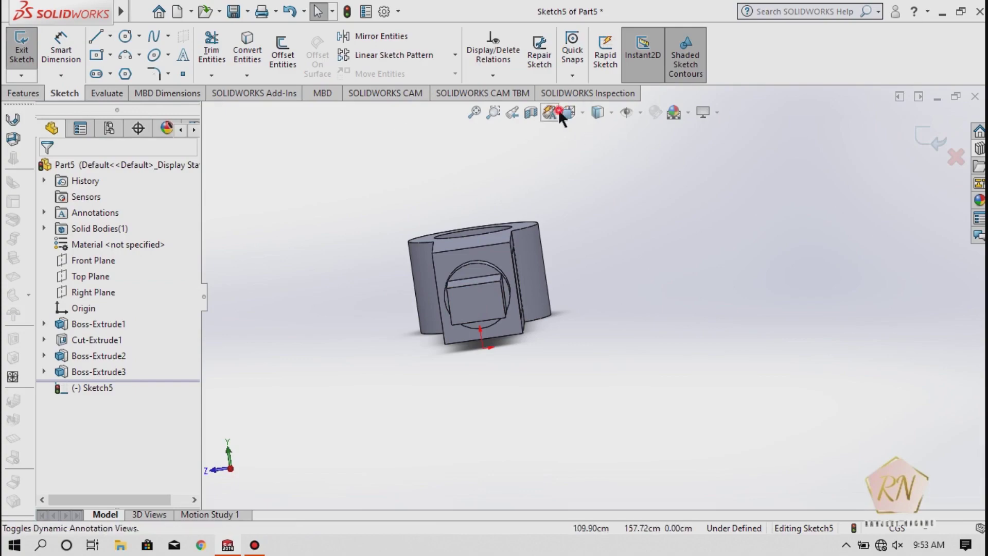
pyautogui.click(573, 111)
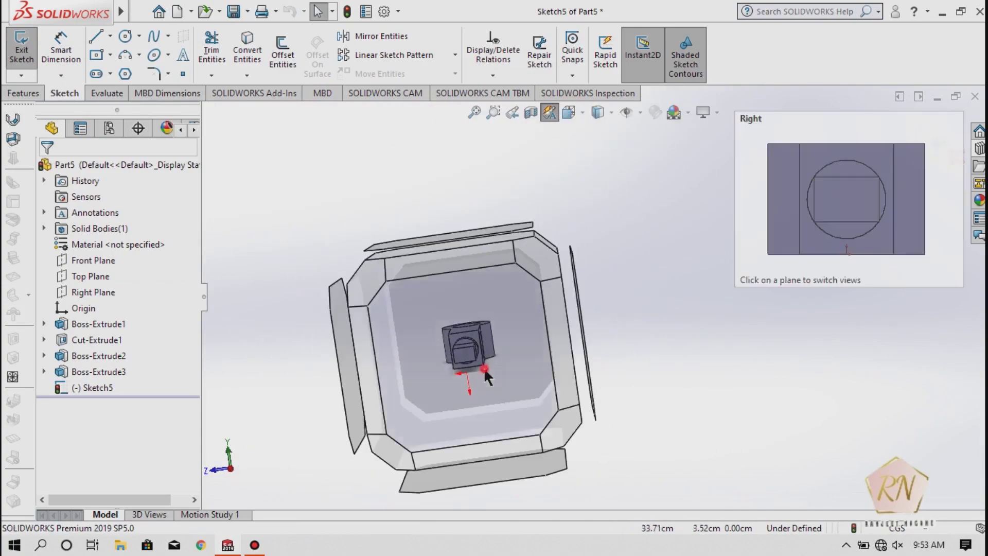
pyautogui.click(524, 302)
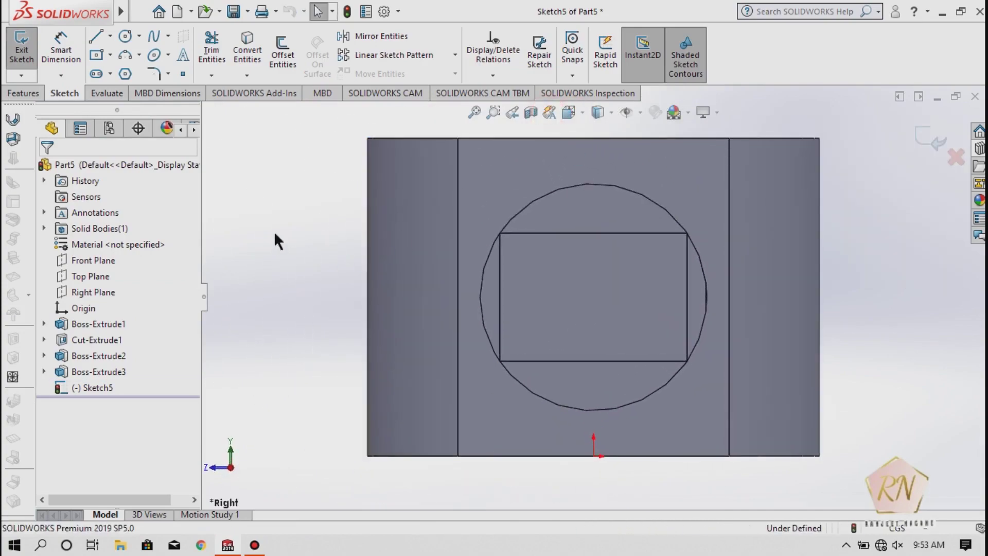
# Draw a centred circle of radius about 12.36 and exit the sketch
pyautogui.click(125, 36)
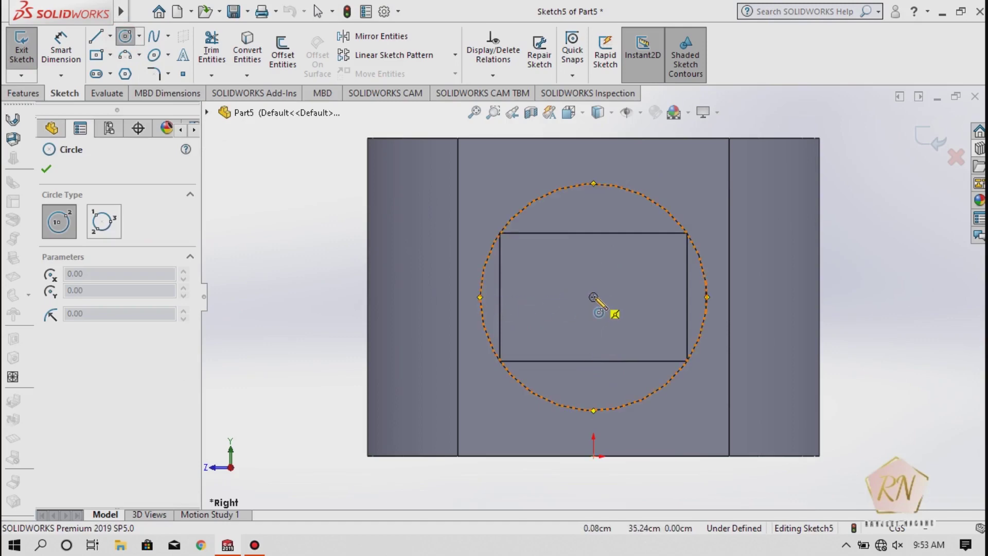
pyautogui.click(593, 296)
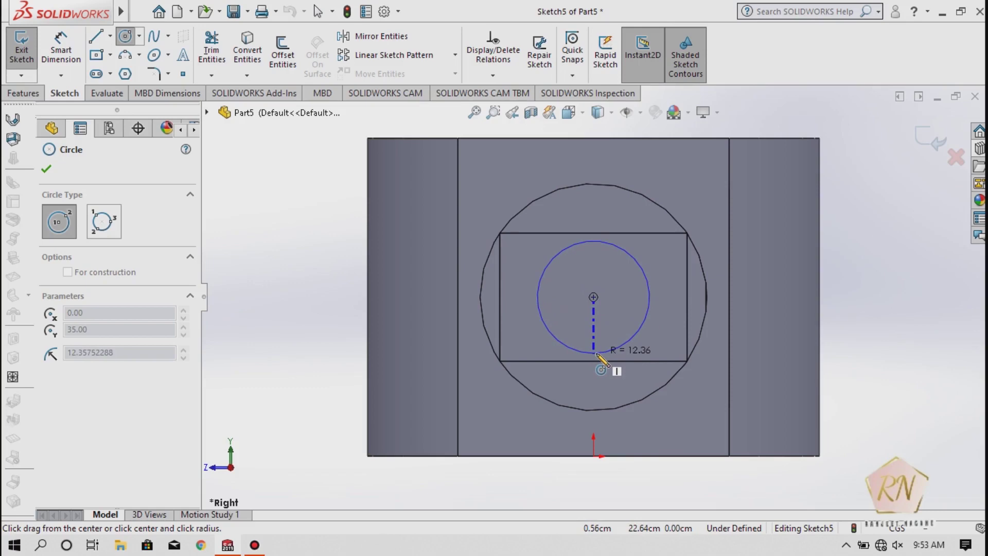
pyautogui.click(596, 354)
pyautogui.click(46, 169)
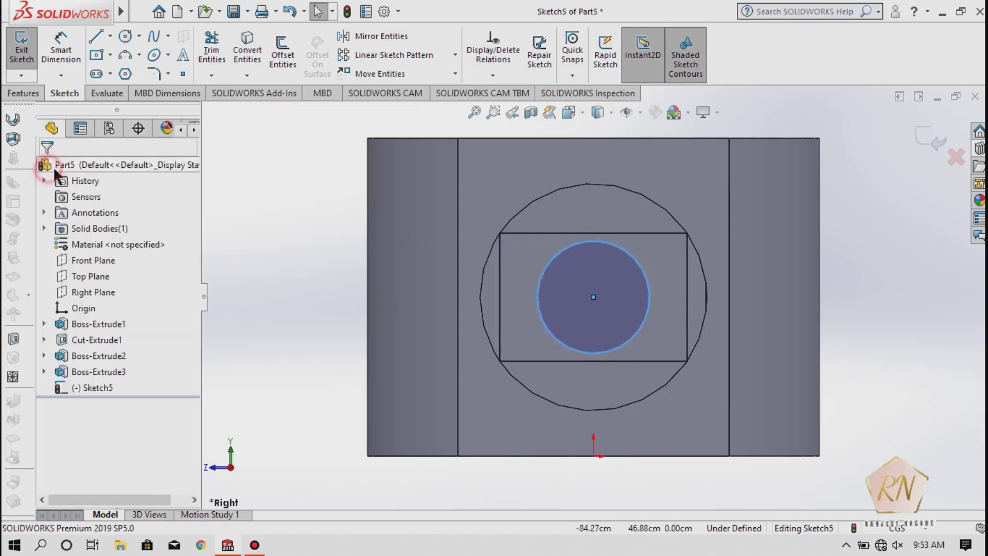
pyautogui.click(21, 50)
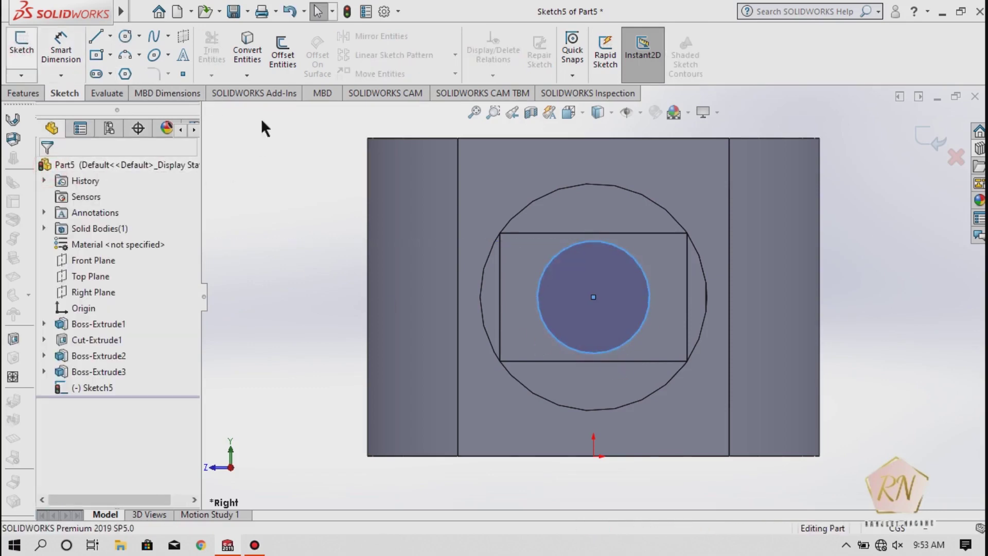
# Extrude Sketch5's circle 25 cm blind as the Boss-Extrude4 pin
pyautogui.click(23, 93)
pyautogui.click(27, 54)
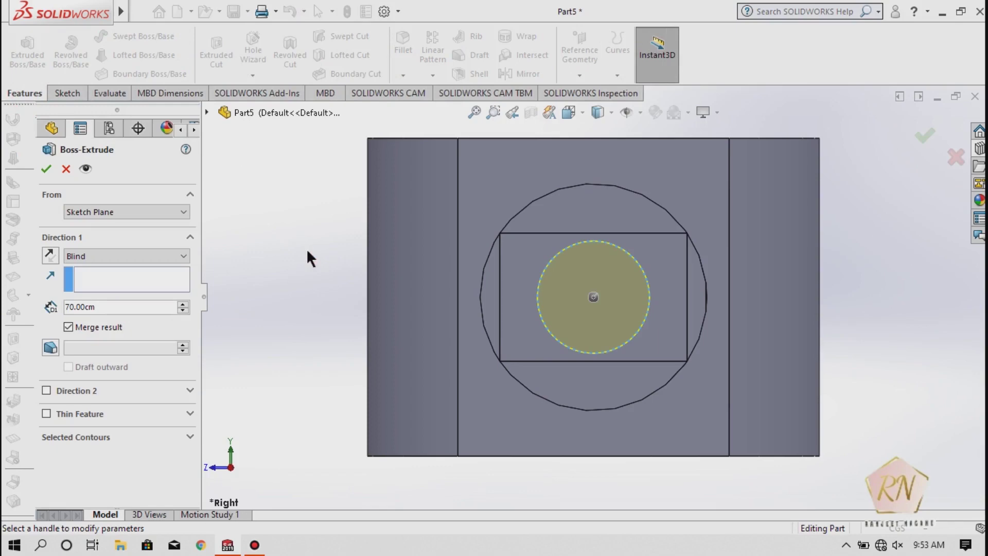
pyautogui.moveTo(307, 248); pyautogui.dragTo(361, 254, button='middle')
pyautogui.scroll(2, 361, 254)
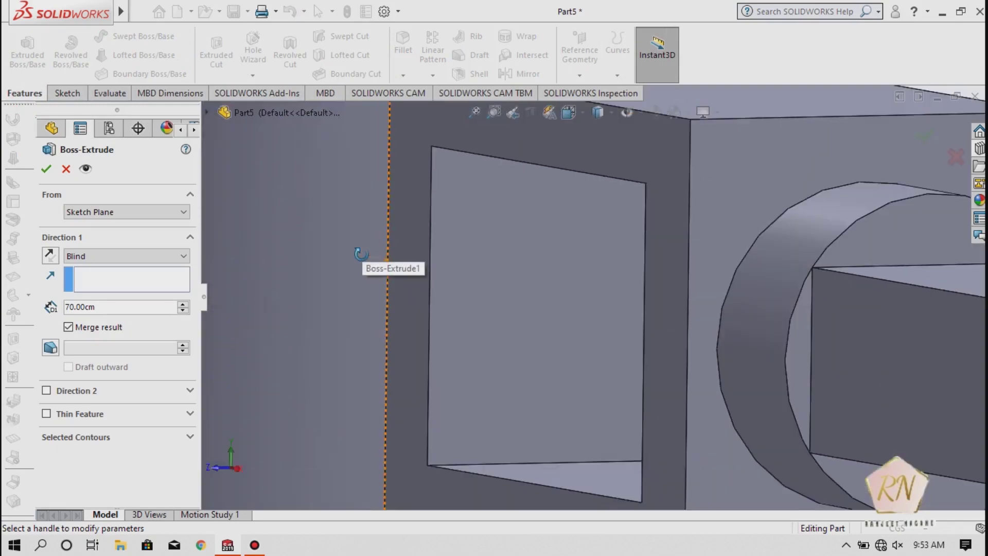
pyautogui.scroll(3, 355, 261)
pyautogui.scroll(3, 308, 271)
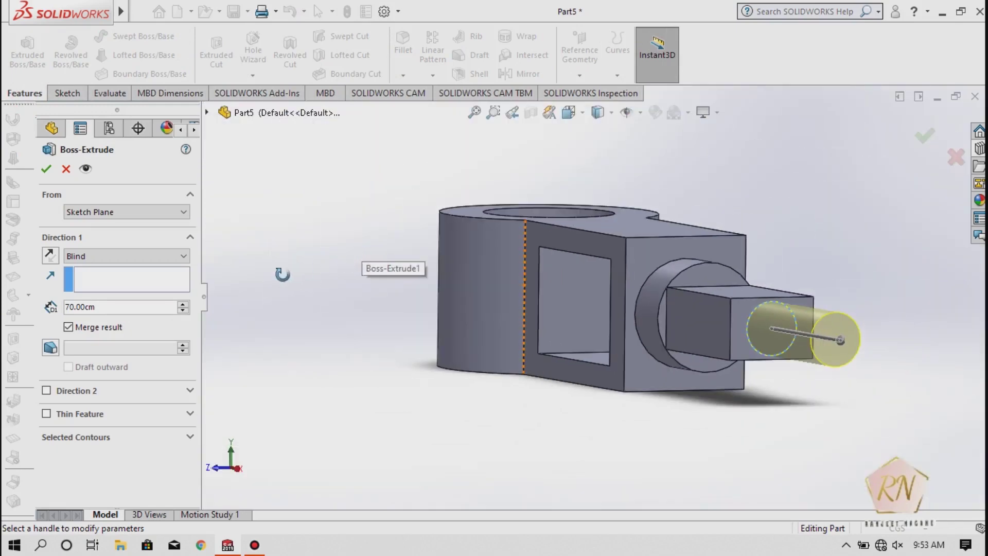
pyautogui.doubleClick(94, 302)
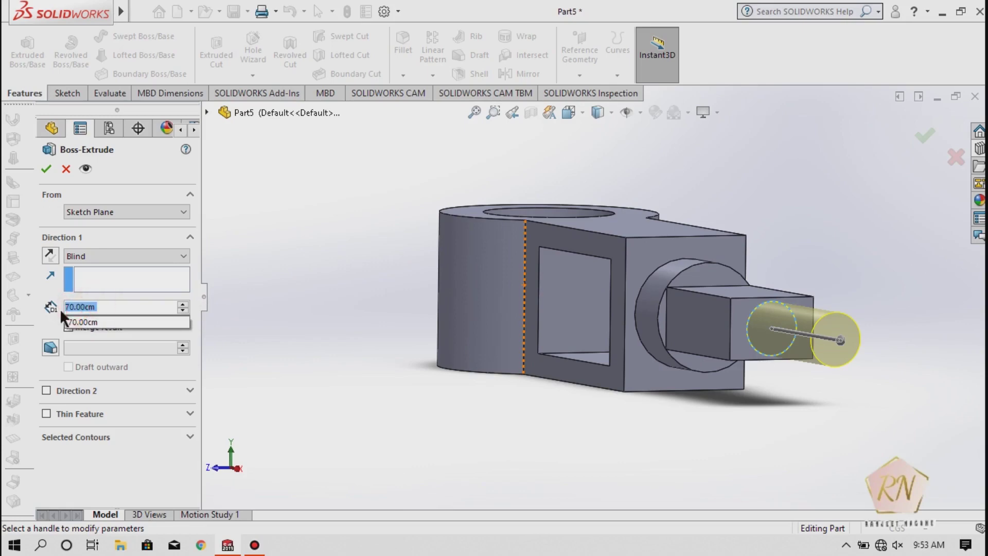
pyautogui.write('25')
pyautogui.press('Return')
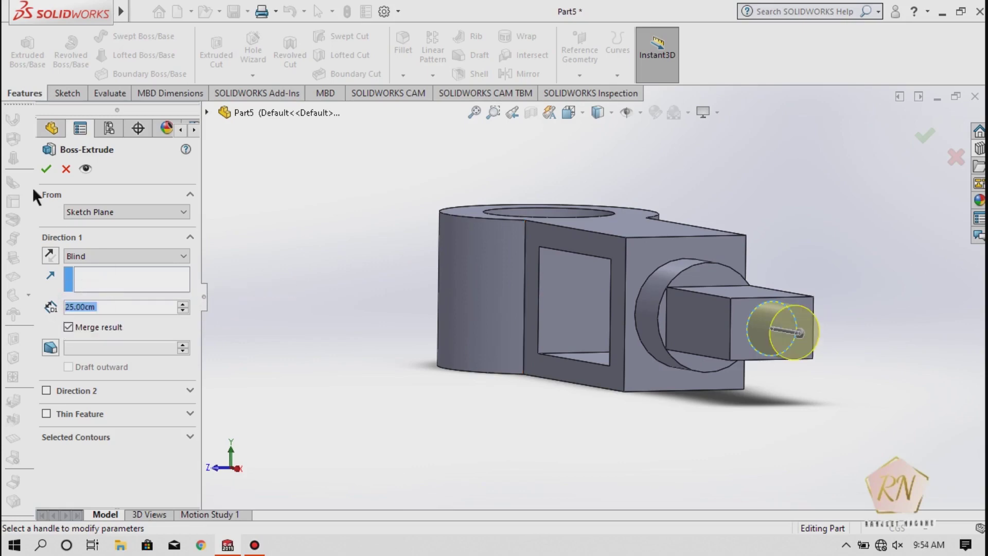
pyautogui.click(46, 168)
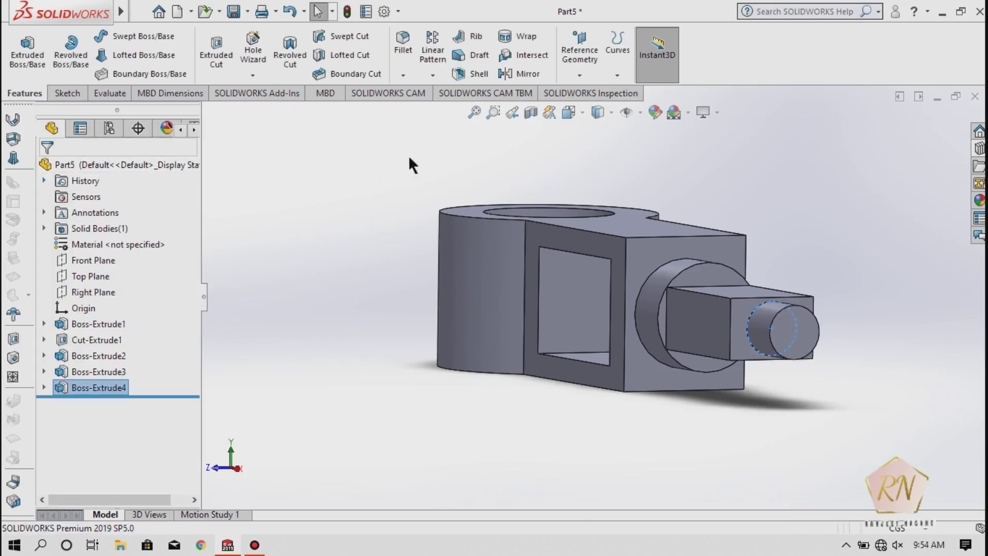
# Open Sketch6 on the square shaft's face in Right view, zoomed in
pyautogui.click(62, 91)
pyautogui.click(26, 59)
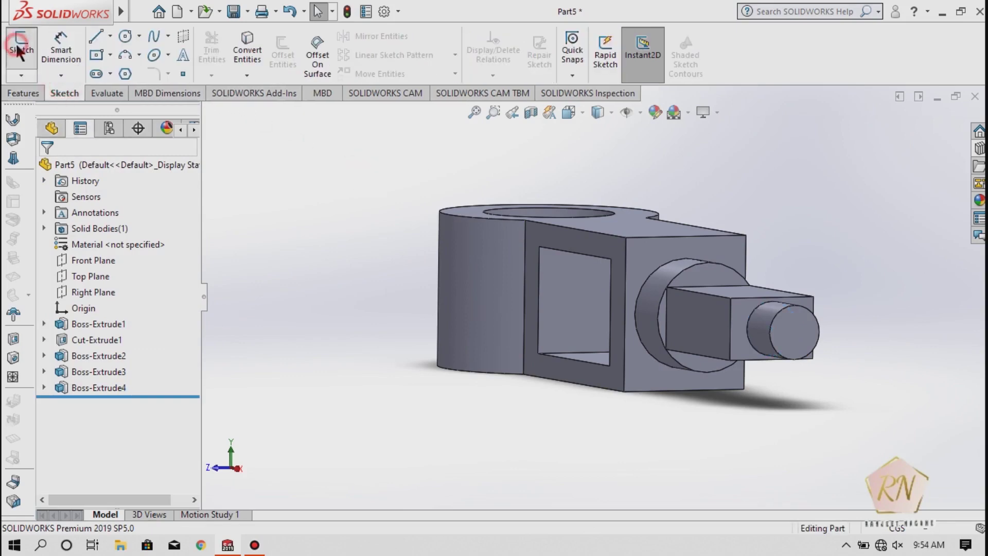
pyautogui.click(739, 329)
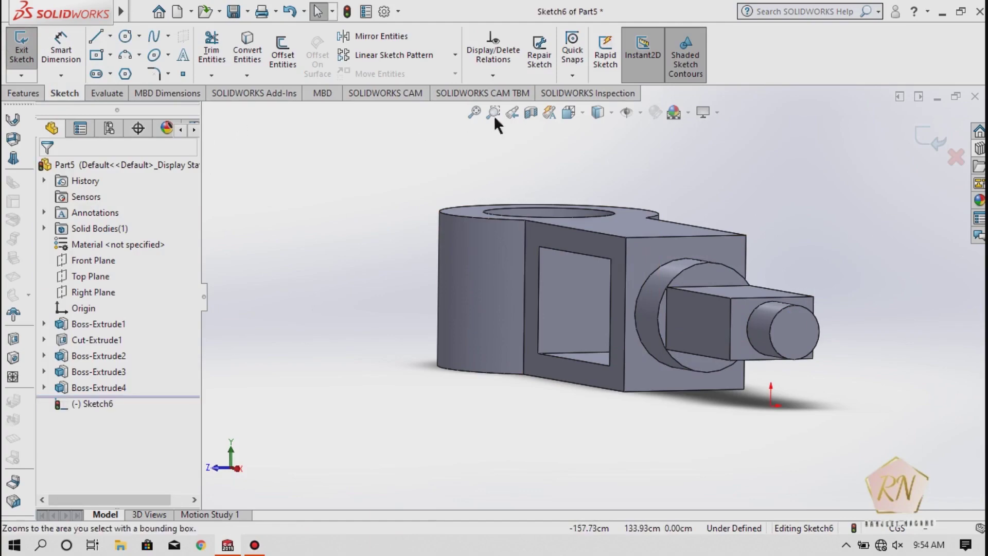
pyautogui.click(569, 119)
pyautogui.click(545, 338)
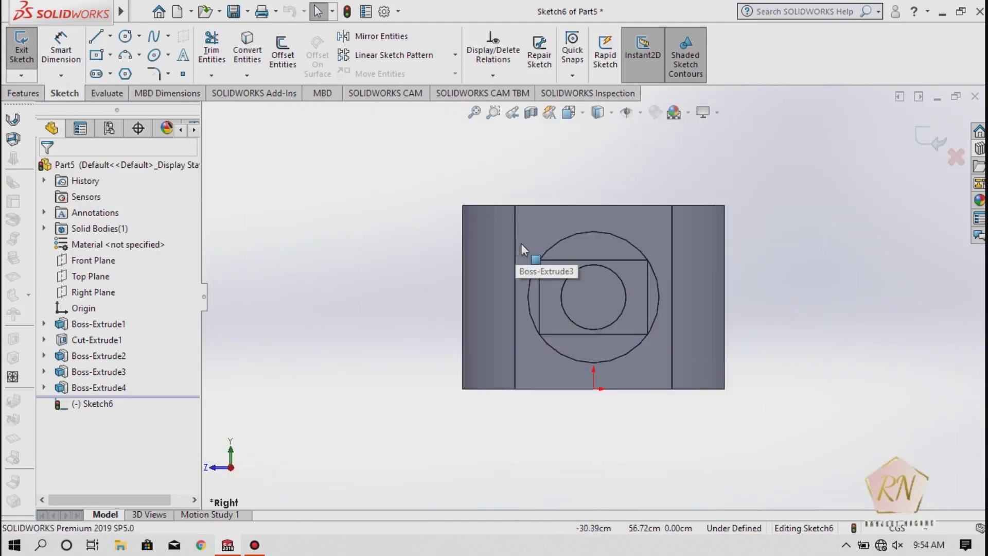
pyautogui.scroll(-2, 521, 243)
pyautogui.scroll(-3, 521, 243)
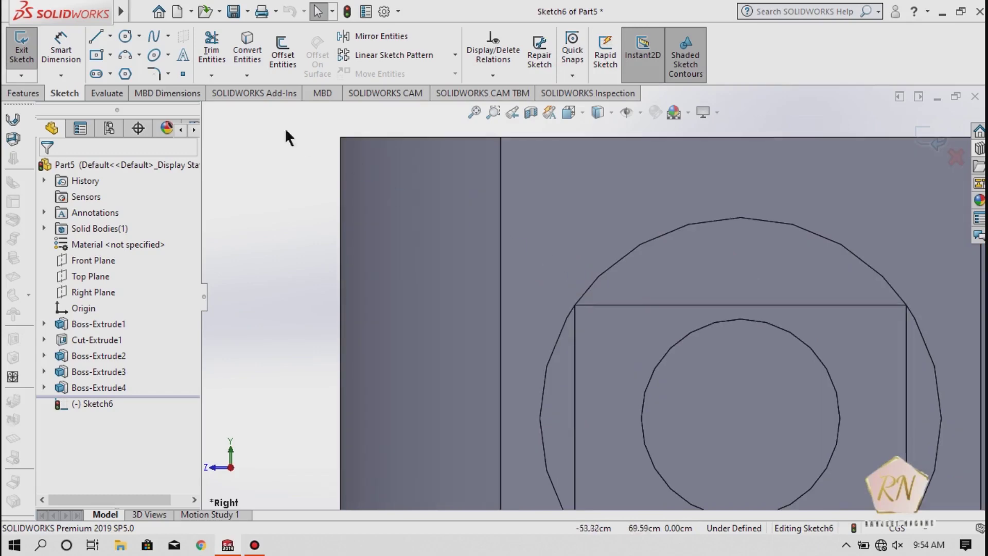
# Draw a 3-sided inscribed polygon triangle at the upper left of the circle
pyautogui.click(125, 73)
pyautogui.write('3')
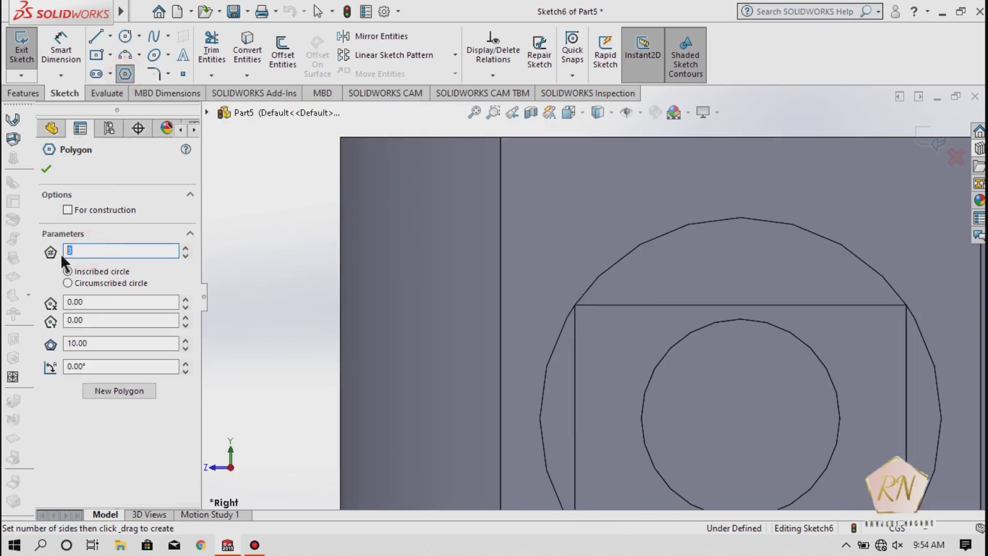
pyautogui.click(575, 305)
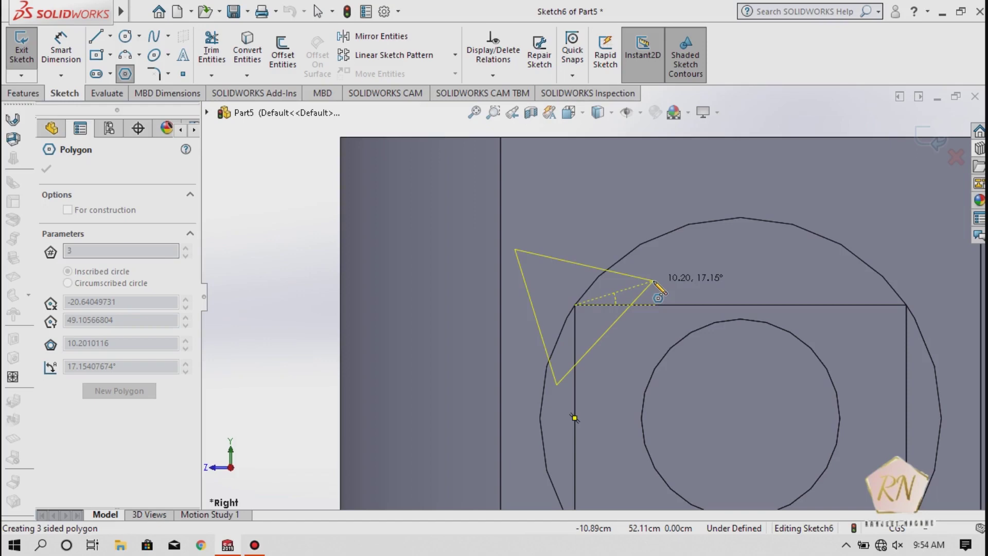
pyautogui.click(654, 282)
pyautogui.scroll(3, 397, 244)
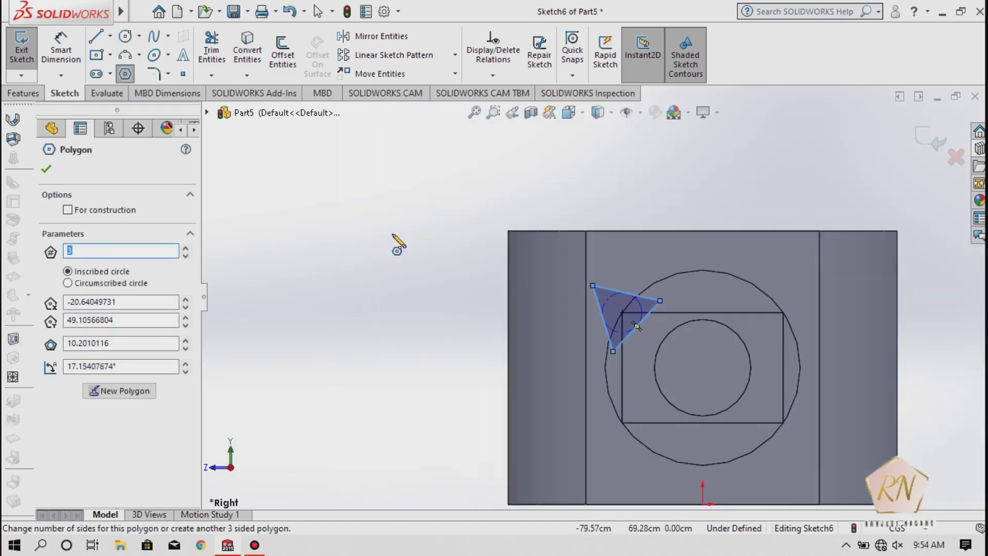
pyautogui.scroll(-2, 758, 425)
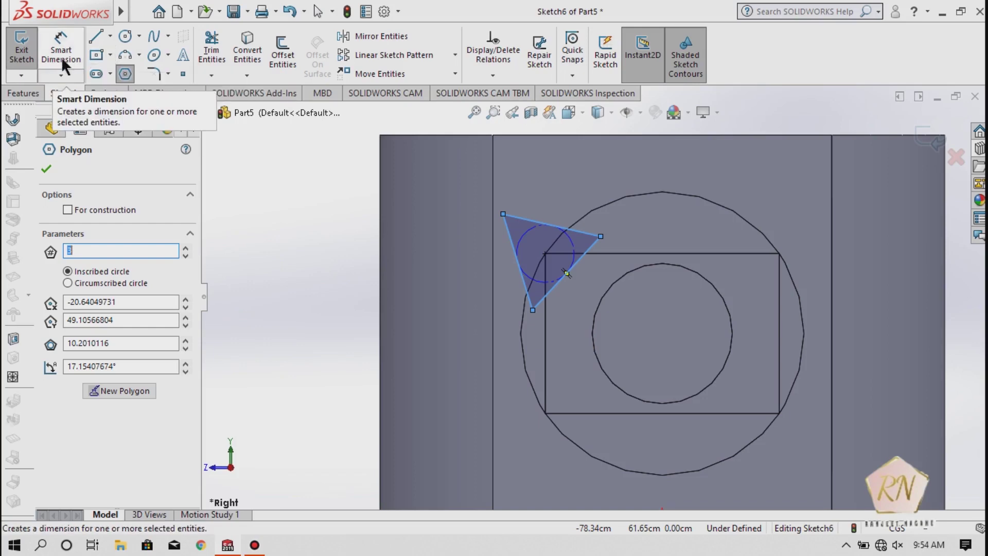
# Draw a horizontal centerline from the circle centre out to the left
pyautogui.click(110, 36)
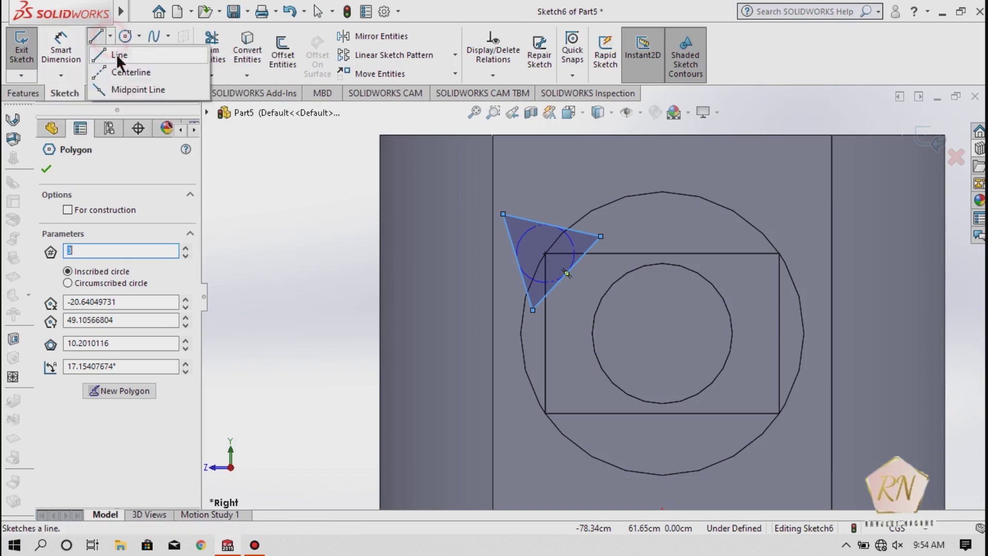
pyautogui.click(117, 71)
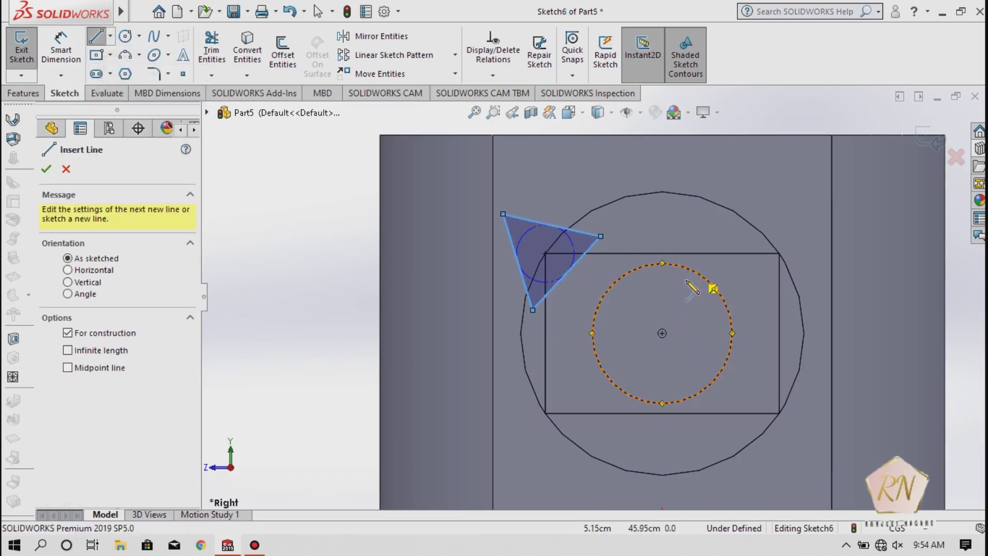
pyautogui.click(663, 333)
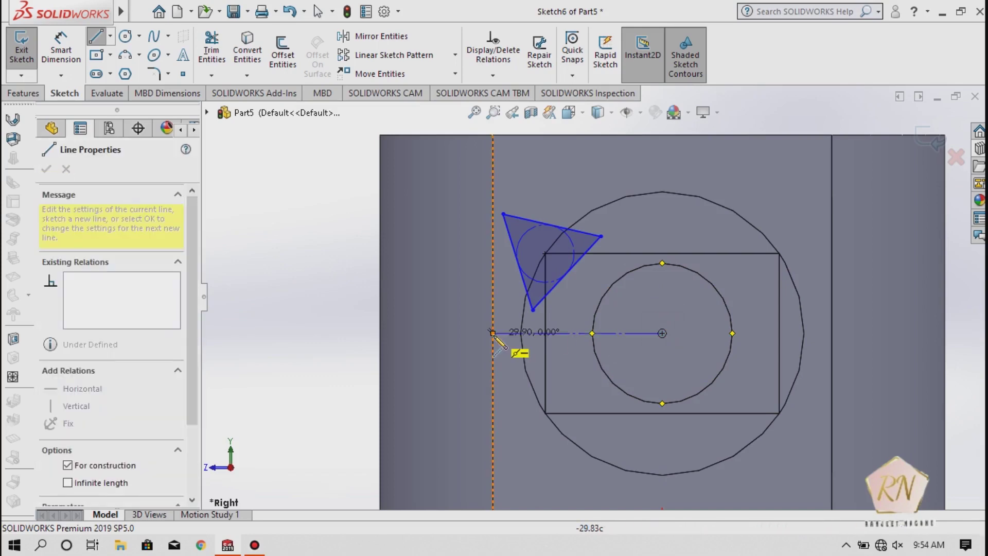
pyautogui.click(444, 337)
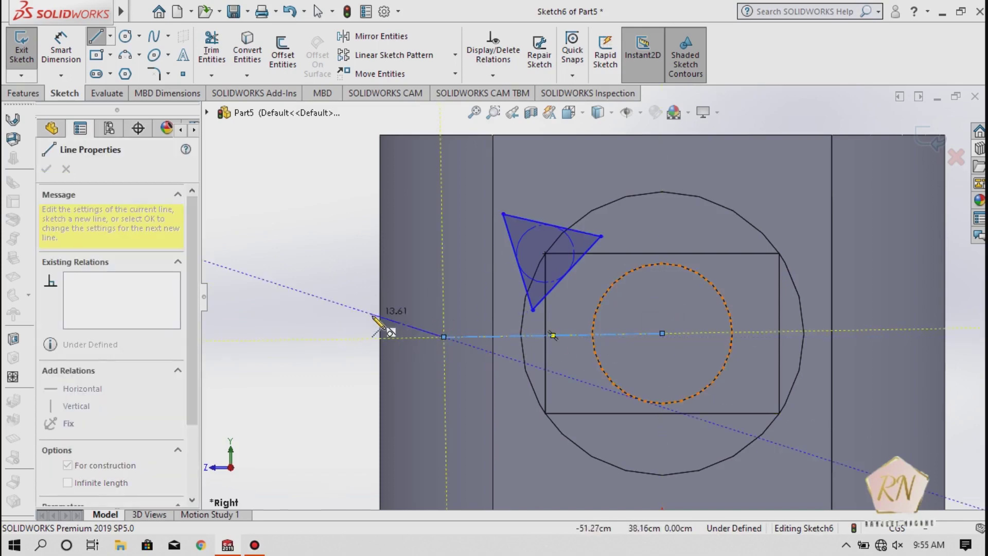
pyautogui.press('Escape')
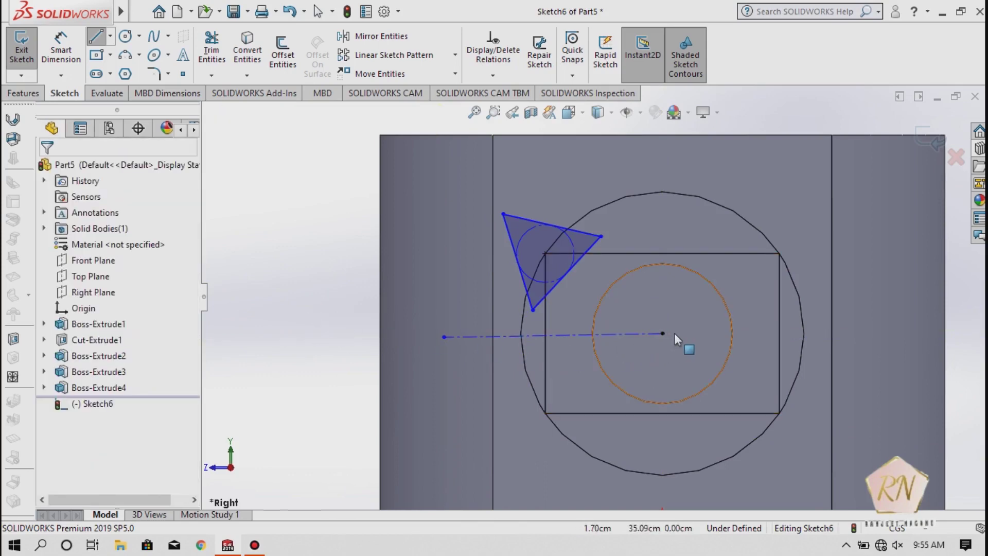
pyautogui.press('Escape')
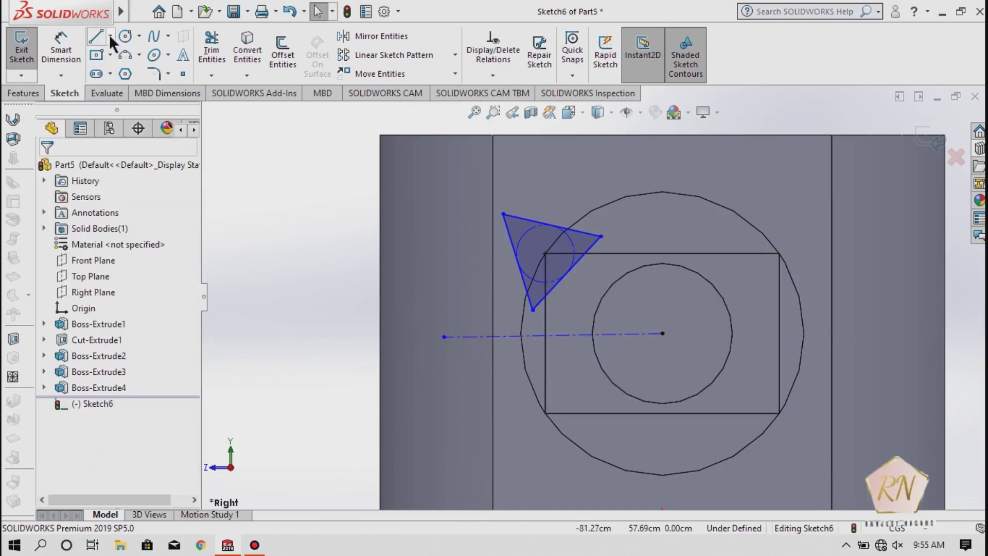
# Draw a vertical centerline from the circle centre upward
pyautogui.click(110, 37)
pyautogui.click(120, 75)
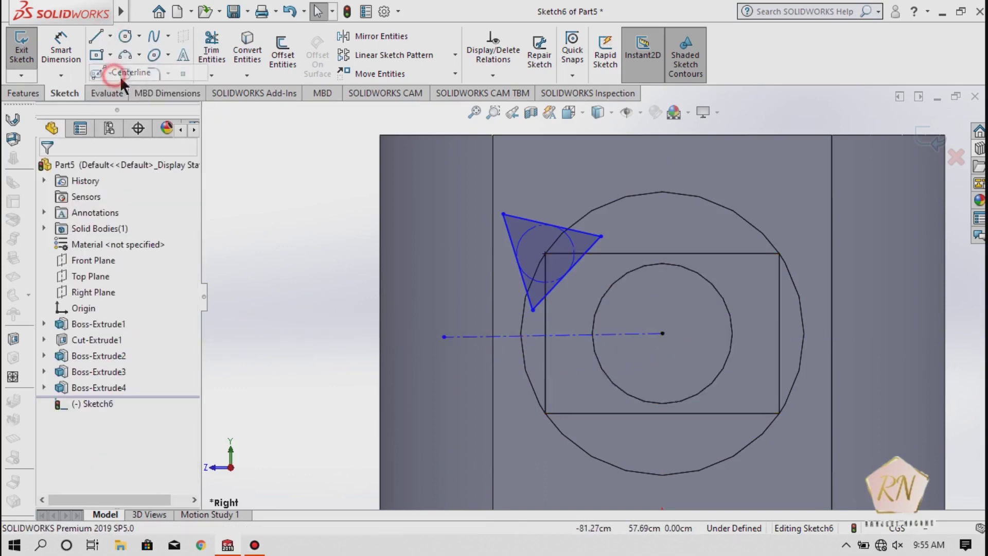
pyautogui.click(662, 334)
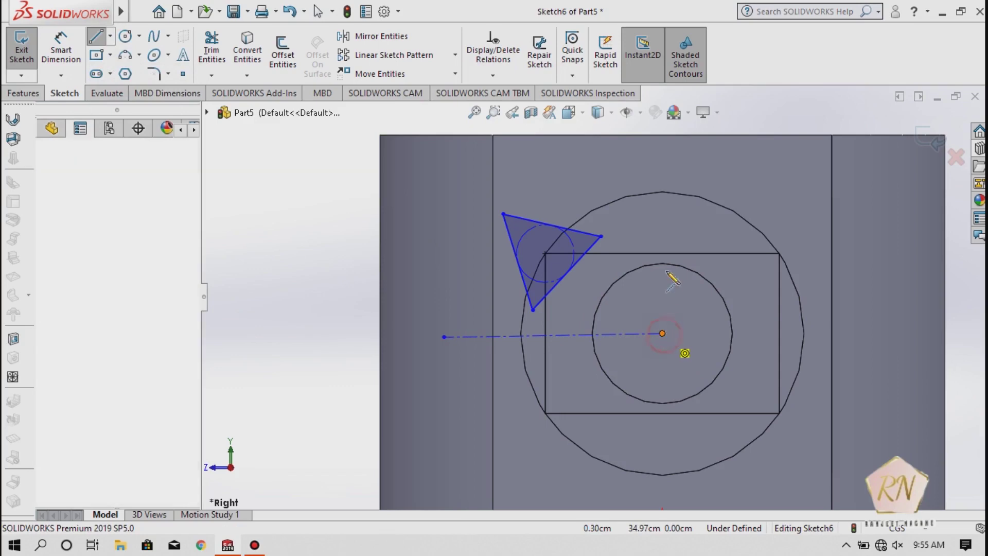
pyautogui.click(663, 212)
pyautogui.press('Escape')
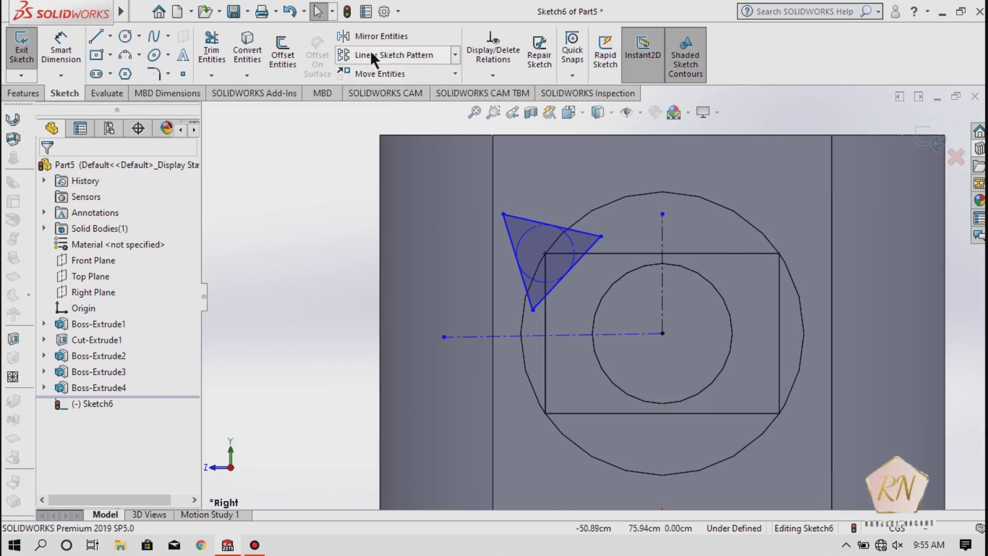
# Mirror the triangle's three edges about the vertical centerline to the upper right
pyautogui.click(369, 37)
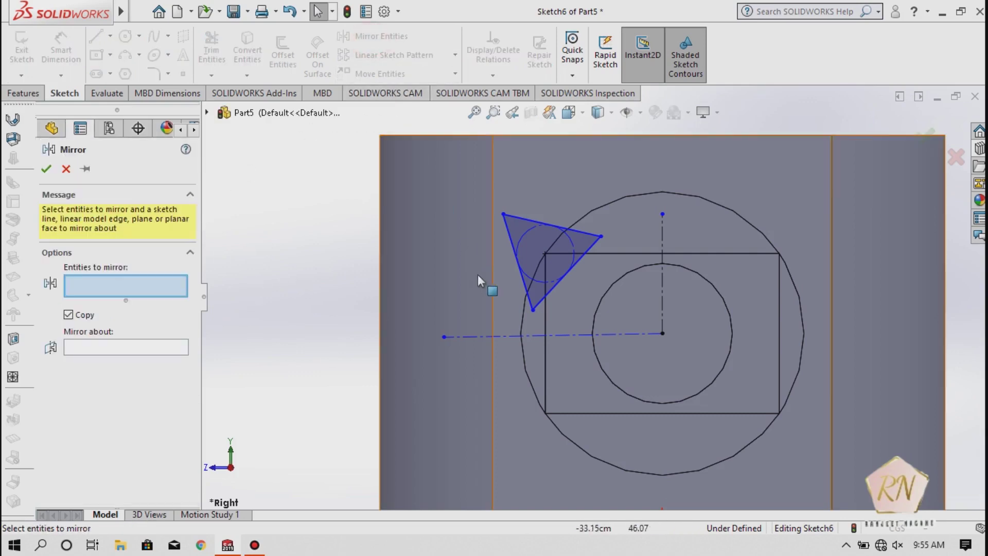
pyautogui.click(517, 260)
pyautogui.click(530, 220)
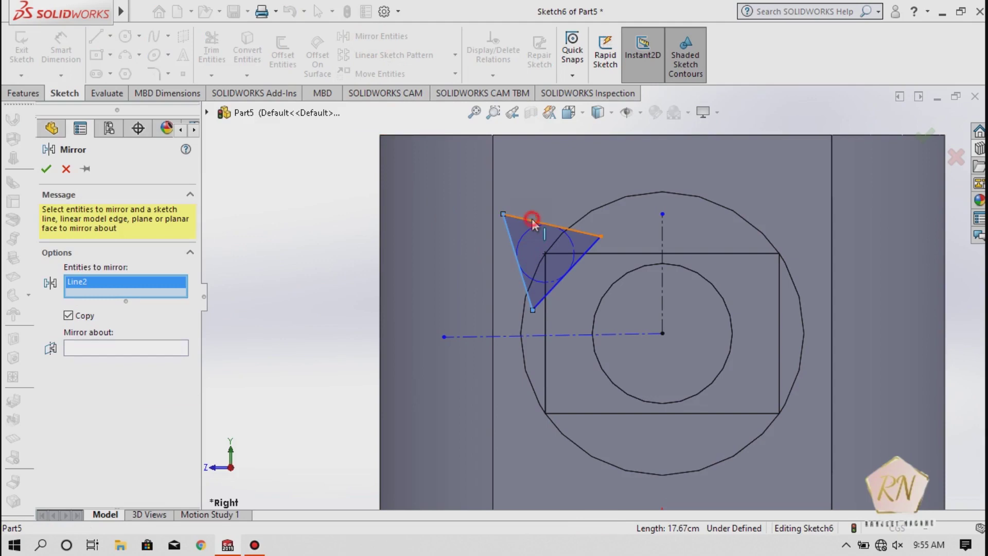
pyautogui.click(565, 274)
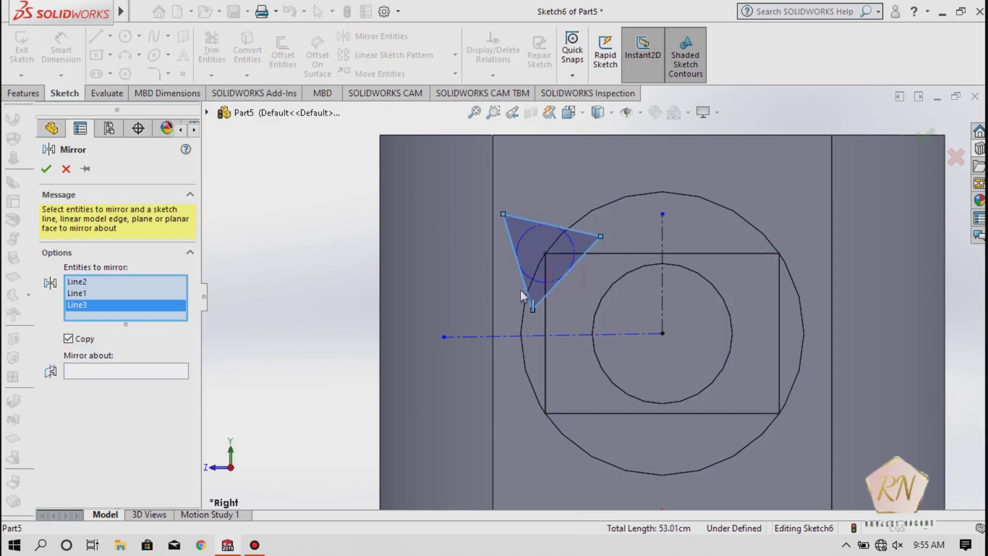
pyautogui.click(117, 374)
pyautogui.click(662, 309)
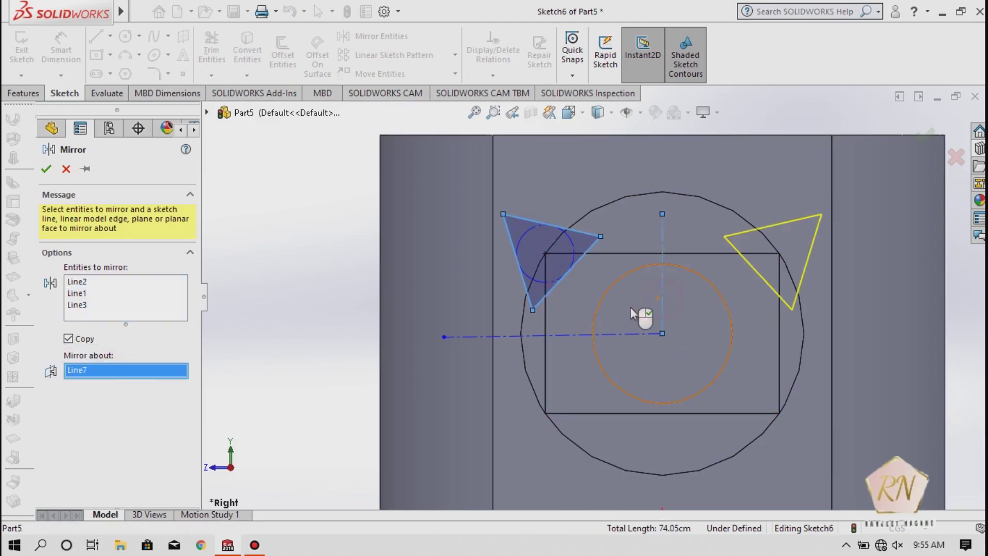
pyautogui.click(46, 168)
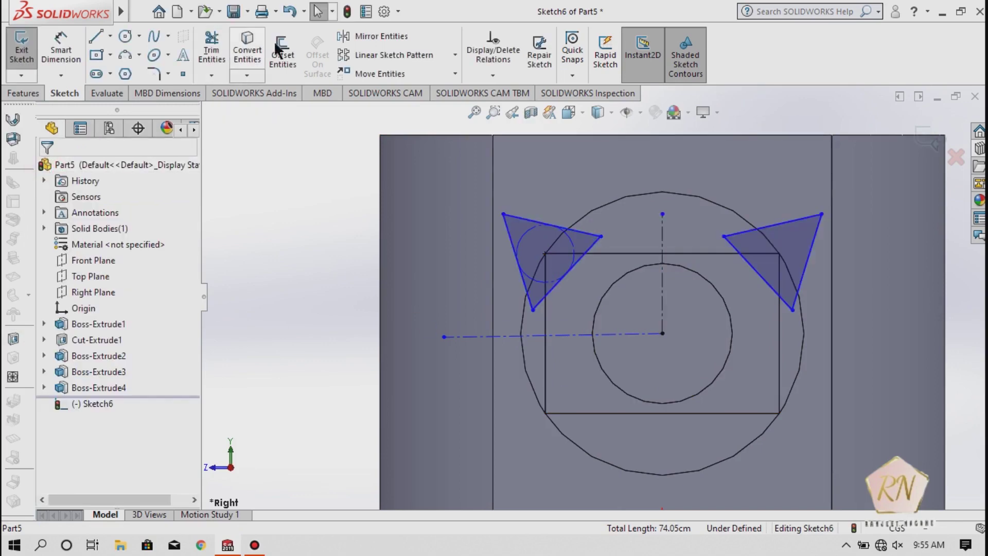
# Mirror all six edges of both upper triangles about the horizontal centerline
pyautogui.click(344, 36)
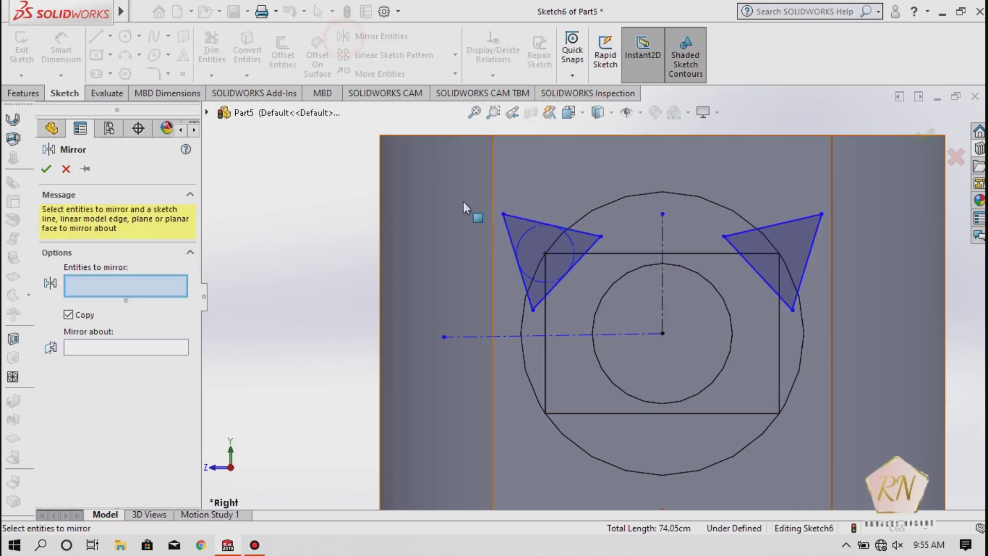
pyautogui.click(565, 274)
pyautogui.click(538, 218)
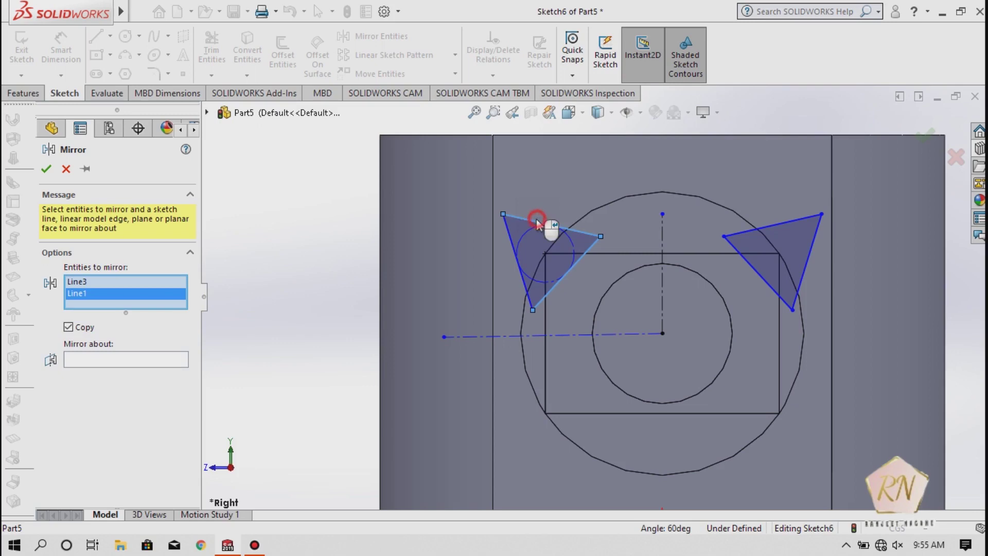
pyautogui.click(518, 261)
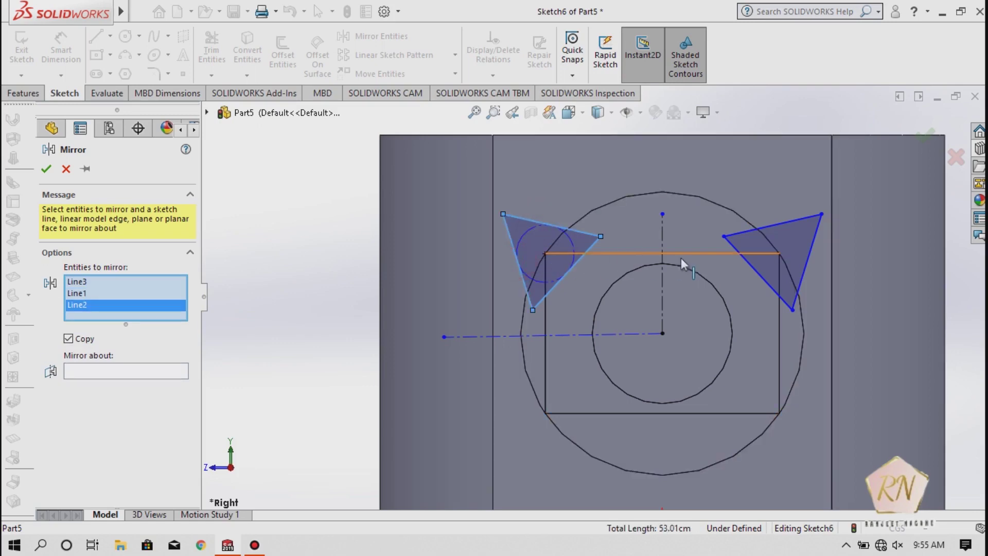
pyautogui.click(762, 283)
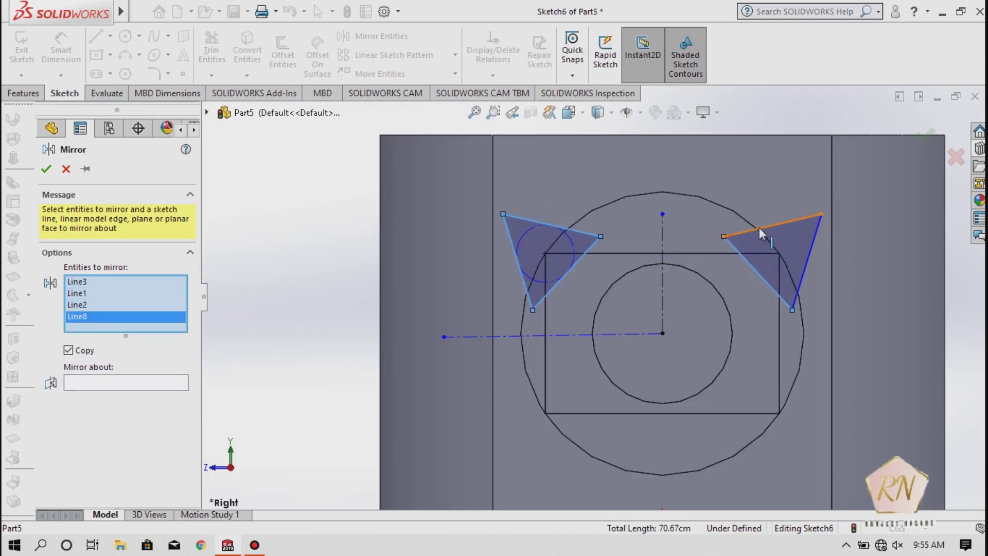
pyautogui.click(761, 233)
pyautogui.click(808, 254)
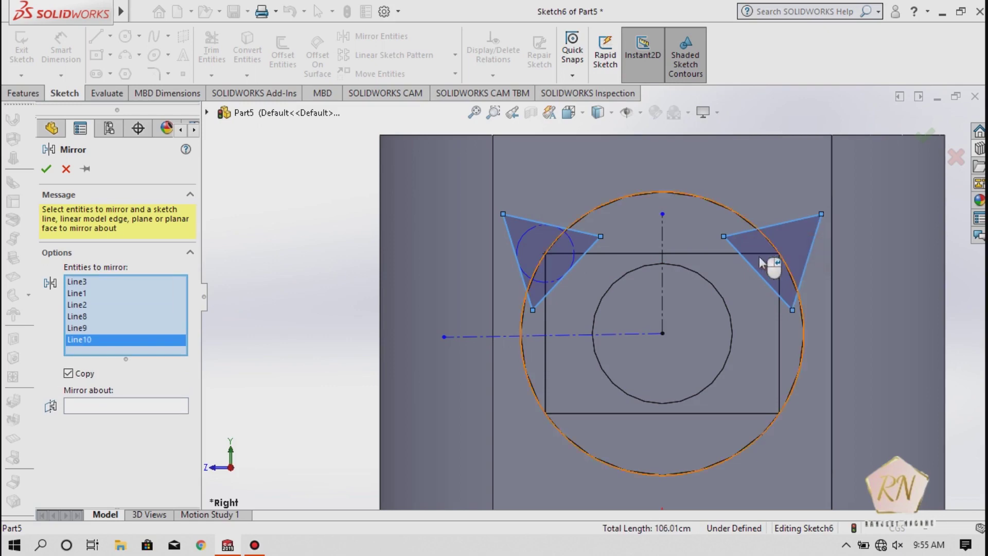
pyautogui.click(121, 403)
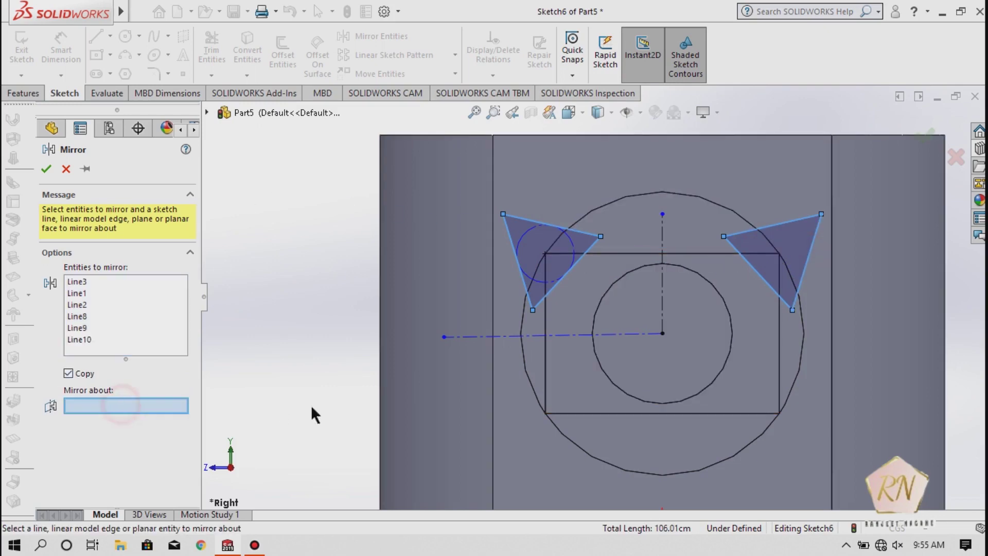
pyautogui.click(452, 339)
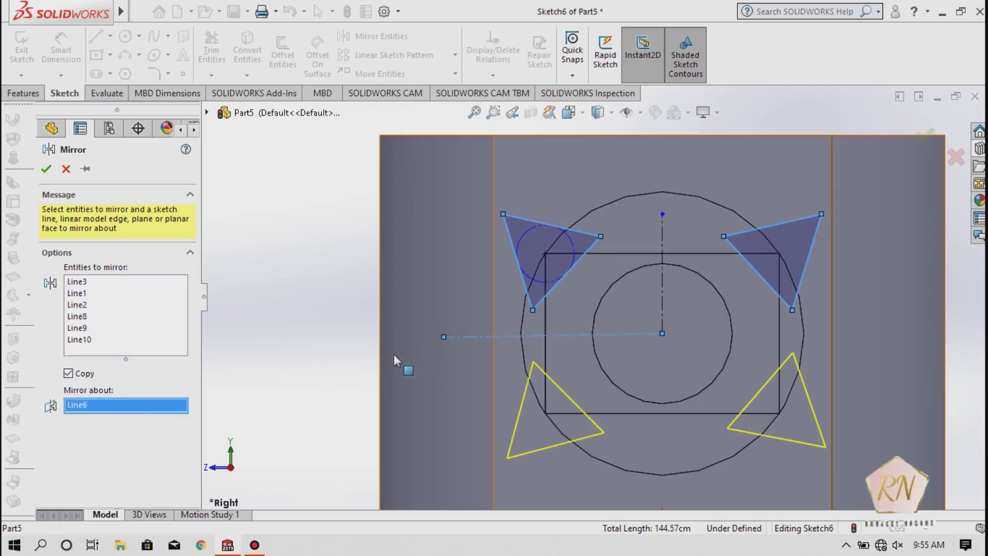
pyautogui.click(47, 173)
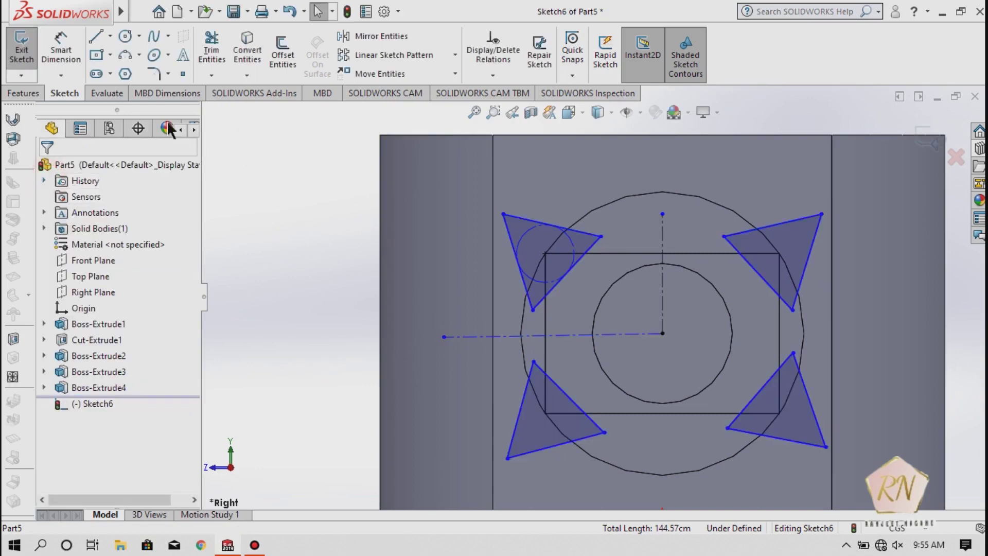
# Exit Sketch6 and orbit to an angled view of its four triangles at the shaft end
pyautogui.click(21, 49)
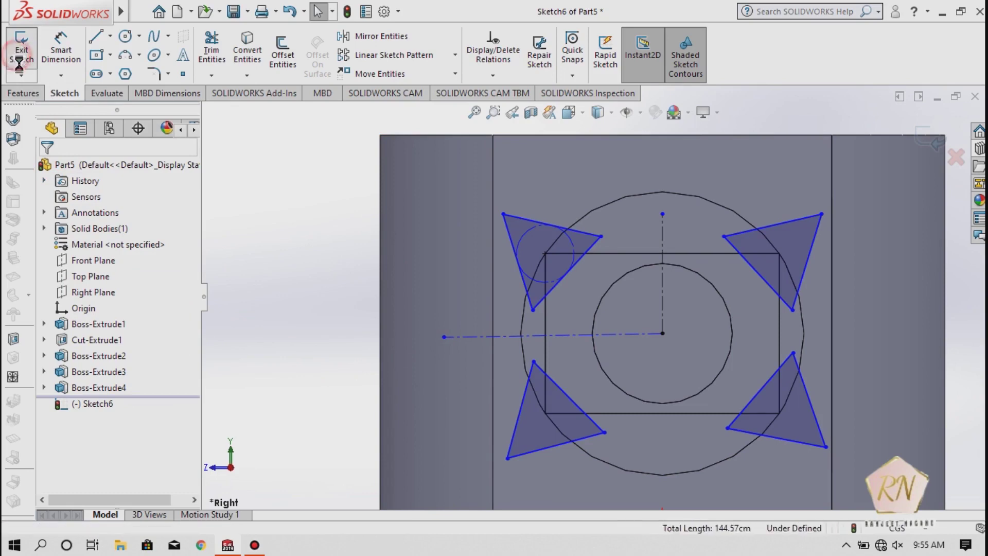
pyautogui.click(23, 89)
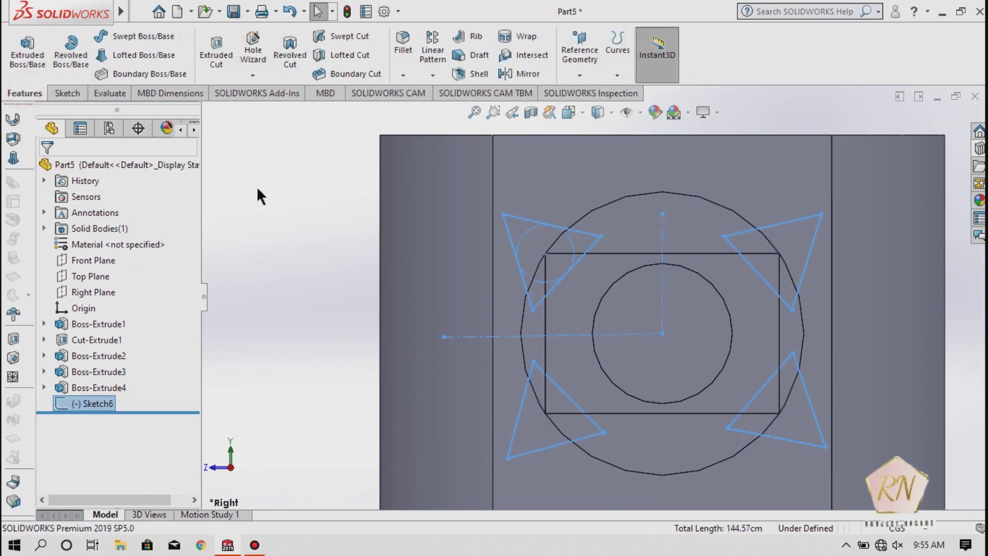
pyautogui.moveTo(277, 196)
pyautogui.mouseDown(button='middle')
pyautogui.moveTo(264, 221)
pyautogui.moveTo(232, 223)
pyautogui.mouseUp(button='middle')
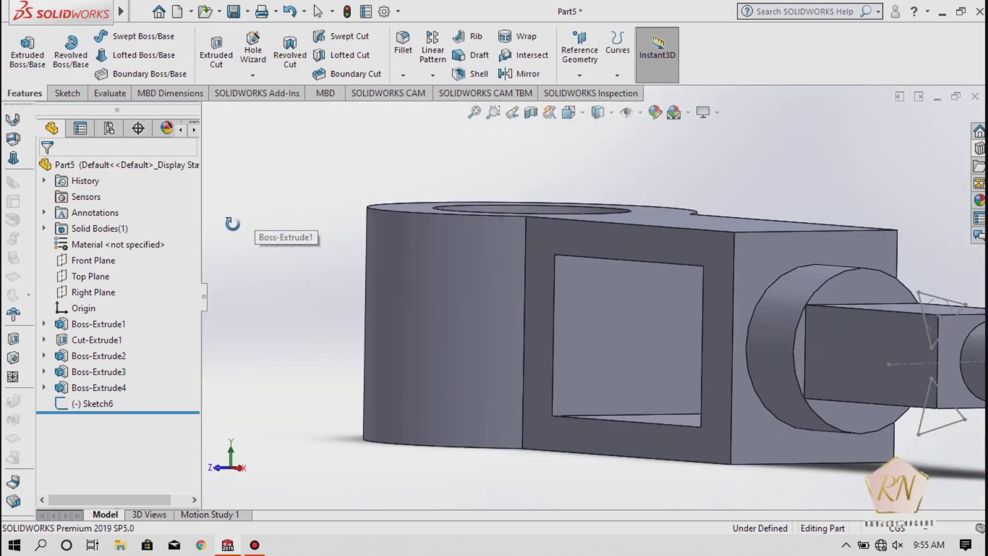
pyautogui.press('z')
pyautogui.scroll(-3, 868, 346)
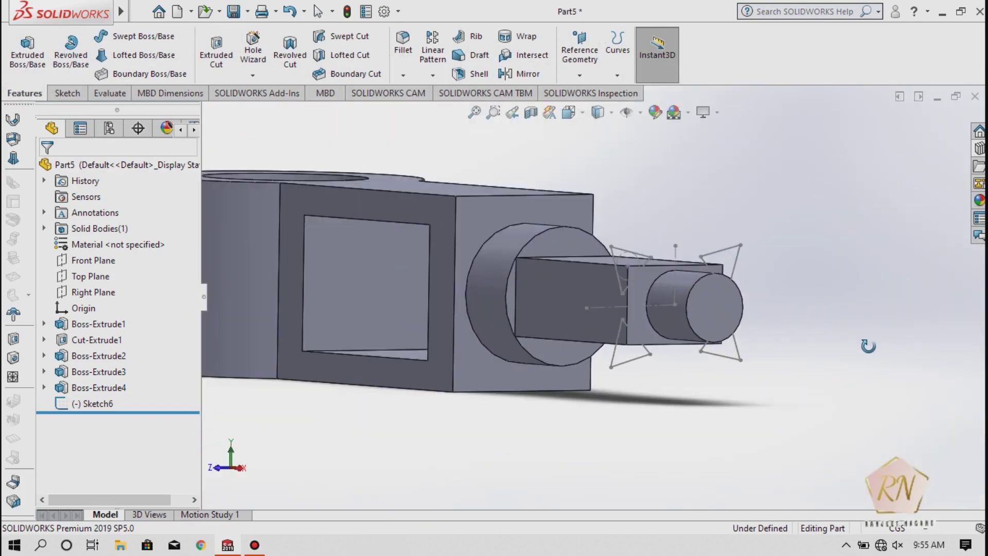
pyautogui.press('Escape')
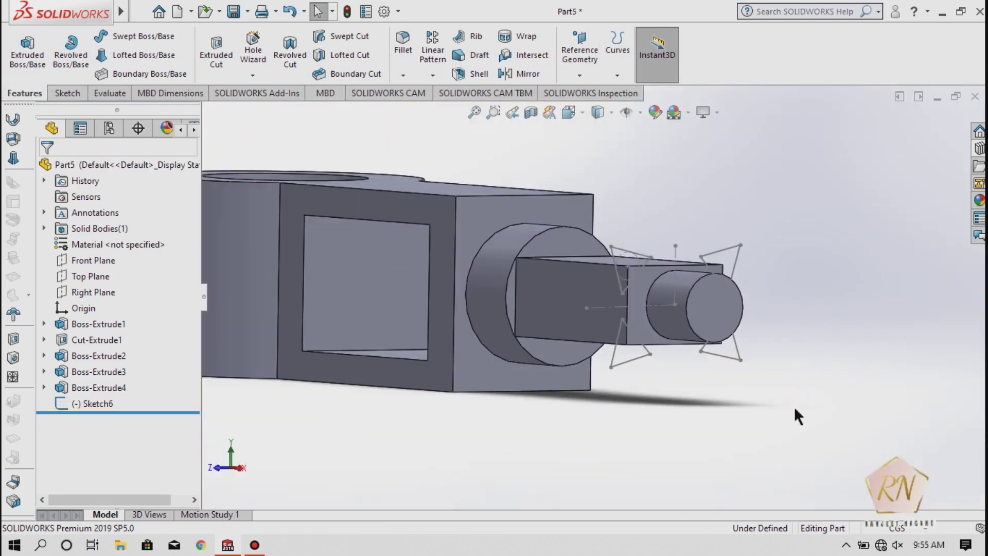
pyautogui.moveTo(797, 410); pyautogui.dragTo(592, 240)
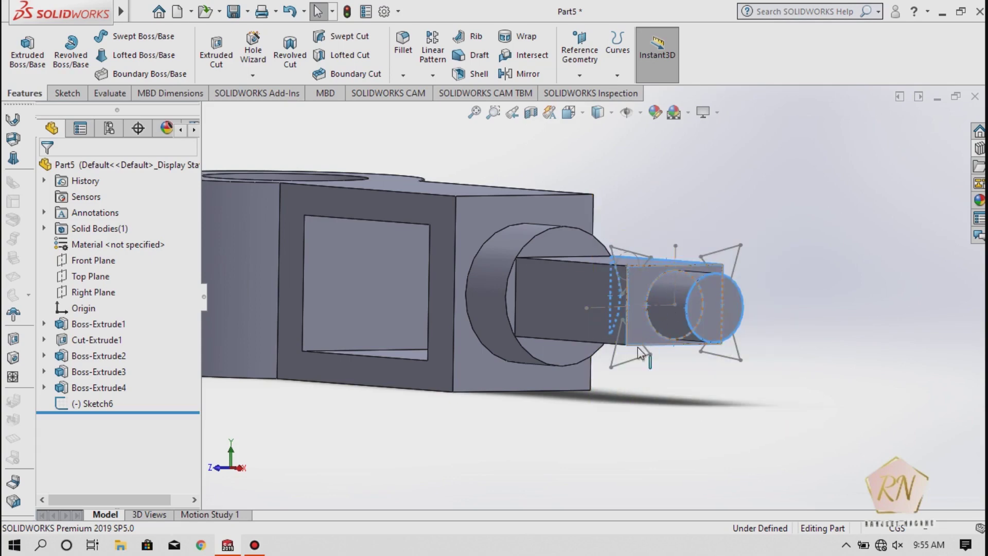
pyautogui.press('Escape')
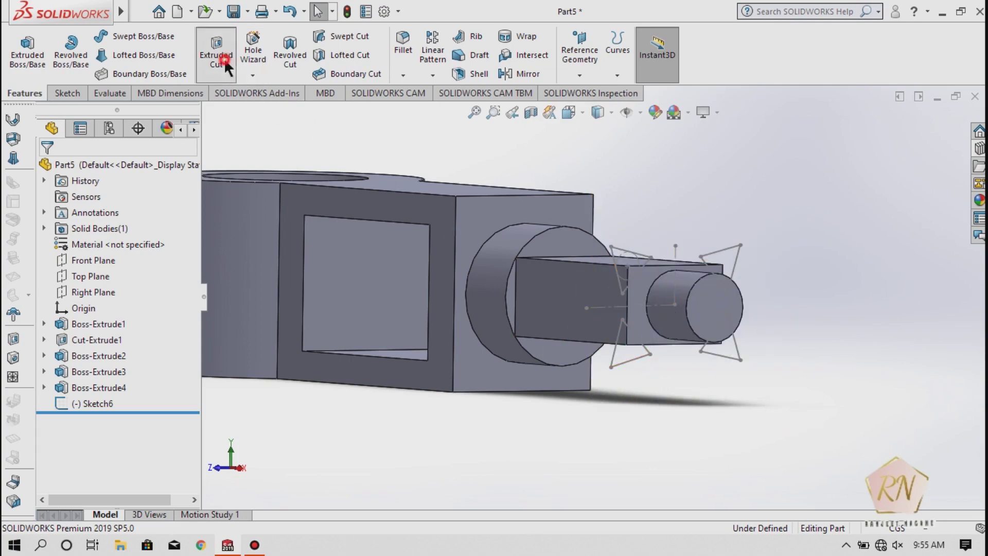
# Cut one Sketch6 triangle 25 cm blind as Cut-Extrude2, then undo it
pyautogui.click(216, 51)
pyautogui.click(635, 252)
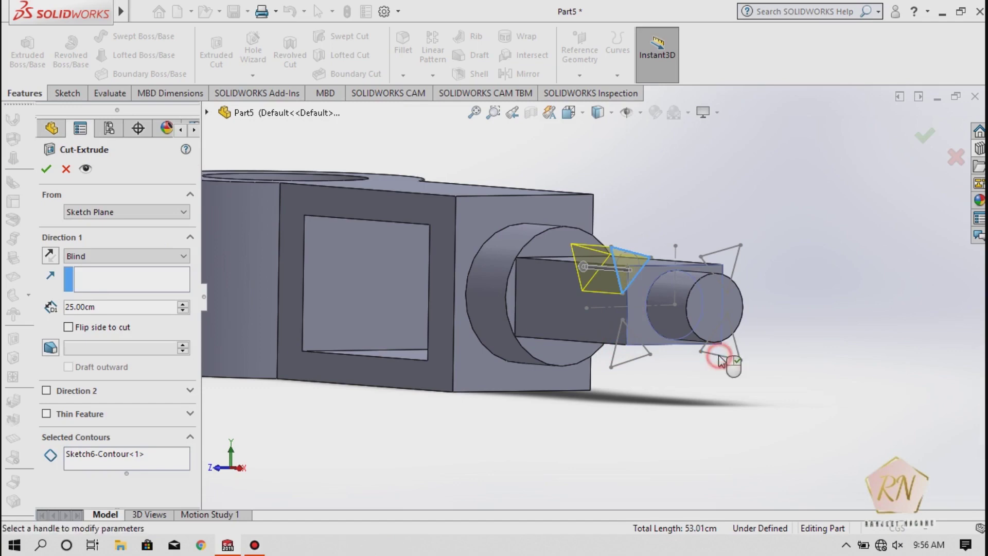
pyautogui.click(96, 279)
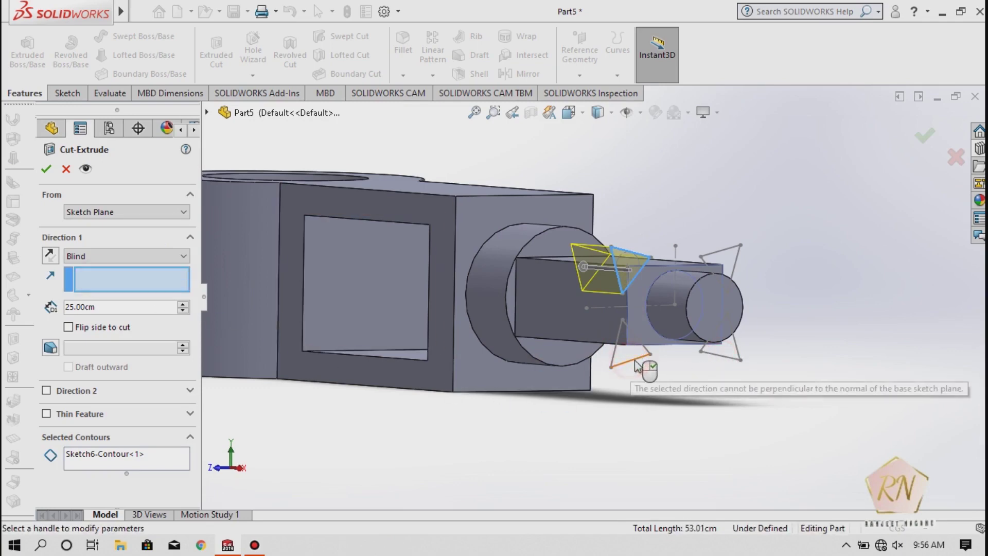
pyautogui.click(47, 168)
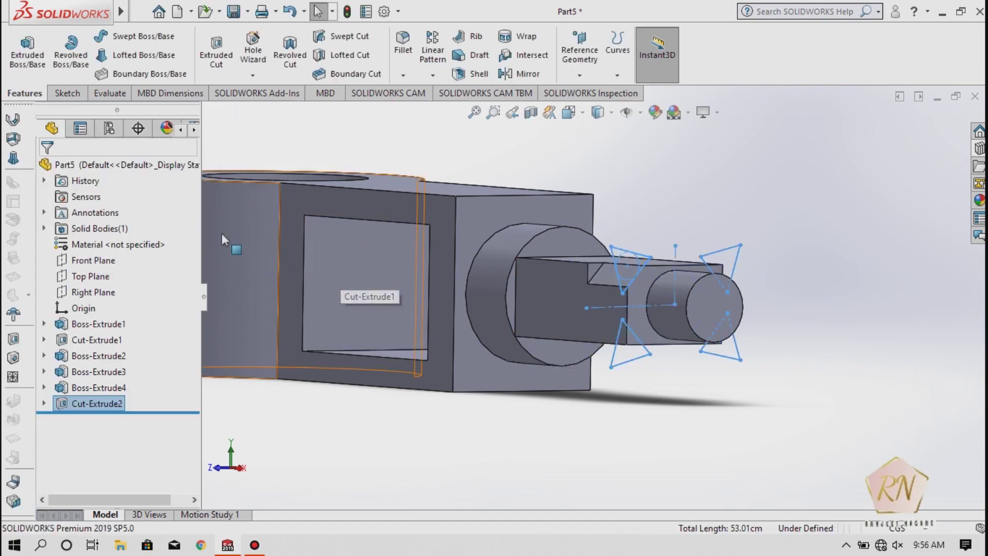
pyautogui.click(288, 10)
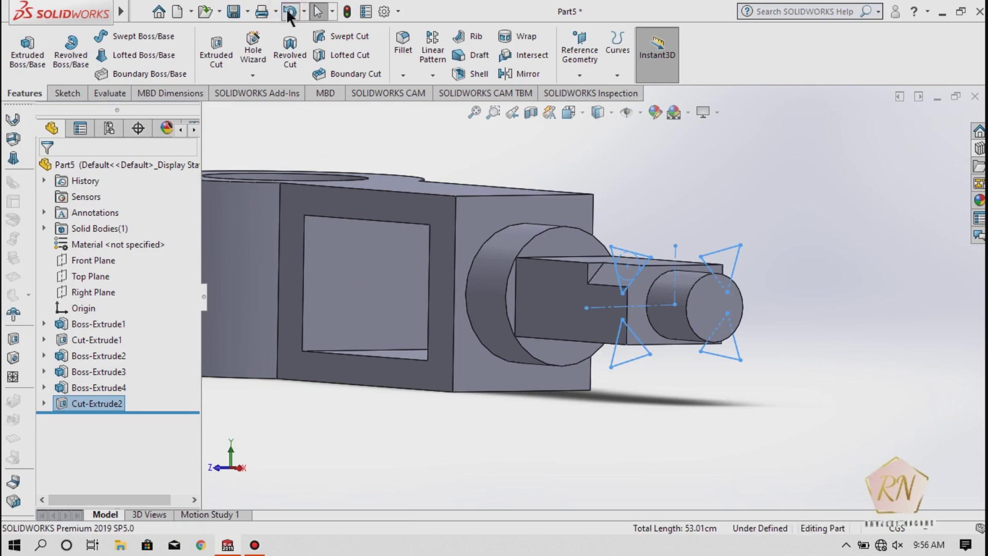
# Undo back to Sketch6 and cut all four triangles 50 cm deep into the shaft
pyautogui.click(287, 11)
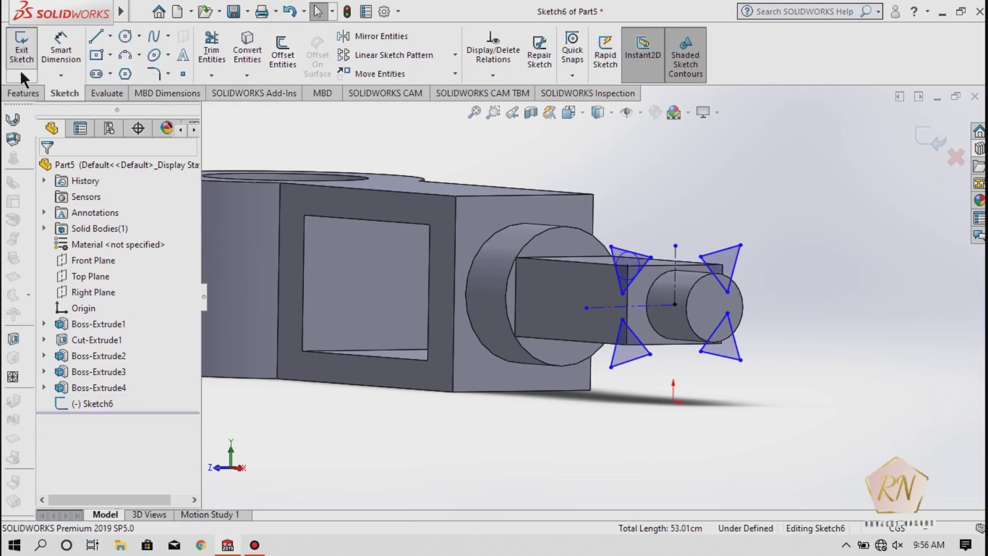
pyautogui.click(23, 92)
pyautogui.click(227, 59)
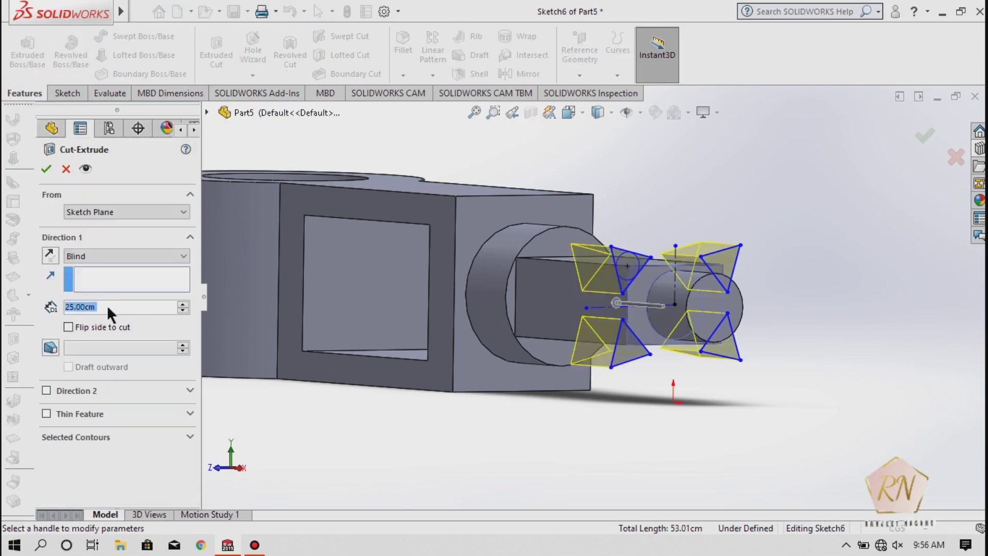
pyautogui.write('70')
pyautogui.press('Return')
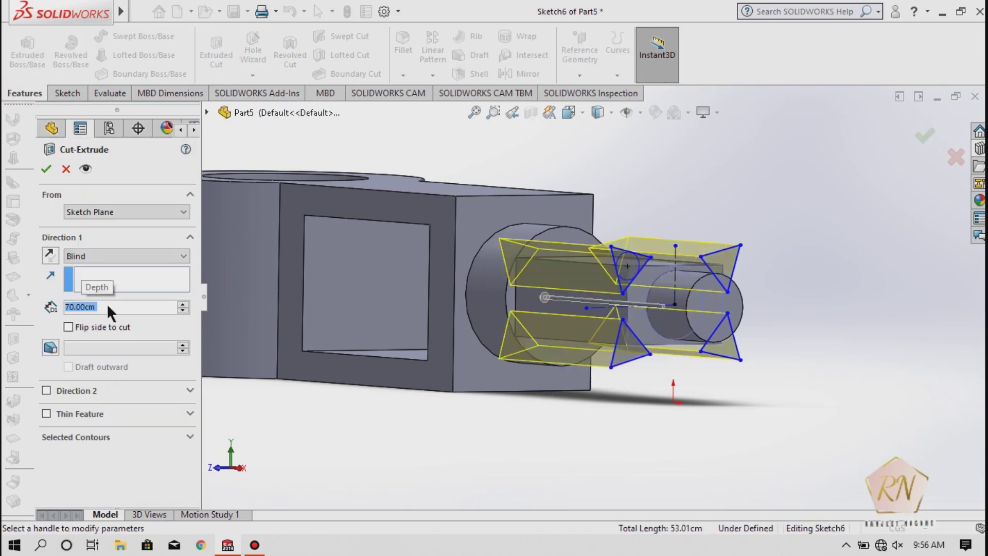
pyautogui.write('50')
pyautogui.press('Return')
pyautogui.click(346, 453)
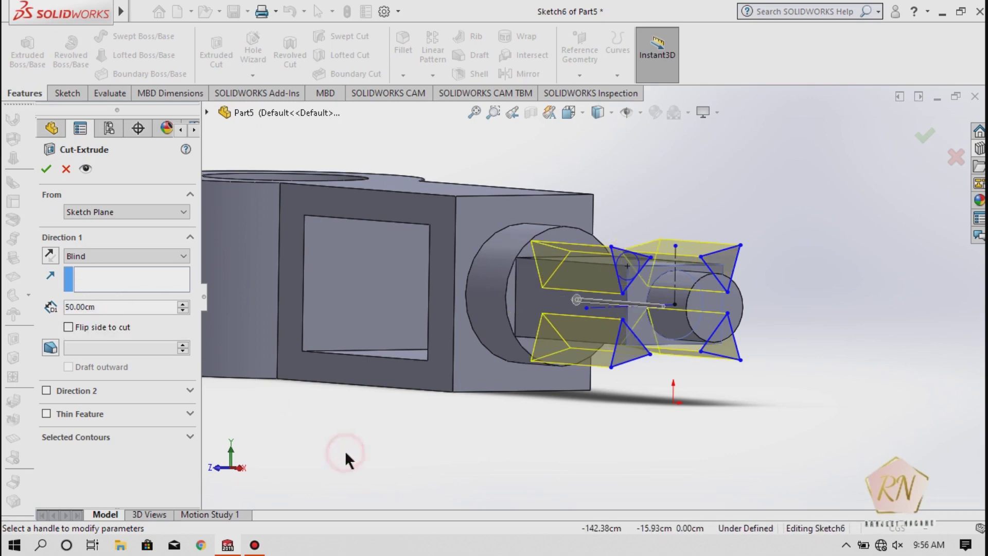
pyautogui.moveTo(346, 453); pyautogui.dragTo(358, 454, button='middle')
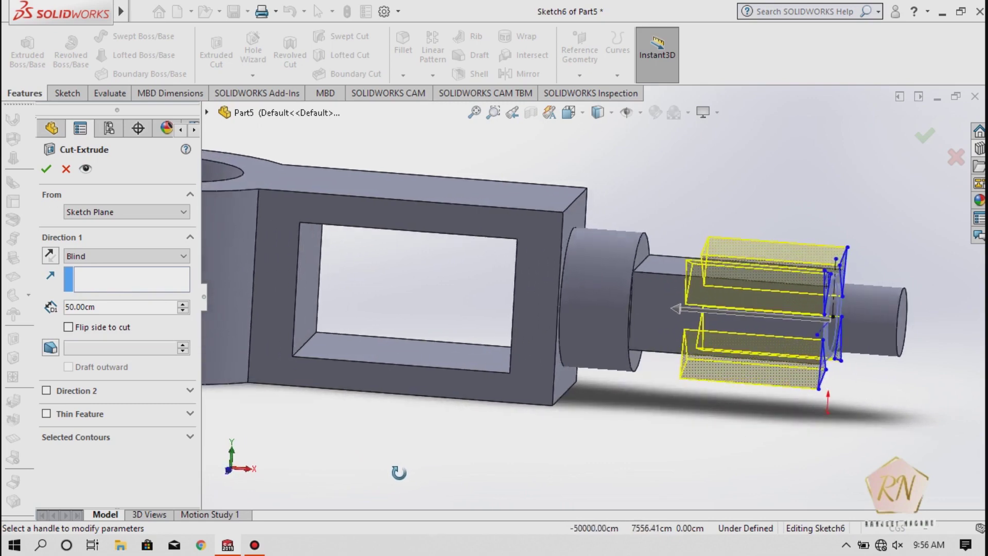
pyautogui.click(46, 170)
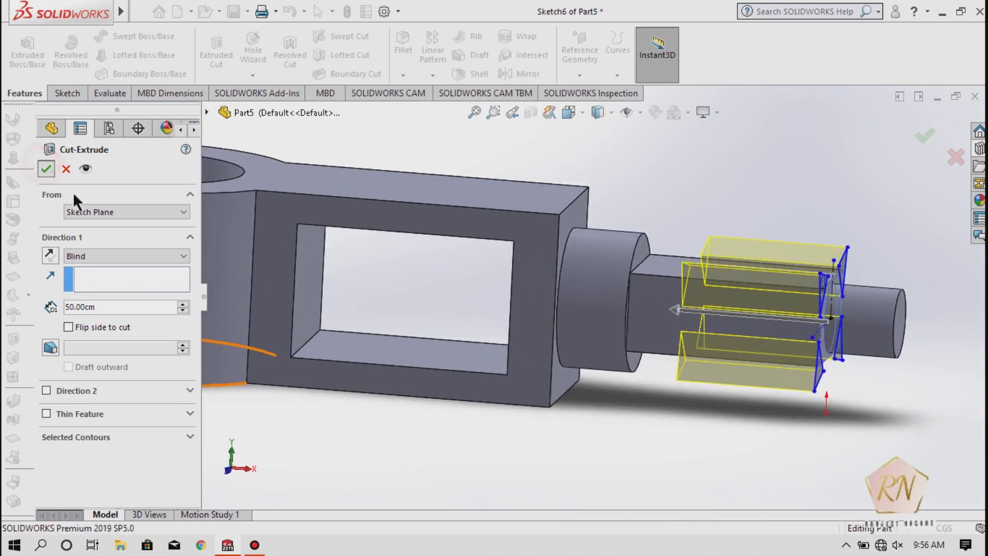
pyautogui.click(734, 400)
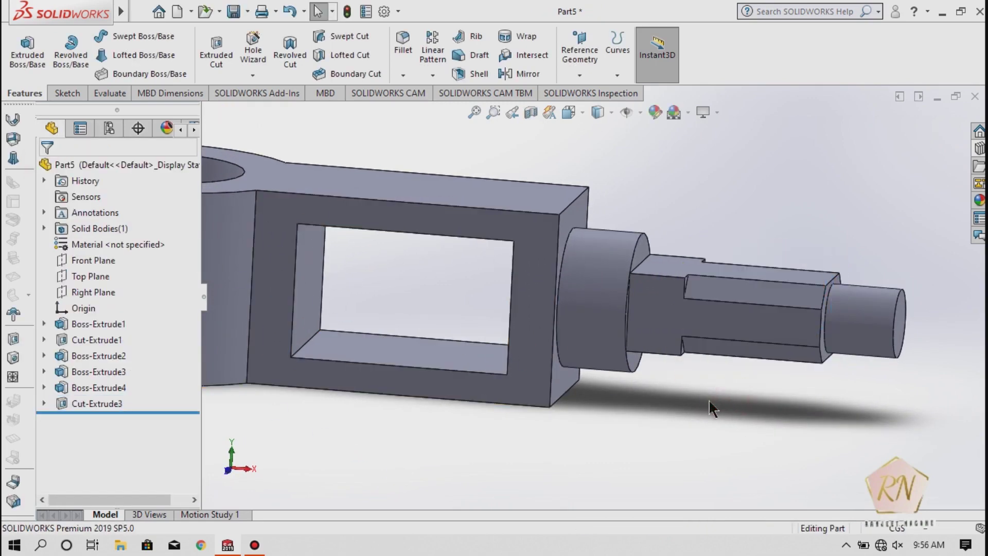
pyautogui.click(819, 199)
pyautogui.moveTo(783, 216)
pyautogui.mouseDown(button='middle')
pyautogui.moveTo(747, 251)
pyautogui.moveTo(758, 210)
pyautogui.mouseUp(button='middle')
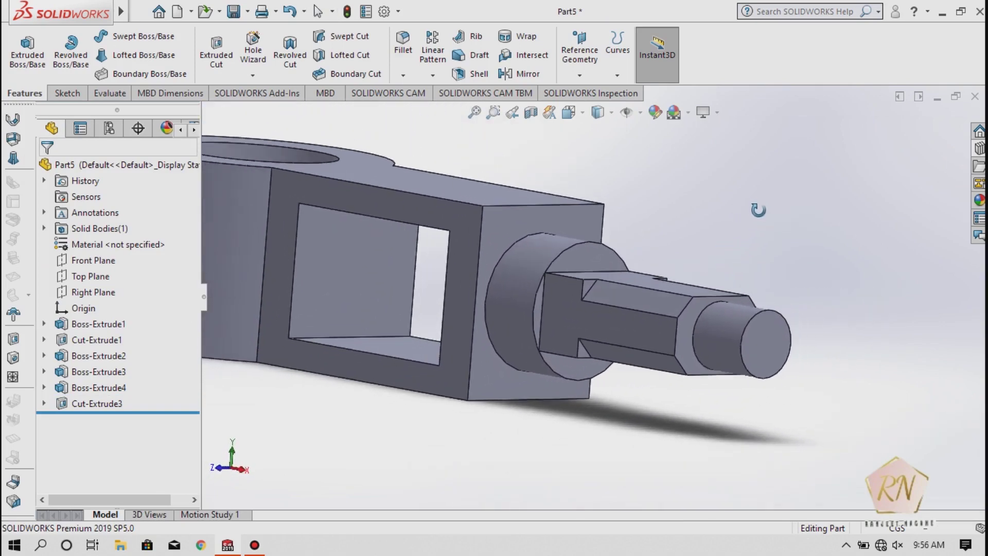
pyautogui.scroll(5, 593, 292)
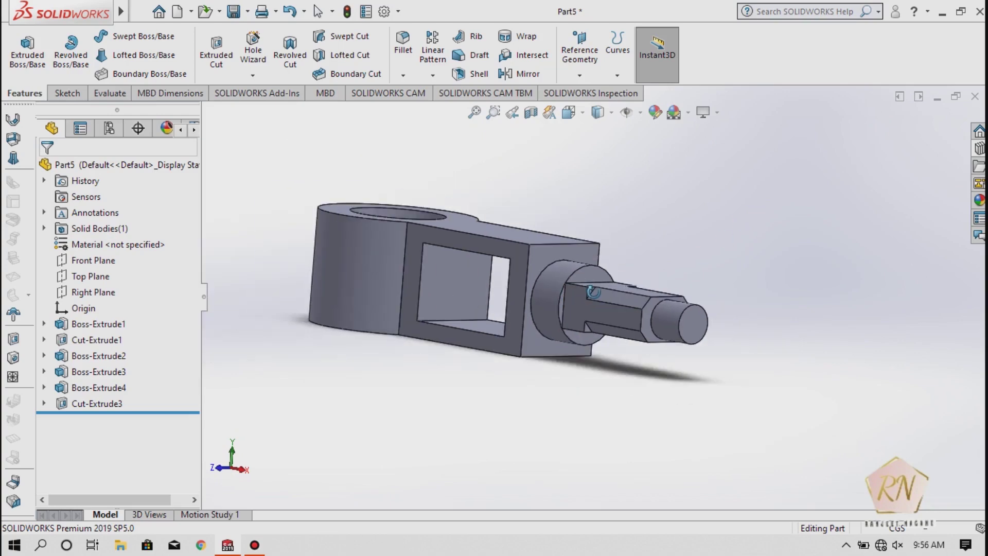
pyautogui.scroll(-5, 593, 292)
pyautogui.scroll(-1, 593, 292)
pyautogui.scroll(-1, 587, 298)
pyautogui.scroll(-1, 574, 309)
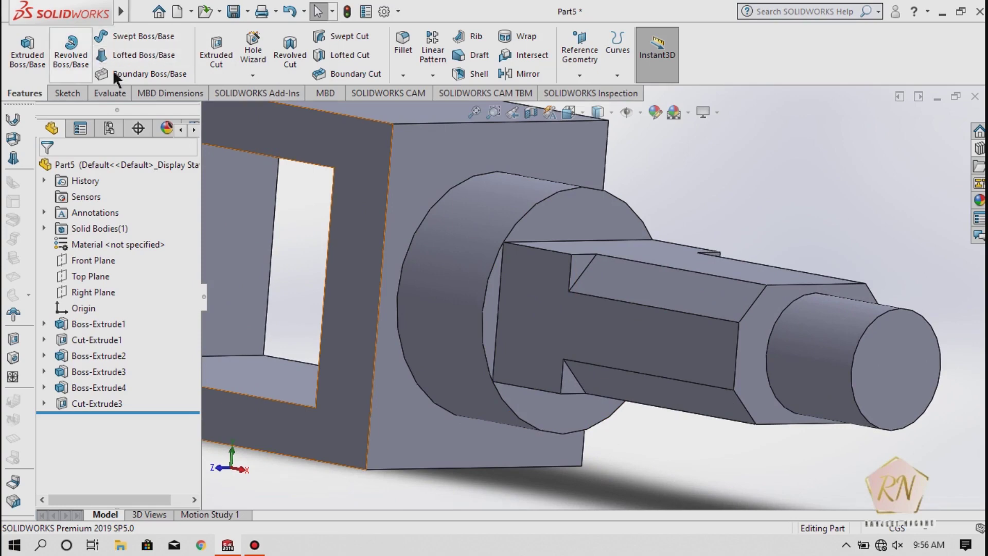
# Fillet the four inner slot edges on both sides of the shaft with a 5 cm radius
pyautogui.click(405, 39)
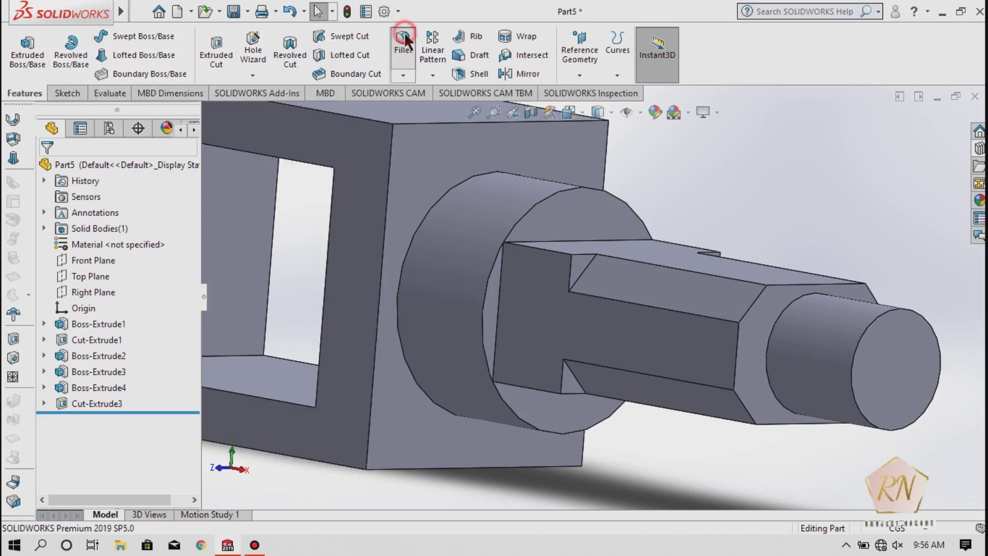
pyautogui.click(582, 273)
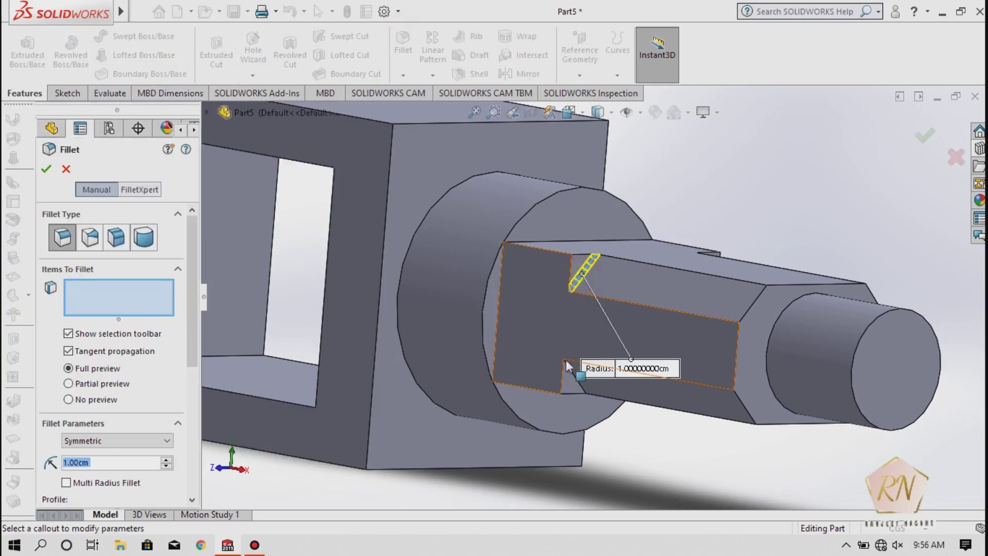
pyautogui.click(563, 386)
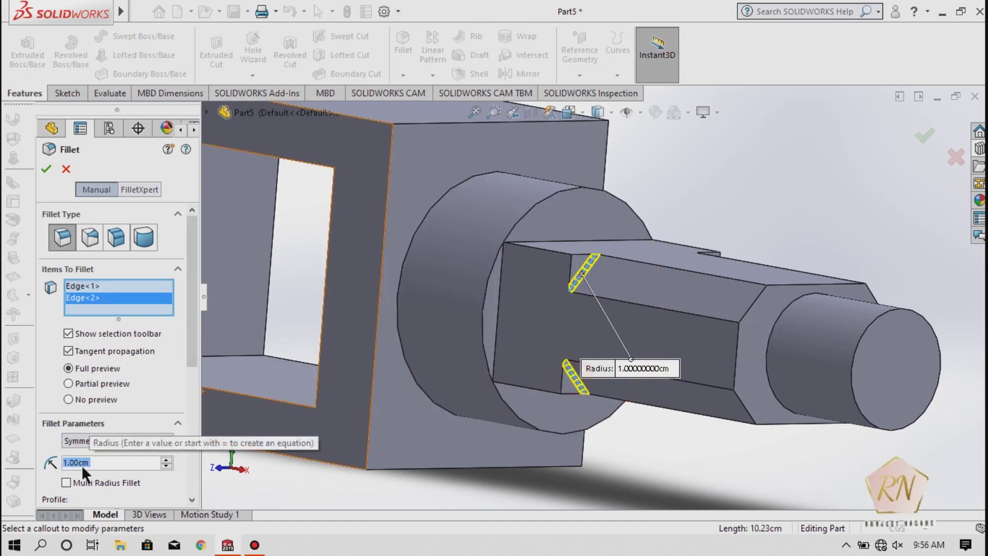
pyautogui.write('5')
pyautogui.press('Return')
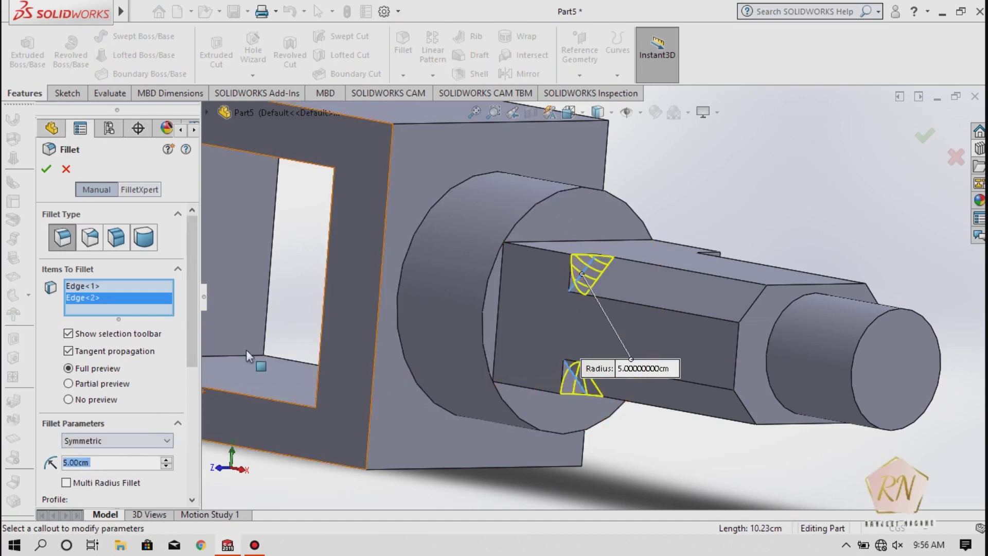
pyautogui.click(696, 168)
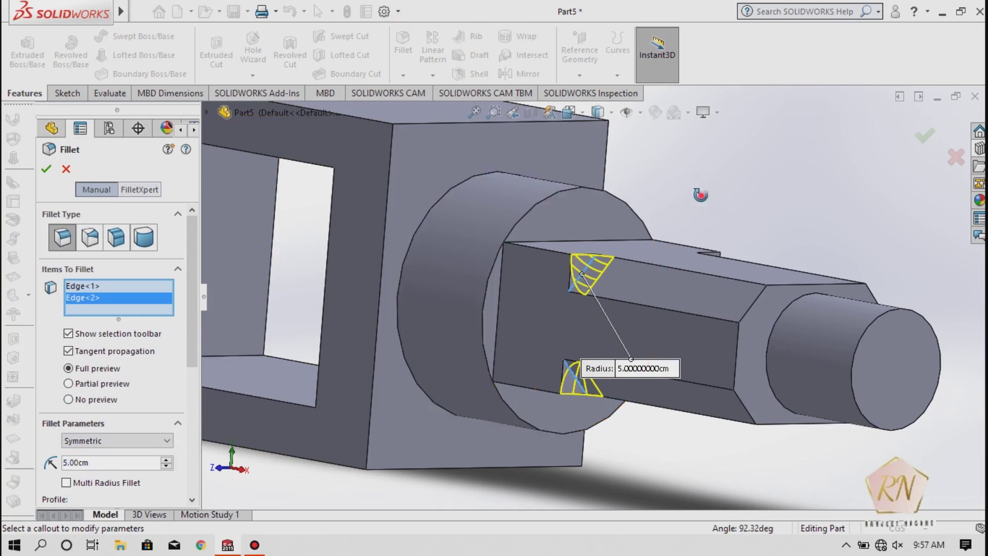
pyautogui.moveTo(709, 195); pyautogui.dragTo(582, 254, button='middle')
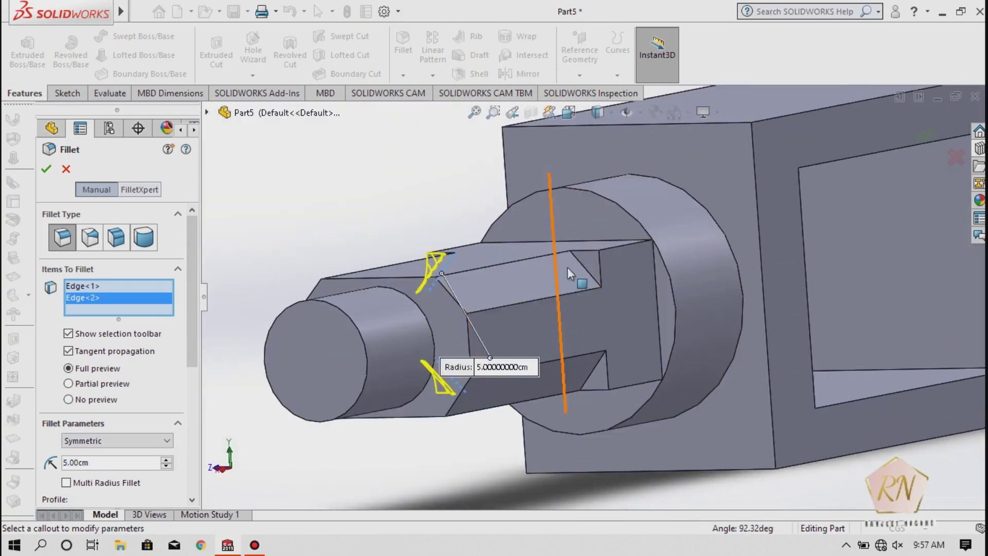
pyautogui.click(583, 267)
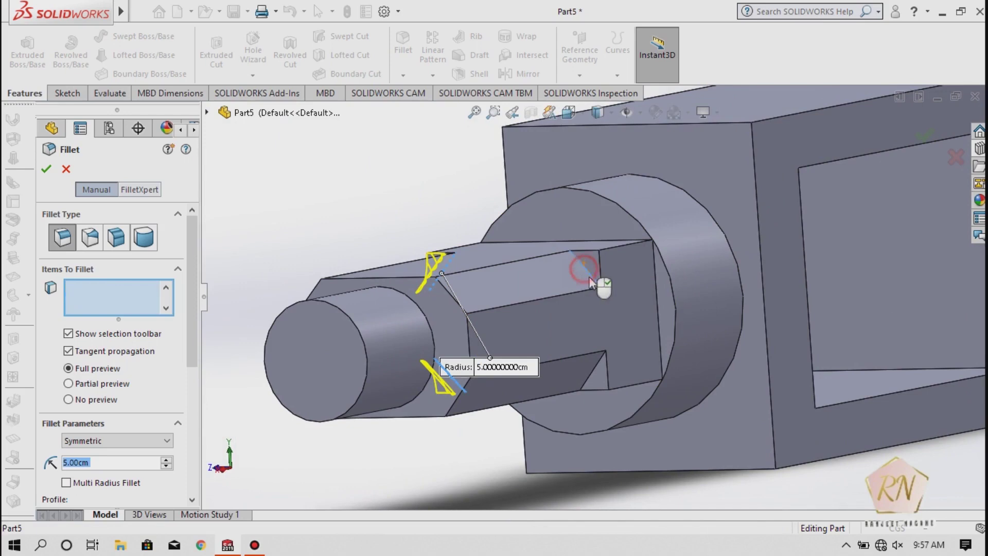
pyautogui.click(592, 373)
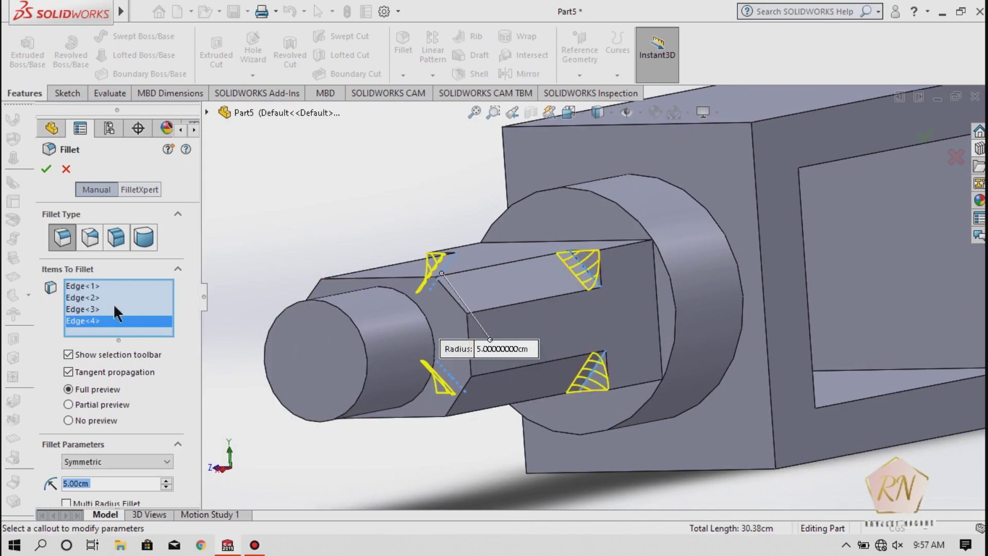
pyautogui.click(46, 170)
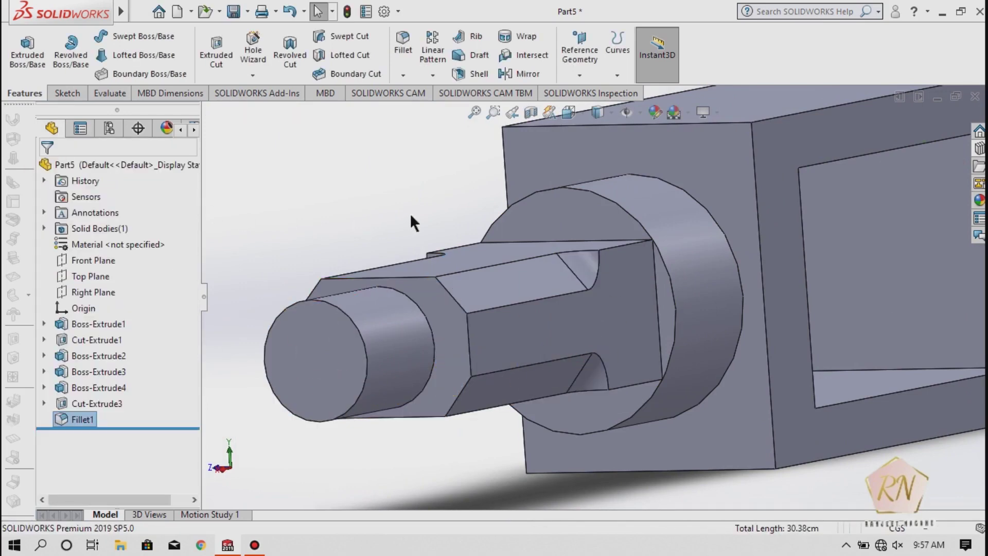
# Round the circular edge at the shaft step with a 2 cm fillet
pyautogui.scroll(3, 355, 230)
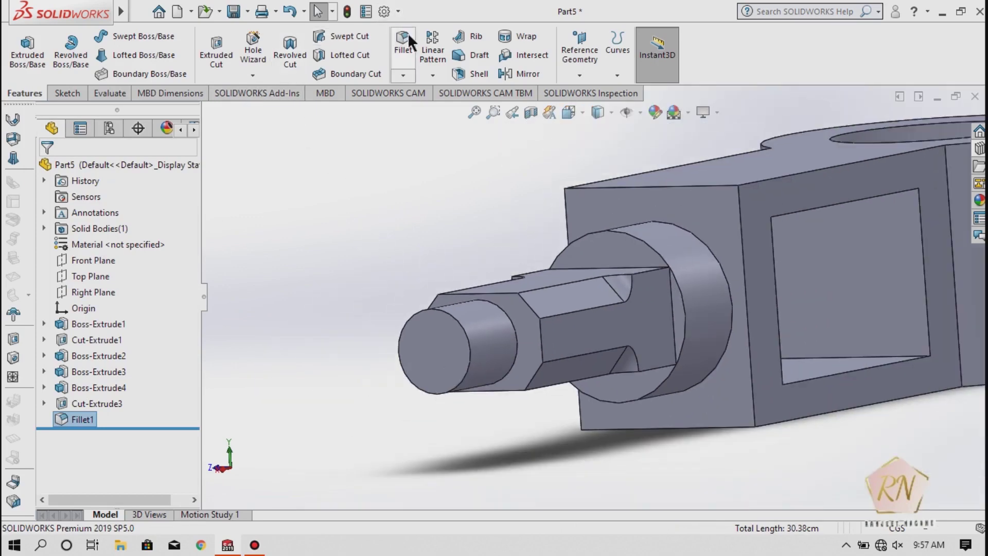
pyautogui.click(406, 38)
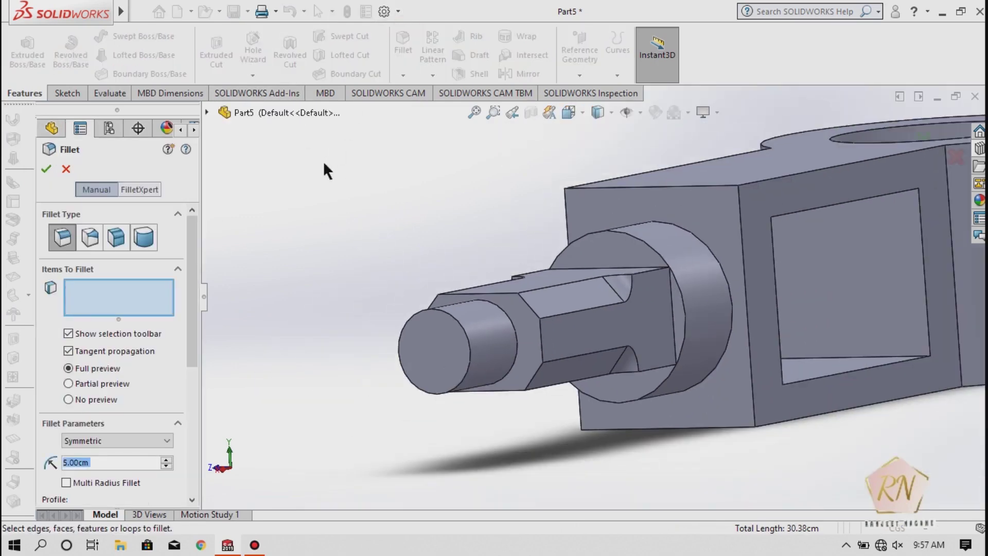
pyautogui.write('2')
pyautogui.press('Return')
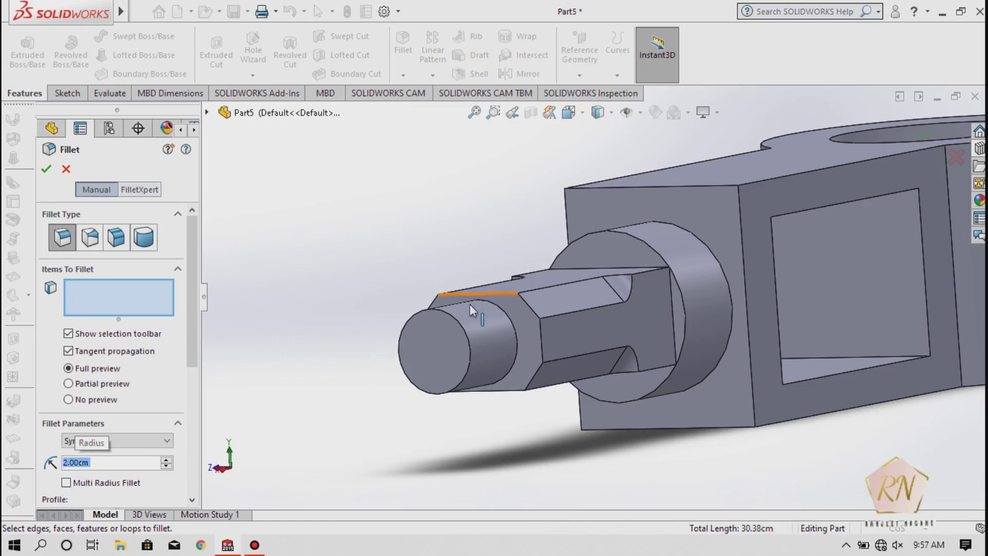
pyautogui.click(511, 318)
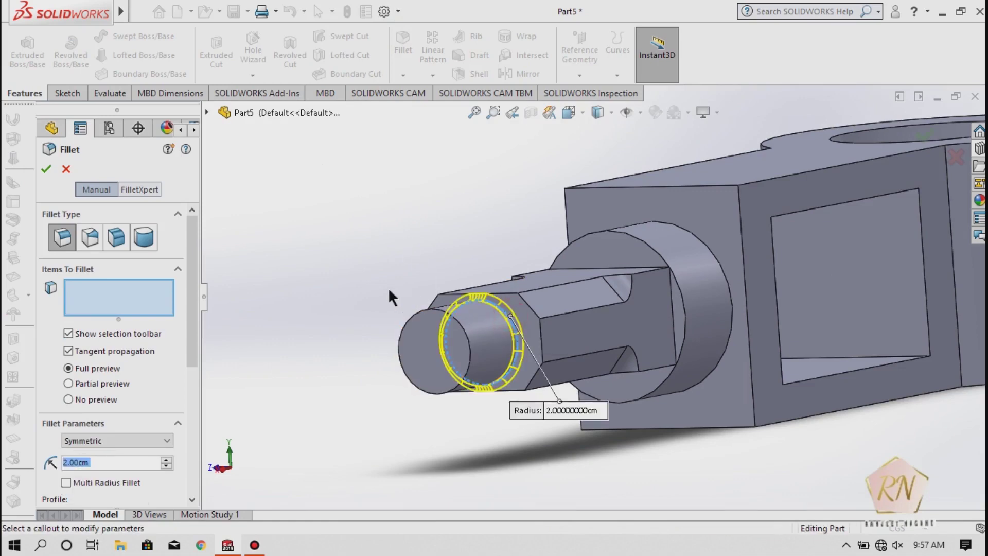
pyautogui.click(46, 168)
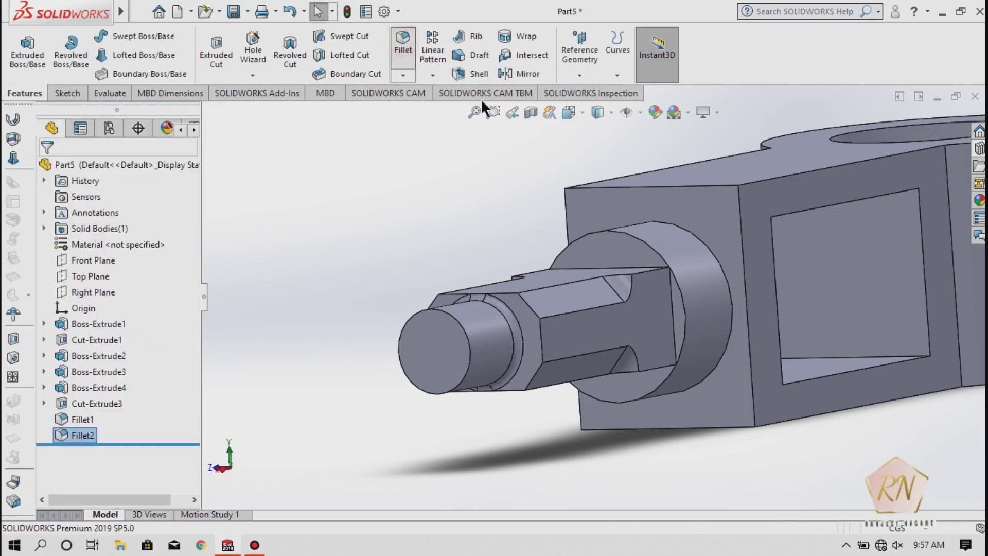
# Add another 2 cm fillet on the circular edge at the collar's base
pyautogui.press('Return')
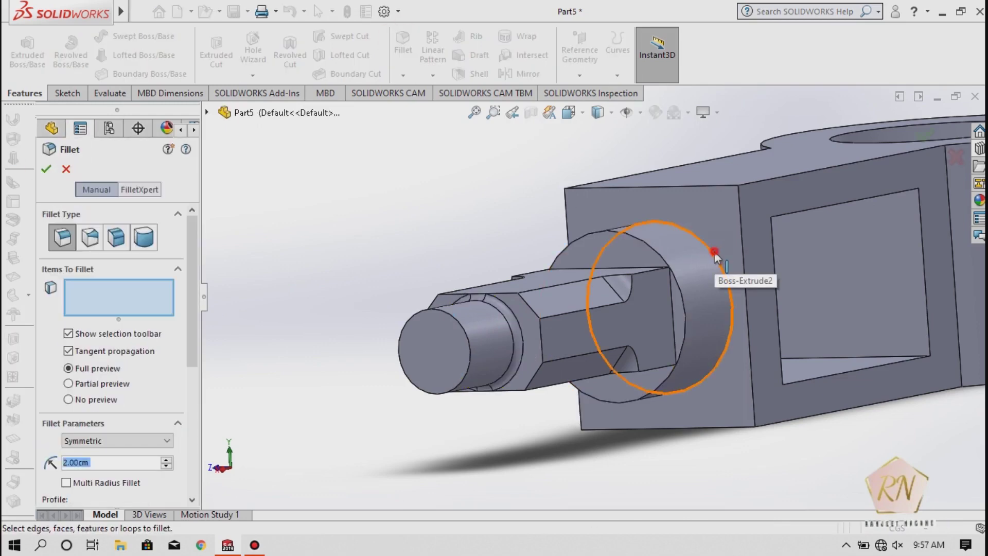
pyautogui.click(715, 251)
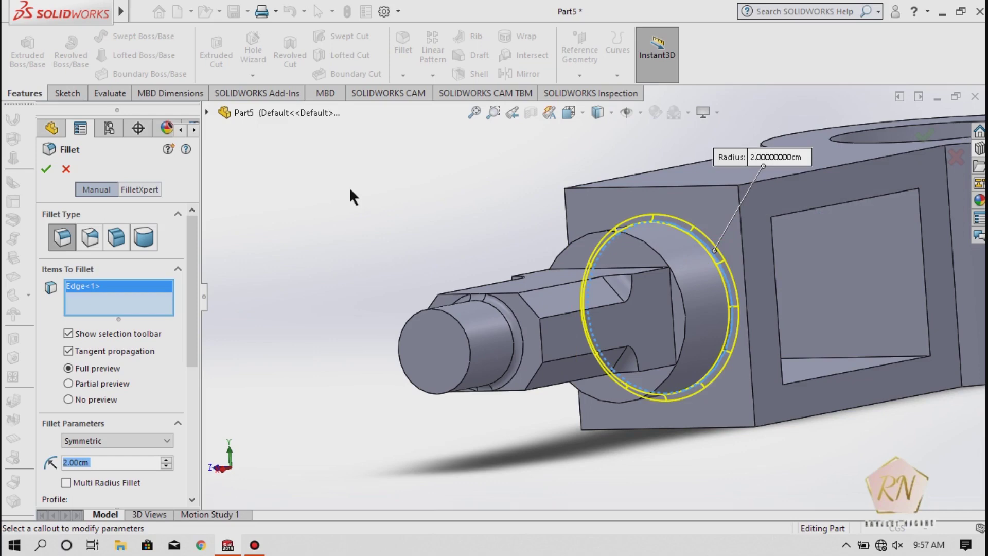
pyautogui.press('Return')
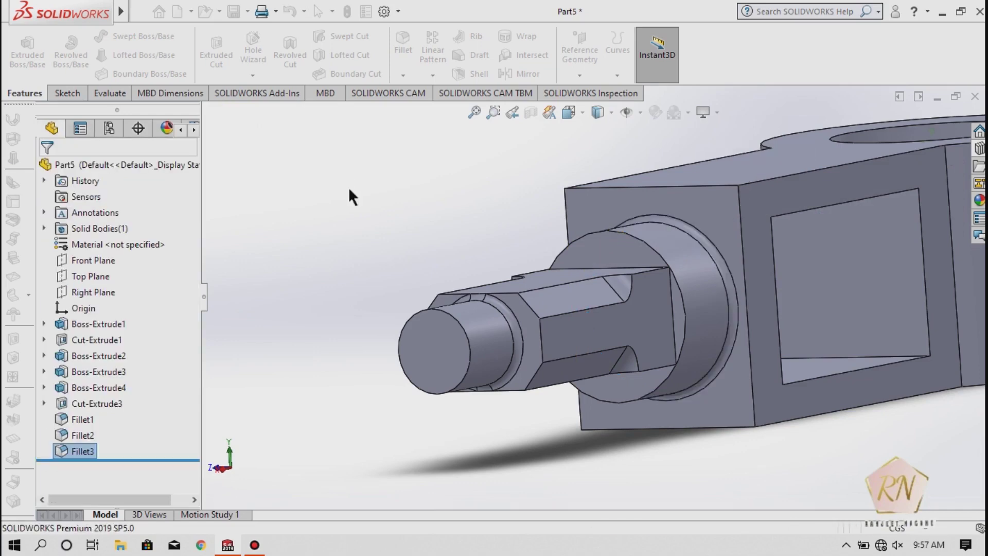
# Fillet the top and bottom edges of the block's front face with a 15 cm radius
pyautogui.scroll(2, 308, 191)
pyautogui.scroll(2, 306, 189)
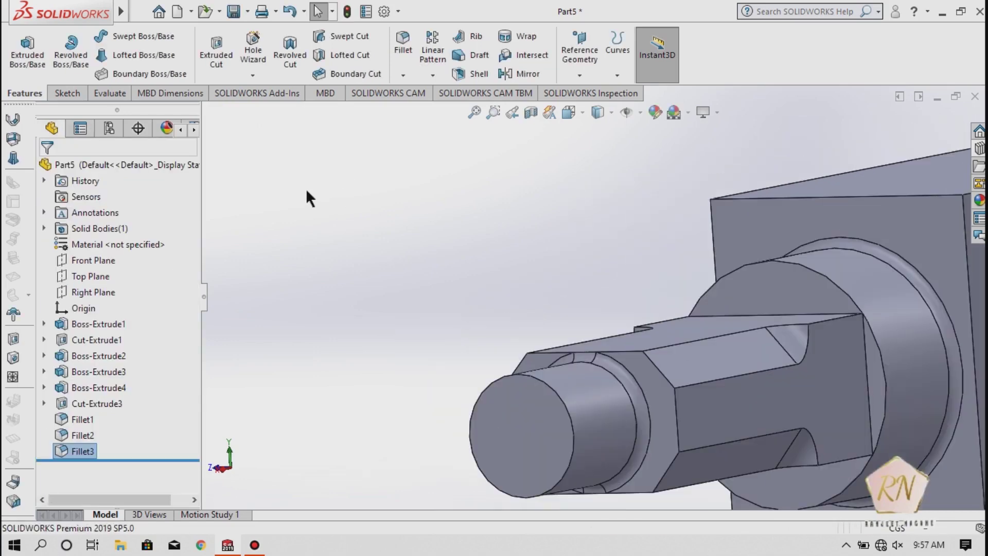
pyautogui.scroll(2, 306, 188)
pyautogui.scroll(1, 301, 188)
pyautogui.scroll(-3, 718, 266)
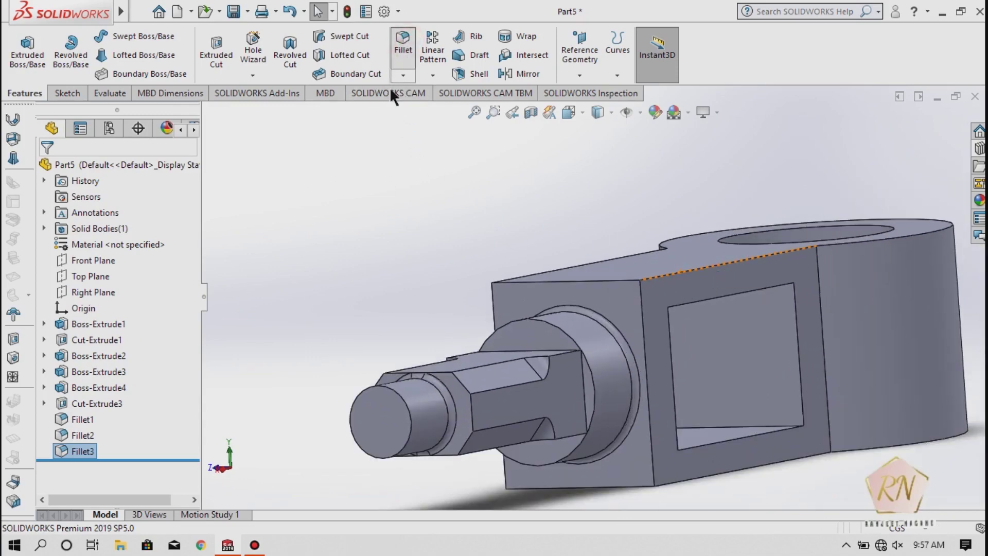
pyautogui.click(566, 282)
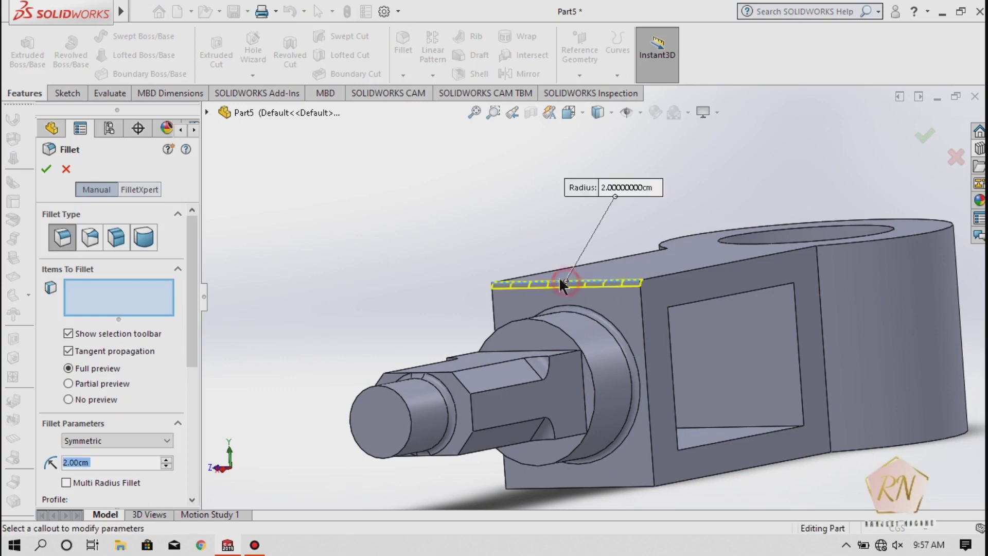
pyautogui.click(603, 488)
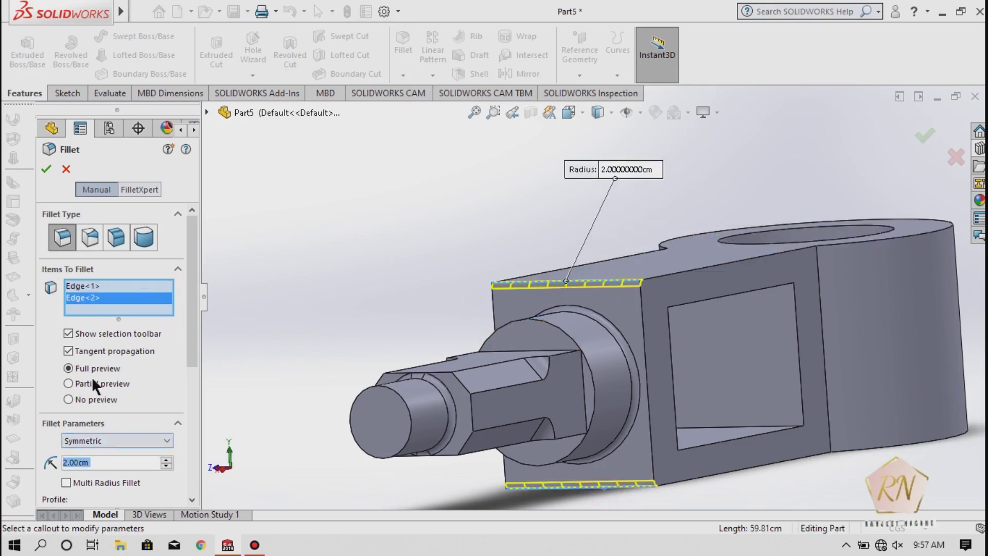
pyautogui.write('30')
pyautogui.press('Return')
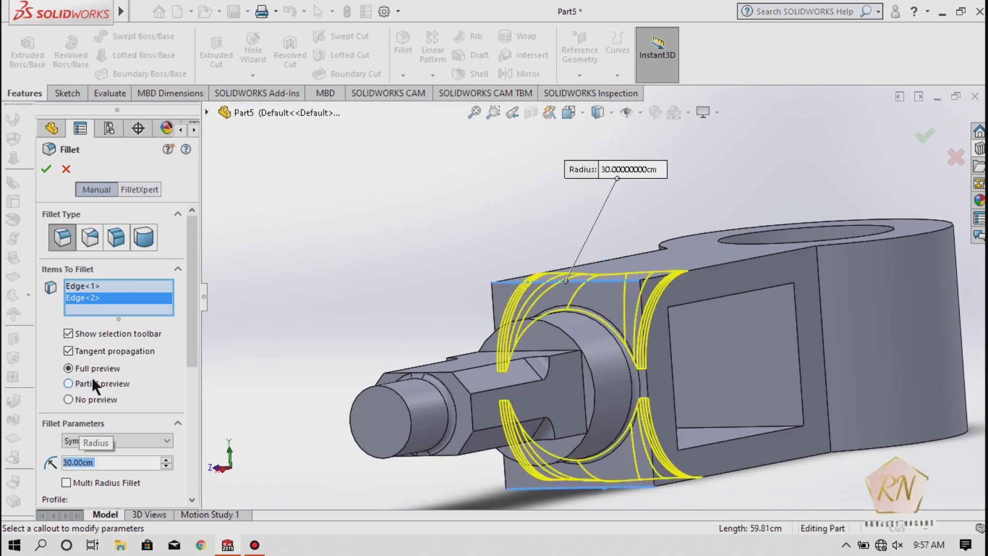
pyautogui.write('15')
pyautogui.press('Return')
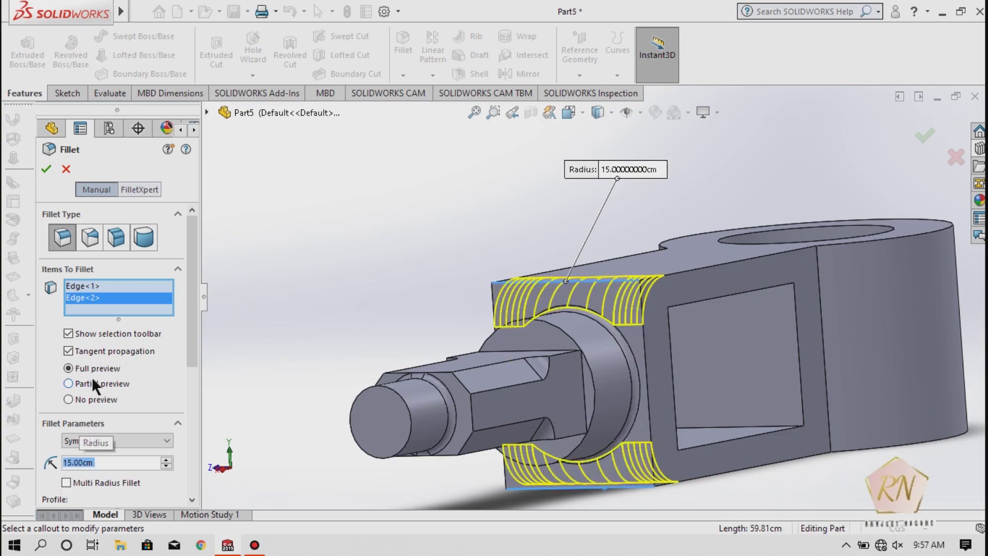
pyautogui.click(44, 172)
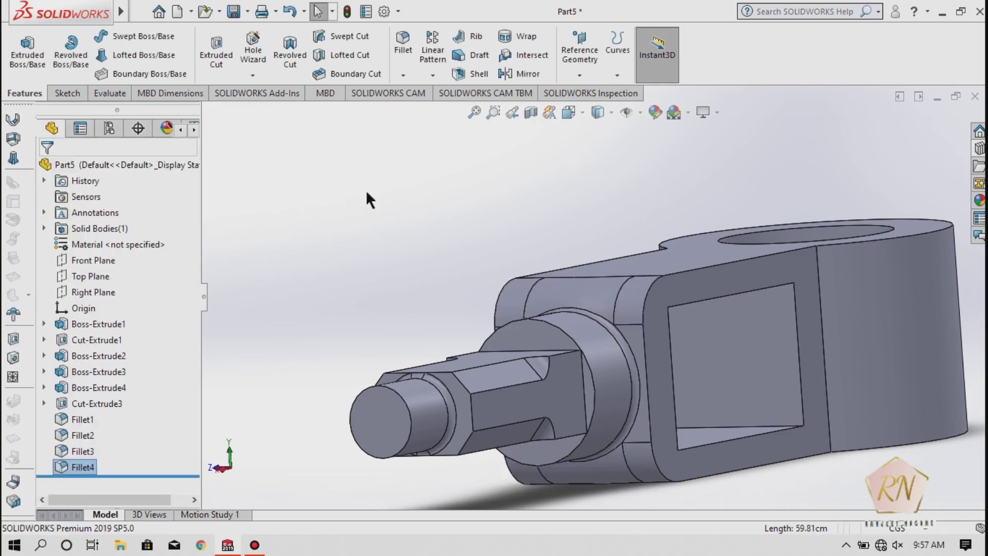
# Start a fillet and pick three inside edges of the rectangular window
pyautogui.click(392, 196)
pyautogui.moveTo(420, 211)
pyautogui.mouseDown(button='middle')
pyautogui.moveTo(355, 215)
pyautogui.moveTo(363, 307)
pyautogui.moveTo(407, 309)
pyautogui.moveTo(401, 281)
pyautogui.moveTo(412, 252)
pyautogui.moveTo(405, 196)
pyautogui.moveTo(387, 181)
pyautogui.moveTo(345, 349)
pyautogui.moveTo(405, 150)
pyautogui.moveTo(381, 103)
pyautogui.moveTo(363, 93)
pyautogui.mouseUp(button='middle')
pyautogui.click(399, 48)
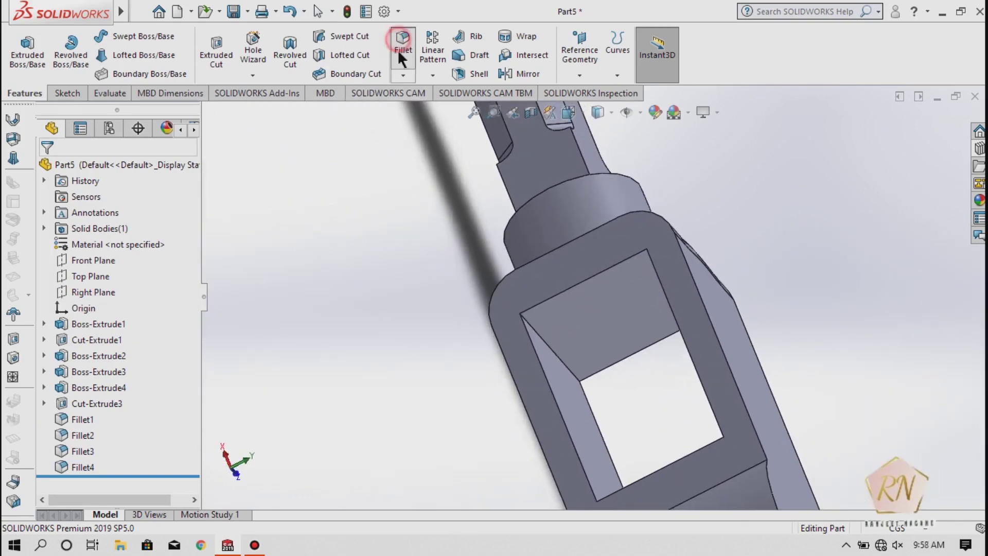
pyautogui.click(545, 343)
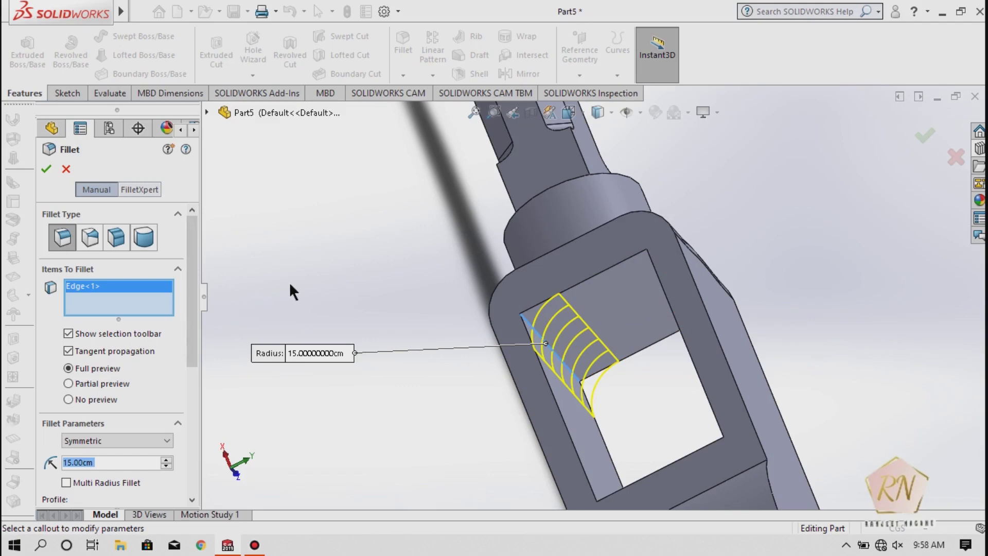
pyautogui.moveTo(290, 284); pyautogui.dragTo(315, 254, button='middle')
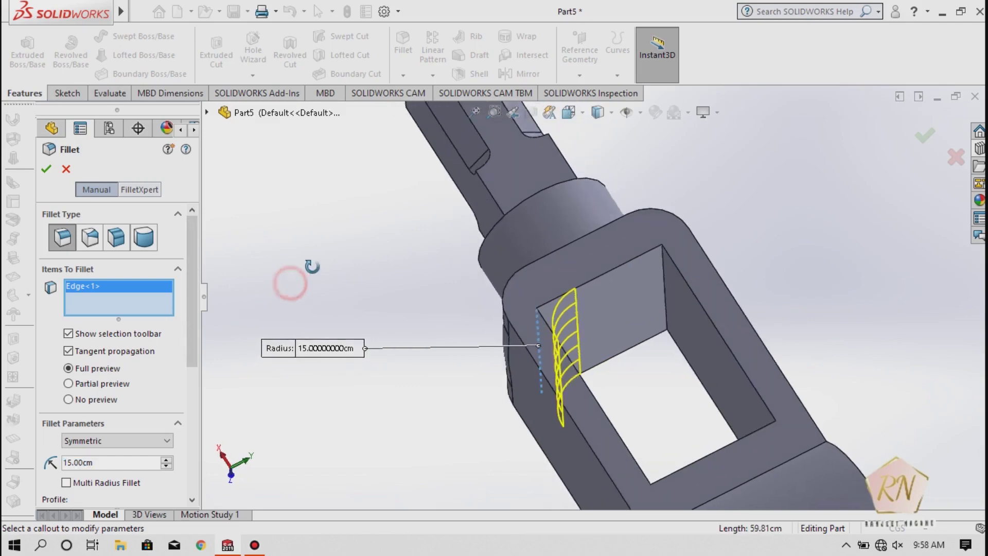
pyautogui.click(663, 300)
pyautogui.scroll(-3, 373, 372)
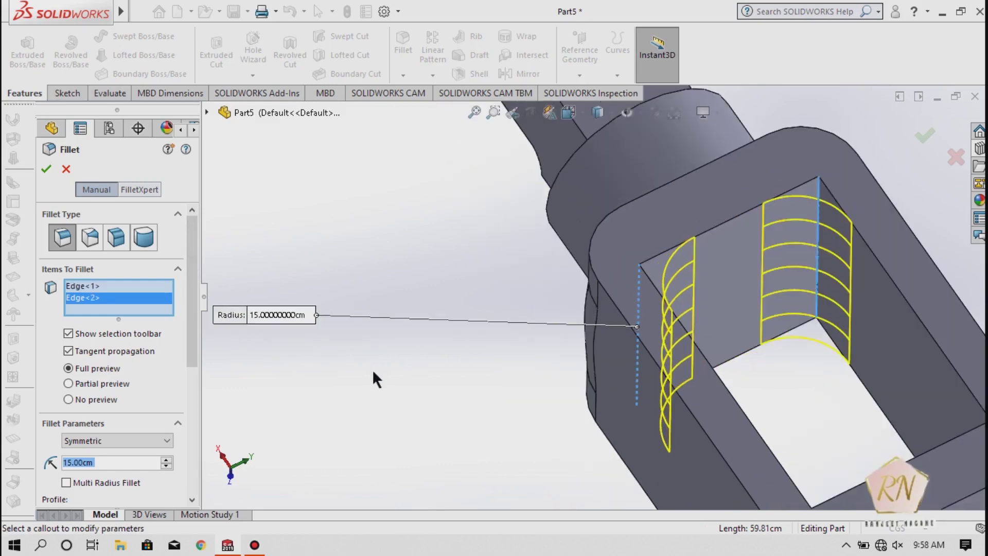
pyautogui.click(373, 372)
pyautogui.moveTo(378, 384); pyautogui.dragTo(415, 551, button='middle')
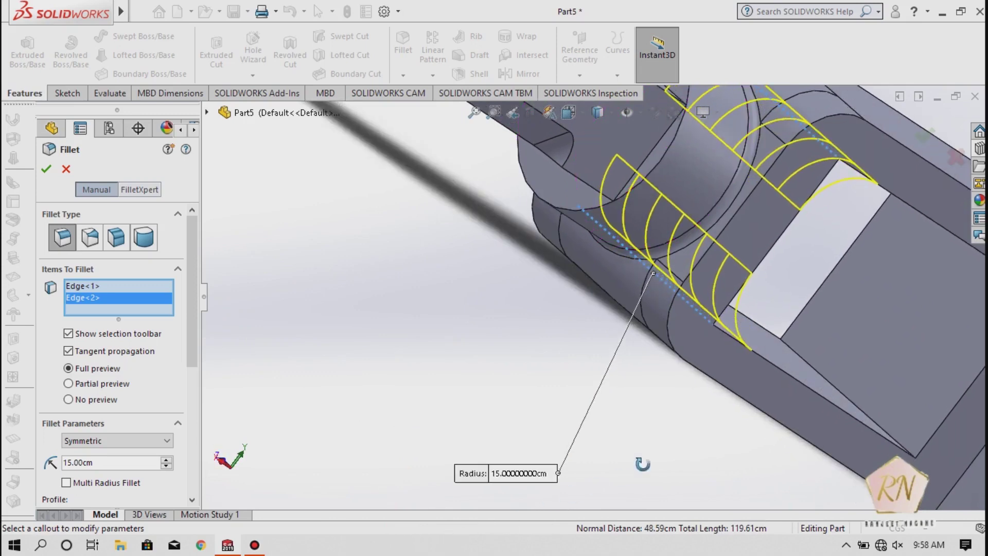
pyautogui.click(849, 399)
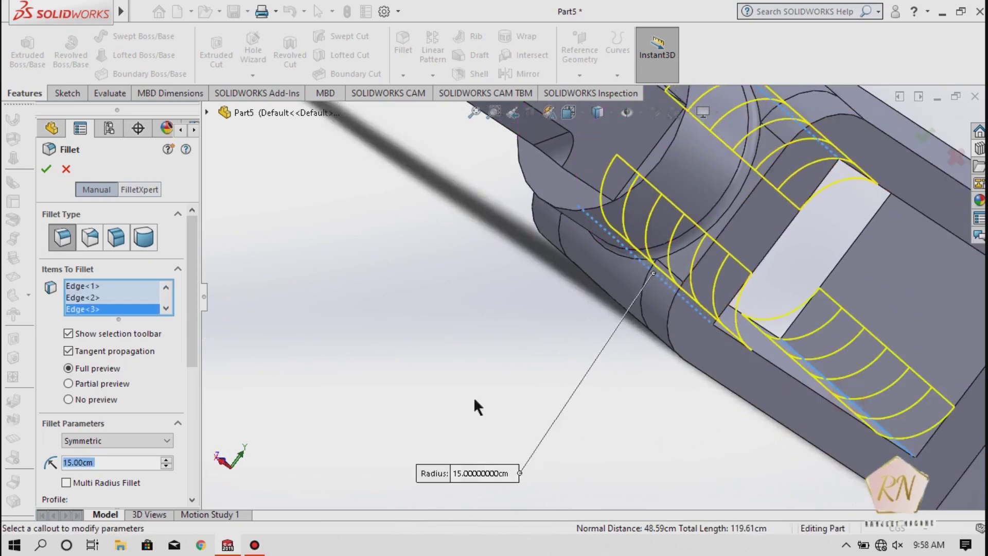
# Add the fourth window edge and apply the 15 cm fillet as Fillet5
pyautogui.scroll(1, 401, 391)
pyautogui.scroll(2, 381, 387)
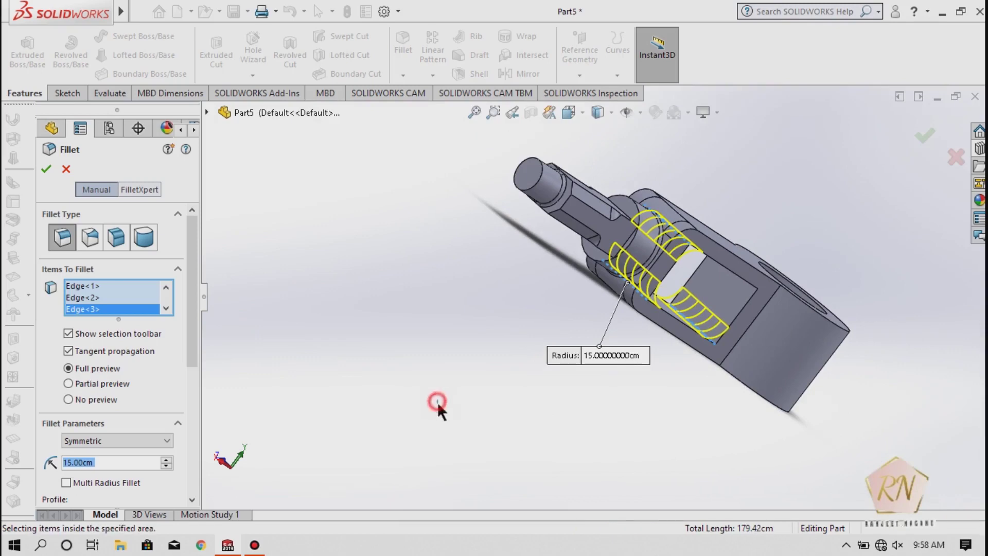
pyautogui.moveTo(488, 445); pyautogui.dragTo(565, 410, button='middle')
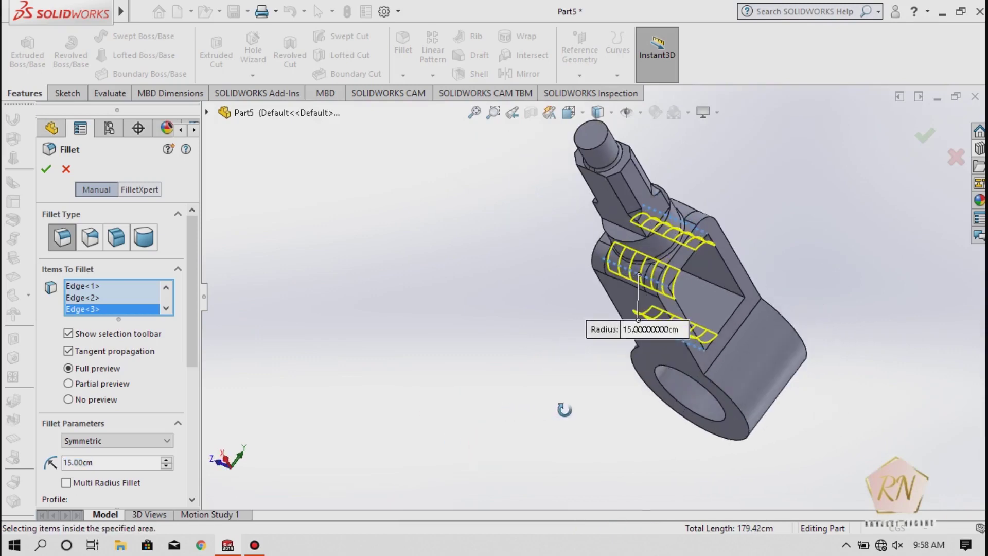
pyautogui.scroll(1, 724, 279)
pyautogui.scroll(-2, 664, 281)
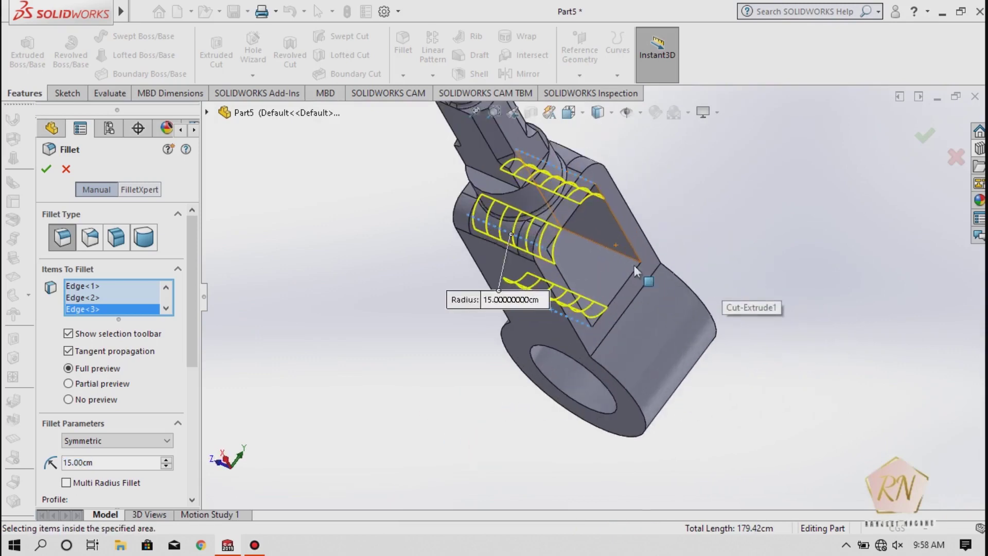
pyautogui.scroll(-2, 618, 256)
pyautogui.scroll(-2, 605, 249)
pyautogui.click(610, 251)
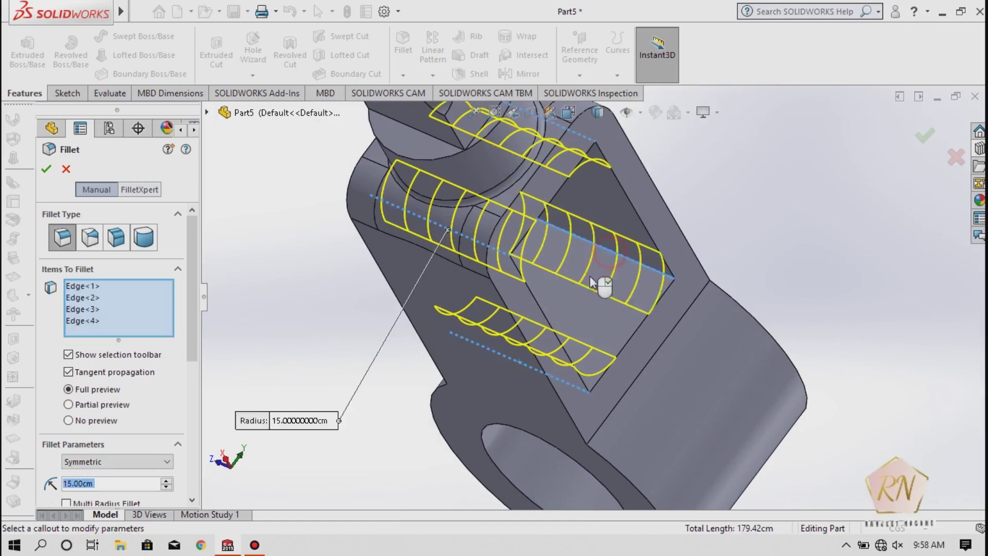
pyautogui.scroll(4, 480, 327)
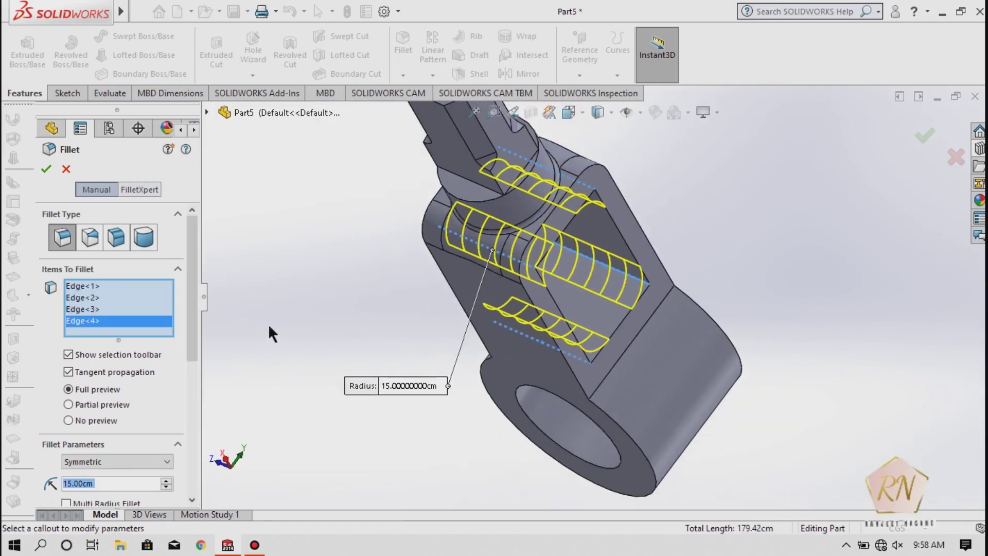
pyautogui.moveTo(258, 335)
pyautogui.mouseDown(button='middle')
pyautogui.moveTo(283, 324)
pyautogui.moveTo(229, 275)
pyautogui.mouseUp(button='middle')
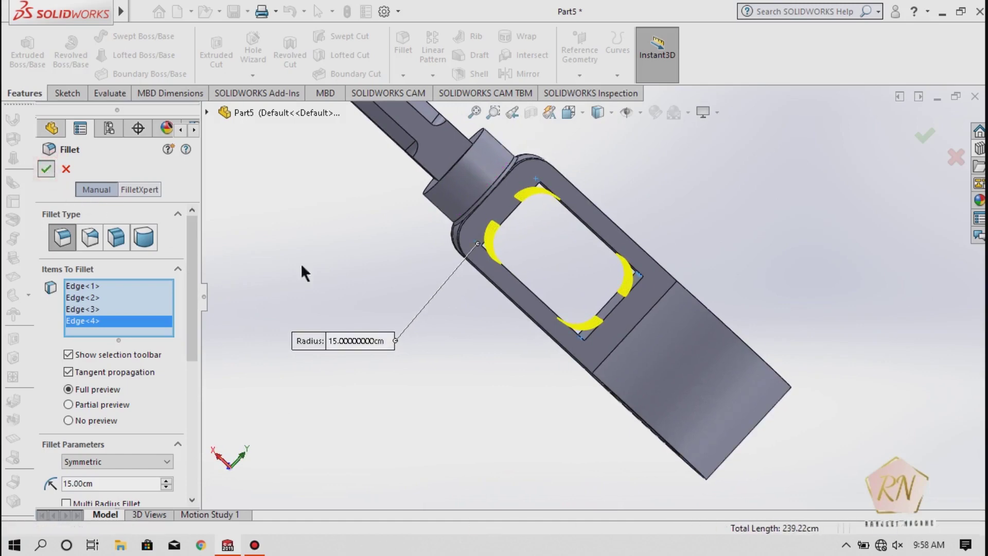
pyautogui.press('f')
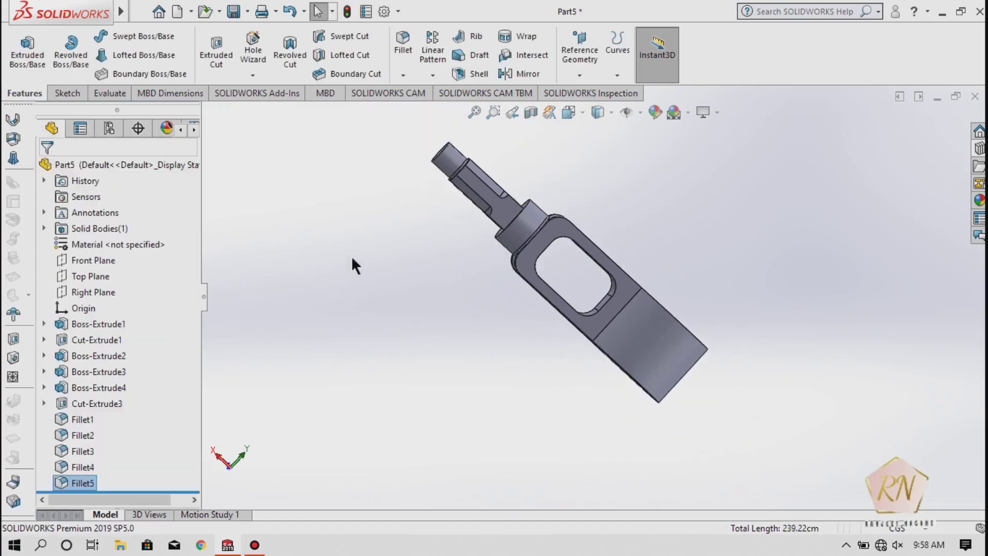
# Orbit the part to show the ring end
pyautogui.click(352, 257)
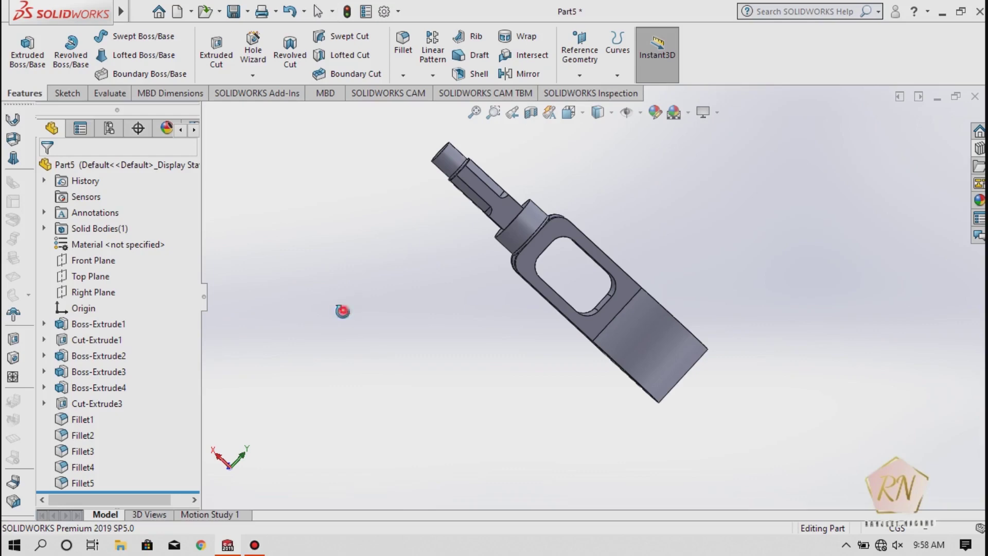
pyautogui.moveTo(344, 312); pyautogui.dragTo(309, 381, button='middle')
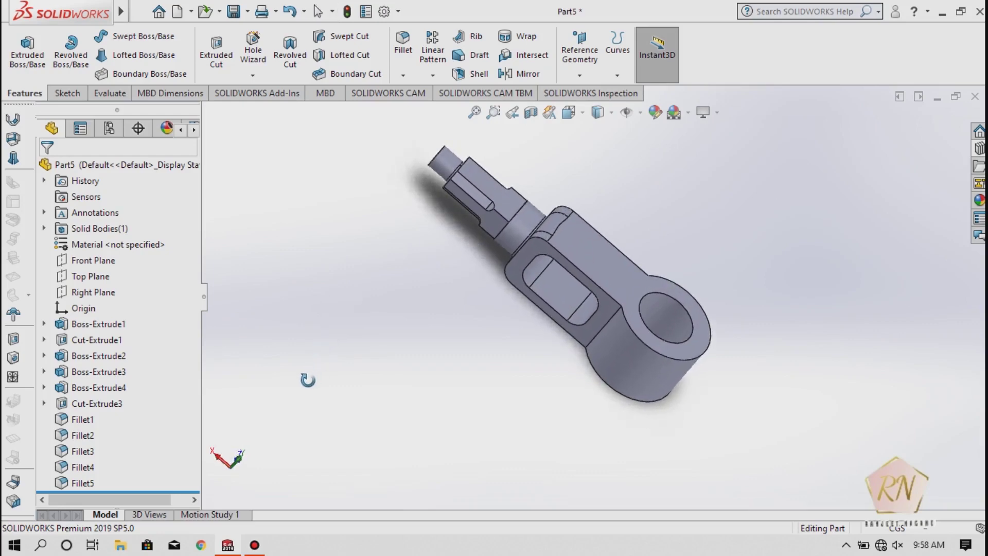
pyautogui.scroll(-3, 596, 327)
pyautogui.scroll(-2, 596, 326)
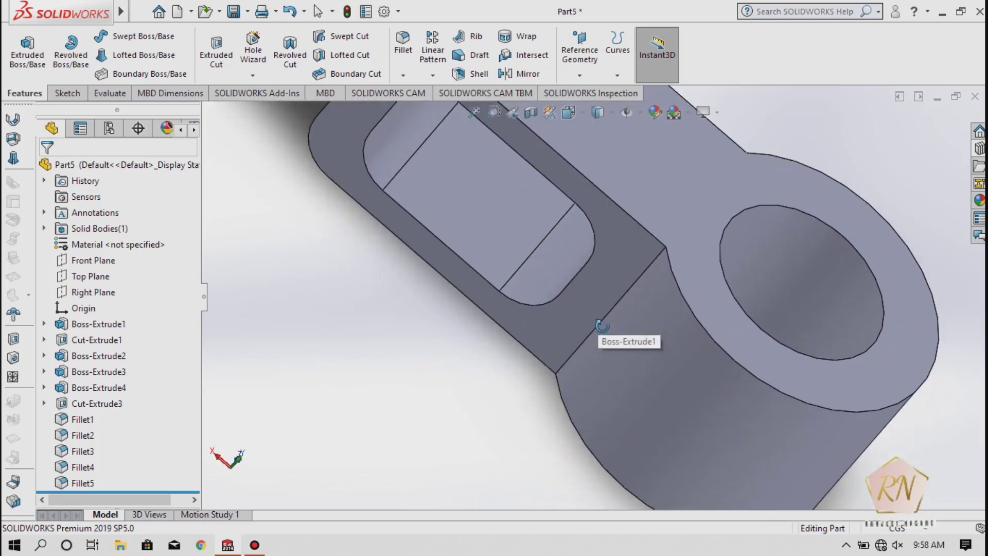
# Fillet the two edges where the frame meets the round boss with a 10 cm radius
pyautogui.click(410, 46)
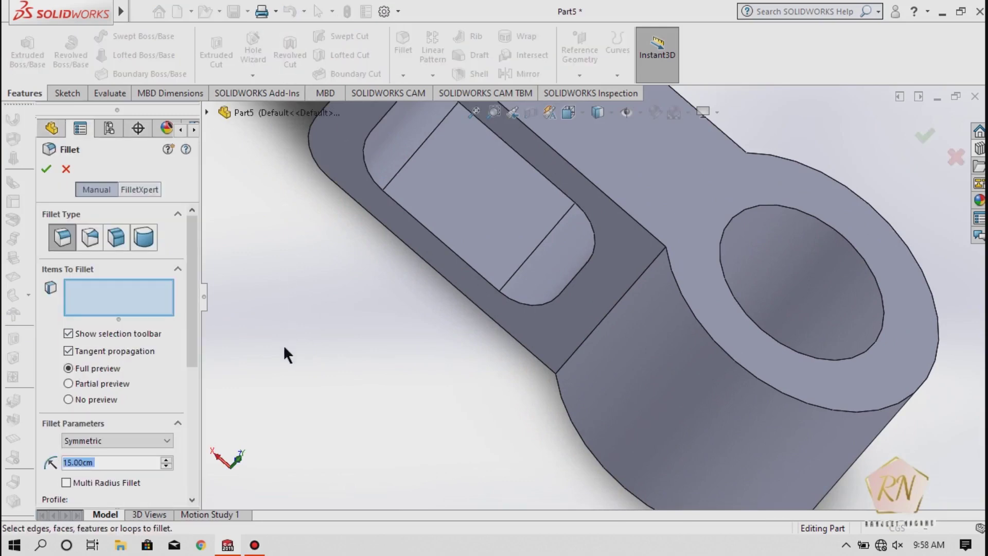
pyautogui.write('1')
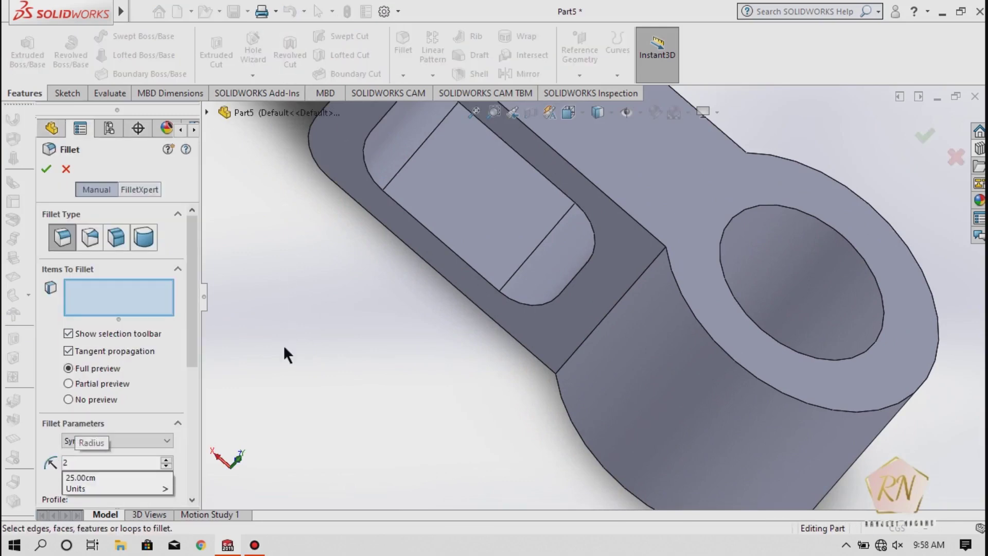
pyautogui.press('BackSpace')
pyautogui.write('10')
pyautogui.press('Return')
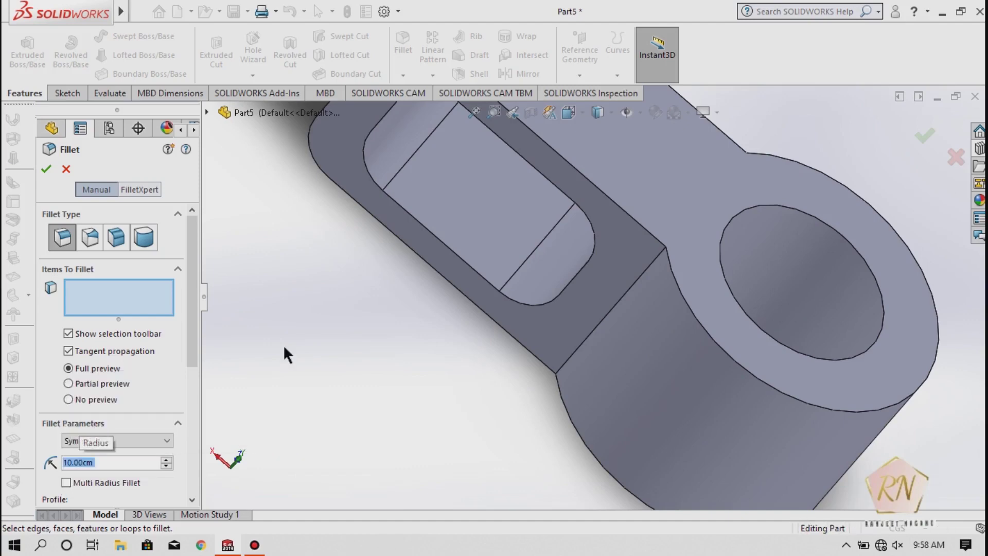
pyautogui.click(589, 335)
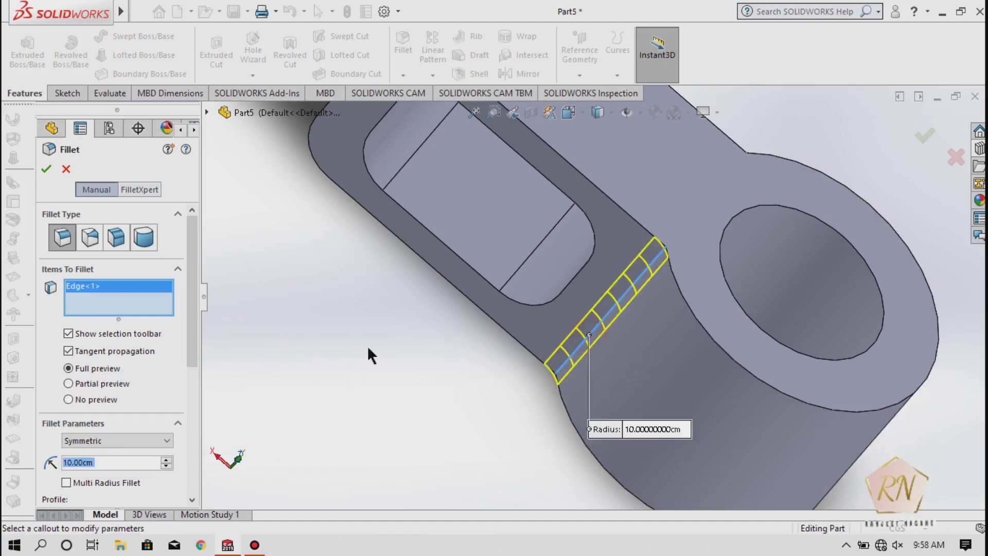
pyautogui.click(340, 363)
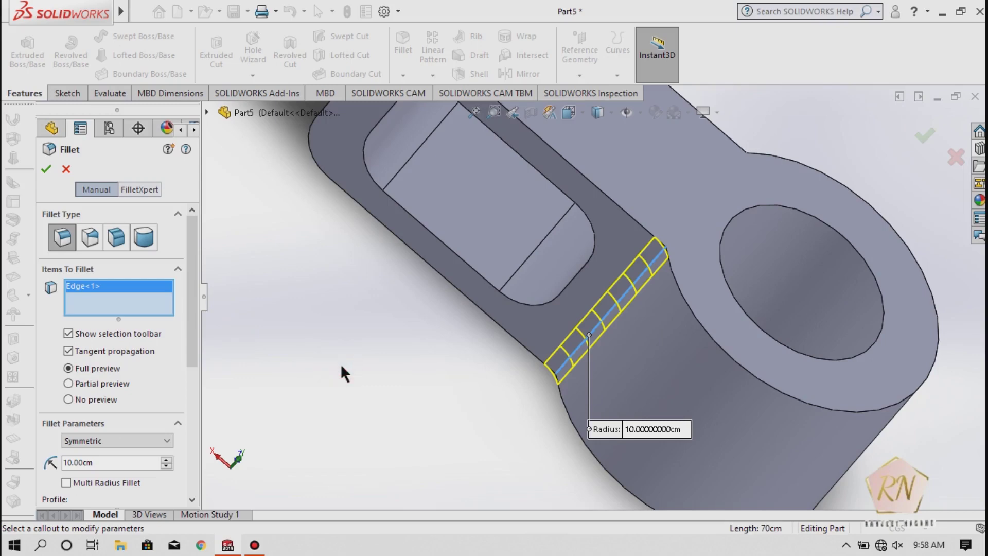
pyautogui.moveTo(341, 363); pyautogui.dragTo(202, 424, button='middle')
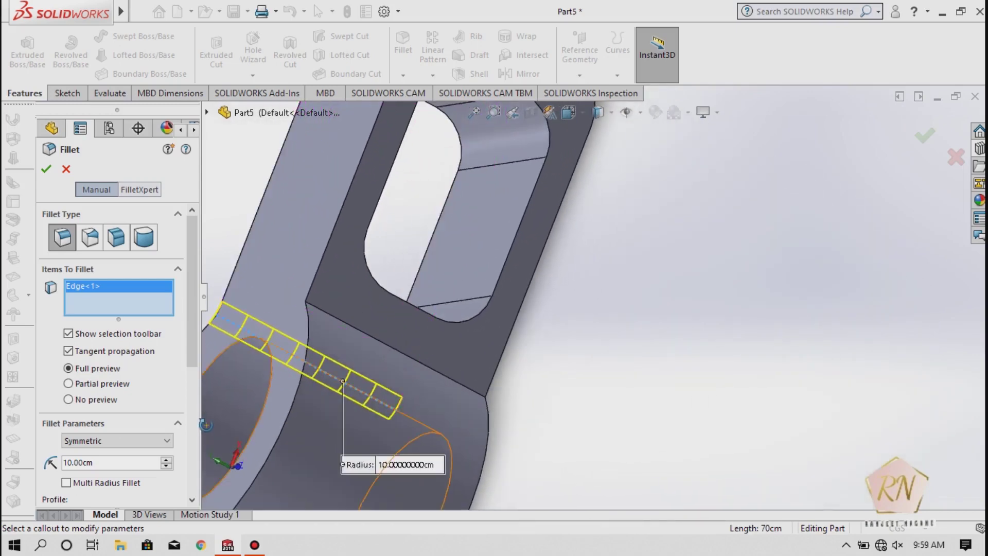
pyautogui.click(385, 344)
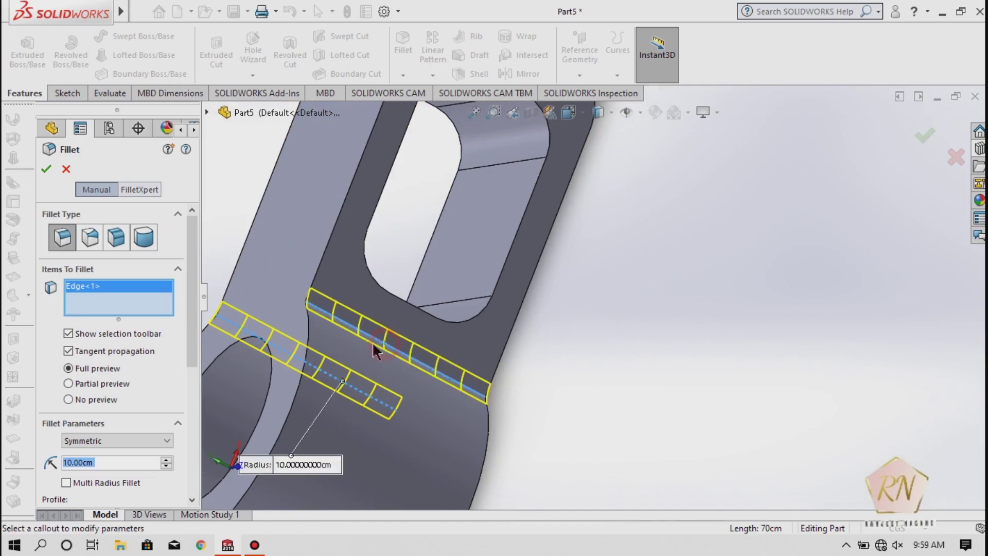
pyautogui.click(45, 166)
pyautogui.scroll(-5, 634, 311)
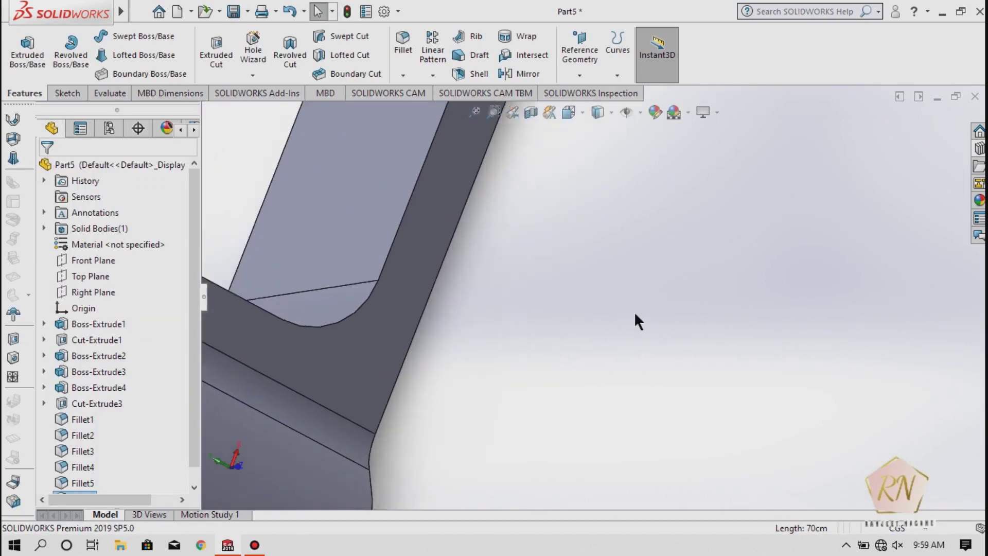
pyautogui.scroll(3, 634, 311)
pyautogui.scroll(3, 612, 295)
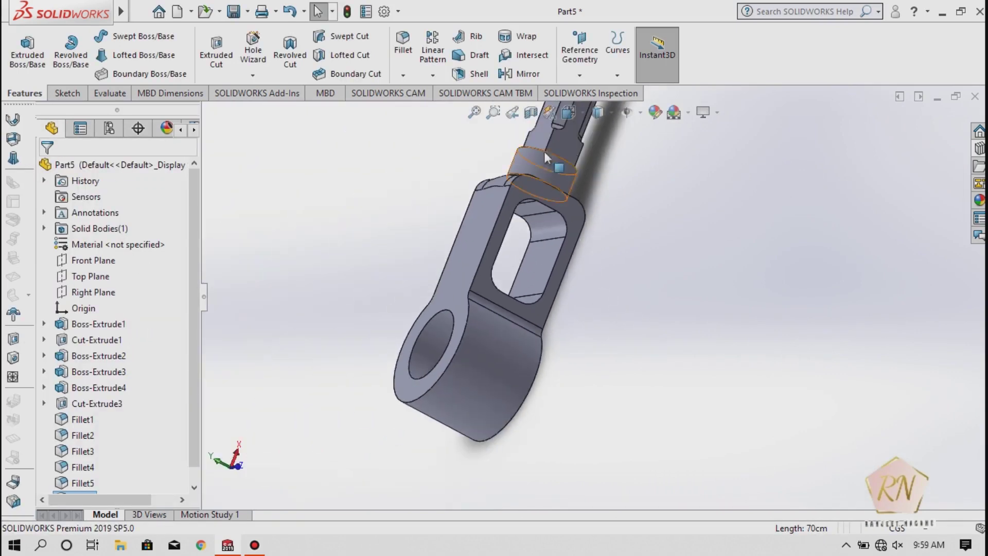
pyautogui.click(511, 112)
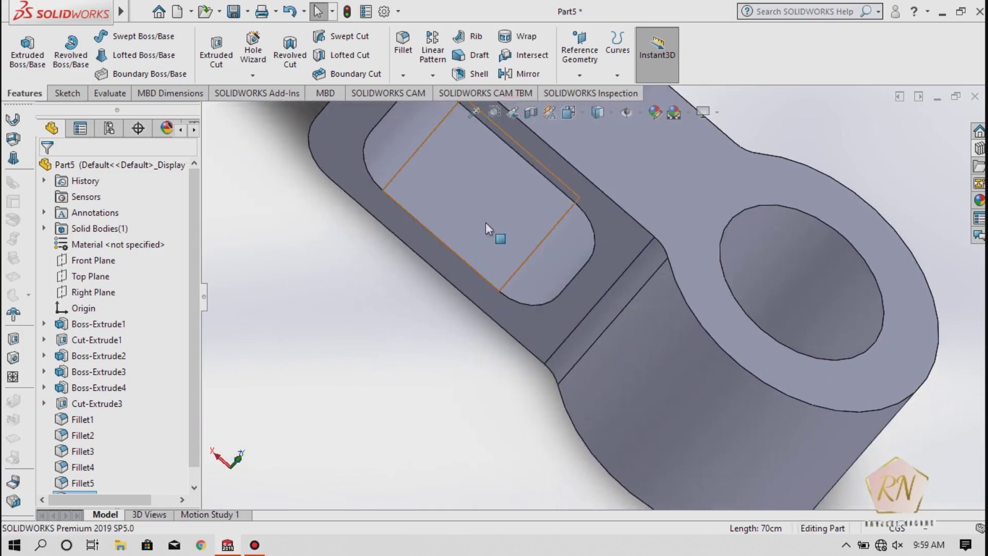
pyautogui.scroll(3, 486, 305)
pyautogui.scroll(3, 486, 306)
pyautogui.scroll(2, 510, 326)
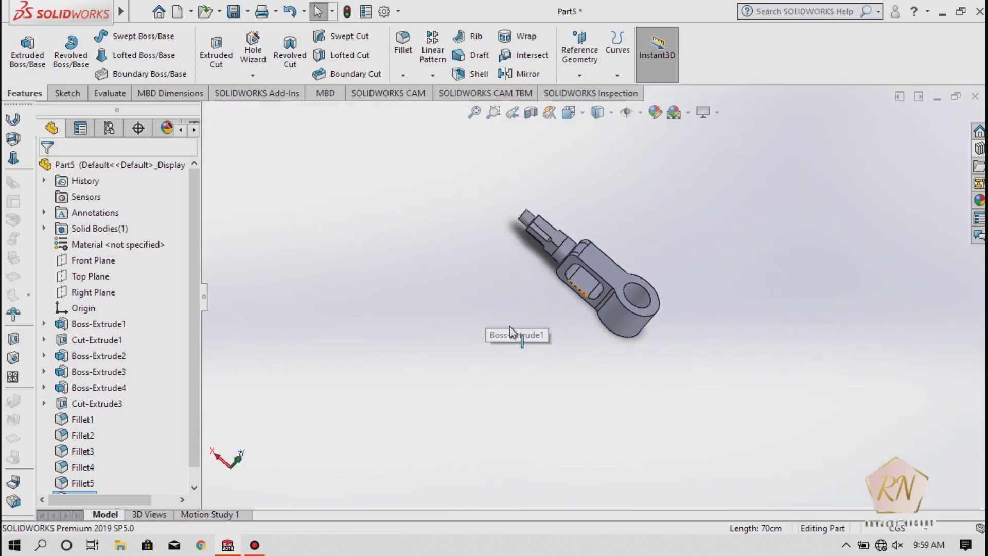
pyautogui.moveTo(548, 345)
pyautogui.mouseDown(button='middle')
pyautogui.moveTo(531, 261)
pyautogui.moveTo(532, 280)
pyautogui.moveTo(527, 259)
pyautogui.moveTo(514, 253)
pyautogui.moveTo(514, 265)
pyautogui.moveTo(620, 254)
pyautogui.mouseUp(button='middle')
pyautogui.scroll(-2, 618, 256)
pyautogui.scroll(-3, 605, 263)
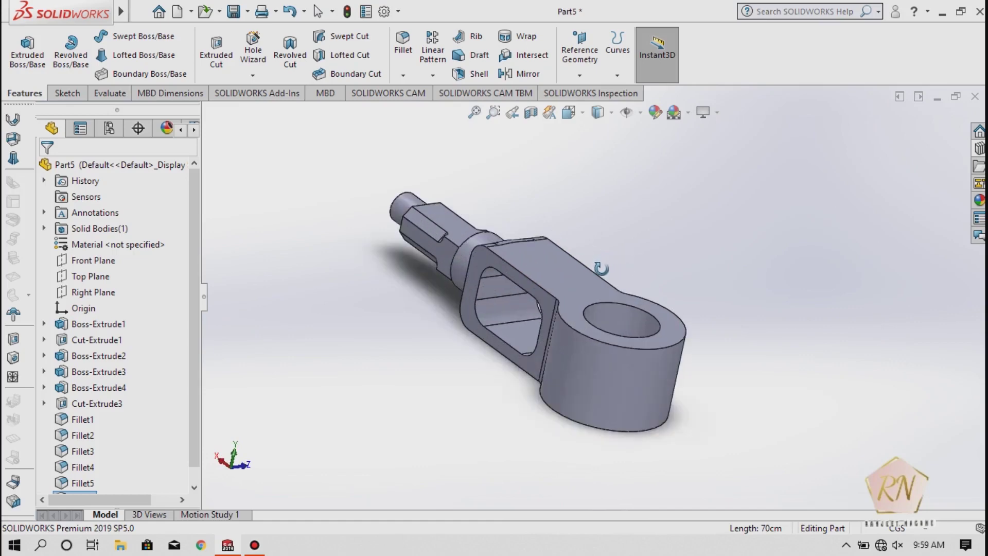
pyautogui.scroll(-1, 592, 270)
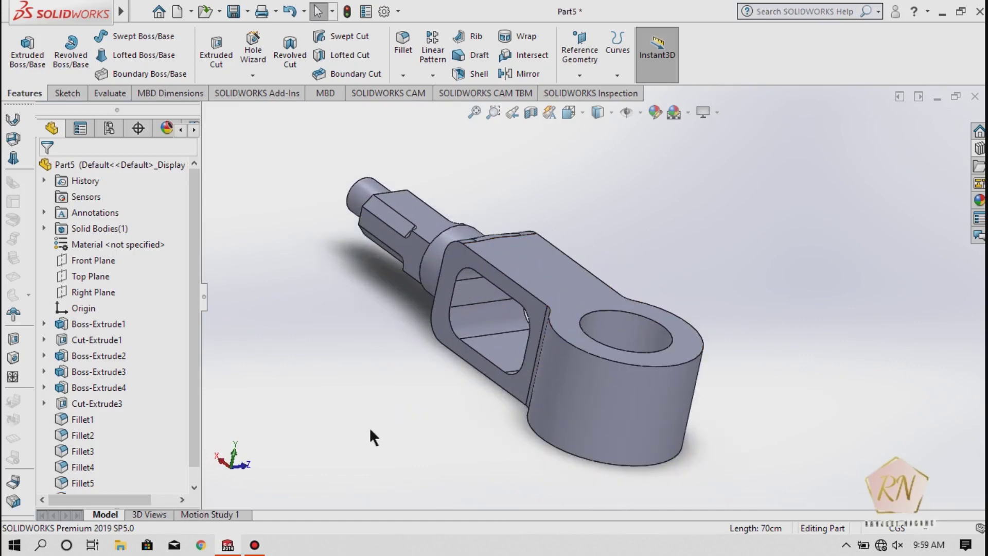
# Save the arm part as Part2 and close the document
pyautogui.hotkey('ctrl', 's')
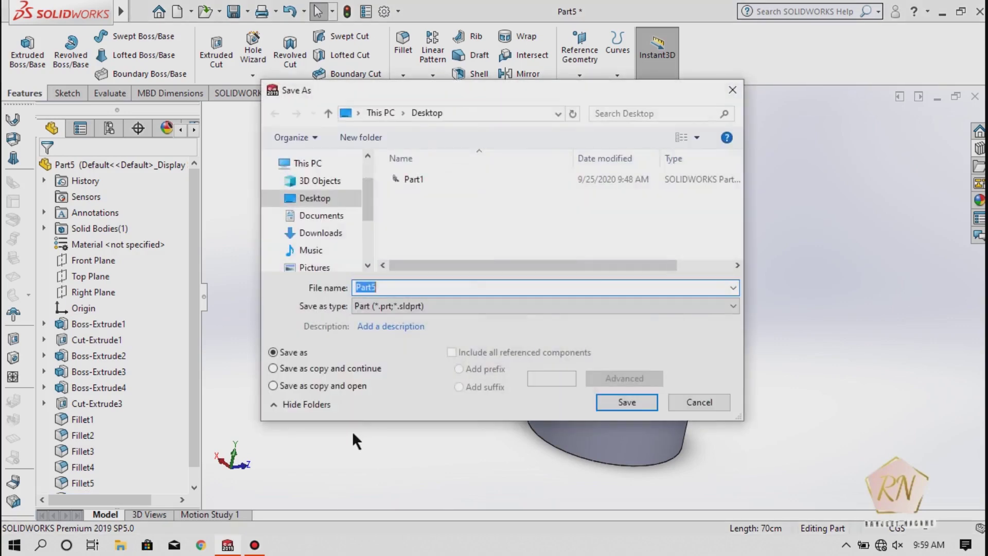
pyautogui.write('Pa')
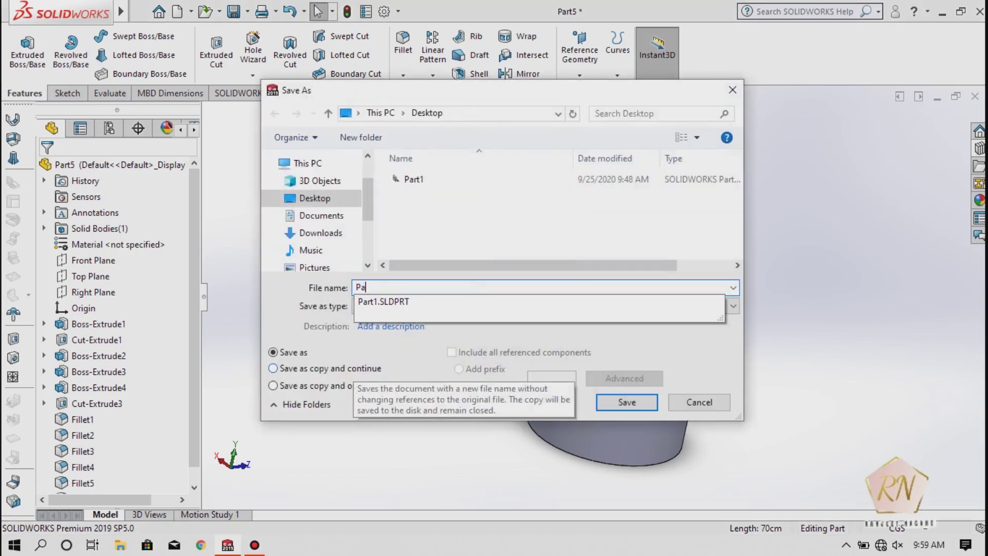
pyautogui.write('rt2')
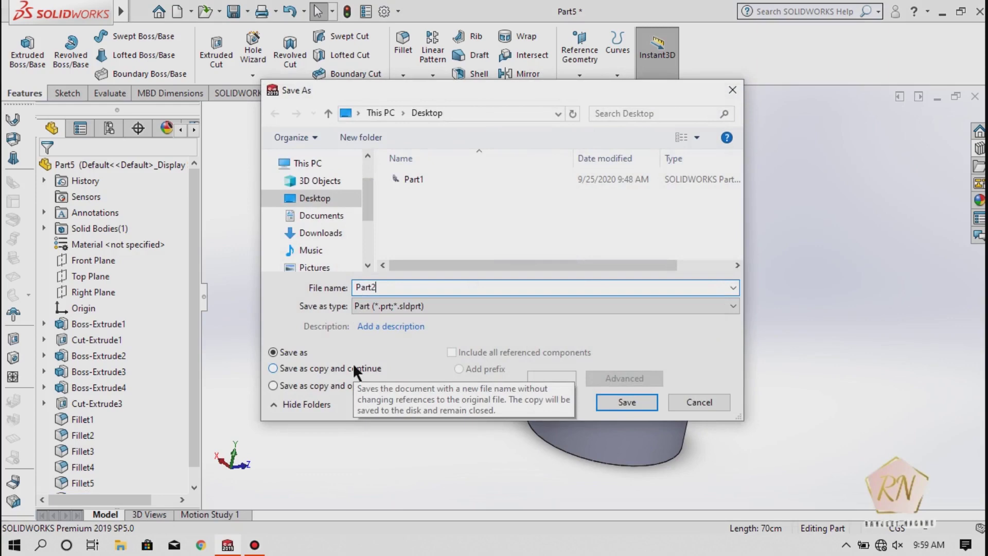
pyautogui.press('Return')
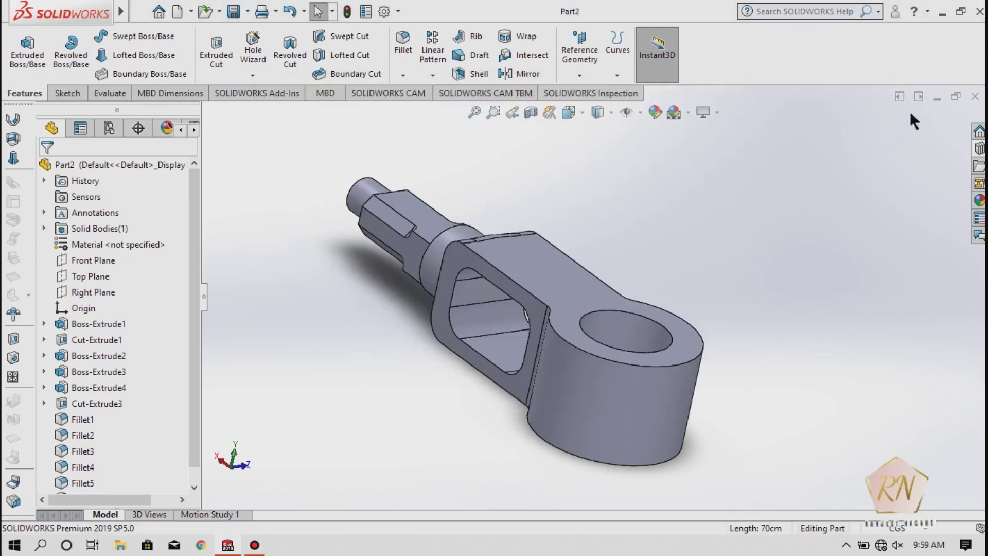
pyautogui.click(974, 96)
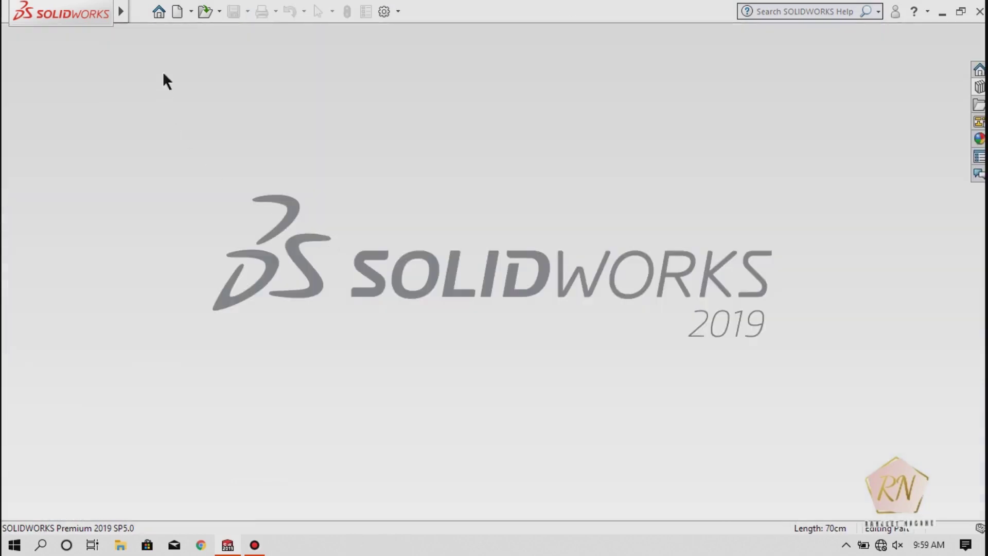
# Create a new part and start a sketch on the Top Plane
pyautogui.click(179, 11)
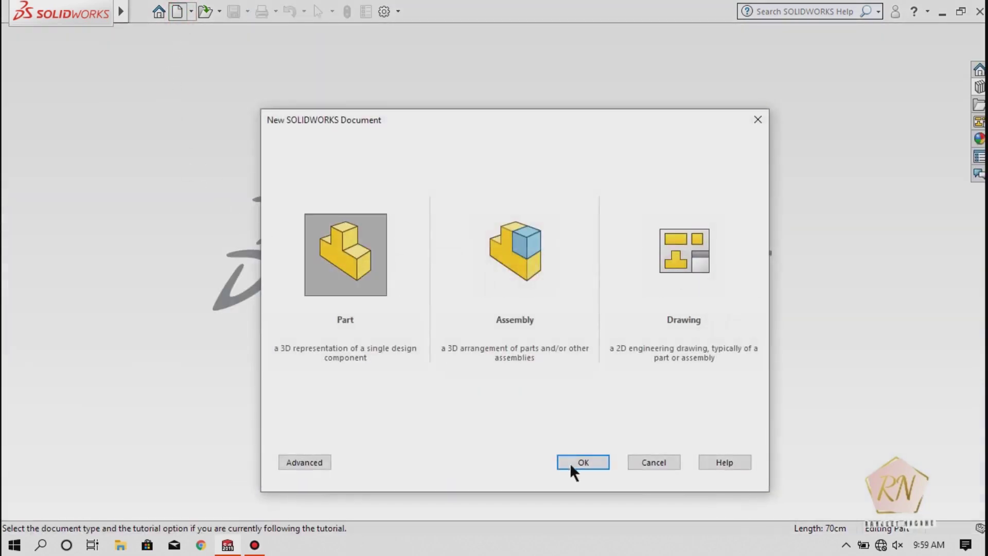
pyautogui.click(573, 464)
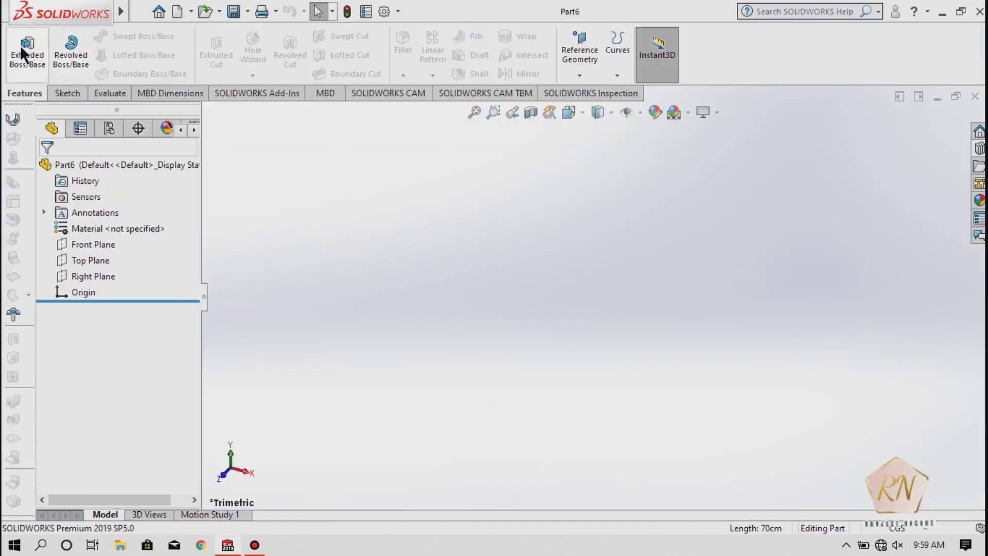
pyautogui.click(64, 93)
pyautogui.click(21, 48)
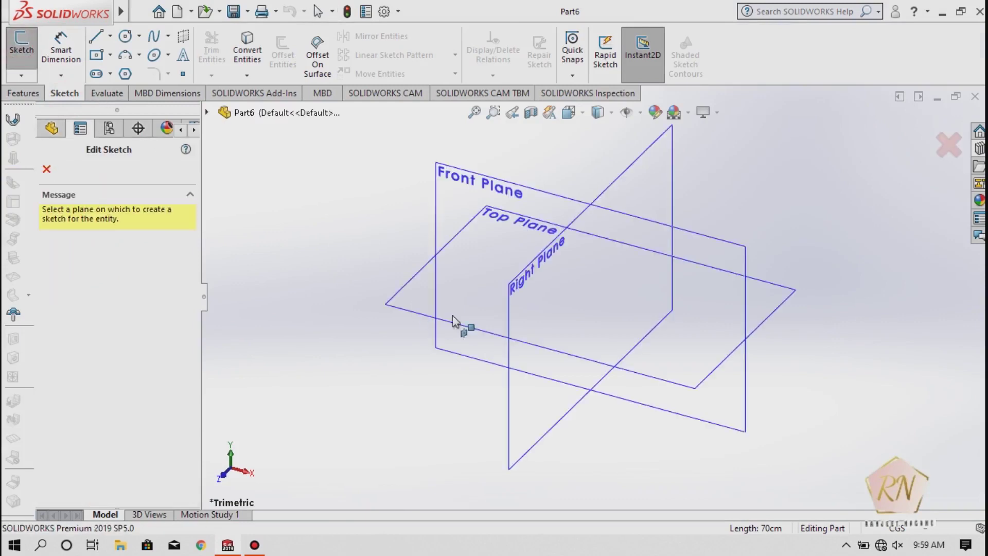
pyautogui.click(410, 310)
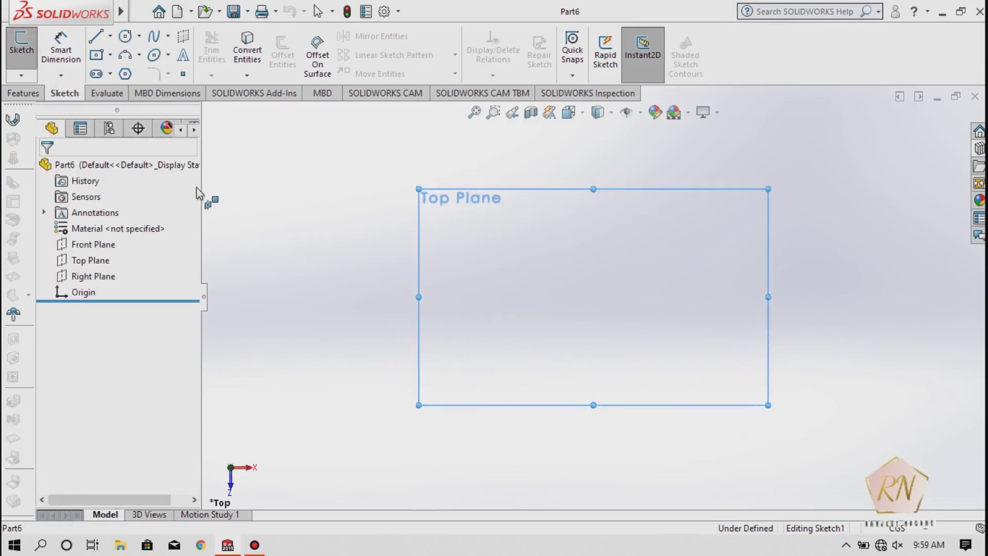
# Draw a radius-30 circle centred at the origin
pyautogui.click(125, 37)
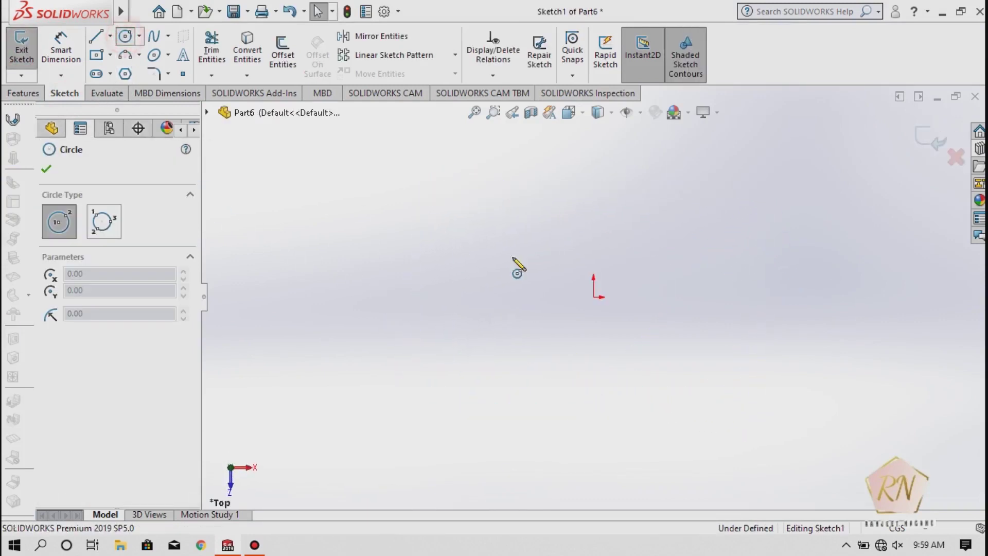
pyautogui.click(594, 297)
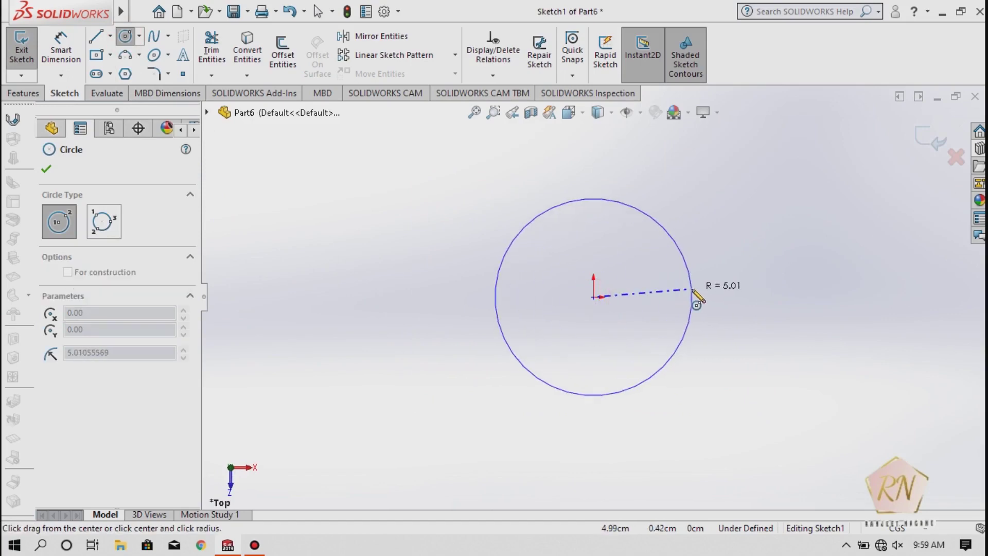
pyautogui.click(685, 297)
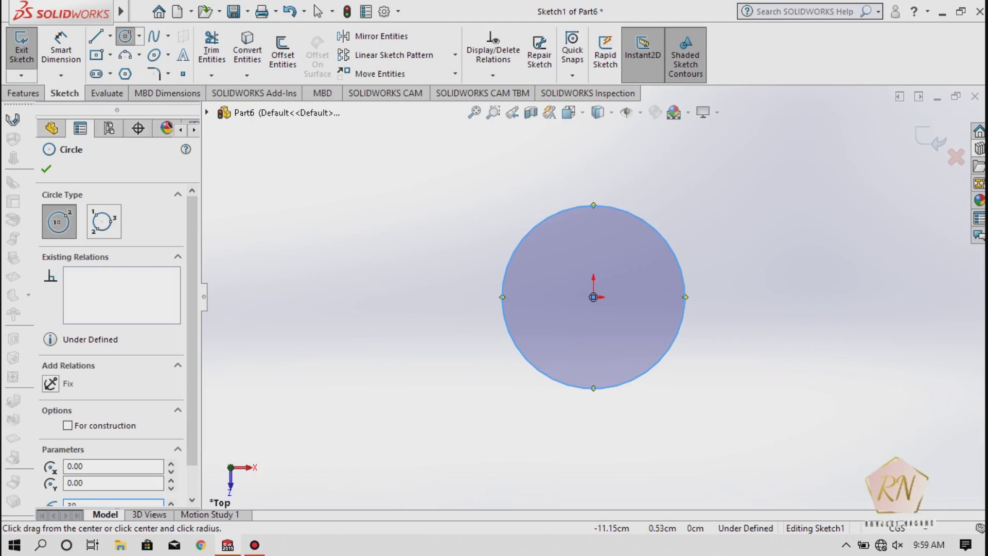
pyautogui.press('Return')
pyautogui.press('f')
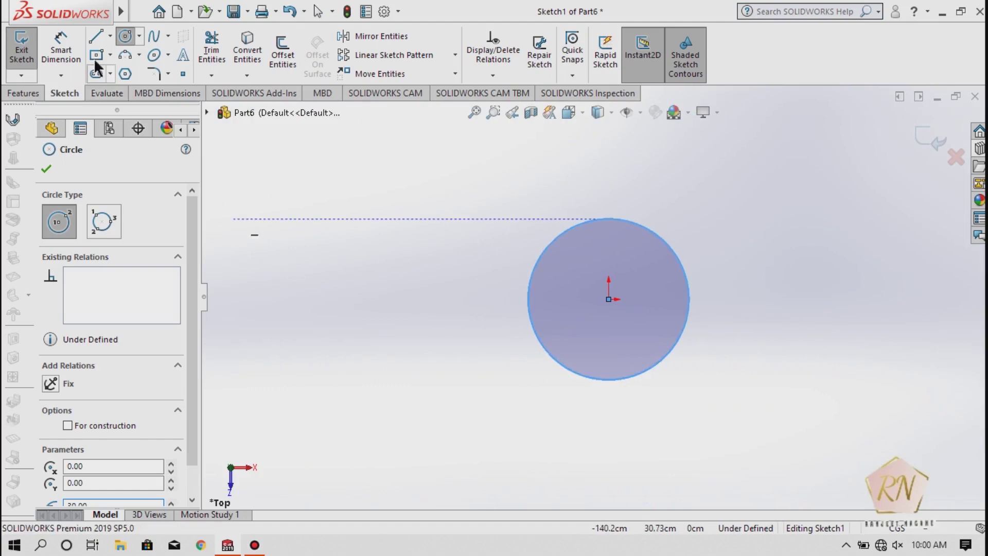
# Exit the sketch and begin an Extruded Boss/Base from the circle
pyautogui.click(22, 46)
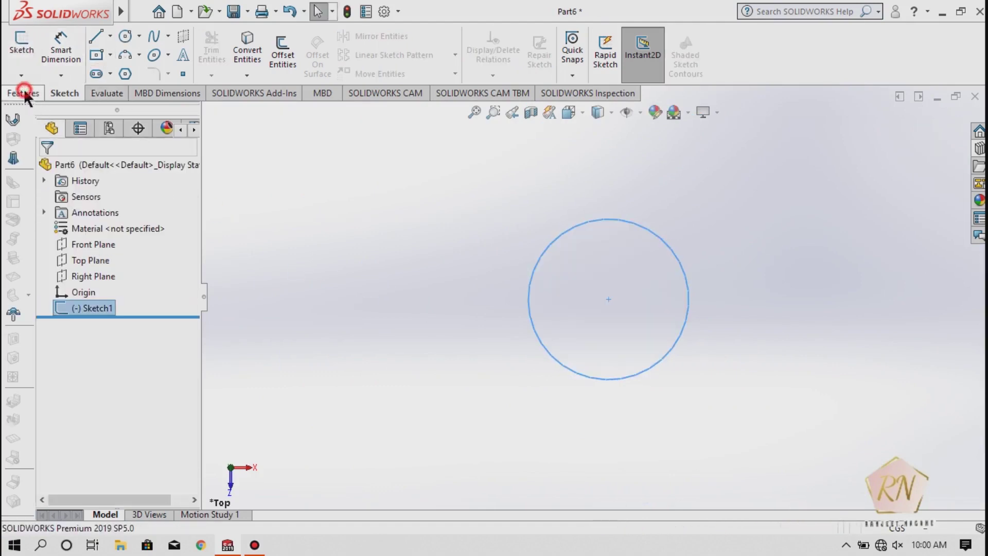
pyautogui.click(24, 93)
pyautogui.click(27, 51)
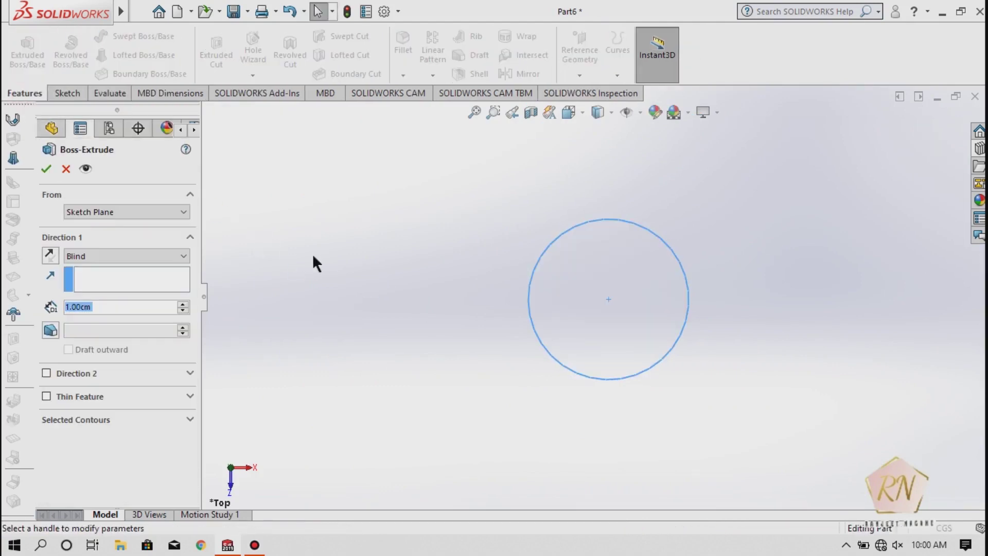
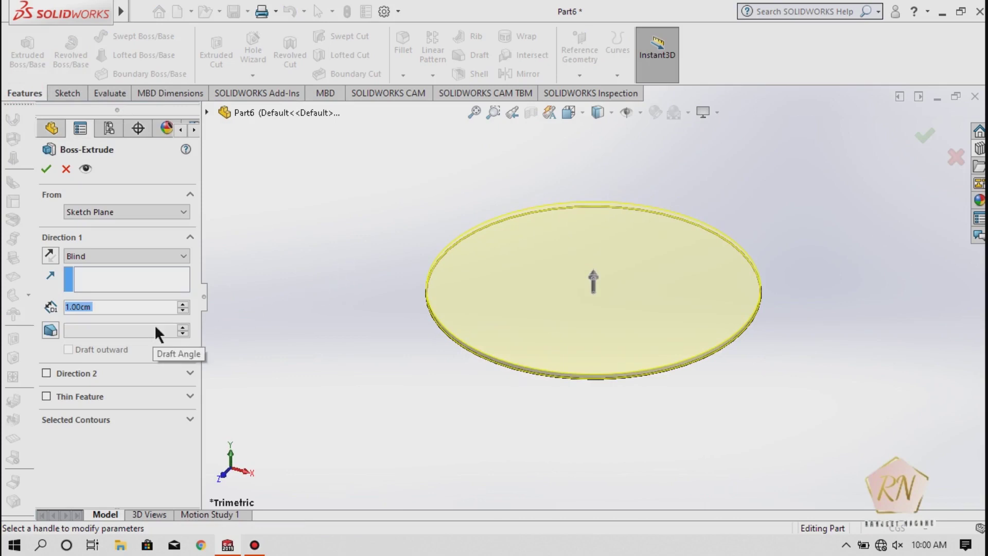
# Extrude the circle to a depth of 25+25+70+25 (145 cm) as Boss-Extrude1
pyautogui.write('25+')
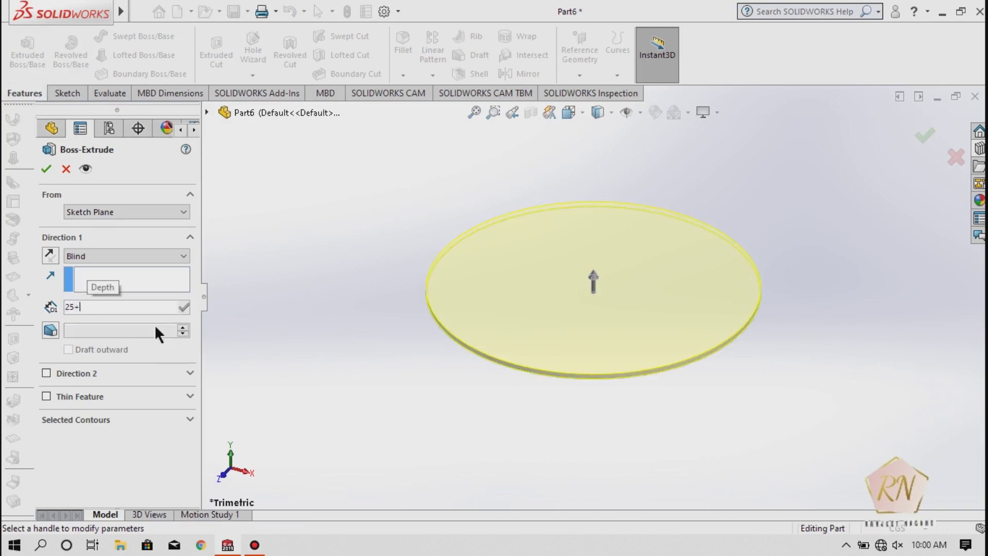
pyautogui.write('25+')
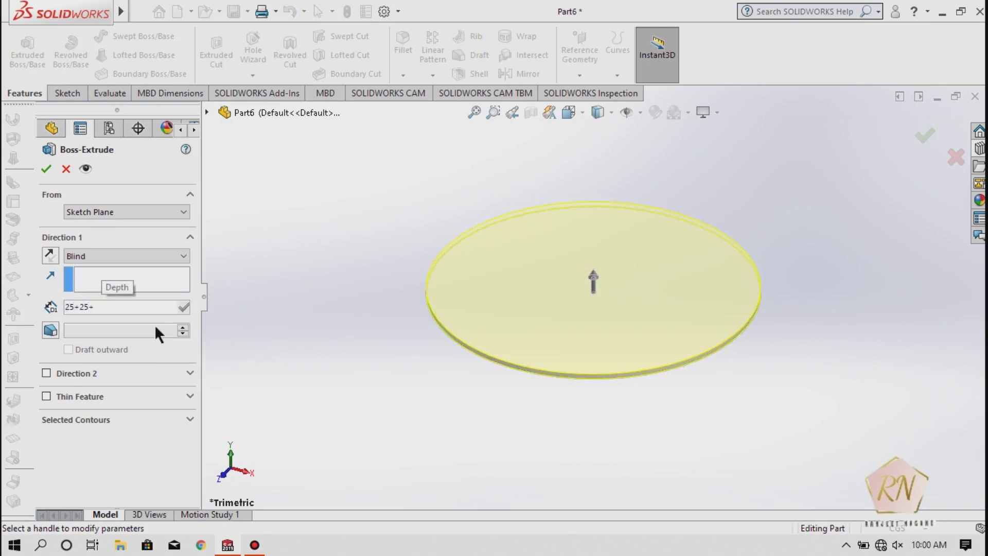
pyautogui.write('70+')
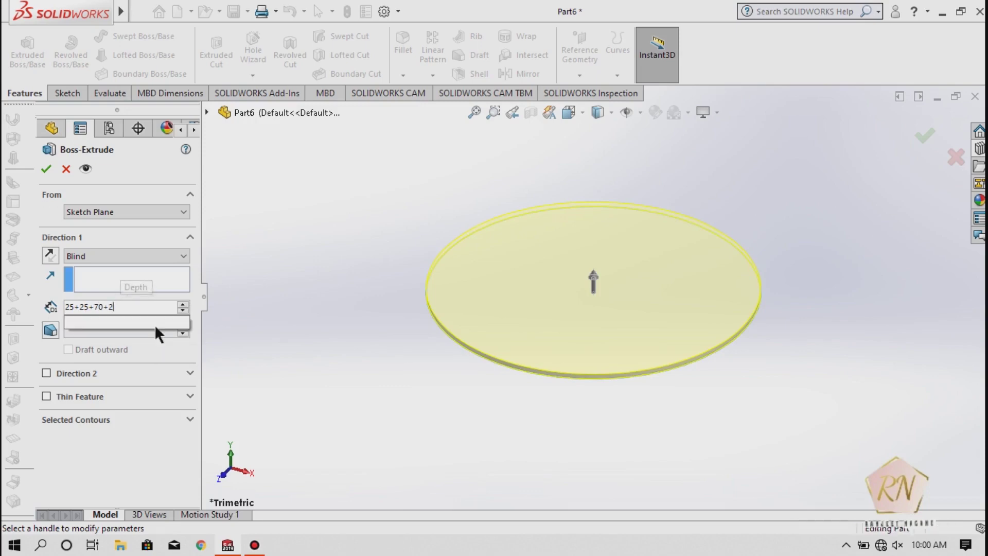
pyautogui.write('25')
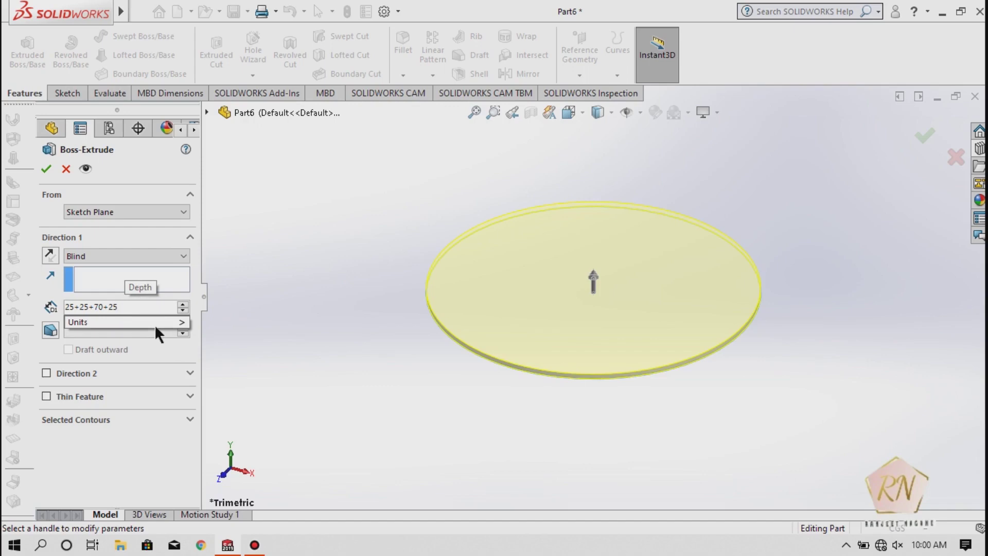
pyautogui.press('Return')
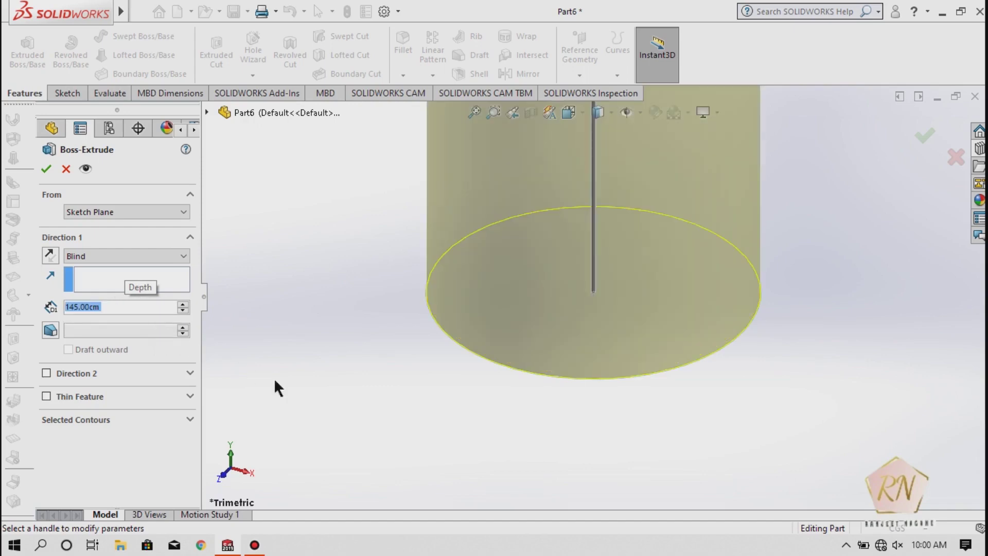
pyautogui.press('z')
pyautogui.press('z')
pyautogui.press('z')
pyautogui.press('z')
pyautogui.press('z')
pyautogui.press('z')
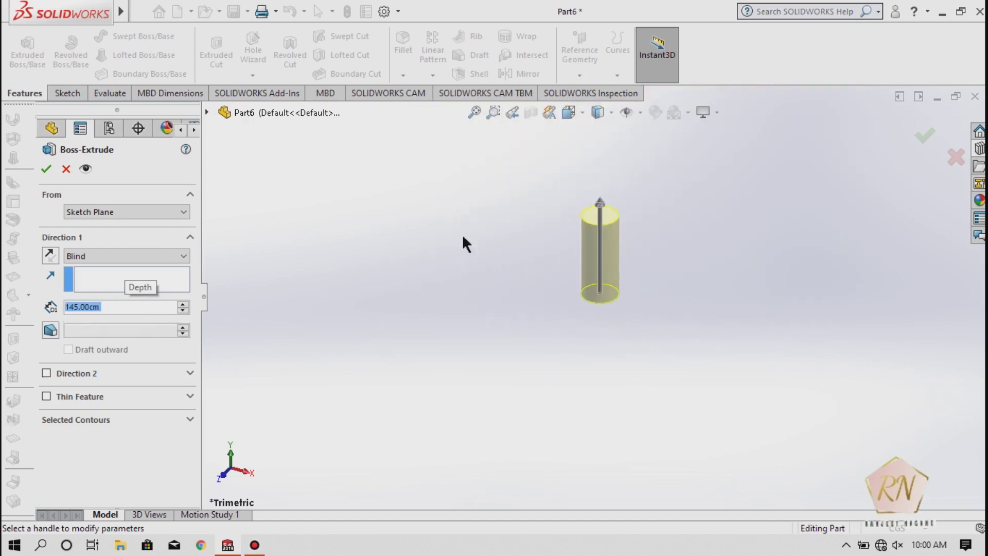
pyautogui.scroll(-2, 642, 193)
pyautogui.scroll(-2, 641, 193)
pyautogui.scroll(-1, 490, 425)
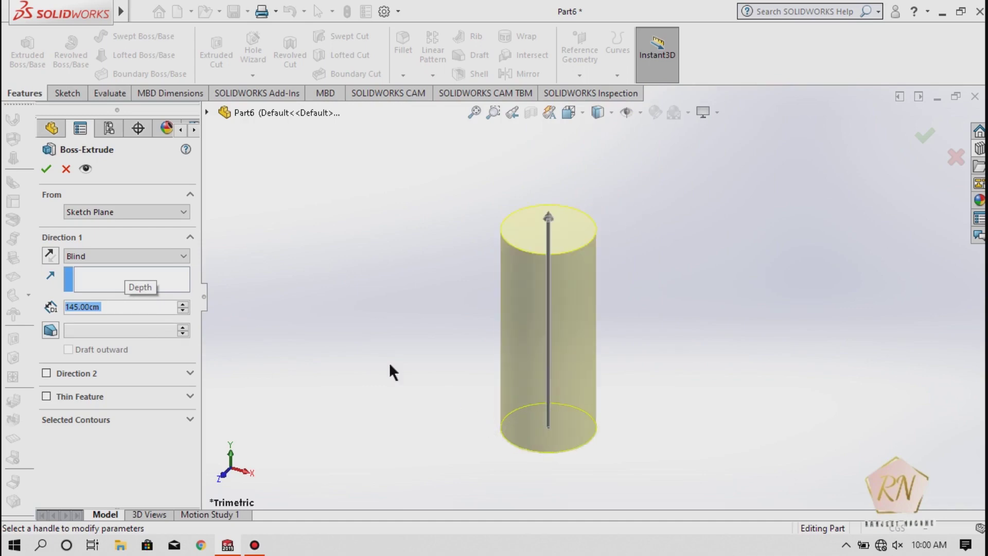
pyautogui.click(46, 169)
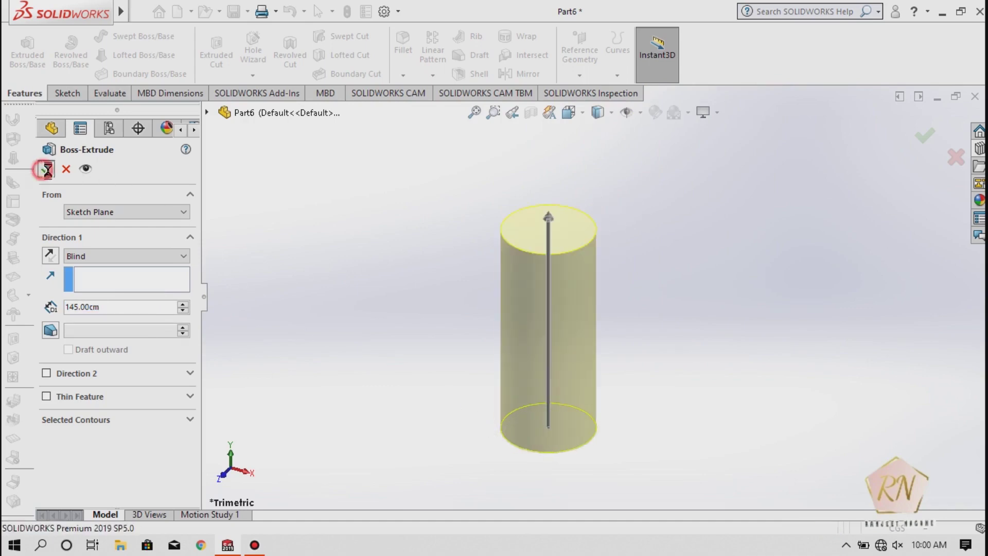
# Start a sketch on the cylinder's bottom face, viewed from the Bottom view
pyautogui.click(371, 282)
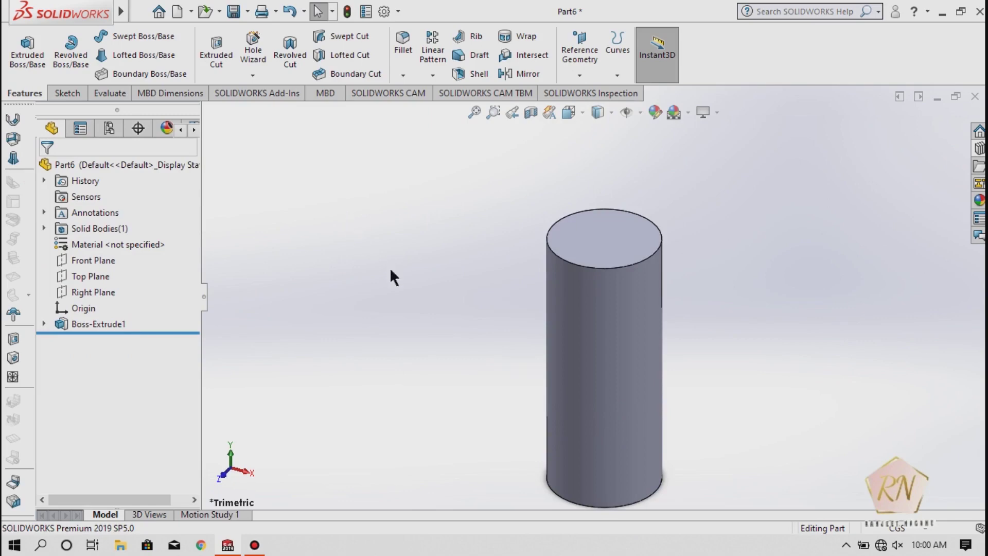
pyautogui.scroll(2, 381, 265)
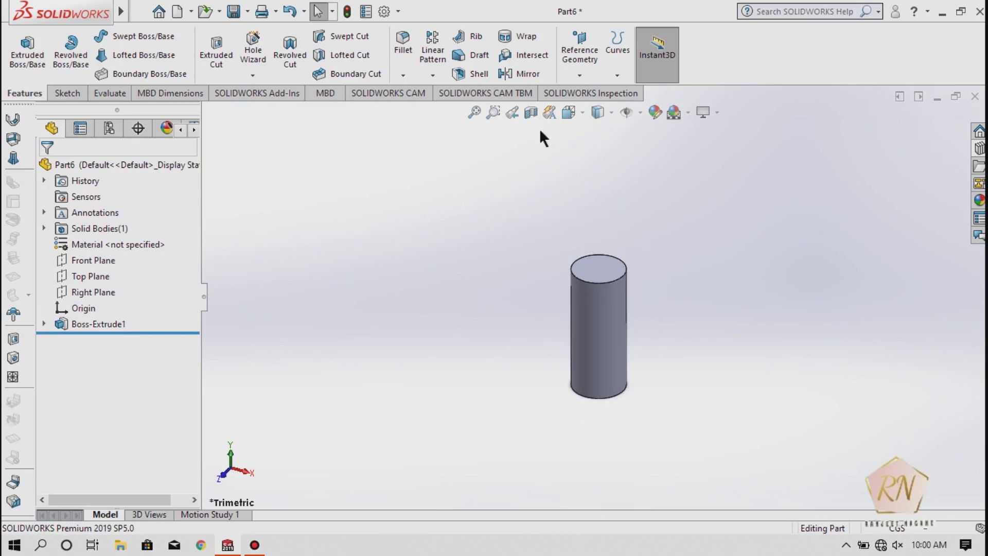
pyautogui.moveTo(456, 308); pyautogui.dragTo(470, 143, button='middle')
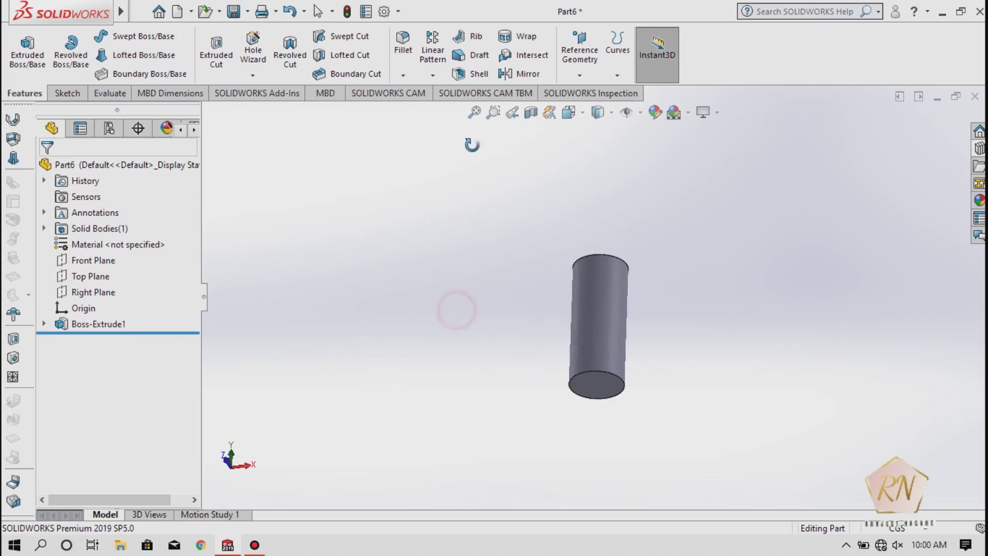
pyautogui.click(68, 93)
pyautogui.click(21, 46)
pyautogui.click(592, 387)
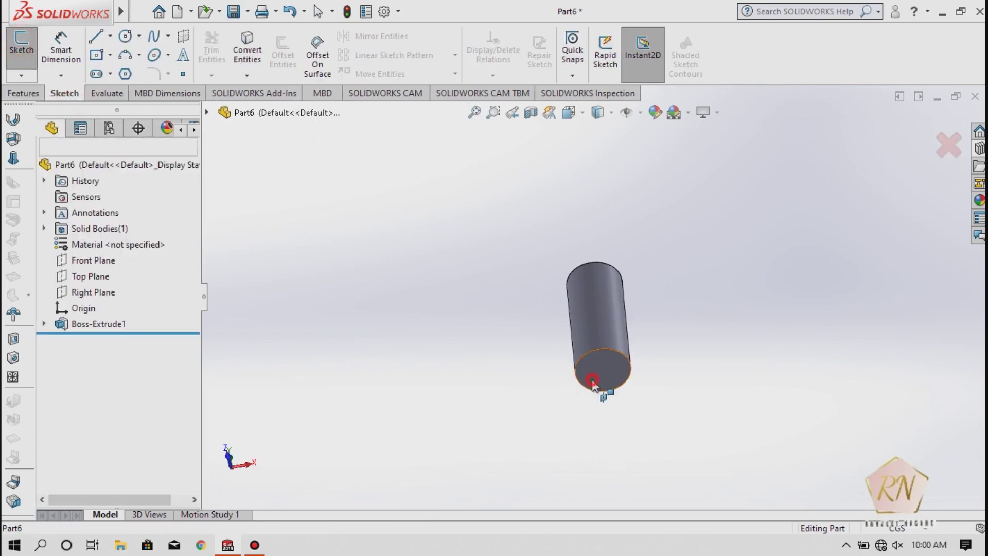
pyautogui.click(569, 113)
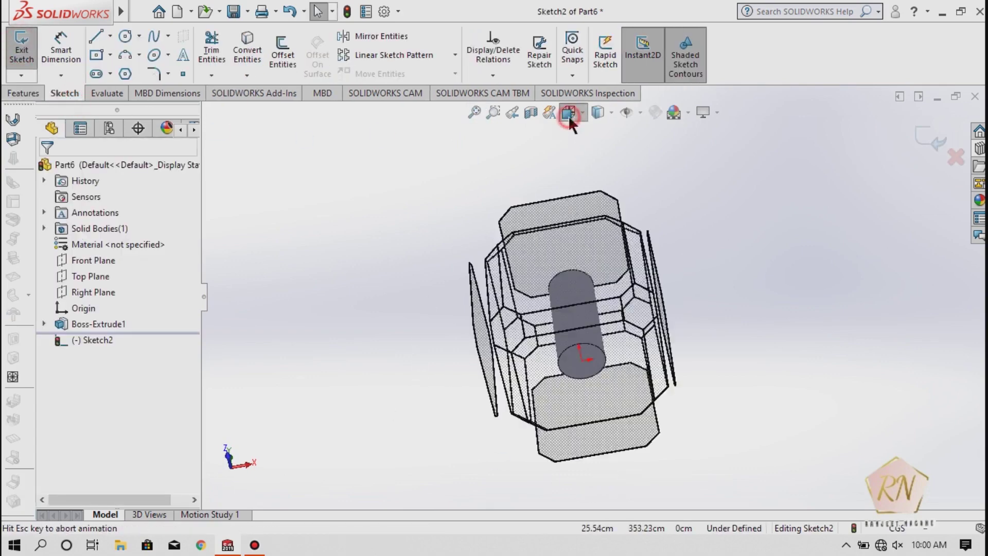
pyautogui.click(484, 425)
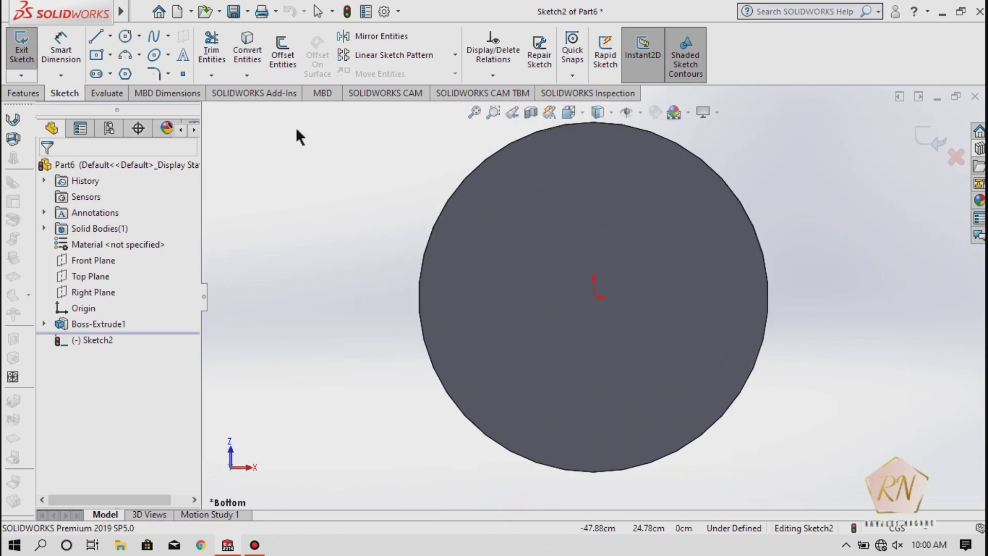
# Draw a radius-50 circle centred on the origin around the cylinder and exit the sketch
pyautogui.click(125, 36)
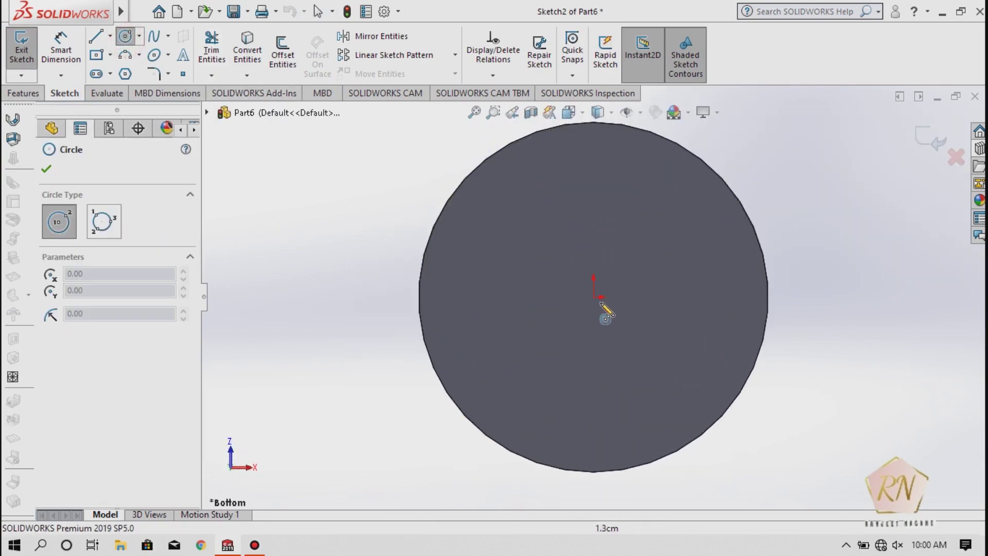
pyautogui.click(594, 297)
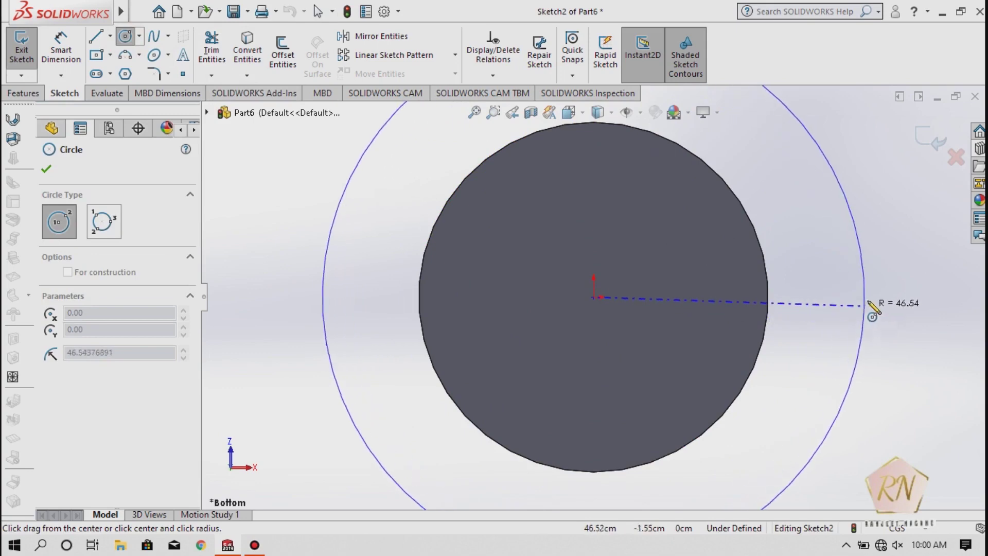
pyautogui.click(880, 297)
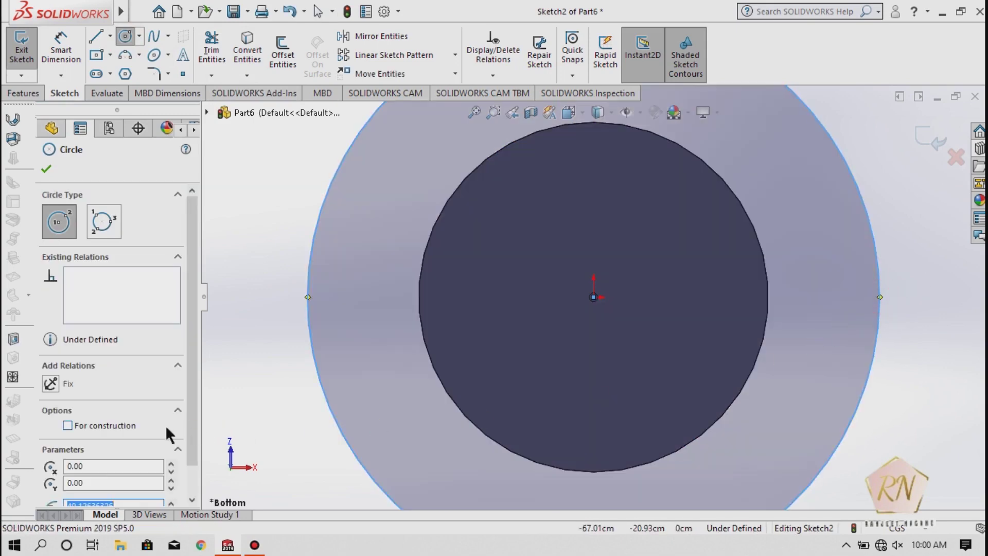
pyautogui.press('Return')
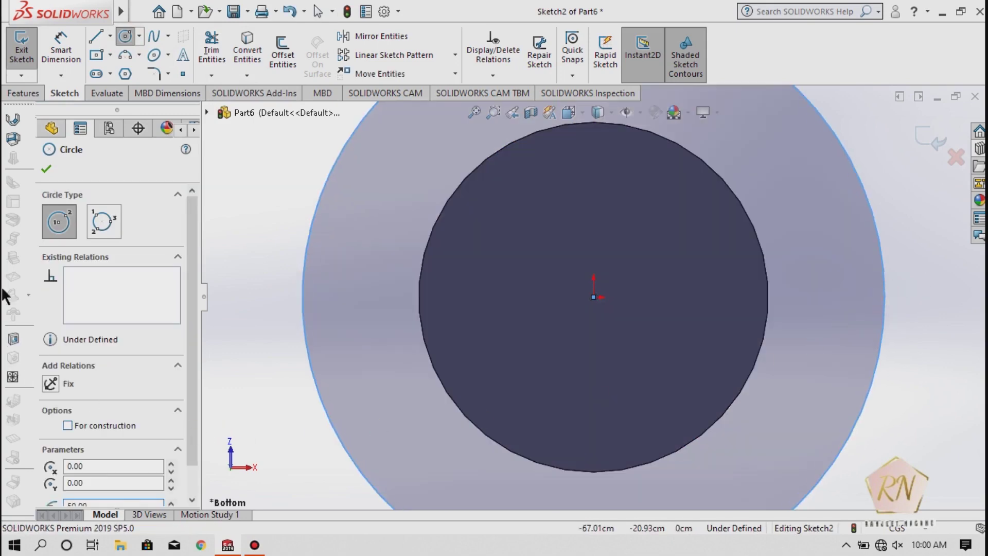
pyautogui.click(44, 171)
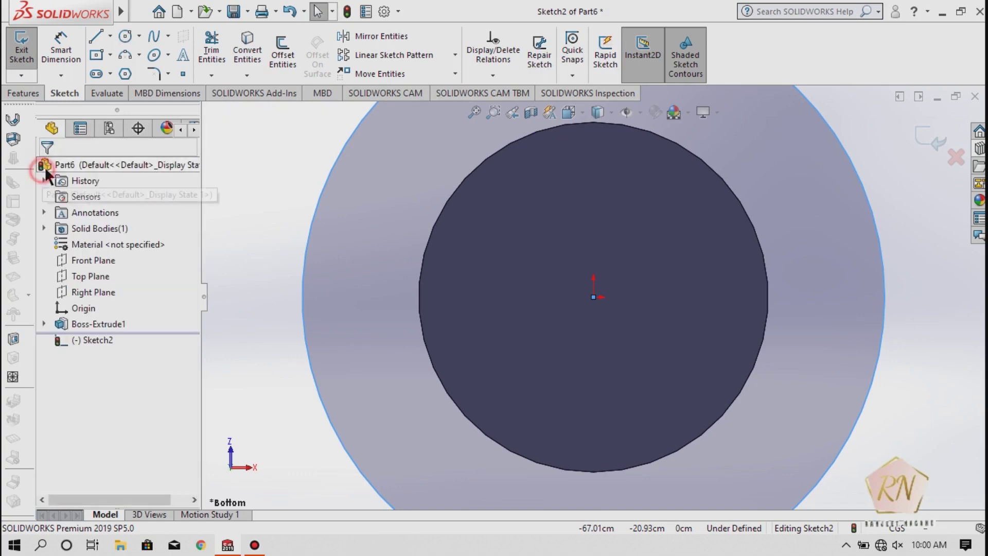
pyautogui.click(15, 92)
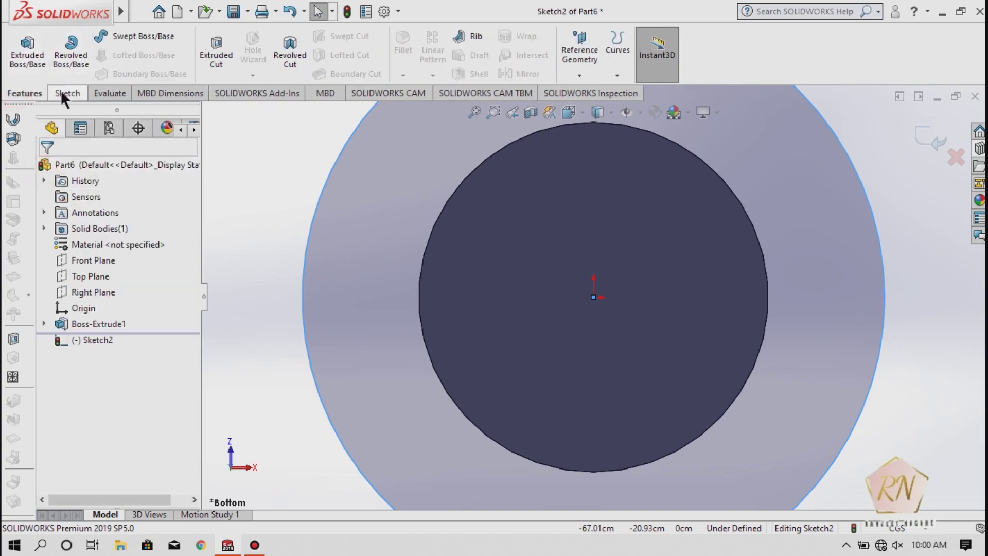
pyautogui.click(64, 92)
pyautogui.click(23, 56)
# Extrude the 50-radius circle 20 cm deep, after trying 25 and 10, into a flange
pyautogui.click(23, 93)
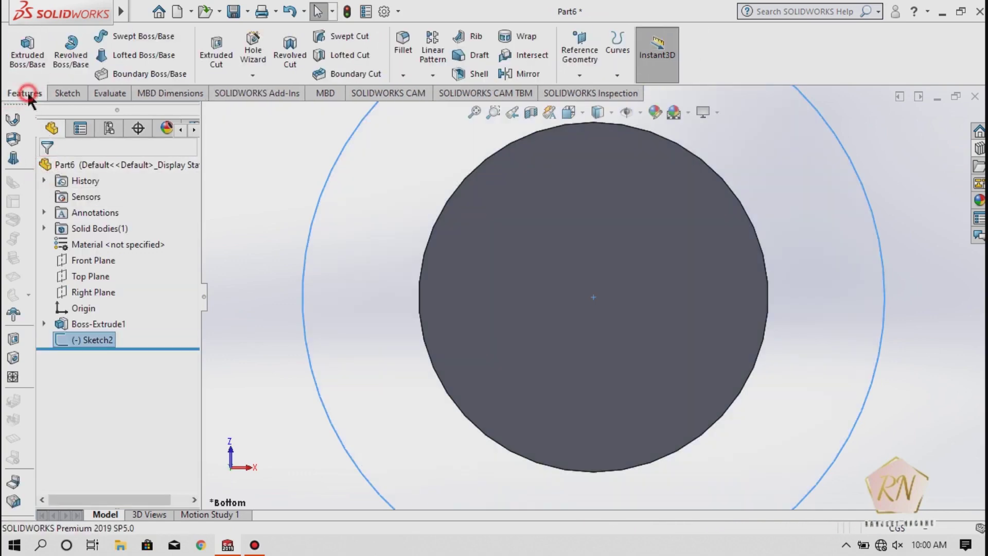
pyautogui.click(37, 63)
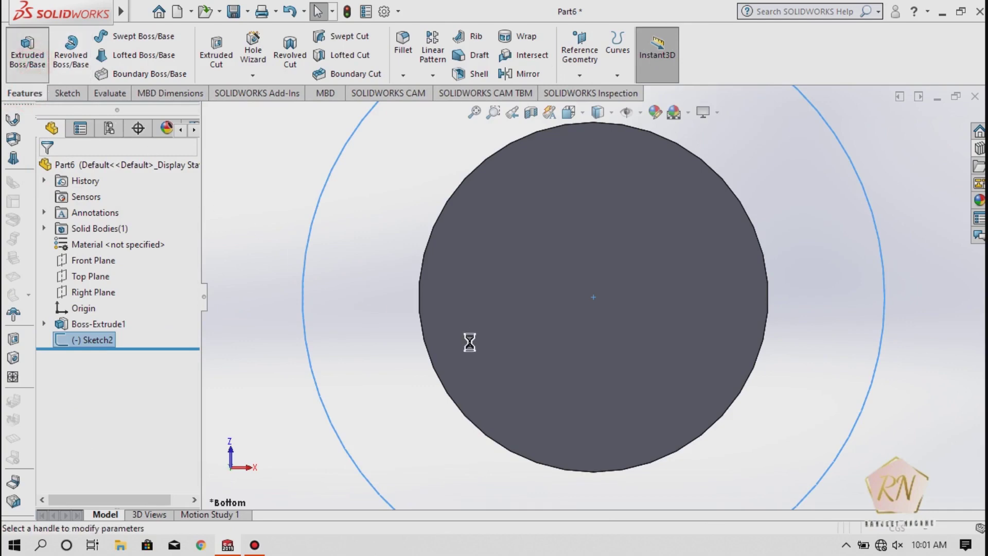
pyautogui.press('f')
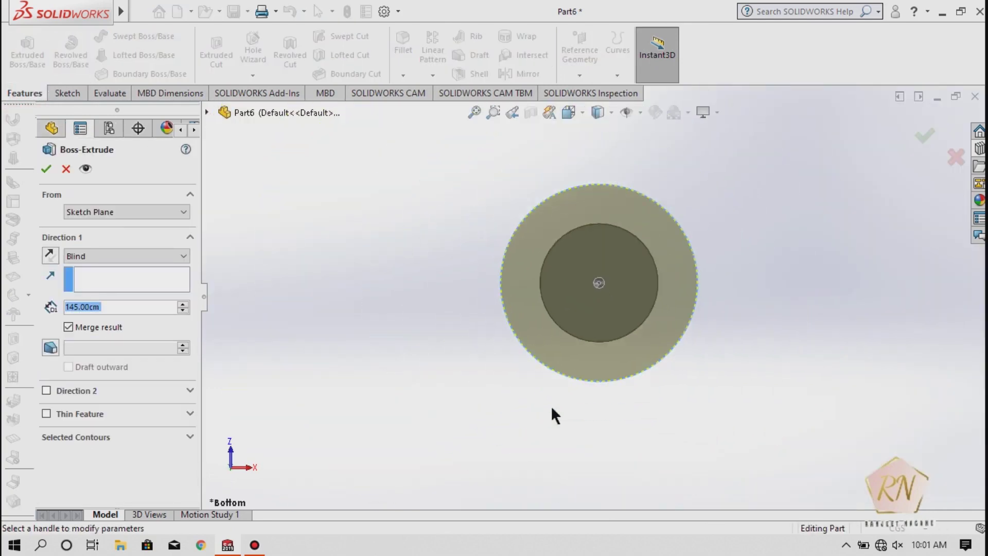
pyautogui.moveTo(449, 381)
pyautogui.mouseDown(button='middle')
pyautogui.moveTo(490, 442)
pyautogui.moveTo(540, 472)
pyautogui.mouseUp(button='middle')
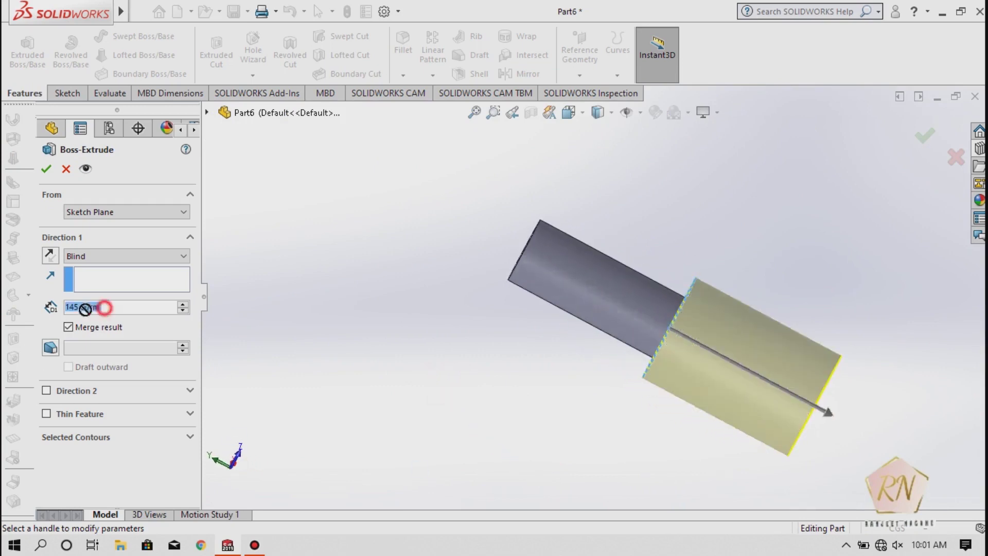
pyautogui.write('25')
pyautogui.press('Return')
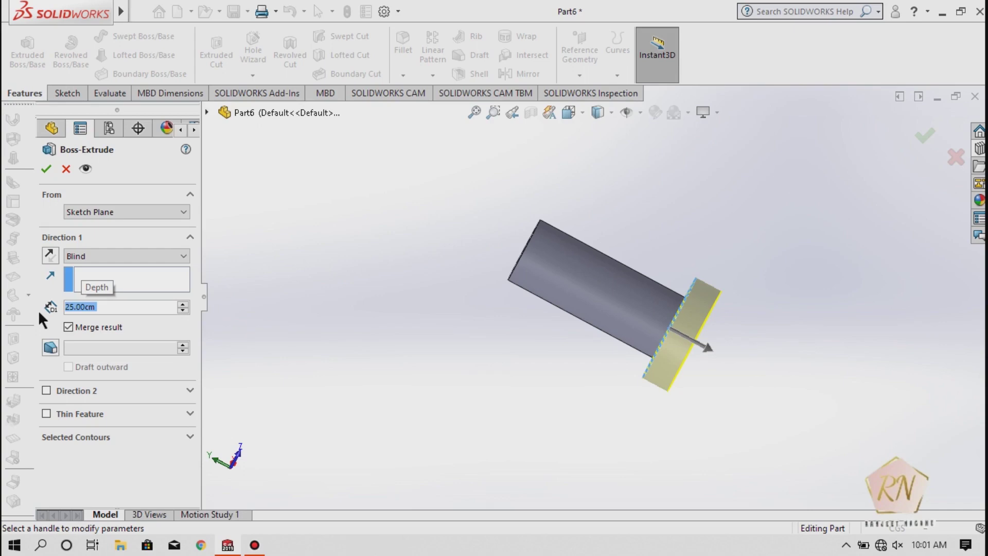
pyautogui.write('10')
pyautogui.press('Return')
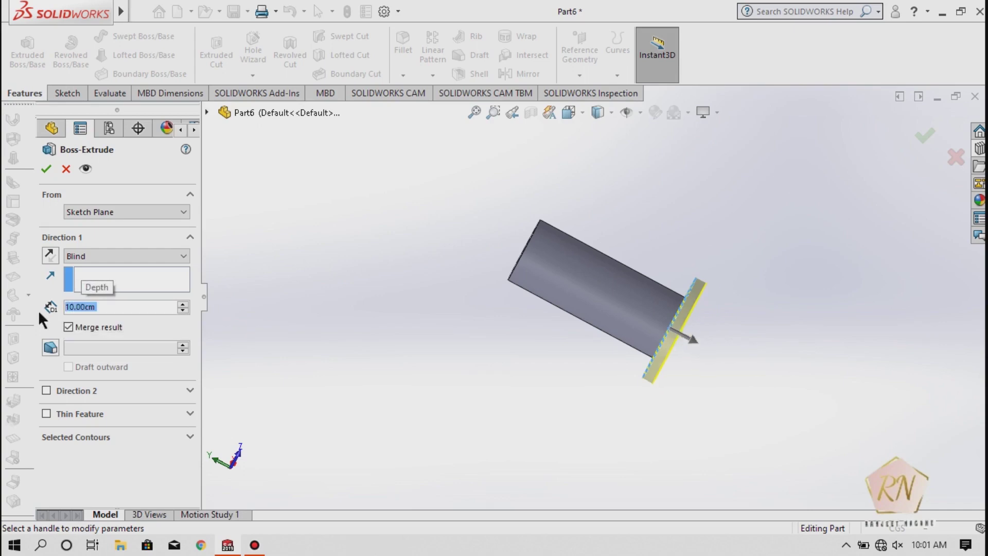
pyautogui.write('20')
pyautogui.press('Return')
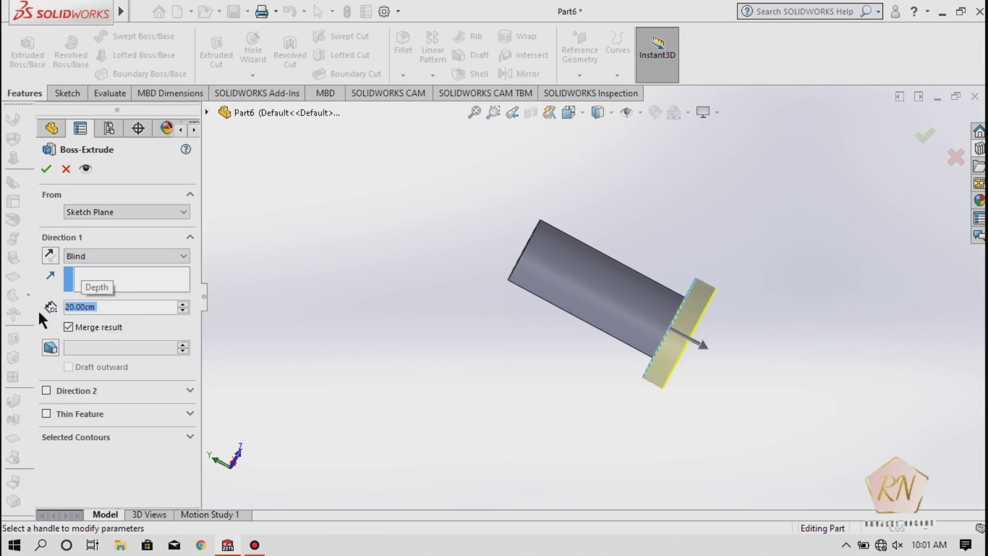
pyautogui.click(46, 168)
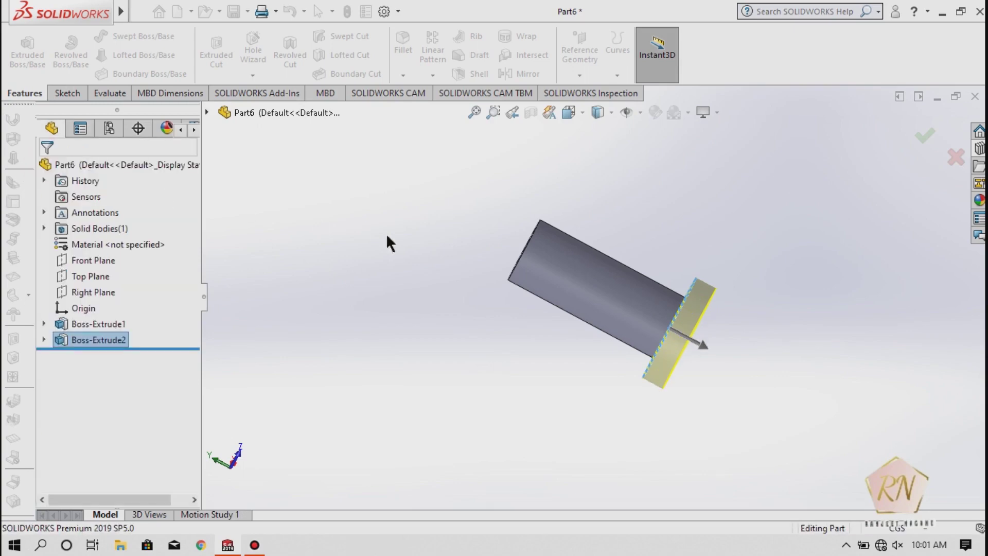
# Undo the flange extrusion and reopen Sketch2 for editing
pyautogui.scroll(-1, 638, 286)
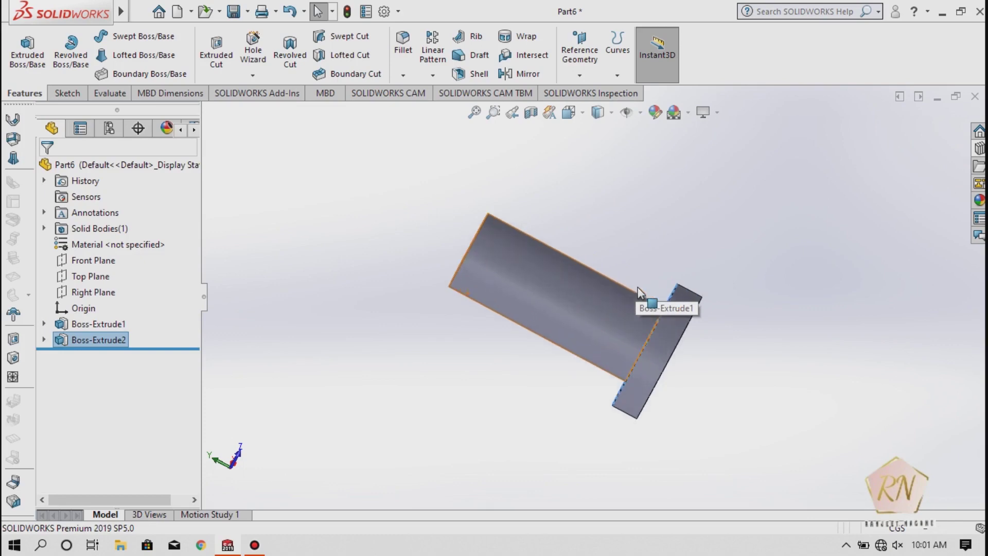
pyautogui.scroll(-1, 601, 316)
pyautogui.scroll(-1, 597, 318)
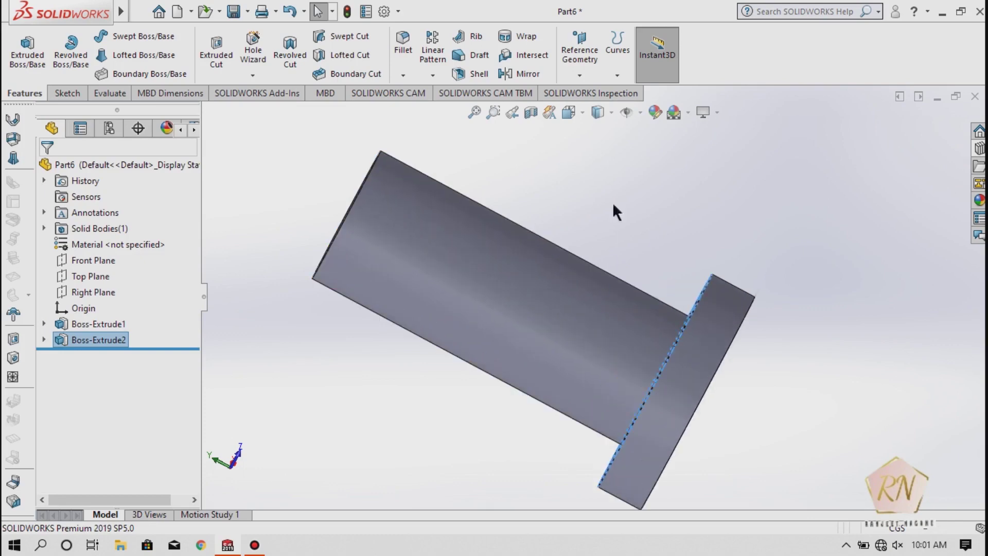
pyautogui.click(634, 169)
pyautogui.moveTo(636, 174)
pyautogui.mouseDown(button='middle')
pyautogui.moveTo(565, 154)
pyautogui.moveTo(577, 158)
pyautogui.mouseUp(button='middle')
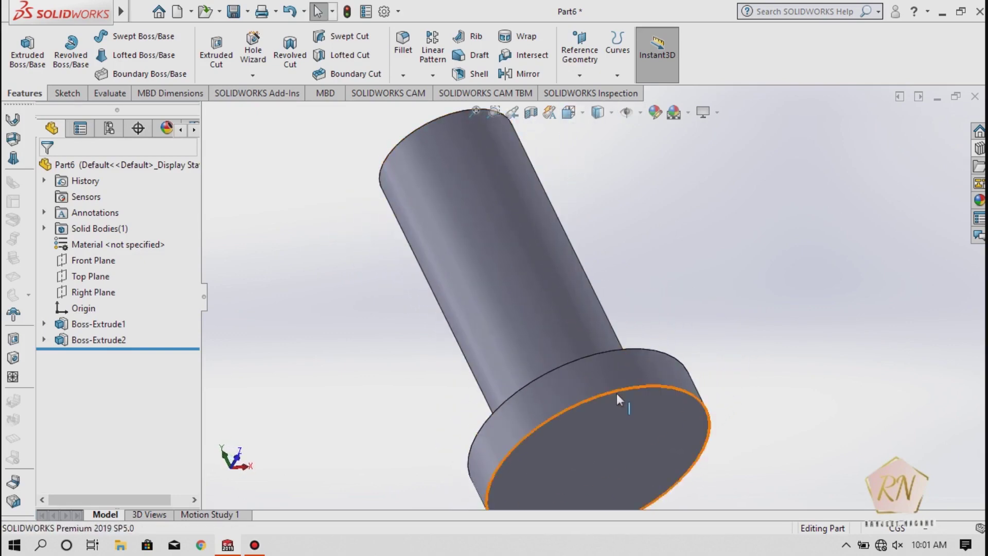
pyautogui.click(285, 11)
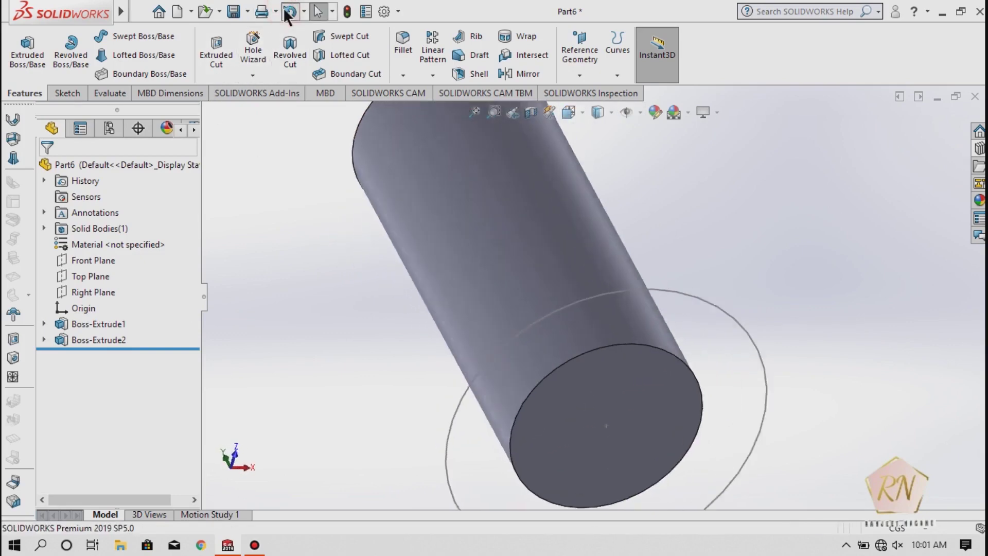
pyautogui.doubleClick(310, 238)
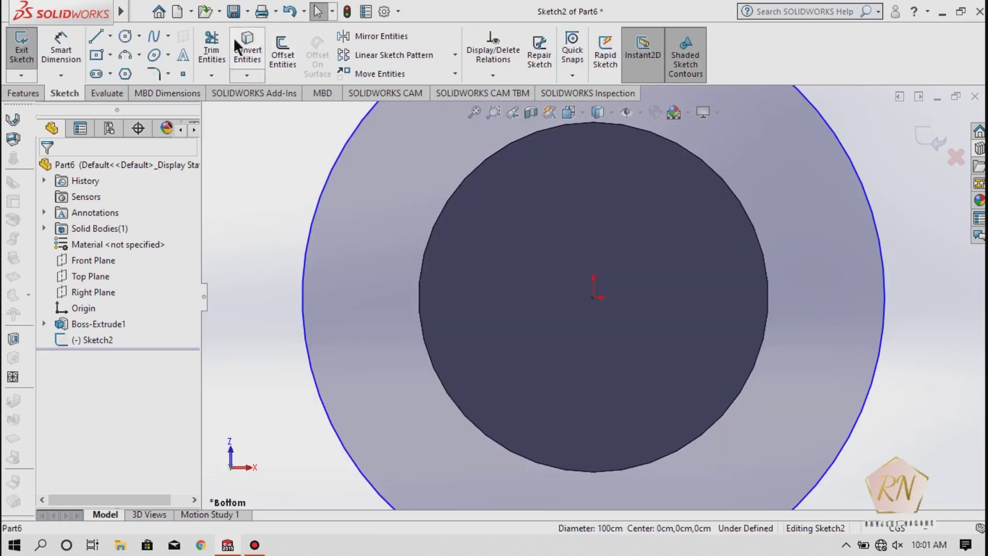
# Dimension the head circle to an 80 cm diameter and exit the sketch
pyautogui.click(68, 47)
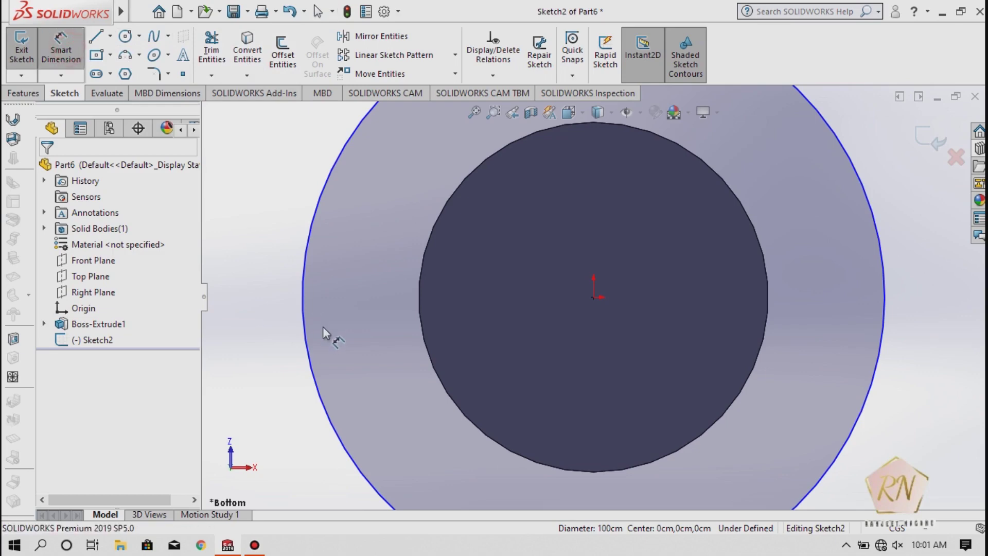
pyautogui.click(304, 340)
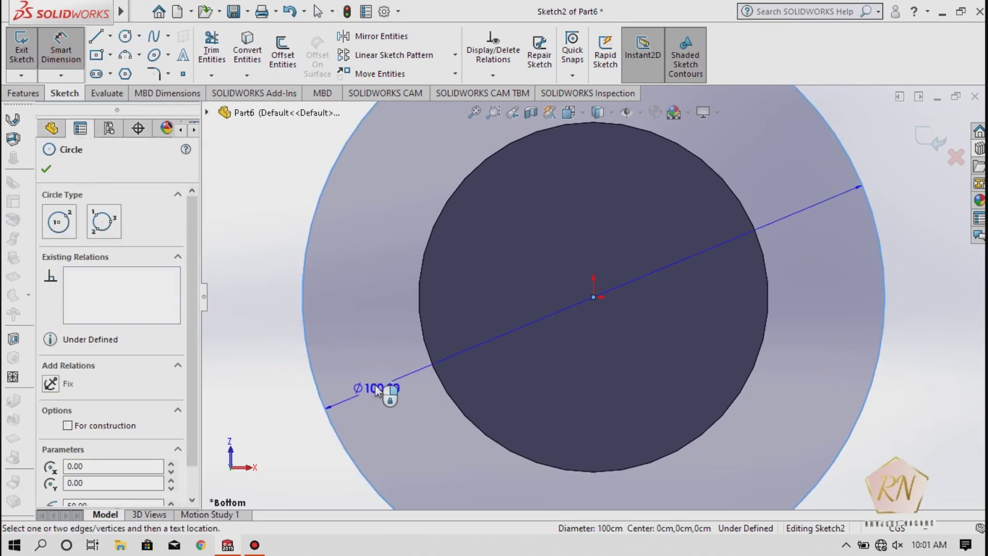
pyautogui.click(371, 383)
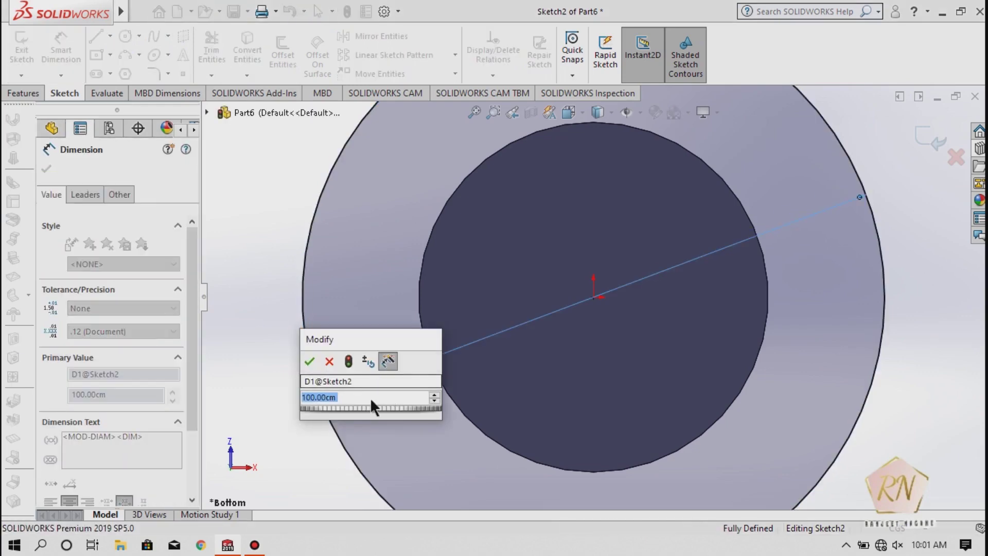
pyautogui.write('80')
pyautogui.press('Return')
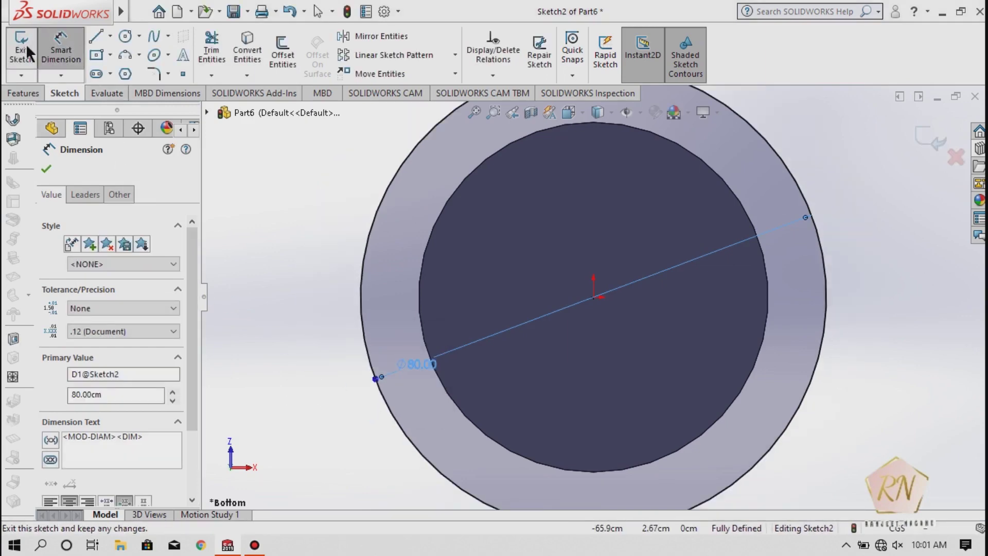
pyautogui.click(25, 44)
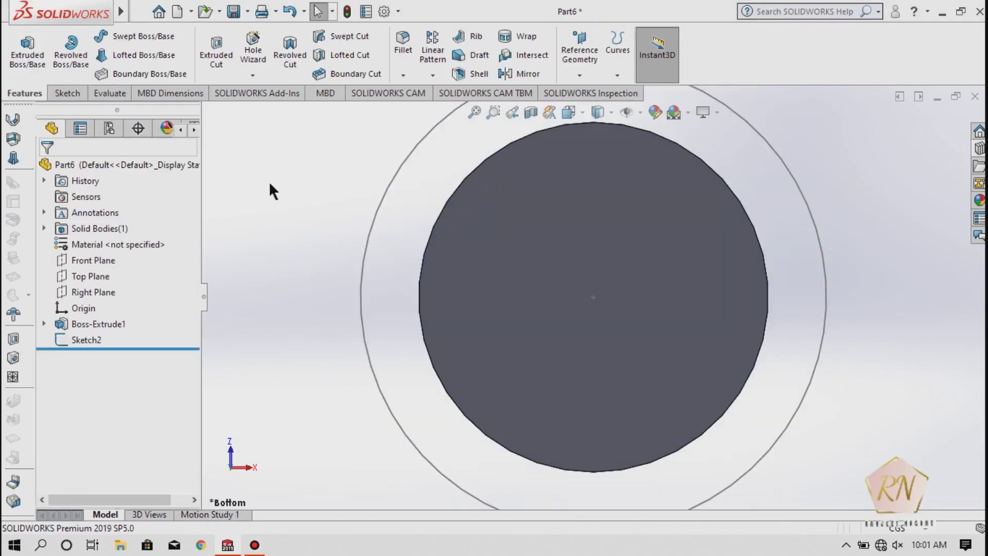
# Extrude the head circle 20 cm into a collar on the cylinder's end
pyautogui.moveTo(284, 194); pyautogui.dragTo(316, 219, button='middle')
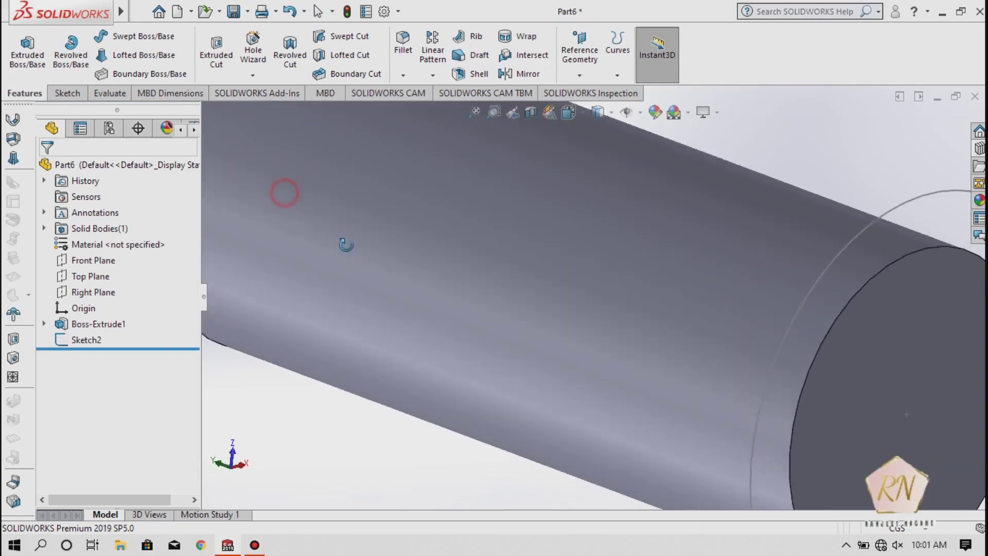
pyautogui.press('f')
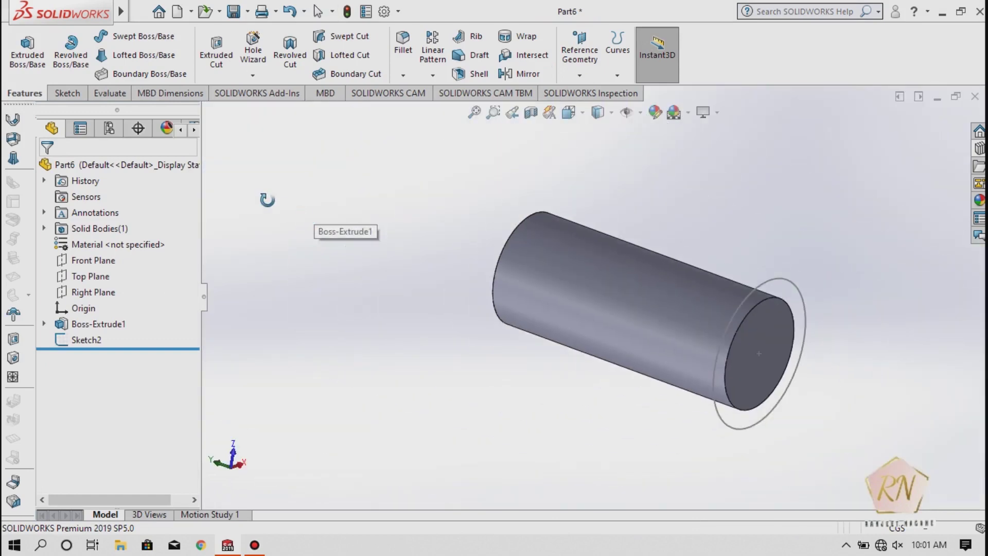
pyautogui.click(27, 52)
pyautogui.click(741, 291)
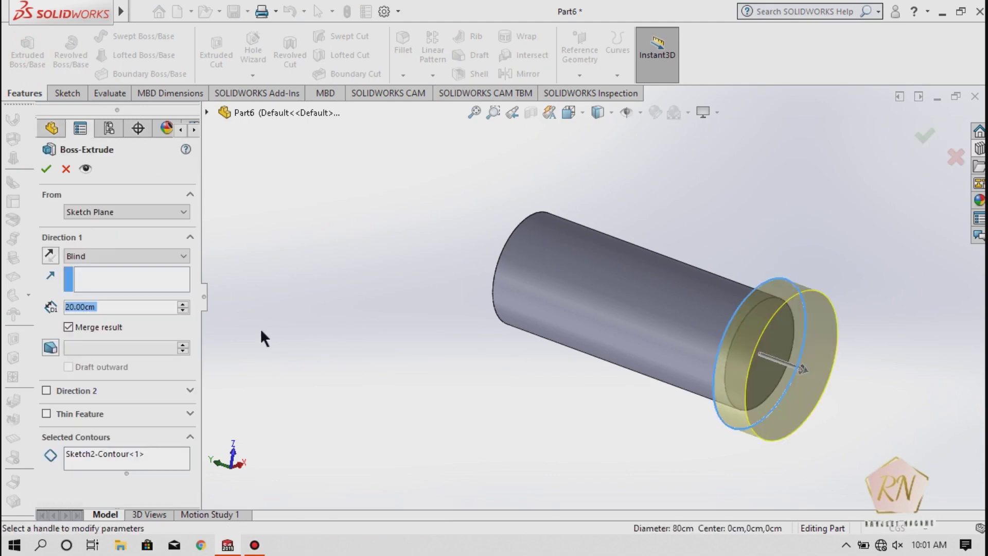
pyautogui.click(46, 168)
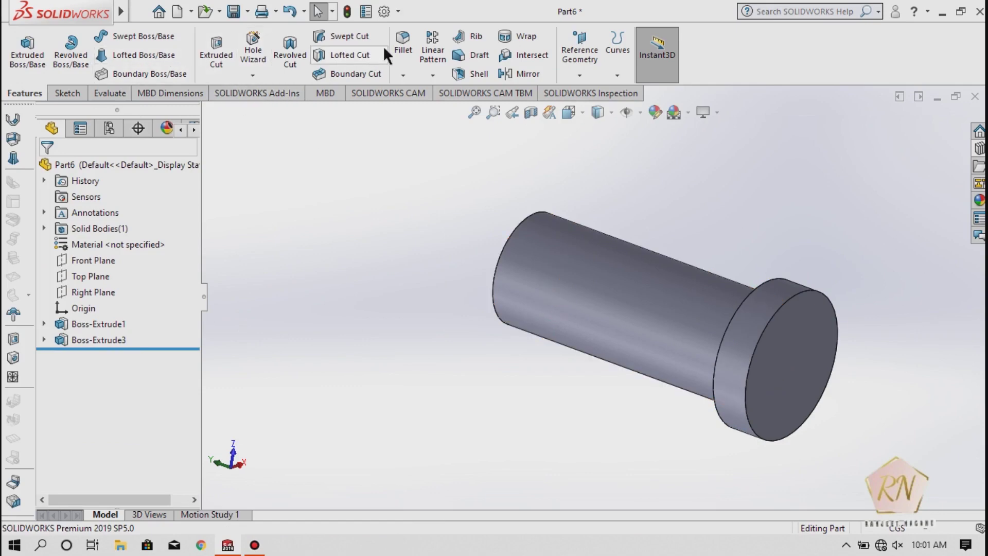
pyautogui.click(404, 45)
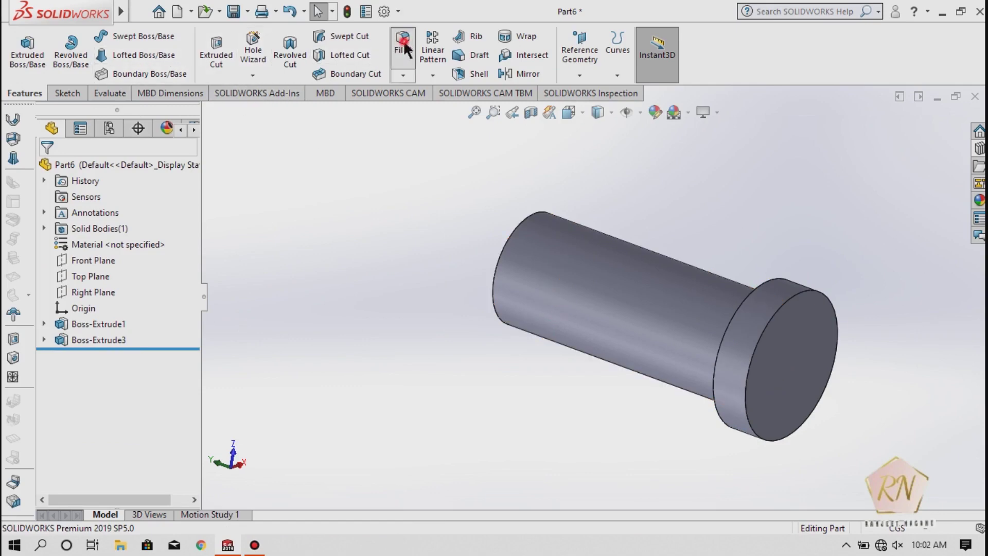
# Fillet the collar's outer end edge at 3 cm radius, then bring up Save As
pyautogui.click(824, 295)
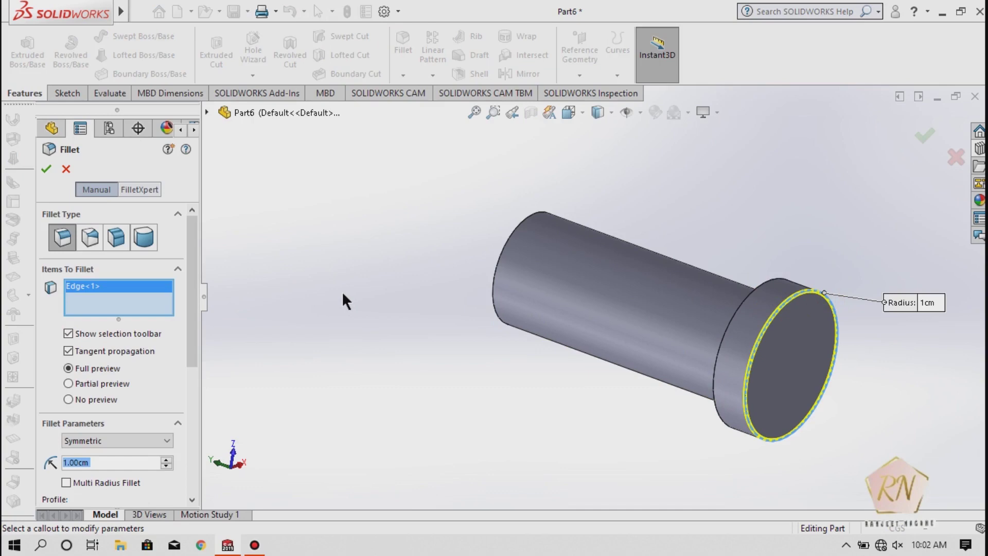
pyautogui.write('2')
pyautogui.press('Return')
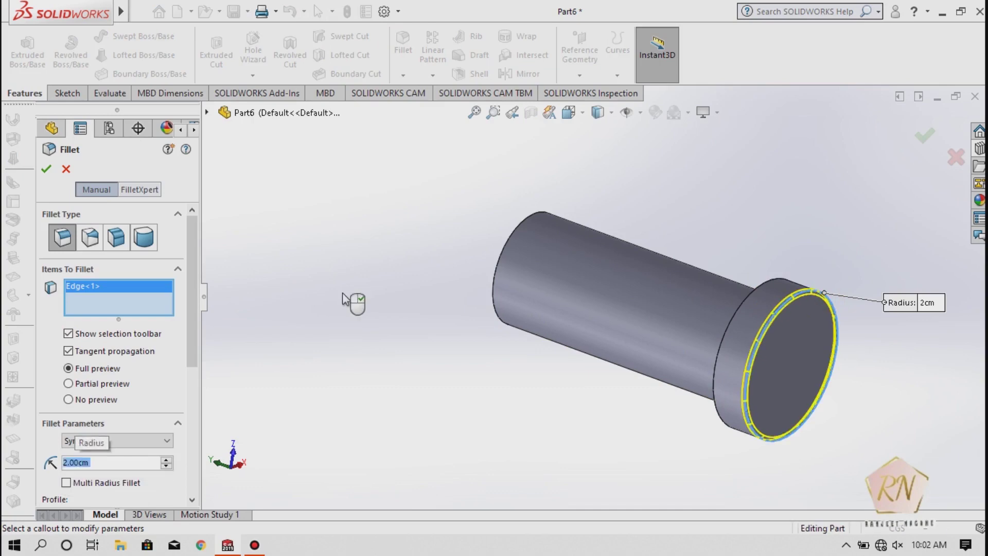
pyautogui.write('3')
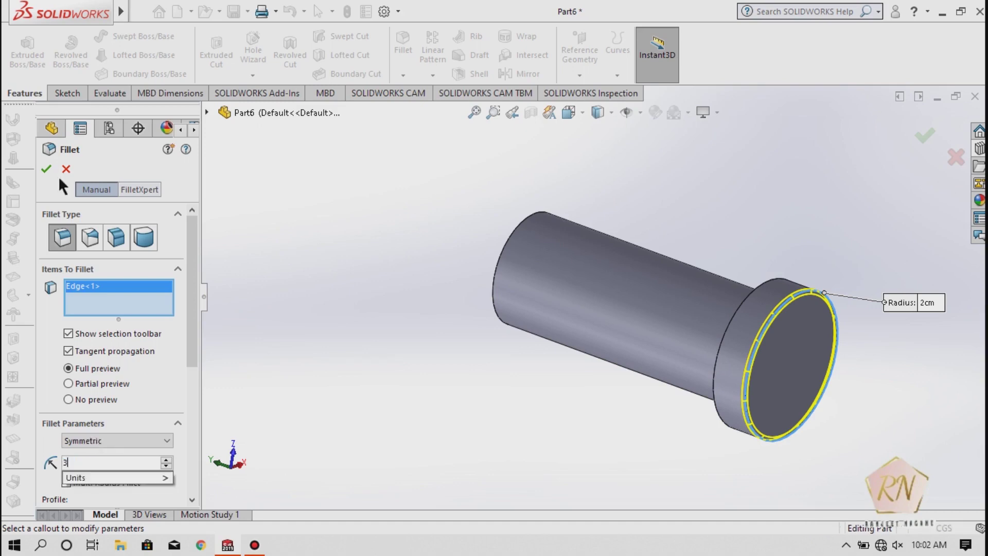
pyautogui.press('Return')
pyautogui.click(45, 170)
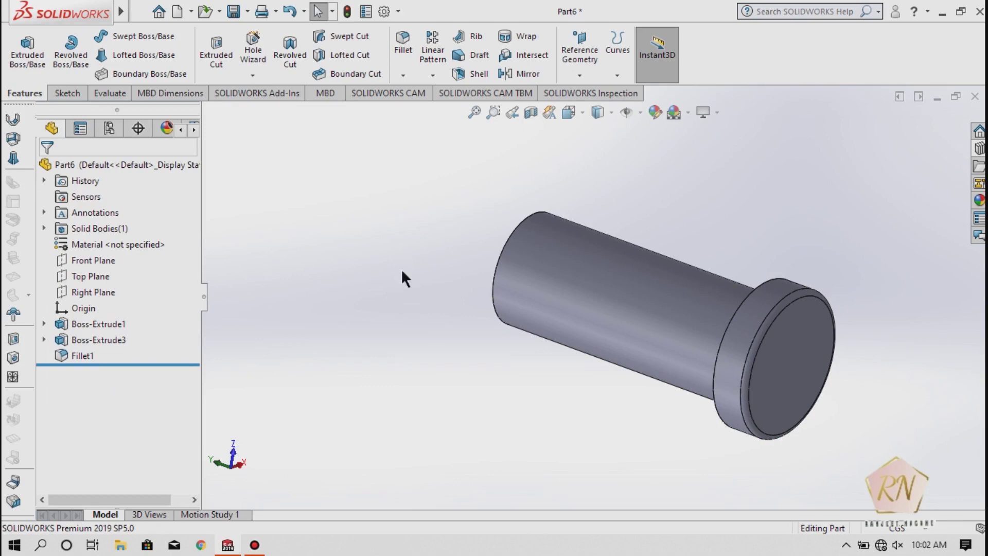
pyautogui.hotkey('ctrl', 's')
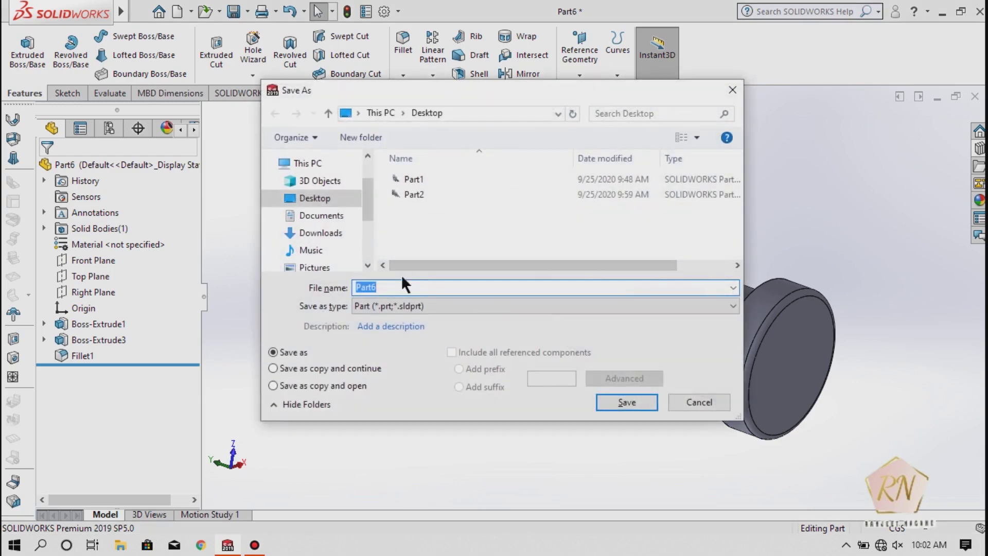
# Save the part under the file name Pin
pyautogui.write('Pin')
pyautogui.press('Return')
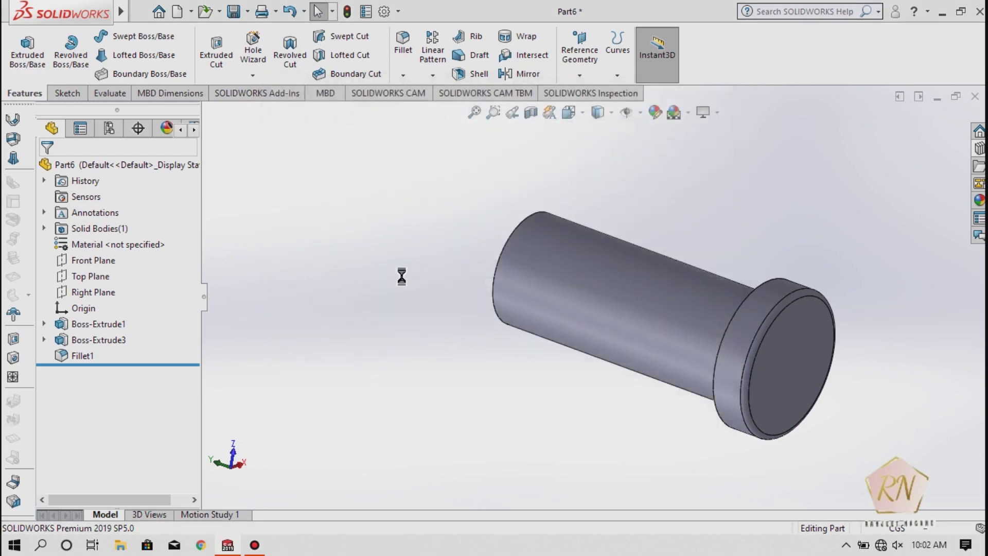
pyautogui.click(255, 545)
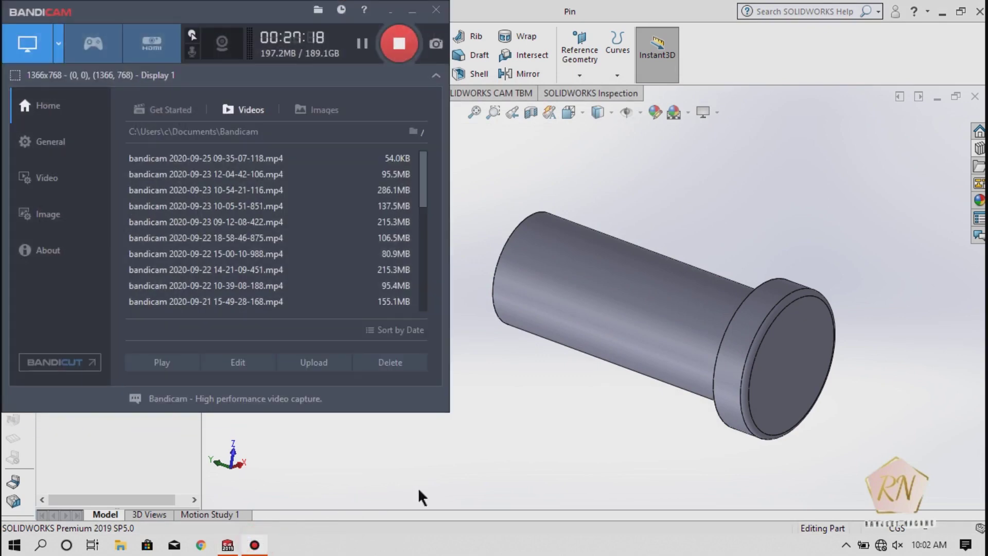
pyautogui.click(490, 472)
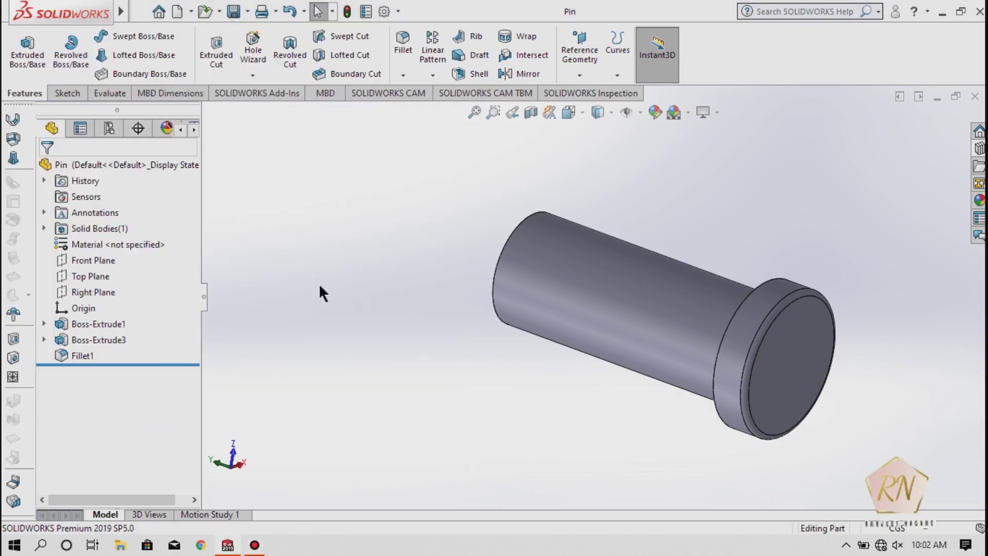
# Close the Pin document and create a new blank part
pyautogui.click(975, 97)
pyautogui.click(179, 11)
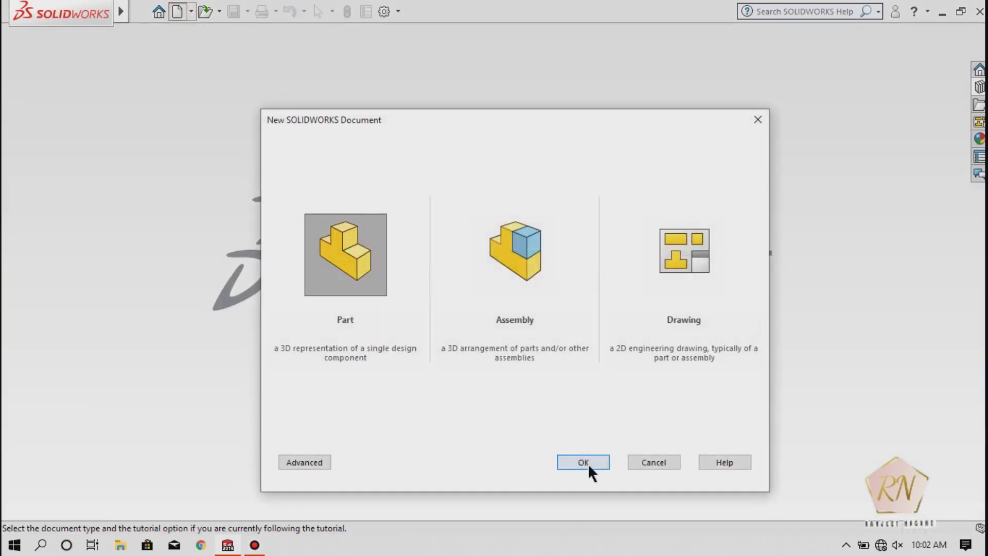
pyautogui.click(588, 463)
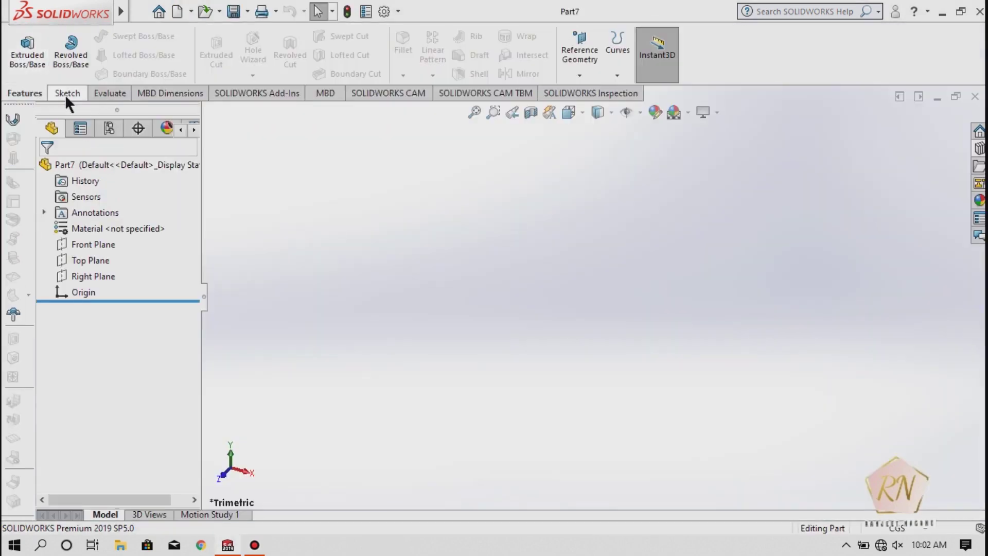
# On the Top Plane, sketch a large circle centred on the origin, entering radius 60
pyautogui.click(66, 95)
pyautogui.click(21, 46)
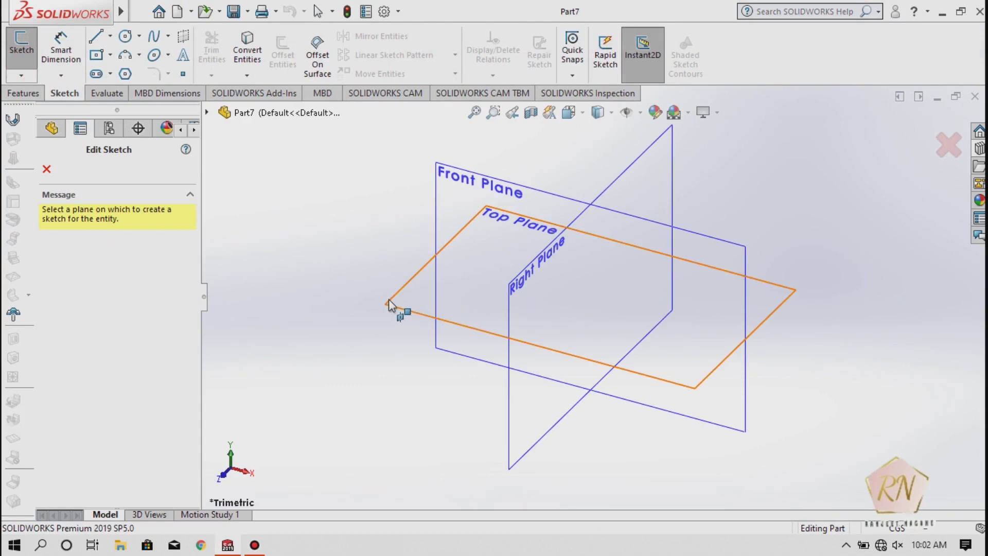
pyautogui.click(389, 305)
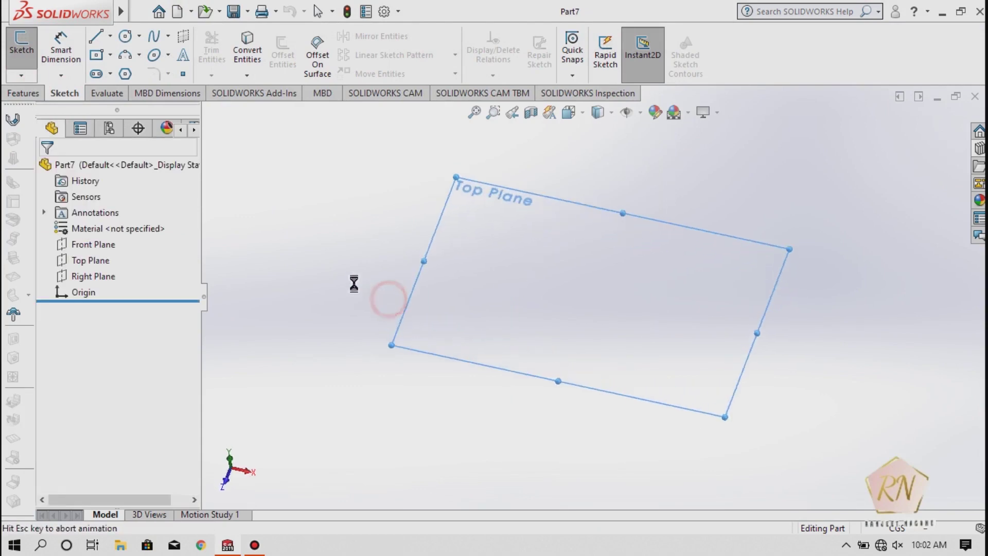
pyautogui.click(125, 37)
pyautogui.click(594, 297)
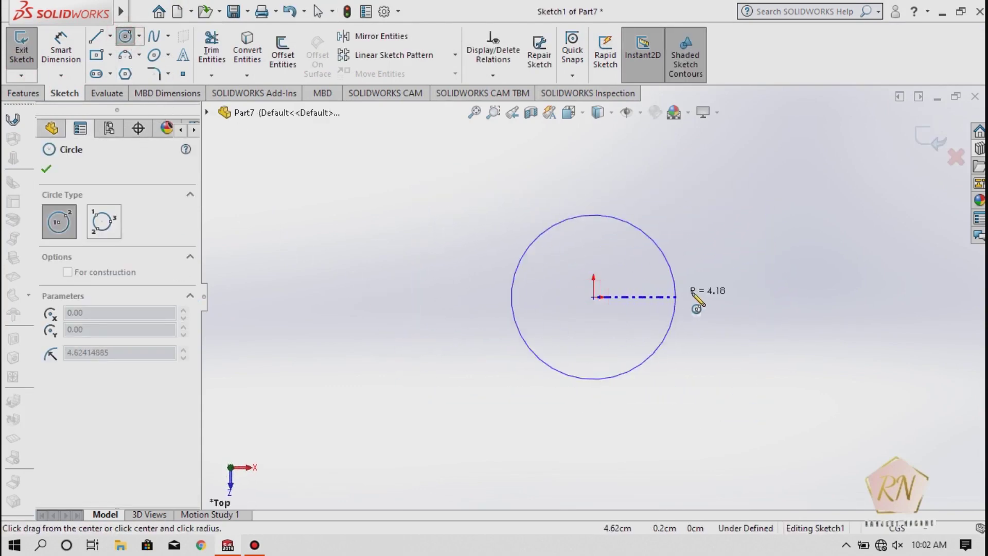
pyautogui.click(771, 292)
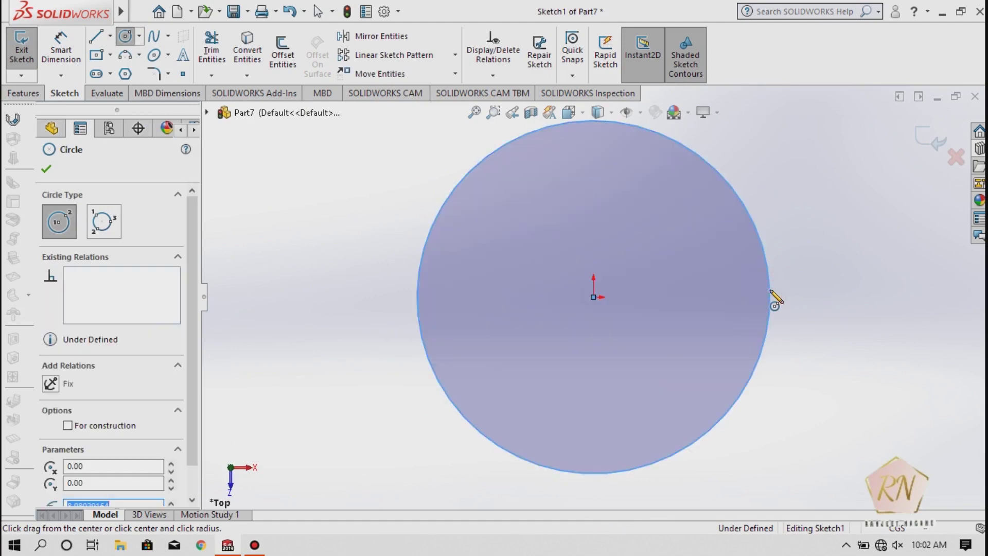
pyautogui.write('60')
pyautogui.press('Return')
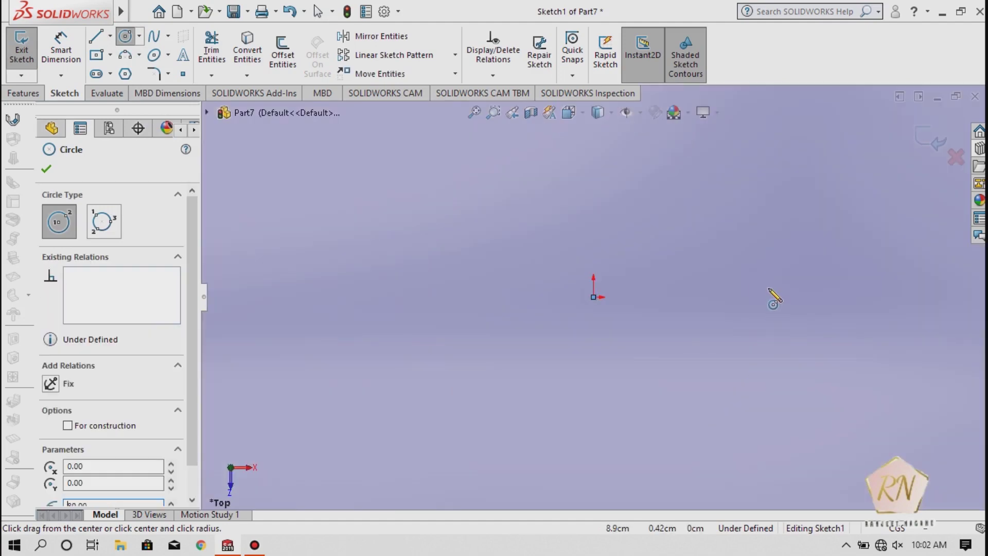
pyautogui.press('f')
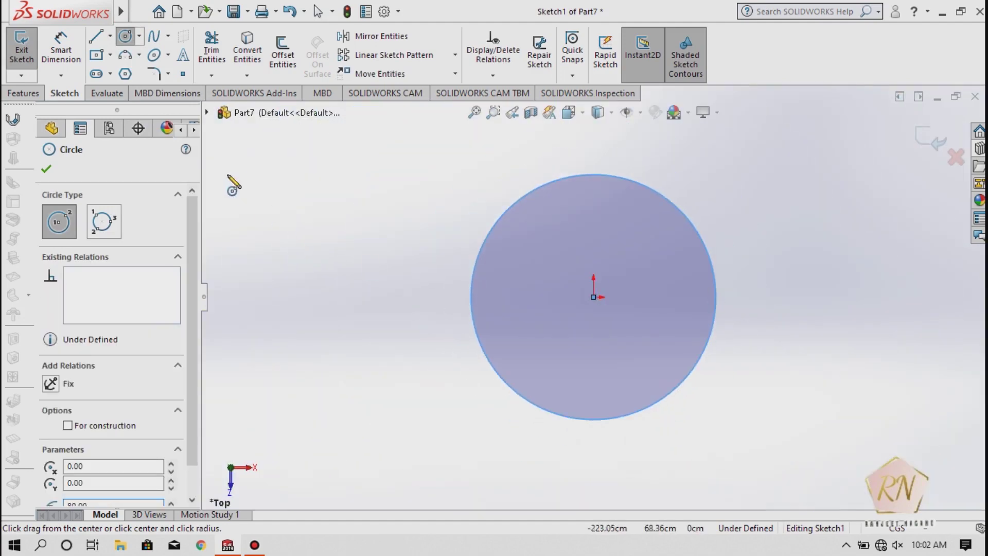
pyautogui.click(47, 168)
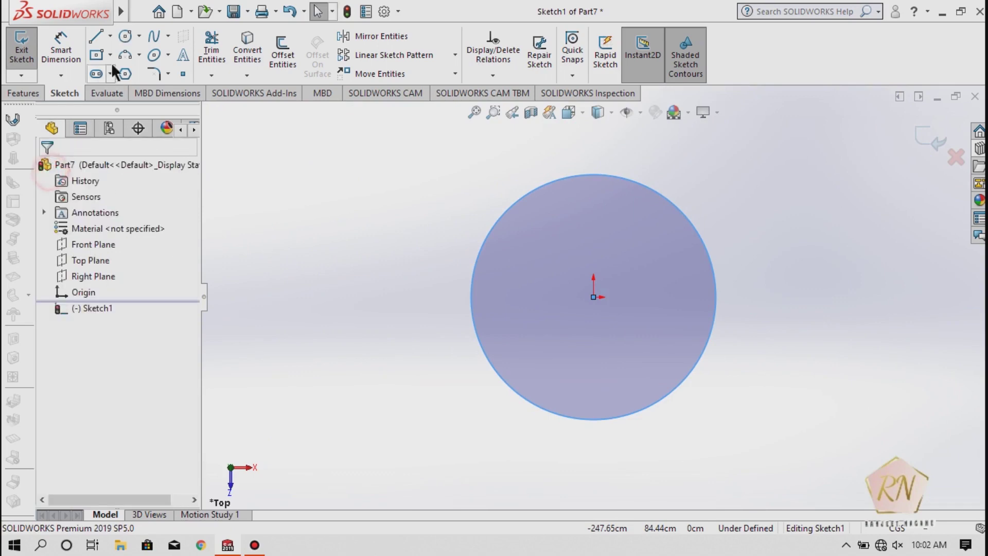
# Draw a smaller concentric circle centred on the origin inside it
pyautogui.click(125, 36)
pyautogui.click(594, 297)
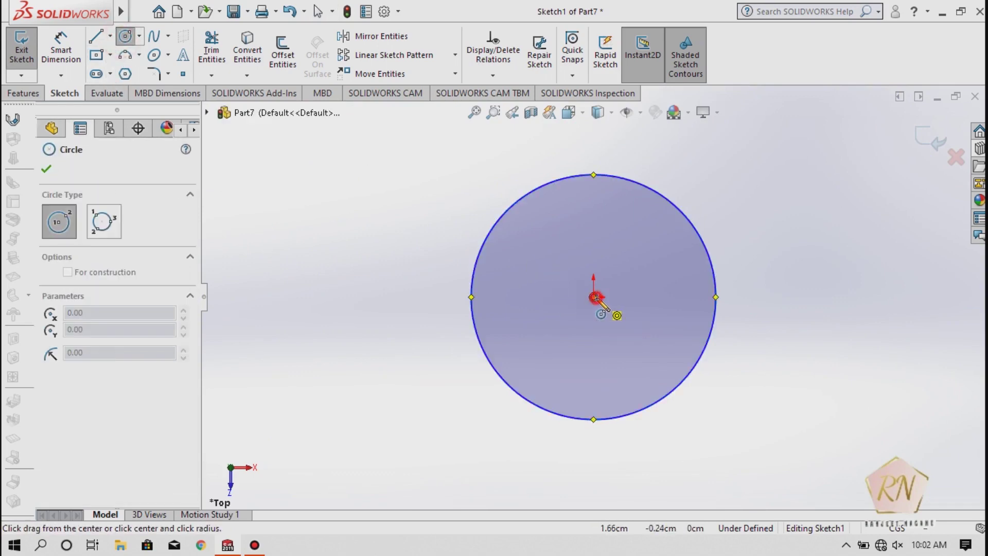
pyautogui.click(676, 289)
pyautogui.write('30')
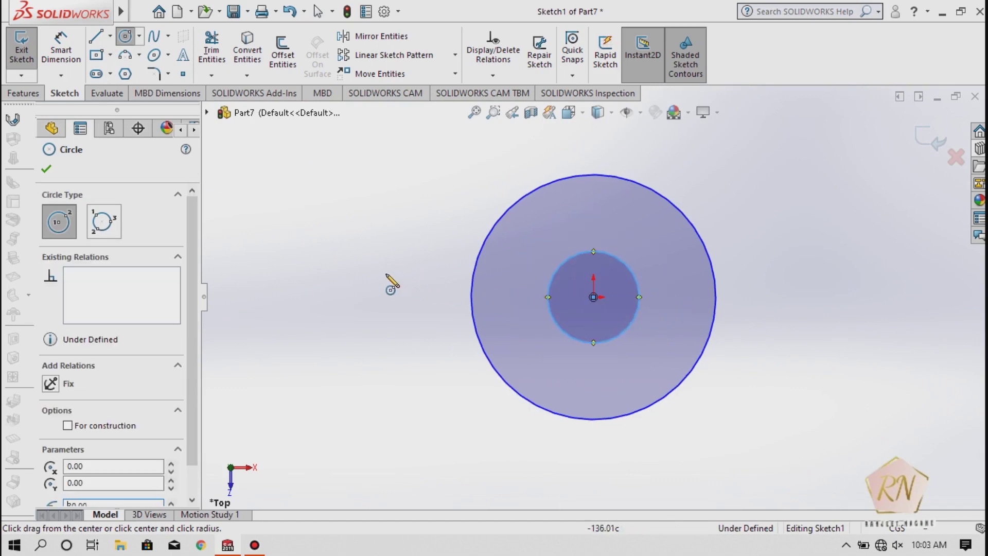
pyautogui.press('Escape')
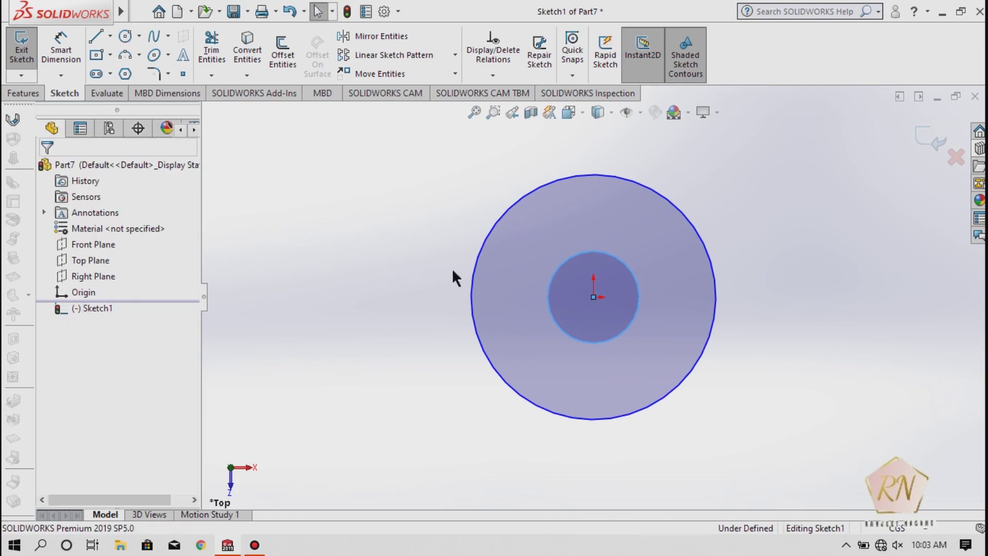
pyautogui.click(60, 49)
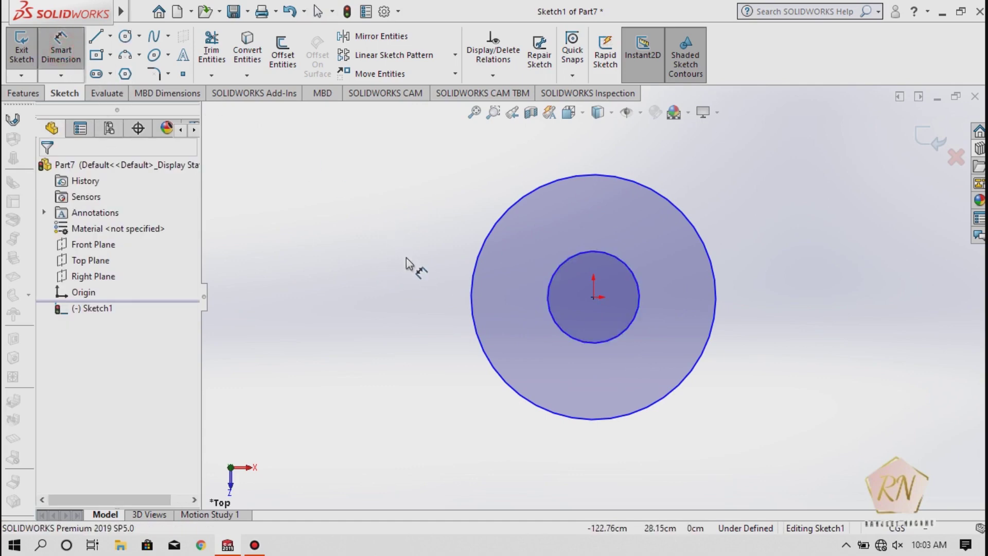
# Dimension the outer circle to 80 cm diameter, change it to 40 cm, and exit the sketch
pyautogui.click(466, 306)
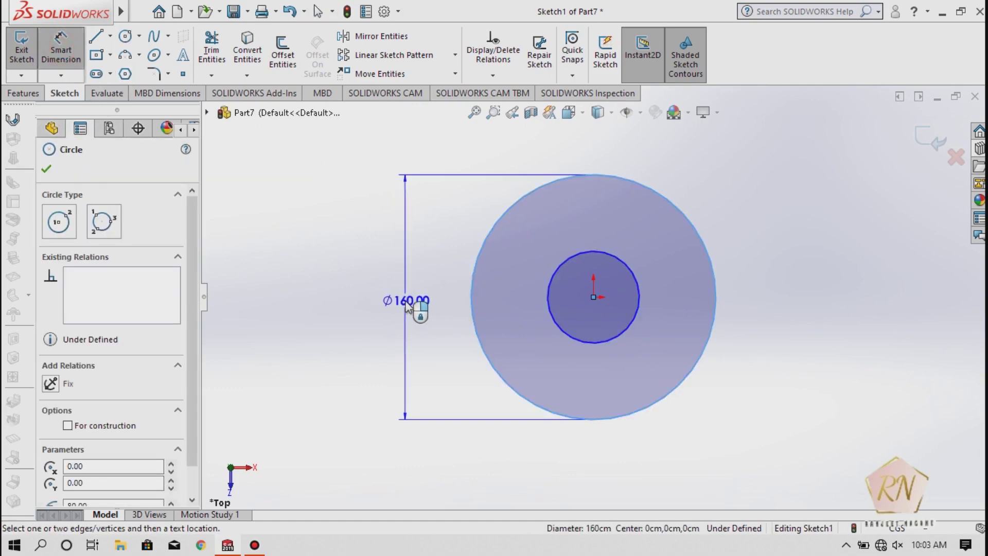
pyautogui.click(403, 305)
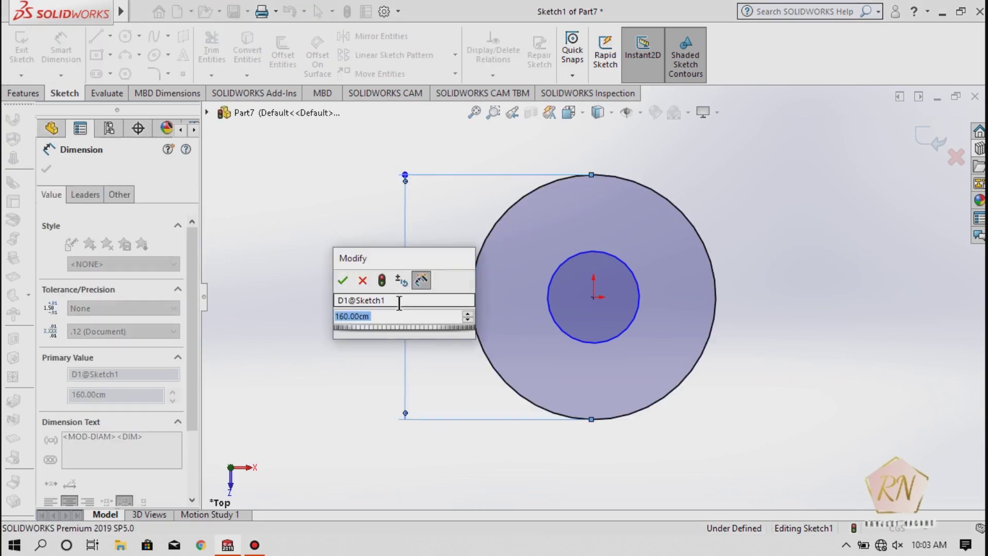
pyautogui.write('80')
pyautogui.press('Return')
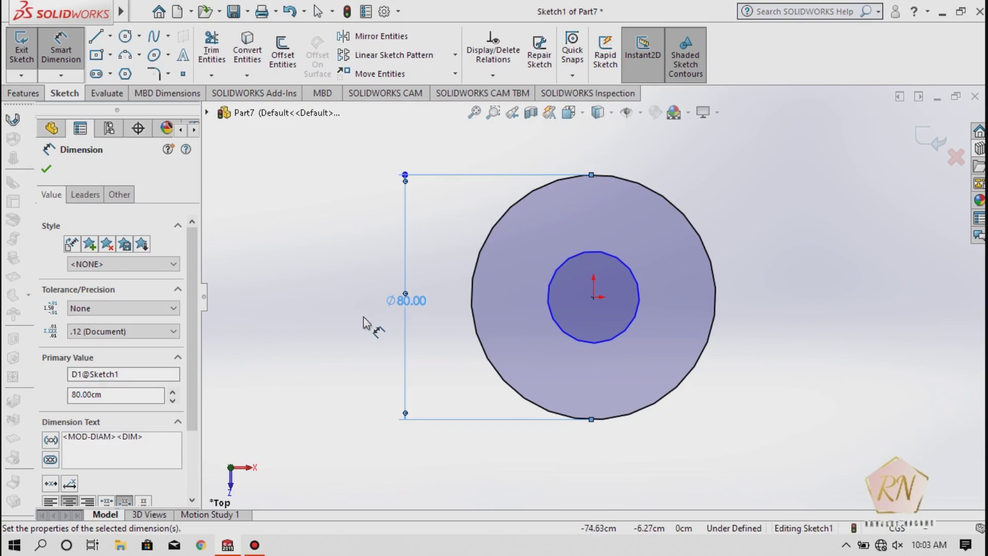
pyautogui.press('Escape')
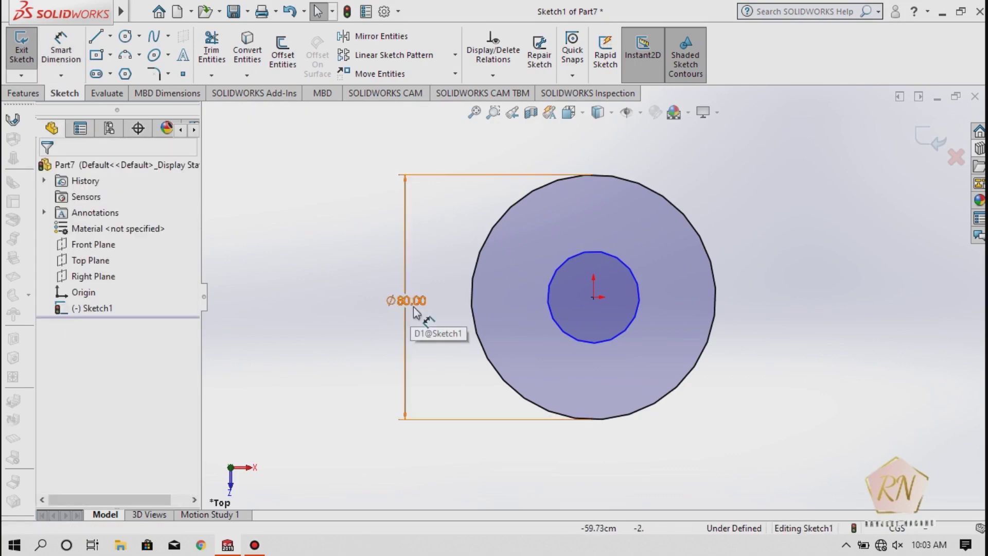
pyautogui.click(406, 301)
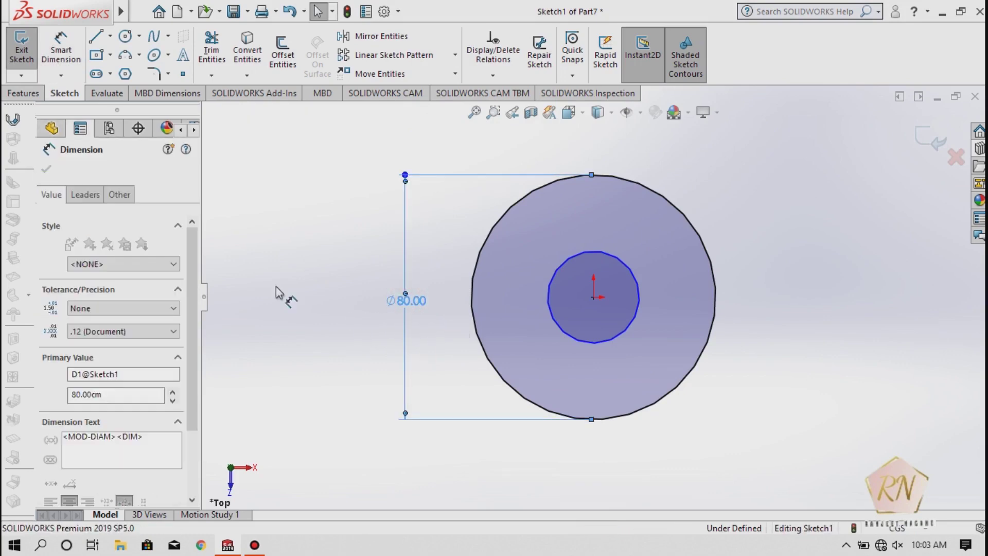
pyautogui.write('40')
pyautogui.press('Return')
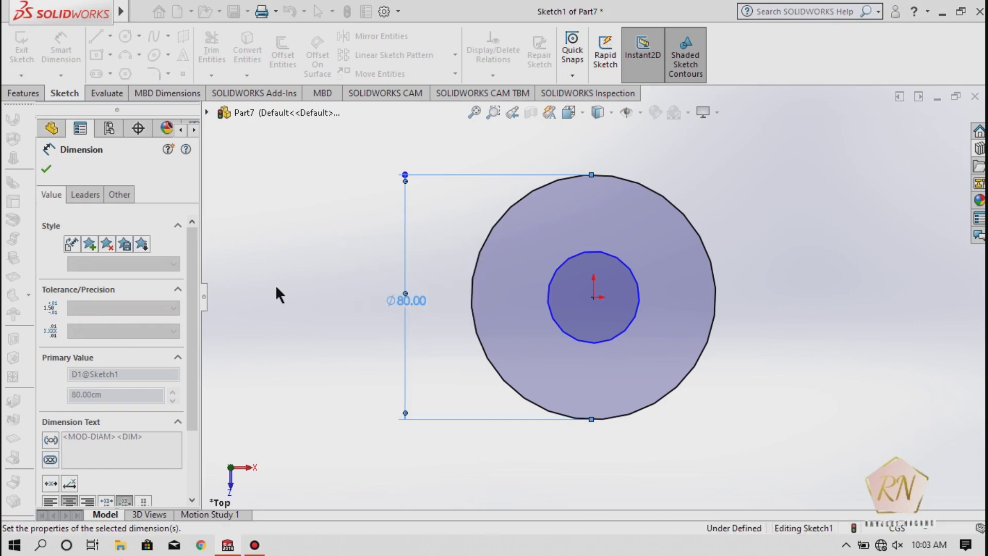
pyautogui.scroll(-1, 663, 277)
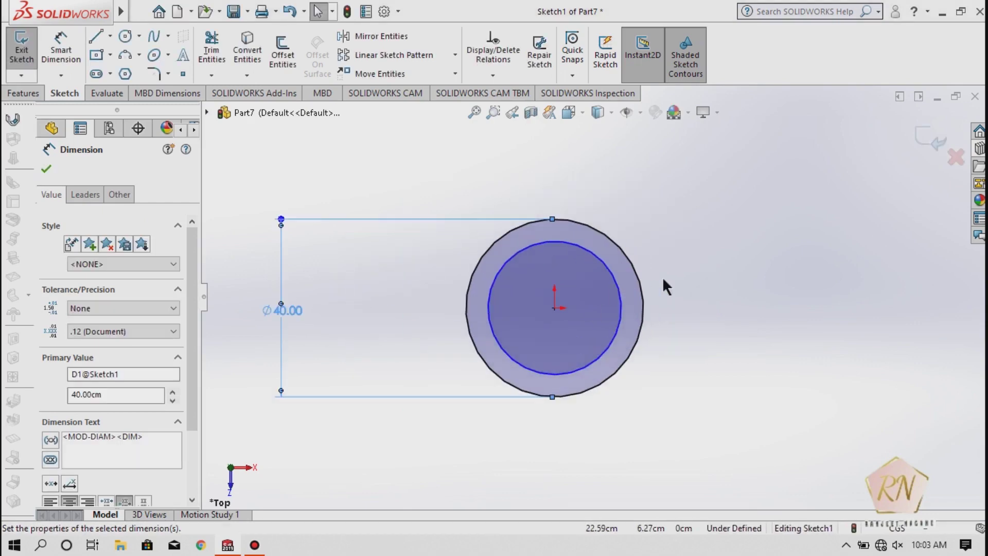
pyautogui.scroll(-4, 662, 277)
pyautogui.click(47, 169)
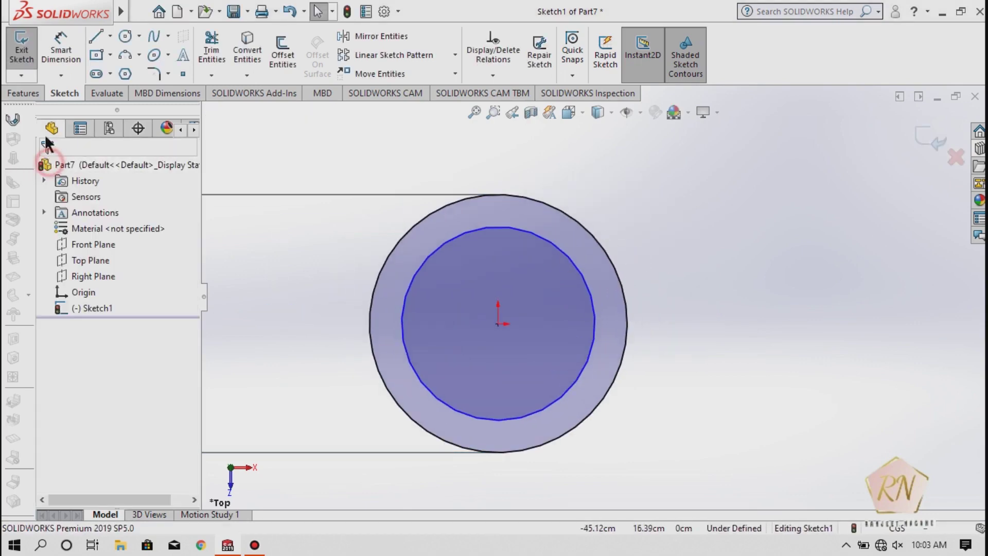
pyautogui.click(22, 57)
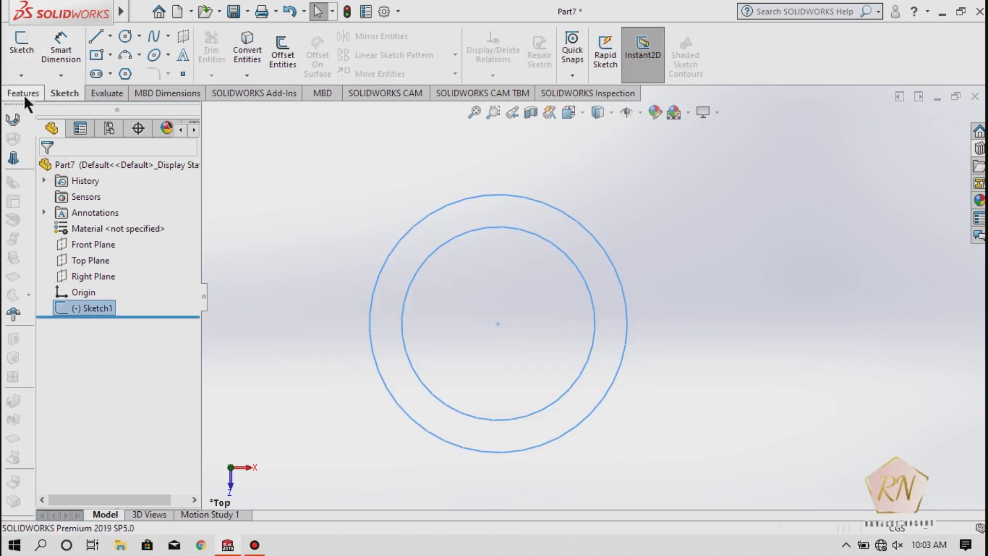
pyautogui.click(24, 92)
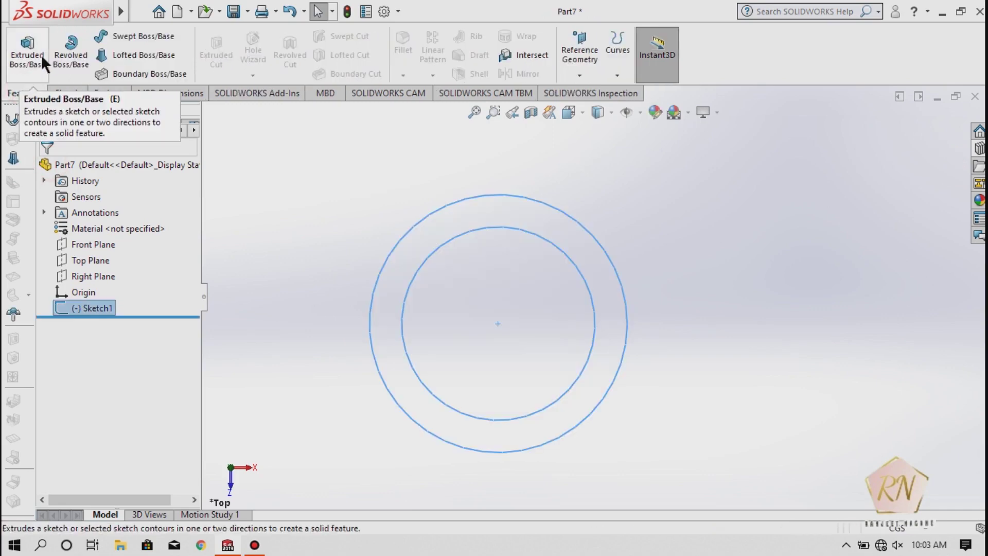
pyautogui.click(42, 55)
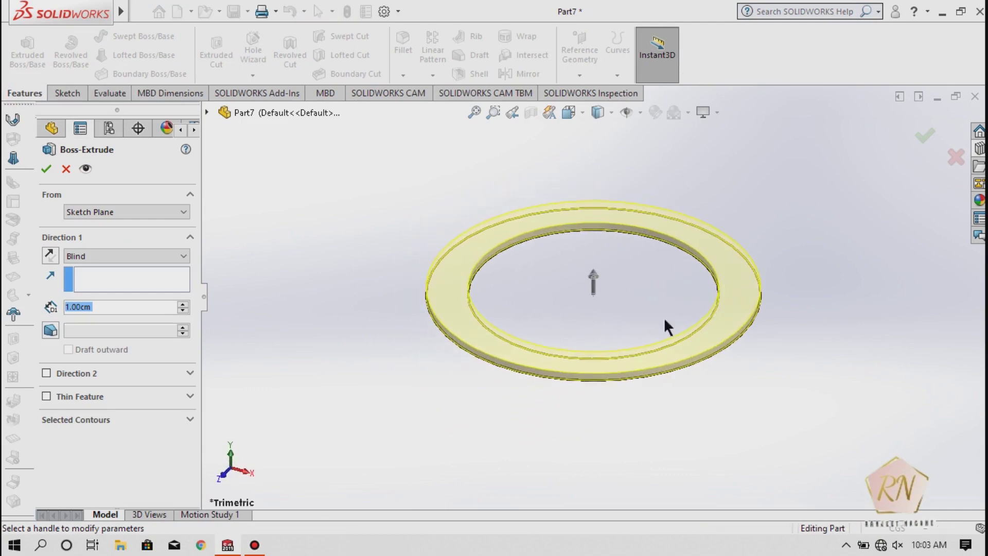
pyautogui.write('20')
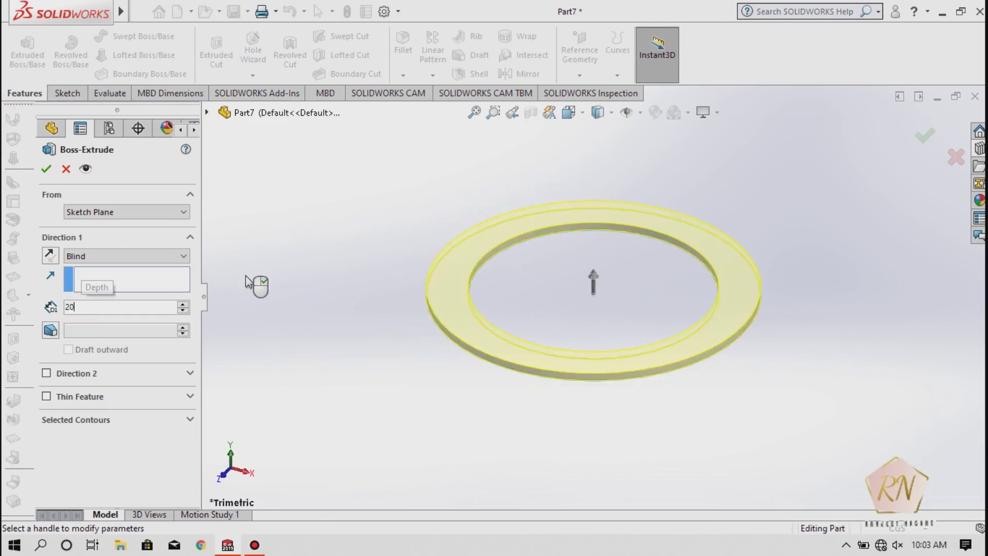
pyautogui.press('Return')
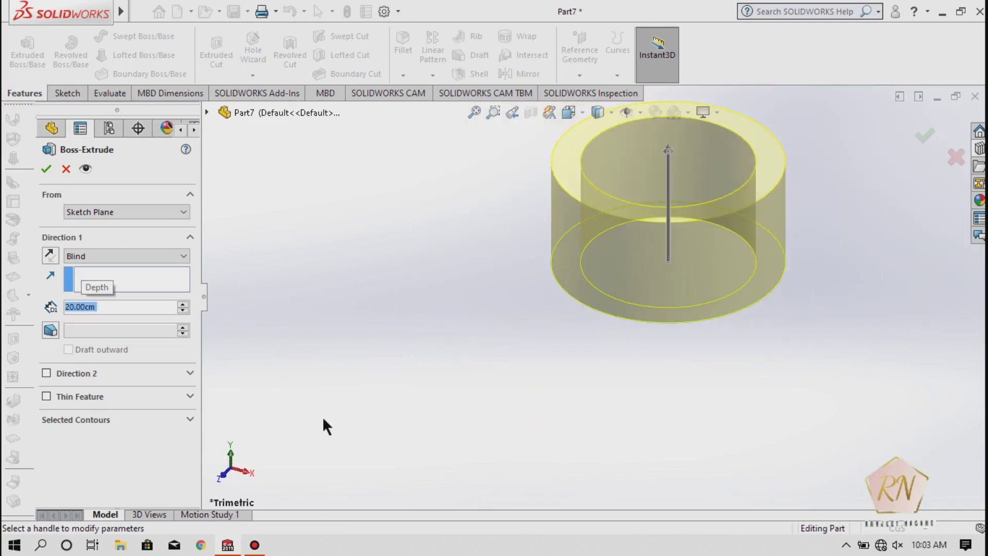
pyautogui.scroll(-3, 679, 219)
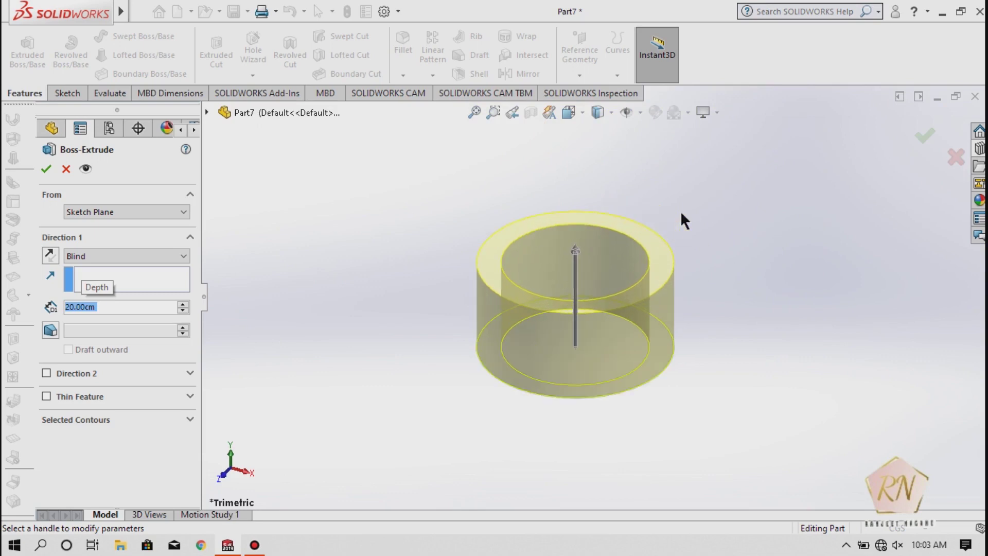
pyautogui.scroll(-1, 681, 221)
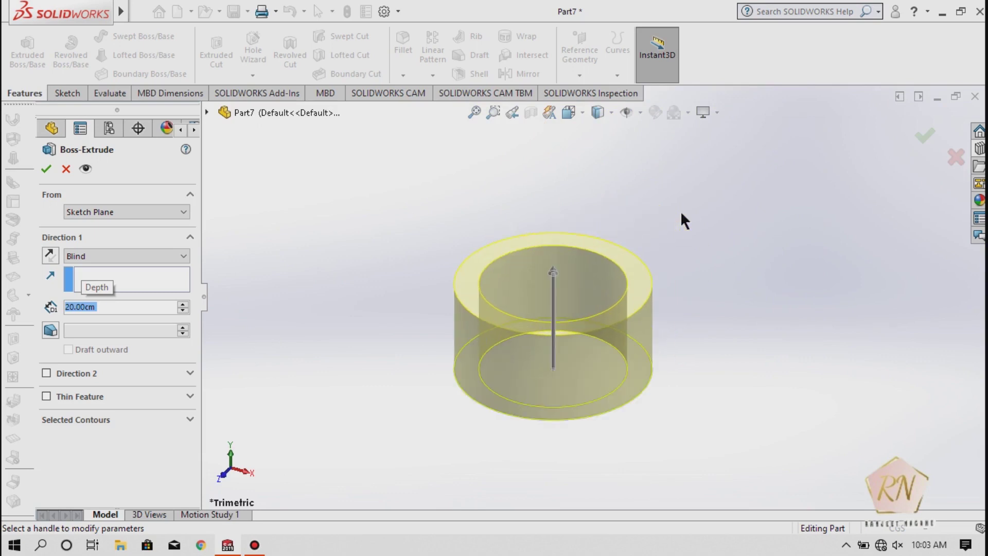
pyautogui.click(69, 167)
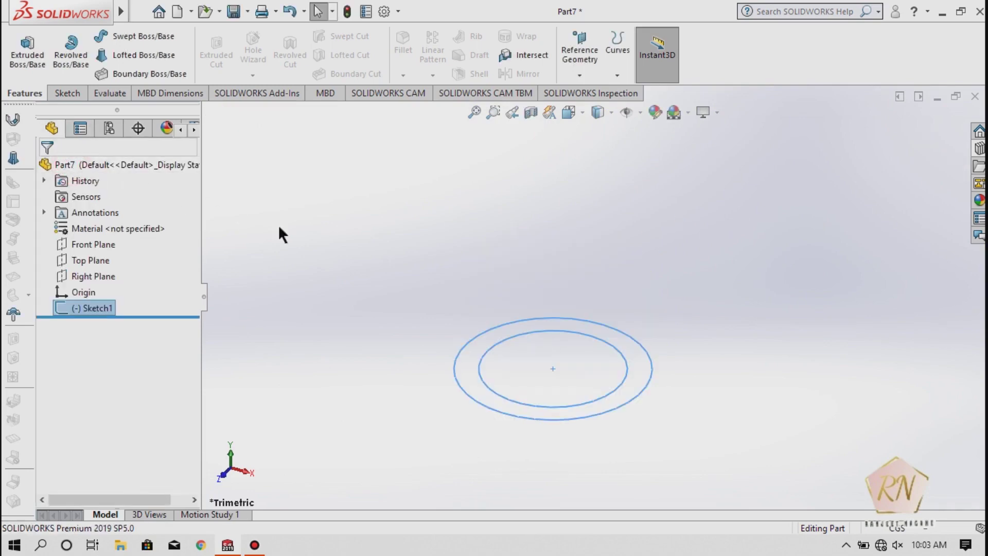
pyautogui.doubleClick(463, 346)
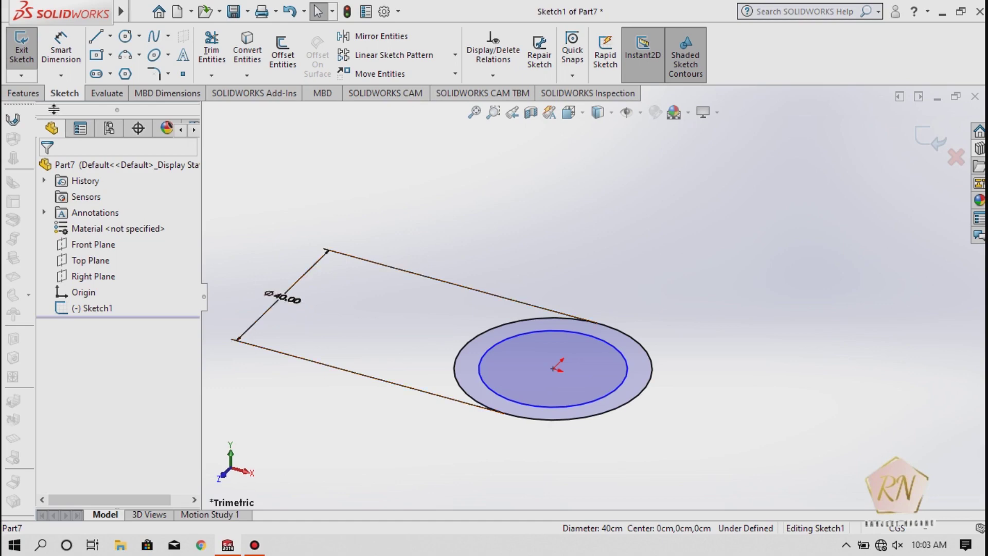
pyautogui.click(28, 60)
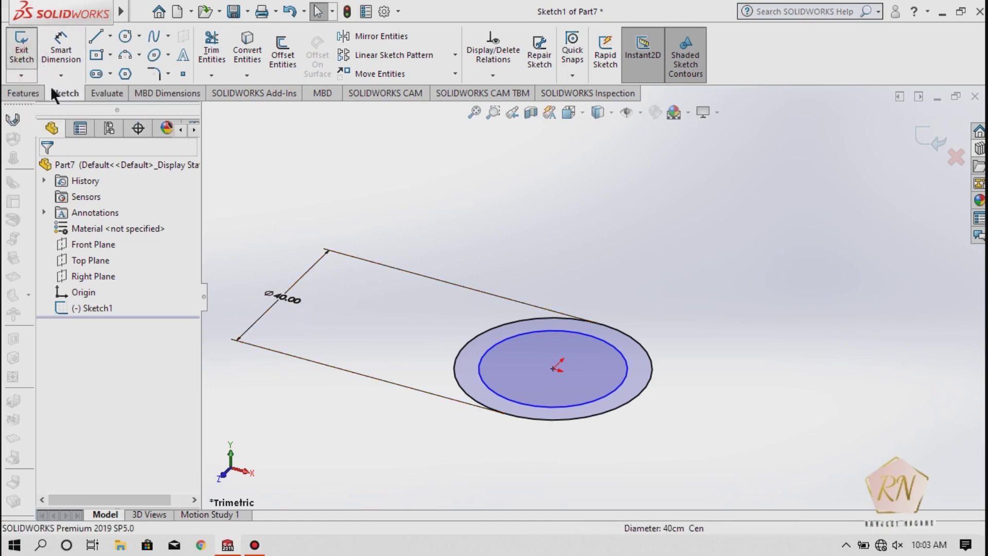
pyautogui.click(61, 92)
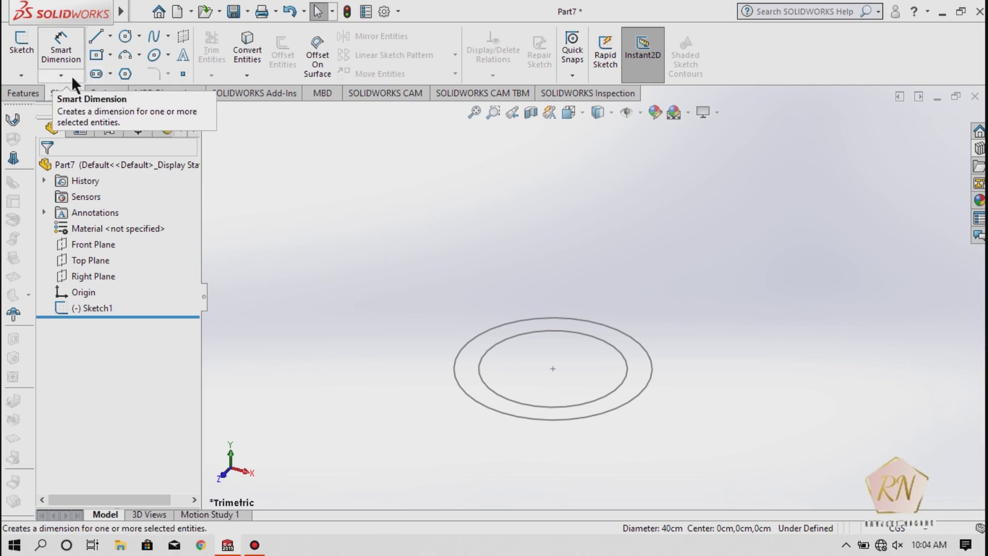
pyautogui.click(37, 92)
pyautogui.click(37, 63)
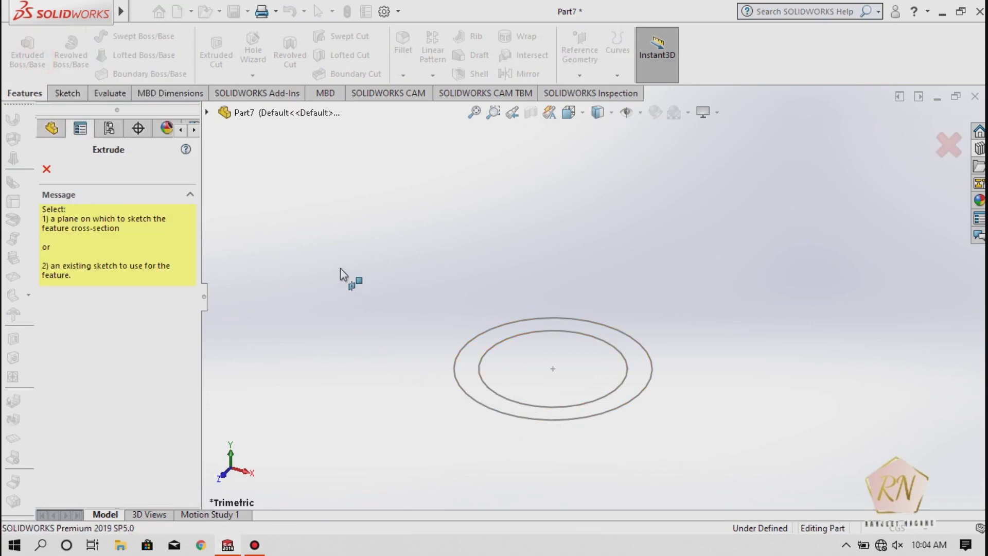
pyautogui.click(529, 405)
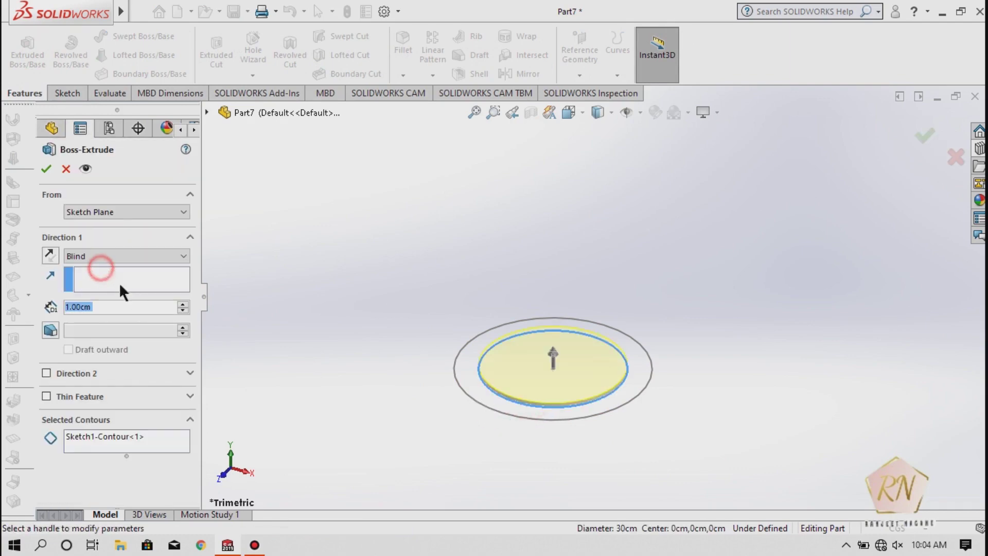
pyautogui.click(67, 168)
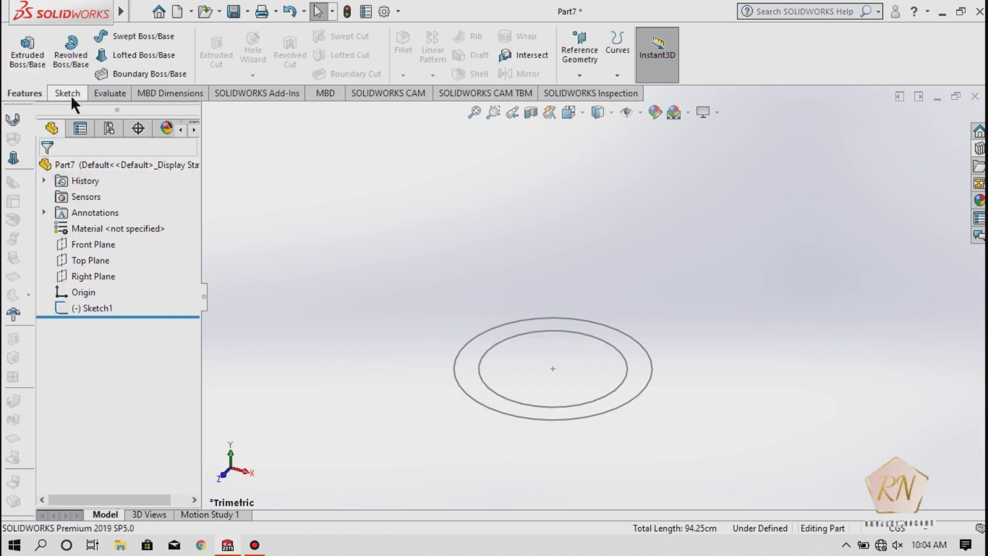
# Undo back into the ring sketch and redimension the outer circle to 40 cm diameter
pyautogui.click(286, 13)
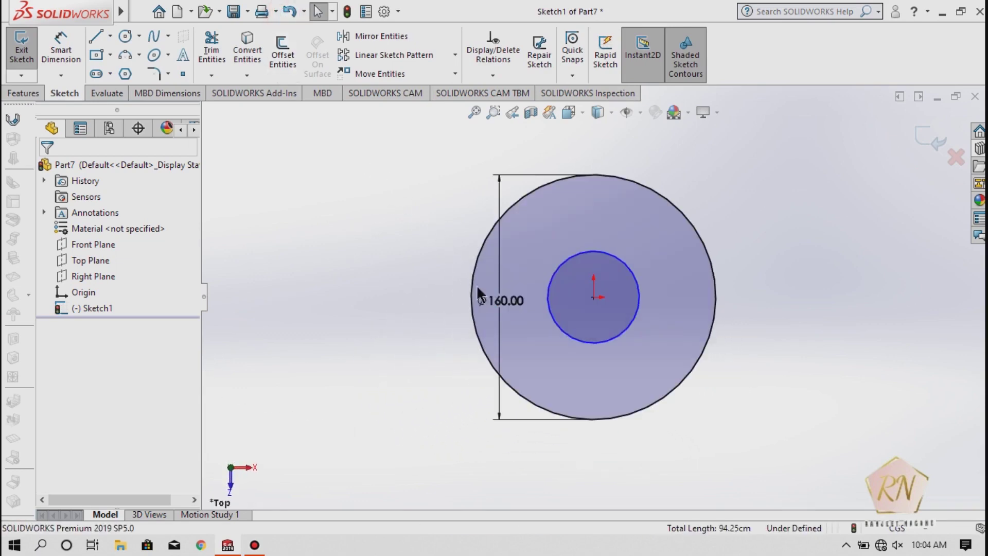
pyautogui.click(292, 12)
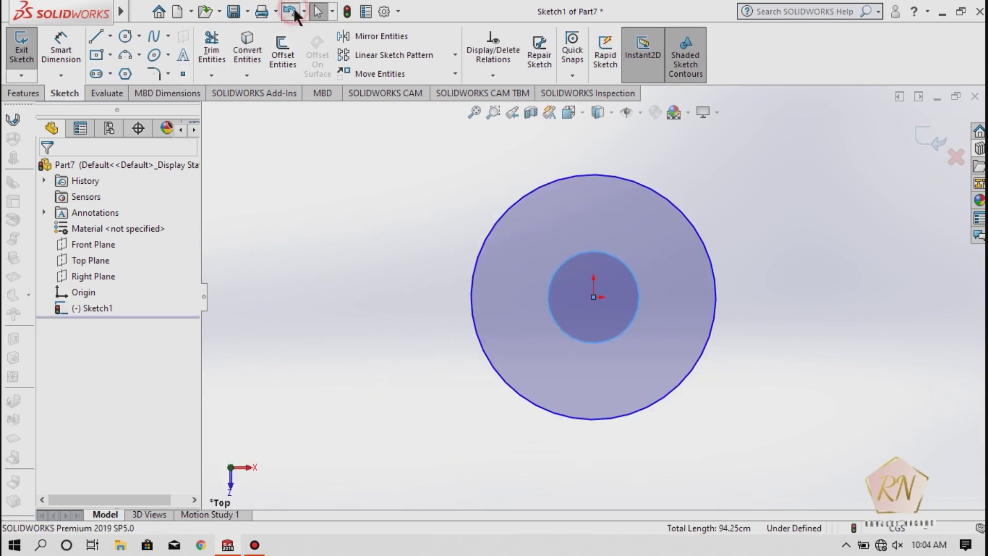
pyautogui.click(62, 49)
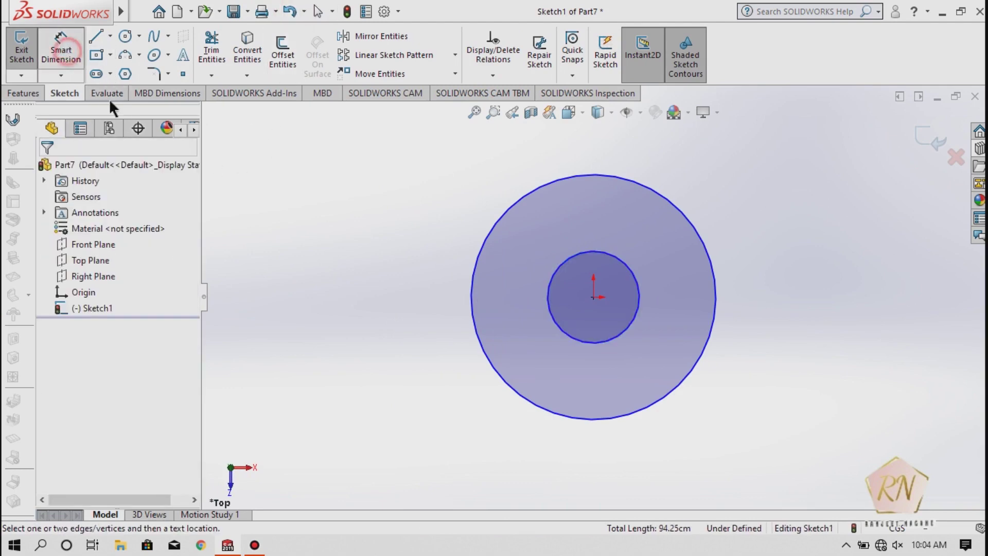
pyautogui.click(481, 346)
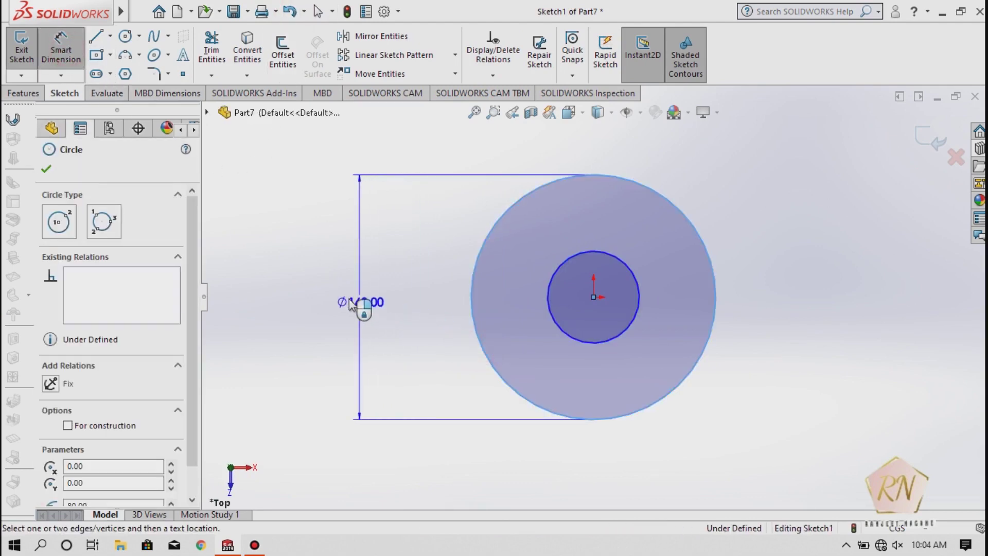
pyautogui.click(352, 304)
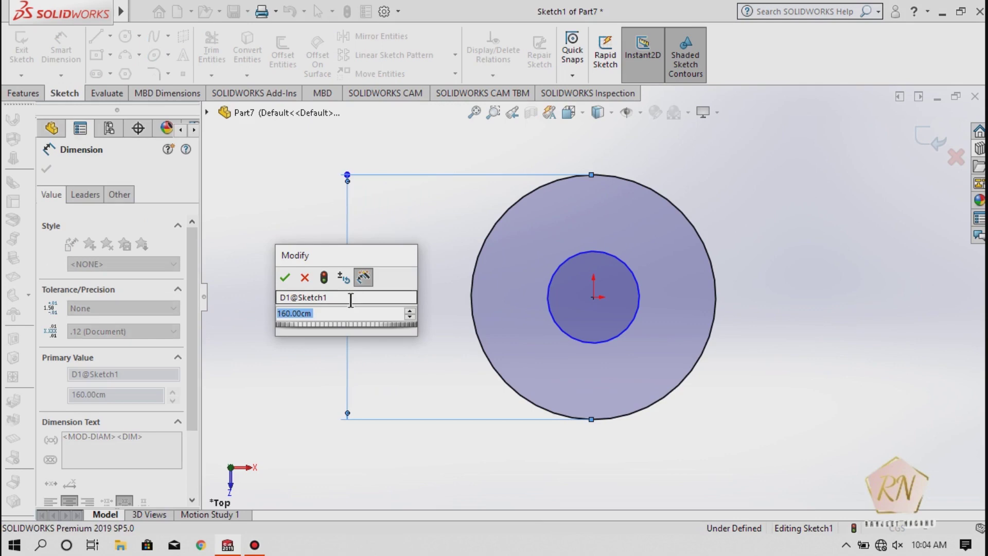
pyautogui.write('40')
pyautogui.press('Return')
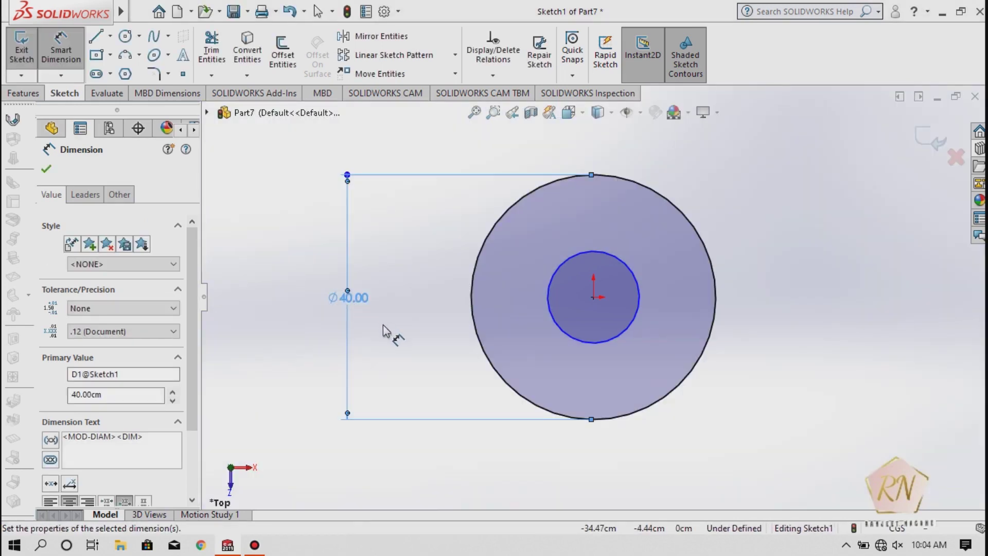
pyautogui.click(46, 169)
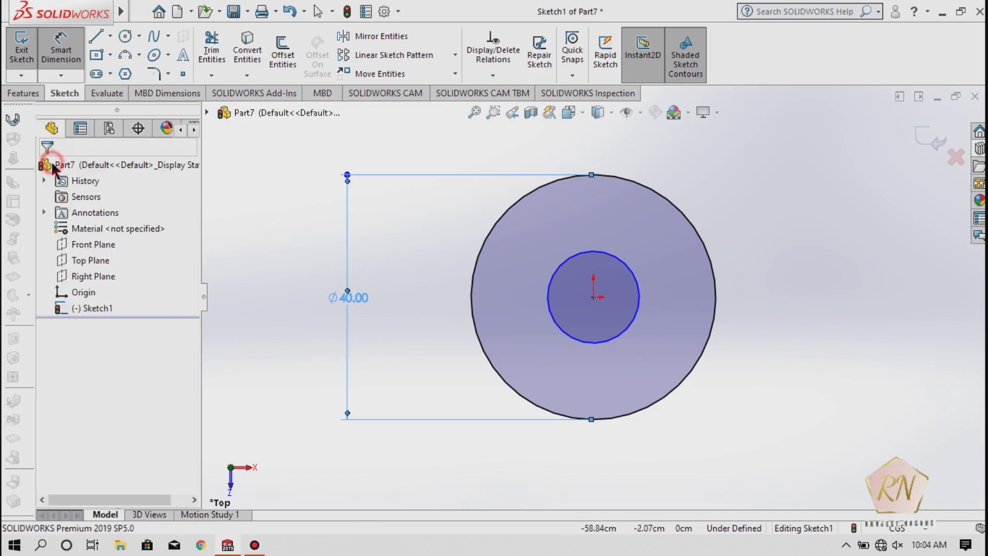
# Undo the dimension and inner circle, leaving one undimensioned large circle
pyautogui.click(287, 11)
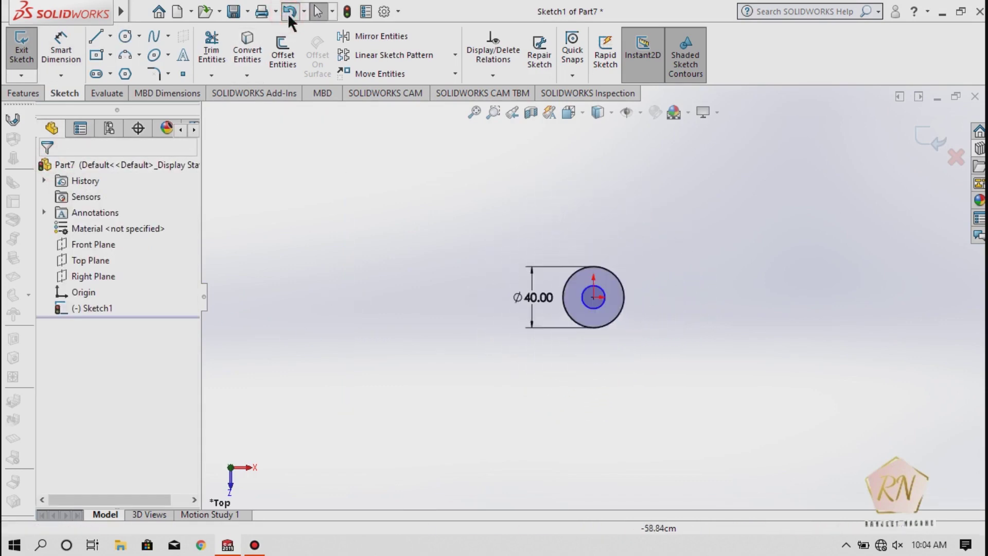
pyautogui.click(289, 13)
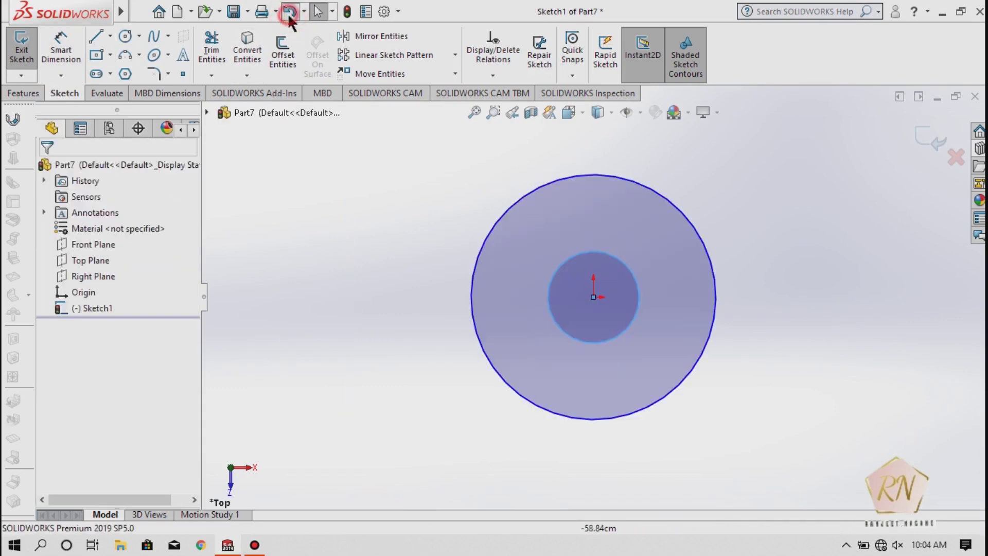
pyautogui.click(288, 12)
pyautogui.click(289, 13)
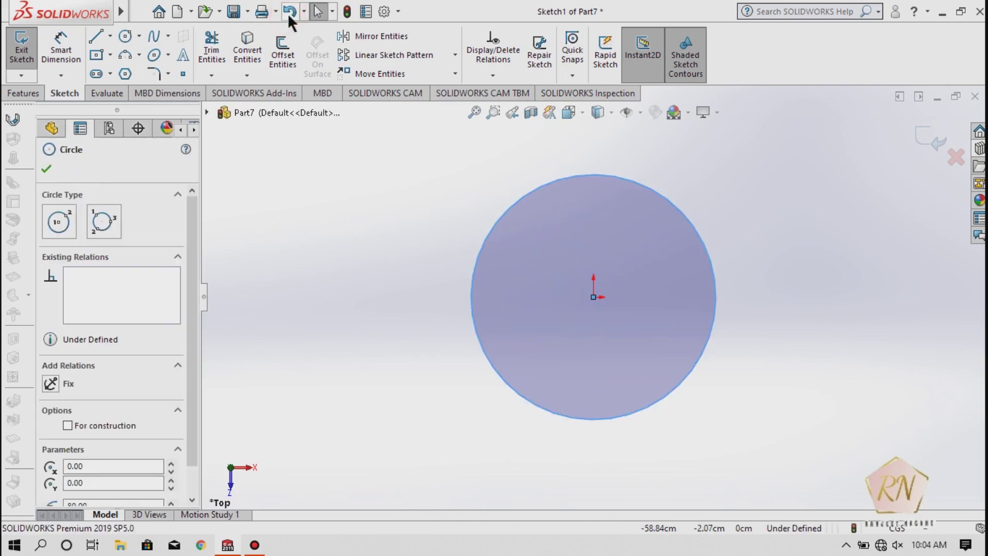
# Remove the leftover circle and draw a radius-30 circle centred on the origin
pyautogui.click(288, 13)
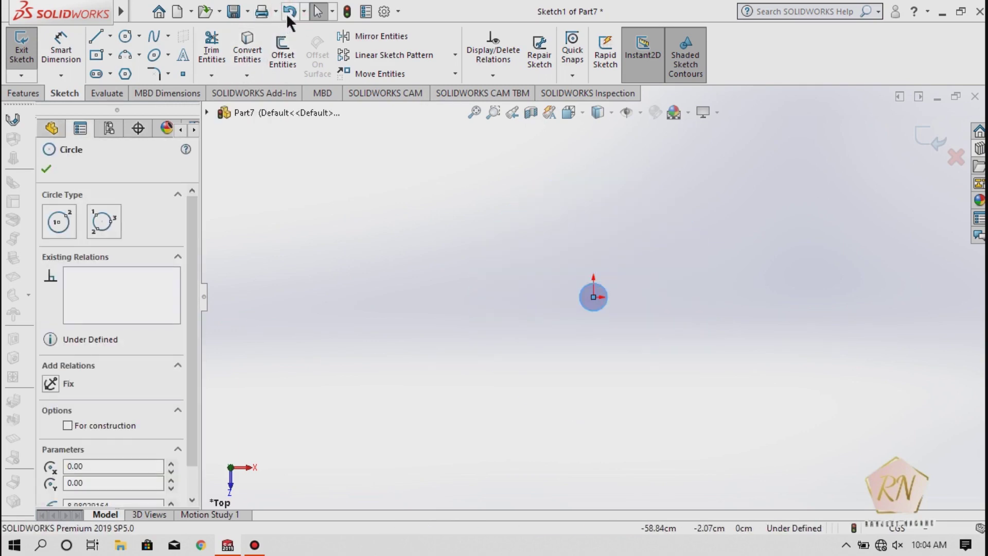
pyautogui.click(288, 12)
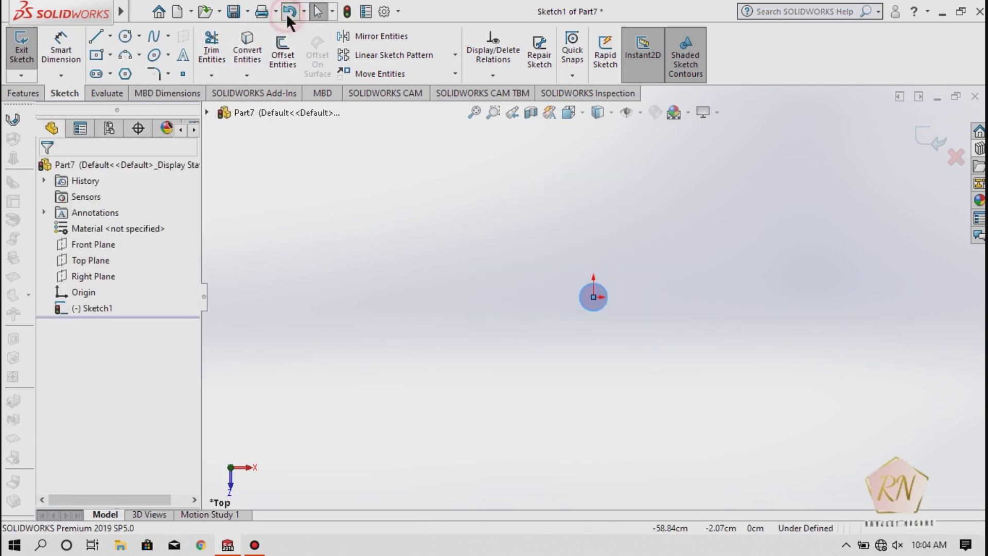
pyautogui.click(128, 36)
pyautogui.click(595, 297)
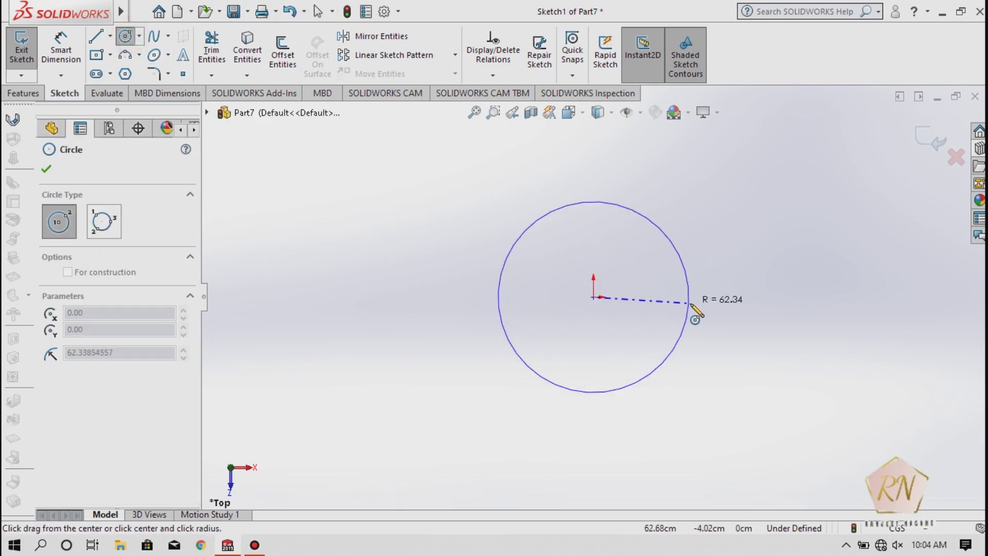
pyautogui.click(691, 305)
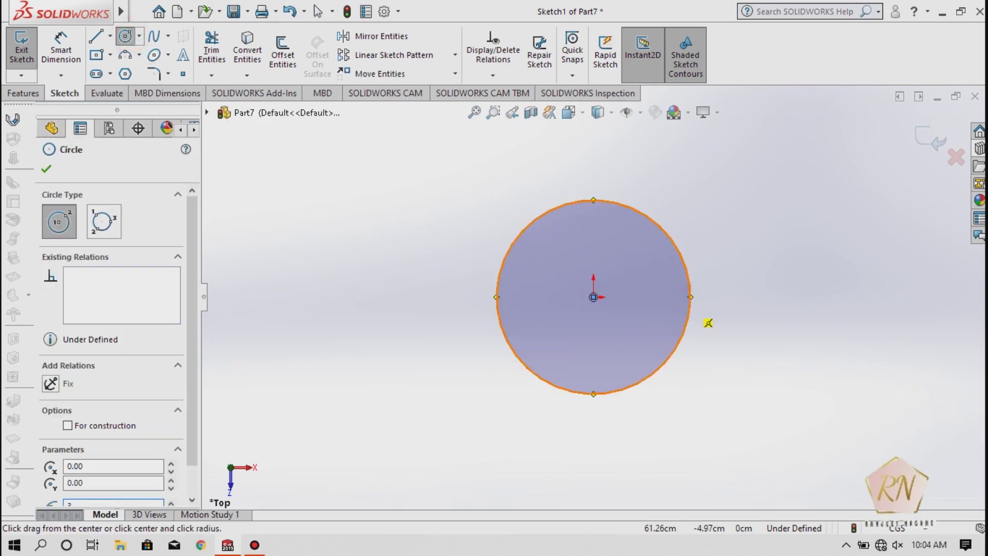
pyautogui.press('Return')
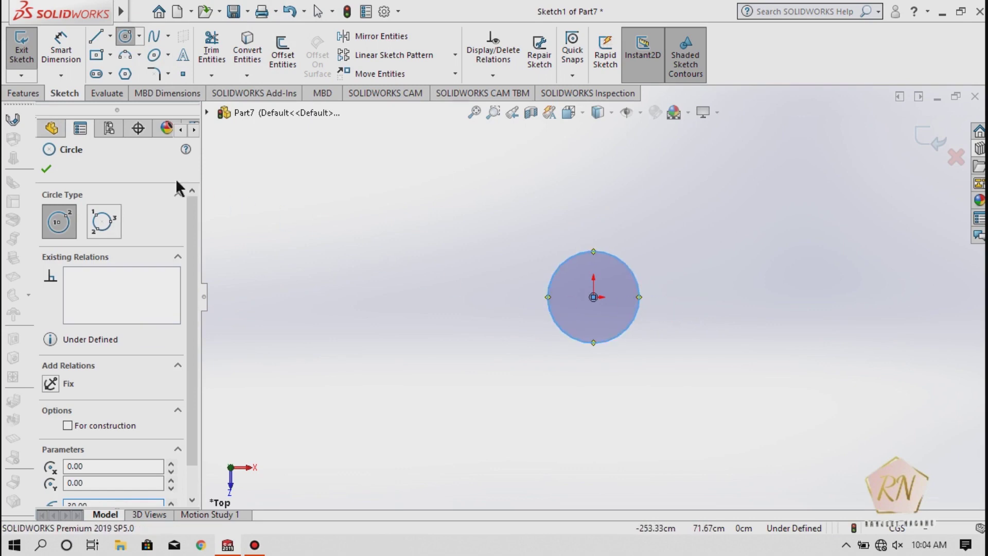
pyautogui.click(45, 170)
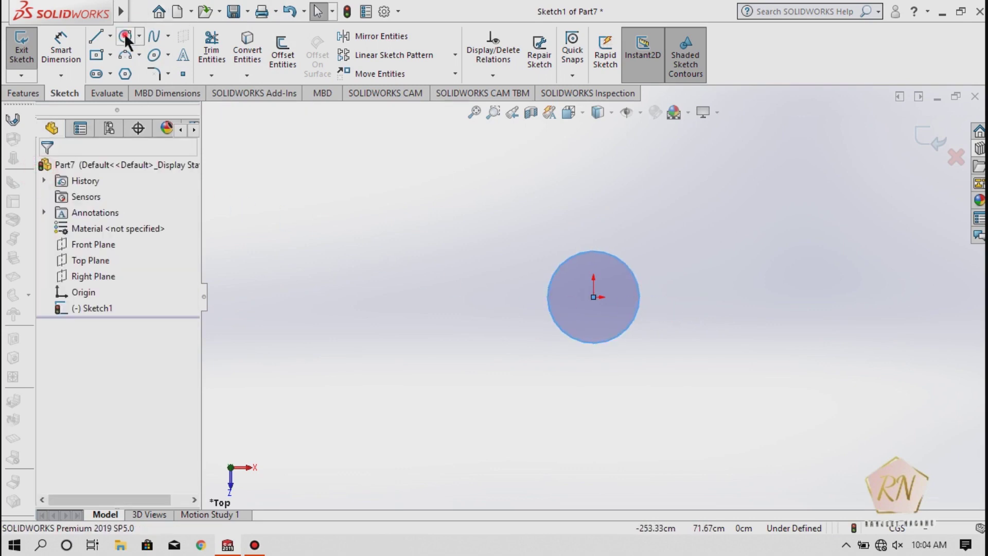
# Draw a concentric radius-40 circle around it, centred on the origin
pyautogui.click(125, 36)
pyautogui.click(594, 297)
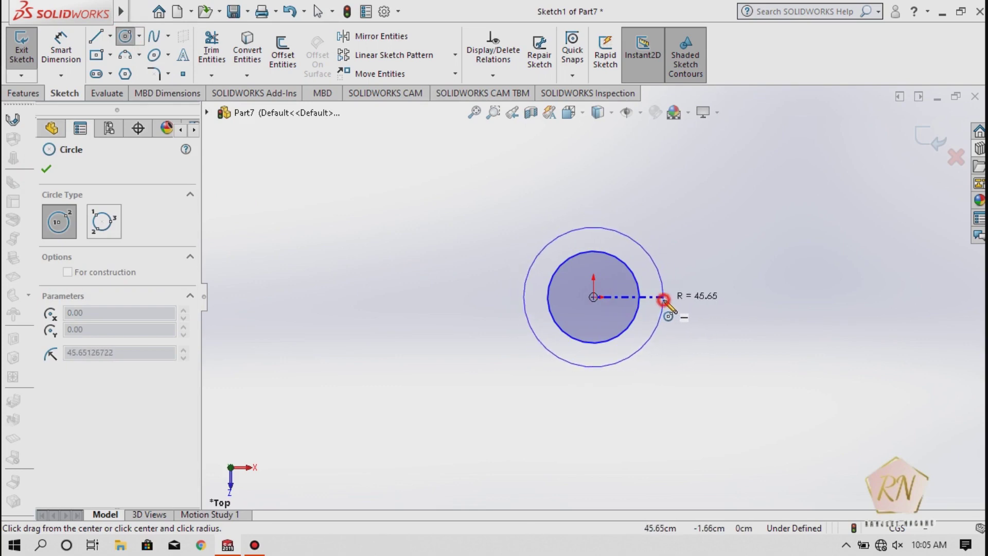
pyautogui.click(664, 298)
pyautogui.write('40')
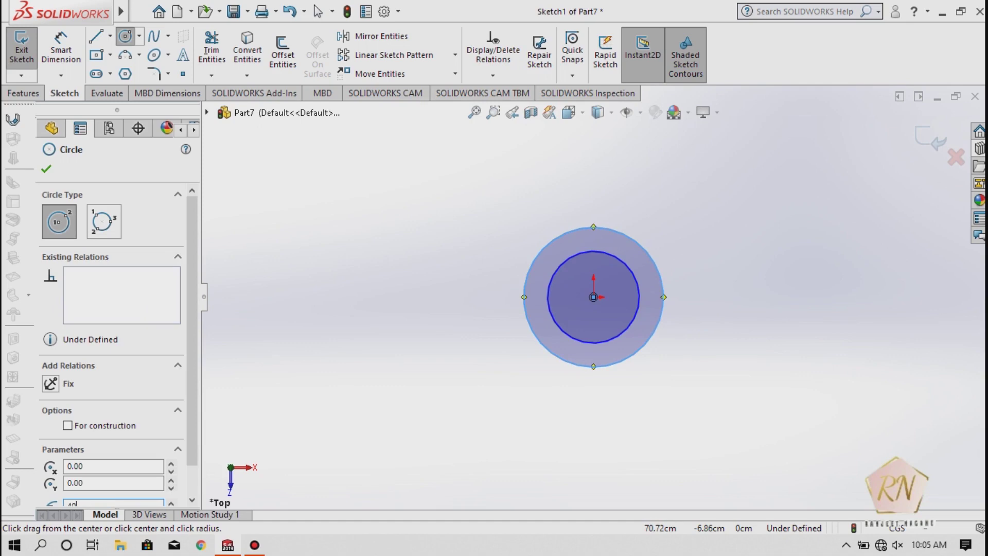
pyautogui.press('Return')
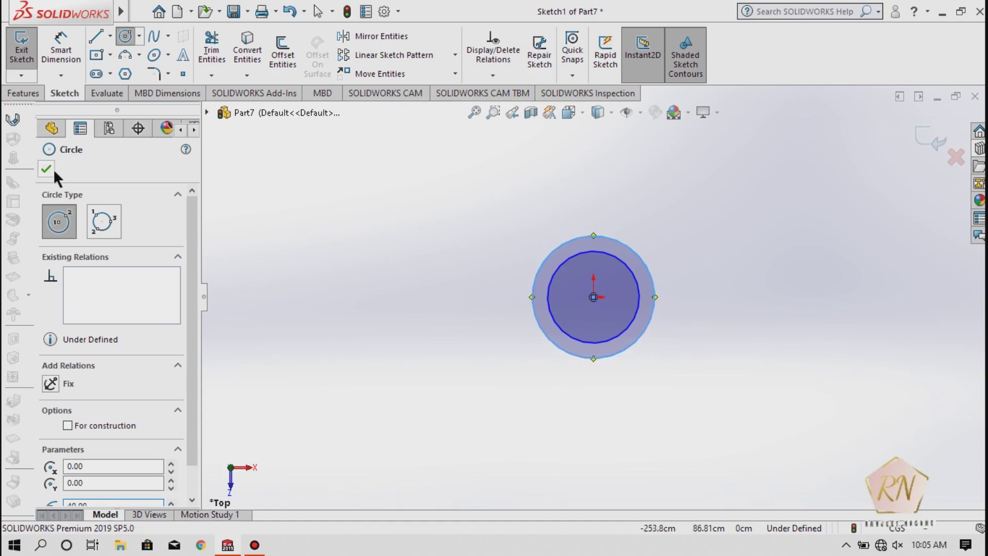
pyautogui.click(46, 169)
# Exit the sketch, cancel a failed extrusion that lacked a sketch, and reopen the two-circle sketch
pyautogui.click(21, 51)
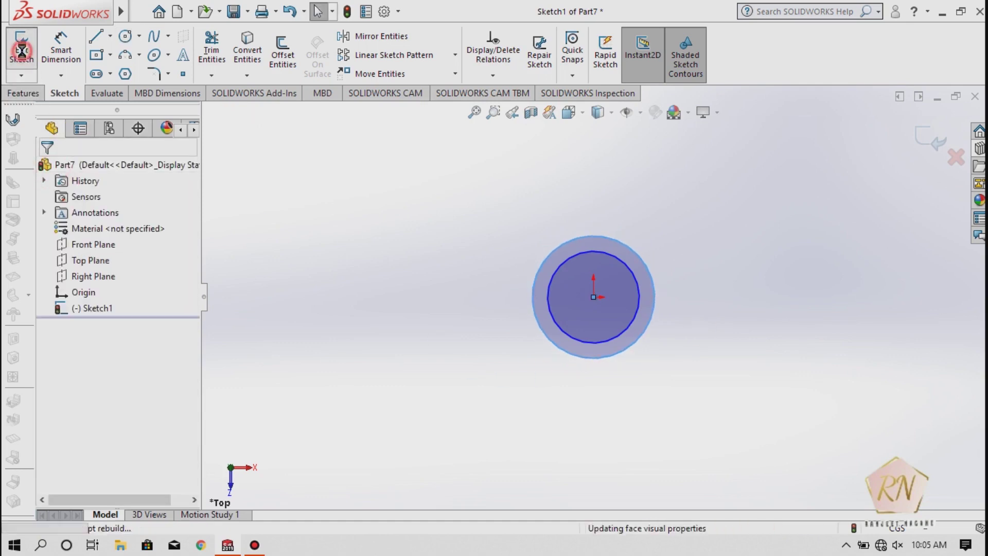
pyautogui.click(36, 92)
pyautogui.click(32, 56)
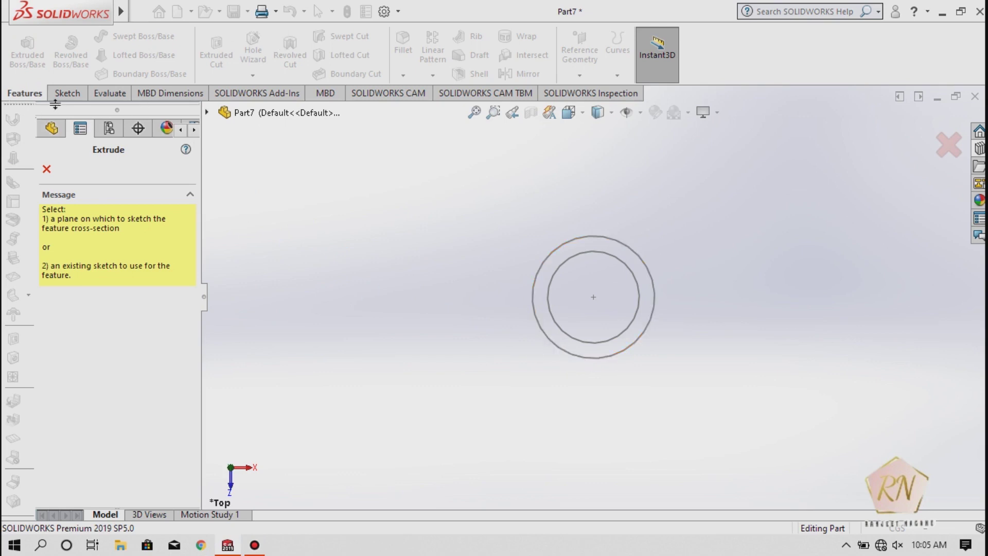
pyautogui.click(47, 171)
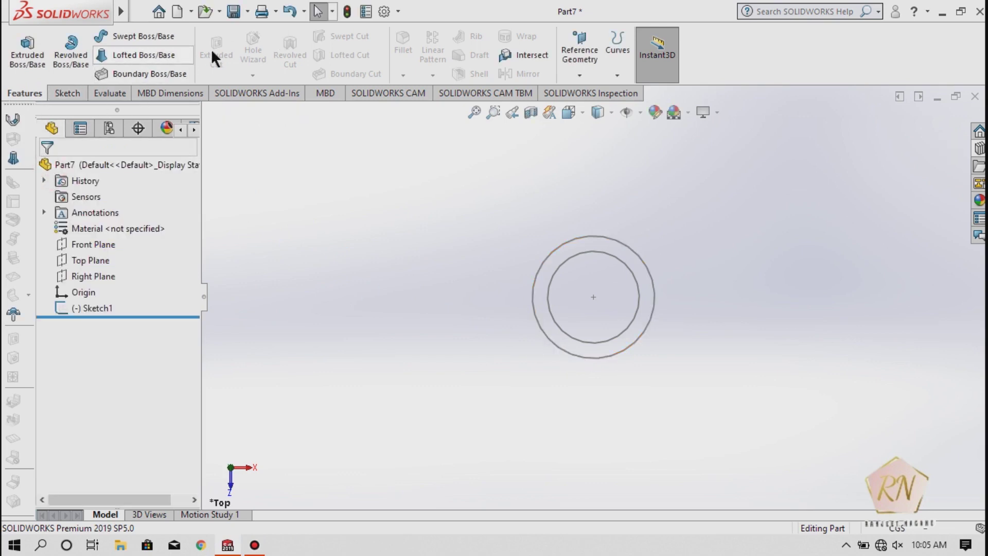
pyautogui.click(284, 11)
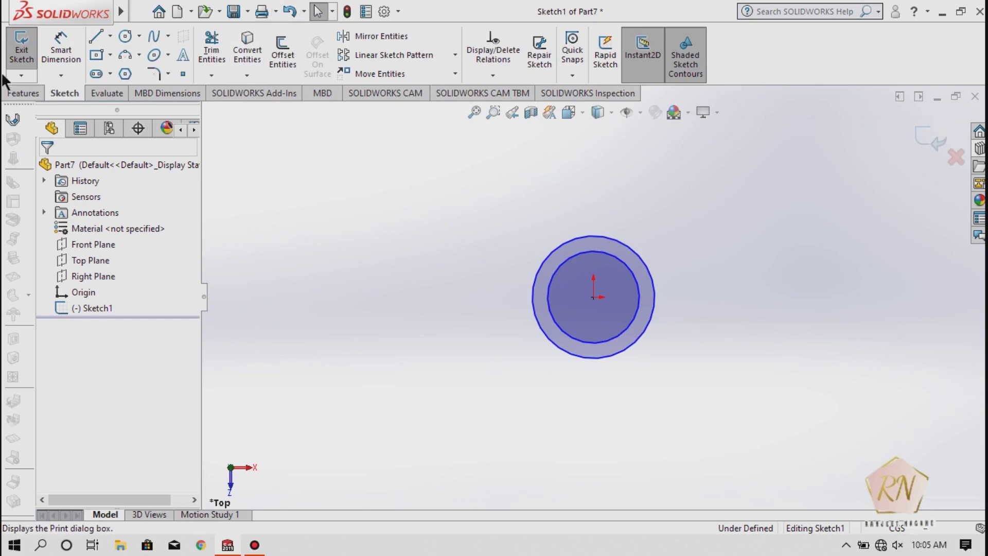
pyautogui.click(24, 93)
# Extrude the 30/40 two-circle sketch Blind to 15 cm as Boss-Extrude1
pyautogui.click(39, 52)
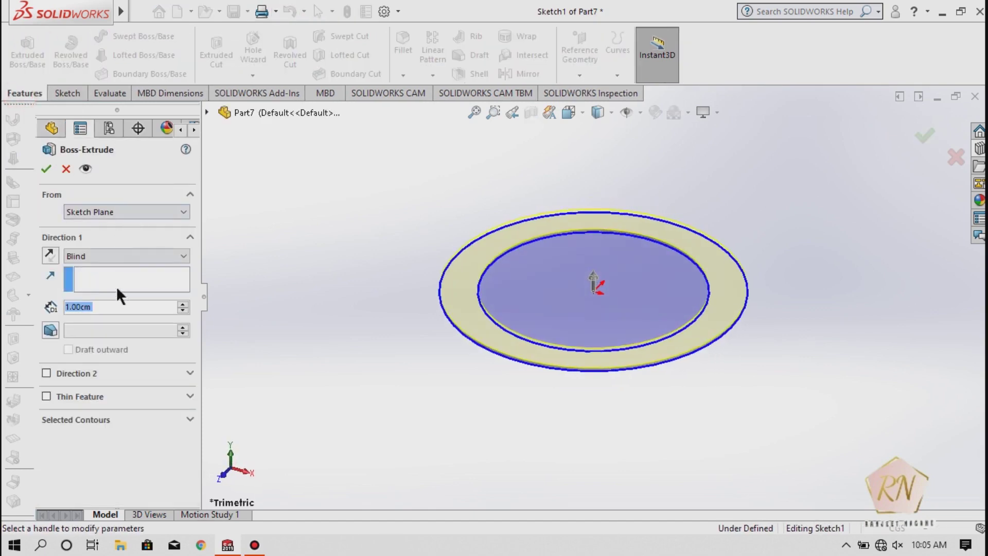
pyautogui.write('10')
pyautogui.press('Return')
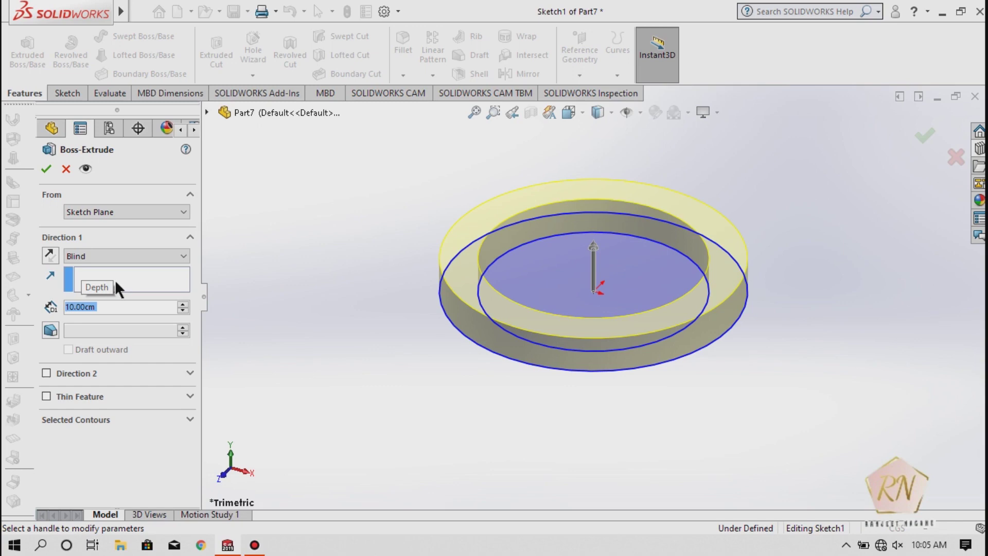
pyautogui.write('15')
pyautogui.press('Return')
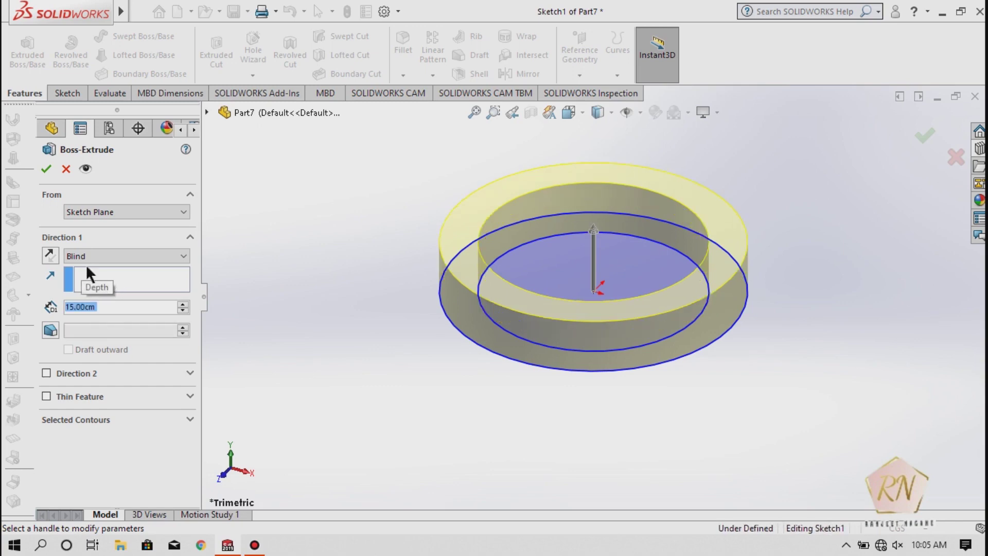
pyautogui.click(45, 170)
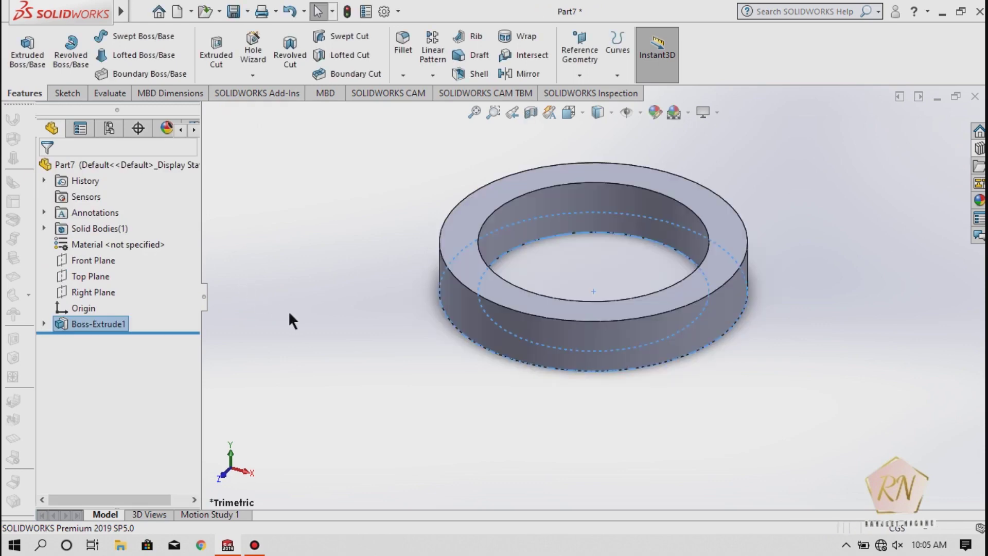
# Clear the selection, save the ring part as Washer, and close Washer
pyautogui.click(288, 310)
pyautogui.scroll(2, 337, 352)
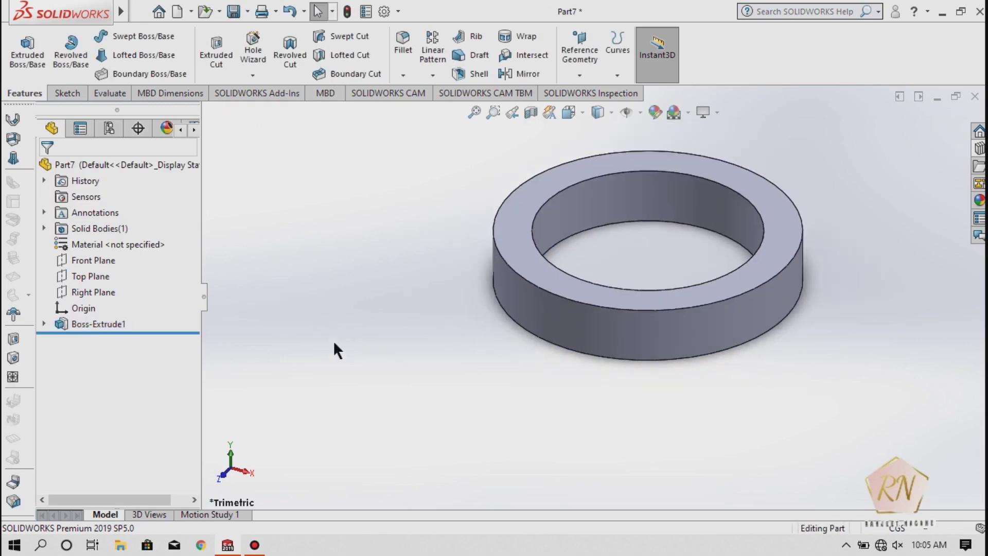
pyautogui.scroll(-2, 739, 261)
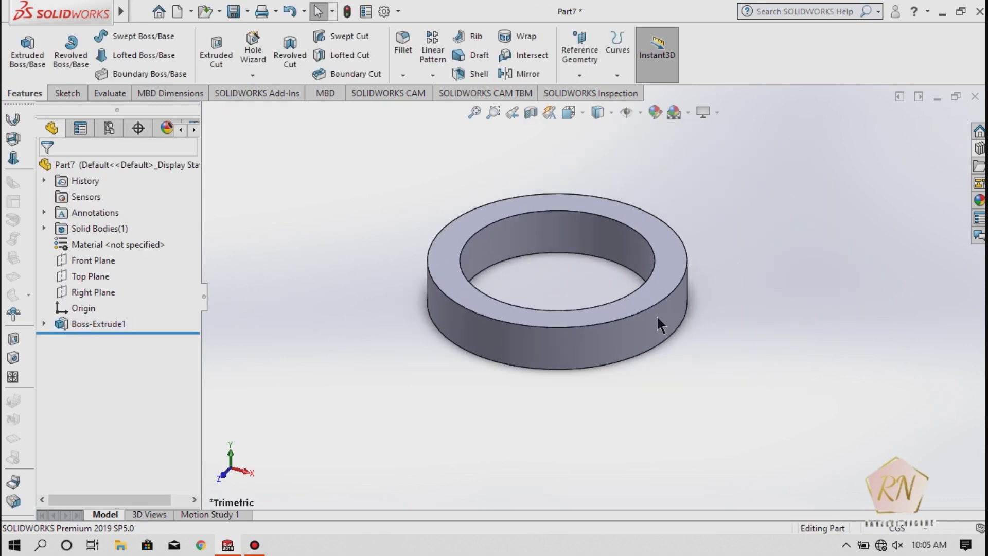
pyautogui.hotkey('ctrl', 's')
pyautogui.write('Washer')
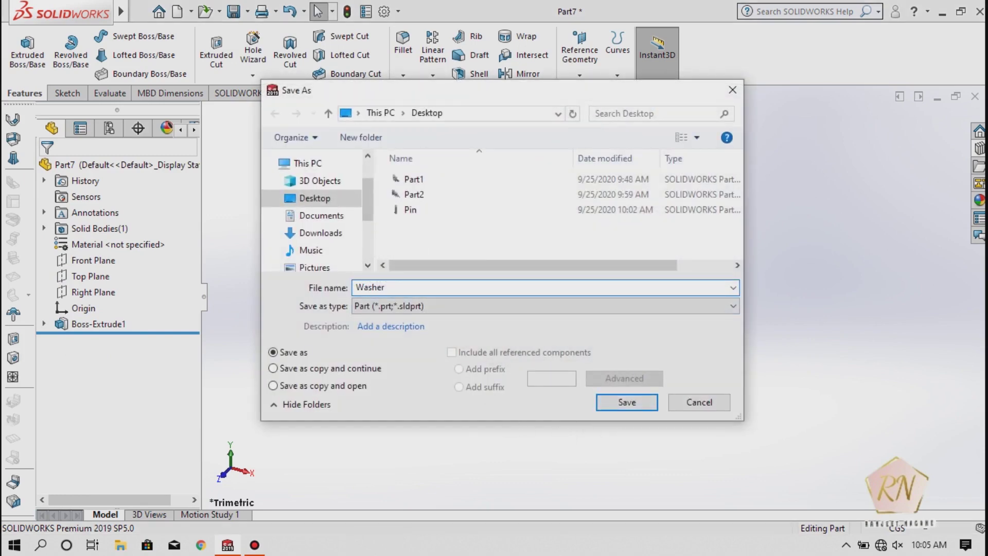
pyautogui.click(640, 404)
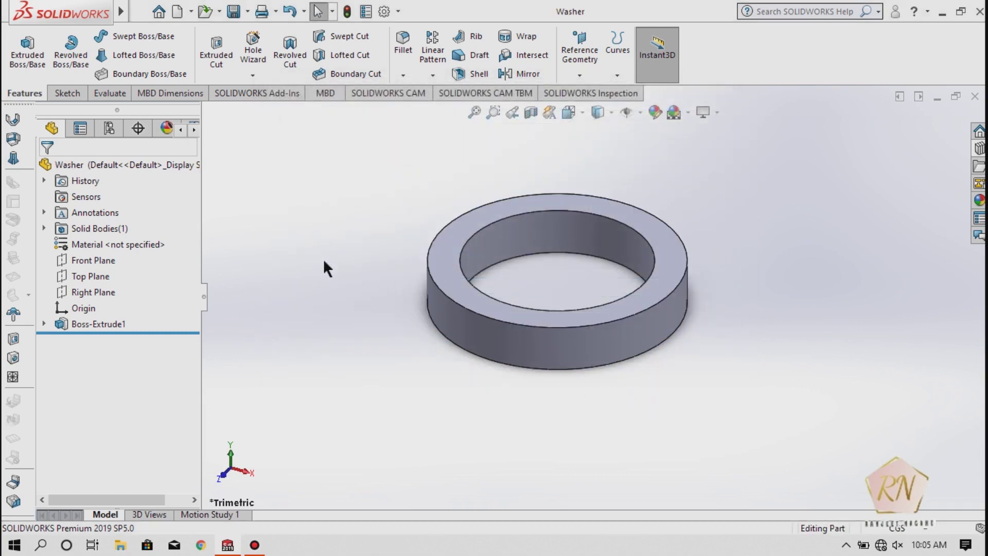
pyautogui.click(975, 97)
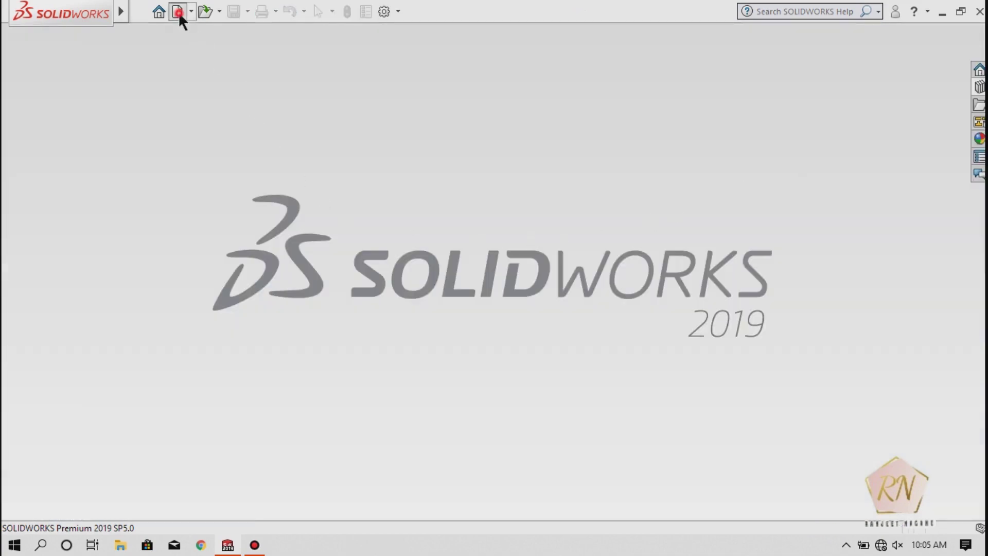
# Create a new Assembly document
pyautogui.click(178, 11)
pyautogui.click(504, 265)
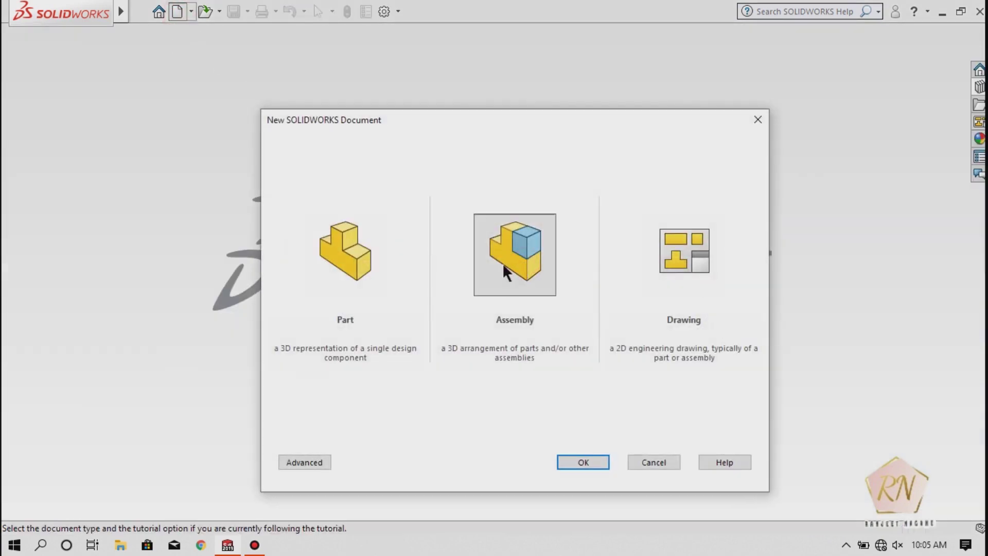
pyautogui.click(577, 461)
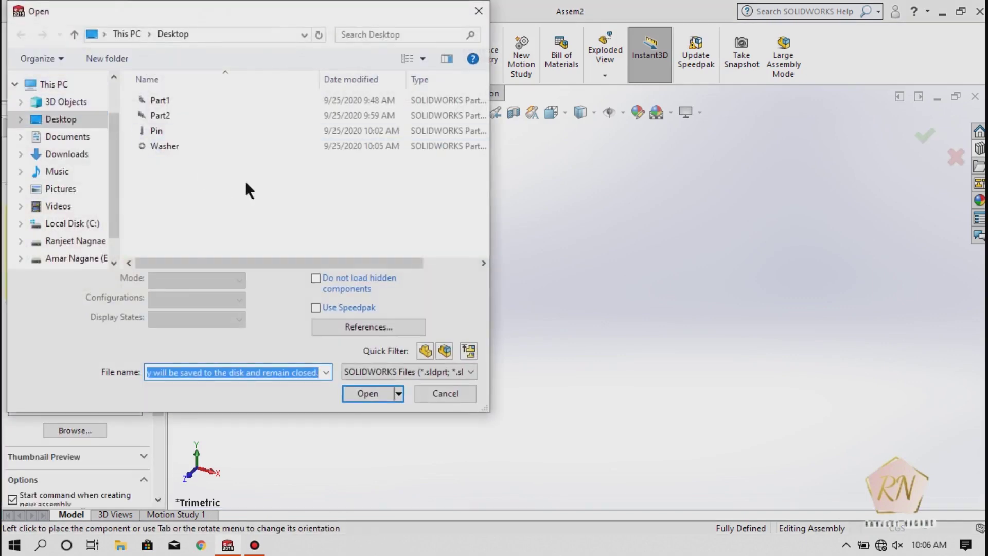
# Insert Part1, Part2, Pin and Washer, placing each one in the graphics area
pyautogui.moveTo(282, 190); pyautogui.dragTo(163, 100)
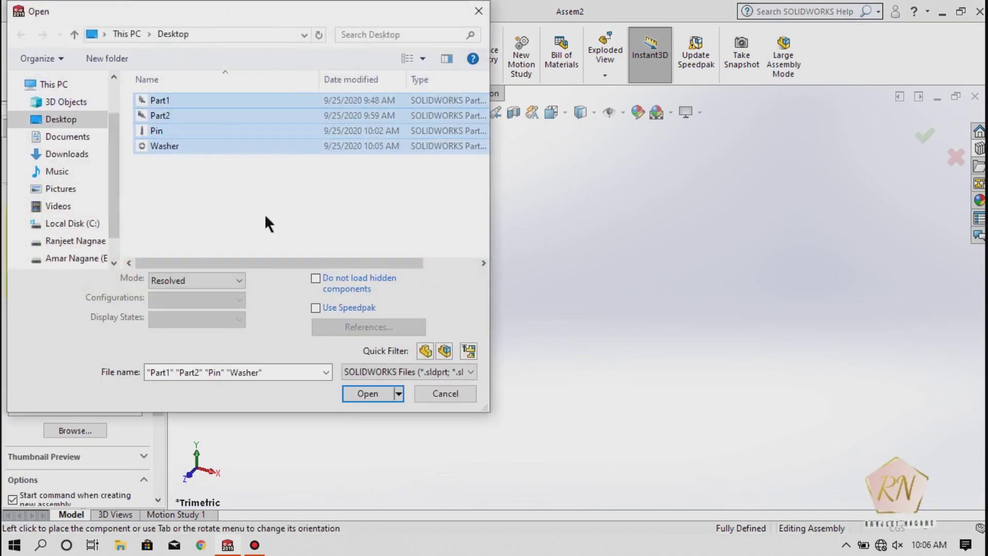
pyautogui.click(377, 391)
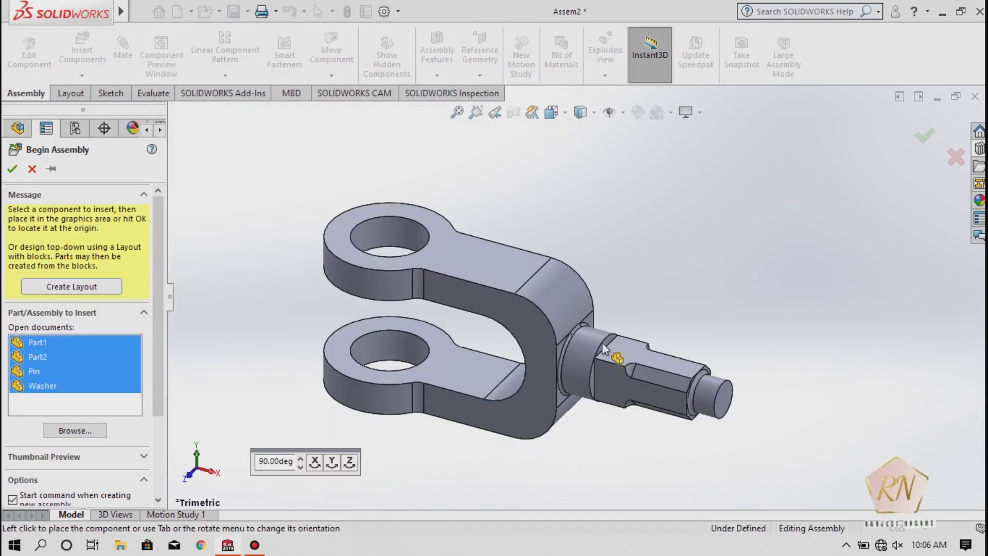
pyautogui.click(753, 363)
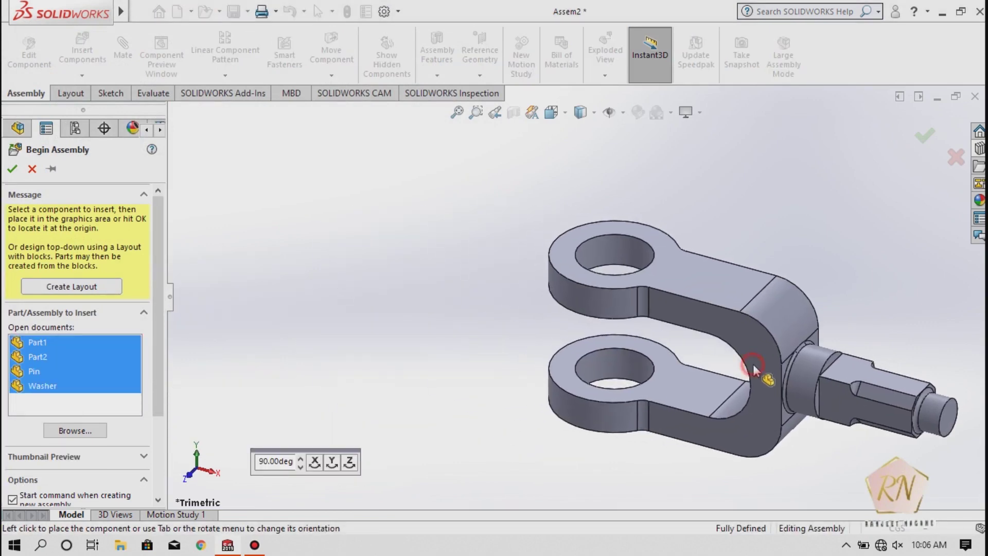
pyautogui.scroll(4, 669, 355)
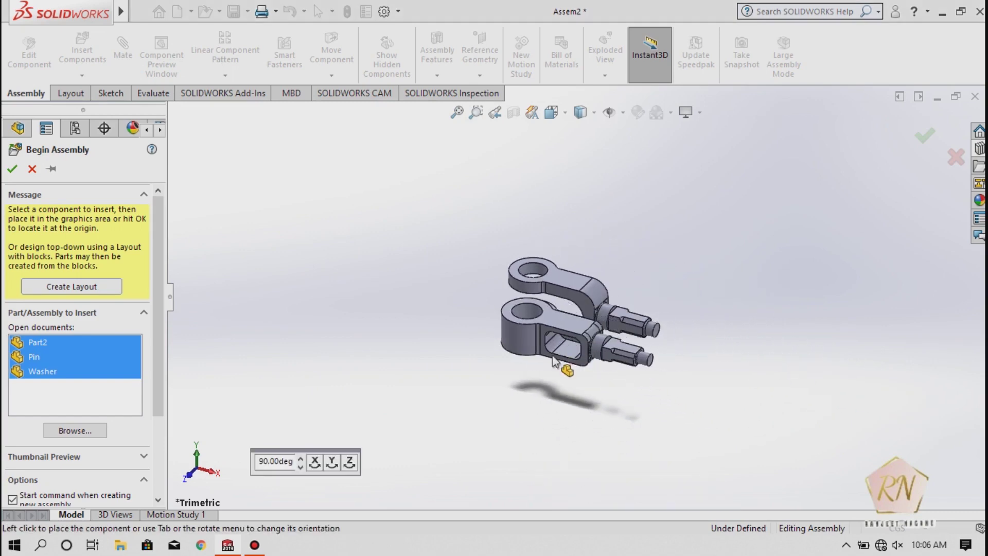
pyautogui.click(549, 380)
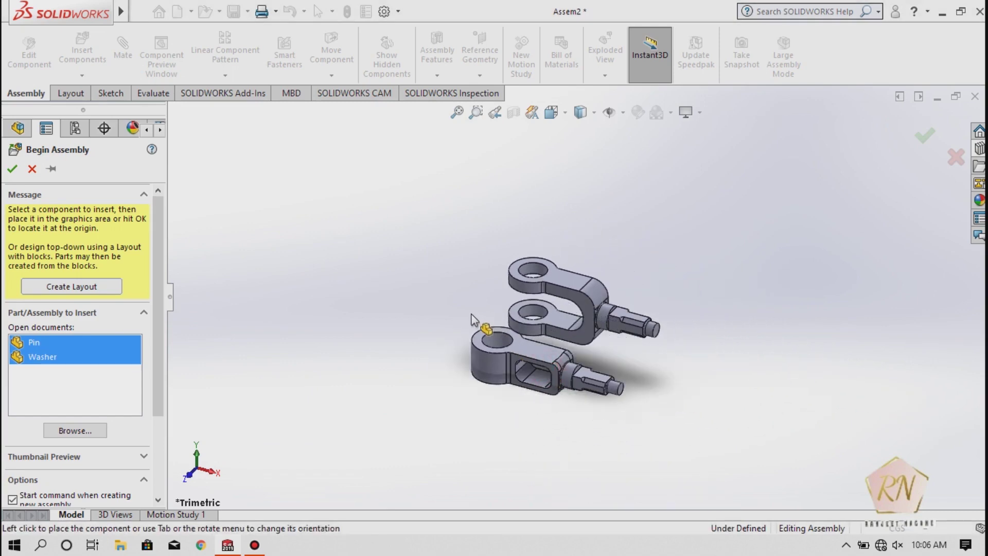
pyautogui.click(441, 277)
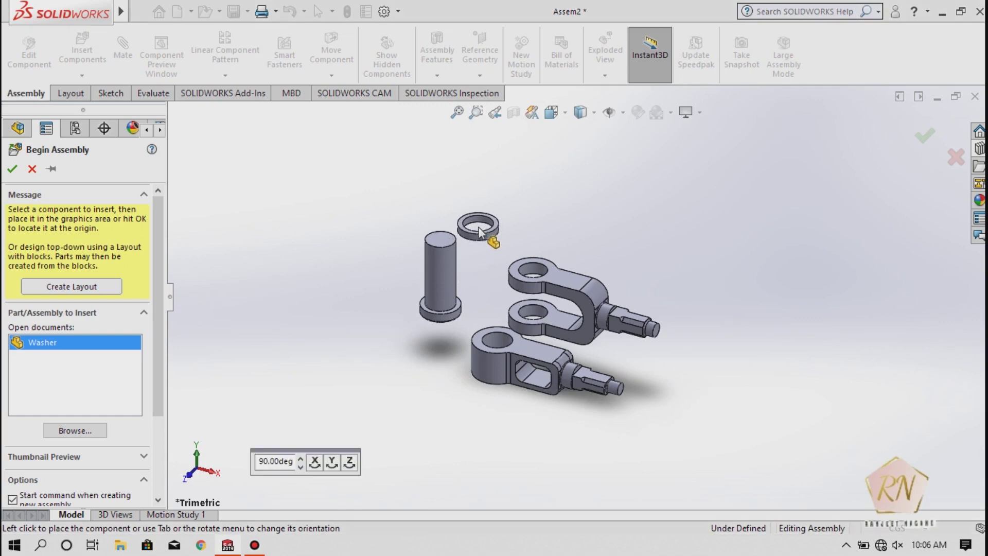
pyautogui.click(482, 230)
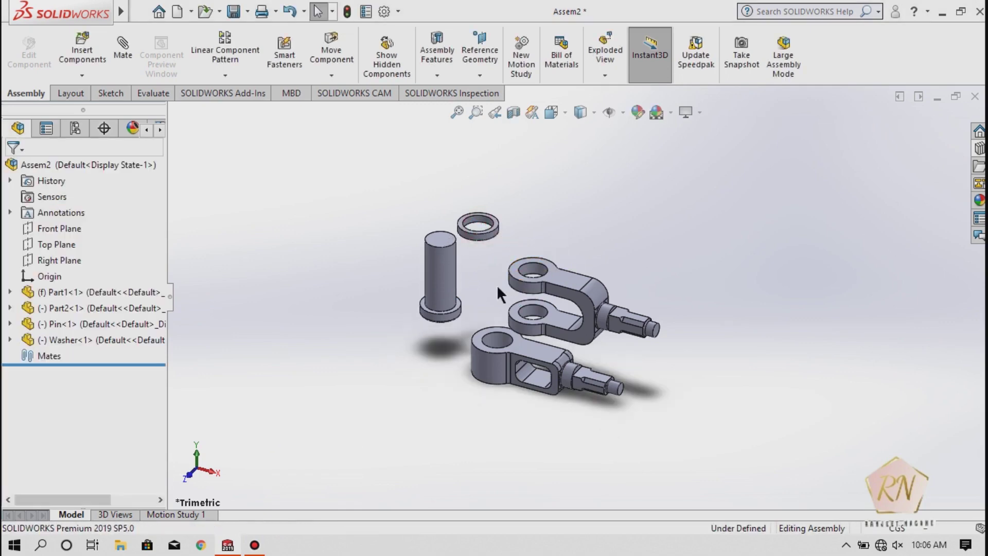
# In Mate, select Part2's hole face and Part1's hole face
pyautogui.scroll(2, 499, 280)
pyautogui.scroll(-3, 513, 289)
pyautogui.scroll(-2, 555, 320)
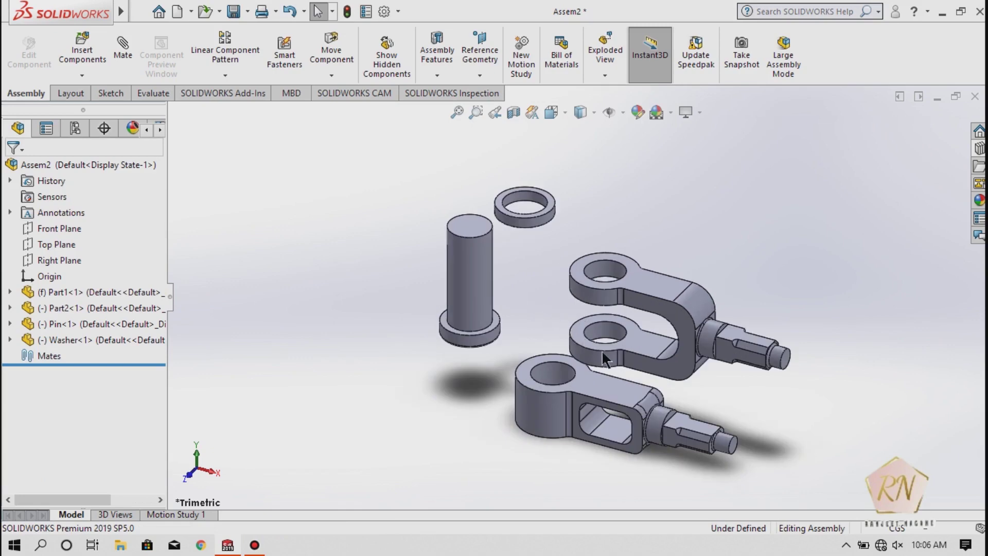
pyautogui.scroll(-2, 601, 349)
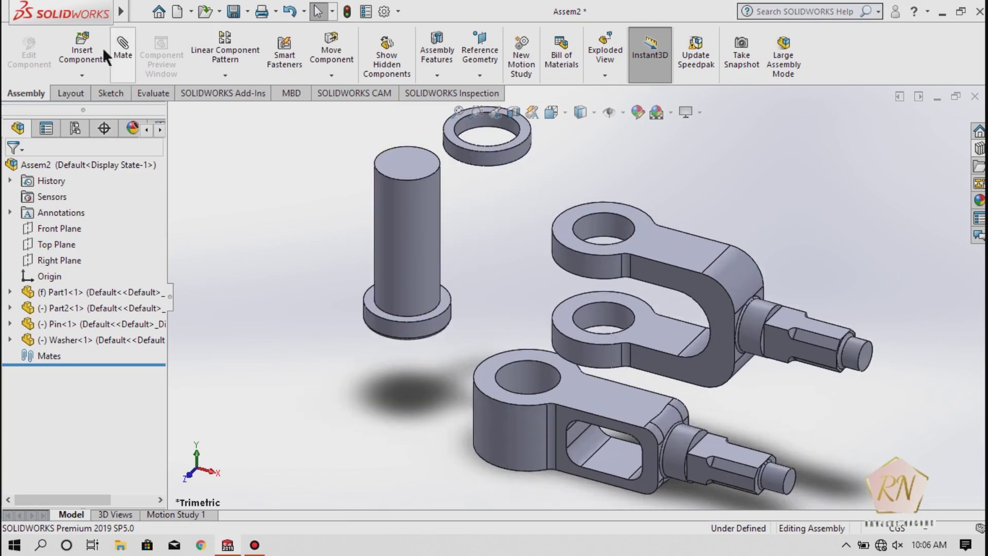
pyautogui.click(123, 49)
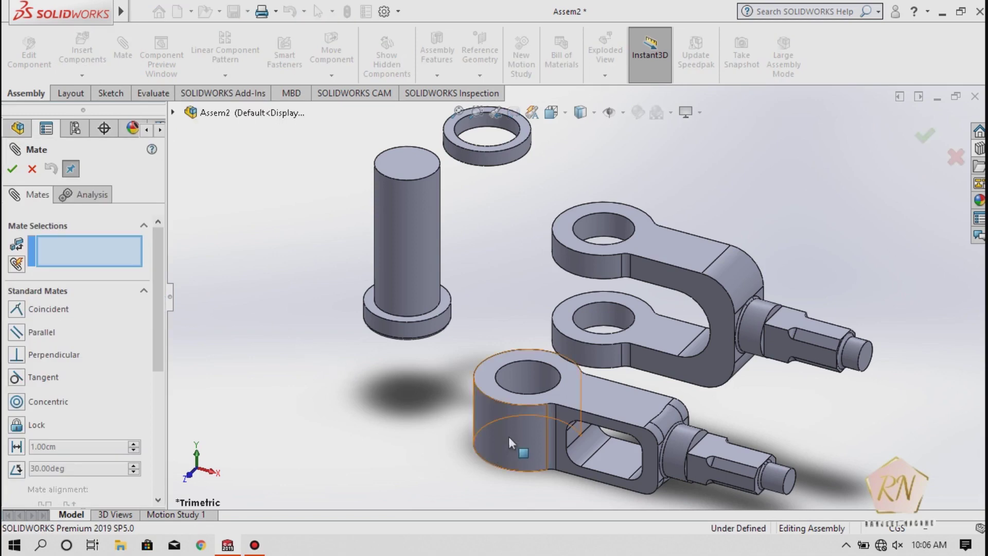
pyautogui.click(523, 378)
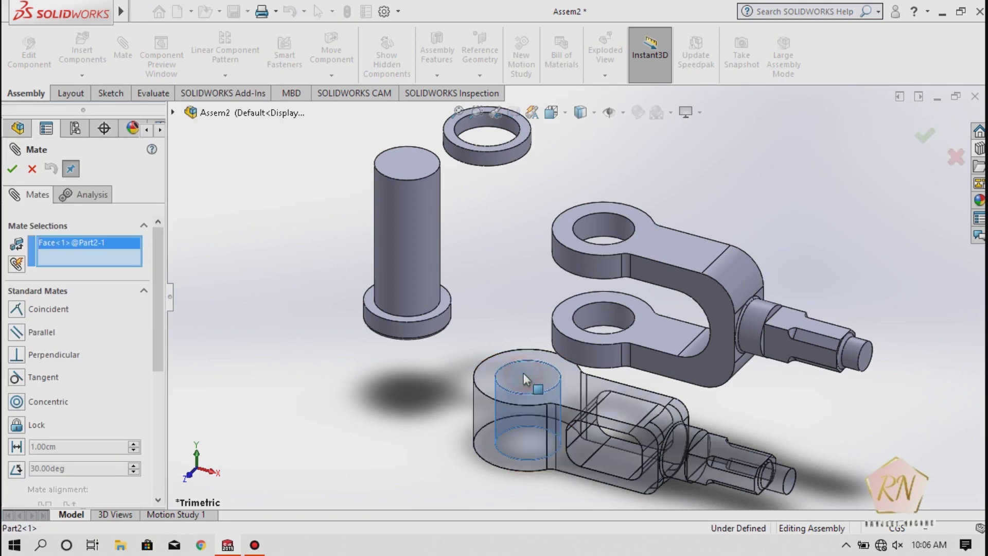
pyautogui.click(594, 315)
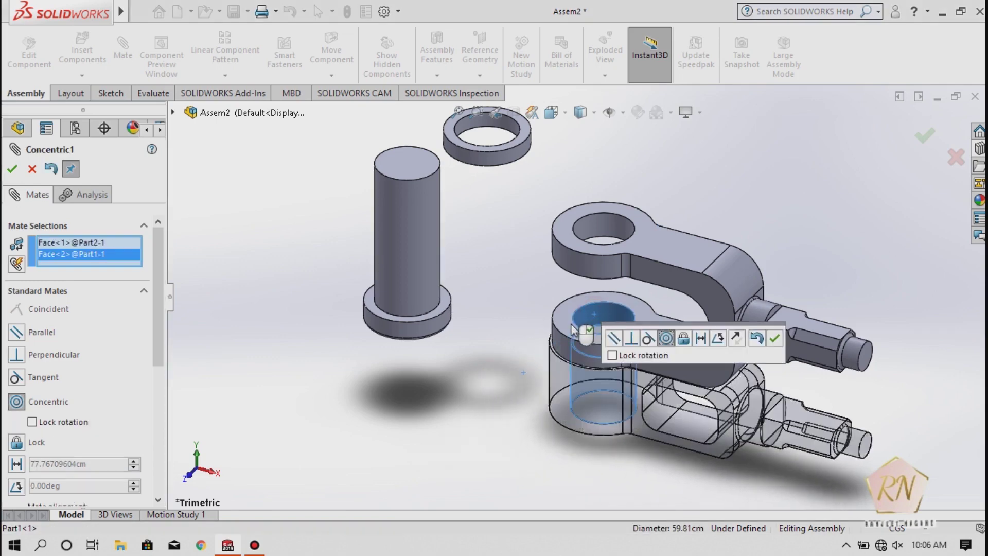
# Orbit to check the alignment and accept the Concentric1 mate
pyautogui.scroll(2, 572, 332)
pyautogui.scroll(-3, 553, 345)
pyautogui.scroll(-2, 556, 345)
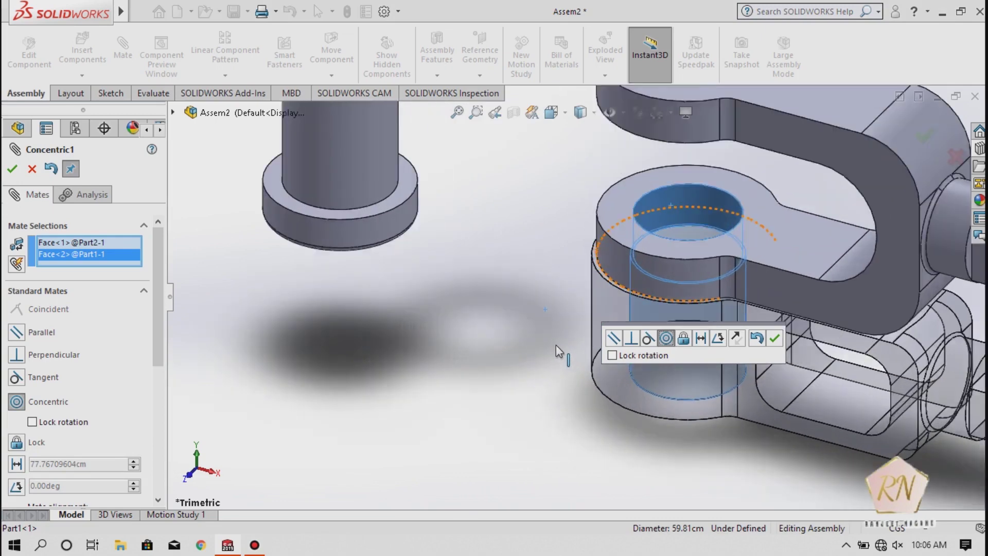
pyautogui.scroll(-1, 556, 344)
pyautogui.scroll(-1, 559, 346)
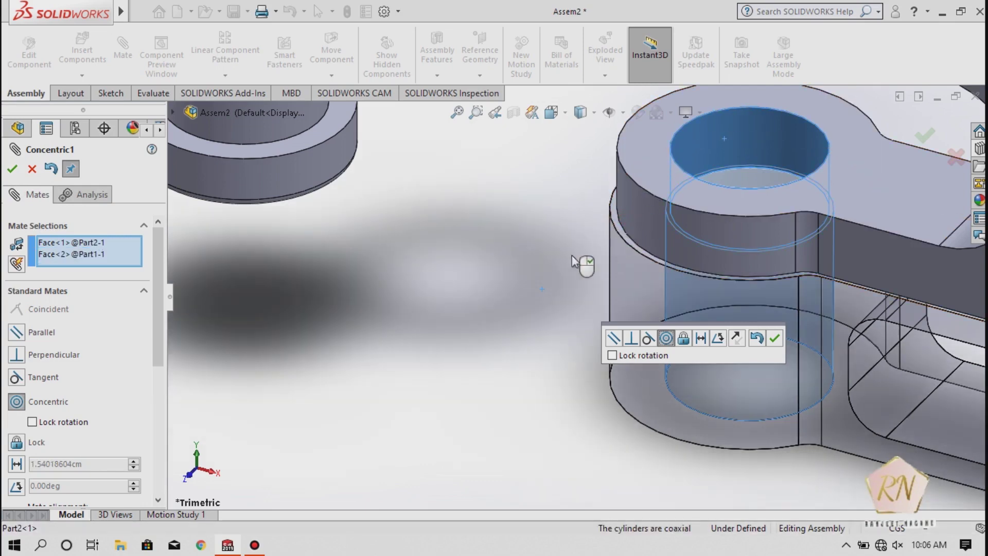
pyautogui.scroll(1, 353, 352)
pyautogui.scroll(1, 349, 351)
pyautogui.scroll(2, 350, 351)
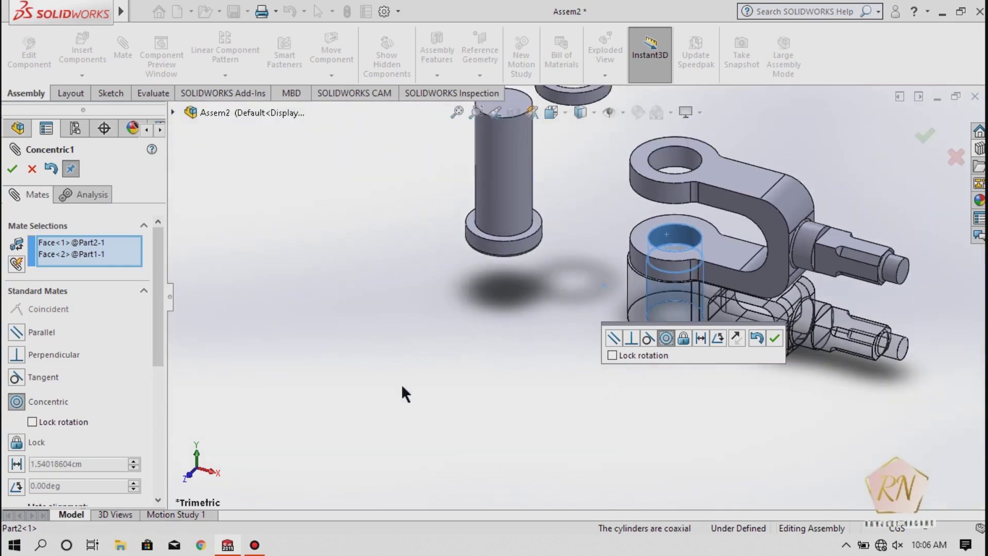
pyautogui.moveTo(408, 406); pyautogui.dragTo(497, 194, button='middle')
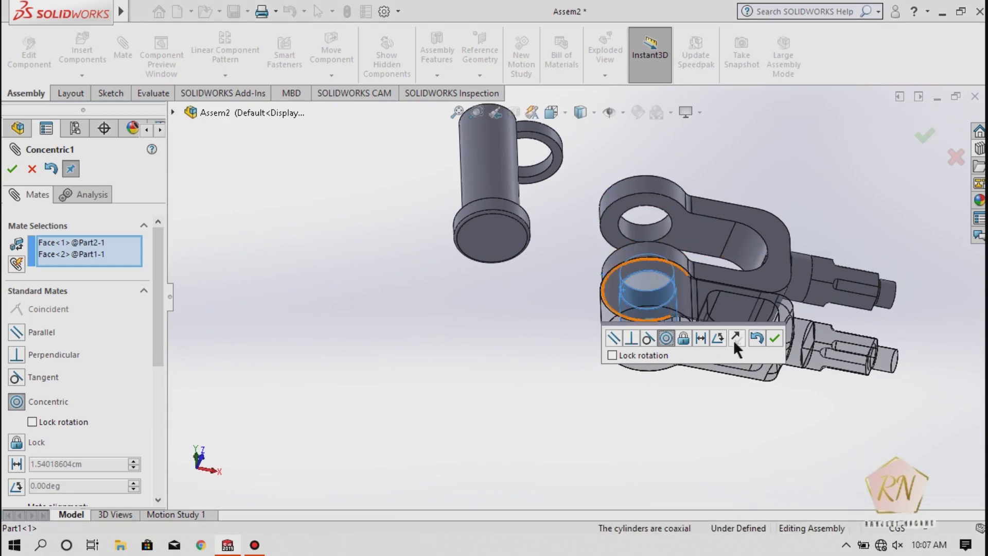
pyautogui.click(778, 338)
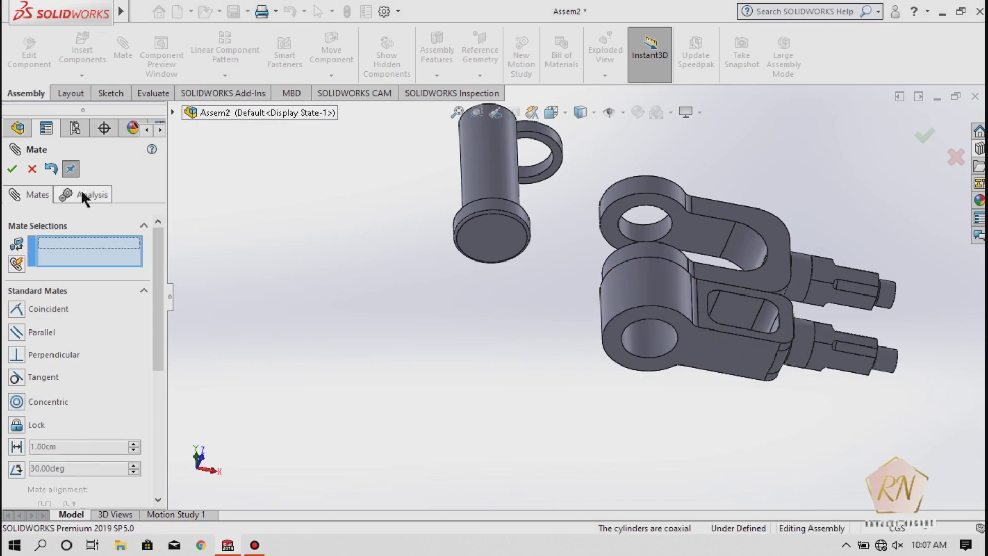
# Add a Coincident mate between Part1's top face and a Part2 face
pyautogui.click(11, 168)
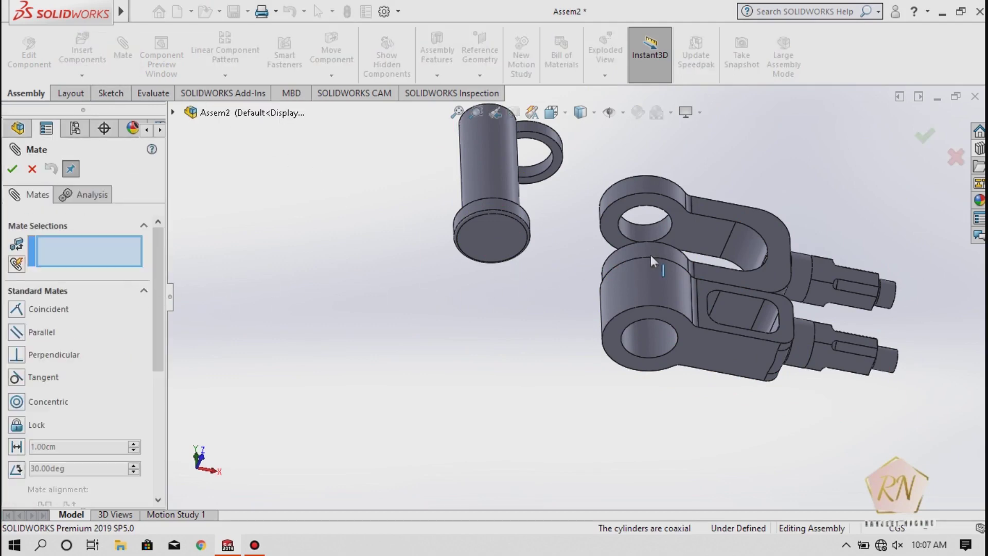
pyautogui.click(678, 226)
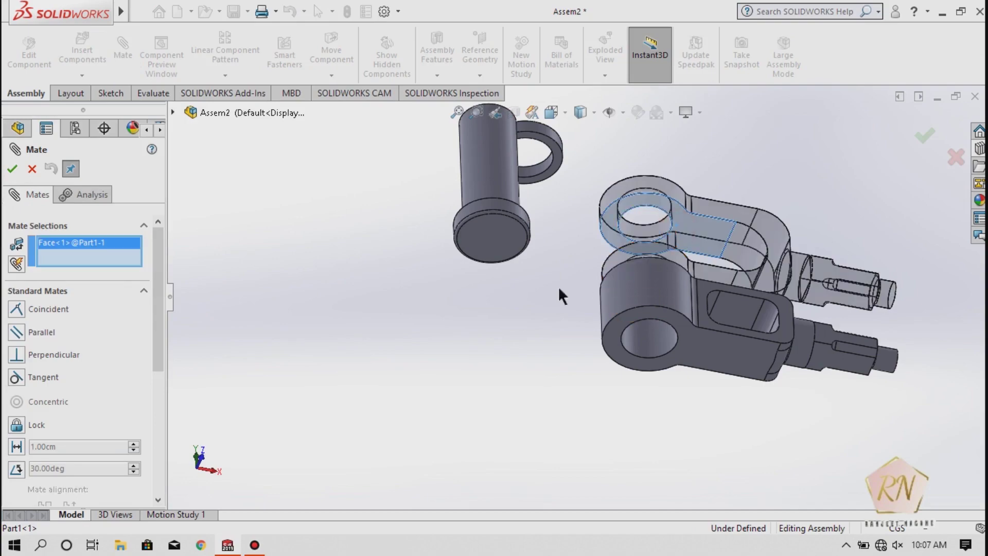
pyautogui.moveTo(503, 323); pyautogui.dragTo(440, 511, button='middle')
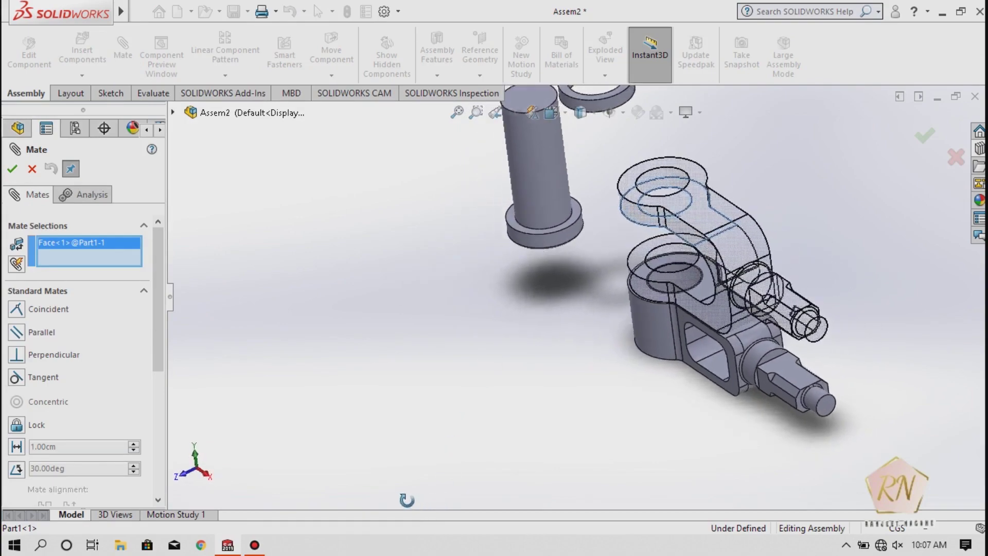
pyautogui.moveTo(440, 511); pyautogui.dragTo(347, 533, button='middle')
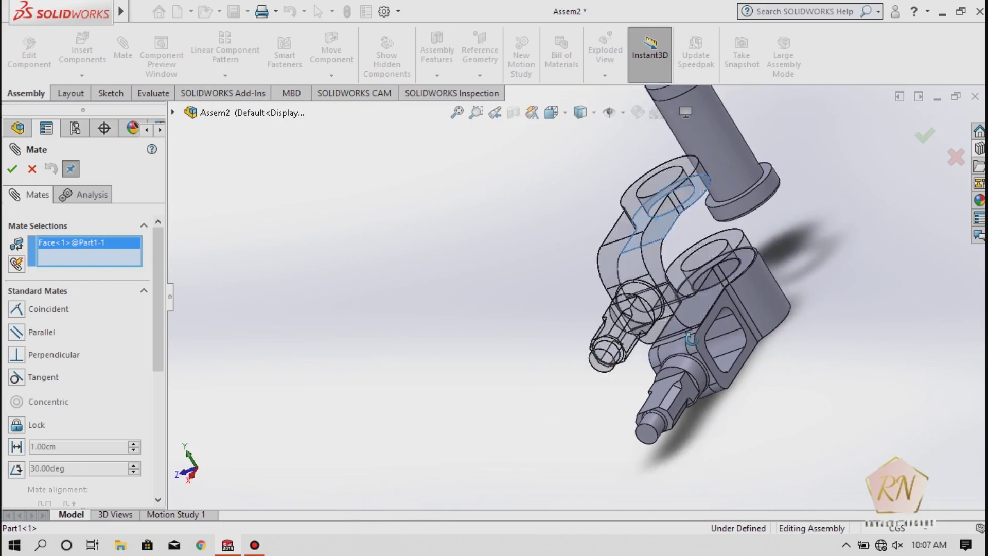
pyautogui.scroll(-5, 632, 309)
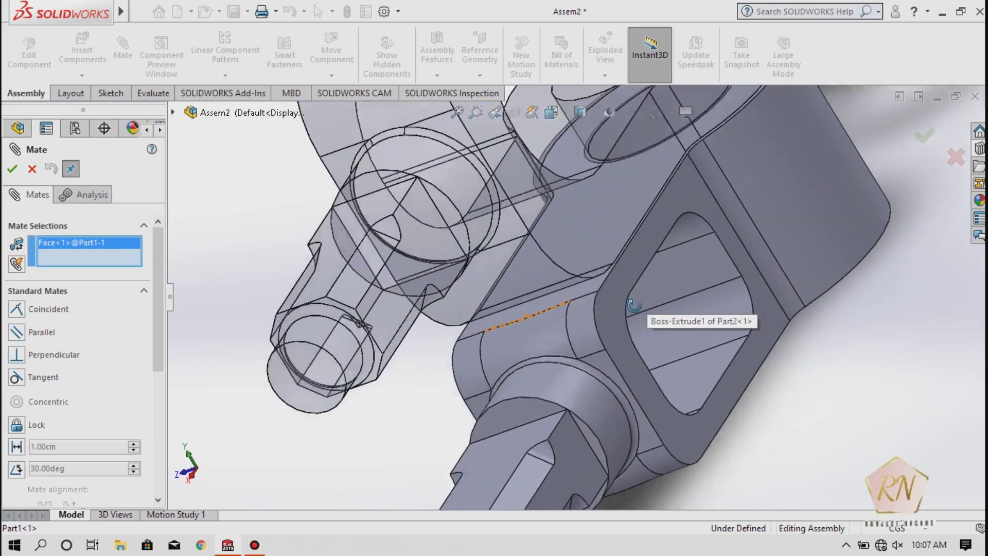
pyautogui.scroll(-2, 632, 305)
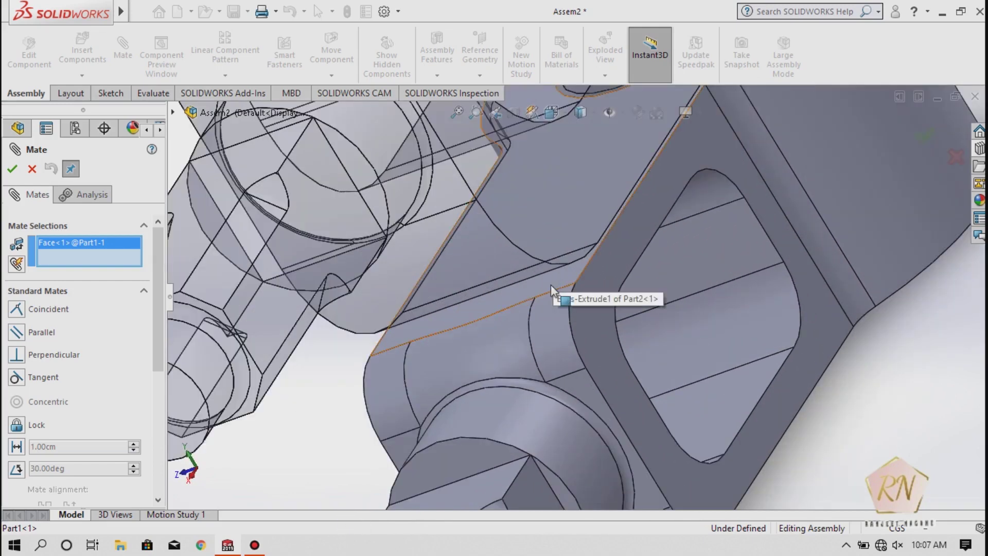
pyautogui.click(552, 287)
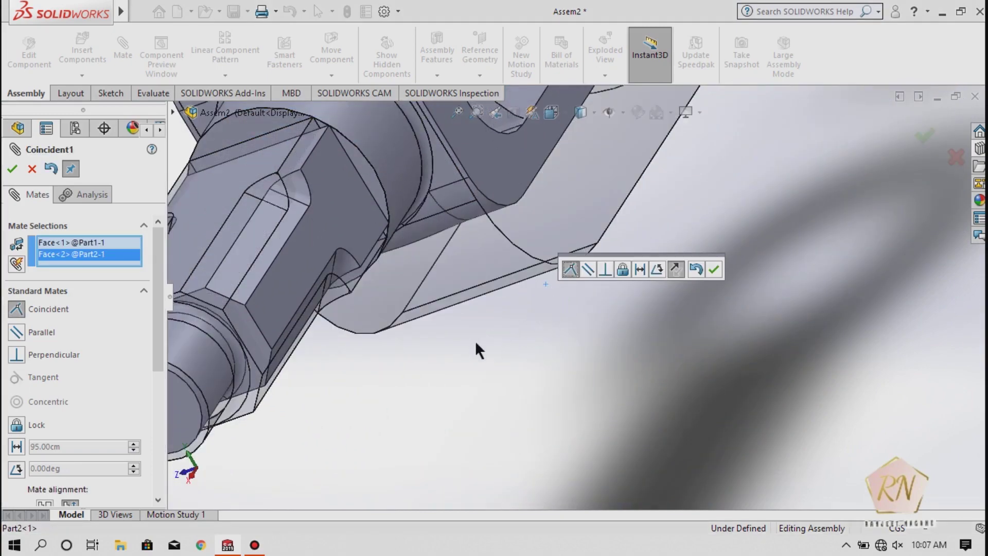
pyautogui.scroll(3, 471, 342)
pyautogui.scroll(2, 472, 341)
pyautogui.scroll(1, 471, 342)
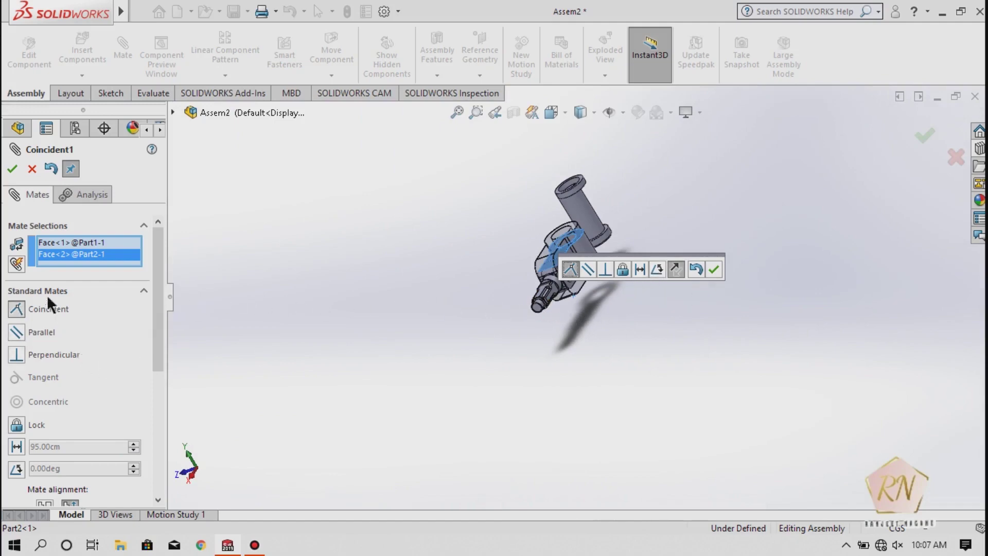
pyautogui.click(12, 168)
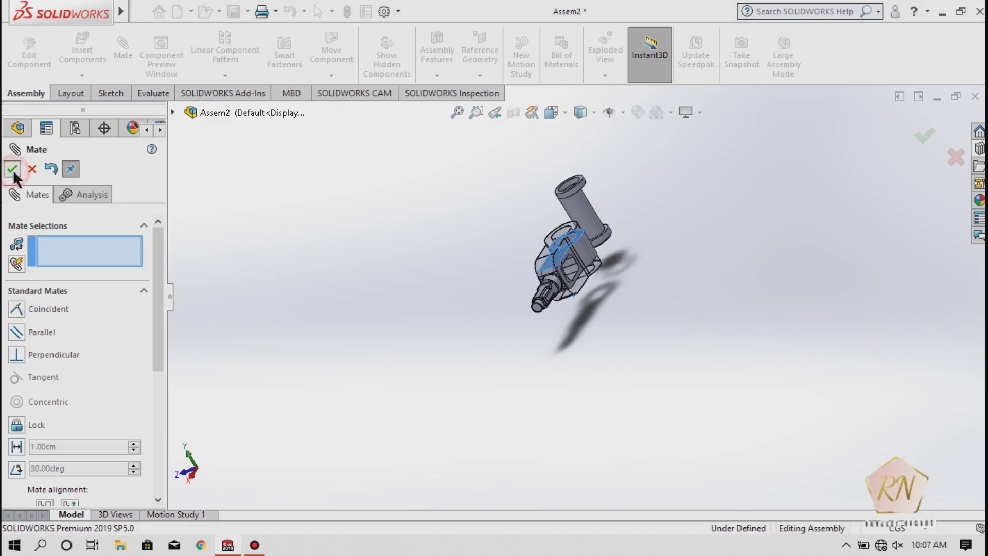
# Inspect the pin axis and lever hole, then undo the coincident mate and cancel Mate
pyautogui.scroll(-3, 607, 205)
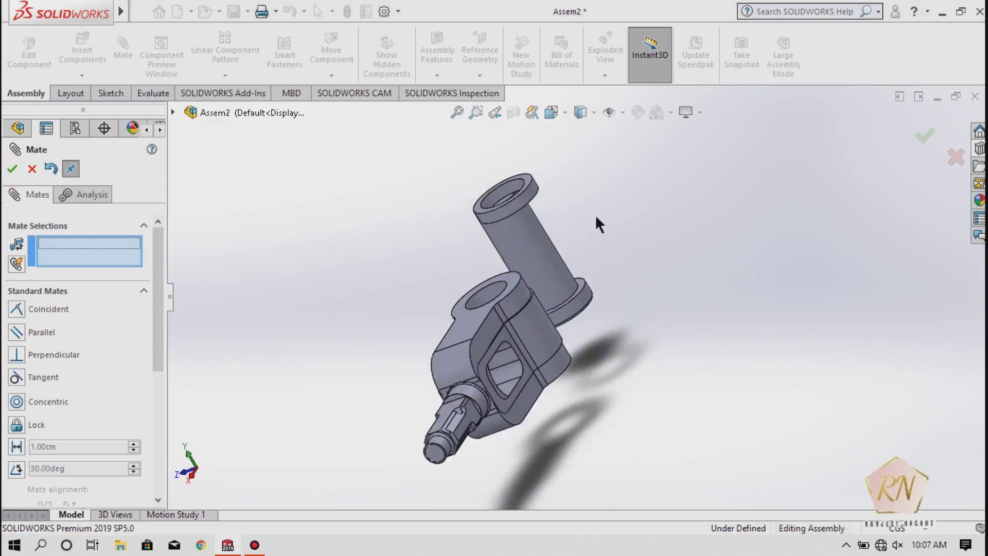
pyautogui.scroll(-3, 582, 227)
pyautogui.scroll(-3, 571, 242)
pyautogui.scroll(-1, 571, 240)
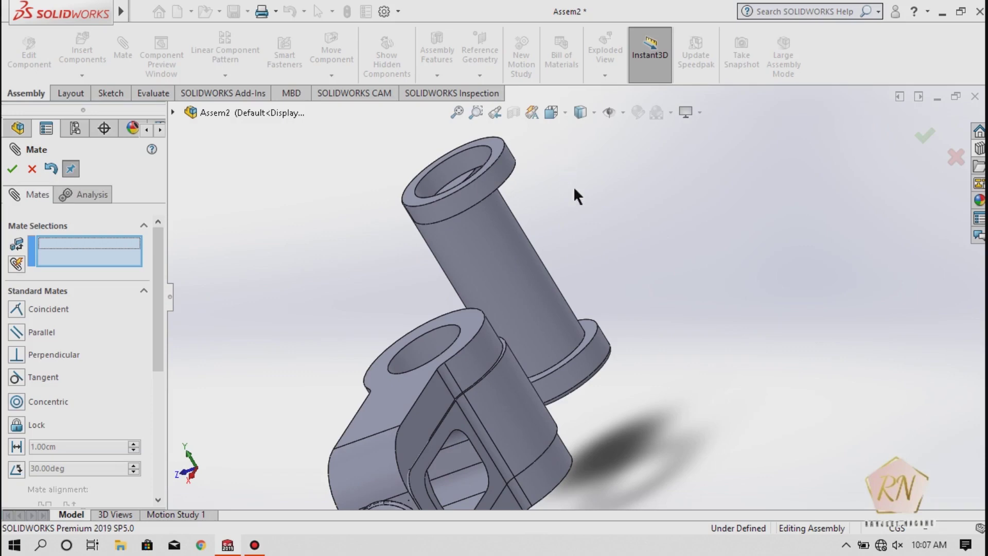
pyautogui.moveTo(595, 224)
pyautogui.mouseDown(button='middle')
pyautogui.moveTo(650, 338)
pyautogui.moveTo(642, 384)
pyautogui.moveTo(638, 368)
pyautogui.mouseUp(button='middle')
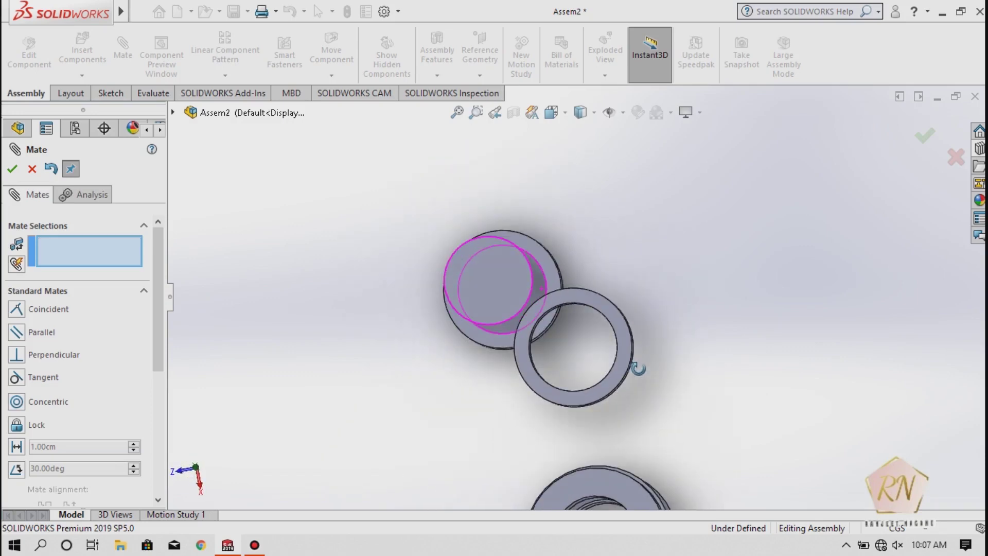
pyautogui.scroll(3, 633, 305)
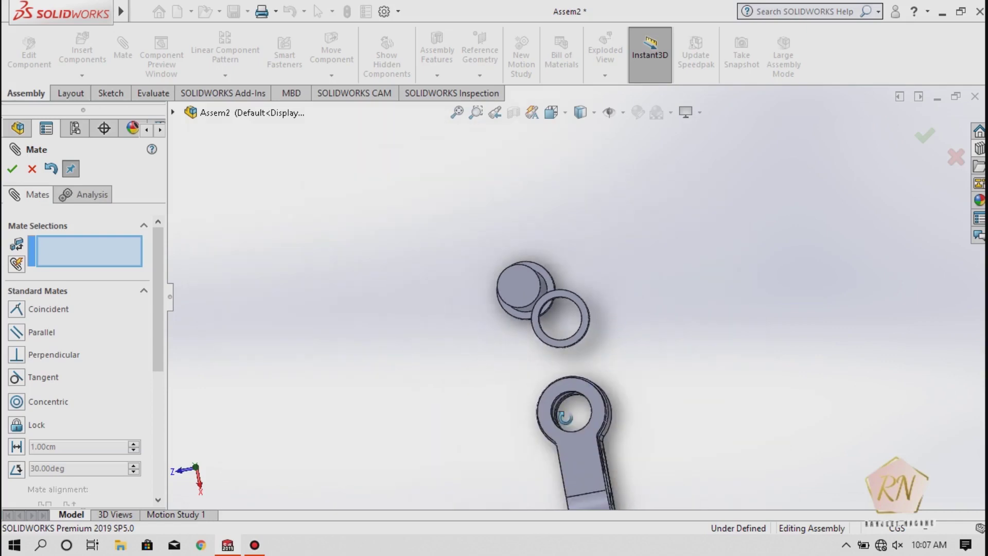
pyautogui.scroll(-4, 574, 403)
pyautogui.moveTo(574, 403)
pyautogui.mouseDown(button='middle')
pyautogui.moveTo(578, 357)
pyautogui.moveTo(598, 371)
pyautogui.moveTo(591, 337)
pyautogui.moveTo(572, 400)
pyautogui.moveTo(512, 375)
pyautogui.moveTo(575, 335)
pyautogui.moveTo(602, 311)
pyautogui.moveTo(604, 289)
pyautogui.moveTo(628, 279)
pyautogui.moveTo(591, 159)
pyautogui.moveTo(541, 146)
pyautogui.mouseUp(button='middle')
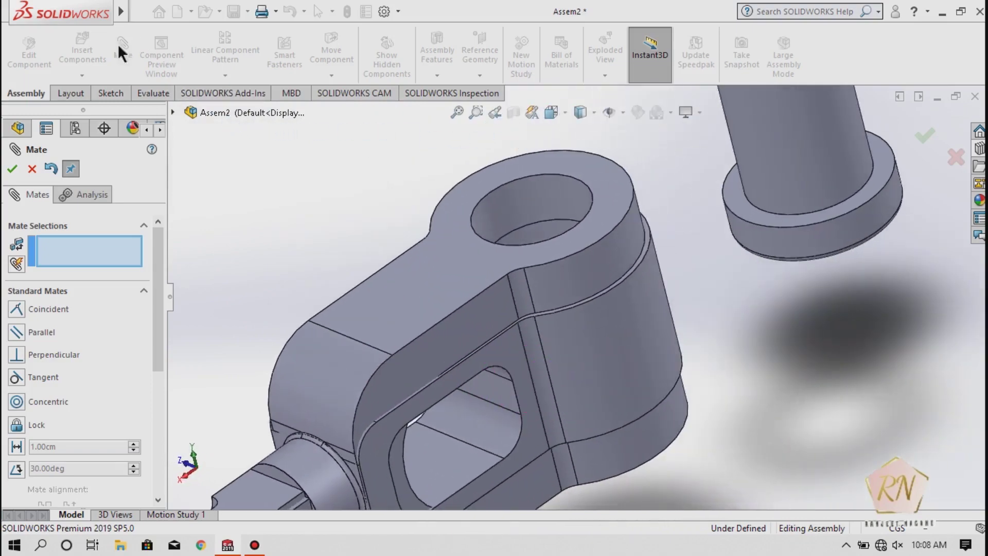
pyautogui.click(52, 167)
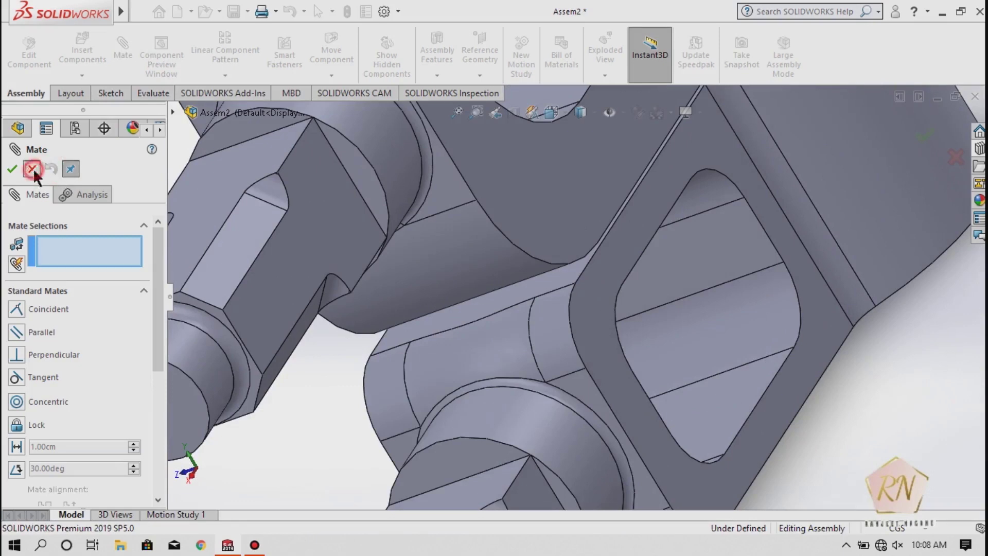
pyautogui.click(32, 169)
# Undo back to an empty assembly and open Part1, Part2, Pin and Washer for insertion
pyautogui.click(290, 12)
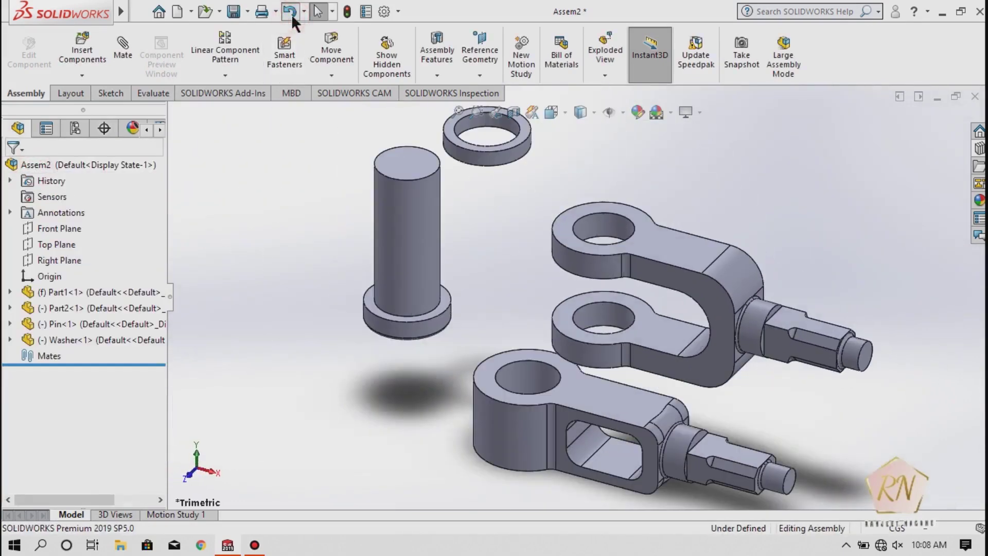
pyautogui.click(290, 12)
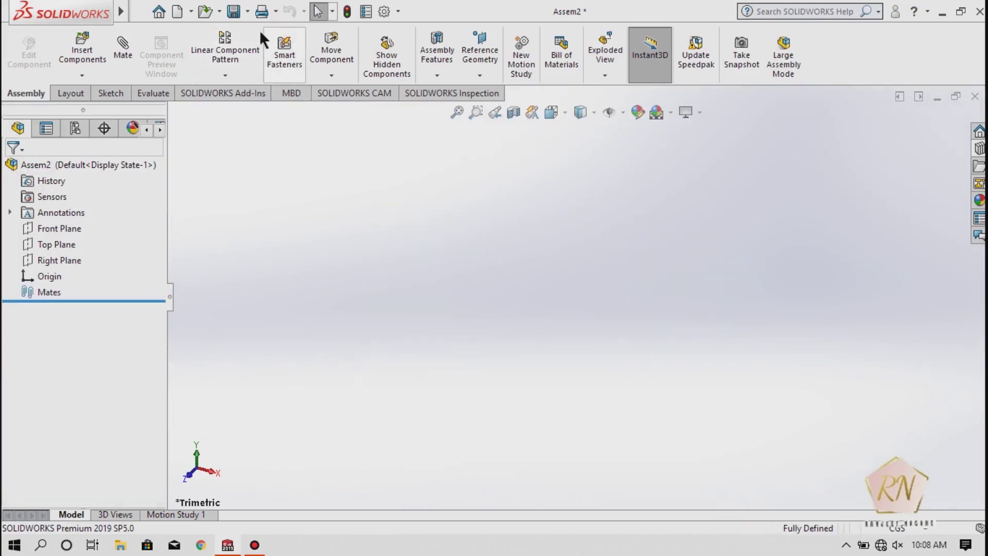
pyautogui.click(96, 59)
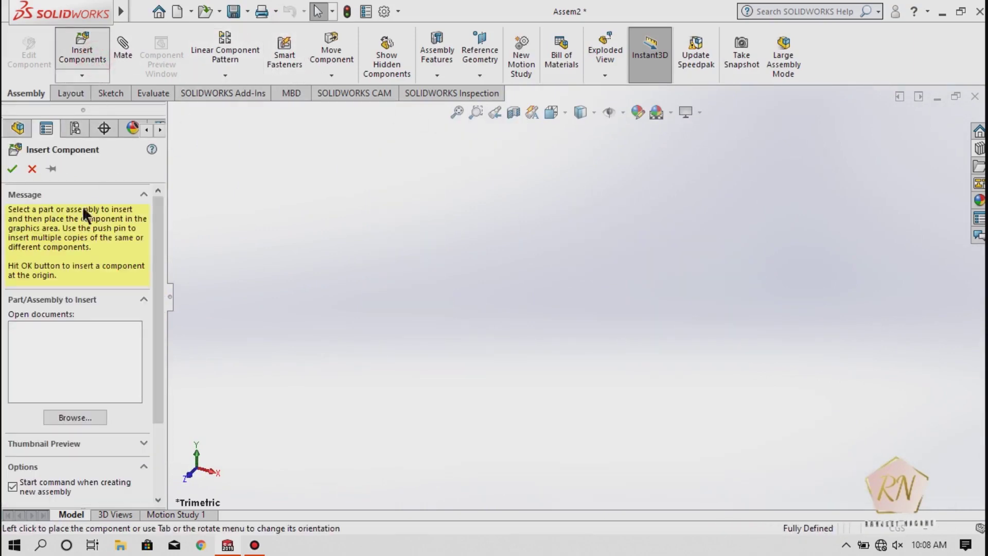
pyautogui.moveTo(163, 97); pyautogui.dragTo(160, 102)
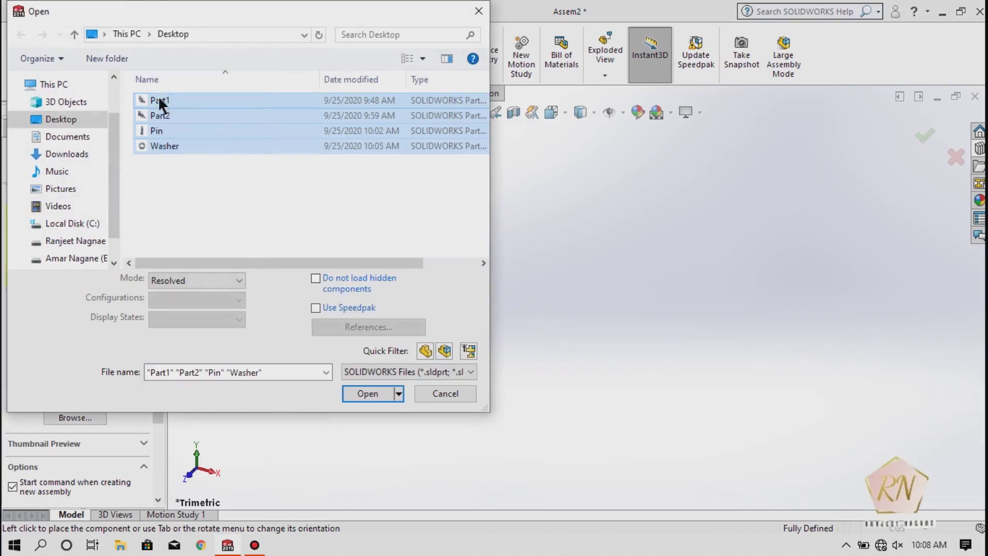
pyautogui.click(369, 392)
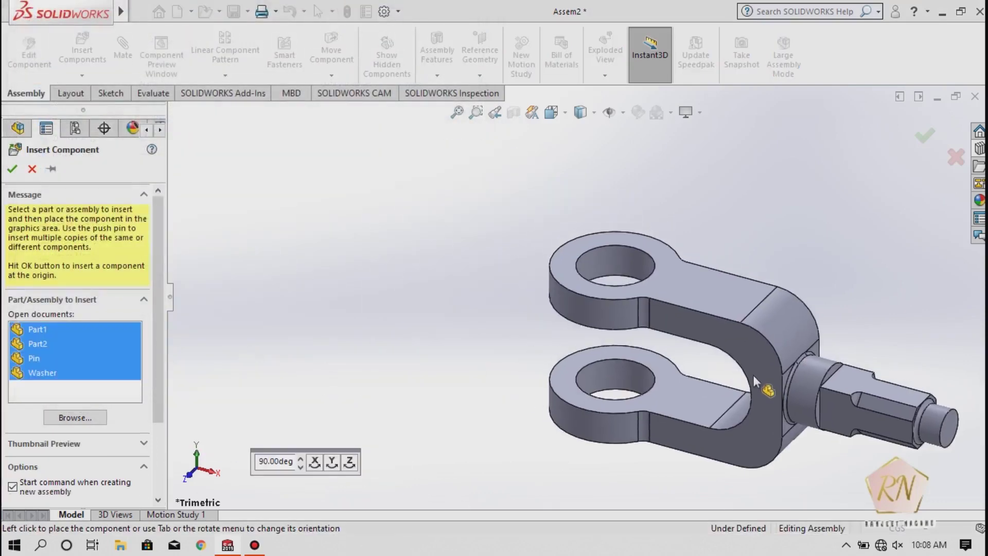
# Place the clevis, the Part2 link, the pin and the washer apart in the assembly
pyautogui.click(733, 373)
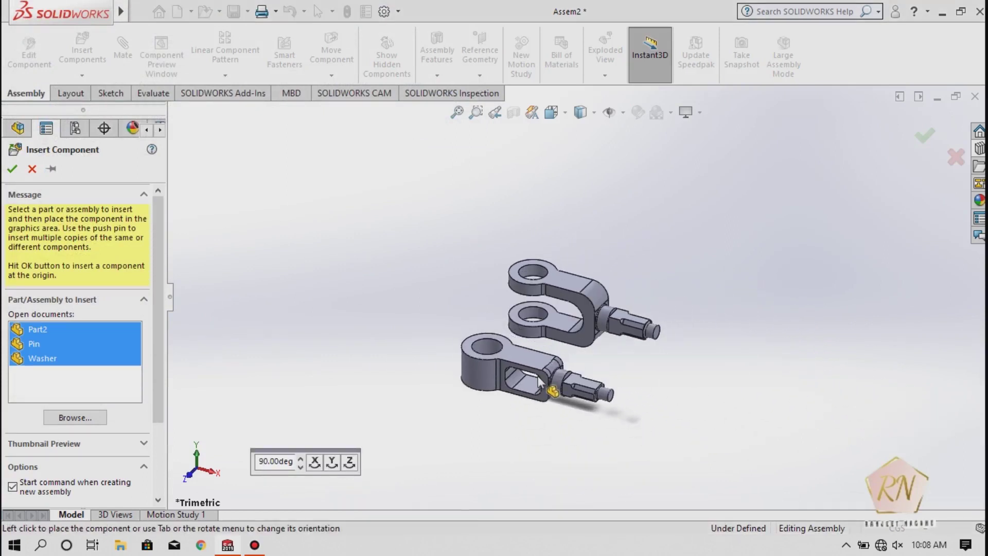
pyautogui.click(539, 382)
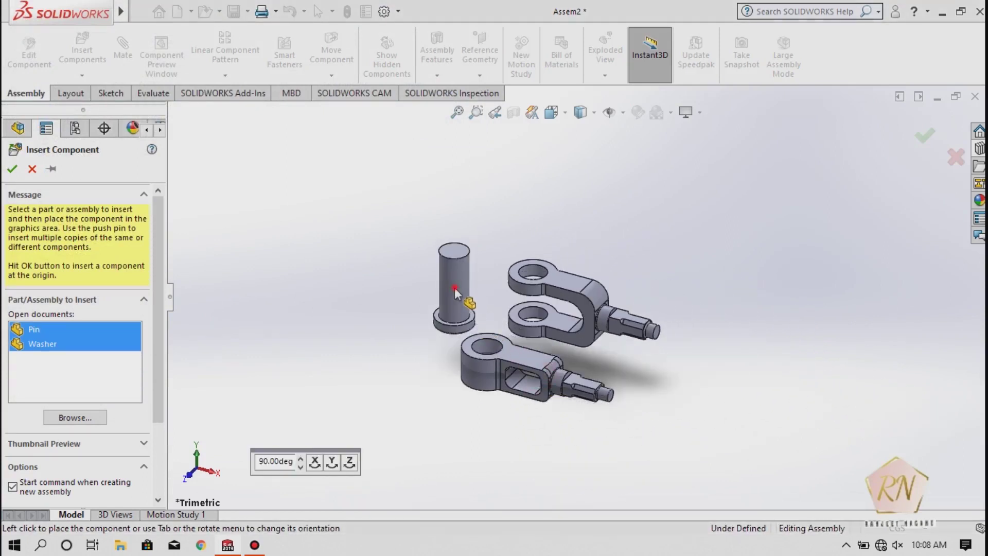
pyautogui.click(455, 291)
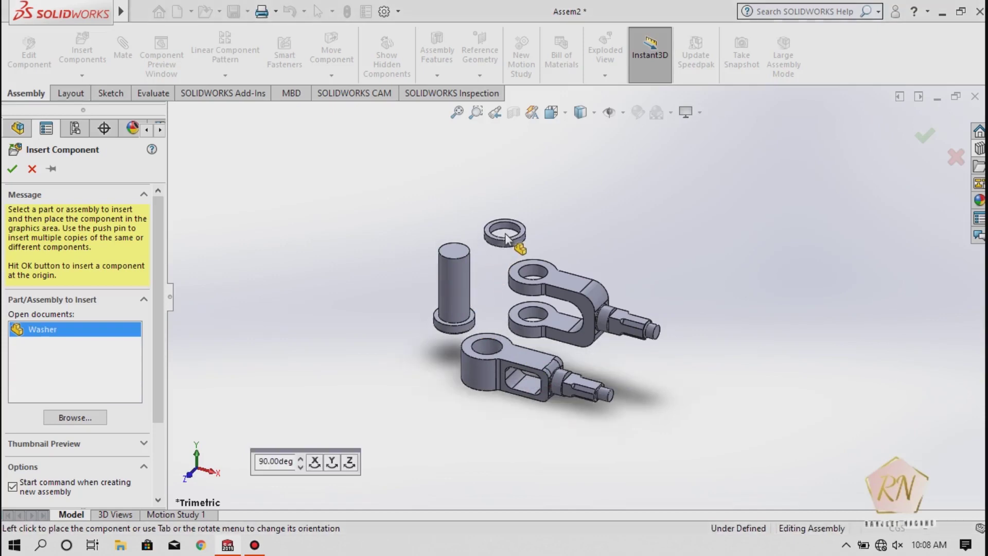
pyautogui.click(507, 237)
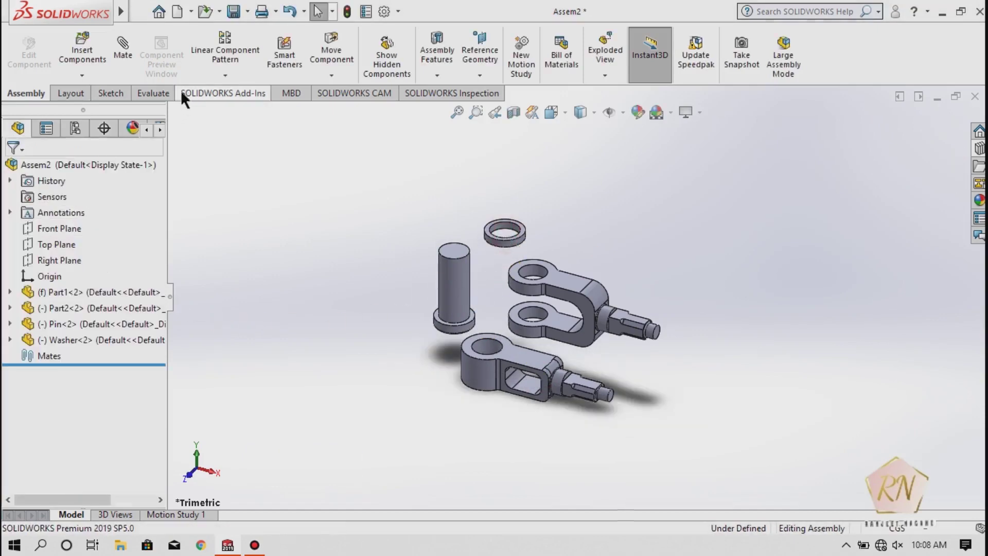
# In Mate, select the lower link's hole surface and the upper link's hole
pyautogui.click(129, 51)
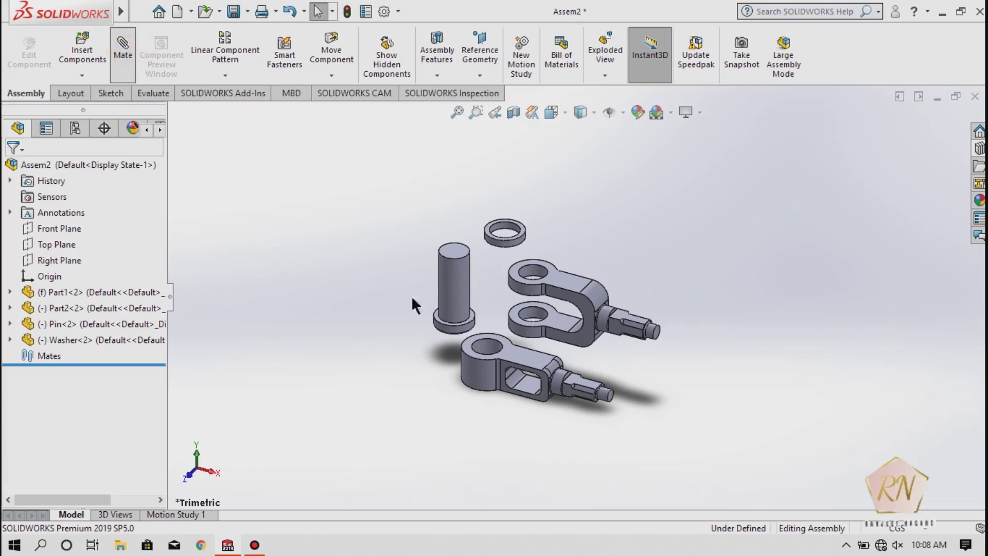
pyautogui.scroll(-2, 526, 326)
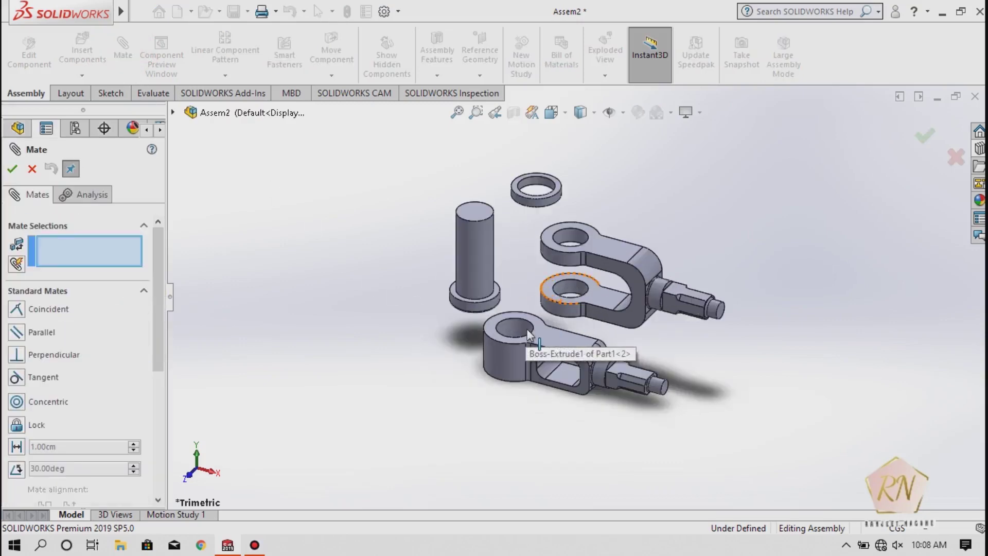
pyautogui.scroll(-3, 528, 331)
pyautogui.scroll(-2, 528, 334)
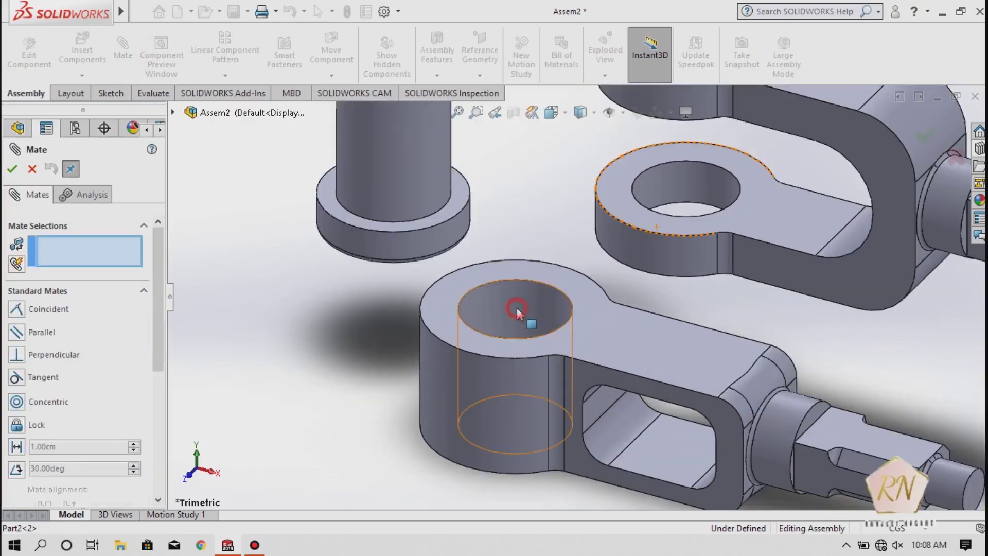
pyautogui.click(517, 308)
pyautogui.scroll(-2, 412, 475)
pyautogui.scroll(3, 412, 474)
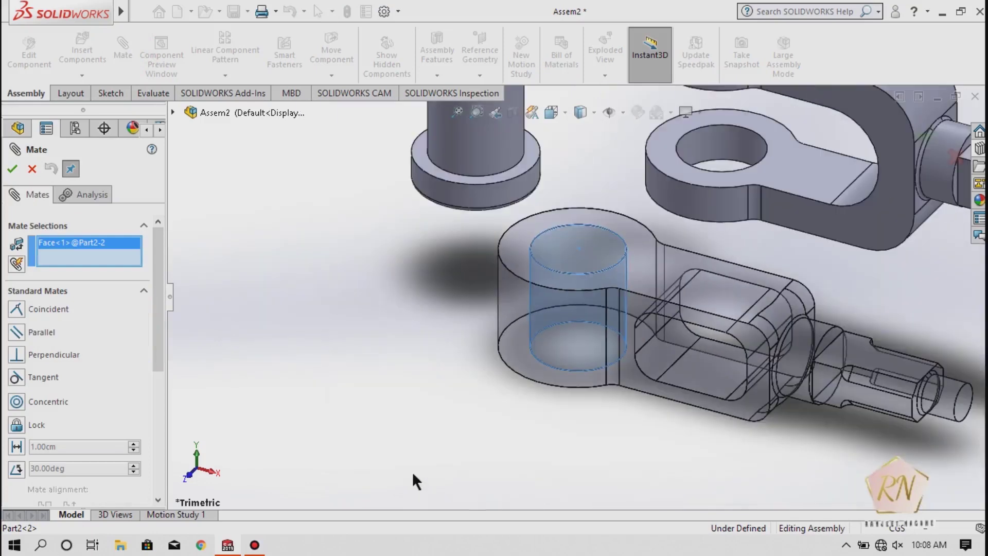
pyautogui.scroll(3, 412, 471)
pyautogui.scroll(-2, 623, 165)
pyautogui.scroll(-3, 621, 216)
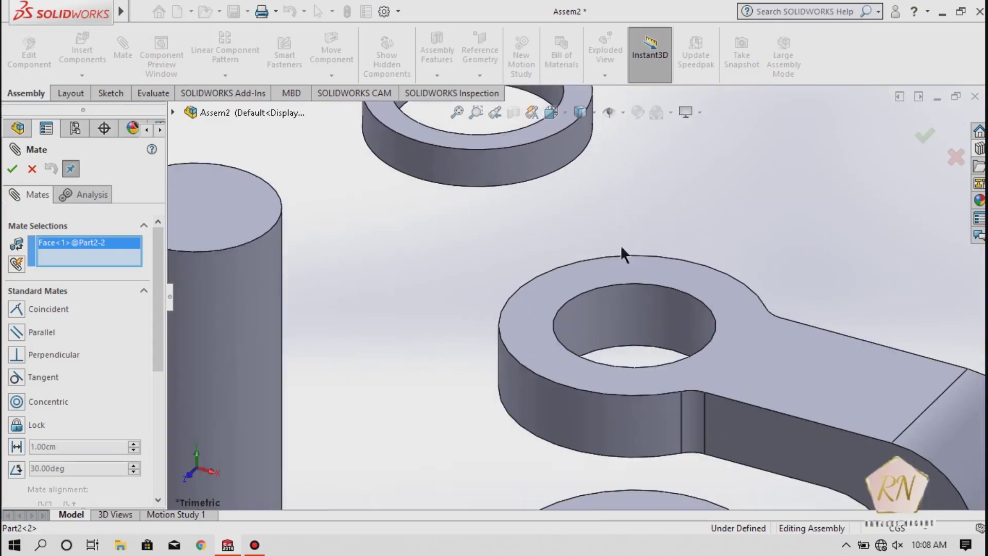
pyautogui.click(634, 317)
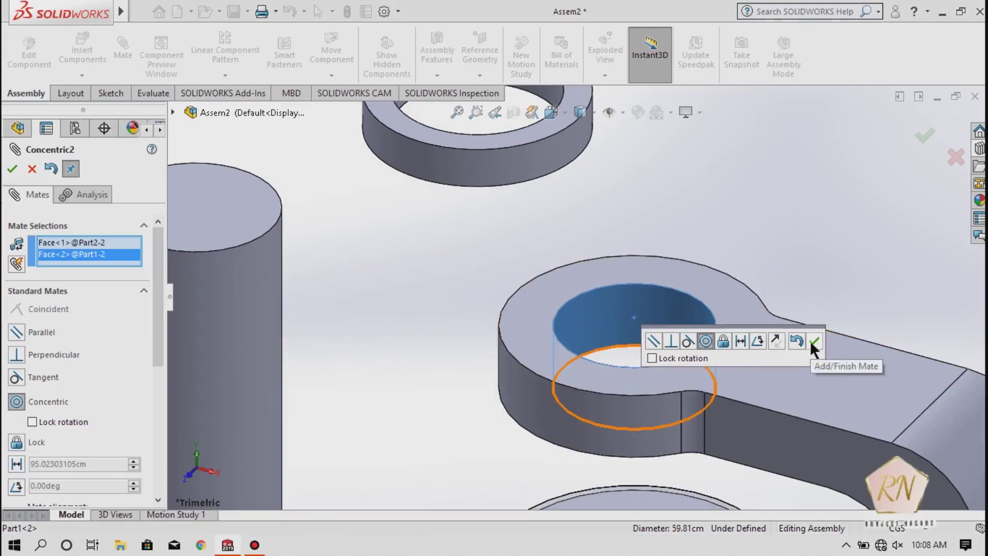
# Apply the mate between the two hole faces as Parallel1
pyautogui.click(650, 342)
pyautogui.scroll(-3, 478, 310)
pyautogui.scroll(3, 476, 305)
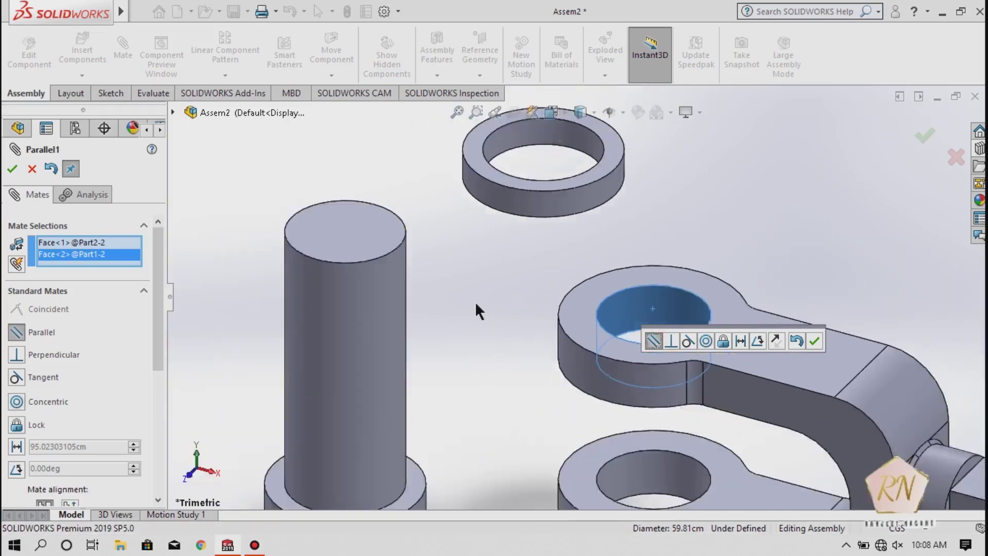
pyautogui.scroll(2, 476, 305)
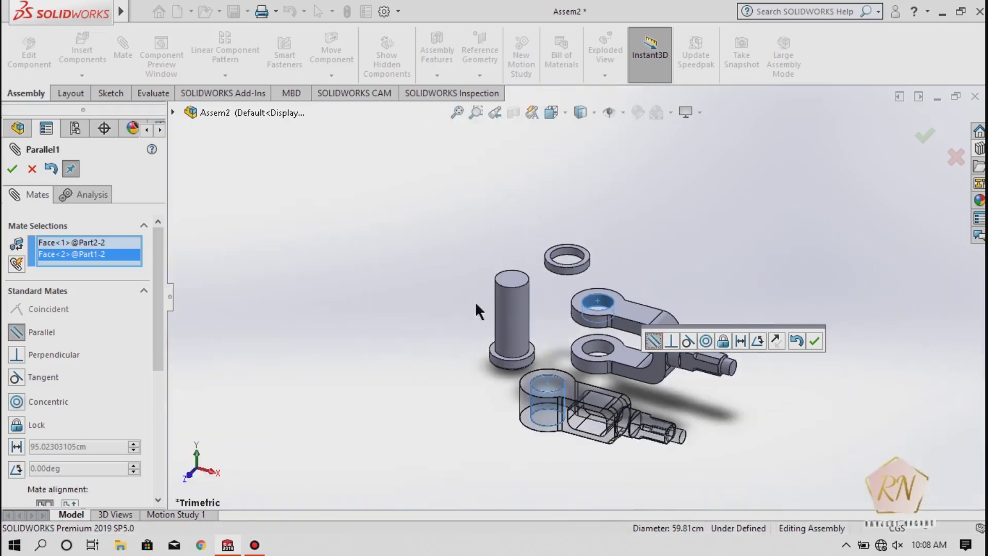
pyautogui.click(819, 342)
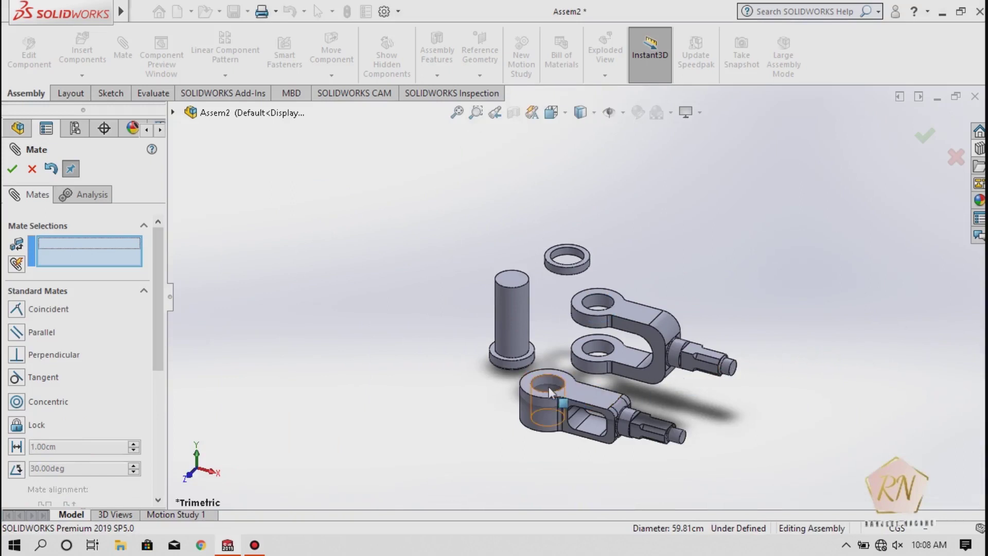
# Select the eye link's hole and the clevis's lower hole and choose Perpendicular
pyautogui.scroll(-2, 549, 387)
pyautogui.scroll(-2, 533, 381)
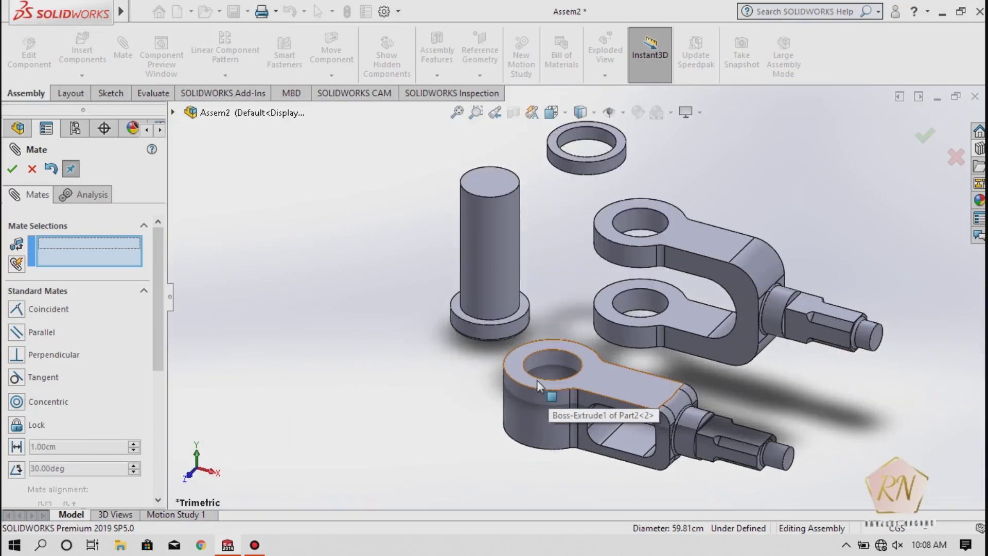
pyautogui.click(559, 362)
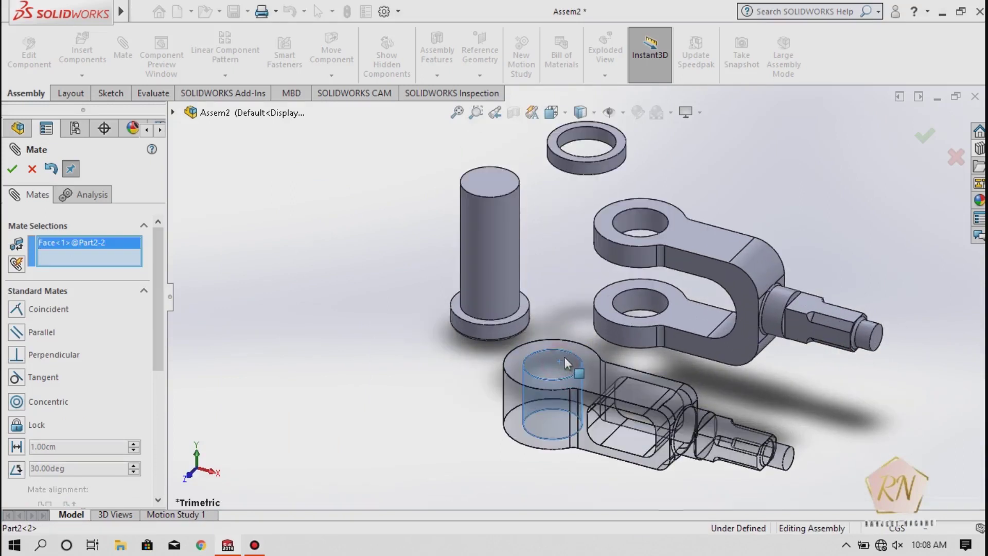
pyautogui.click(643, 298)
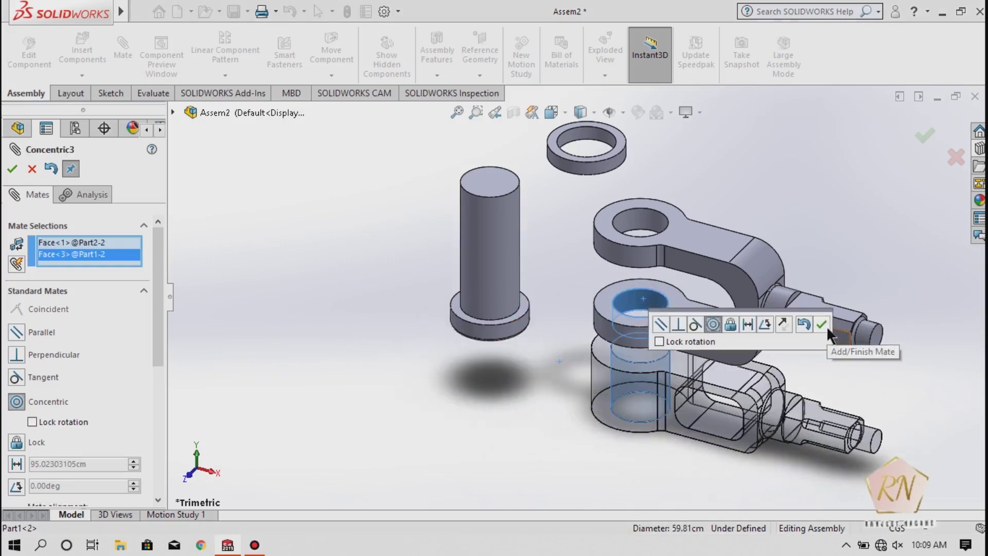
pyautogui.click(680, 325)
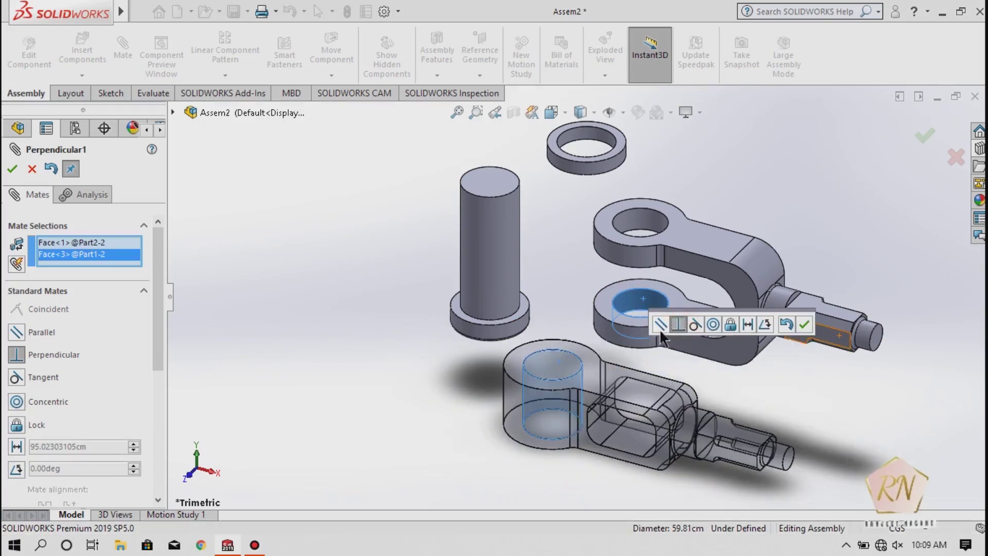
# Reselect both hole faces, cancel the over-defining perpendicular mate, and close Mate
pyautogui.click(542, 364)
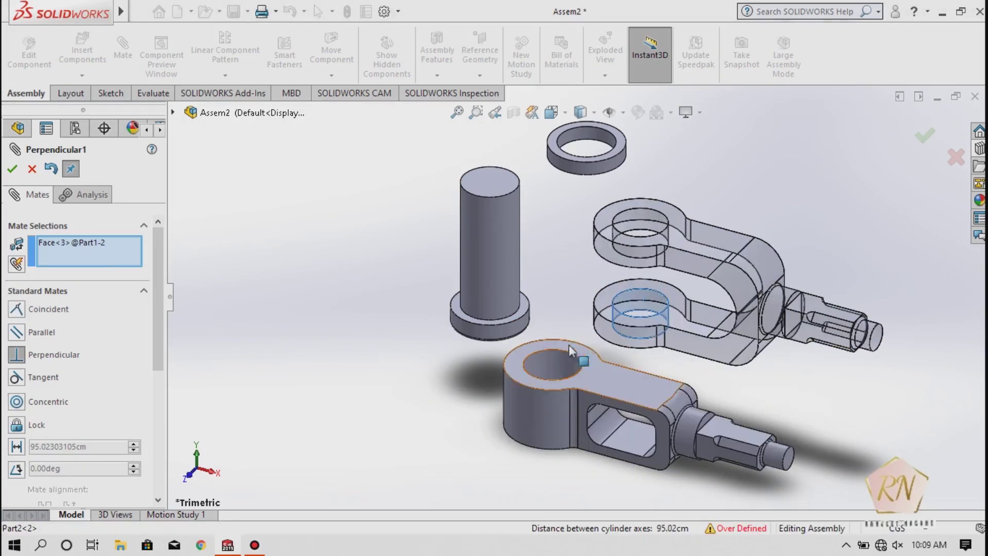
pyautogui.click(638, 297)
pyautogui.click(635, 304)
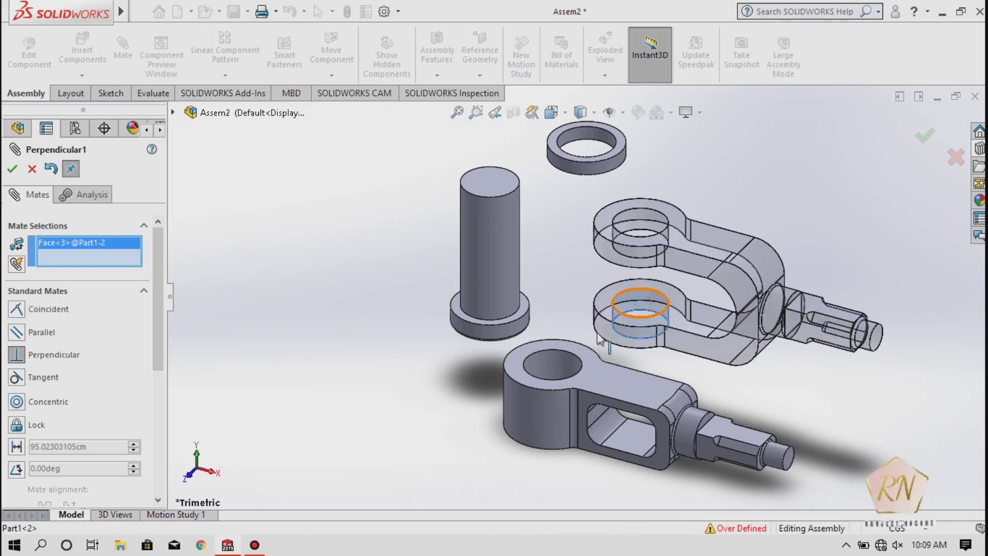
pyautogui.click(554, 362)
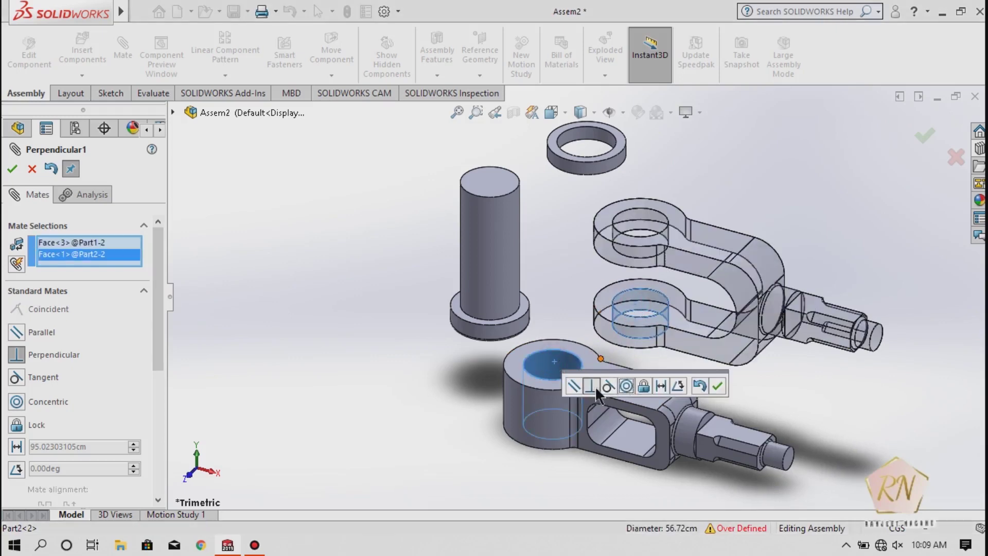
pyautogui.click(719, 385)
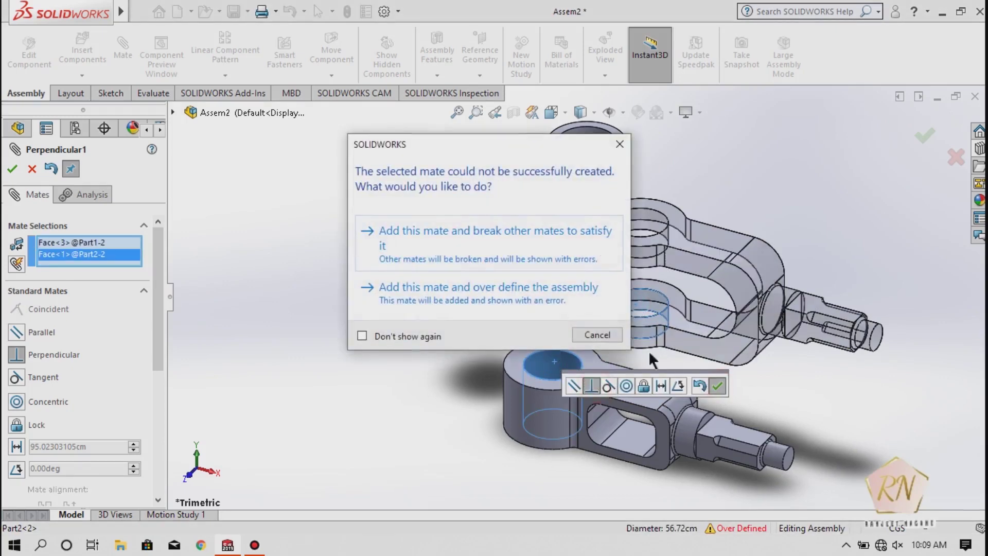
pyautogui.click(620, 145)
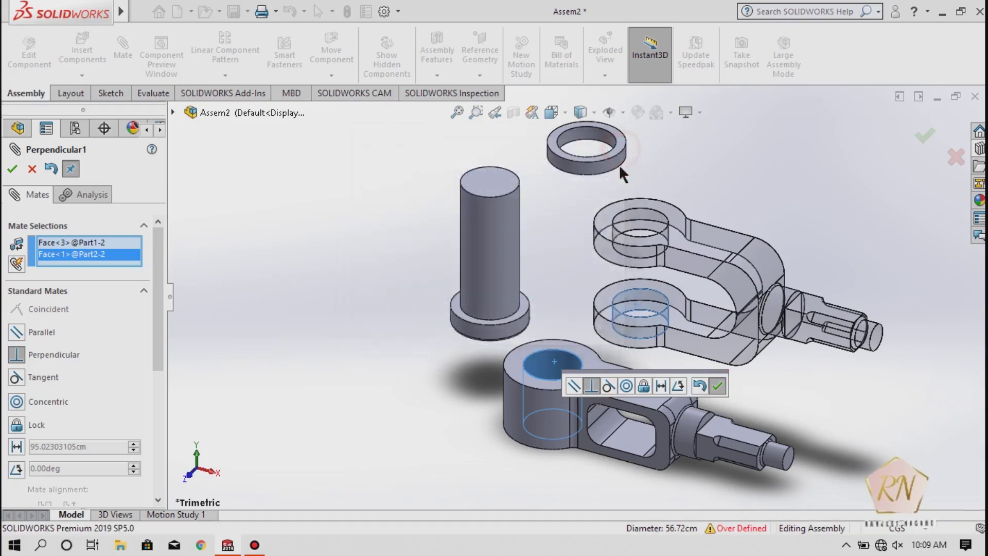
pyautogui.click(12, 169)
# Mate the eye link's hole concentric with the clevis's lower hole (Concentric4)
pyautogui.click(116, 48)
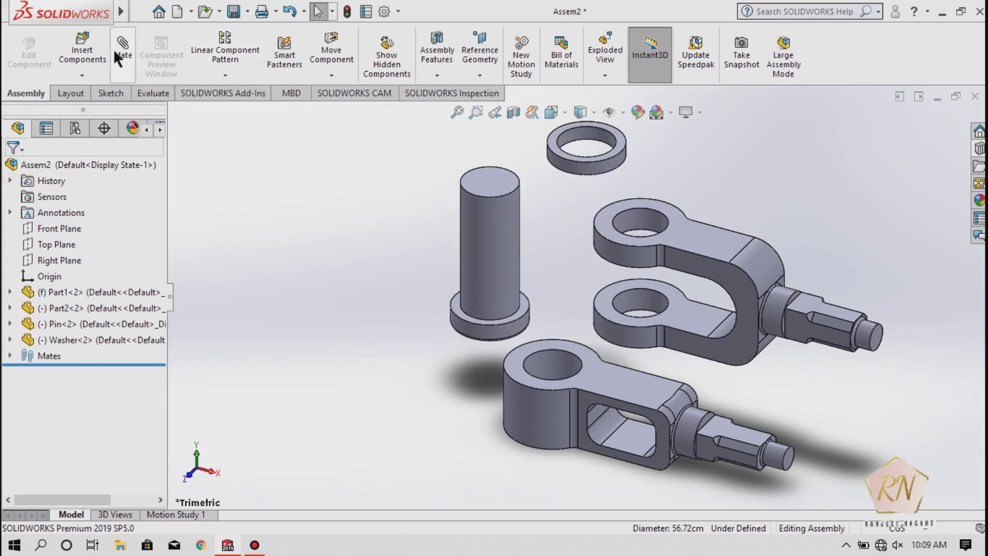
pyautogui.click(558, 363)
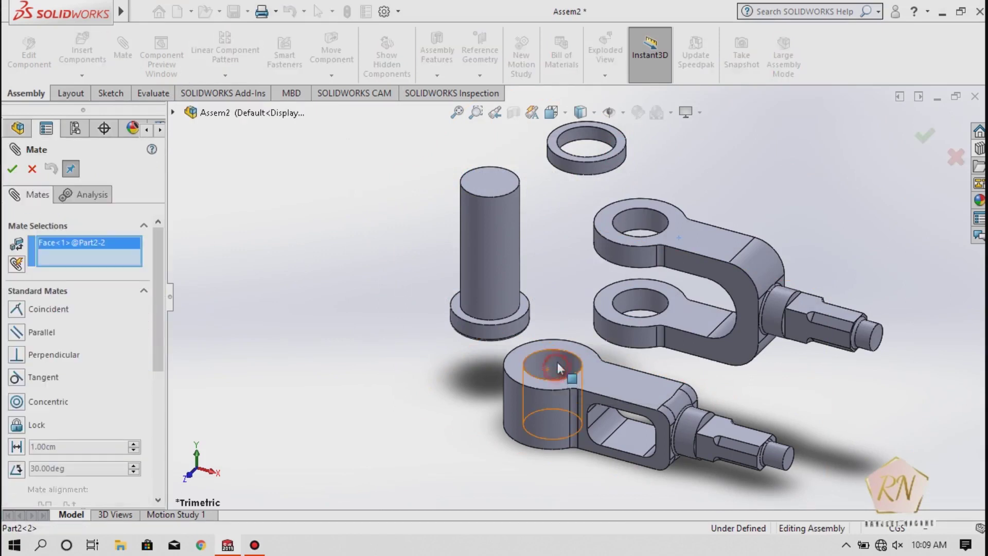
pyautogui.click(637, 299)
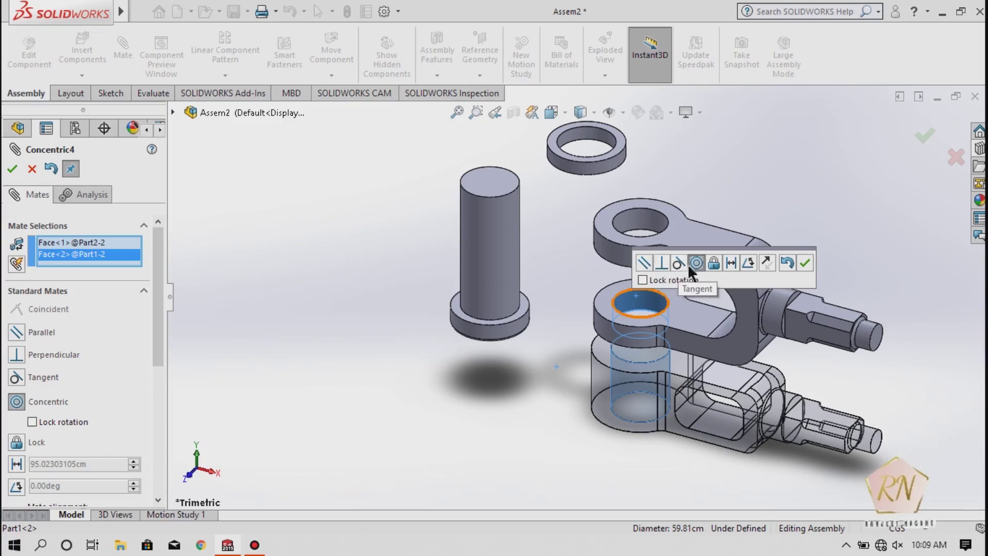
pyautogui.click(805, 263)
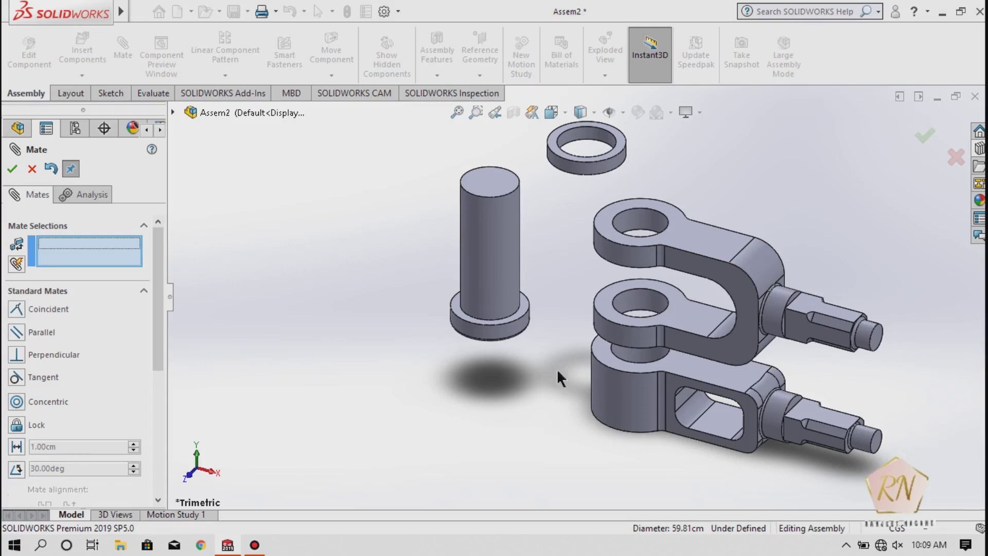
# Make the eye link's top face coincident with the clevis arm face (Coincident2)
pyautogui.click(688, 369)
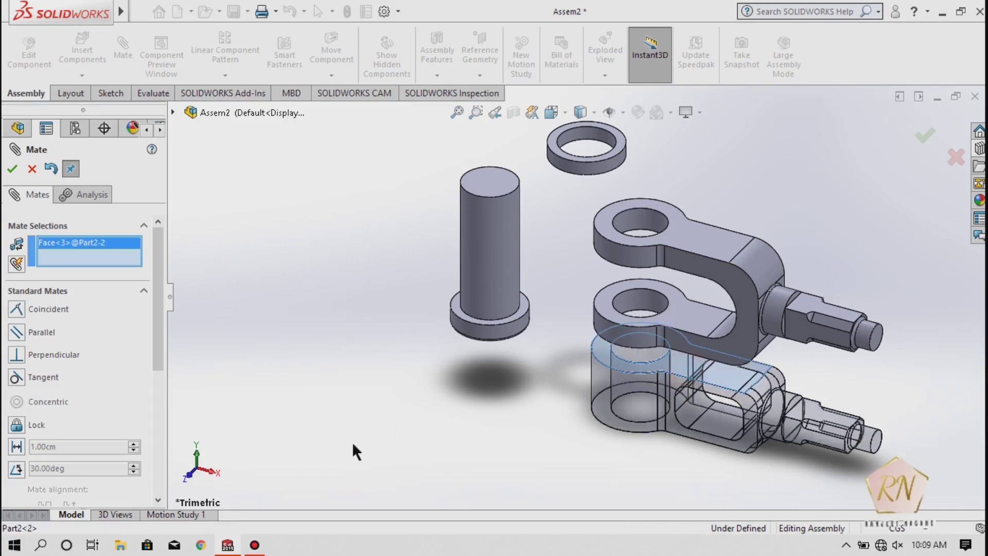
pyautogui.moveTo(352, 441); pyautogui.dragTo(415, 322, button='middle')
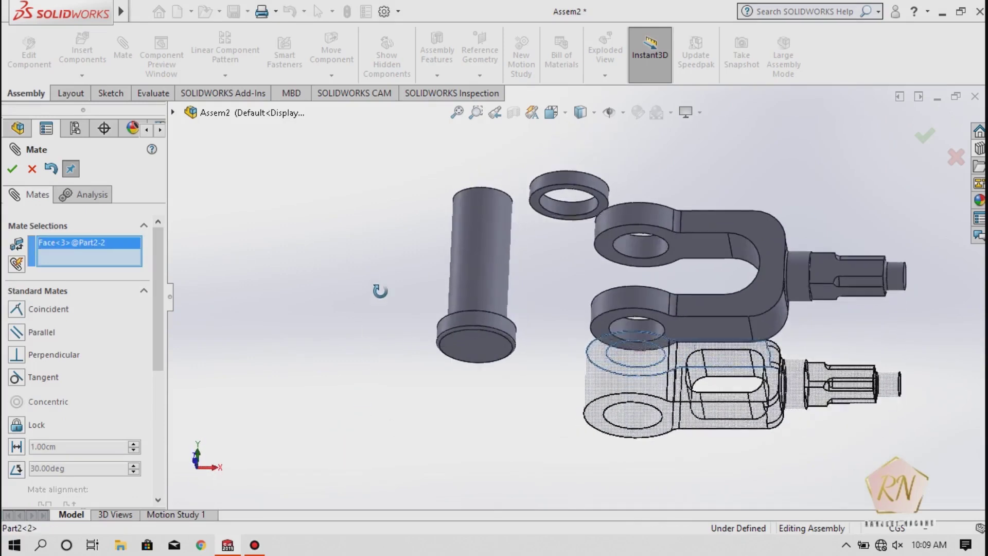
pyautogui.click(679, 247)
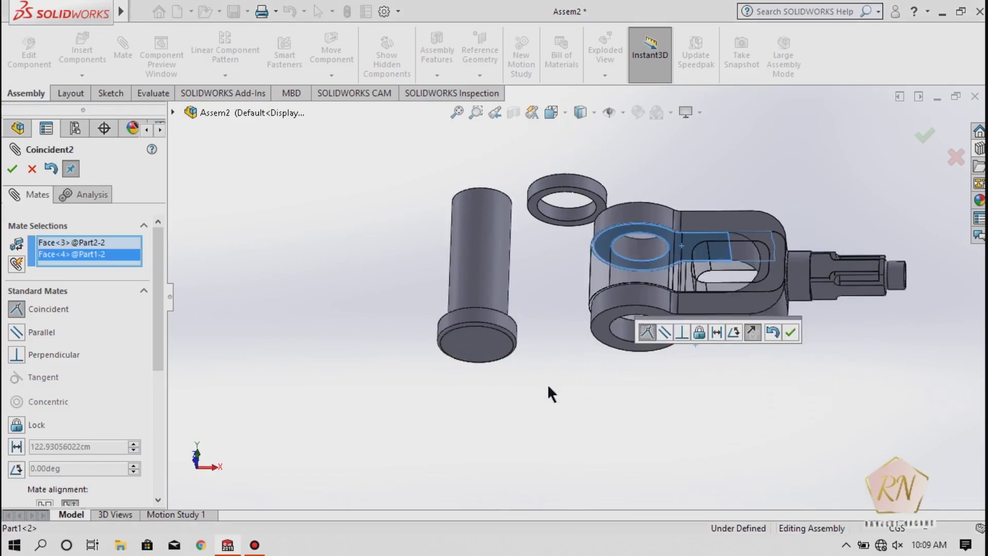
pyautogui.click(790, 334)
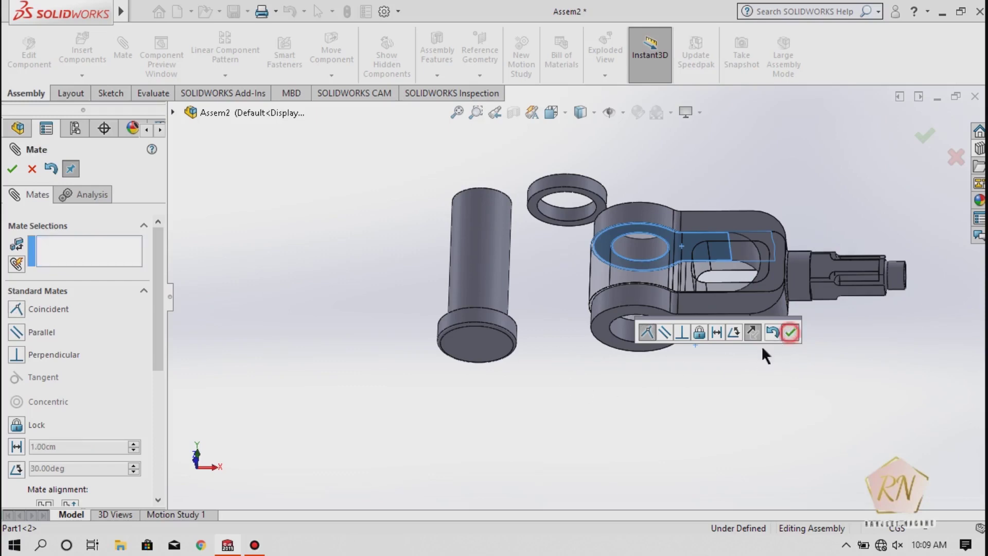
# Mate the pin's outer surface concentric with the clevis eye hole as Concentric5
pyautogui.moveTo(548, 395)
pyautogui.mouseDown(button='middle')
pyautogui.moveTo(517, 539)
pyautogui.moveTo(370, 318)
pyautogui.mouseUp(button='middle')
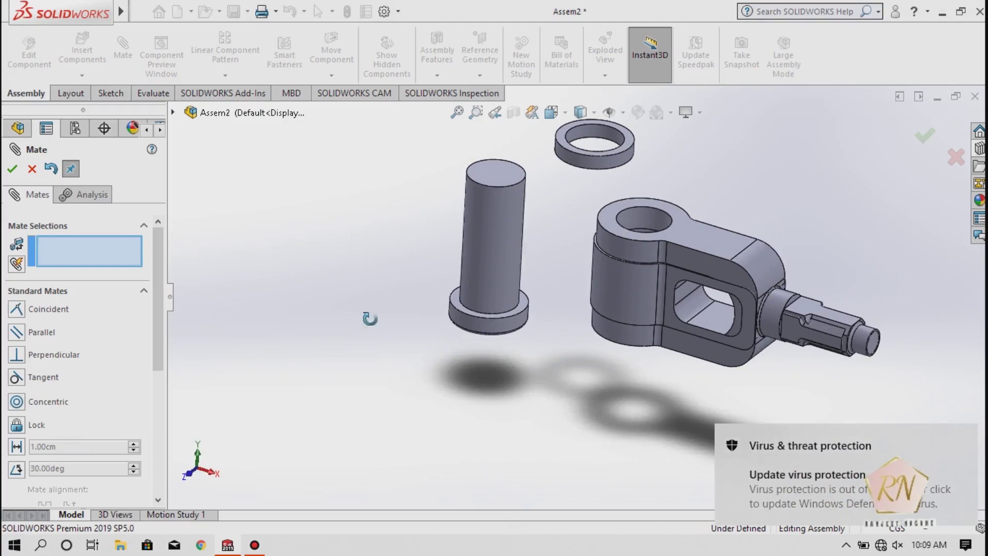
pyautogui.click(492, 241)
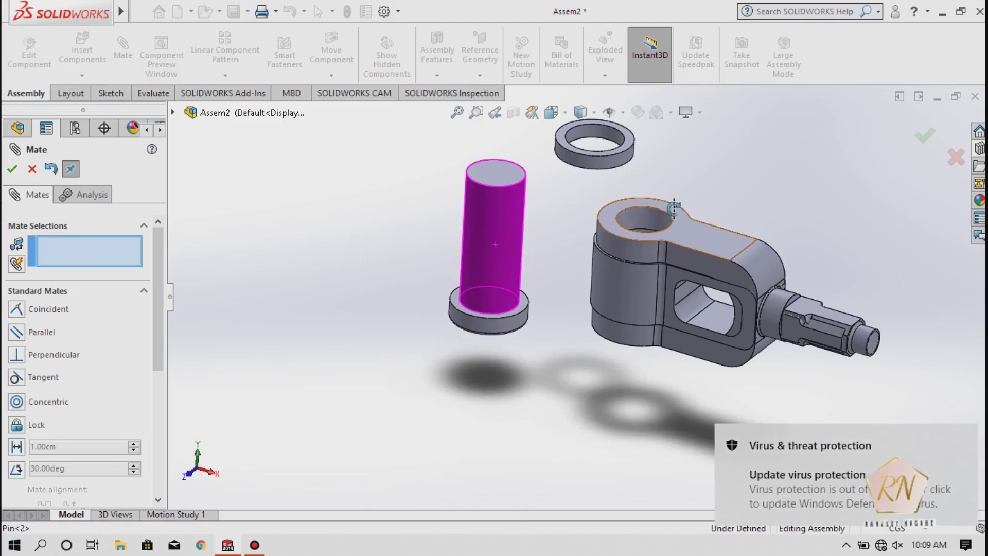
pyautogui.click(652, 221)
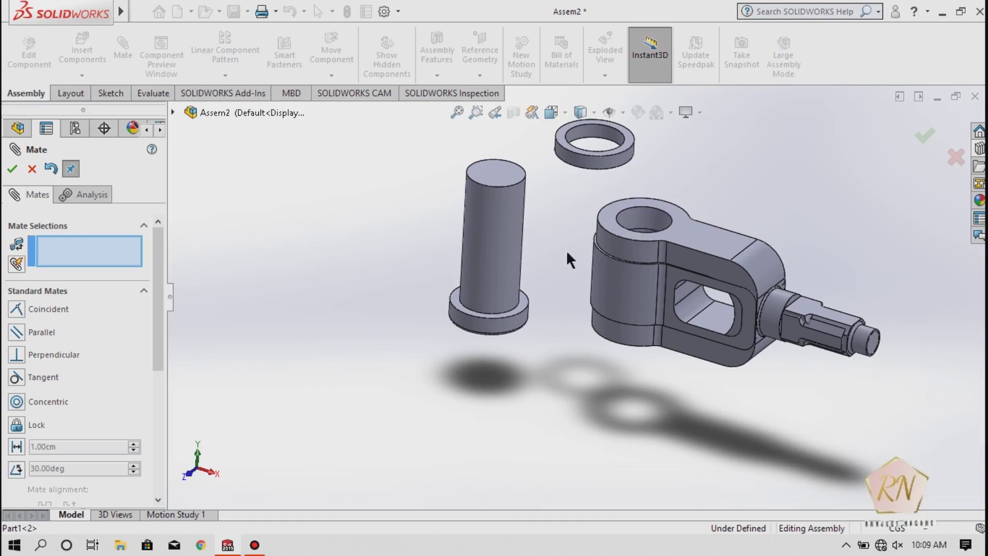
pyautogui.click(510, 242)
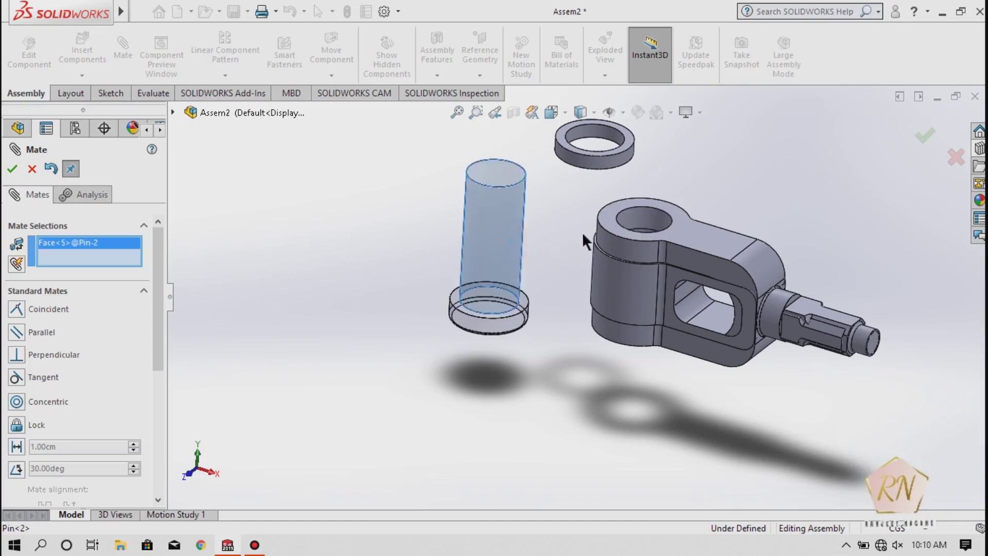
pyautogui.click(642, 220)
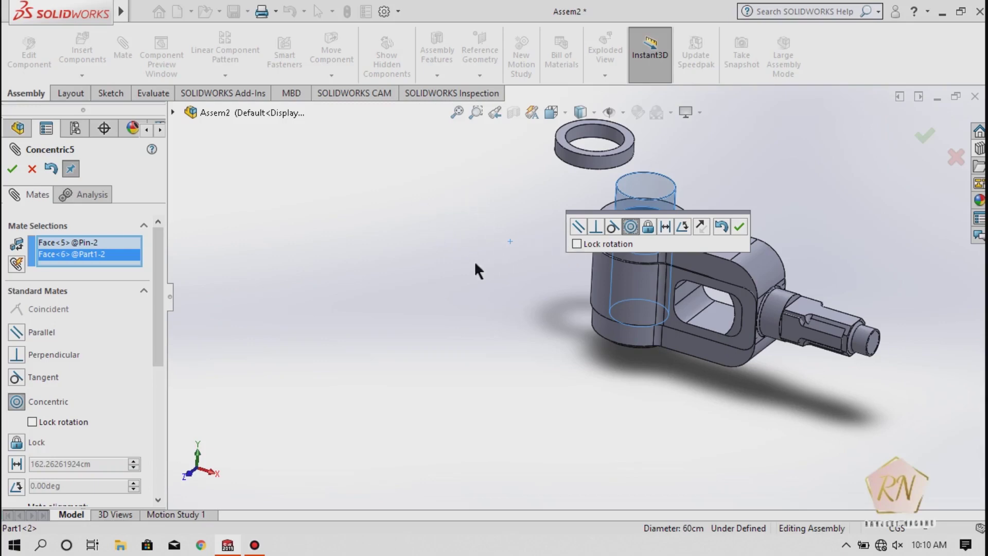
pyautogui.click(738, 227)
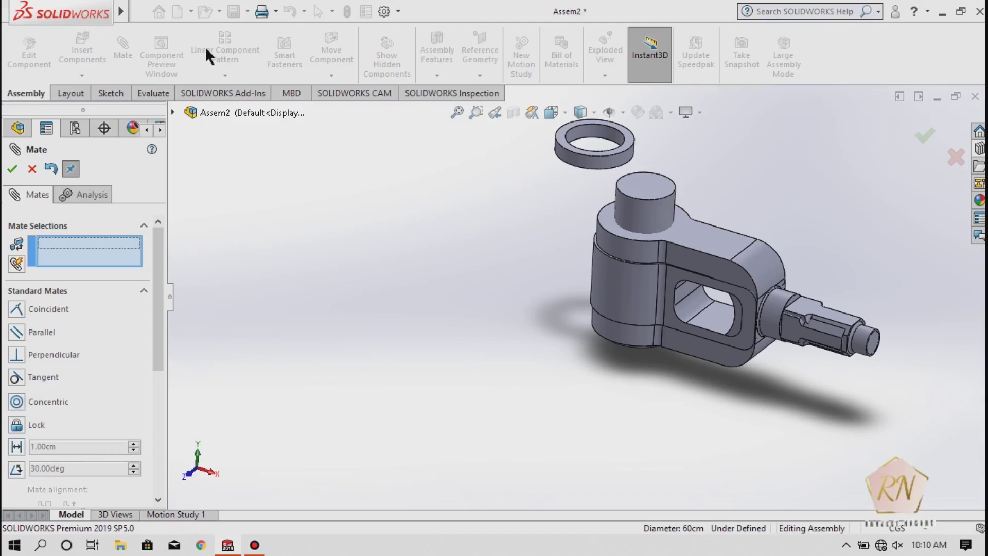
# Drag the pin down through the clevis bore until its collar sits below the clevis
pyautogui.click(12, 168)
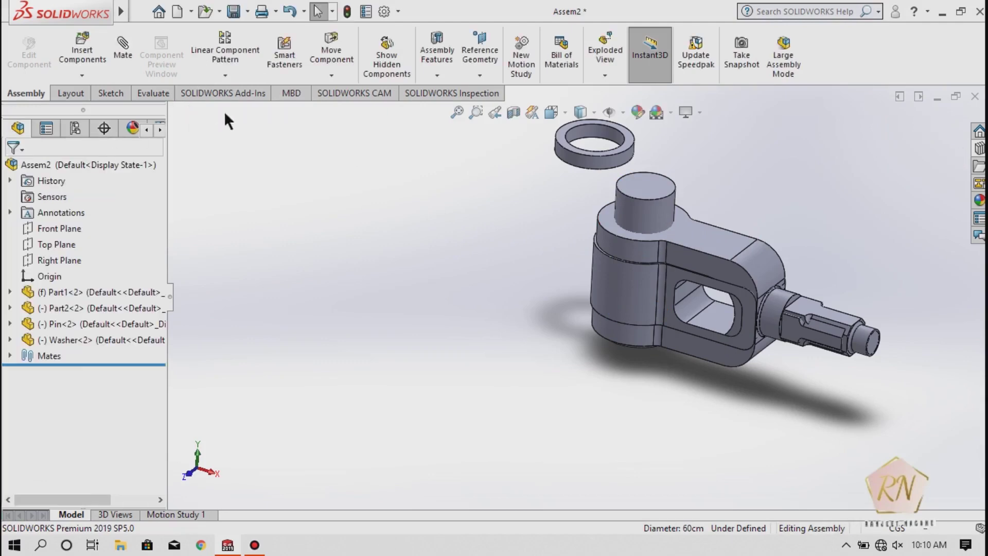
pyautogui.click(334, 58)
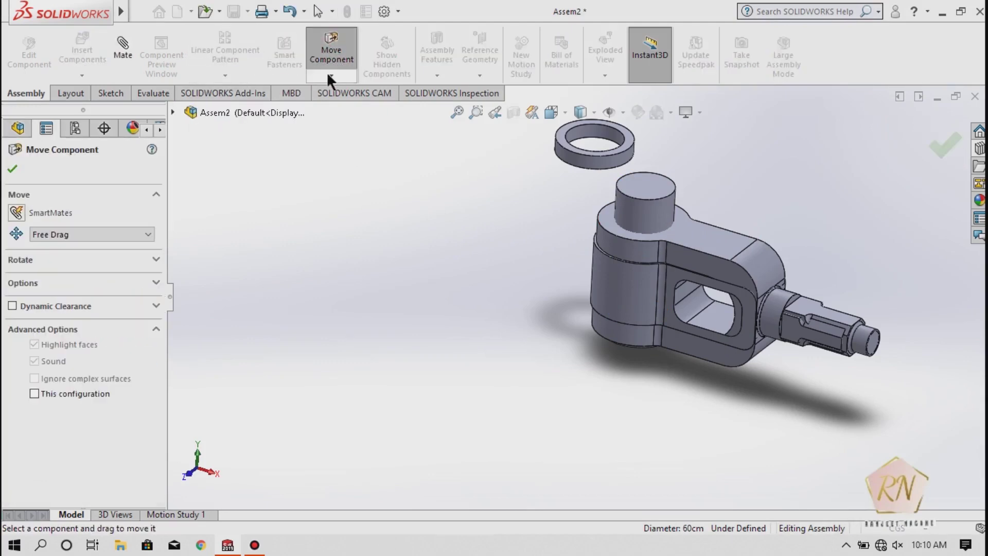
pyautogui.click(327, 75)
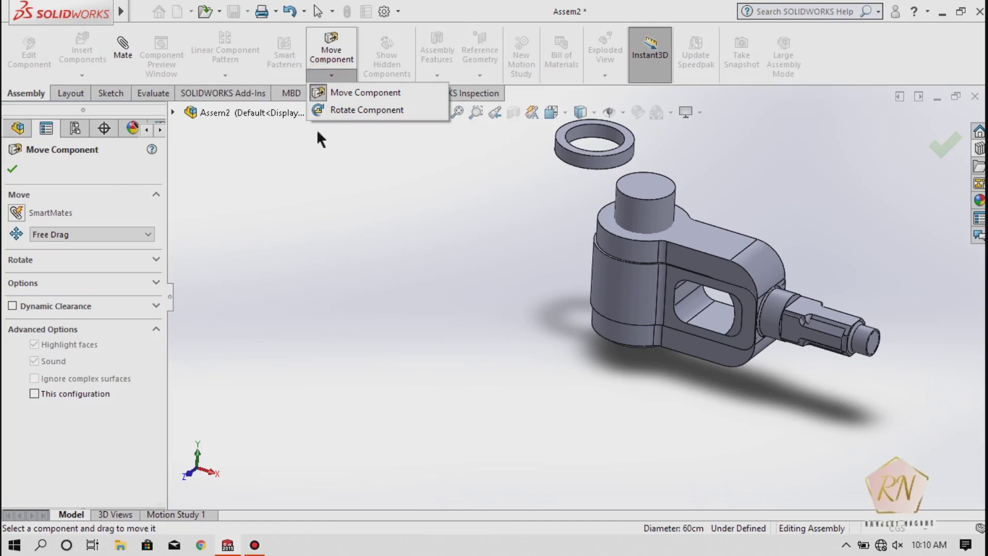
pyautogui.click(629, 194)
pyautogui.moveTo(636, 203); pyautogui.dragTo(632, 227)
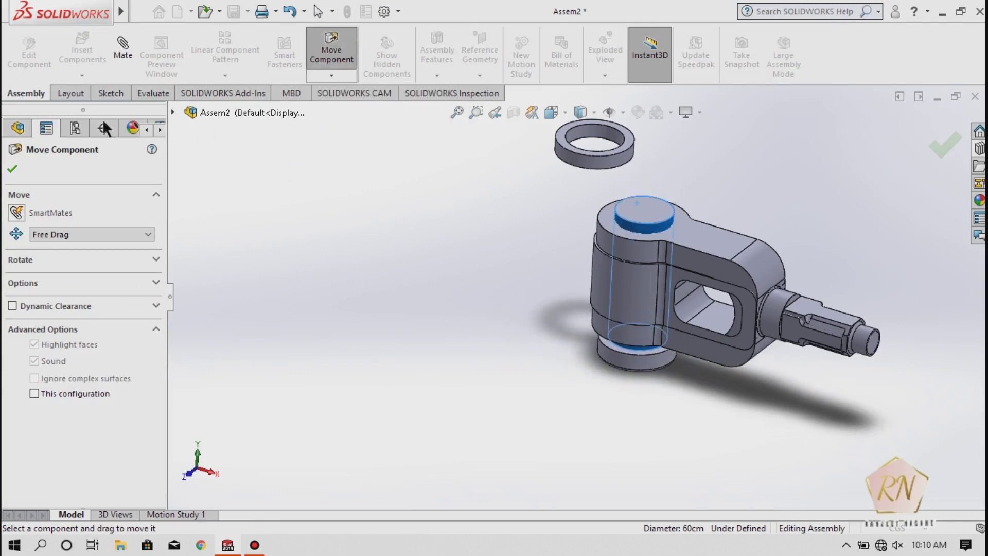
pyautogui.click(12, 168)
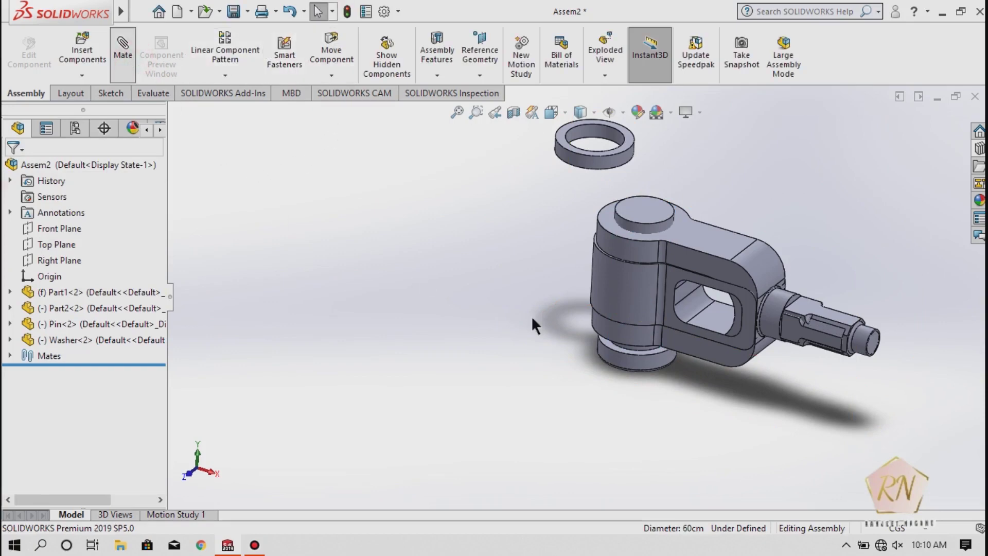
# Add a Coincident mate between the pin head's ring face and the clevis bottom face
pyautogui.scroll(1, 643, 349)
pyautogui.scroll(-3, 632, 308)
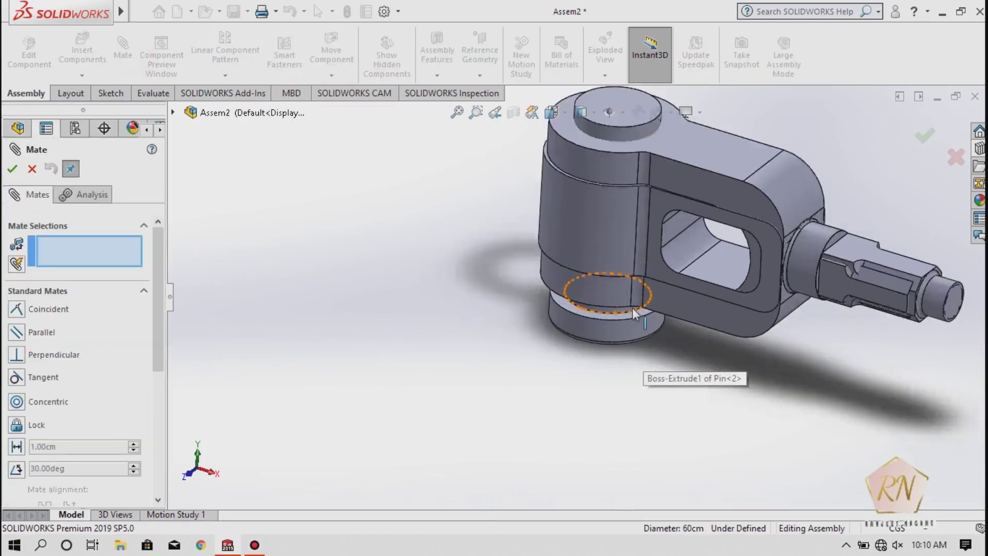
pyautogui.scroll(-2, 632, 308)
pyautogui.scroll(-2, 619, 313)
pyautogui.click(588, 337)
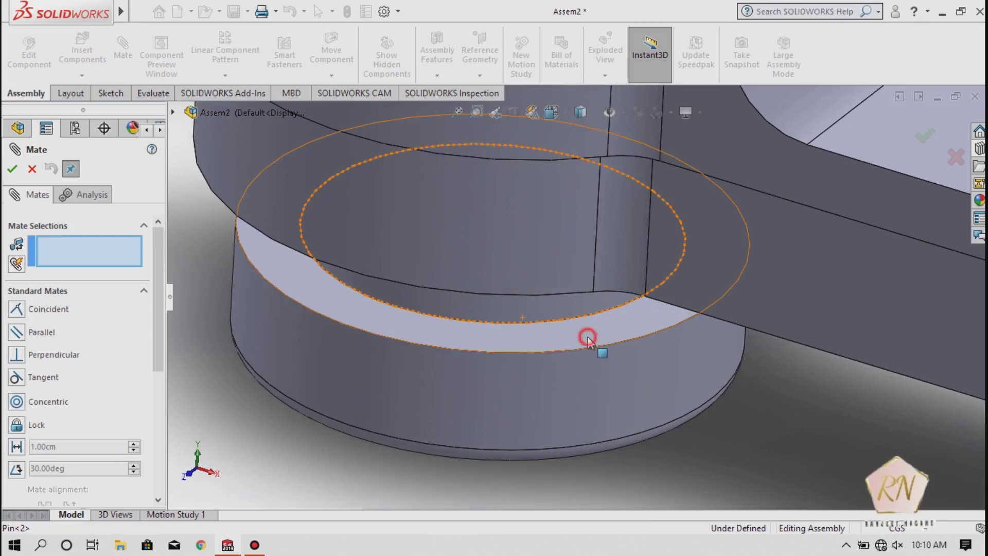
pyautogui.scroll(3, 383, 404)
pyautogui.scroll(2, 387, 403)
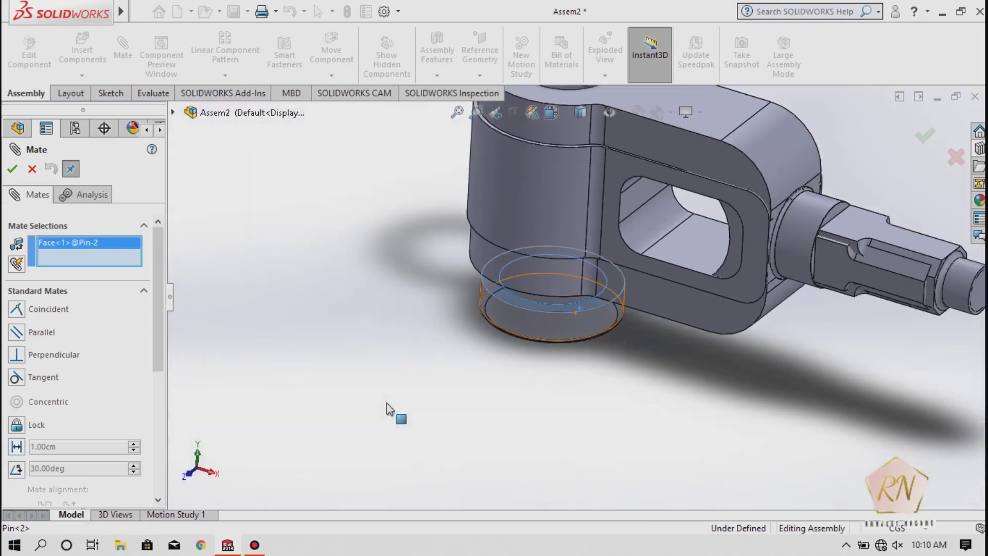
pyautogui.moveTo(441, 411); pyautogui.dragTo(494, 256, button='middle')
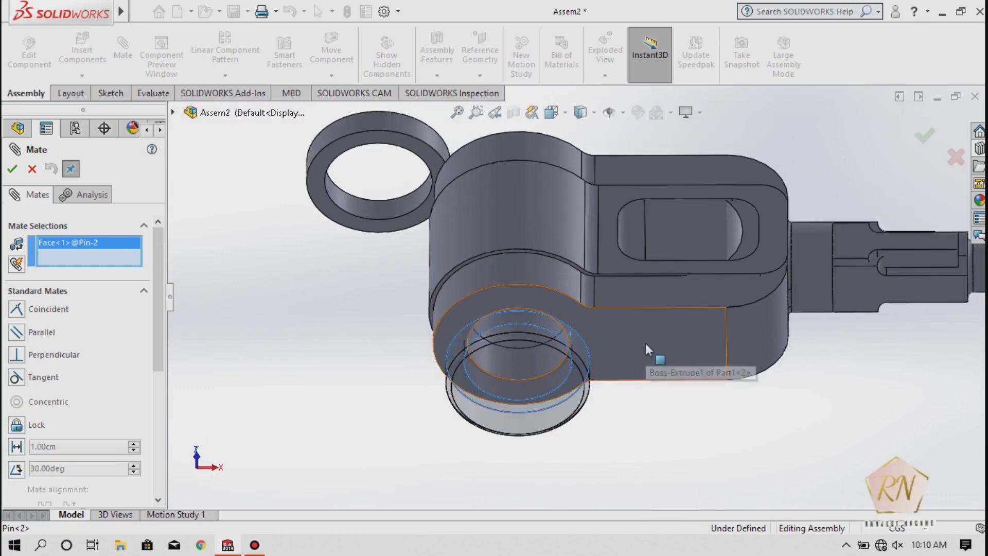
pyautogui.click(644, 344)
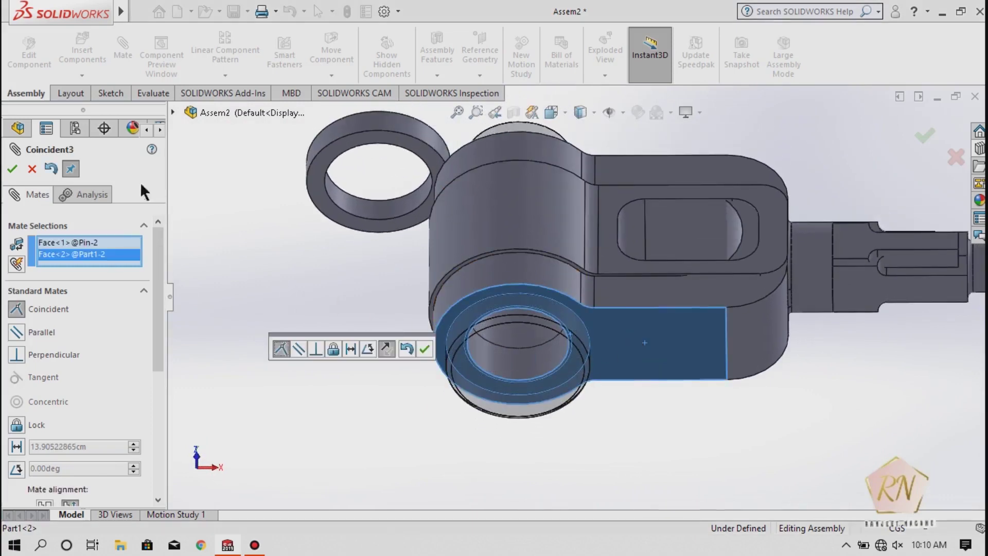
pyautogui.click(12, 169)
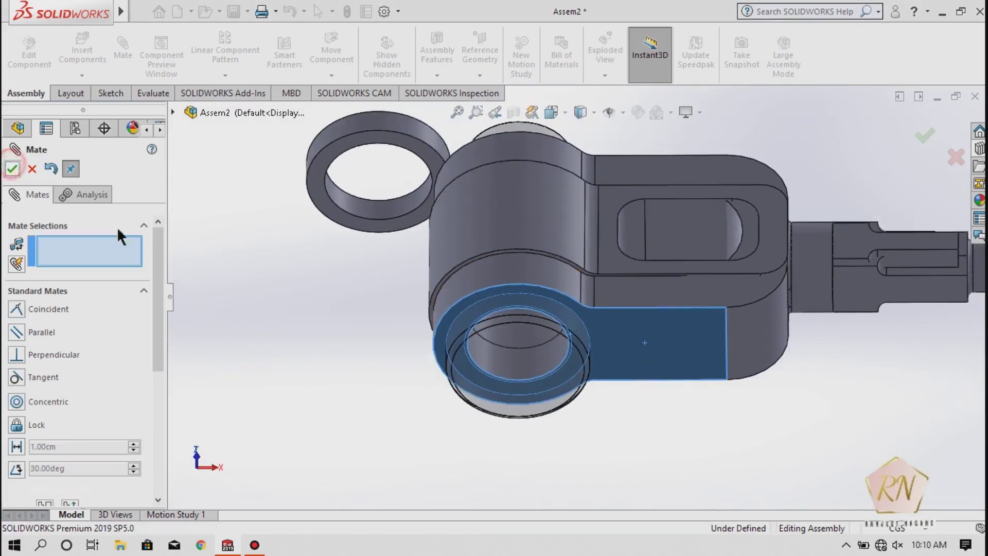
pyautogui.click(371, 322)
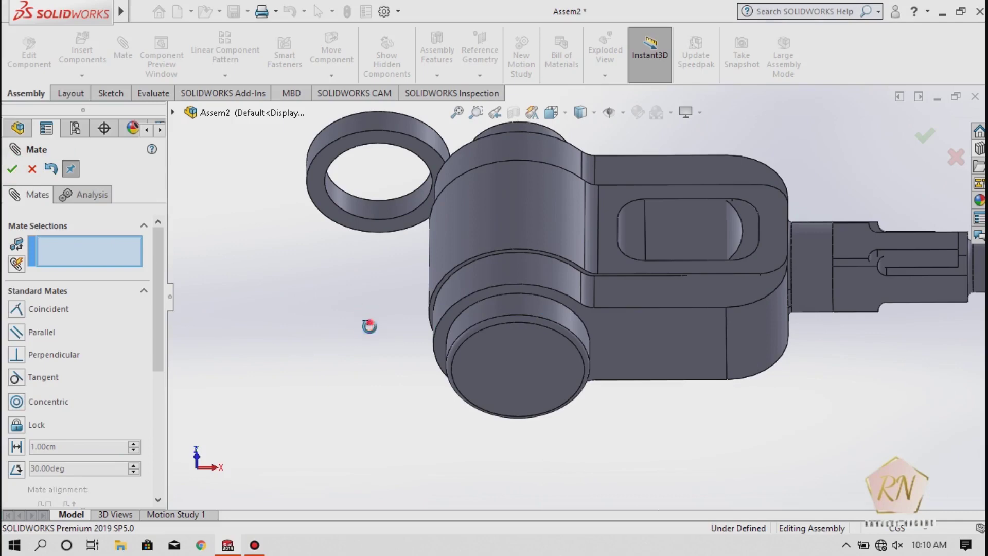
# Mate the washer's bottom face coincident to the clevis top face
pyautogui.moveTo(369, 325); pyautogui.dragTo(327, 433, button='middle')
pyautogui.scroll(5, 328, 432)
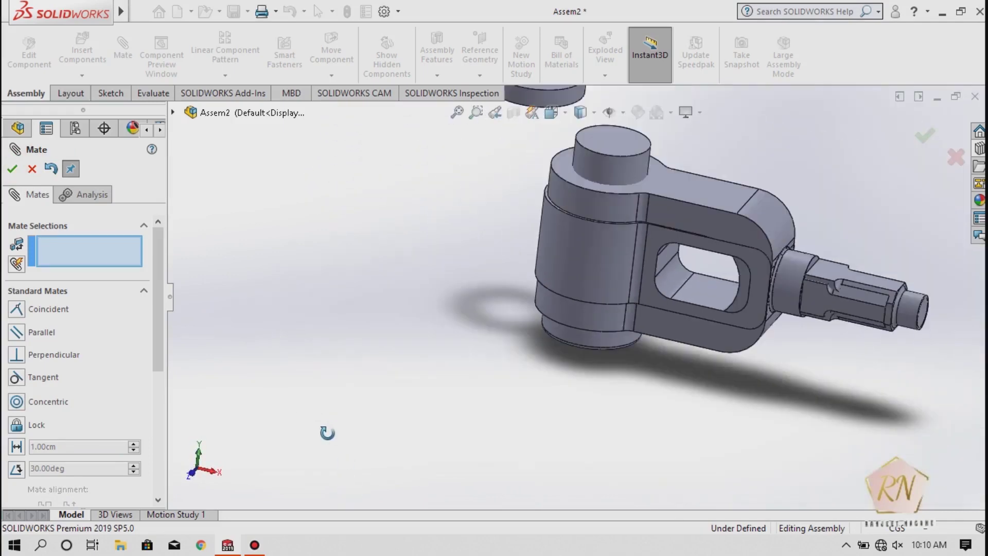
pyautogui.scroll(2, 327, 424)
pyautogui.scroll(-3, 596, 194)
pyautogui.scroll(-2, 573, 249)
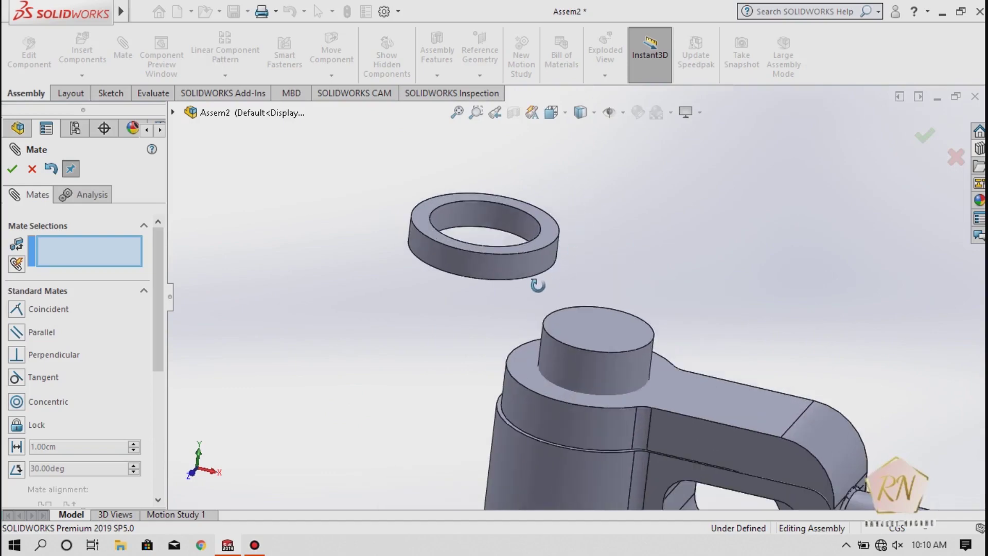
pyautogui.moveTo(428, 308)
pyautogui.mouseDown(button='middle')
pyautogui.moveTo(453, 187)
pyautogui.moveTo(360, 242)
pyautogui.mouseUp(button='middle')
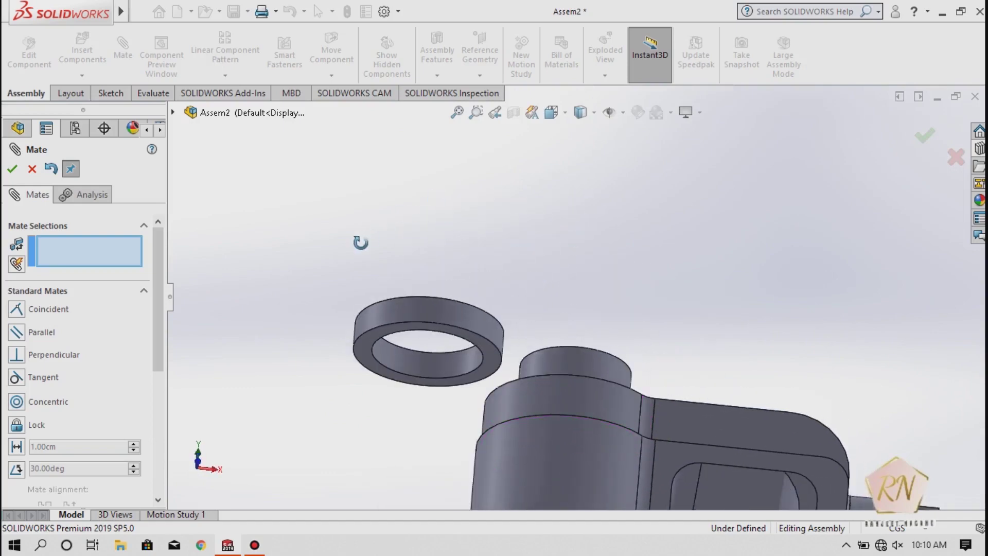
pyautogui.click(371, 338)
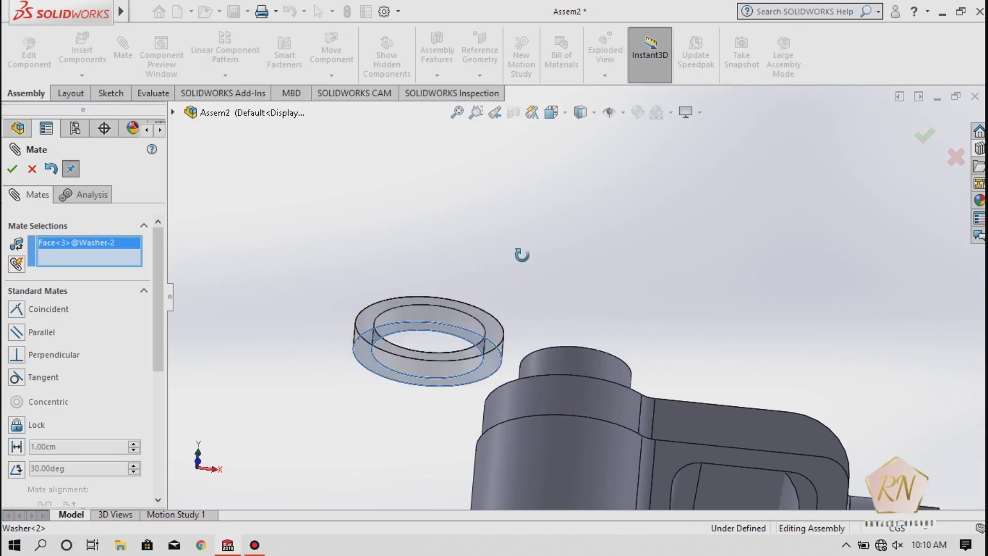
pyautogui.moveTo(521, 257)
pyautogui.mouseDown(button='middle')
pyautogui.moveTo(485, 366)
pyautogui.moveTo(574, 384)
pyautogui.mouseUp(button='middle')
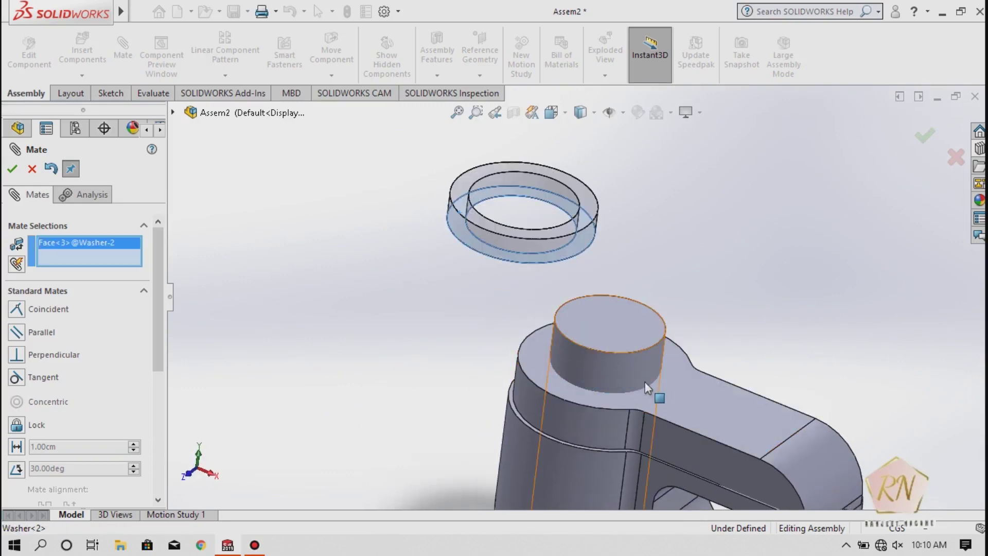
pyautogui.click(694, 403)
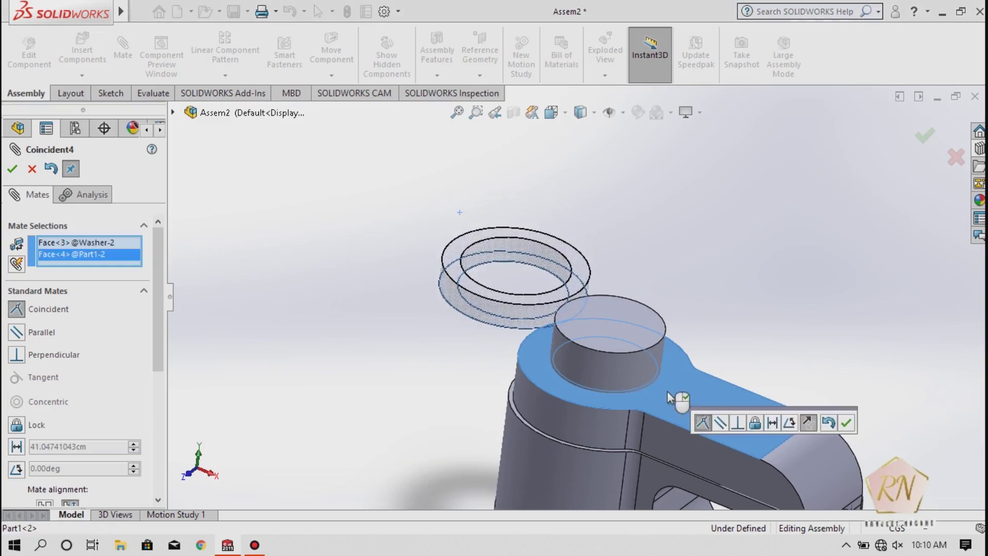
pyautogui.click(13, 169)
# Make the washer's bore concentric with the pin's cylindrical face and finish mating
pyautogui.click(522, 260)
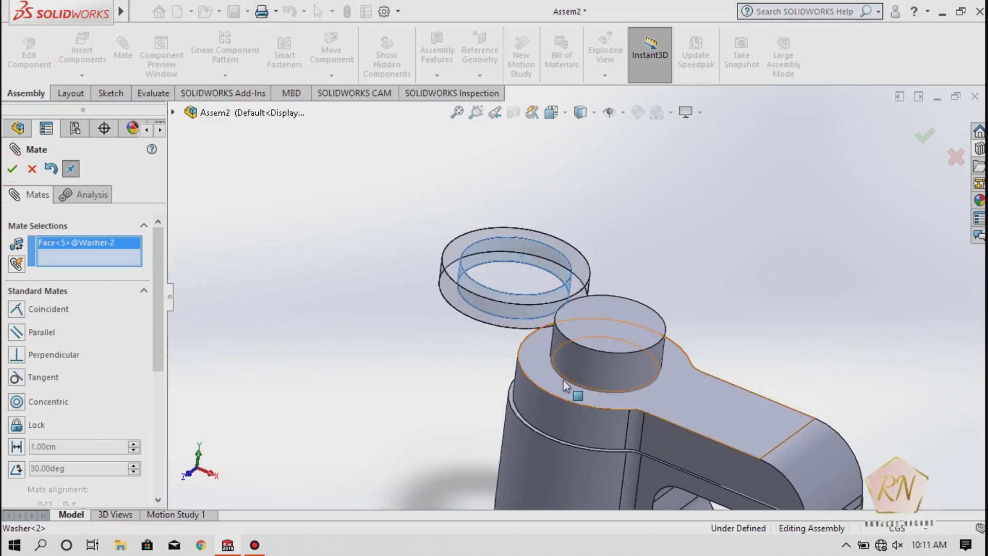
pyautogui.click(588, 369)
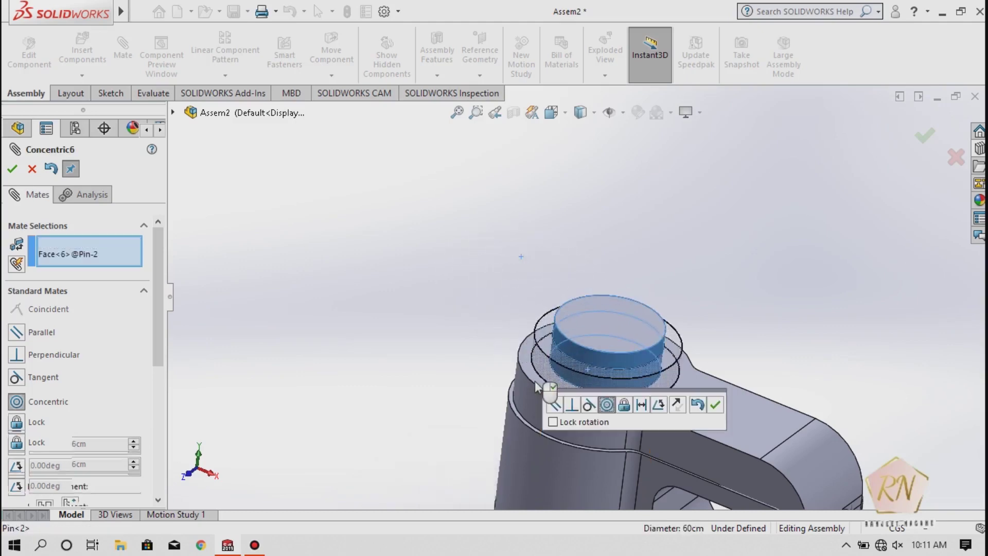
pyautogui.click(11, 168)
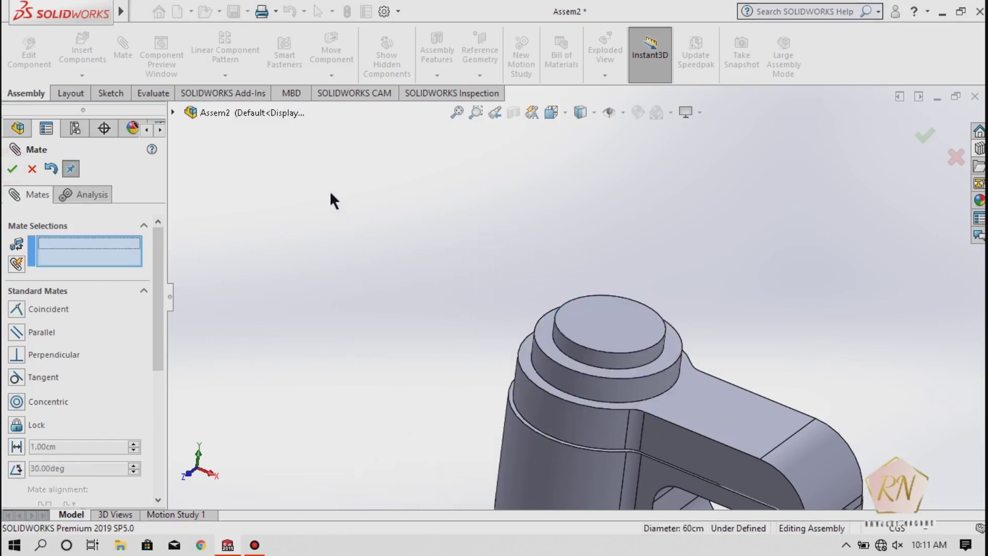
pyautogui.scroll(2, 331, 194)
pyautogui.scroll(3, 330, 194)
pyautogui.scroll(-1, 626, 366)
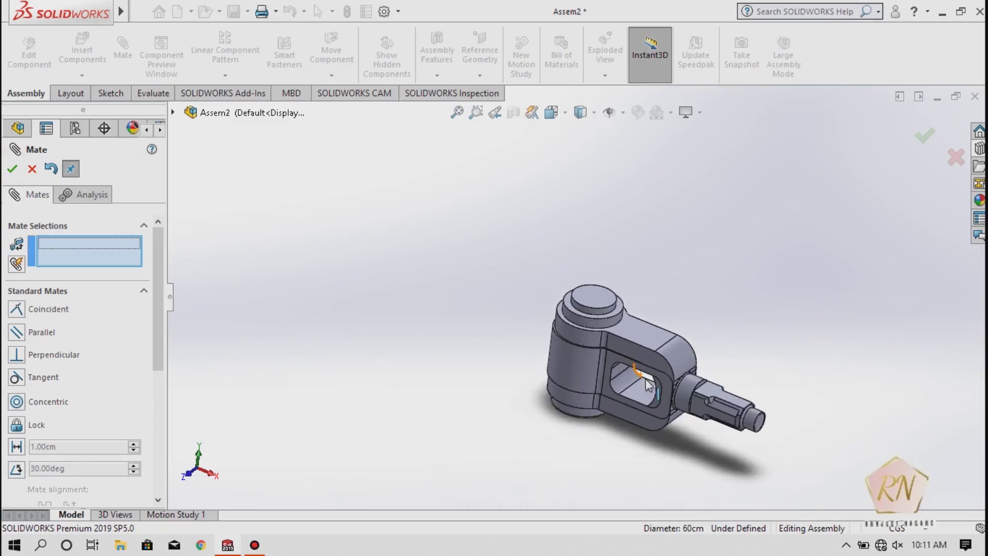
pyautogui.scroll(-3, 626, 366)
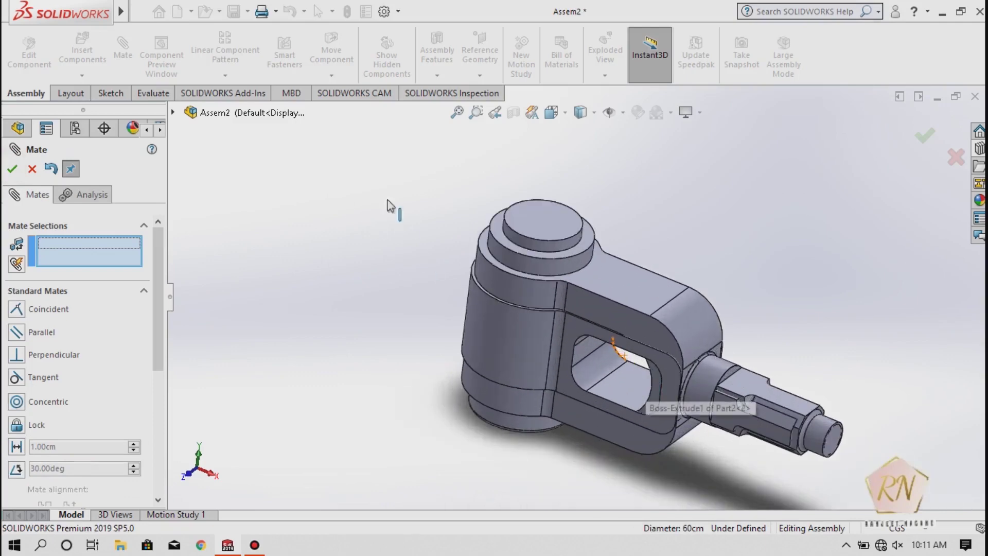
pyautogui.click(11, 169)
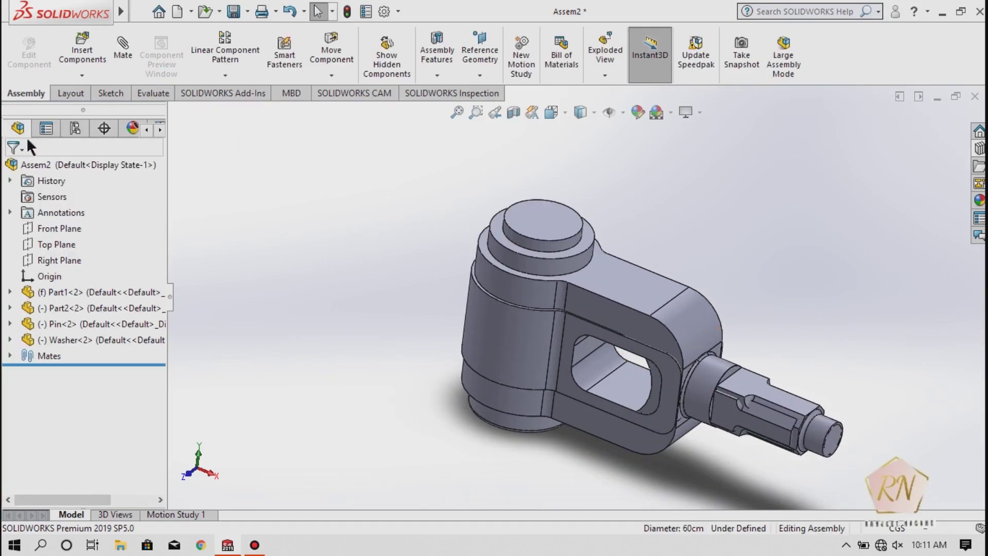
# Rotate the second clevis half around the pin until both halves lie in a straight line
pyautogui.click(330, 75)
pyautogui.click(345, 110)
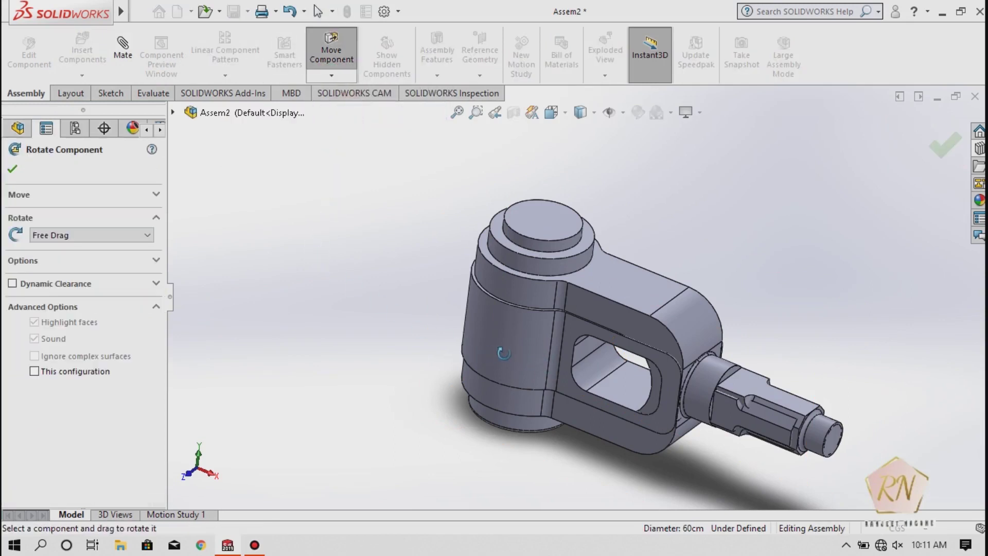
pyautogui.click(517, 330)
pyautogui.moveTo(519, 336)
pyautogui.mouseDown()
pyautogui.moveTo(376, 328)
pyautogui.moveTo(485, 367)
pyautogui.moveTo(508, 345)
pyautogui.moveTo(443, 320)
pyautogui.mouseUp()
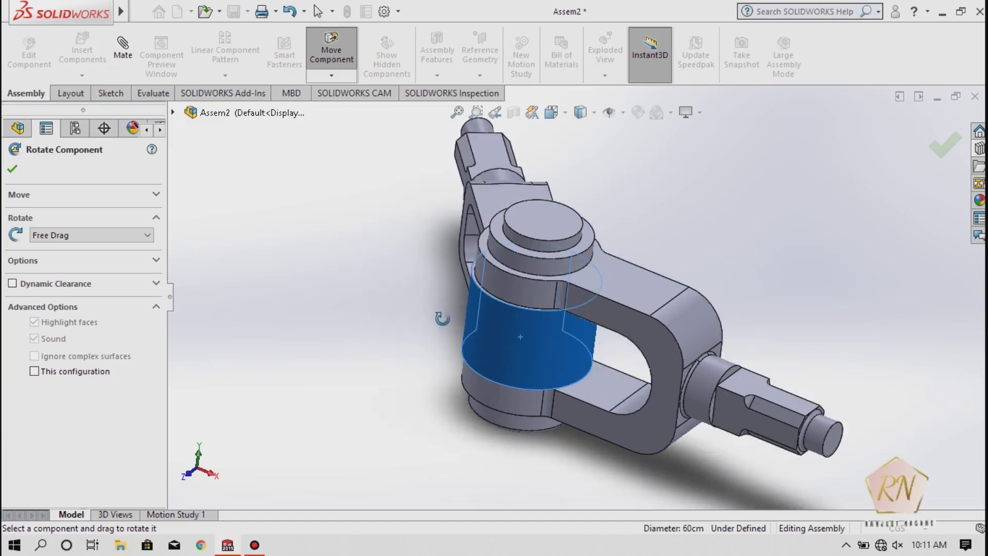
pyautogui.click(12, 169)
pyautogui.click(330, 75)
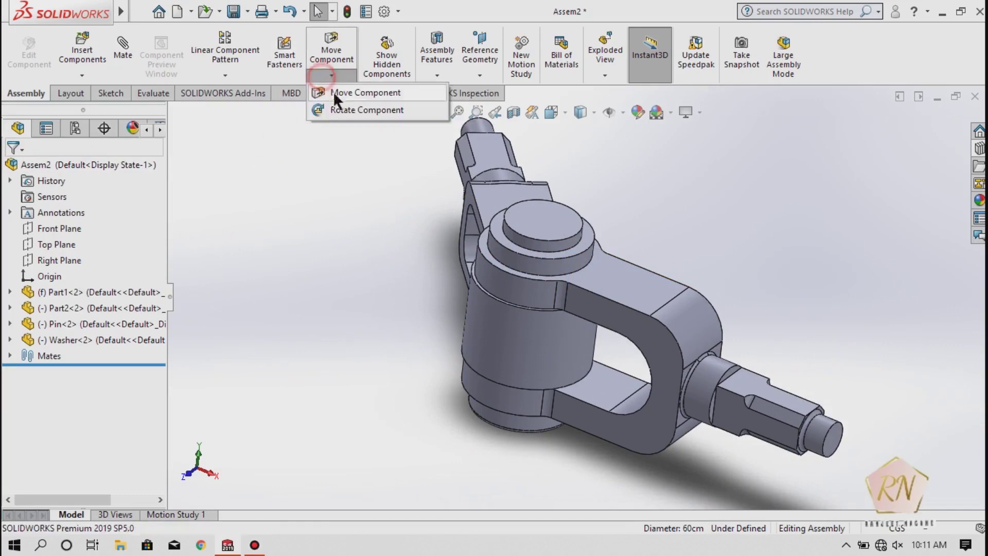
pyautogui.click(340, 105)
pyautogui.moveTo(475, 312)
pyautogui.mouseDown()
pyautogui.moveTo(493, 324)
pyautogui.moveTo(463, 325)
pyautogui.mouseUp()
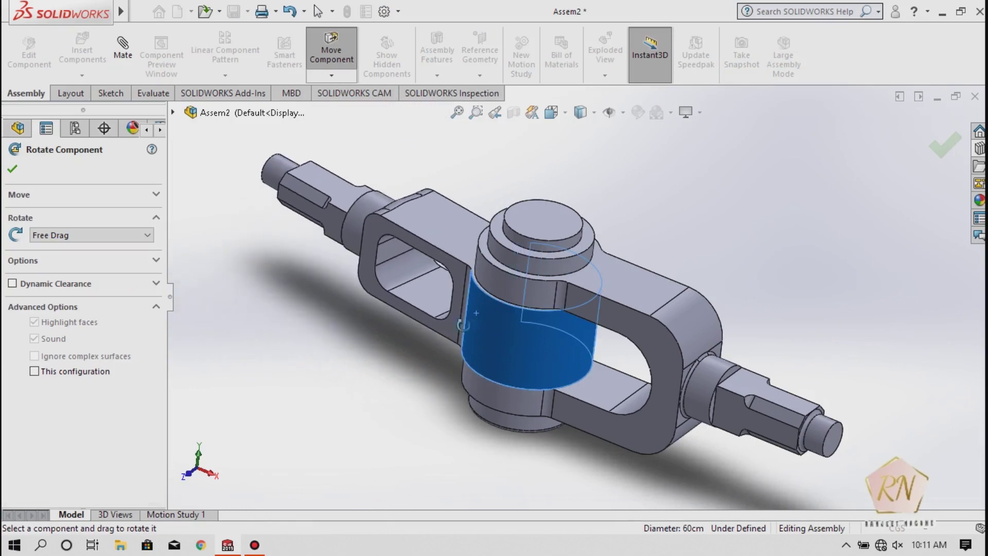
pyautogui.click(12, 170)
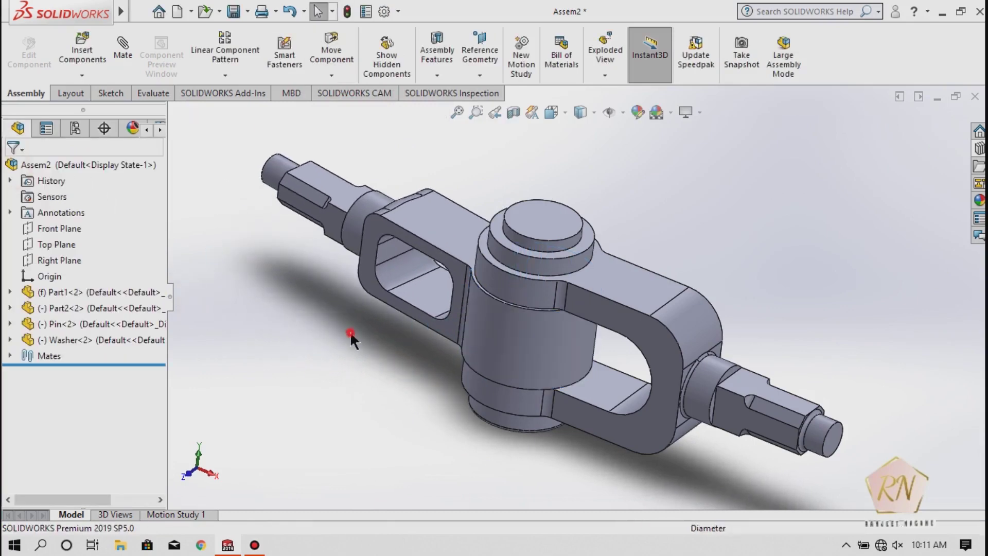
# Swing the upper clevis link around the pin to a new angle
pyautogui.moveTo(356, 336); pyautogui.dragTo(349, 437, button='middle')
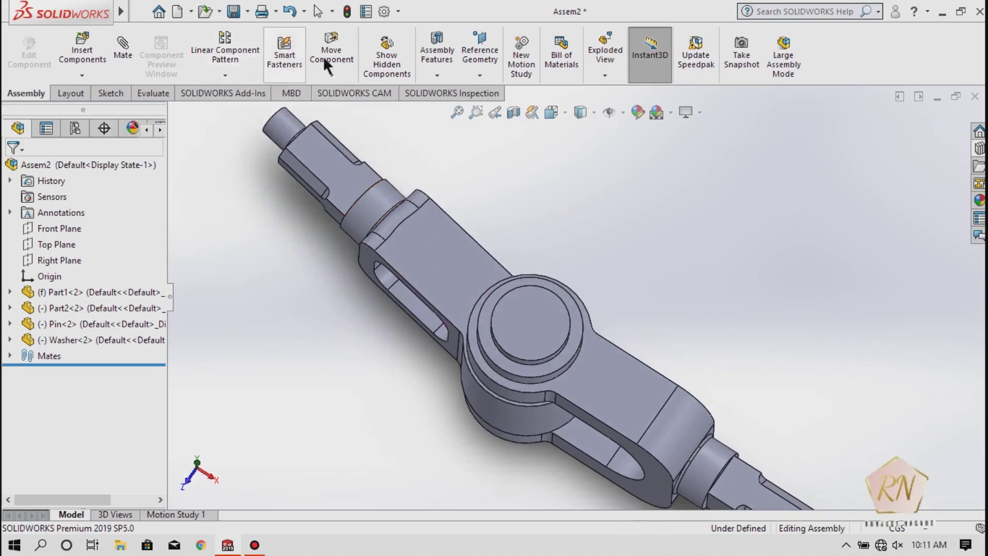
pyautogui.click(332, 76)
pyautogui.click(366, 110)
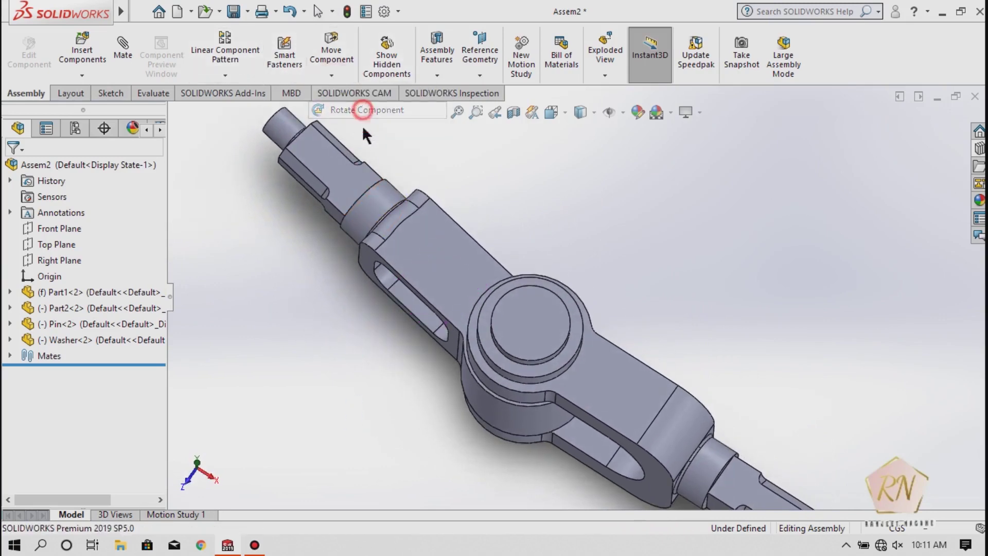
pyautogui.moveTo(494, 413)
pyautogui.mouseDown()
pyautogui.moveTo(533, 462)
pyautogui.moveTo(431, 452)
pyautogui.mouseUp()
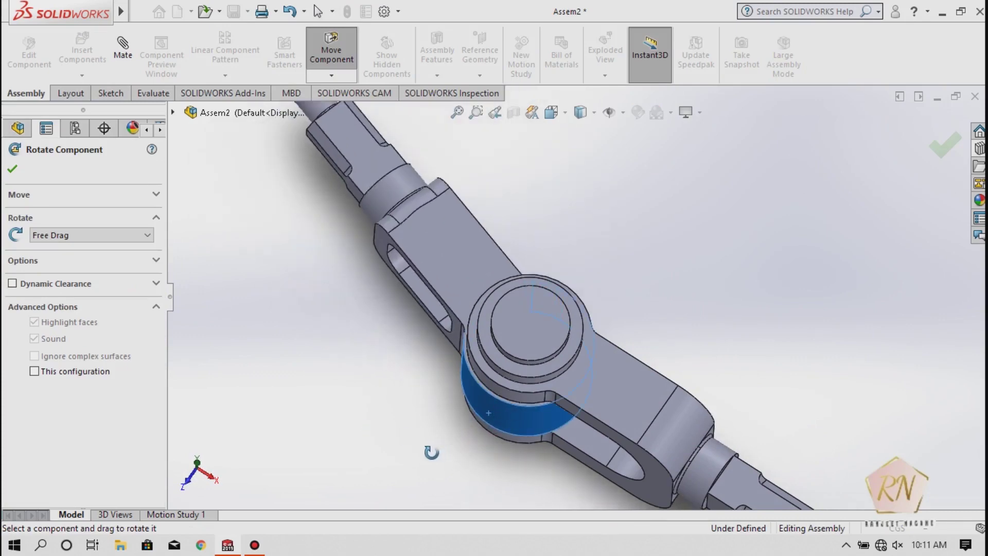
pyautogui.click(11, 169)
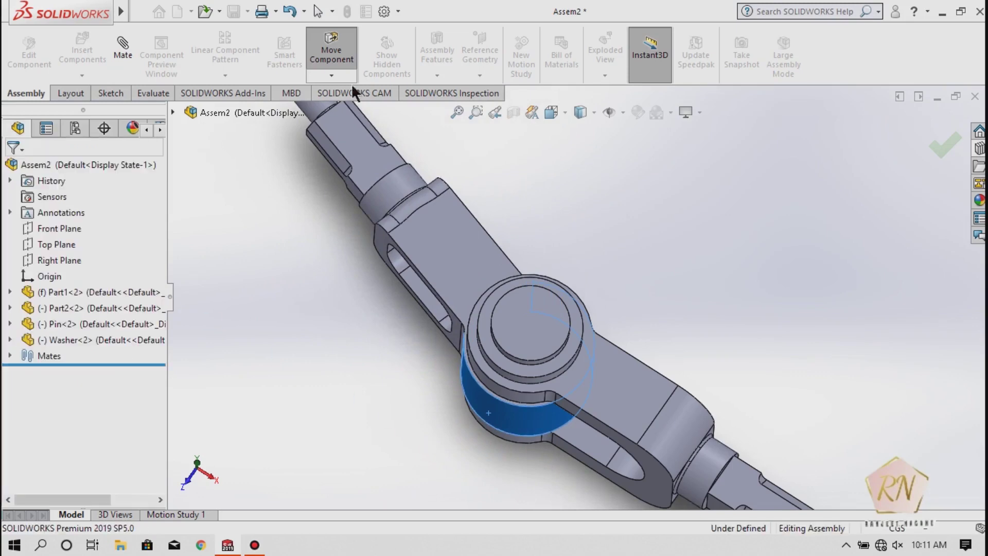
# Nudge the upper link, then turn it to a more upright angle
pyautogui.click(331, 76)
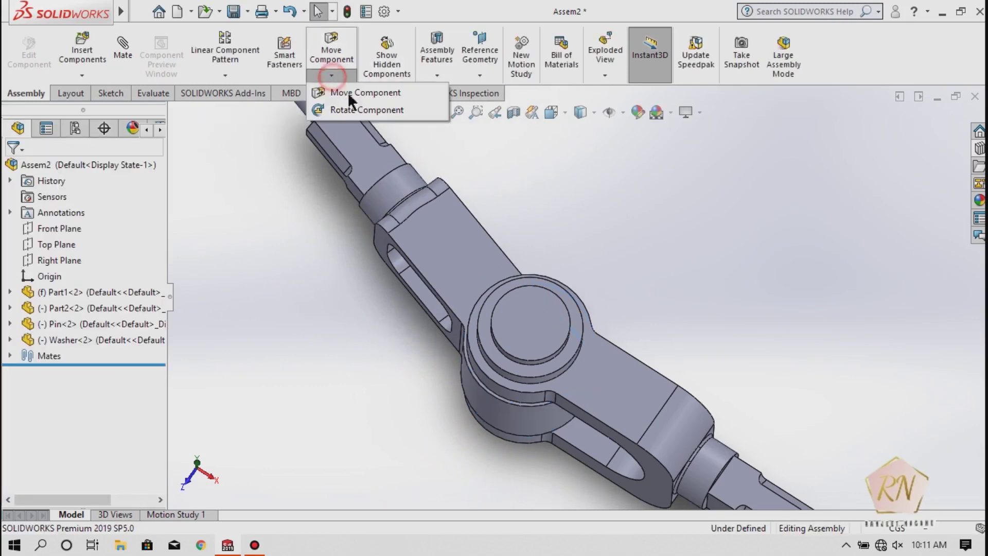
pyautogui.click(368, 112)
pyautogui.moveTo(560, 420)
pyautogui.mouseDown()
pyautogui.moveTo(569, 424)
pyautogui.moveTo(532, 344)
pyautogui.mouseUp()
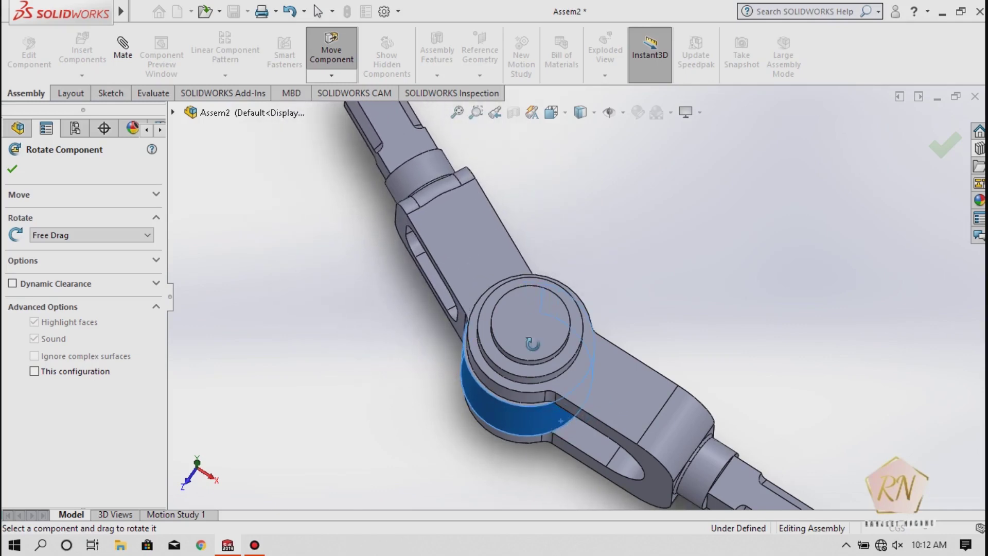
pyautogui.click(11, 169)
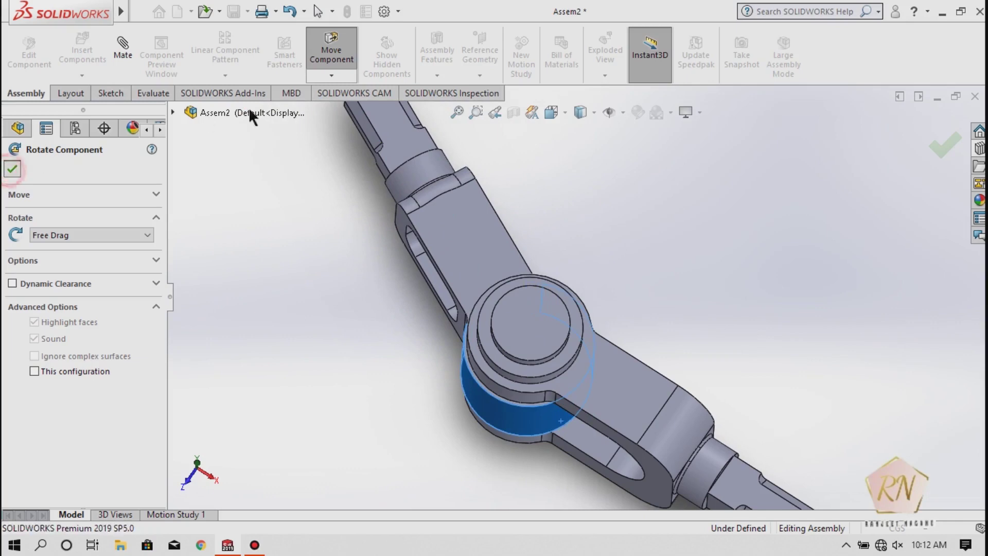
pyautogui.click(331, 76)
pyautogui.click(341, 110)
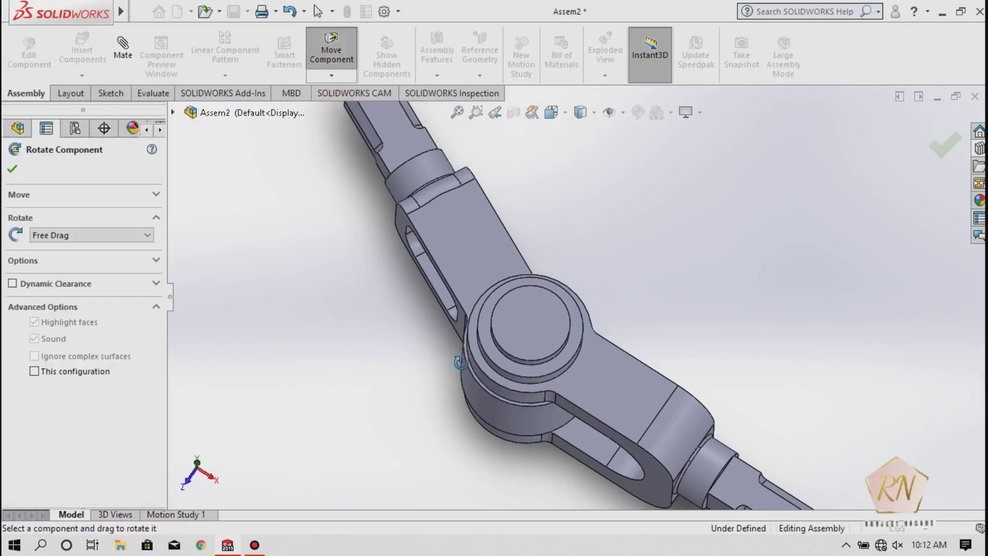
pyautogui.moveTo(460, 370)
pyautogui.mouseDown()
pyautogui.moveTo(369, 402)
pyautogui.moveTo(466, 439)
pyautogui.moveTo(707, 375)
pyautogui.moveTo(393, 435)
pyautogui.moveTo(522, 445)
pyautogui.moveTo(608, 445)
pyautogui.moveTo(741, 417)
pyautogui.moveTo(711, 405)
pyautogui.mouseUp()
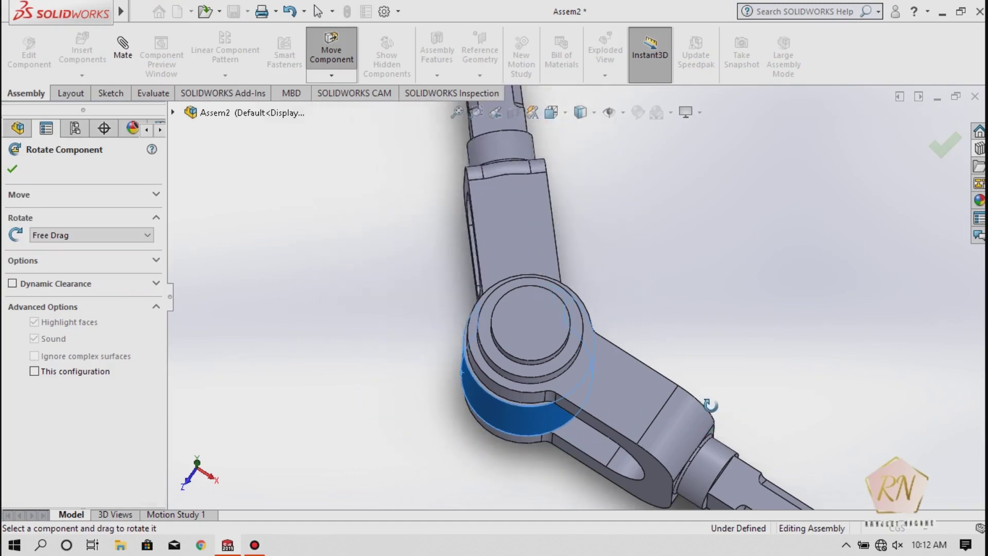
pyautogui.click(19, 172)
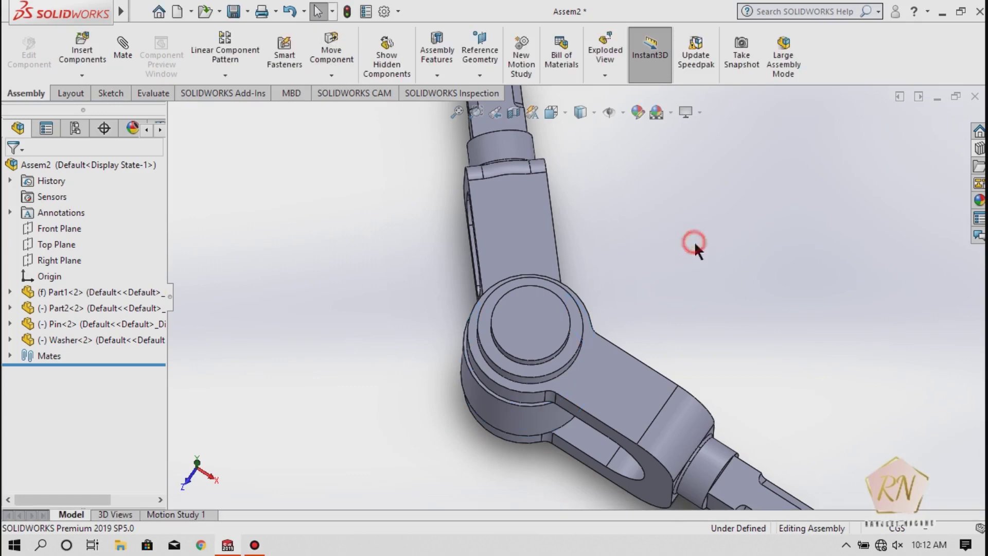
# Rotate the upper arm to near vertical and view the joint from above
pyautogui.moveTo(691, 359)
pyautogui.mouseDown(button='middle')
pyautogui.moveTo(574, 286)
pyautogui.moveTo(551, 356)
pyautogui.moveTo(613, 252)
pyautogui.moveTo(634, 513)
pyautogui.mouseUp(button='middle')
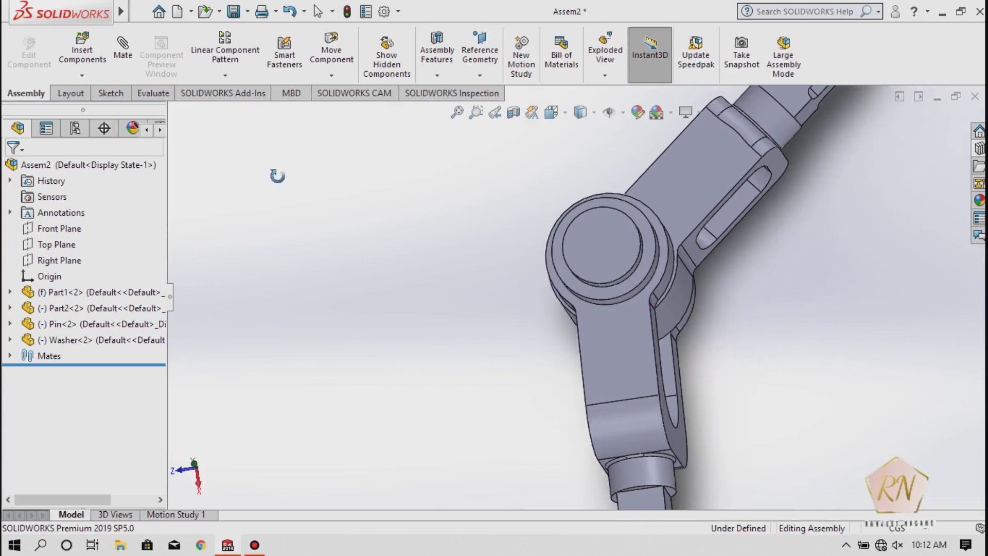
pyautogui.click(332, 75)
pyautogui.click(343, 111)
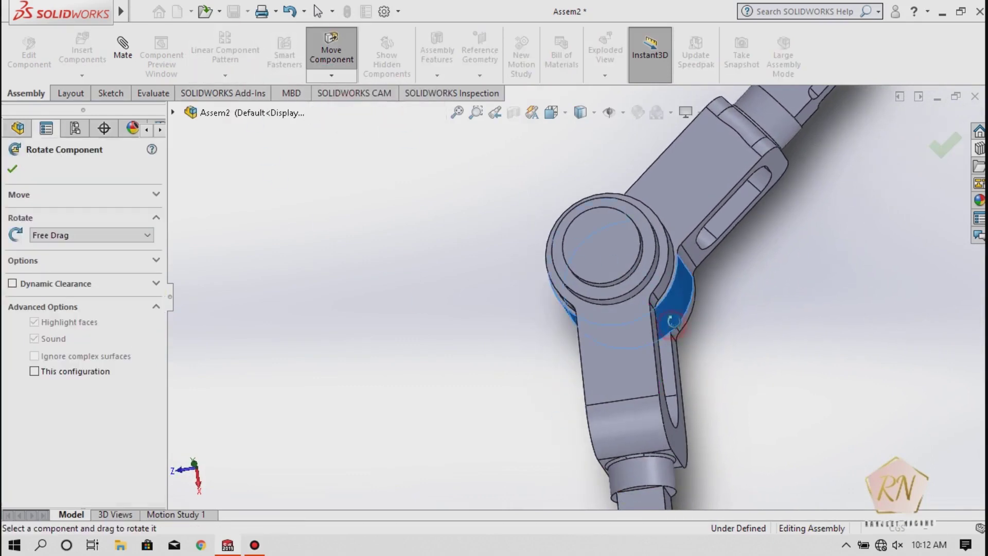
pyautogui.moveTo(670, 325)
pyautogui.mouseDown()
pyautogui.moveTo(682, 197)
pyautogui.moveTo(664, 178)
pyautogui.mouseUp()
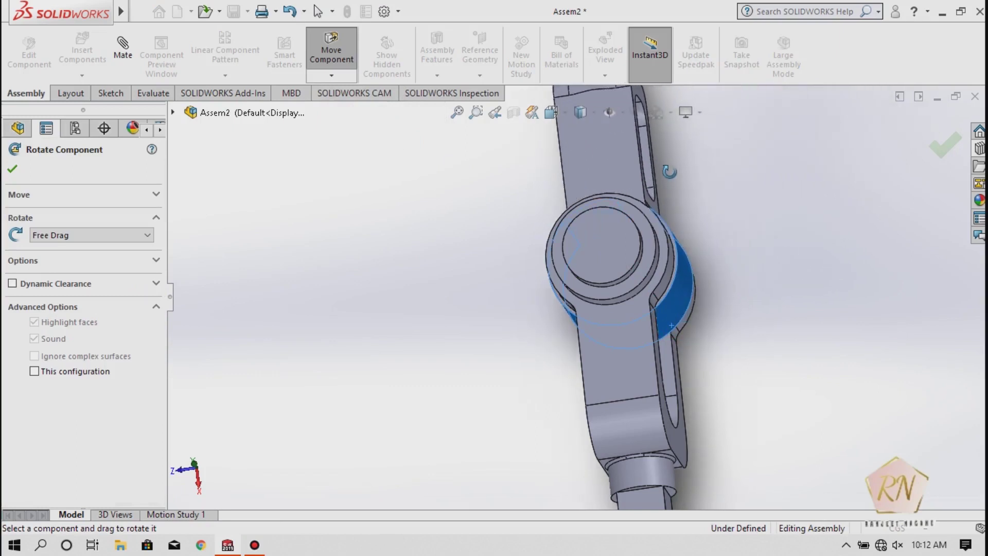
pyautogui.click(11, 168)
pyautogui.click(492, 238)
pyautogui.moveTo(493, 237)
pyautogui.mouseDown(button='middle')
pyautogui.moveTo(491, 129)
pyautogui.moveTo(569, 133)
pyautogui.moveTo(547, 54)
pyautogui.moveTo(450, 56)
pyautogui.moveTo(439, 78)
pyautogui.moveTo(449, 101)
pyautogui.moveTo(427, 75)
pyautogui.moveTo(441, 149)
pyautogui.mouseUp(button='middle')
pyautogui.click(72, 96)
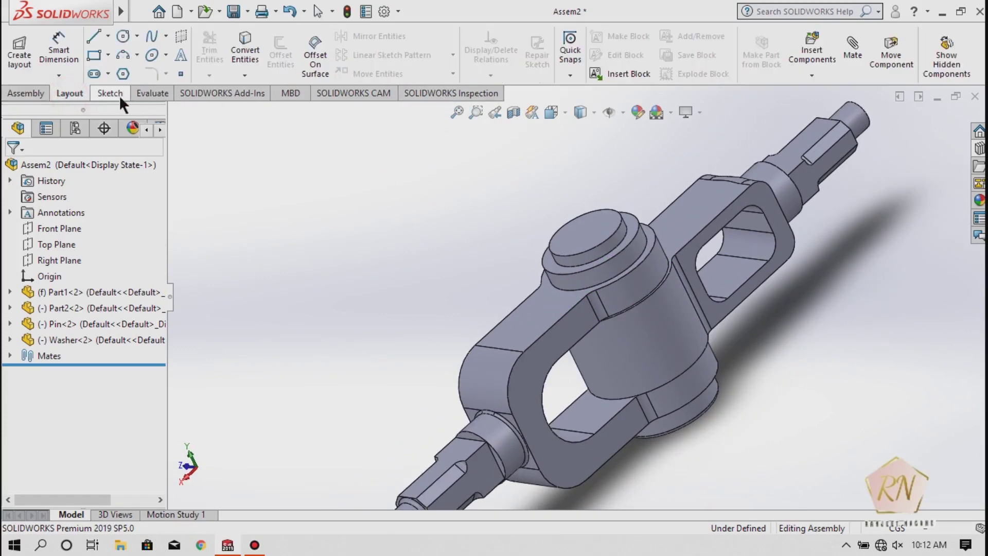
pyautogui.click(118, 96)
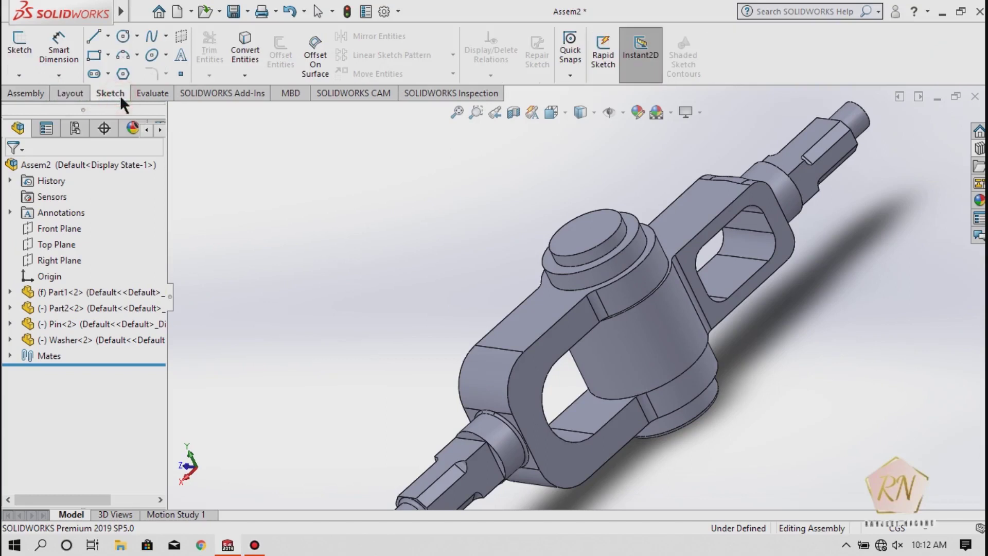
pyautogui.click(146, 97)
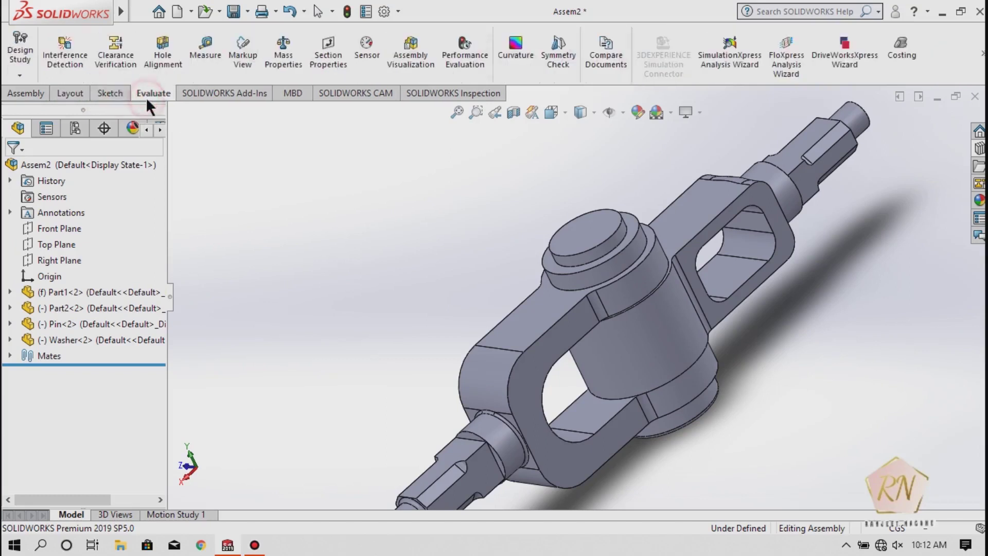
pyautogui.click(95, 95)
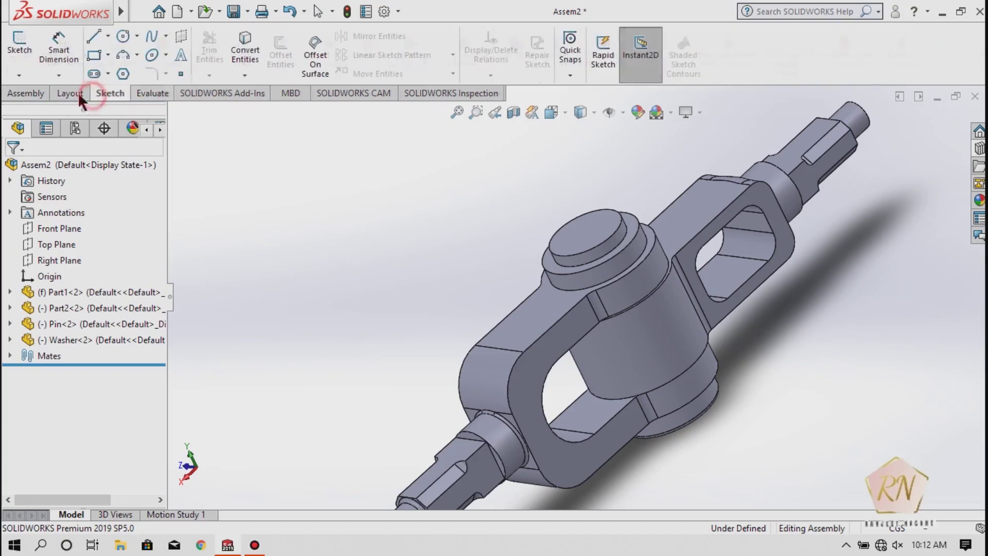
pyautogui.click(45, 92)
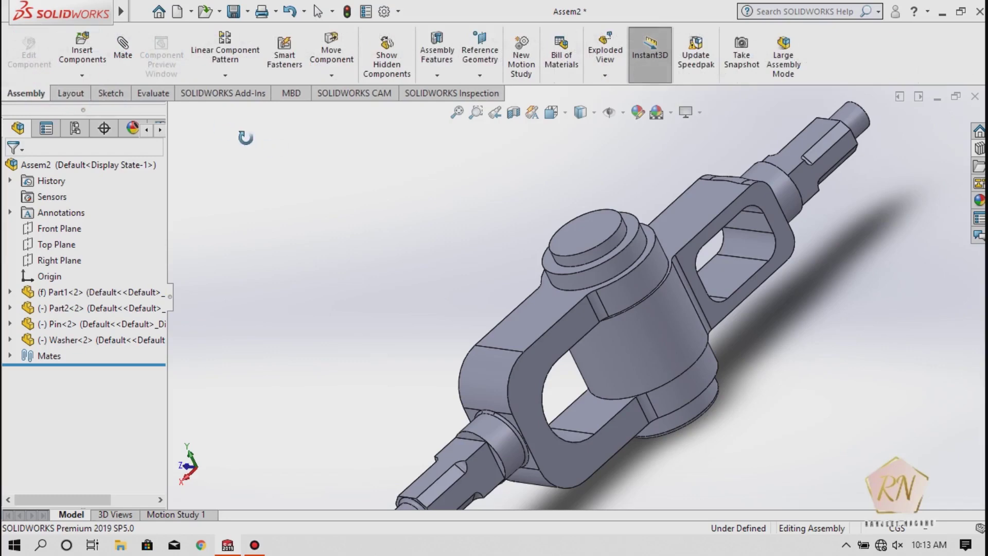
# Open the Washer part from the Desktop in its own window
pyautogui.click(206, 12)
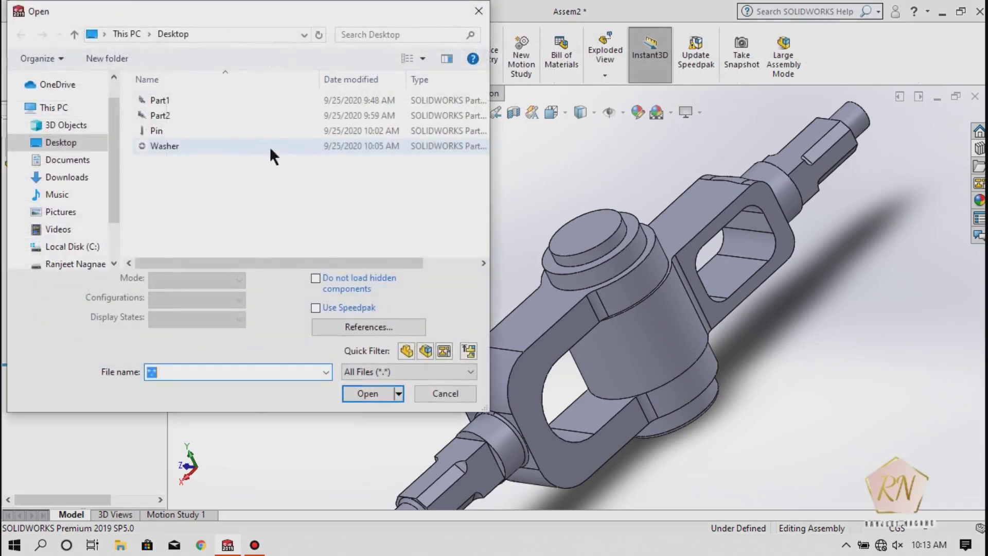
pyautogui.moveTo(60, 143)
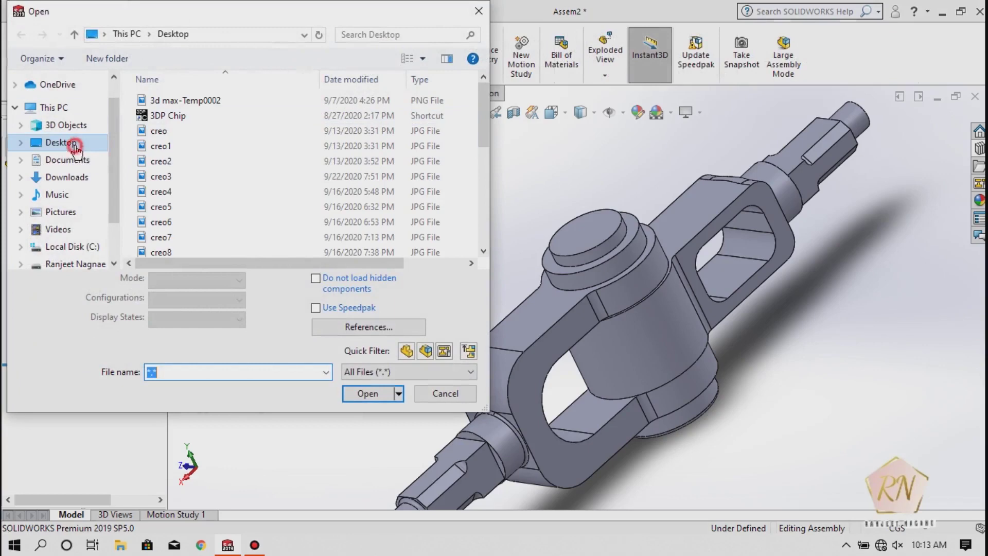
pyautogui.scroll(-4, 210, 170)
pyautogui.scroll(-1, 211, 170)
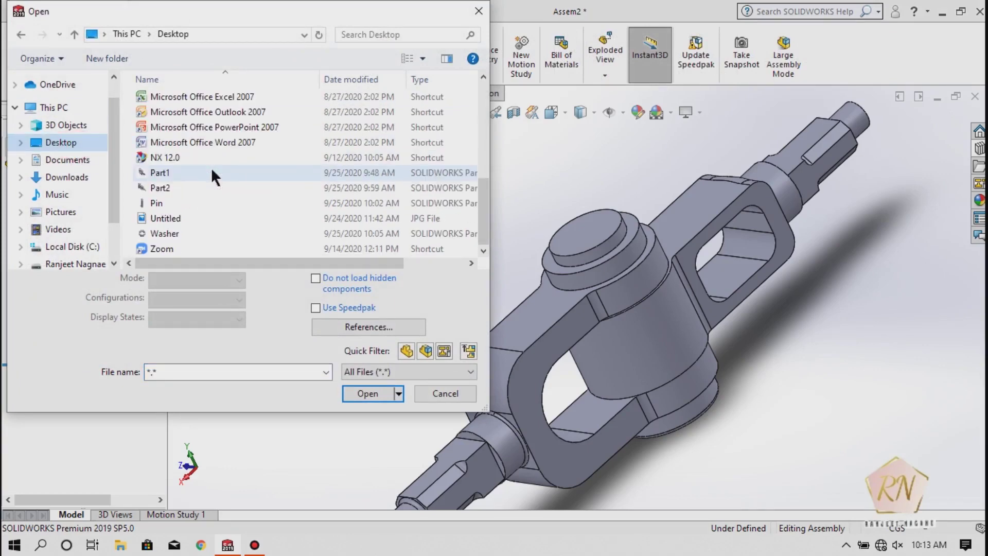
pyautogui.click(203, 236)
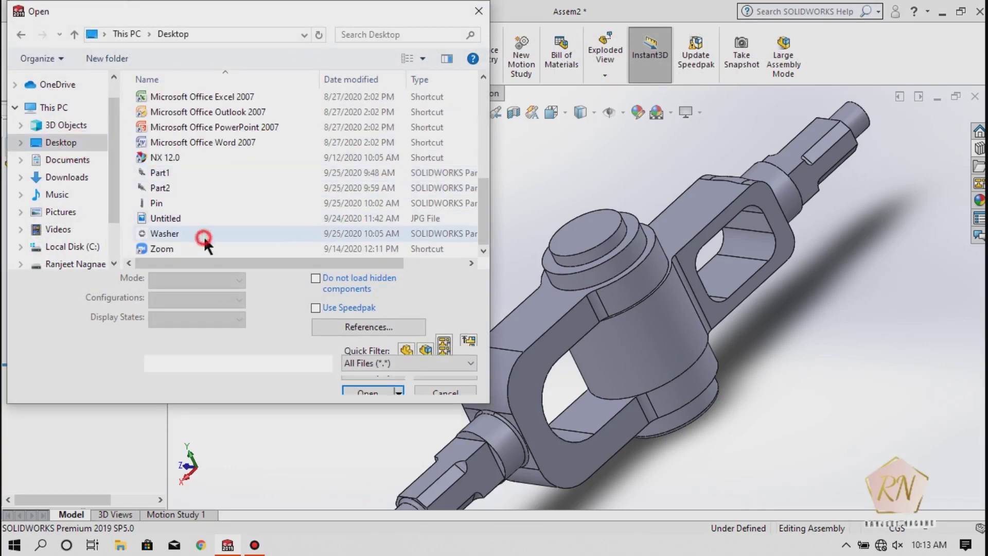
pyautogui.click(364, 386)
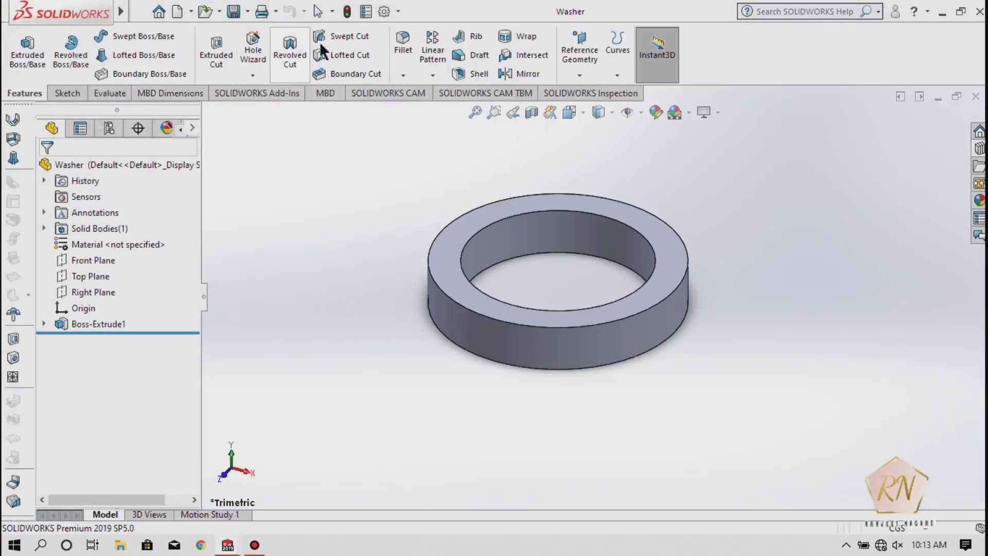
# Fillet the washer's top and bottom outer edges with a 1 cm radius
pyautogui.click(404, 44)
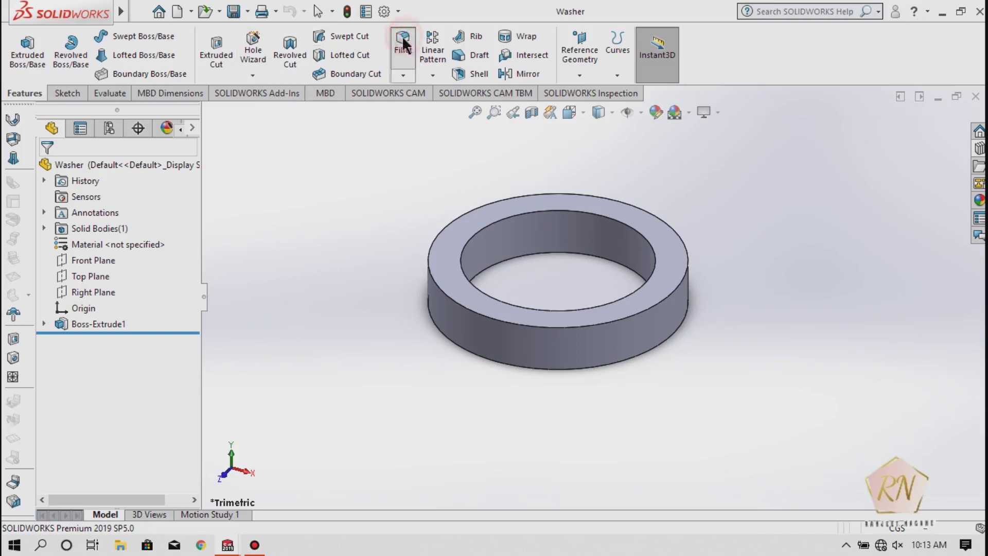
pyautogui.click(456, 304)
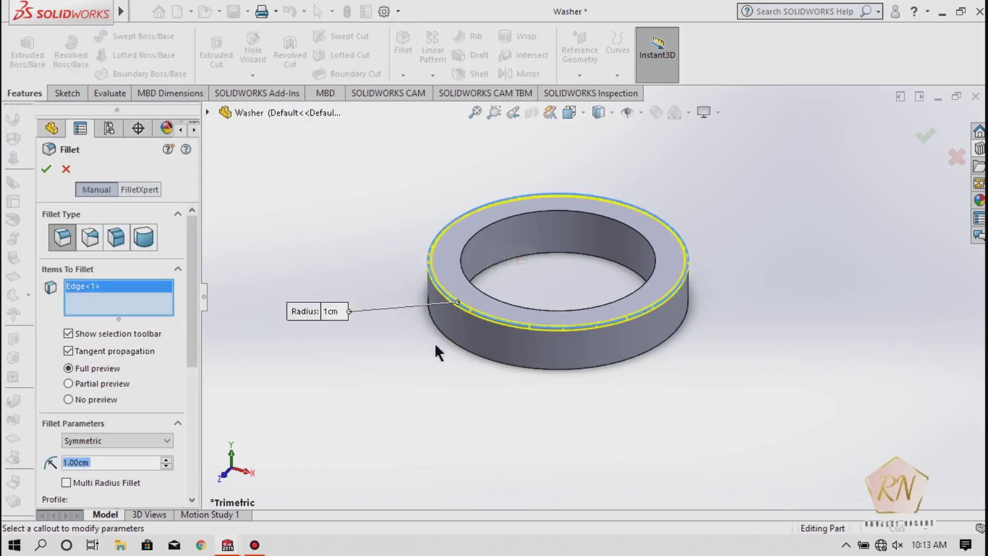
pyautogui.click(466, 351)
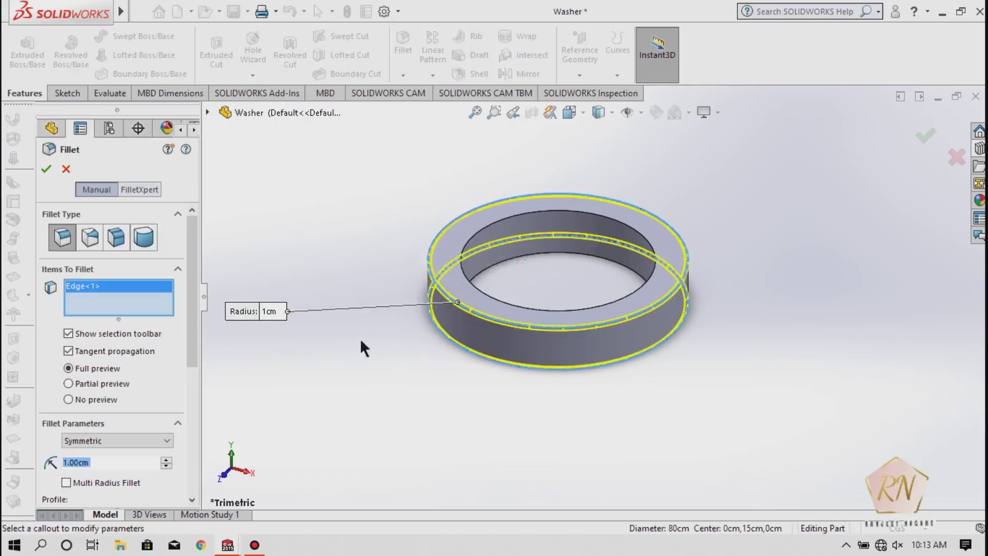
pyautogui.click(54, 169)
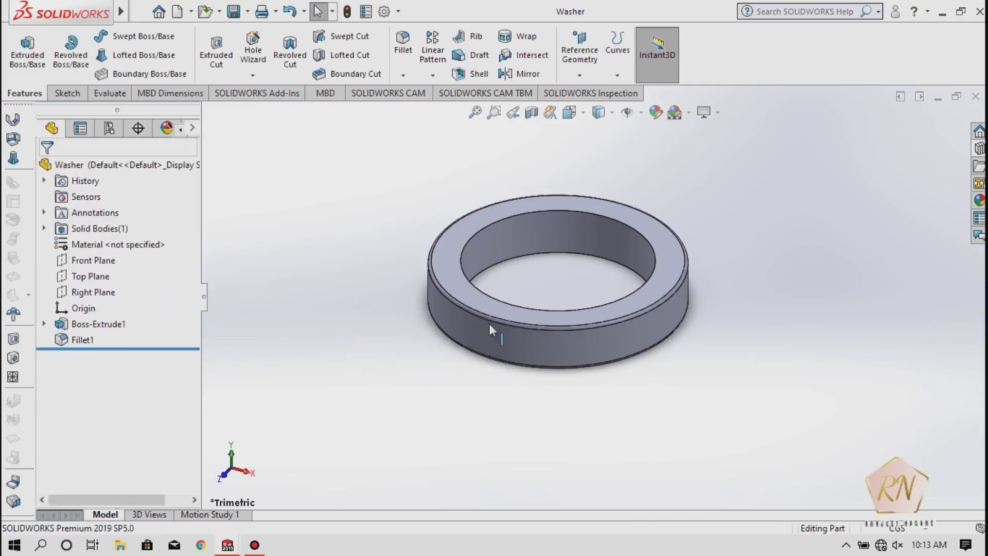
# Switch back to Assem2 and accept the rebuild to take in the filleted washer
pyautogui.hotkey('ctrl', 'Tab')
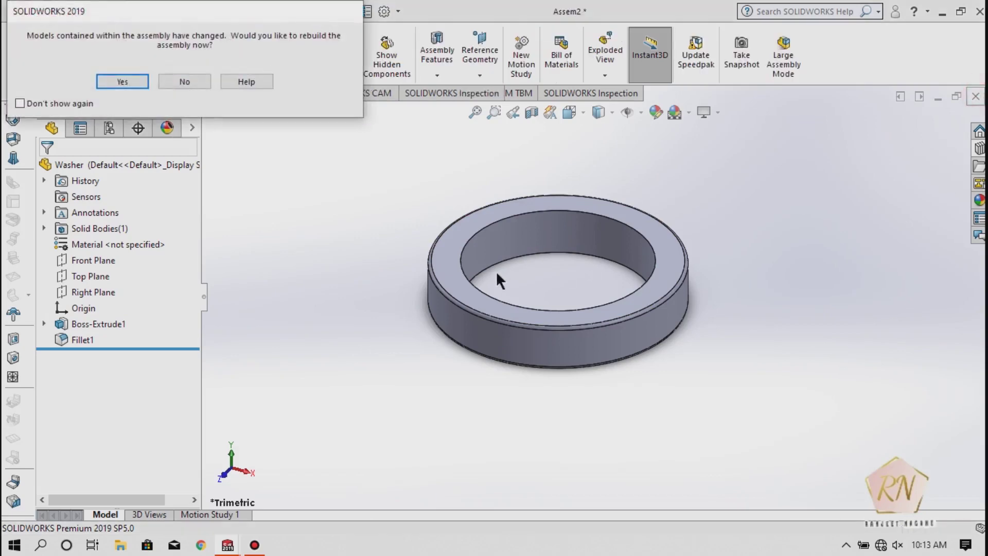
pyautogui.click(125, 78)
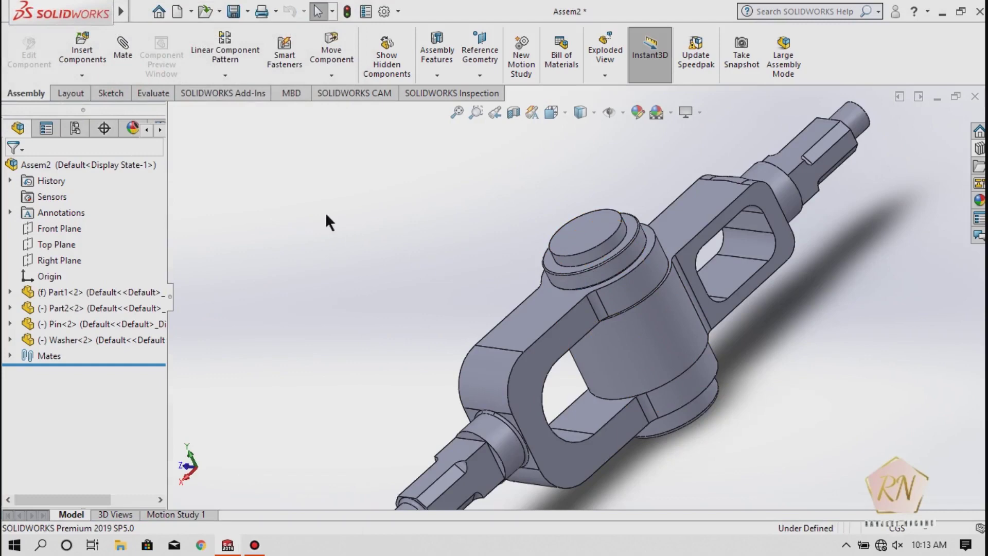
# Orbit the assembly to tilted views, then return to a standard view orientation
pyautogui.moveTo(357, 267)
pyautogui.mouseDown(button='middle')
pyautogui.moveTo(349, 236)
pyautogui.moveTo(391, 181)
pyautogui.moveTo(495, 237)
pyautogui.moveTo(399, 166)
pyautogui.moveTo(384, 222)
pyautogui.moveTo(351, 172)
pyautogui.moveTo(365, 189)
pyautogui.moveTo(662, 159)
pyautogui.moveTo(697, 204)
pyautogui.mouseUp(button='middle')
pyautogui.moveTo(551, 482)
pyautogui.mouseDown(button='middle')
pyautogui.moveTo(661, 341)
pyautogui.moveTo(731, 434)
pyautogui.mouseUp(button='middle')
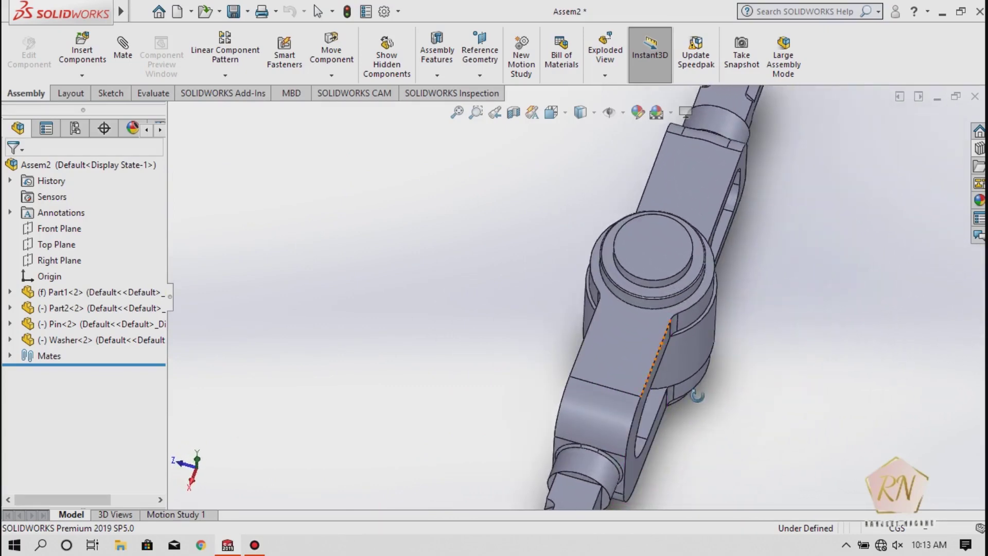
pyautogui.moveTo(669, 392)
pyautogui.mouseDown(button='middle')
pyautogui.moveTo(604, 406)
pyautogui.moveTo(643, 355)
pyautogui.moveTo(690, 235)
pyautogui.mouseUp(button='middle')
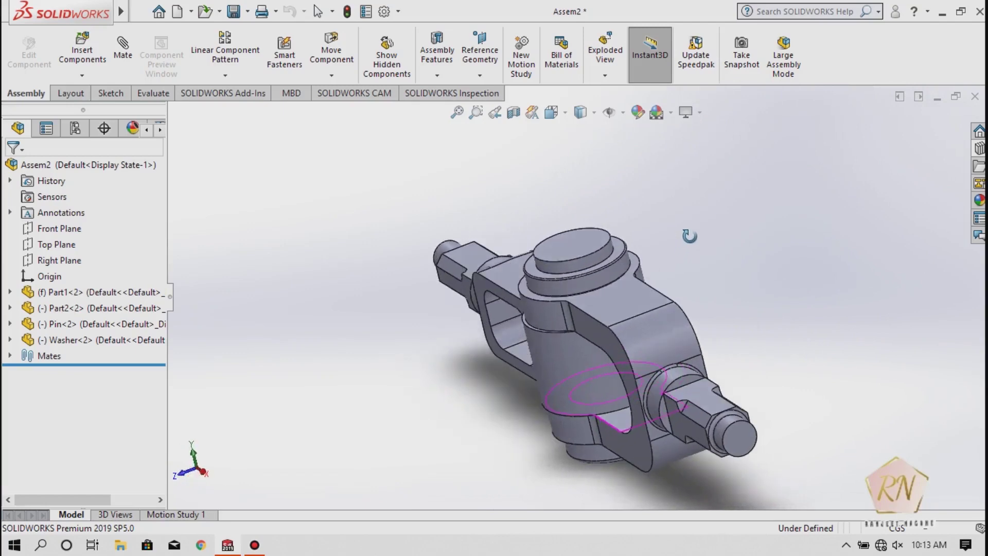
pyautogui.click(493, 118)
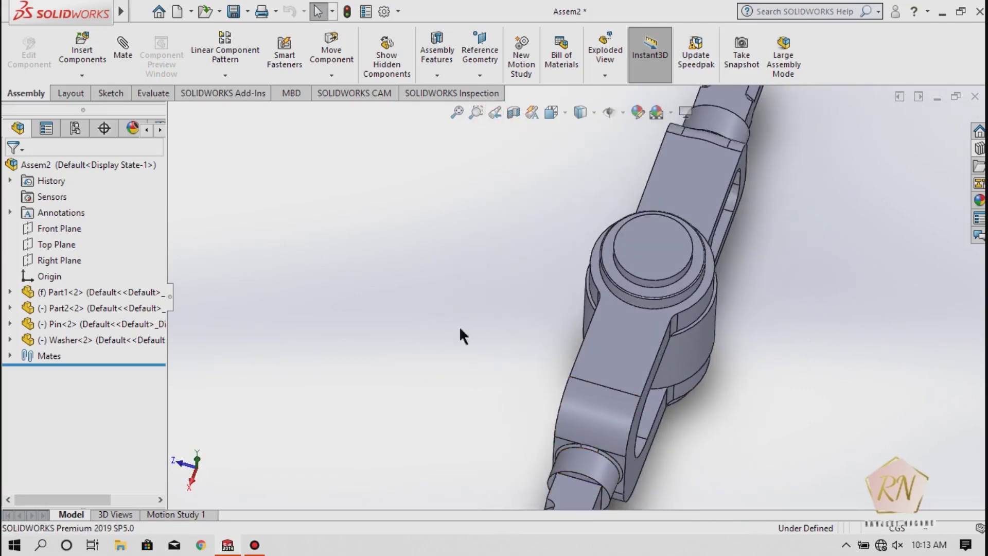
pyautogui.click(550, 111)
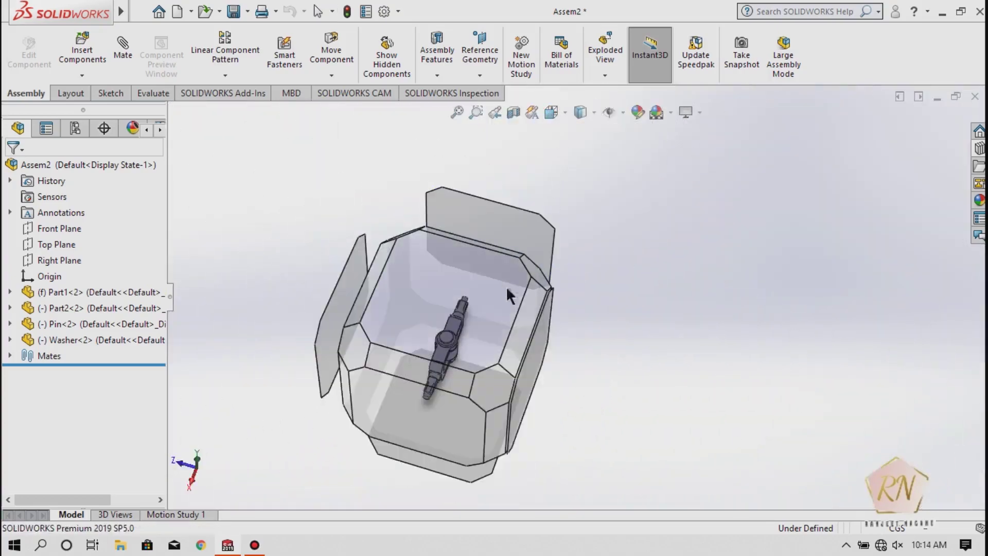
pyautogui.click(549, 112)
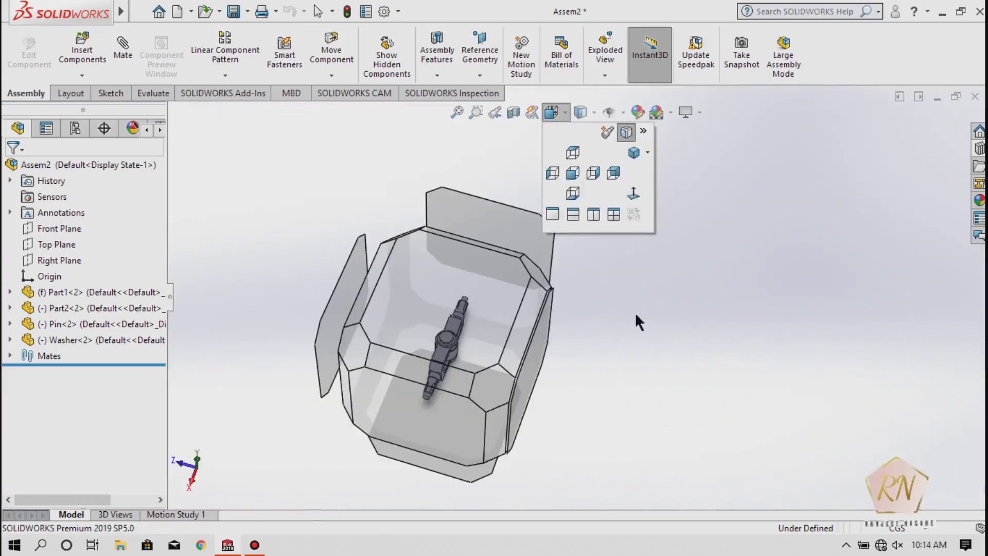
# Zoom in and orbit the joint to see the pin and washer from above
pyautogui.scroll(-10, 638, 322)
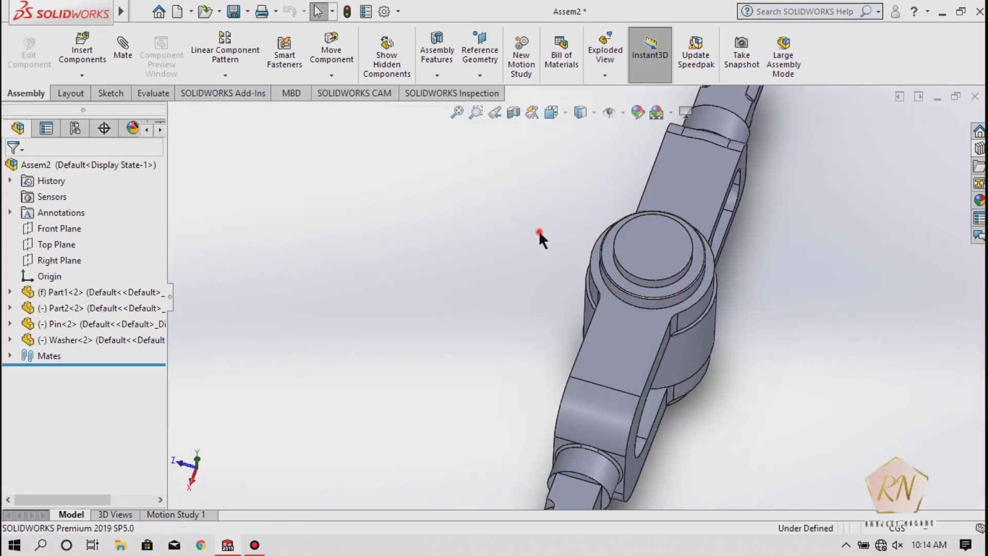
pyautogui.middleClick(528, 338)
pyautogui.moveTo(529, 338); pyautogui.dragTo(503, 221, button='middle')
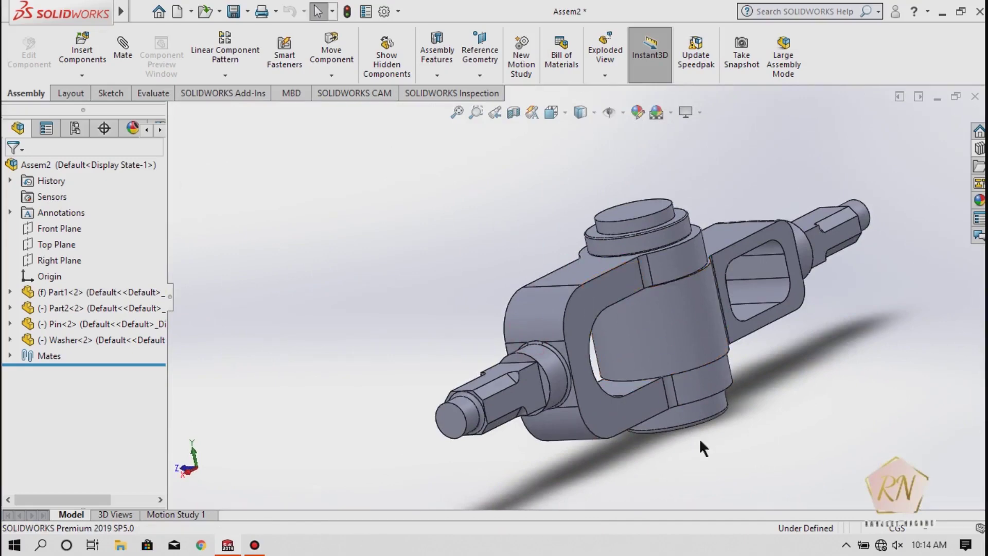
pyautogui.moveTo(781, 382)
pyautogui.mouseDown(button='middle')
pyautogui.moveTo(776, 456)
pyautogui.moveTo(787, 410)
pyautogui.mouseUp(button='middle')
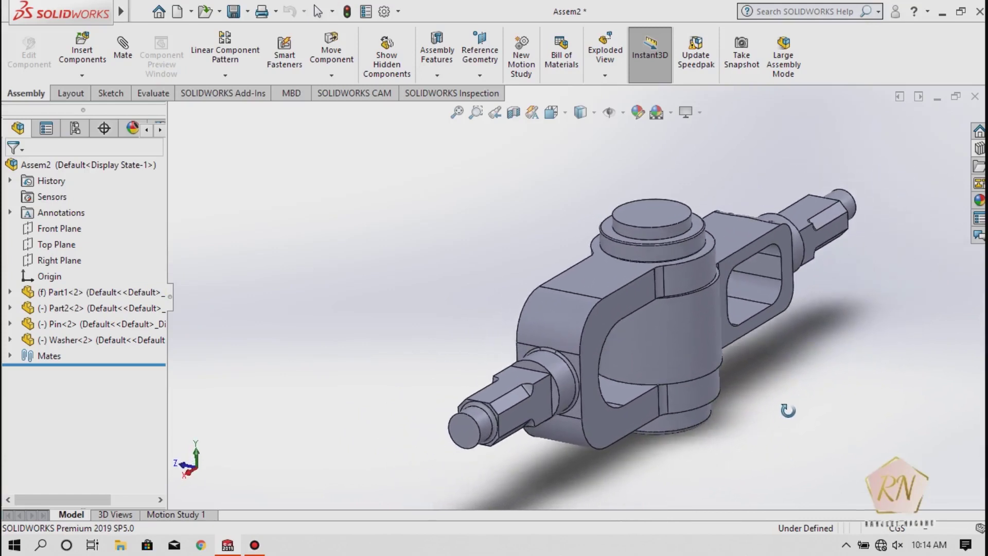
pyautogui.scroll(-3, 311, 355)
pyautogui.scroll(4, 611, 372)
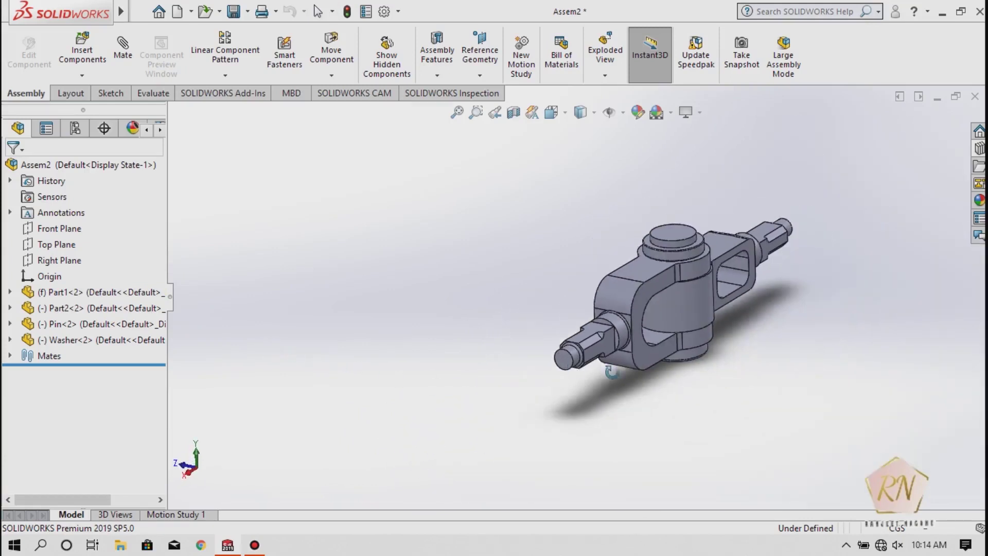
pyautogui.scroll(-3, 686, 283)
pyautogui.scroll(-2, 654, 394)
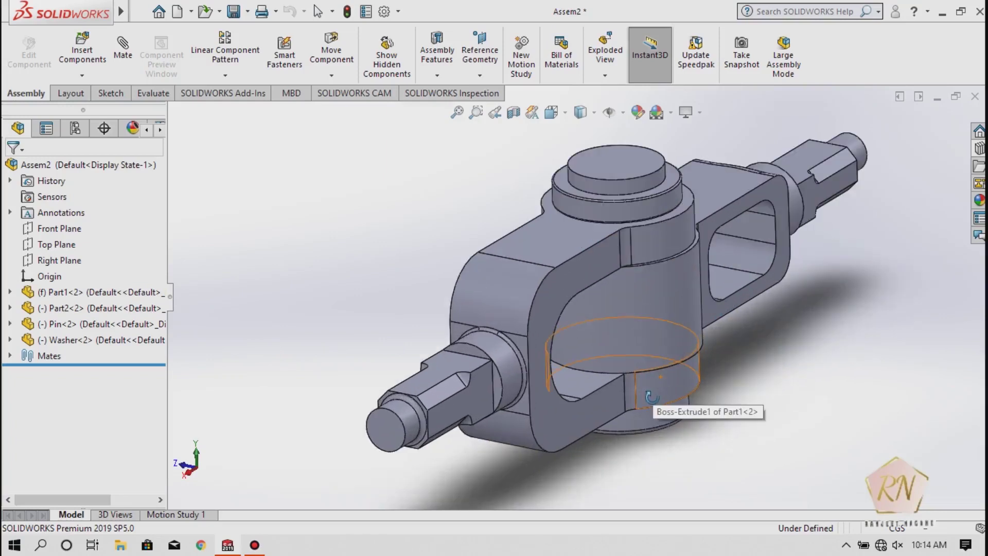
pyautogui.moveTo(648, 344); pyautogui.dragTo(642, 352, button='middle')
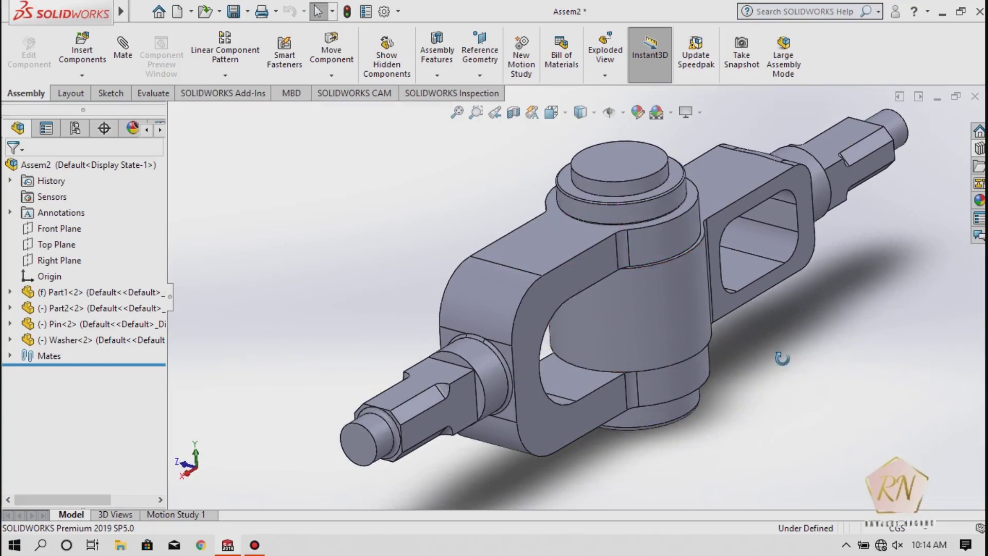
# Browse the Metal appearance library's Bronze finishes, then close the appearance editor
pyautogui.click(637, 112)
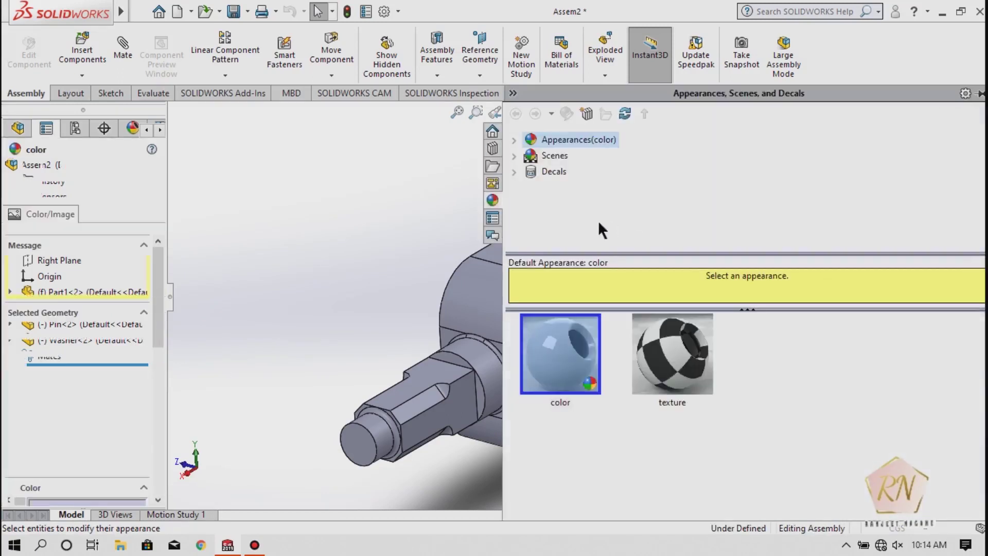
pyautogui.click(513, 140)
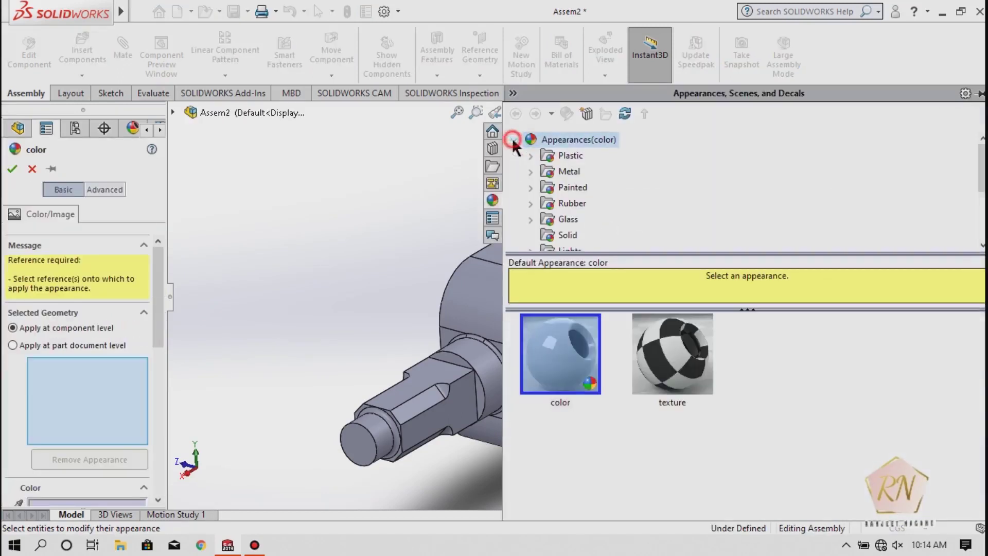
pyautogui.click(532, 173)
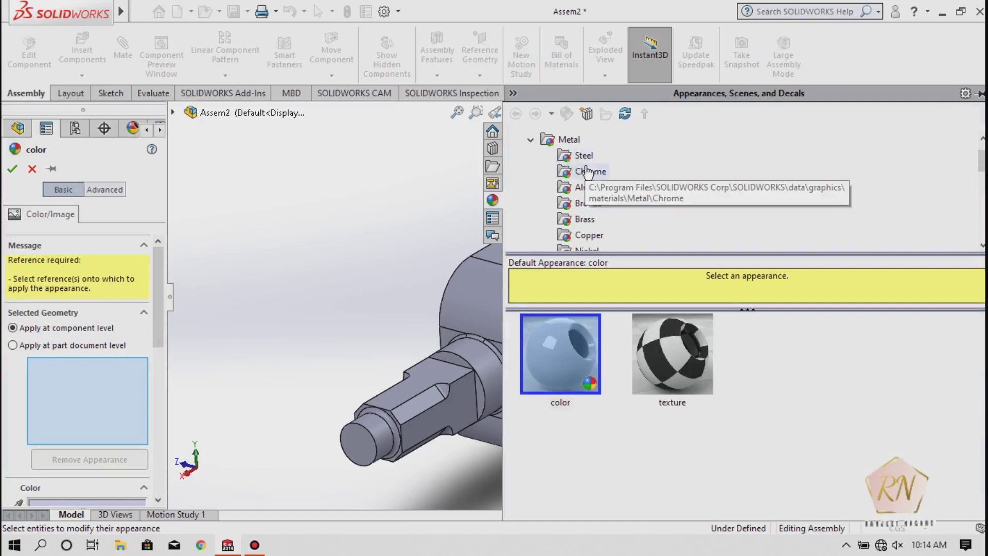
pyautogui.click(586, 204)
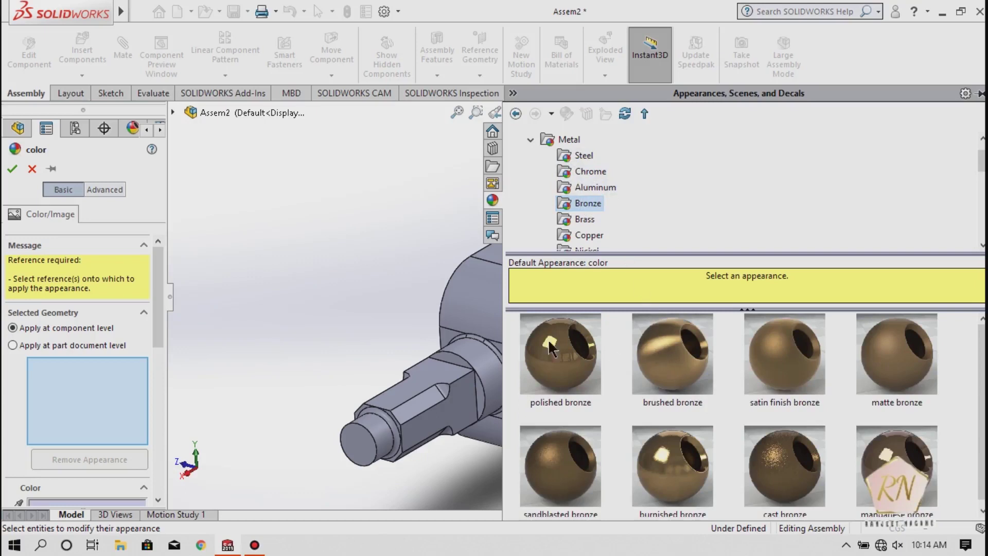
pyautogui.scroll(-3, 308, 295)
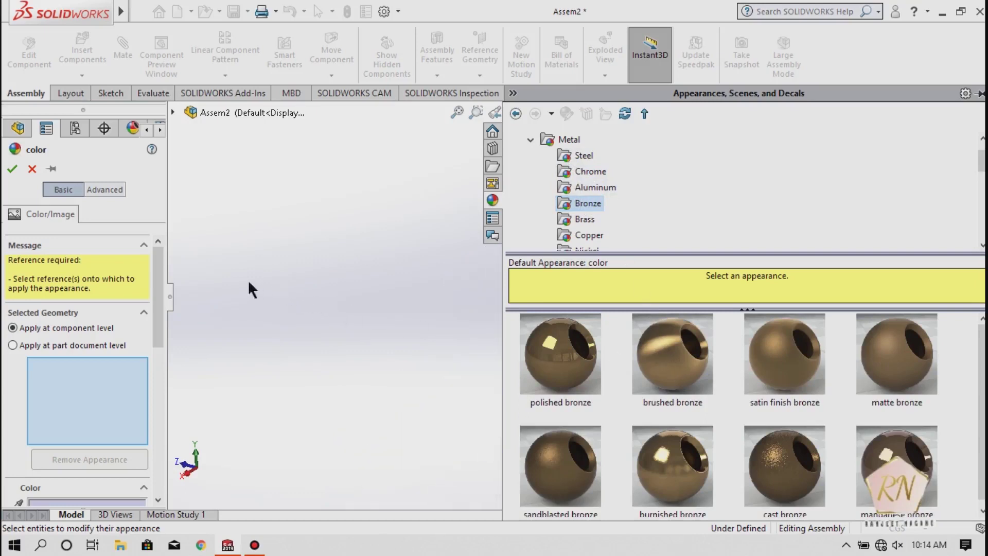
pyautogui.scroll(3, 410, 286)
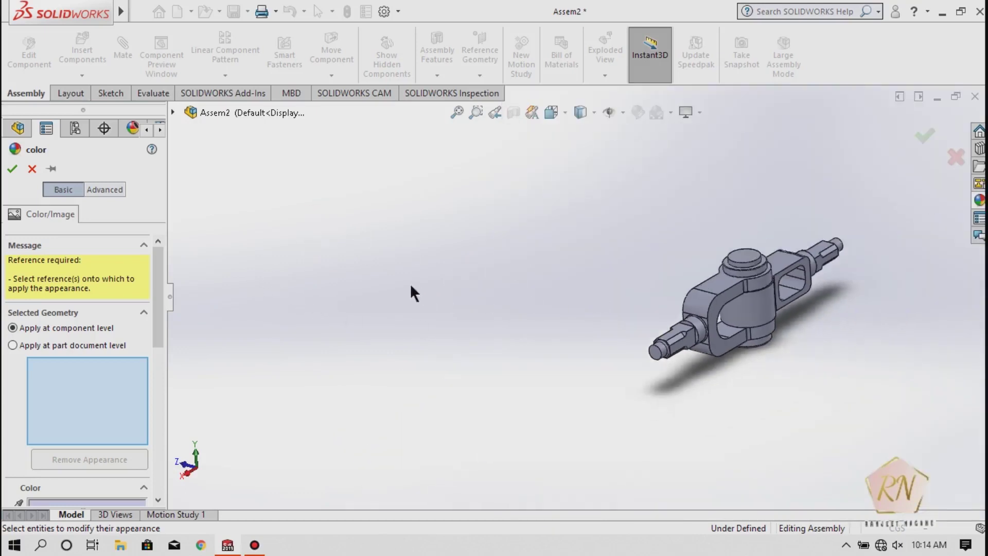
pyautogui.scroll(-1, 788, 280)
pyautogui.scroll(-2, 739, 285)
pyautogui.scroll(-2, 705, 283)
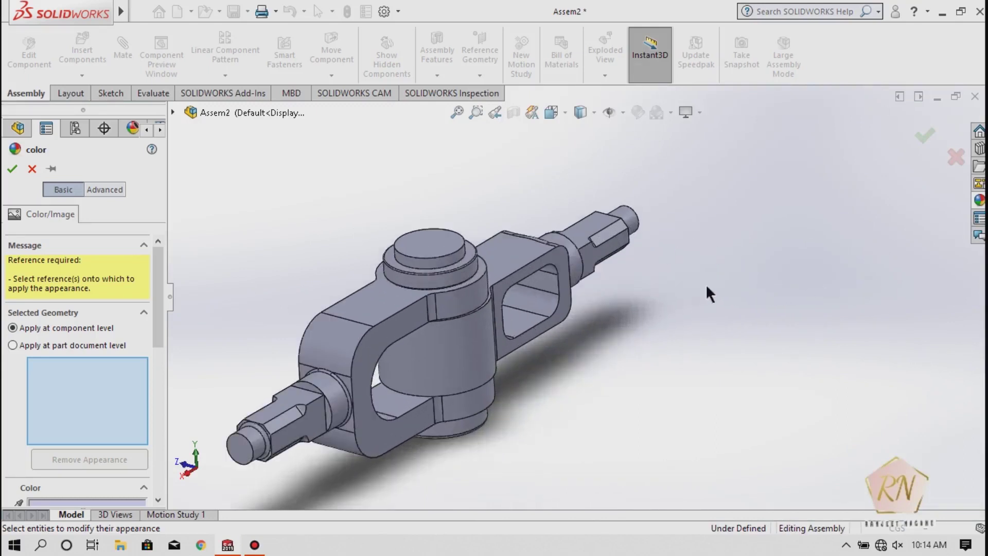
pyautogui.scroll(-2, 702, 283)
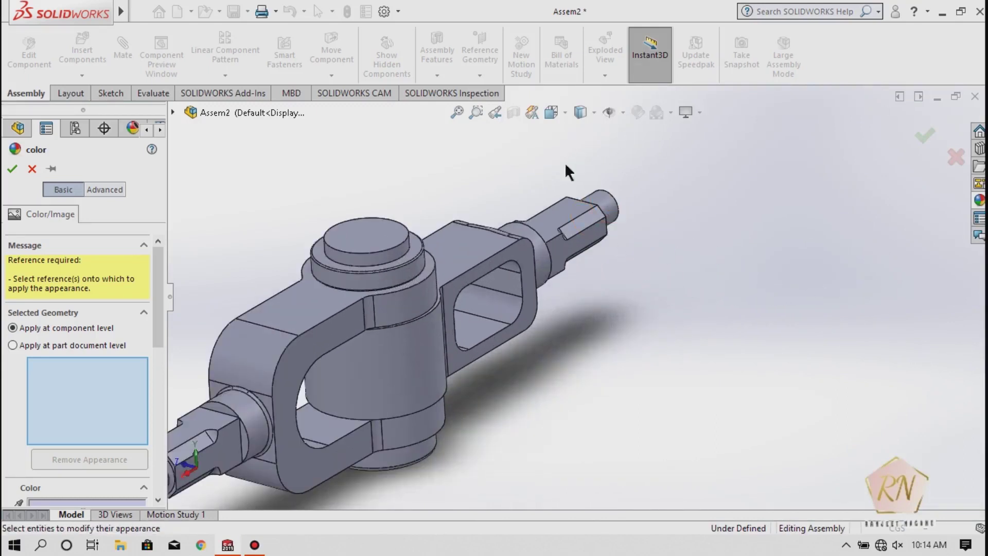
pyautogui.click(12, 170)
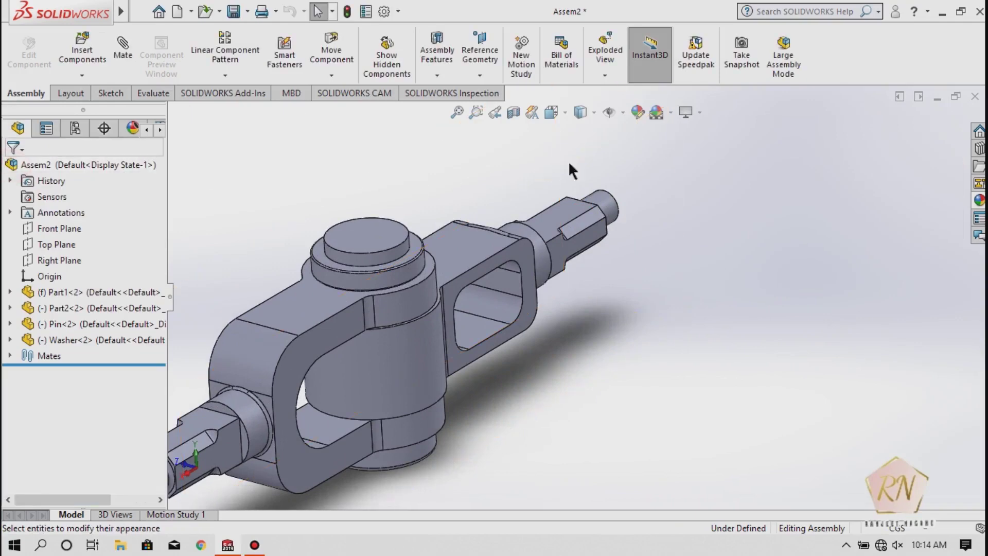
# Drag the brushed steel appearance from Metal > Steel onto the washer
pyautogui.click(638, 110)
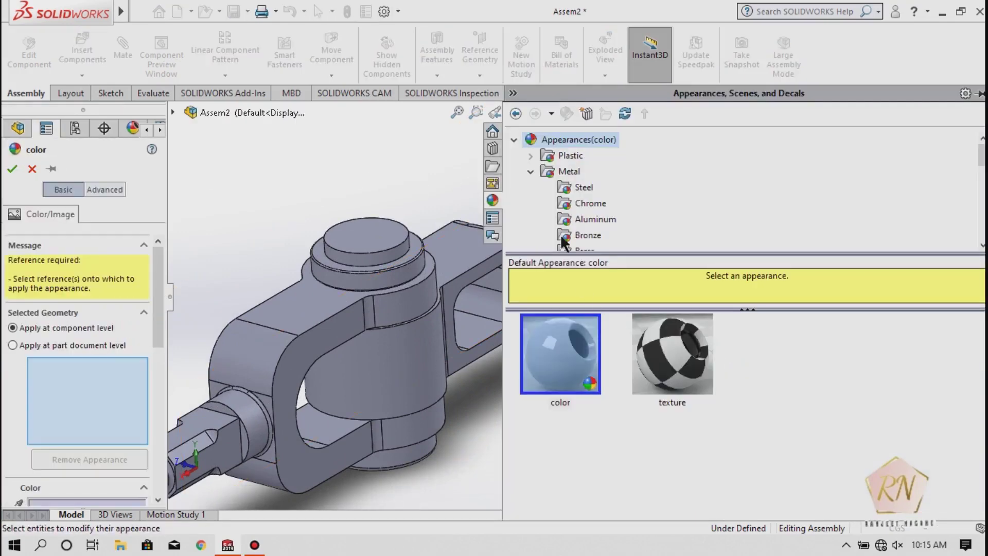
pyautogui.click(584, 188)
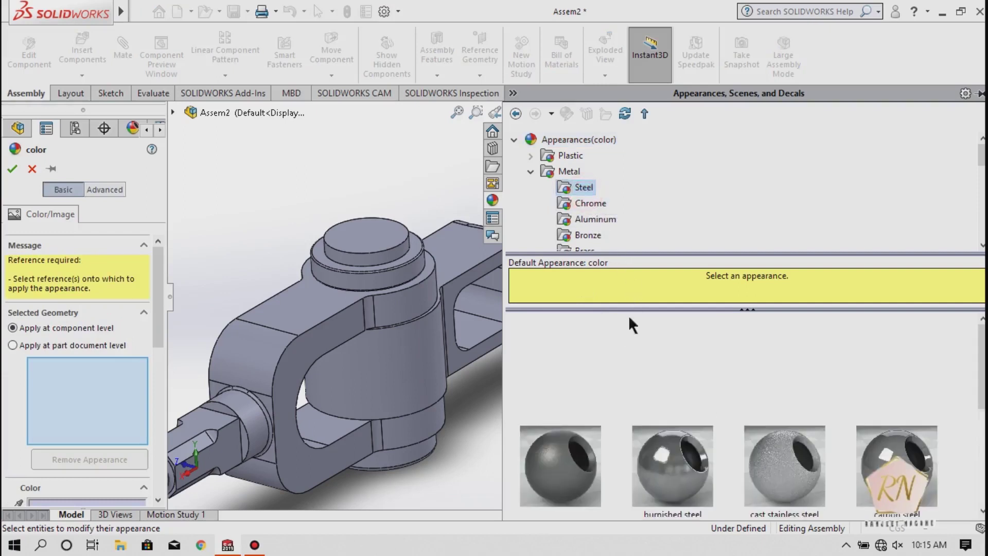
pyautogui.scroll(-1, 586, 219)
pyautogui.scroll(-1, 586, 220)
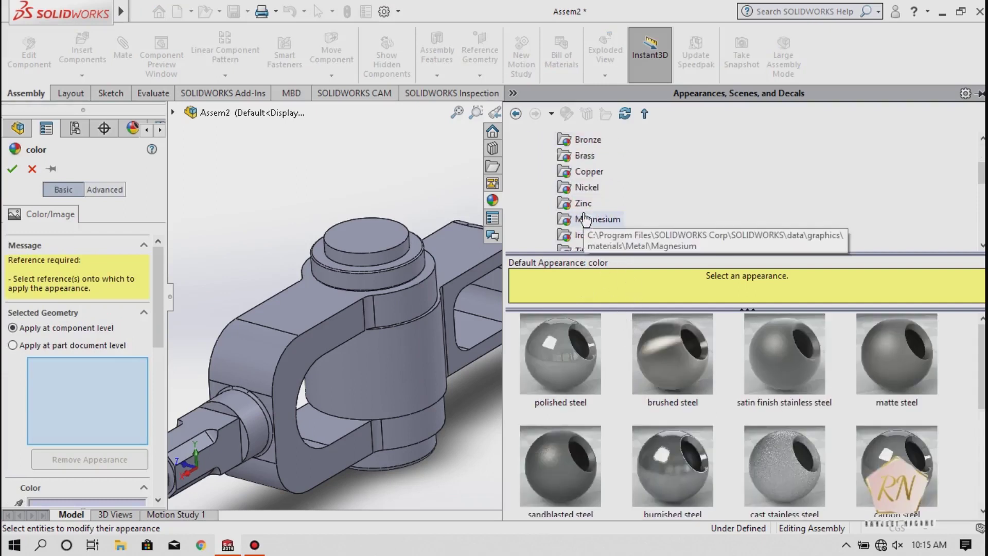
pyautogui.scroll(1, 585, 220)
pyautogui.moveTo(673, 366)
pyautogui.mouseDown()
pyautogui.moveTo(378, 276)
pyautogui.moveTo(387, 278)
pyautogui.mouseUp()
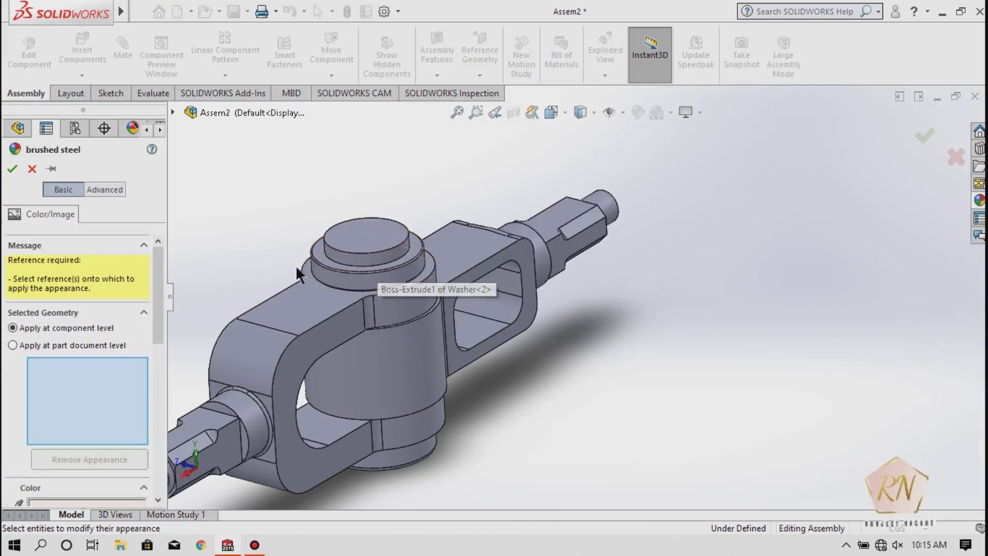
# Confirm the brushed steel appearance, then select the washer among the Steel finishes and close the editor
pyautogui.click(10, 171)
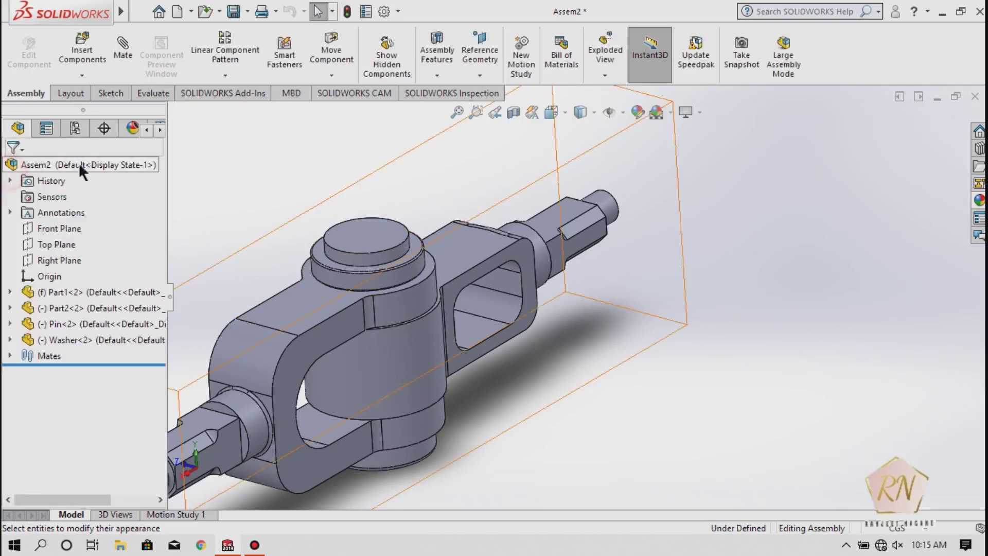
pyautogui.click(637, 114)
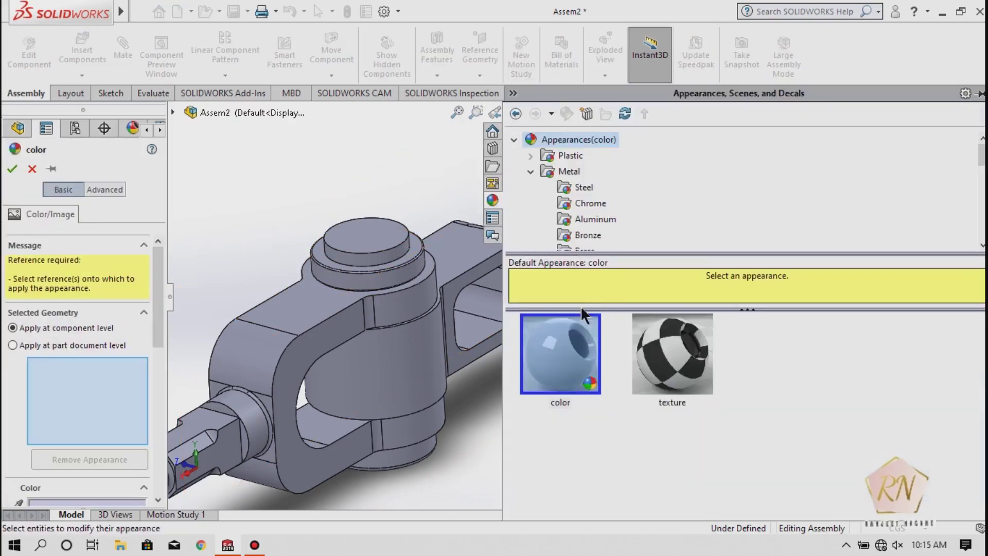
pyautogui.click(571, 192)
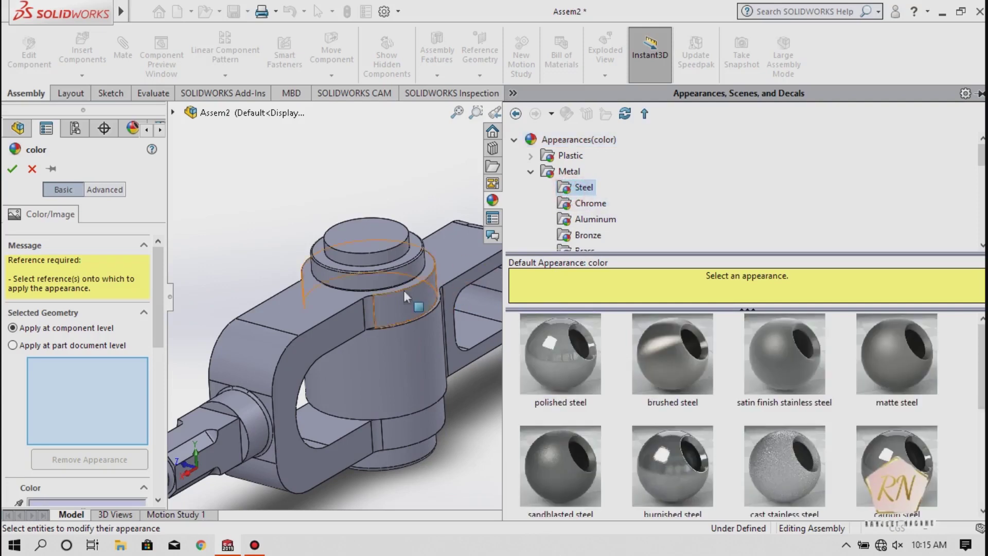
pyautogui.click(357, 273)
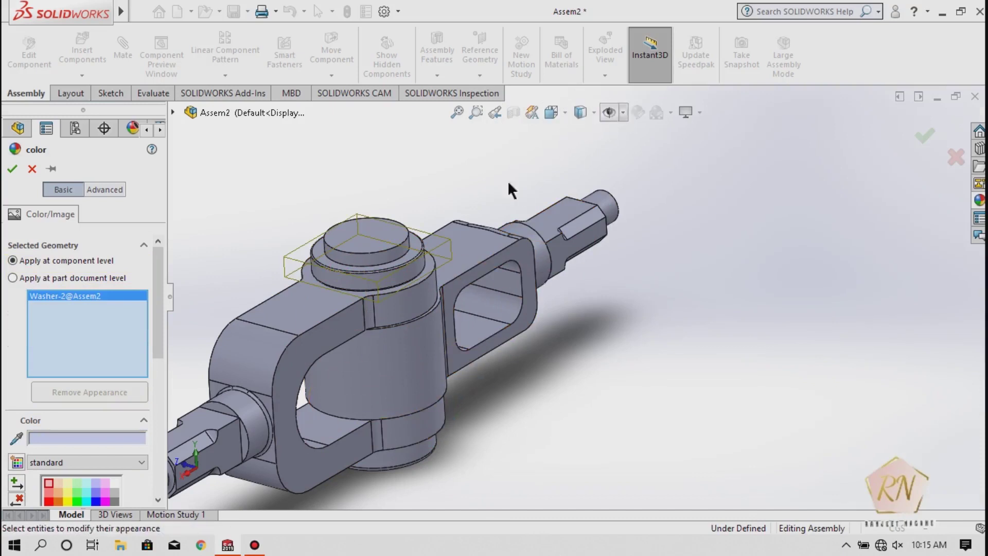
pyautogui.click(13, 169)
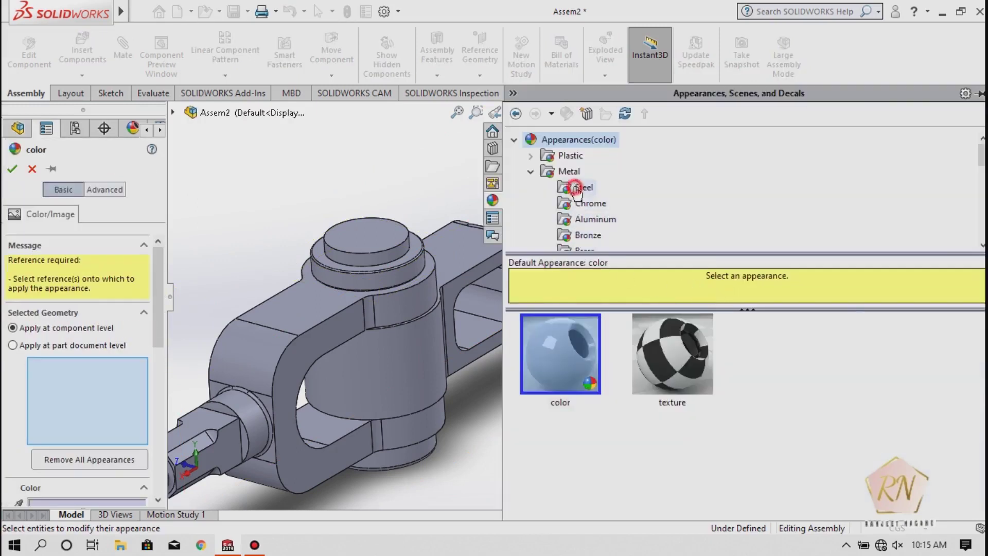
# Drop brushed steel from the Steel finishes onto the washer and confirm it
pyautogui.click(582, 187)
pyautogui.moveTo(683, 374); pyautogui.dragTo(379, 279)
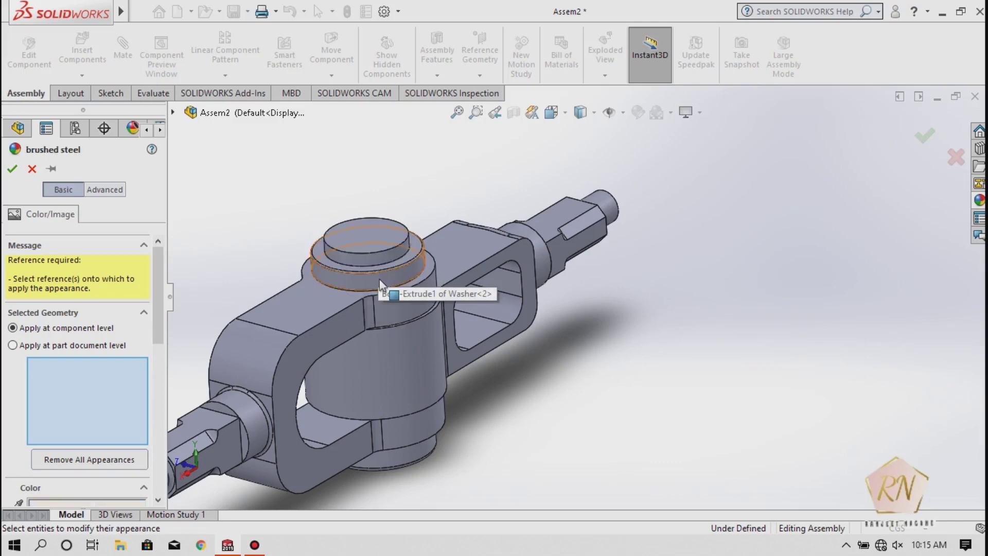
pyautogui.click(13, 170)
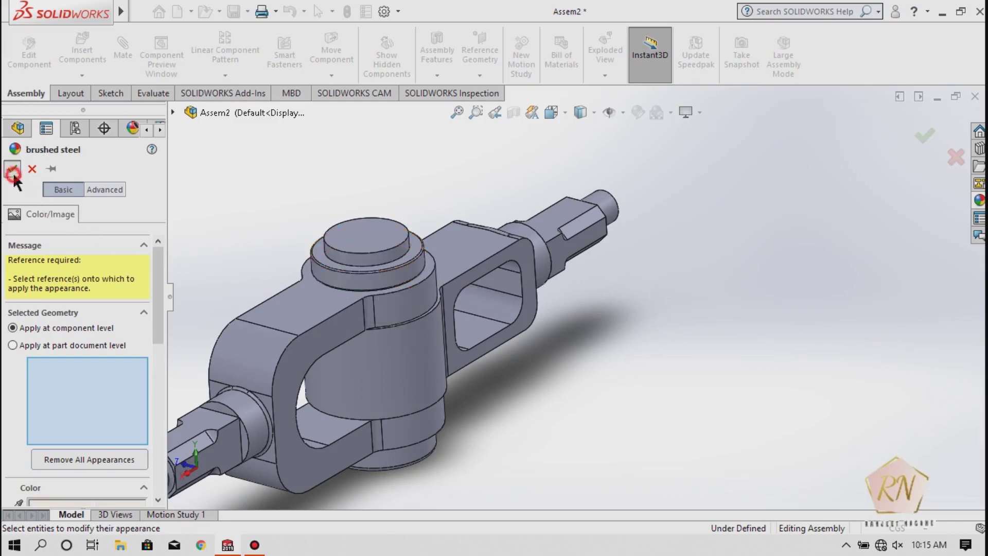
pyautogui.click(639, 115)
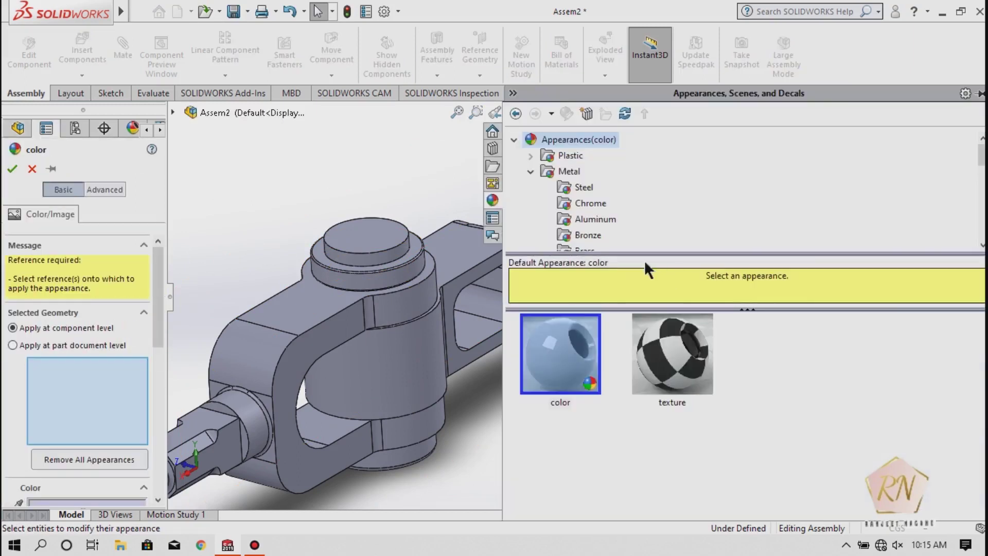
# Apply brushed chromium from Metal > Chrome to the clevis joint and confirm it
pyautogui.click(591, 203)
pyautogui.scroll(-1, 634, 332)
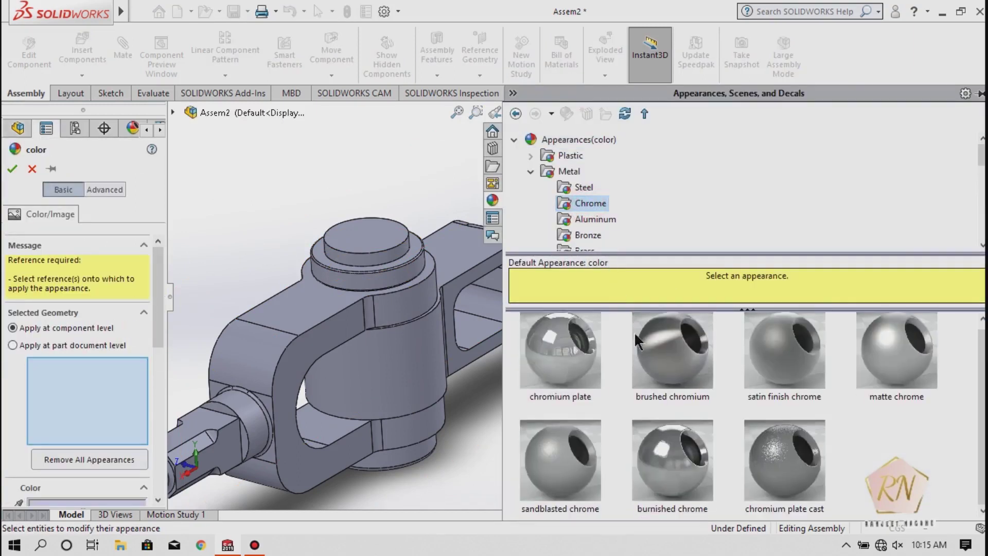
pyautogui.scroll(-1, 618, 214)
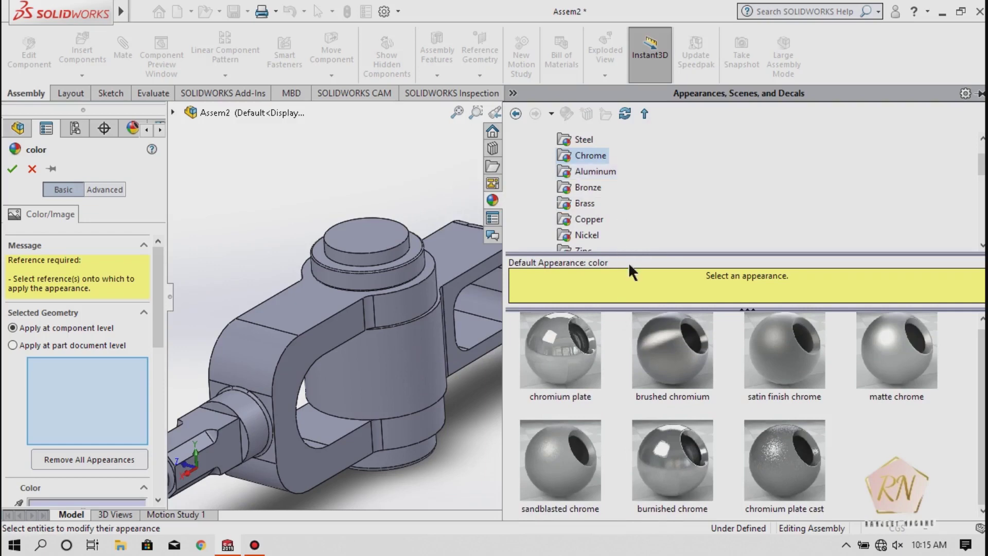
pyautogui.moveTo(661, 358); pyautogui.dragTo(400, 460)
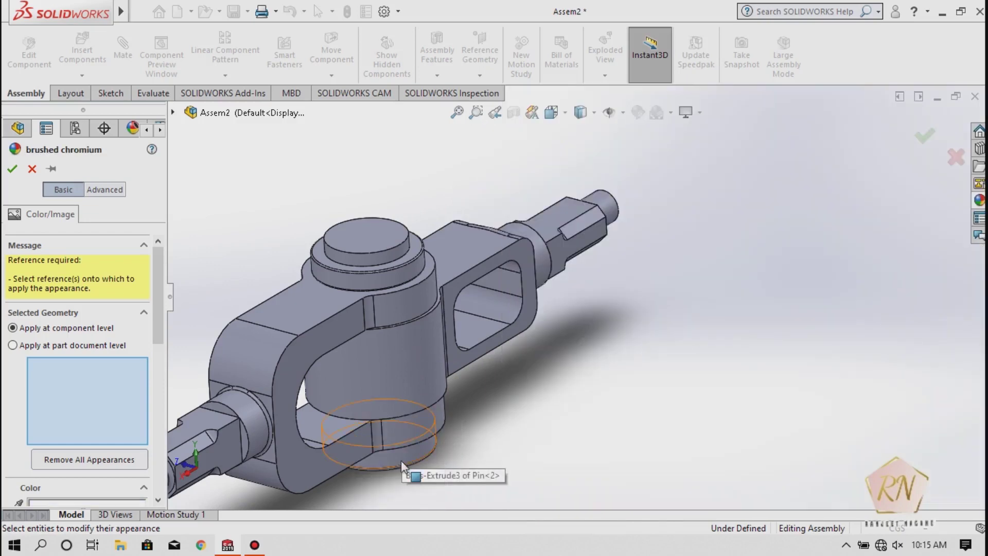
pyautogui.click(13, 168)
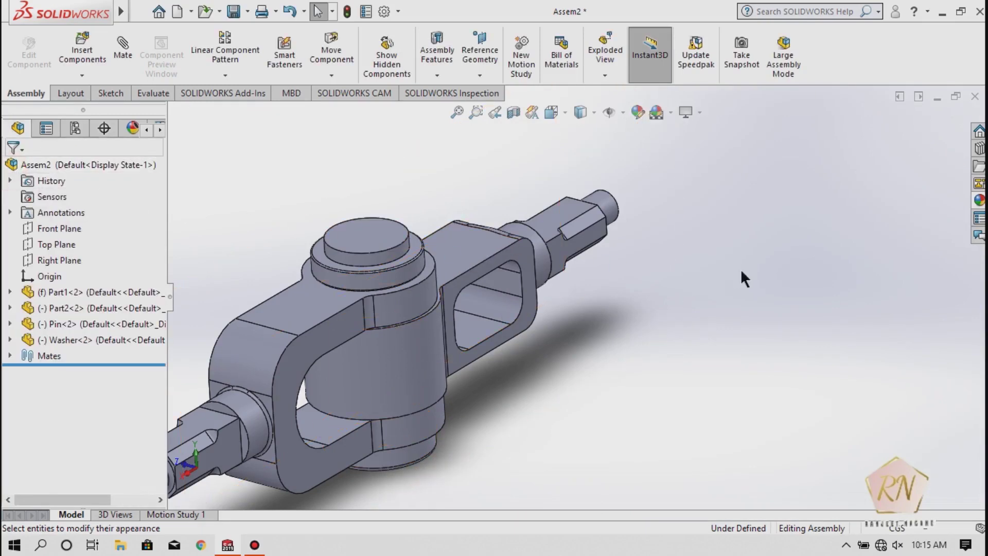